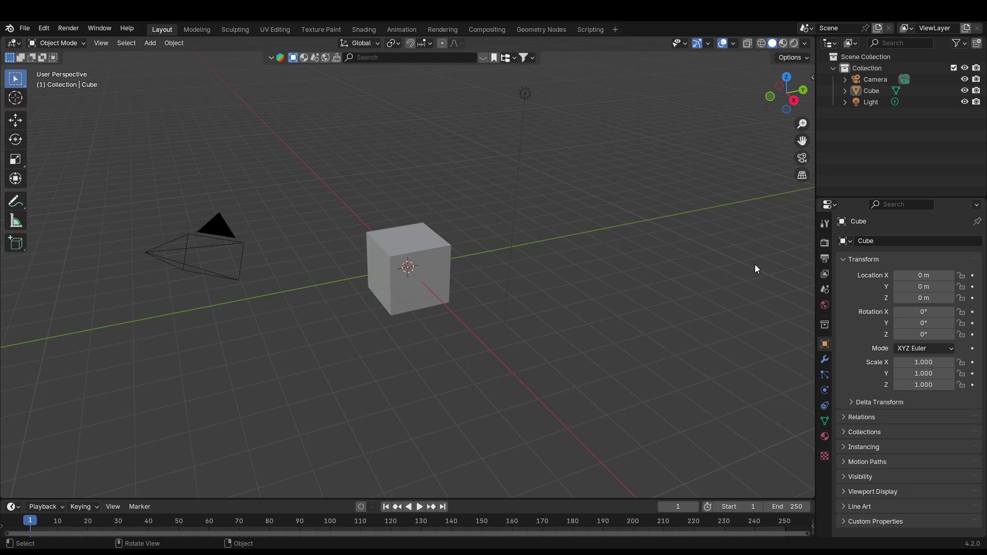
- Enable the Screencast Keys overlay in the 3D viewport, keeping its default settings
middle_drag(713, 139, 693, 152)
key(n)
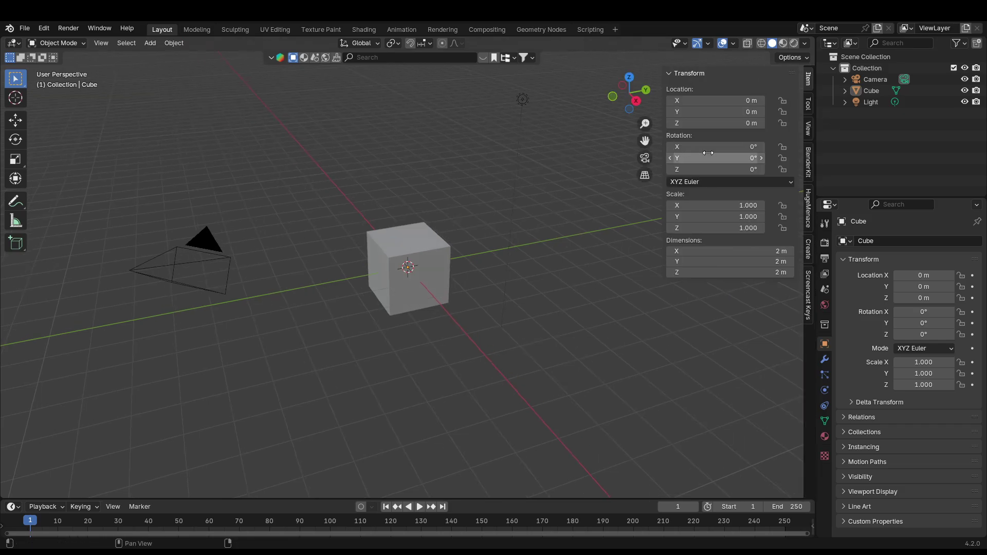
click(808, 278)
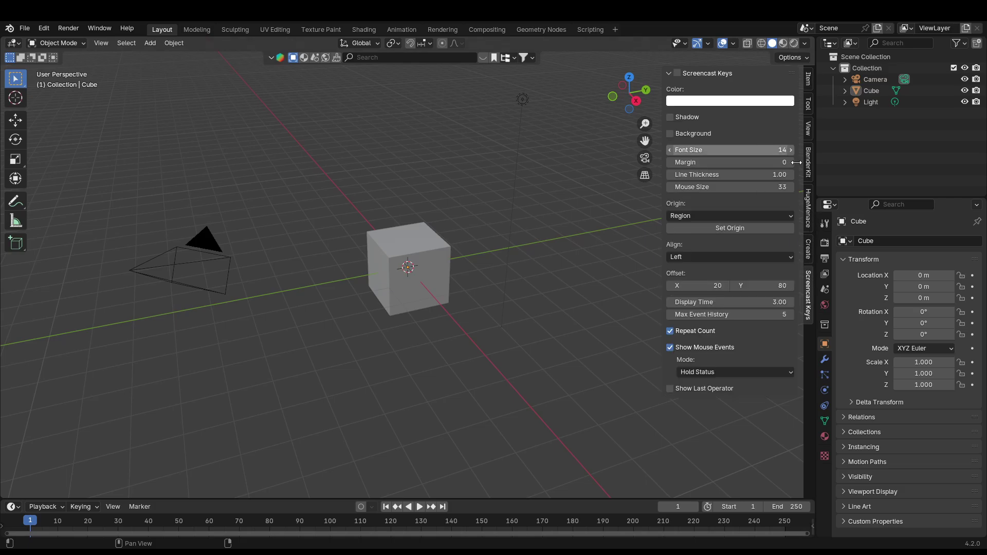
click(677, 73)
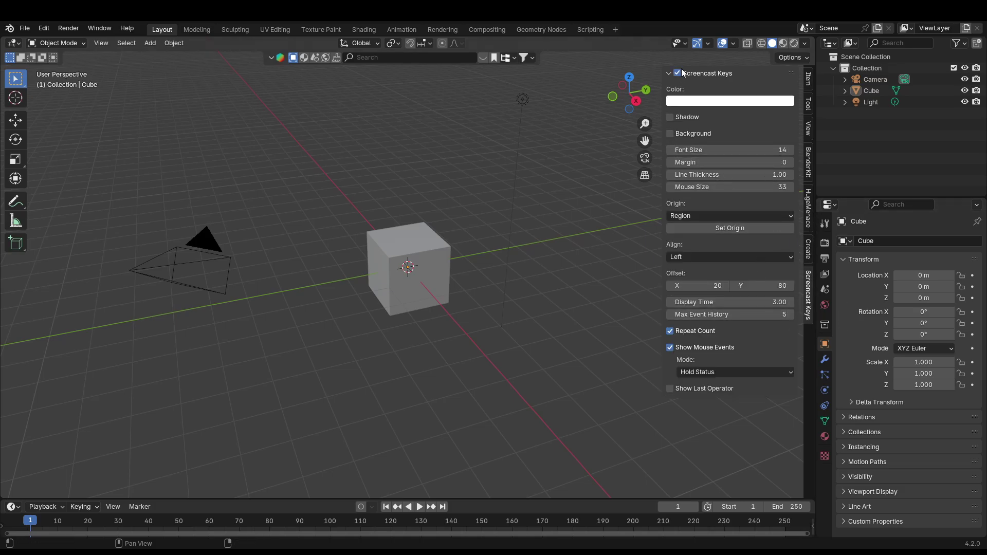
key(n)
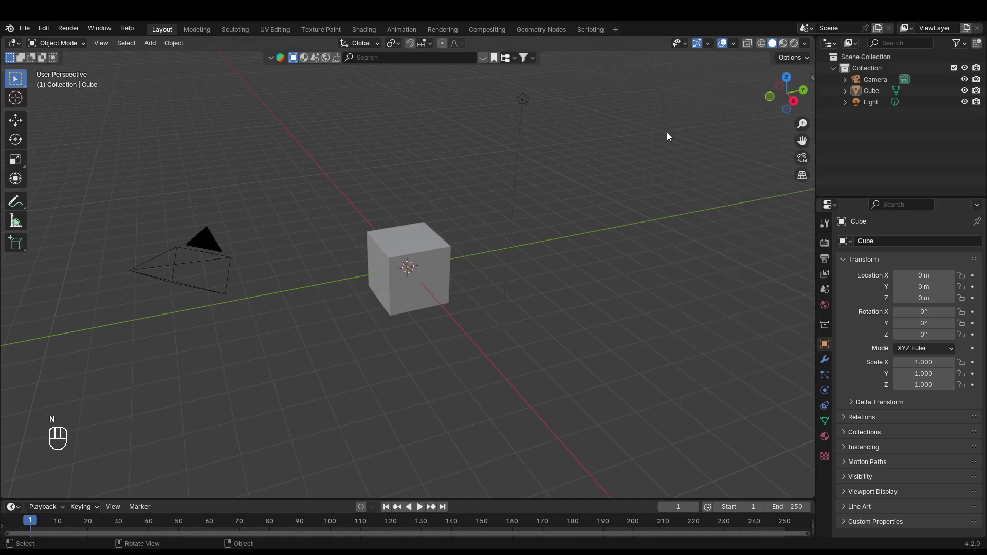
- Delete all the default objects from the scene: the cube, camera and light
middle_drag(667, 131, 598, 216)
right_click(597, 216)
middle_drag(470, 165, 533, 184)
scroll(537, 176, down, 2)
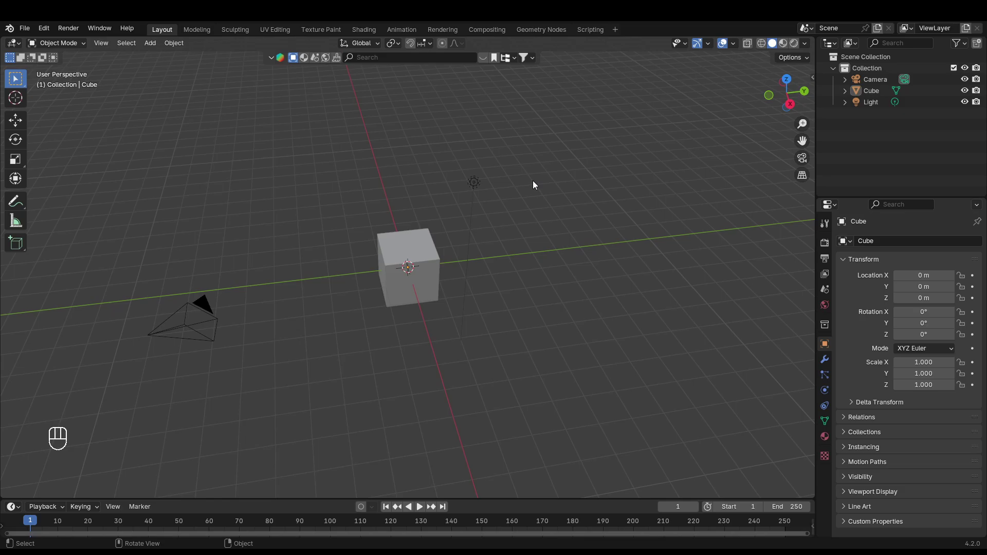
middle_drag(532, 184, 511, 213)
key(a)
key(x)
click(511, 212)
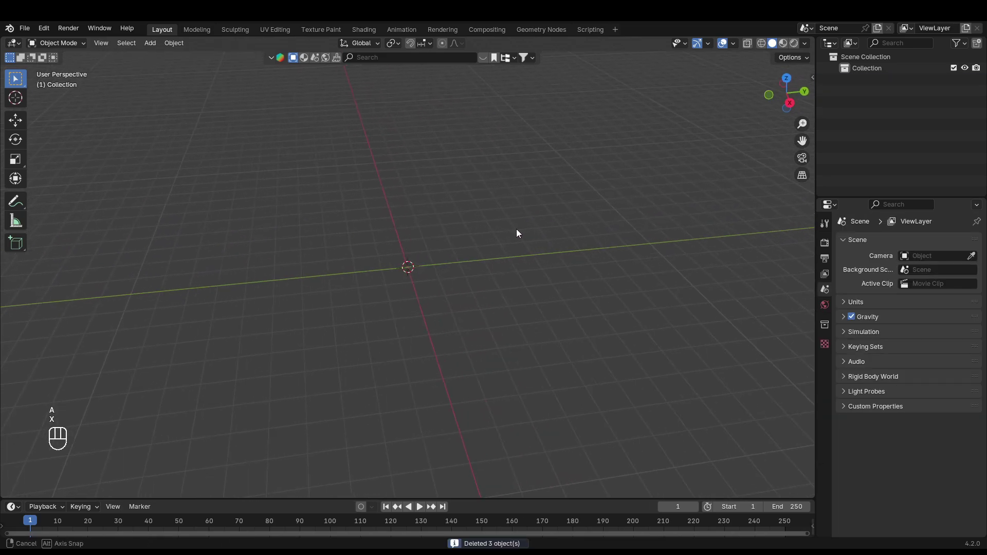
- Add a mesh circle at the origin with 16 vertices
key(shift+a)
mouse_move(516, 236)
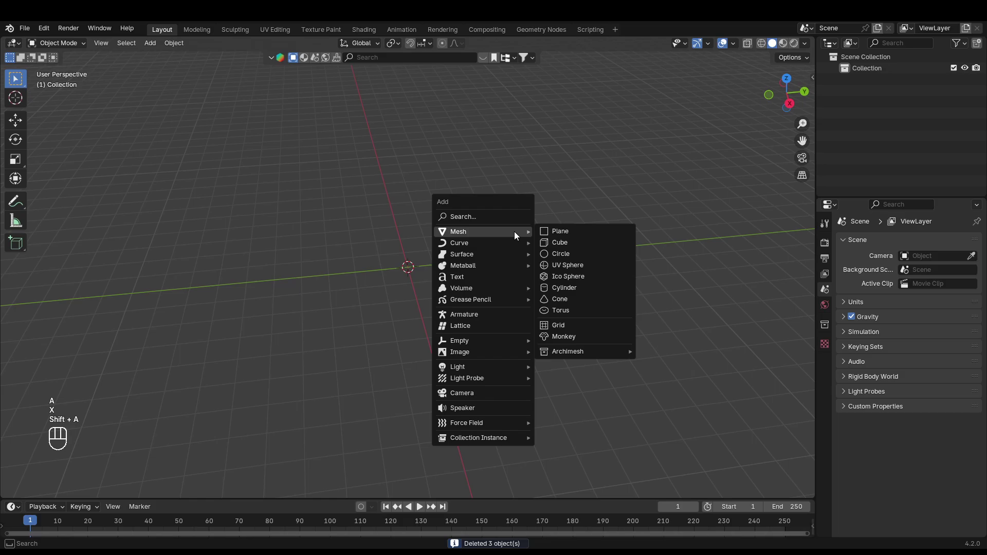
click(561, 255)
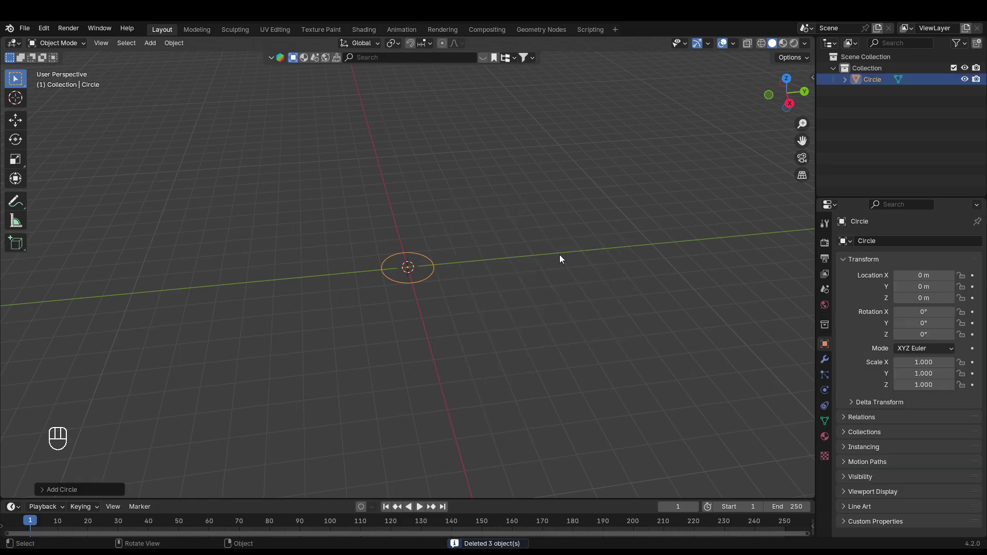
click(69, 488)
click(138, 367)
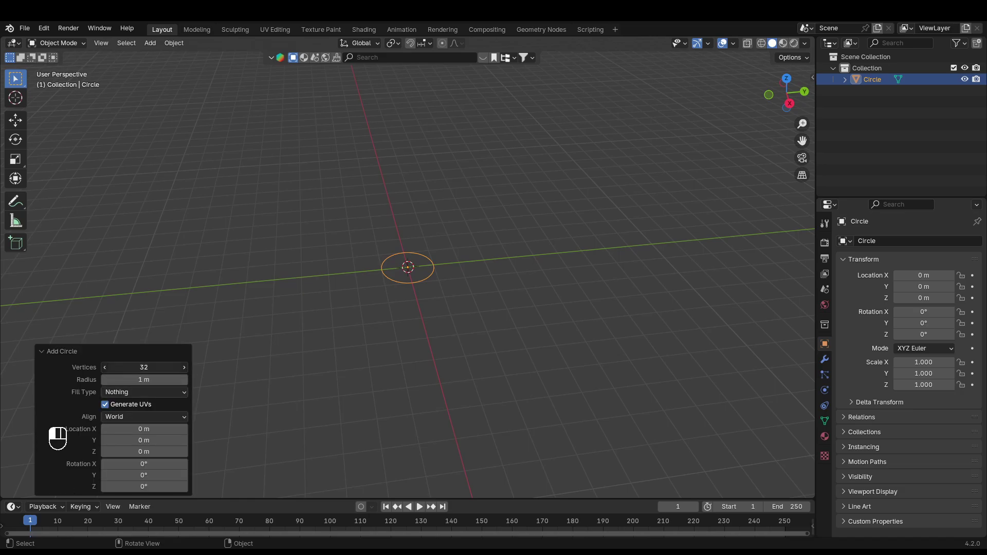
text(16)
key(Return)
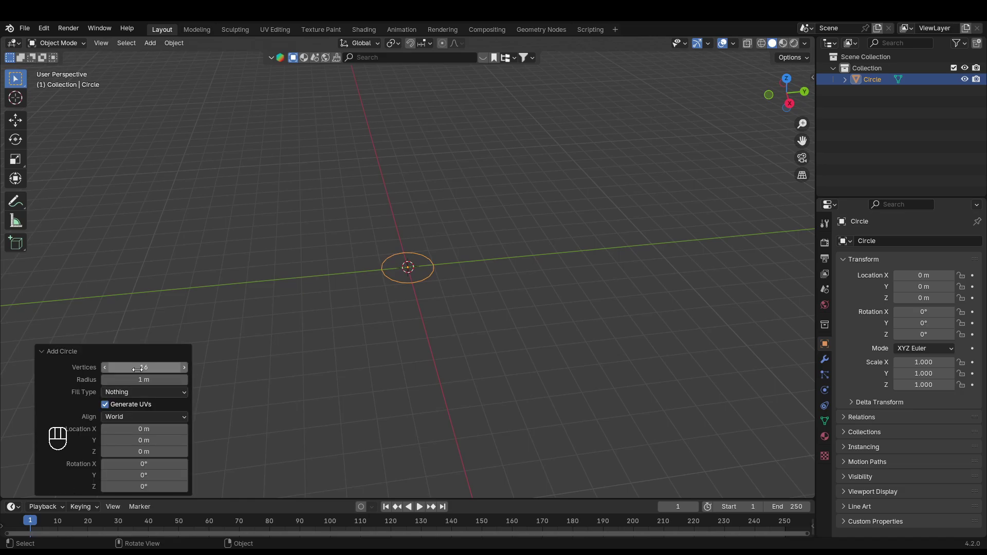
- Fill the circle's outline with a face in Edit Mode
middle_drag(455, 207, 540, 204)
key(Tab)
key(f)
key(f)
- Scale the filled circle by a factor of 4 on the X, Y and Z axes
key(s)
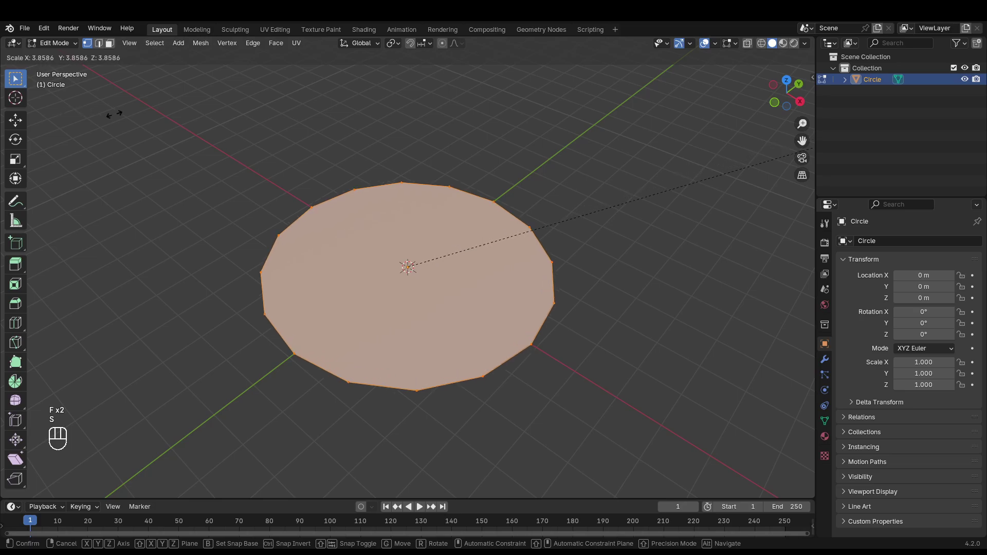
click(128, 117)
middle_drag(119, 245, 237, 232)
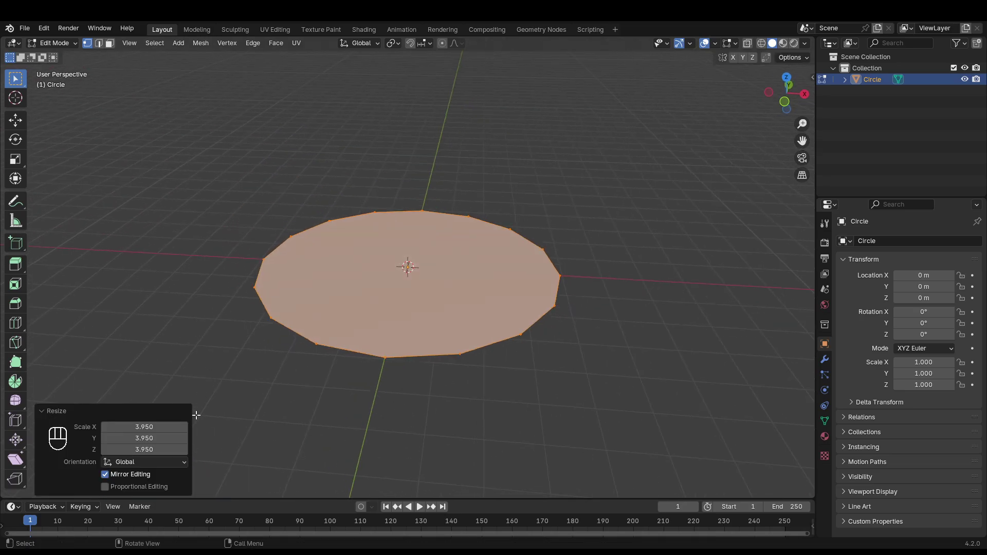
click(156, 428)
text(4)
key(Tab)
text(4)
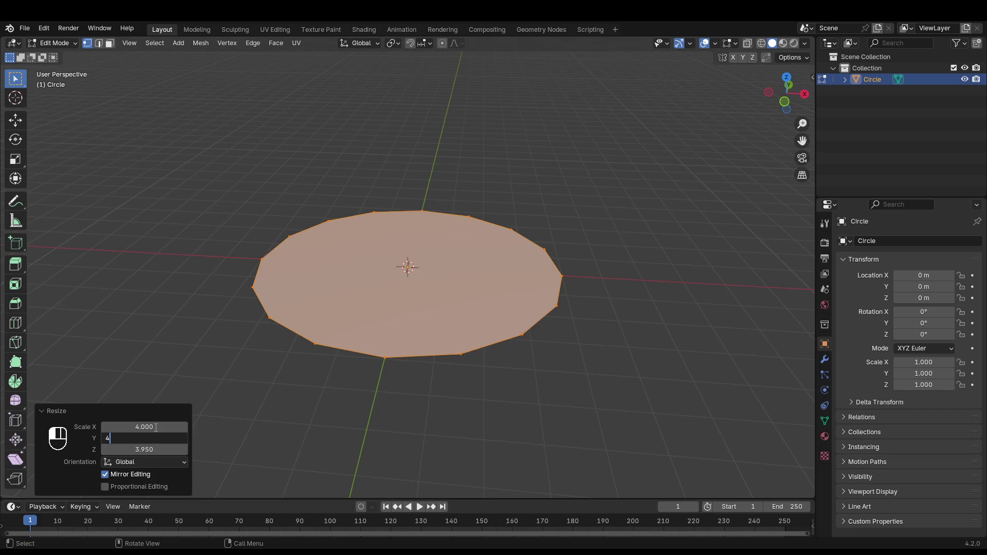
key(Tab)
text(4)
key(Return)
- Extrude the circle's face upward about 0.16 m to form the base slab
scroll(574, 309, up, 4)
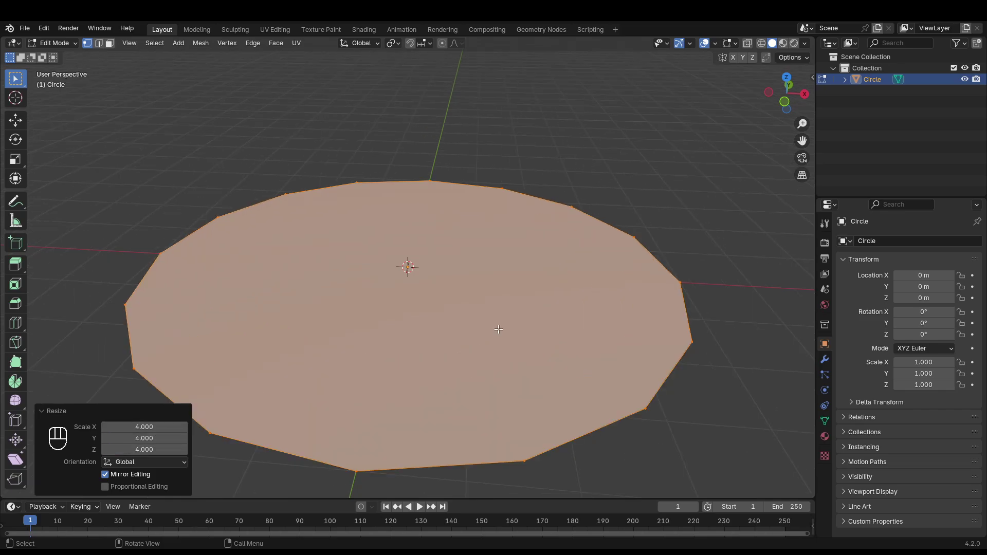
click(677, 226)
key(3)
click(551, 309)
key(e)
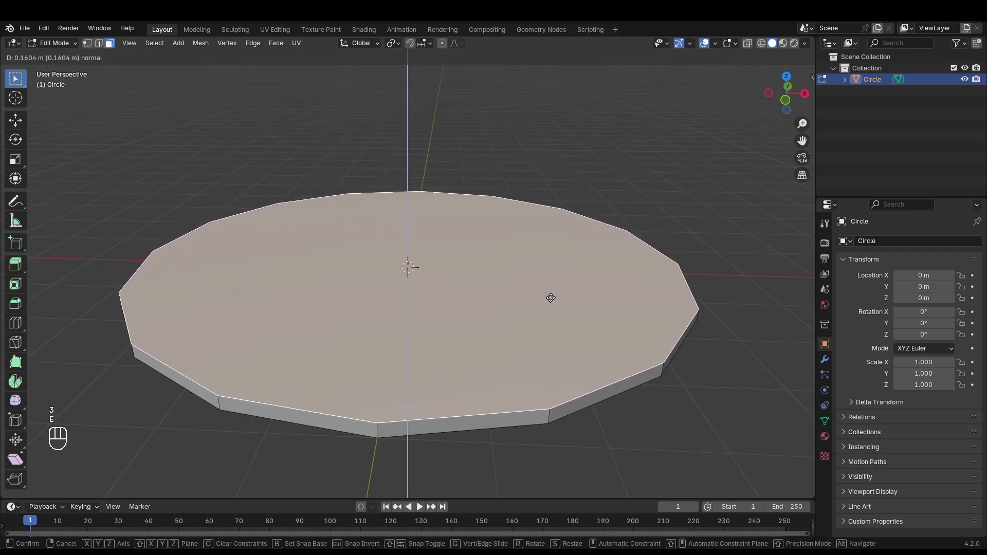
click(551, 298)
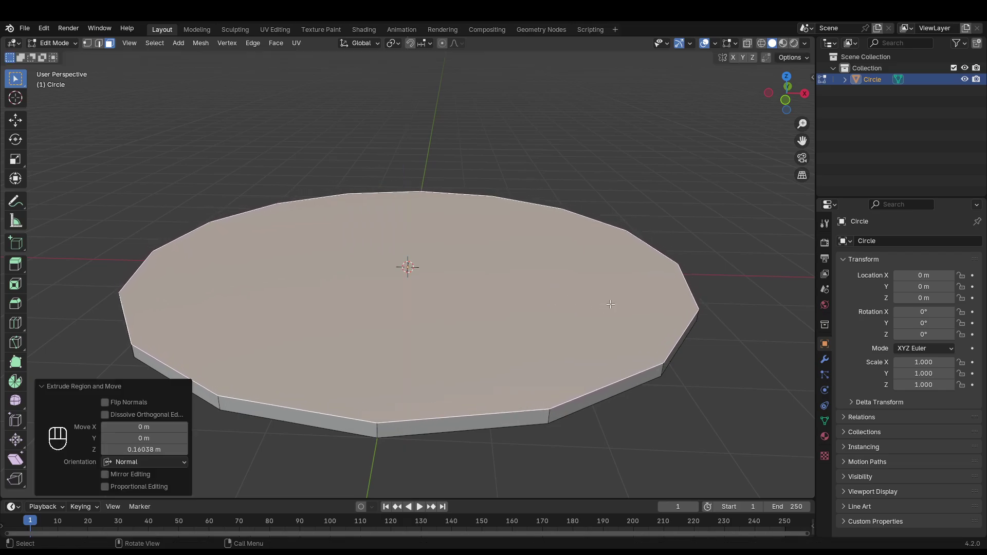
- Inset the slab's top face about 0.22 m and extrude it up about 0.17 m as a second tier
key(i)
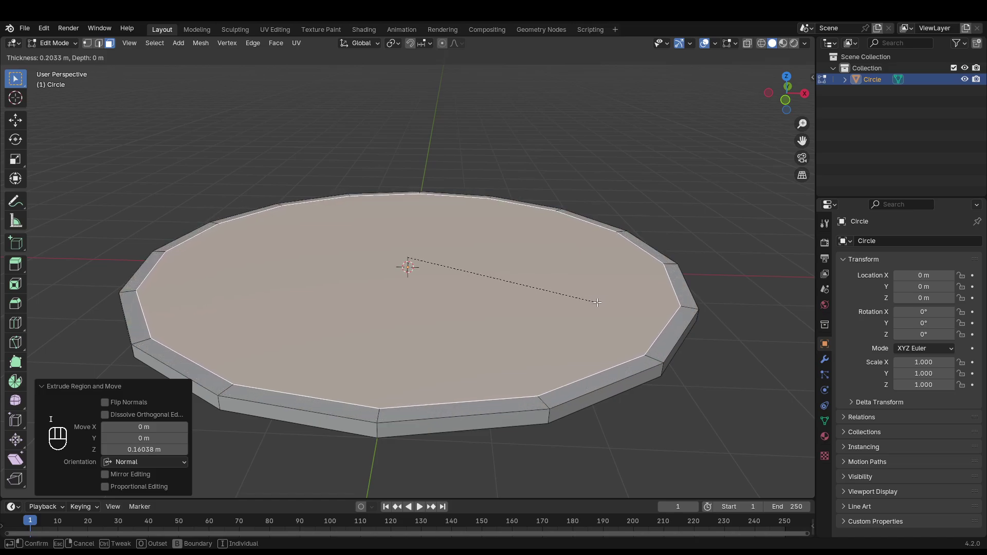
click(595, 300)
key(e)
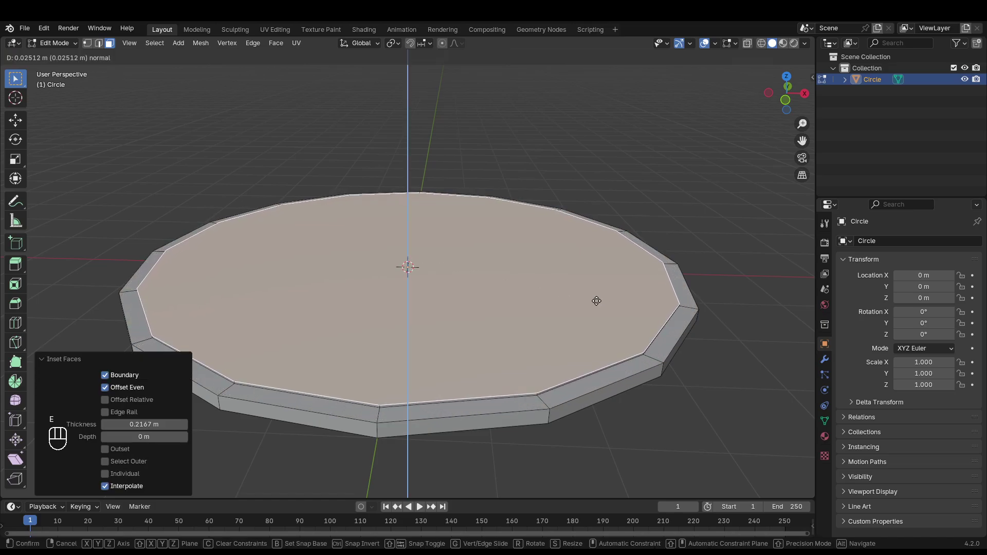
key(o)
click(599, 294)
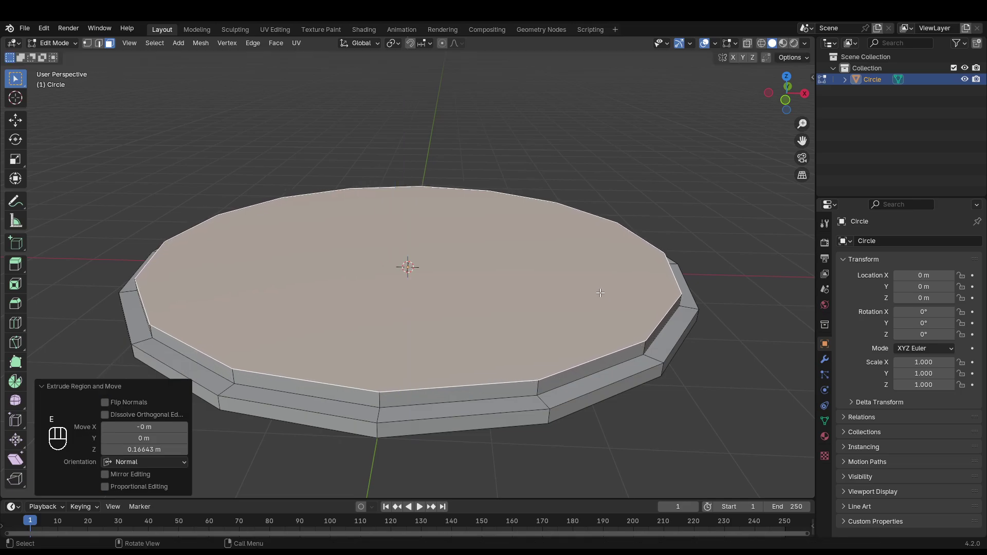
- Form a third tier by insetting the top face about 0.18 m and extruding it up about 0.18 m
key(i)
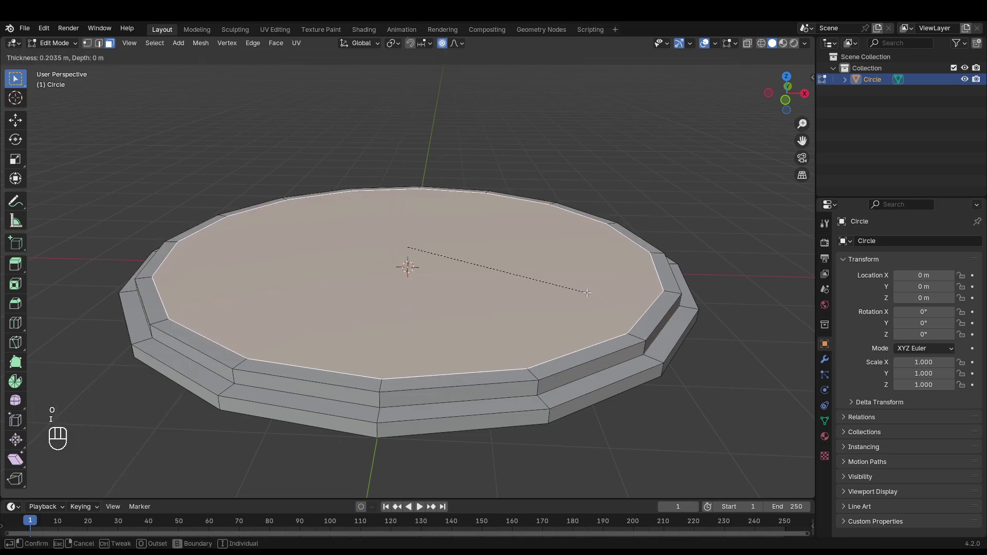
click(589, 293)
key(e)
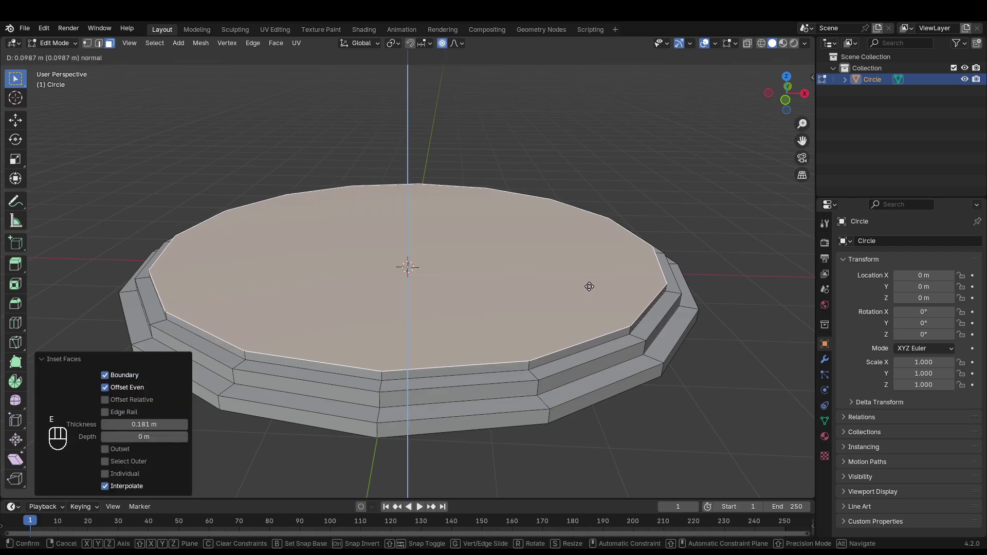
click(589, 282)
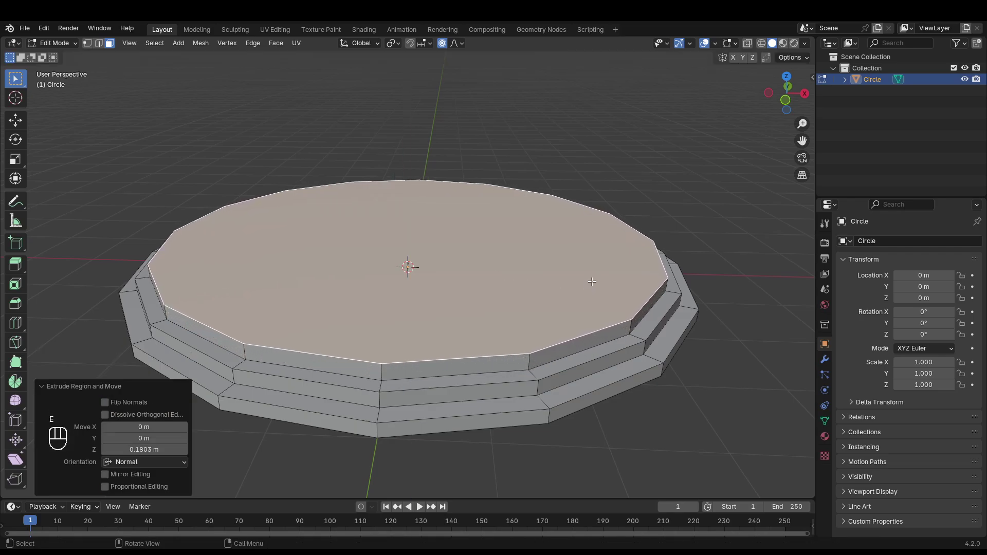
- Form a fourth tier by insetting the top face about 0.22 m and extruding it up about 0.18 m
key(i)
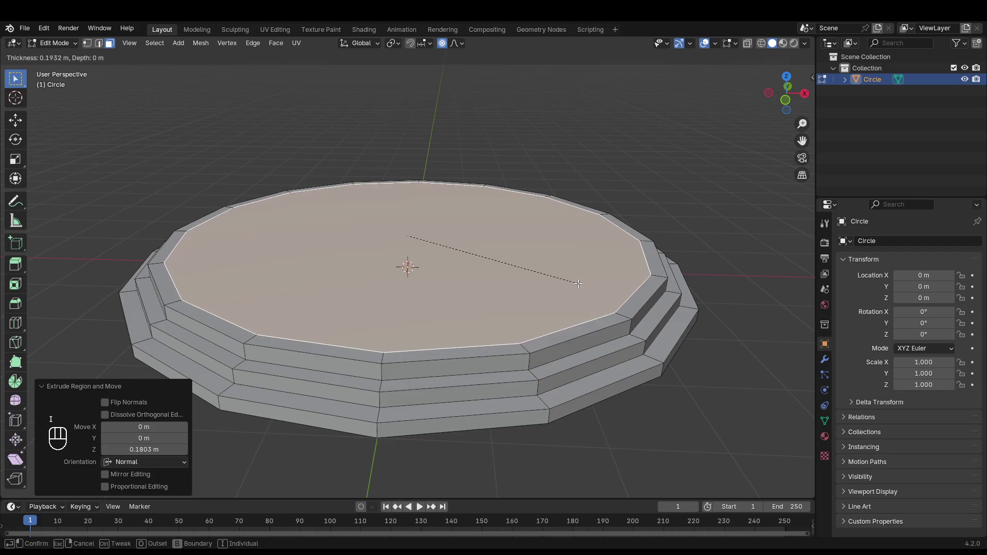
click(577, 283)
key(e)
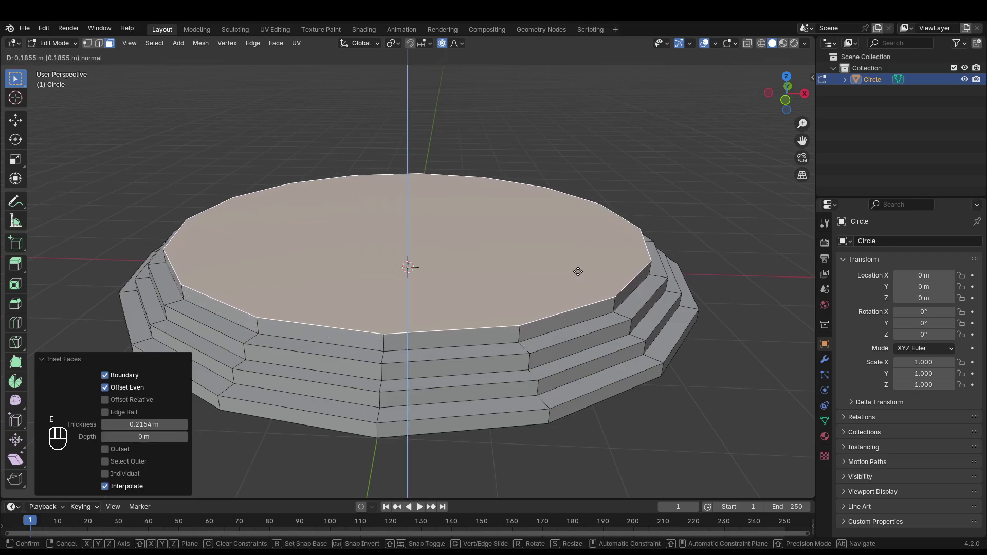
click(578, 273)
- Inset the uppermost face about 0.27 m and extrude it down about 0.19 m to leave a raised rim
key(i)
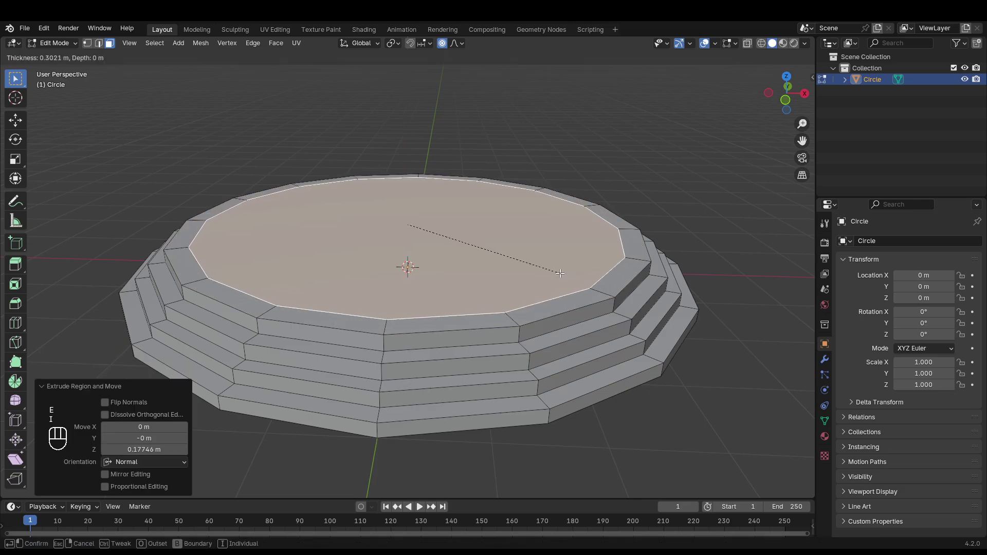
click(562, 274)
key(e)
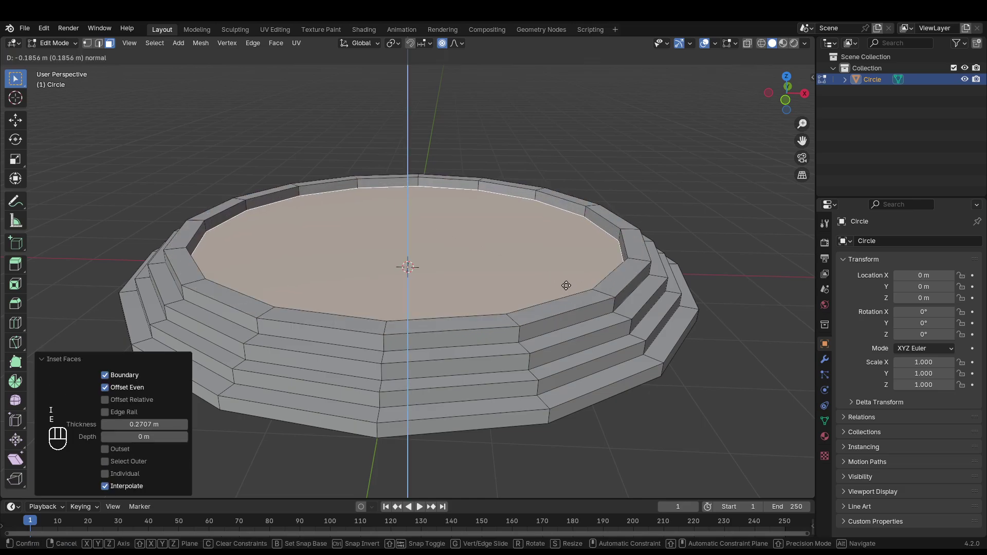
click(566, 285)
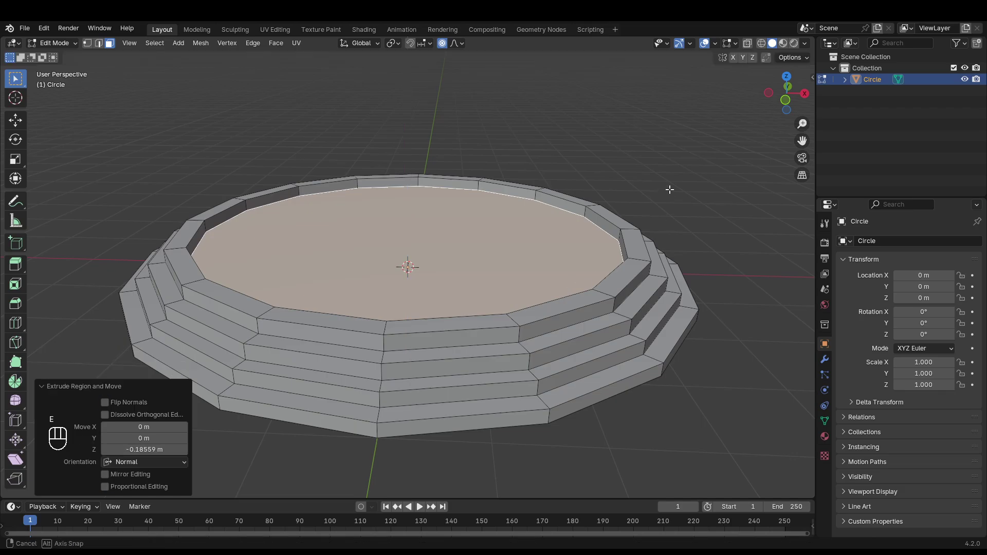
middle_drag(566, 286, 612, 174)
click(615, 172)
scroll(615, 172, down, 5)
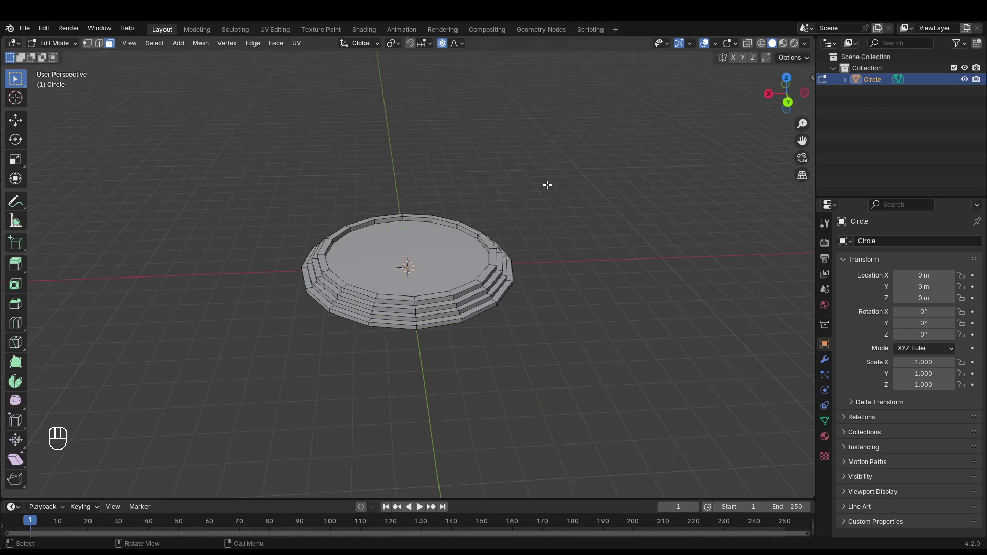
- Copy the whole stepped circle object to the clipboard
middle_drag(546, 183, 542, 208)
key(ctrl+c)
key(ctrl+c)
key(Tab)
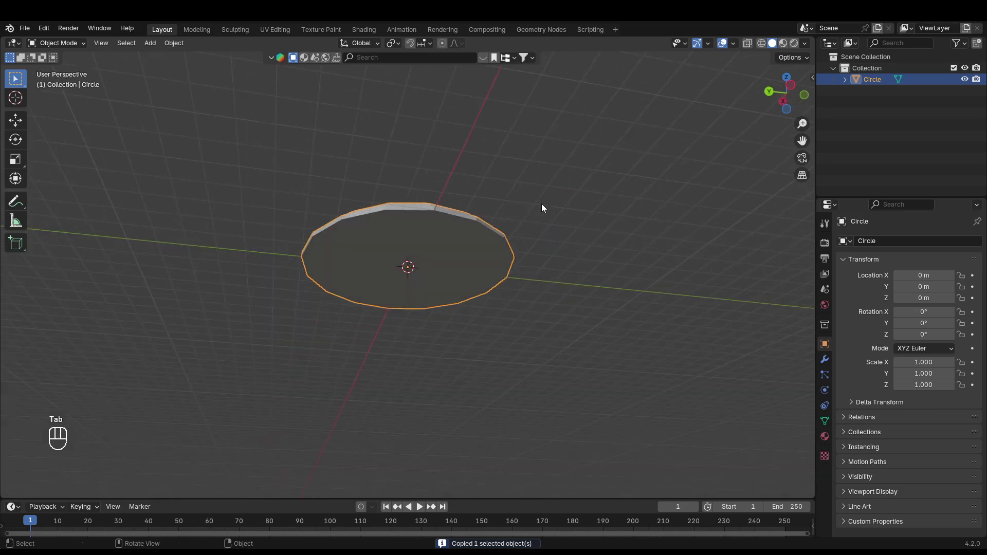
key(Tab)
- Try to extrude the bottom outline of the stepped circle downward
drag(557, 305, 499, 339)
middle_drag(503, 254, 534, 227)
key(2)
alt+click(465, 190)
key(e)
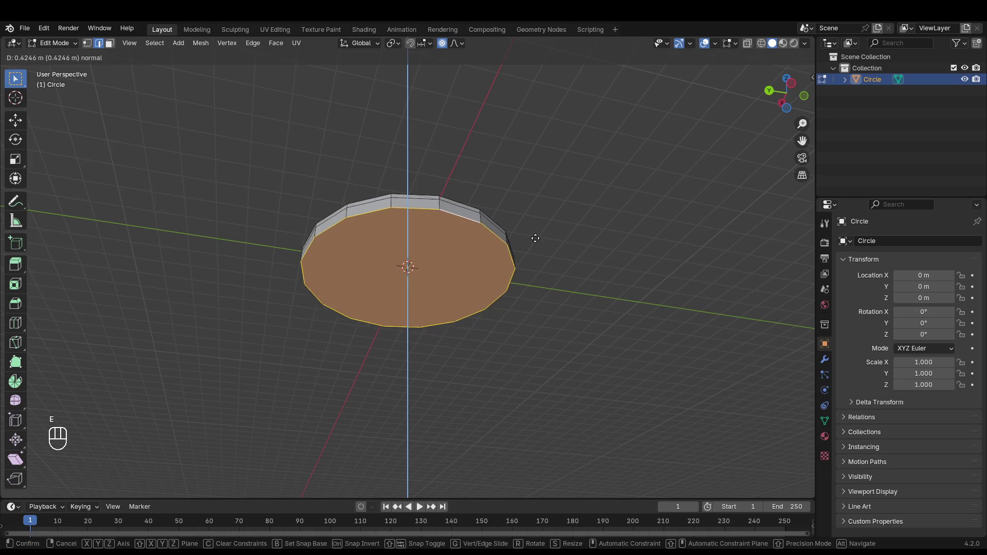
key(Escape)
- Try to copy and paste the selected bottom outline within the mesh
middle_drag(536, 238, 530, 175)
key(ctrl+c)
key(ctrl+v)
key(Escape)
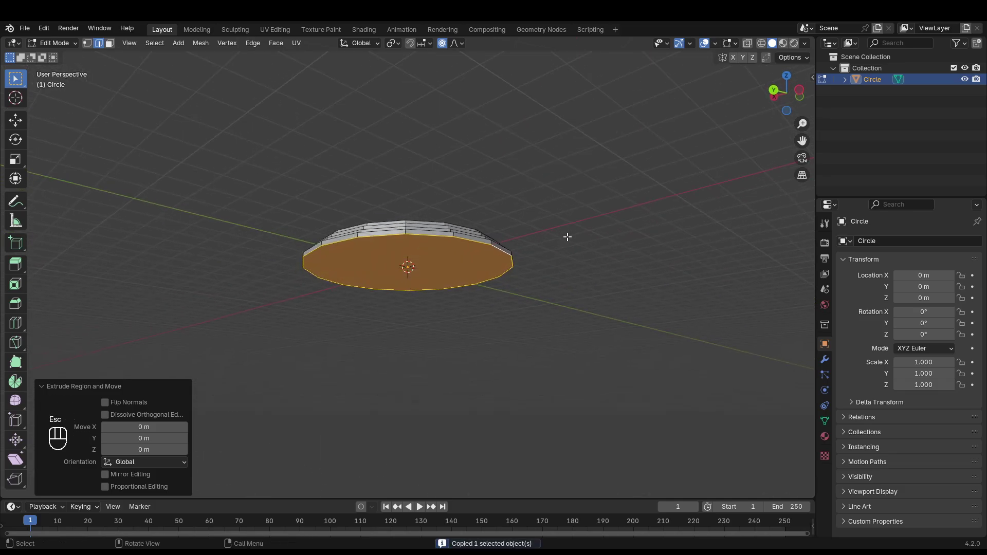
- Duplicate the bottom face of the stepped circle in place
click(566, 236)
middle_drag(566, 236, 480, 251)
key(2)
key(a)
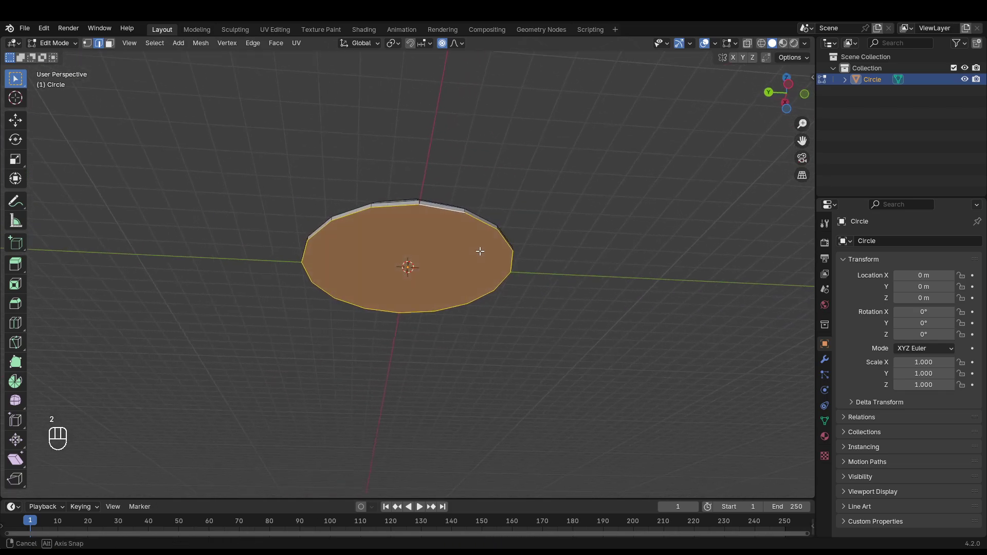
key(shift+d)
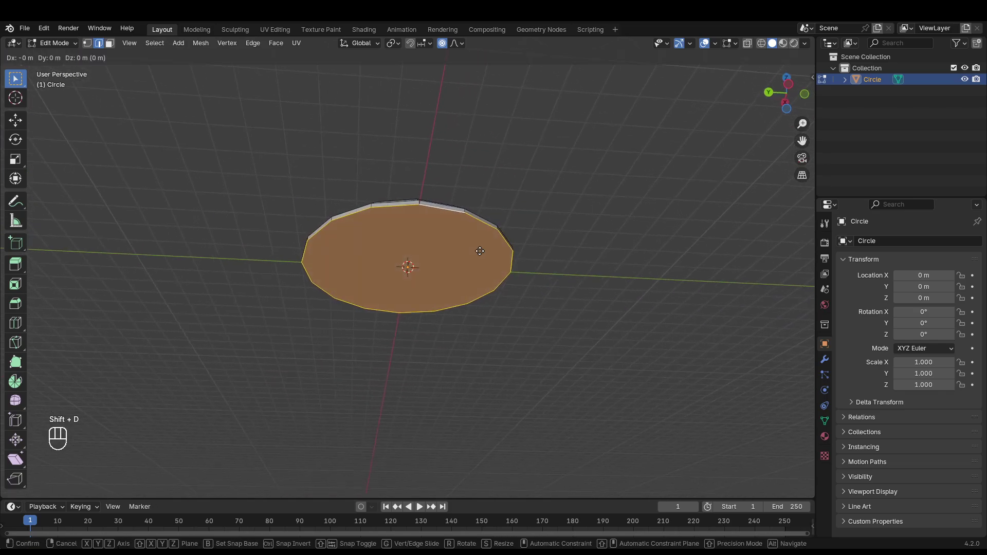
key(g)
key(z)
key(Escape)
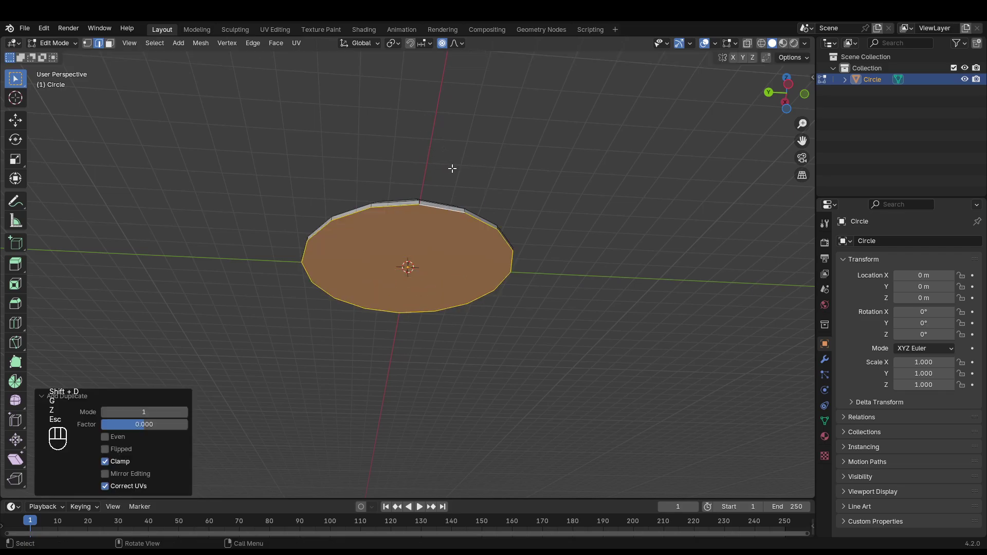
- Try to move the duplicated bottom face along the Z axis
key(g)
middle_drag(452, 169, 488, 180)
key(z)
key(Escape)
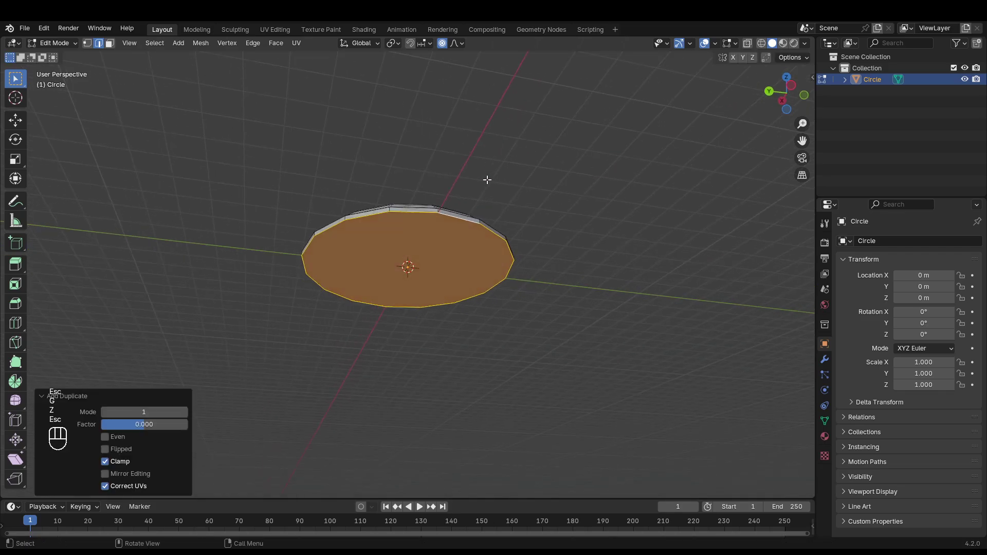
- Exit mesh editing of the stepped platform and add a new 16-vertex circle at the origin
click(423, 335)
middle_drag(408, 335, 435, 384)
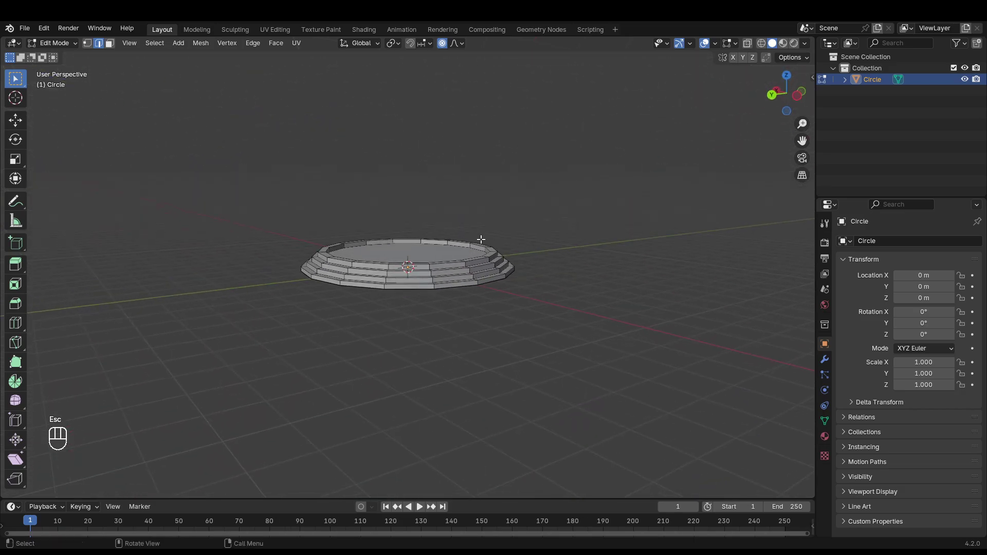
middle_drag(481, 239, 537, 246)
key(Tab)
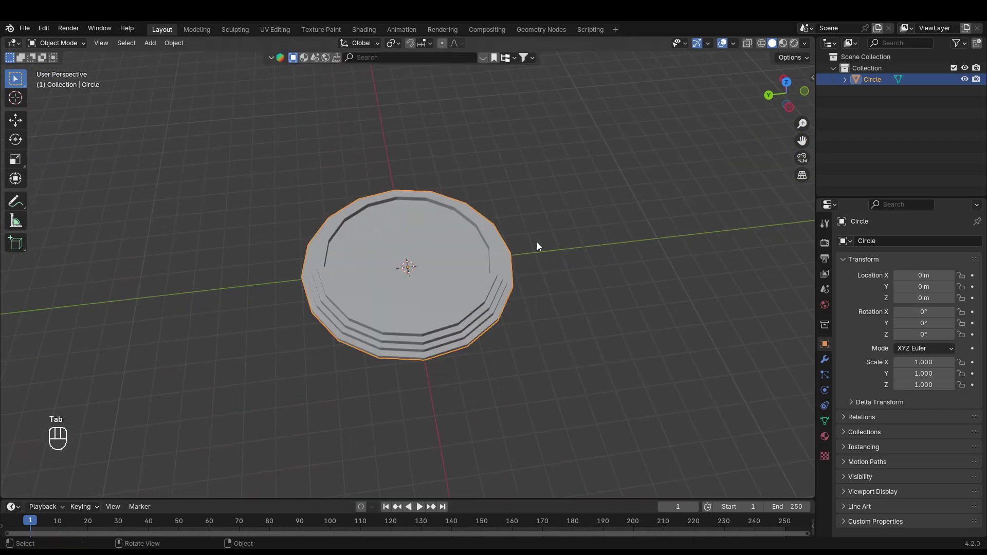
key(shift+a)
mouse_move(528, 255)
click(573, 274)
middle_drag(573, 273, 394, 343)
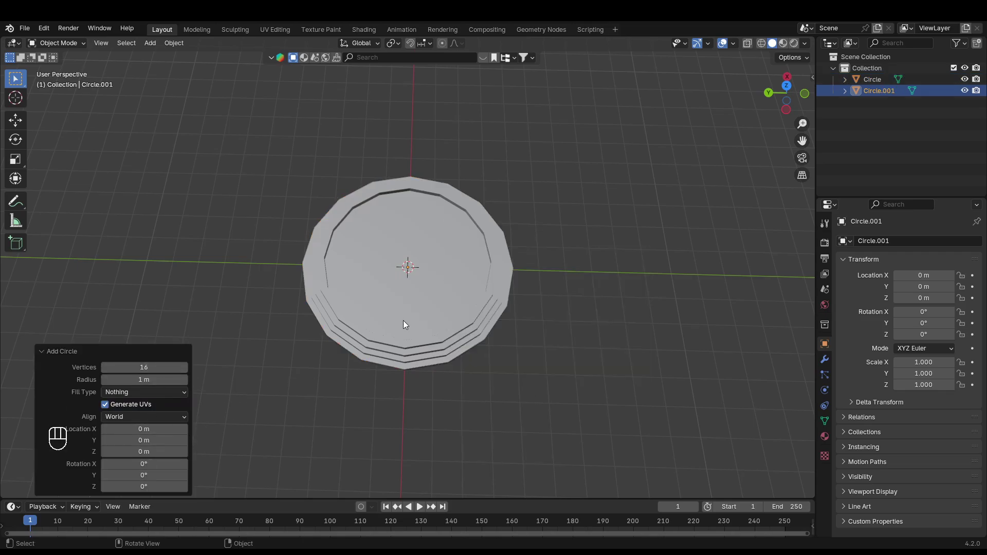
key(Return)
middle_drag(461, 305, 587, 281)
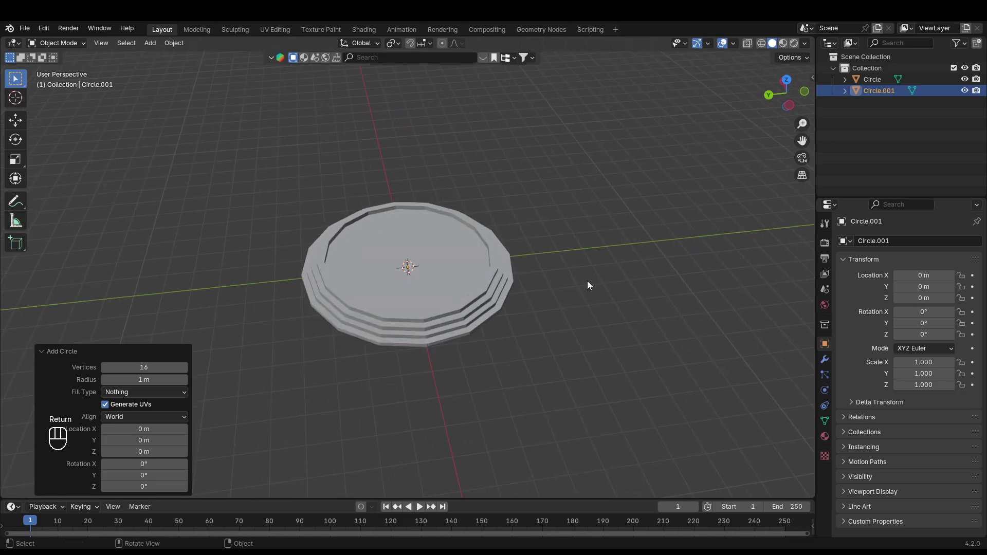
- Scale the new circle to 4 on the X, Y and Z axes
key(s)
click(609, 294)
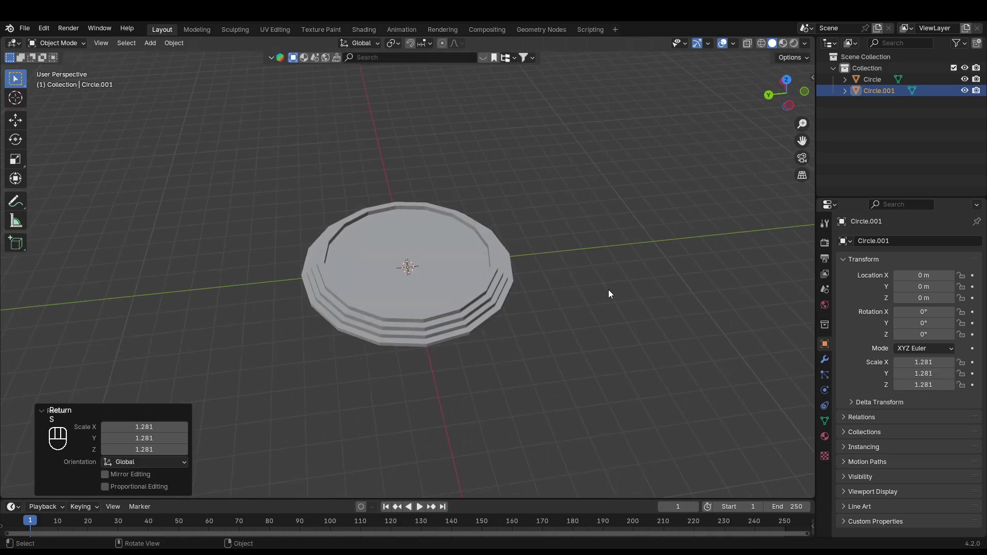
click(144, 428)
text(4)
key(Tab)
text(4)
key(Tab)
text(4)
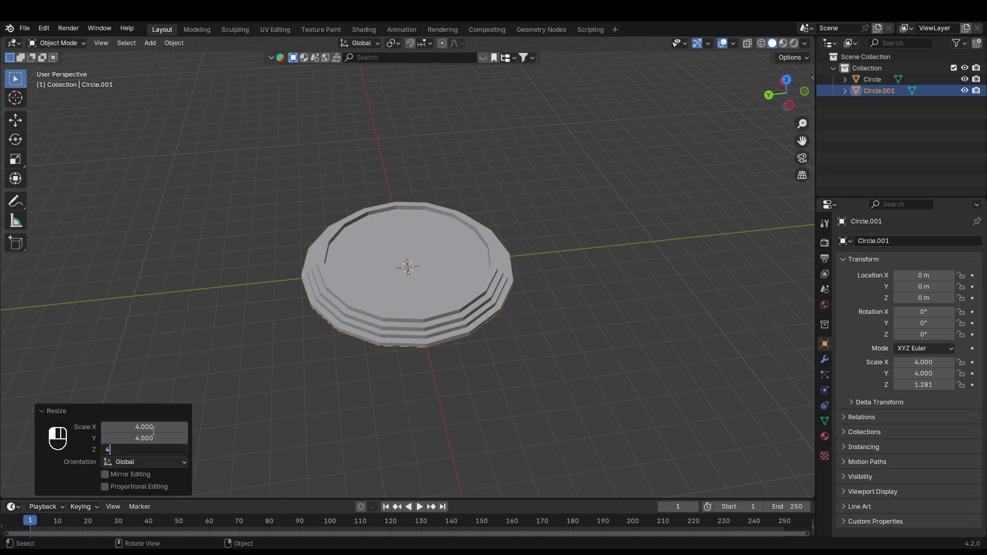
key(Return)
- Raise the circle about 4.44 m above the platform along Z and fill it with a face
key(g)
key(z)
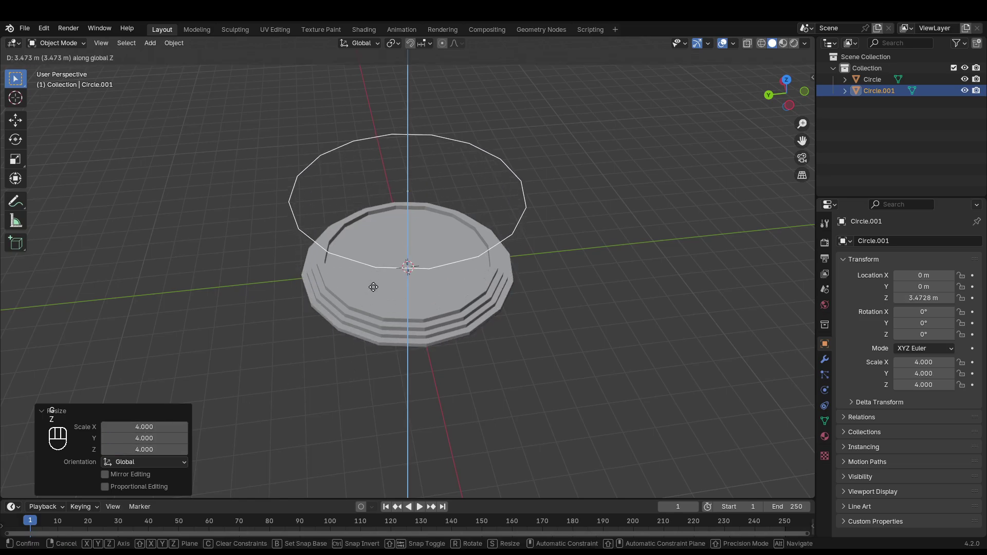
click(381, 266)
key(Tab)
key(f)
key(f)
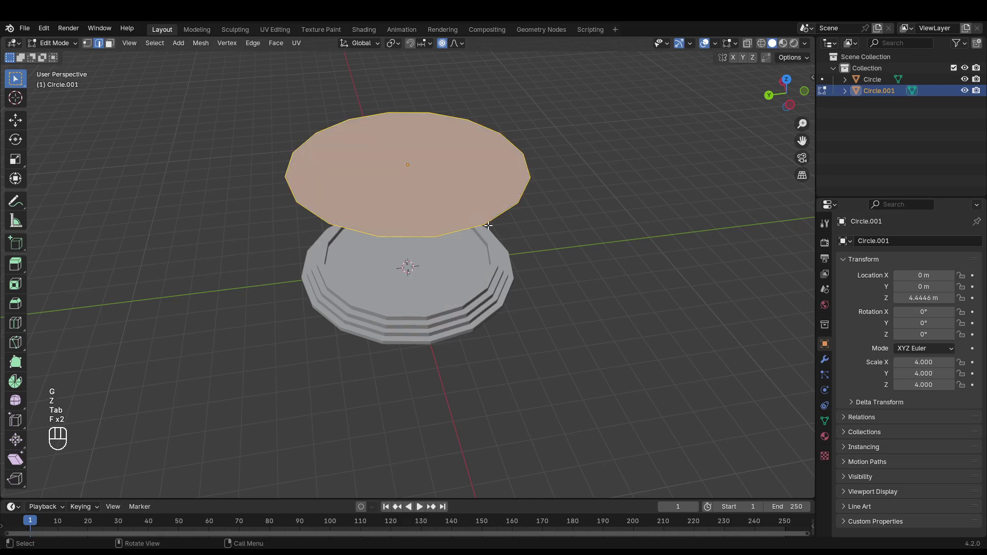
- Extrude the filled disc upward about 0.31 m
middle_drag(434, 320, 500, 284)
key(e)
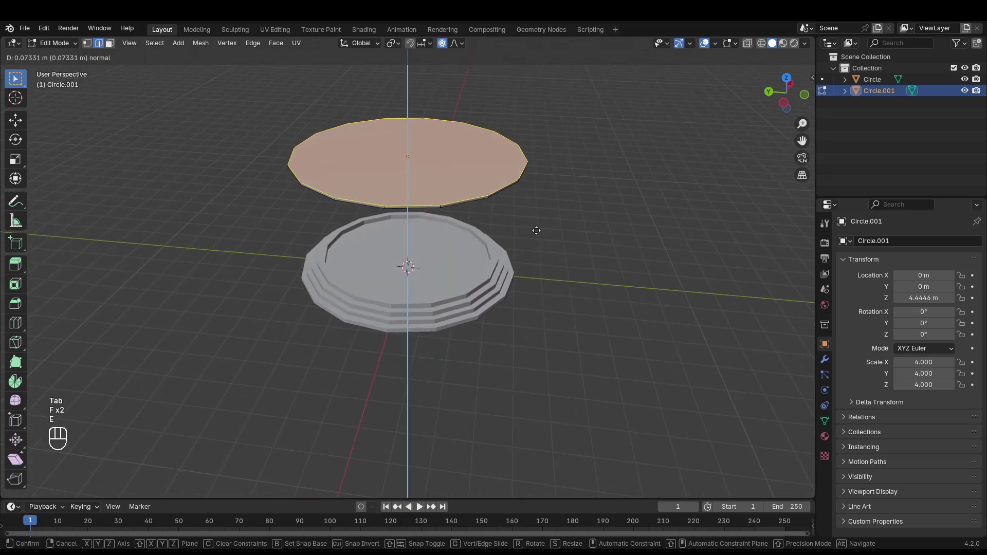
click(537, 225)
key(s)
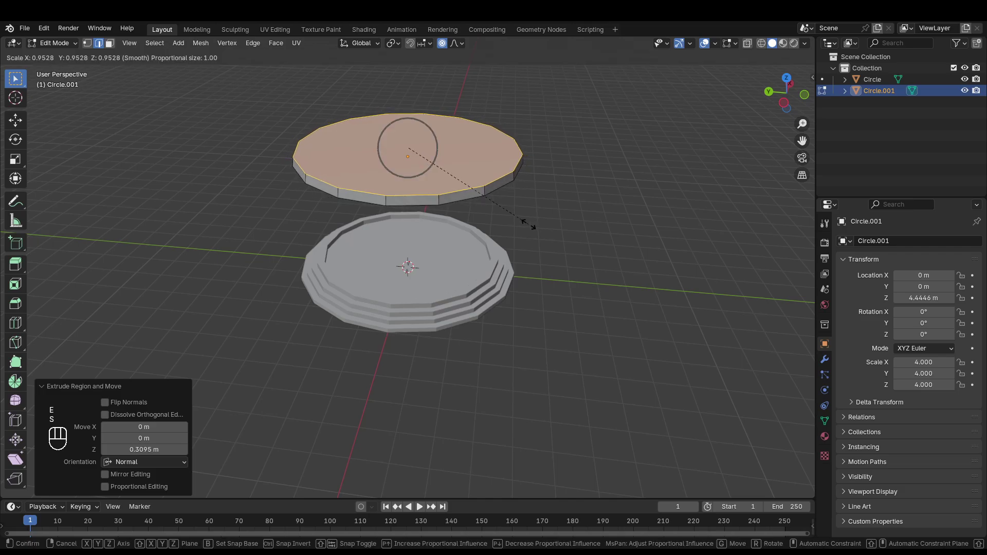
key(Escape)
- Inset the disc's top face slightly and extrude it upward about 0.2 m
key(i)
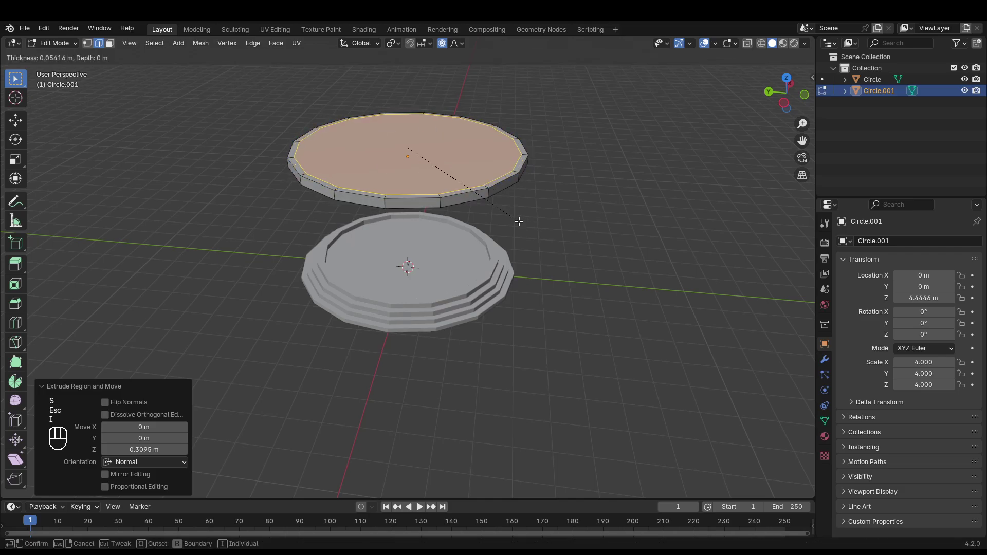
click(519, 217)
key(e)
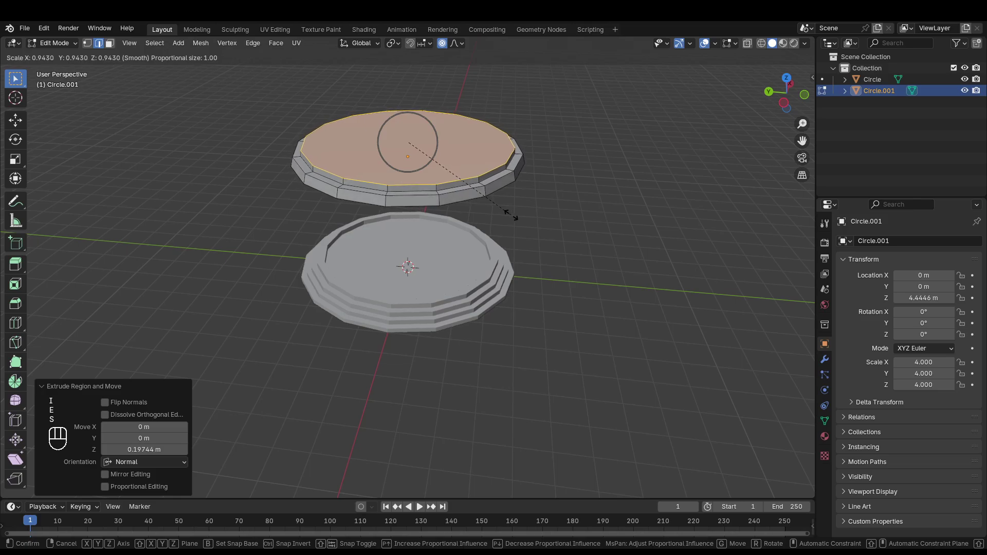
key(Escape)
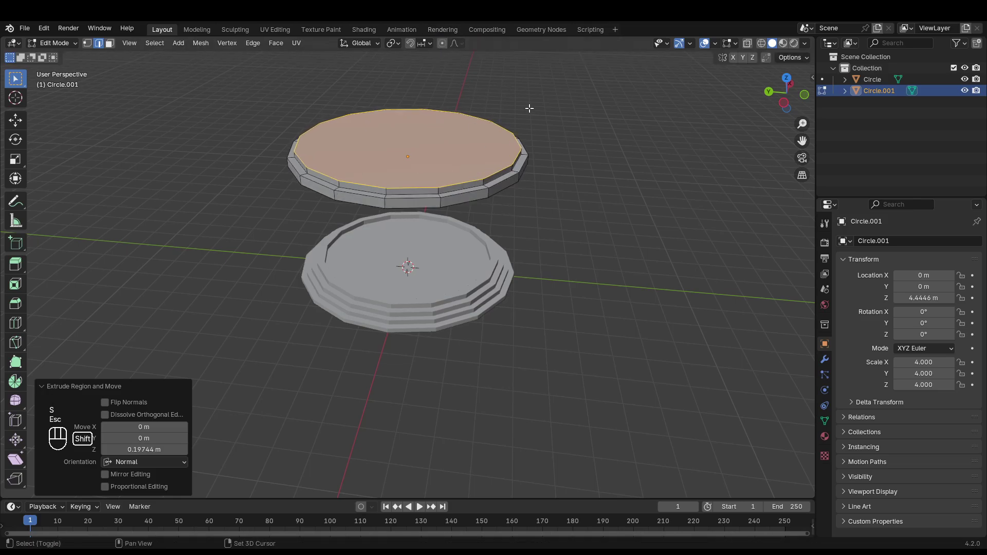
- With proportional editing off, scale the disc's top face to about 0.89
middle_drag(530, 108, 537, 195)
key(s)
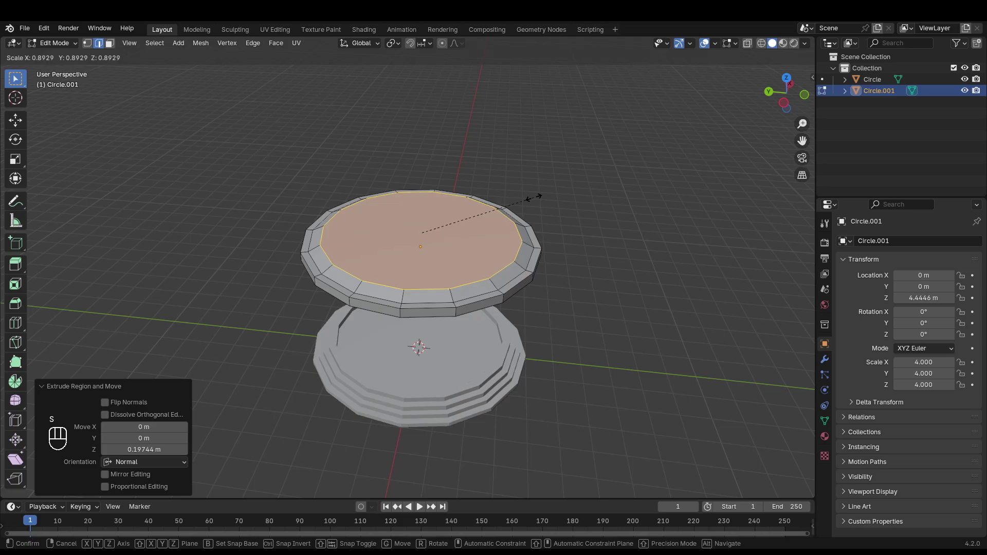
click(535, 196)
- Build up the dome with three extrusions of about 0.2, 0.24 and 0.36 m, shrinking the top face after each one
key(e)
click(545, 183)
key(s)
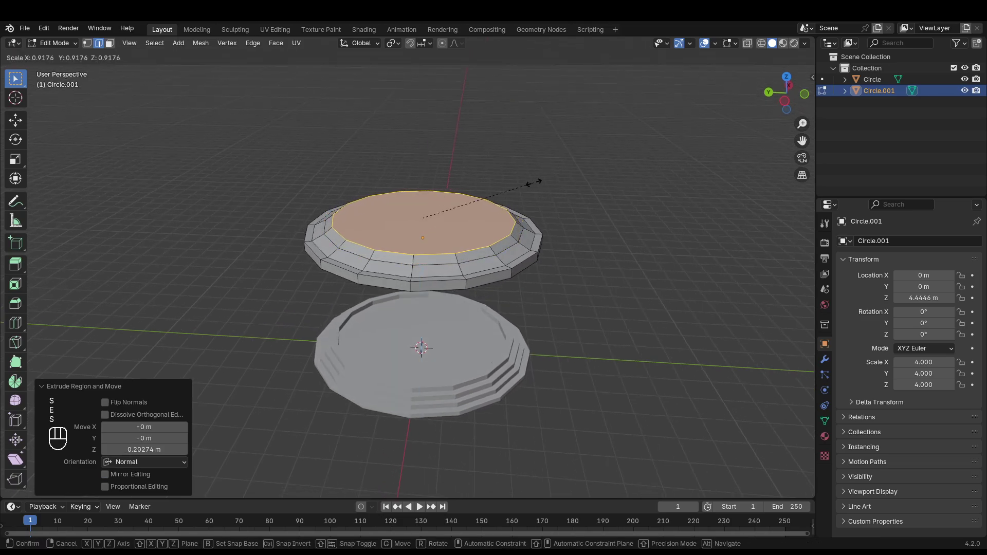
click(535, 182)
key(e)
click(527, 178)
key(s)
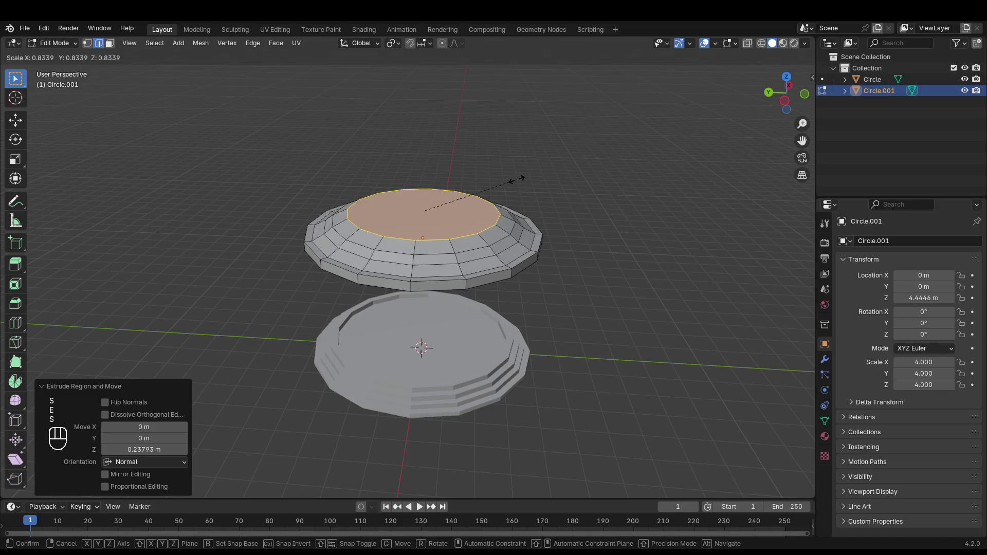
click(517, 179)
key(e)
click(524, 173)
key(s)
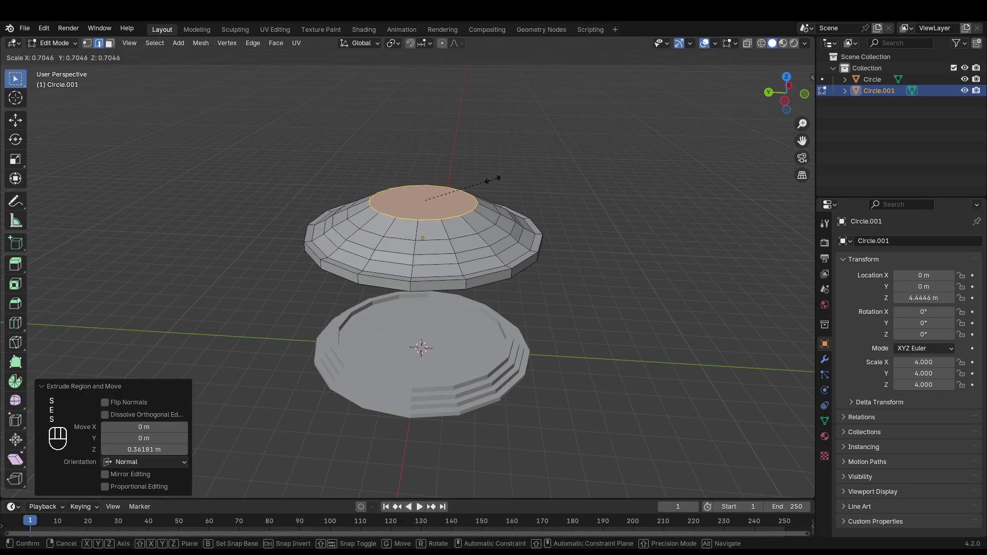
click(459, 185)
- Inset the dome's bottom face to leave a narrow rim and extrude it inward about 0.28 m
middle_drag(459, 185, 461, 220)
key(2)
click(417, 200)
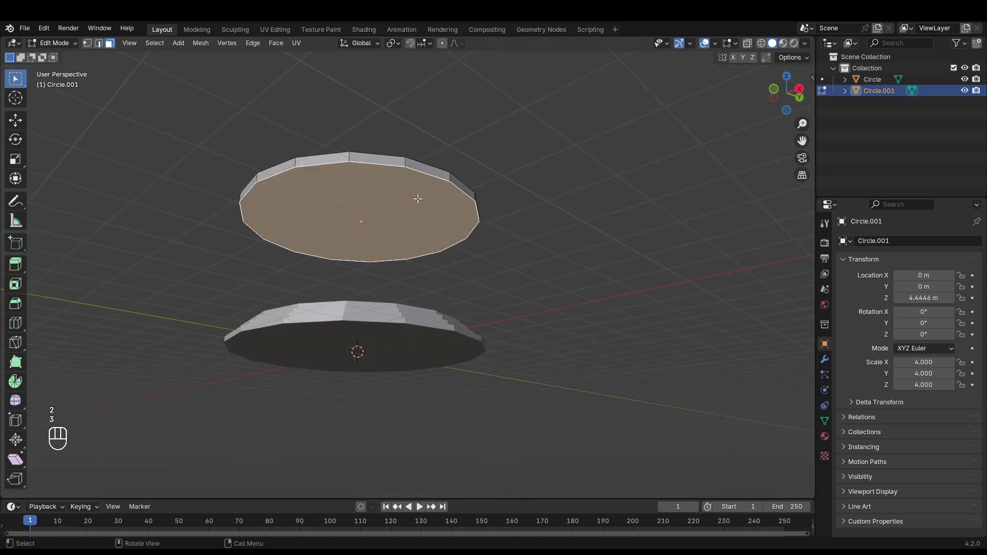
scroll(421, 226, up, 4)
key(i)
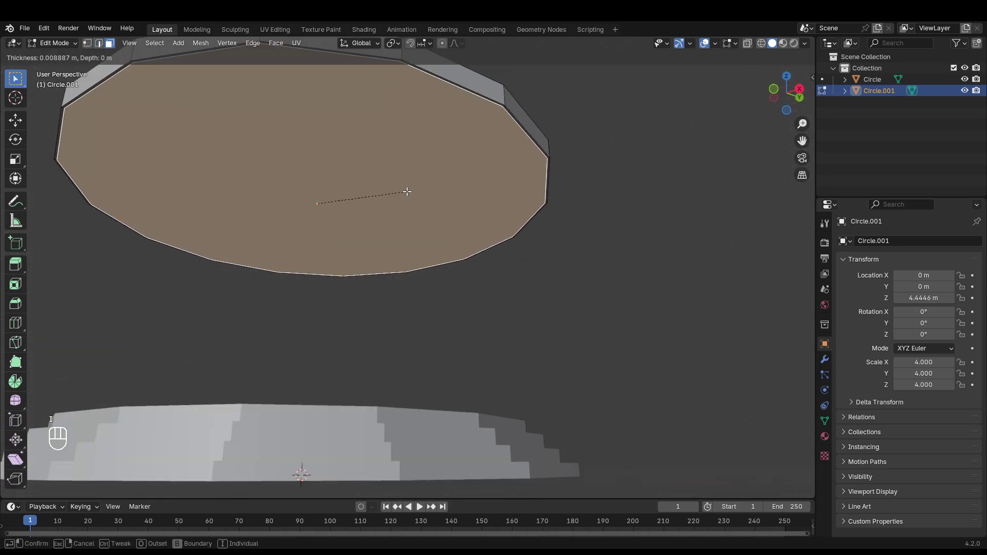
click(415, 194)
middle_drag(415, 194, 304, 174)
key(e)
click(367, 172)
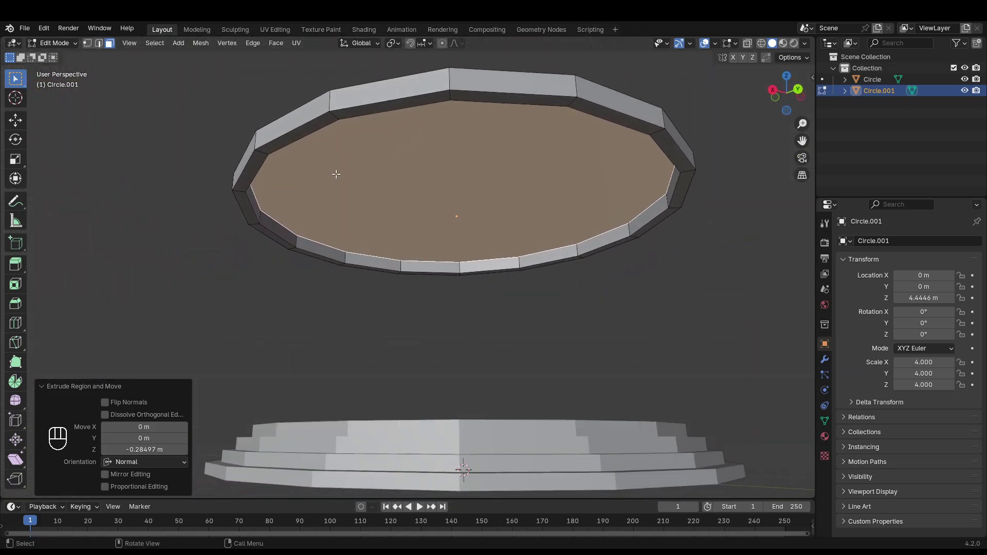
- Inset the recessed underside face about 0.2 m and extrude it further up into the dome
key(i)
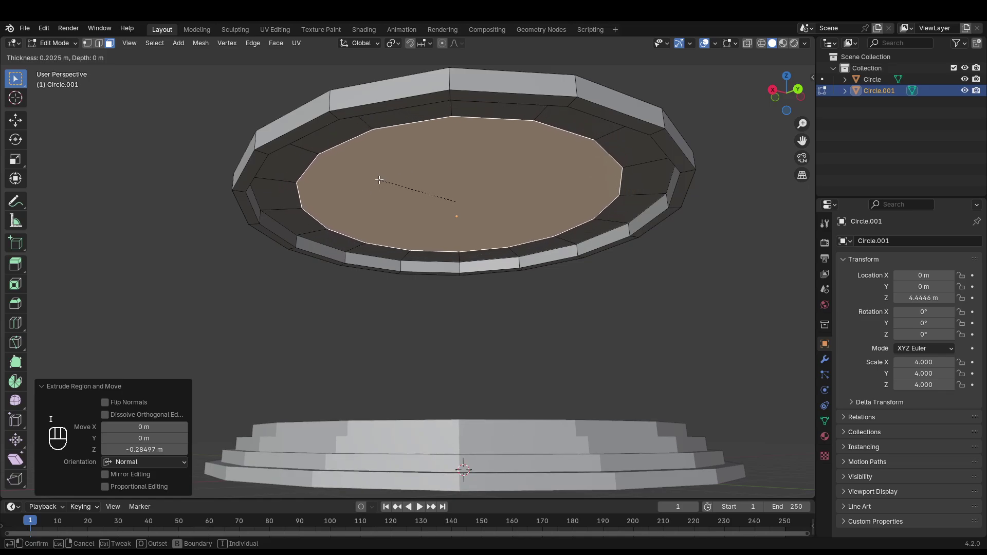
click(379, 180)
key(e)
click(379, 174)
middle_drag(379, 175, 535, 286)
scroll(498, 284, down, 4)
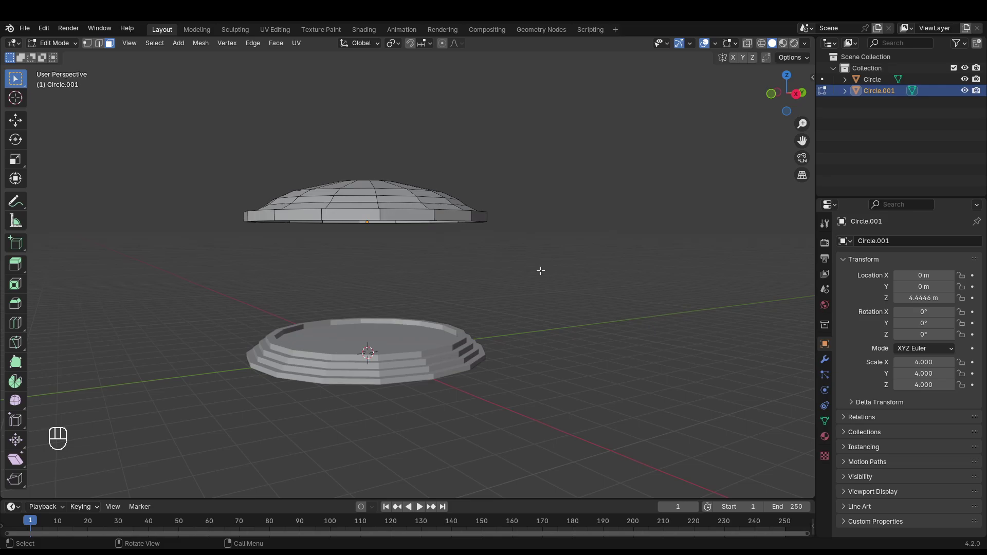
- Add a mesh cylinder at the origin in Object Mode and set its vertices to 16
key(Tab)
key(shift+a)
mouse_move(541, 270)
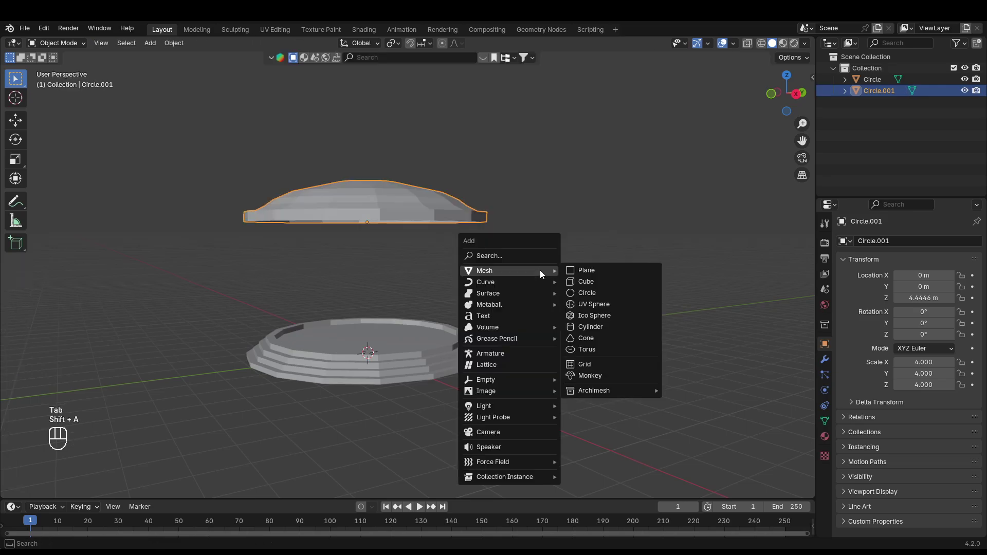
click(597, 326)
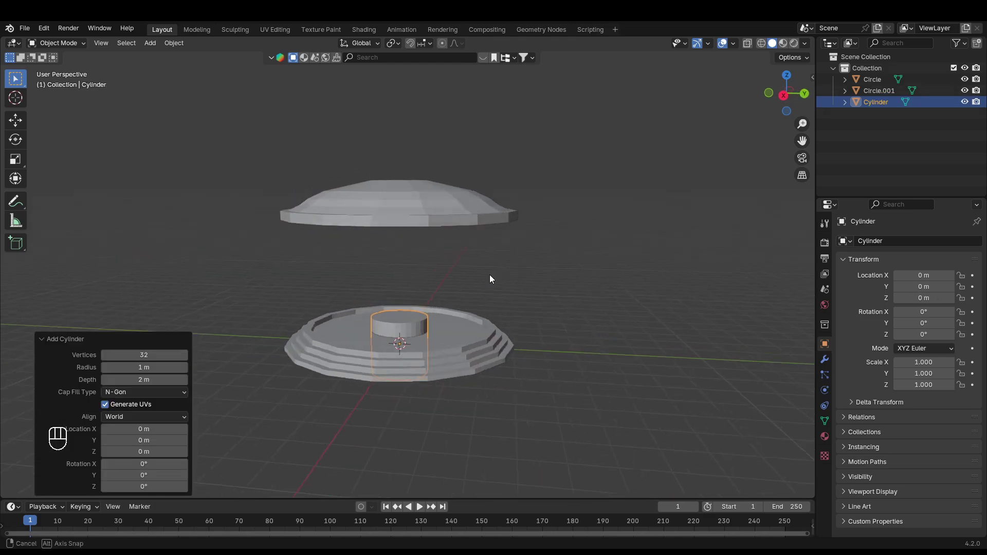
click(157, 352)
text(16)
key(Return)
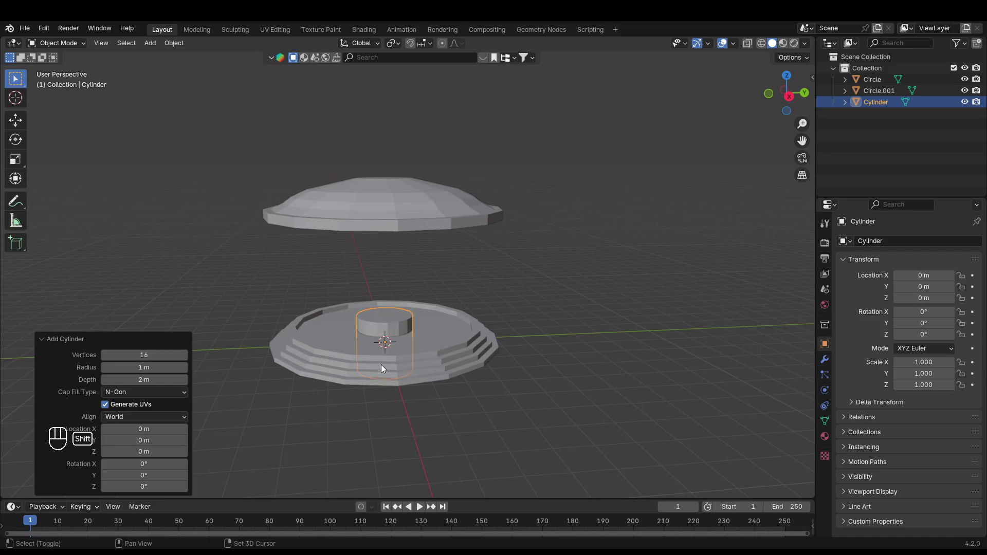
- Move the cylinder about -2.72 m along the X axis
shift+middle_drag(381, 365, 445, 363)
click(322, 329)
shift+middle_drag(322, 330, 302, 331)
click(448, 326)
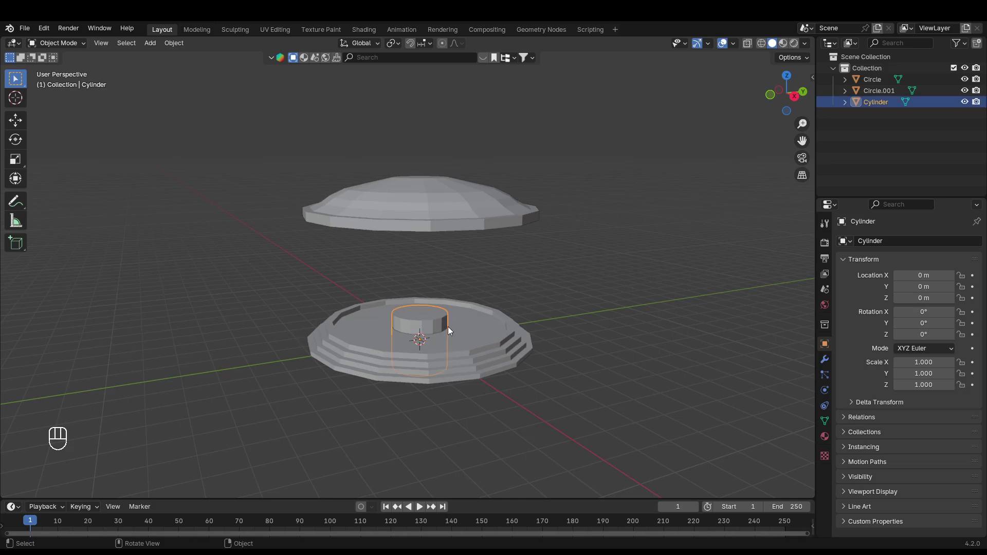
key(g)
key(x)
click(430, 341)
middle_drag(430, 340, 517, 360)
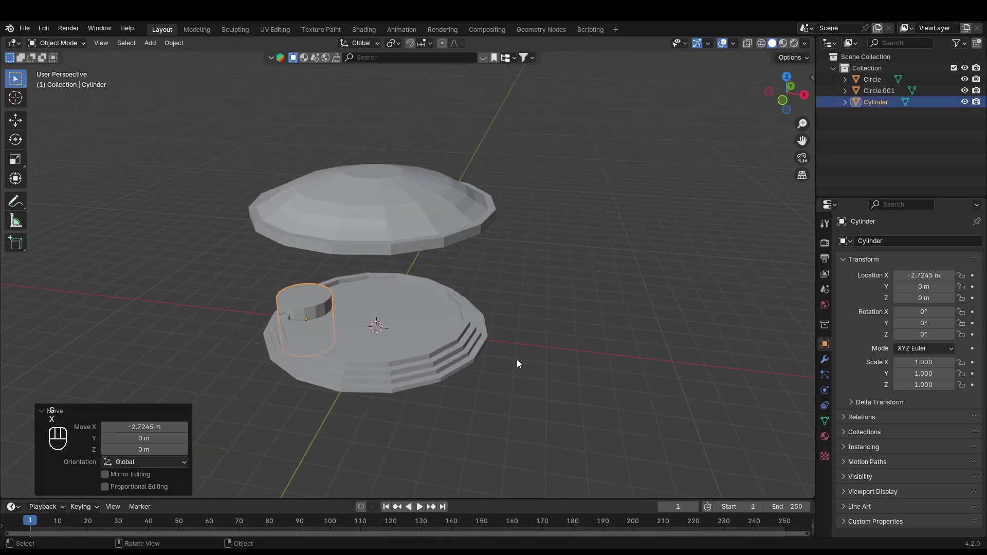
- In a wireframe top view, move the cylinder about 1.16 m along X and scale it to about 0.41
key(KP_7)
key(shift+z)
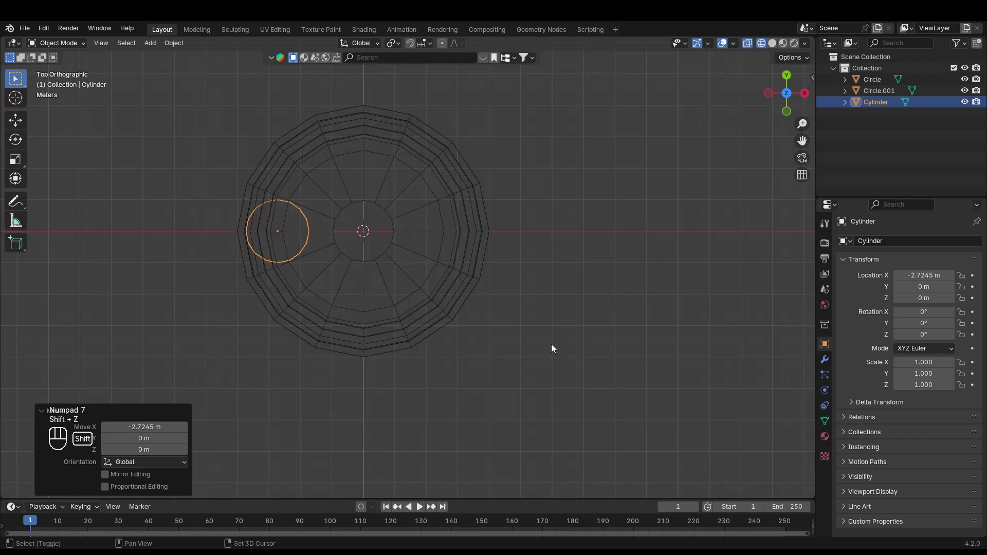
key(g)
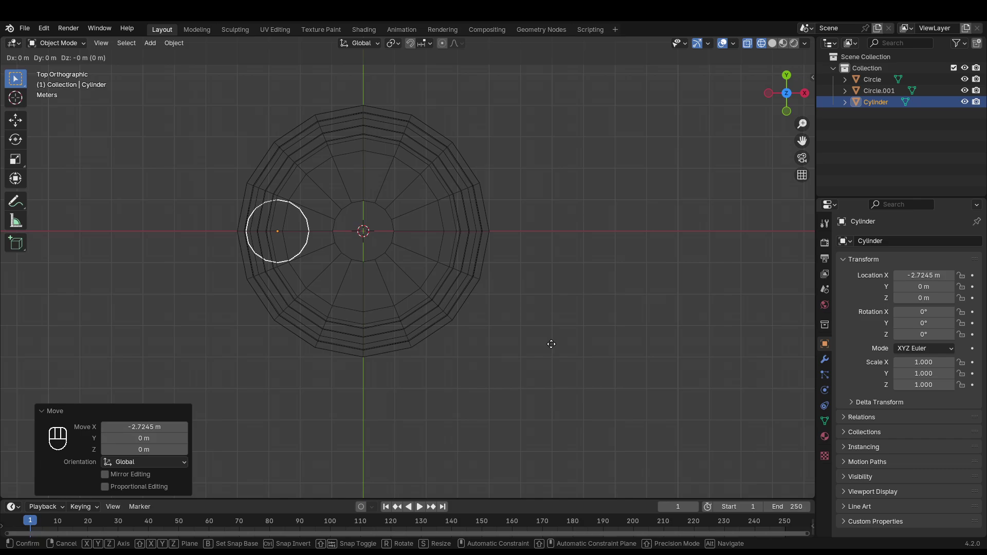
key(x)
key(s)
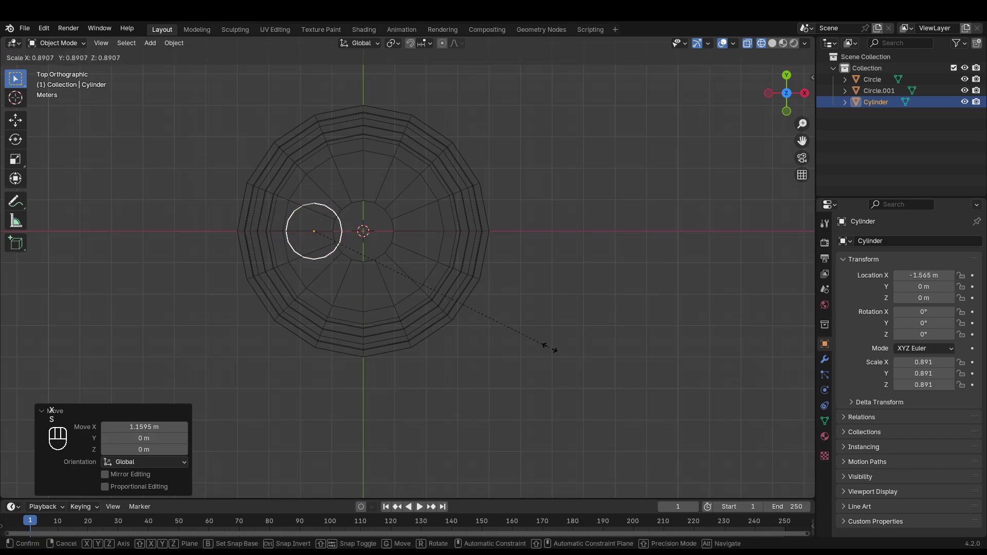
click(379, 331)
- Shift the reduced cylinder about -0.54 m along X, toward the platform's rim
key(g)
key(x)
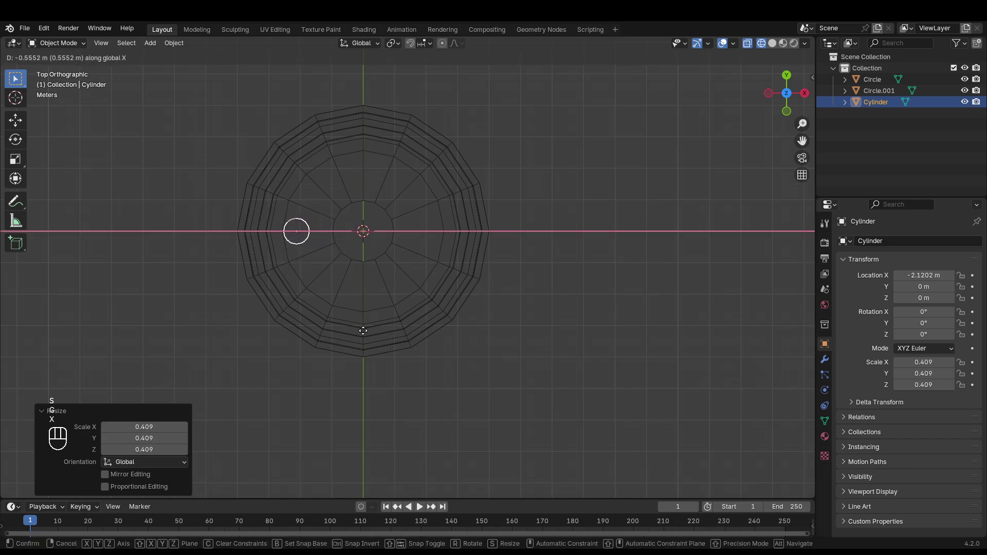
click(364, 330)
- From the right side view, raise the cylinder about 0.93 m along Z to the platform's top
middle_drag(363, 331, 387, 261)
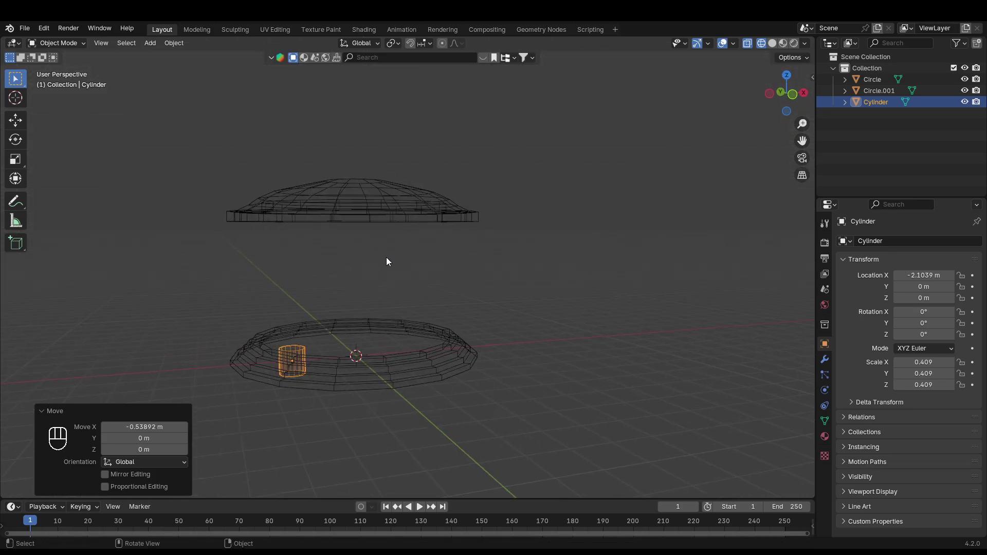
key(KP_3)
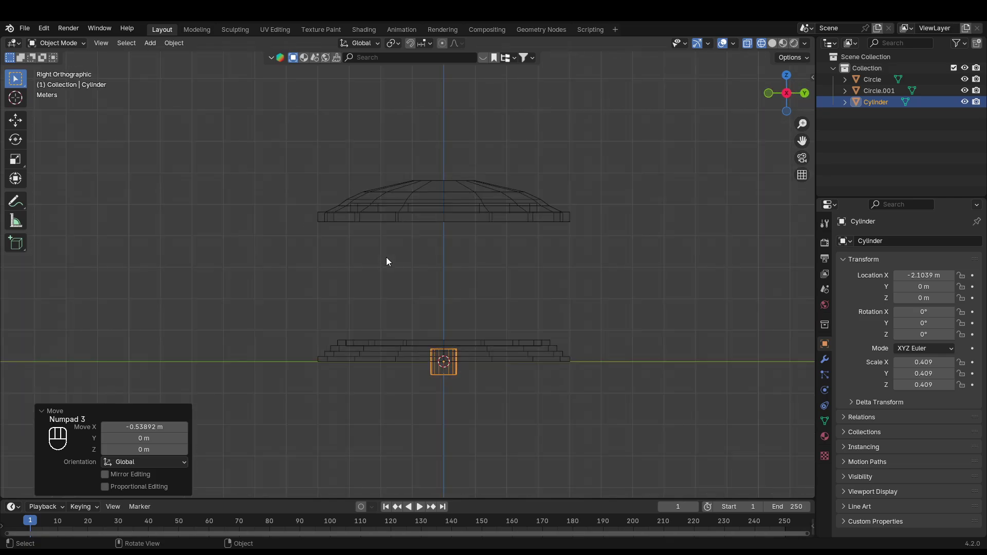
key(g)
key(z)
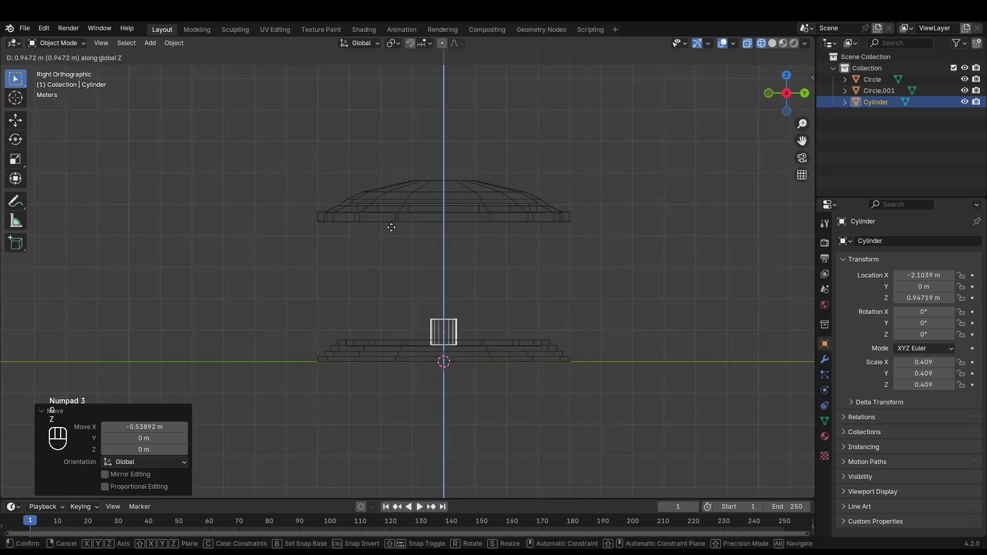
click(392, 227)
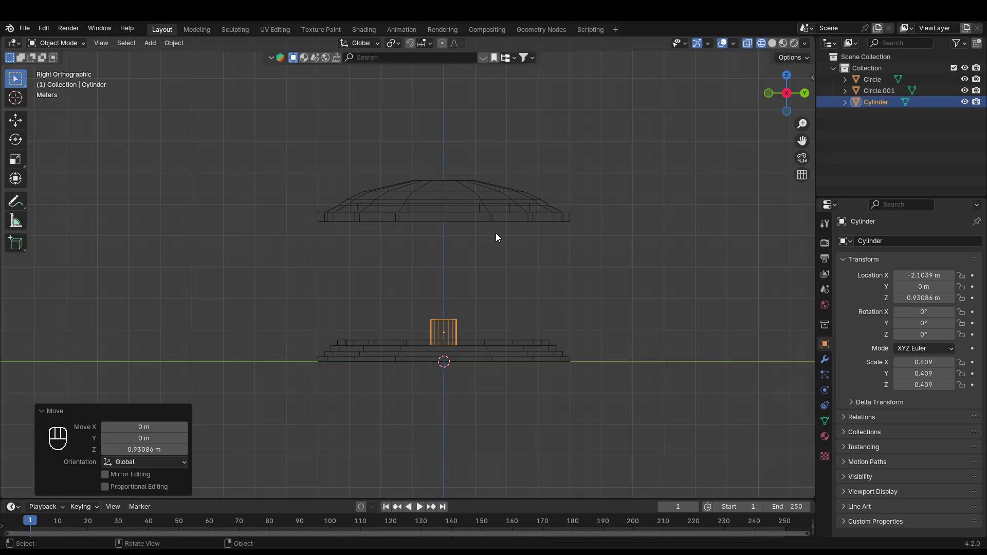
- In a wireframe top view with the dome temporarily hidden, move the cylinder about -0.54 m along X toward the platform's rim
key(shift+z)
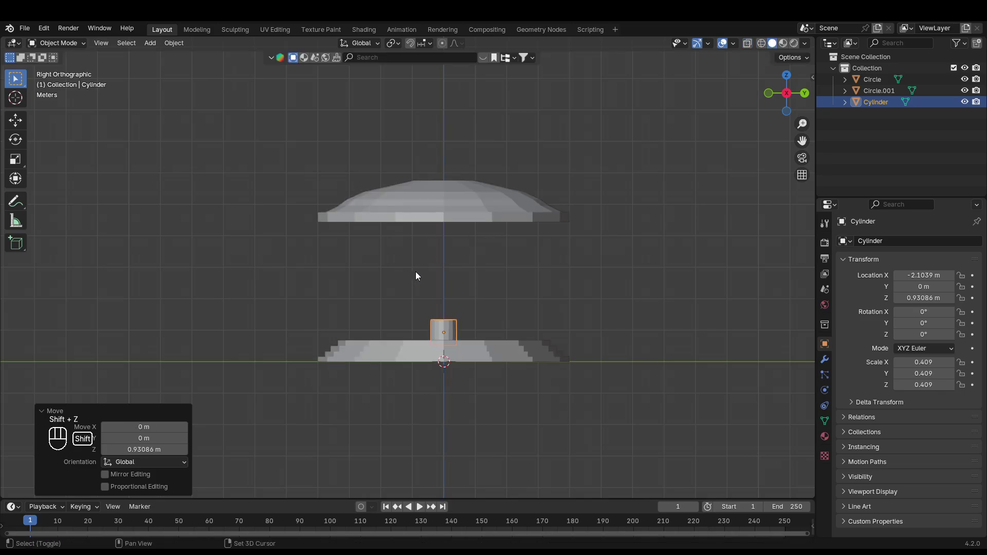
mouse_move(415, 271)
middle_down()
mouse_move(550, 308)
mouse_move(462, 319)
mouse_move(407, 353)
middle_up()
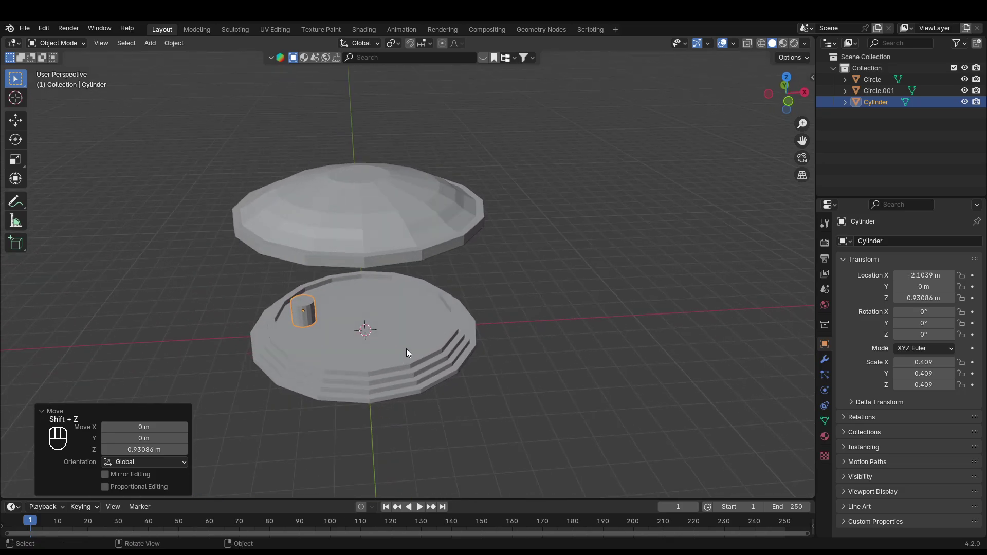
key(KP_7)
key(shift+z)
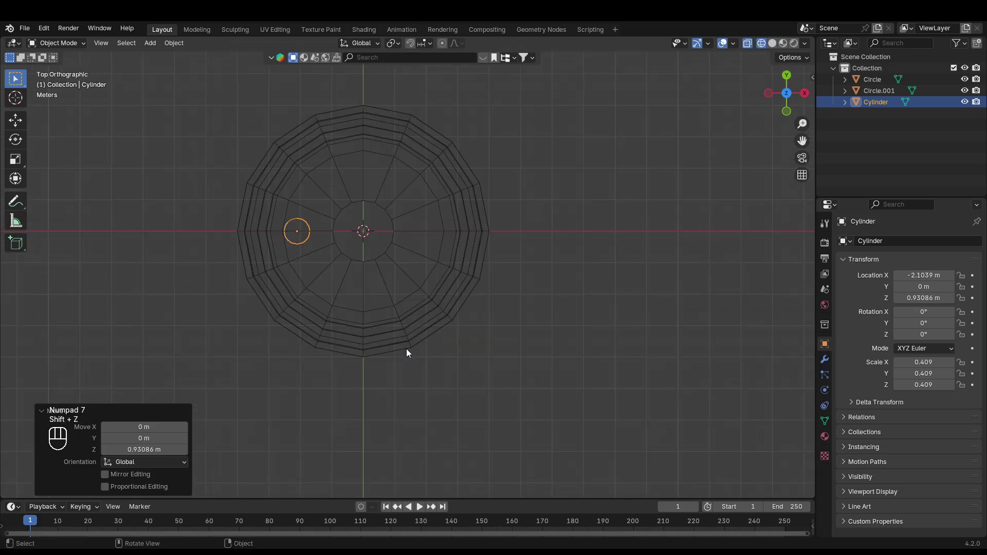
click(964, 91)
key(g)
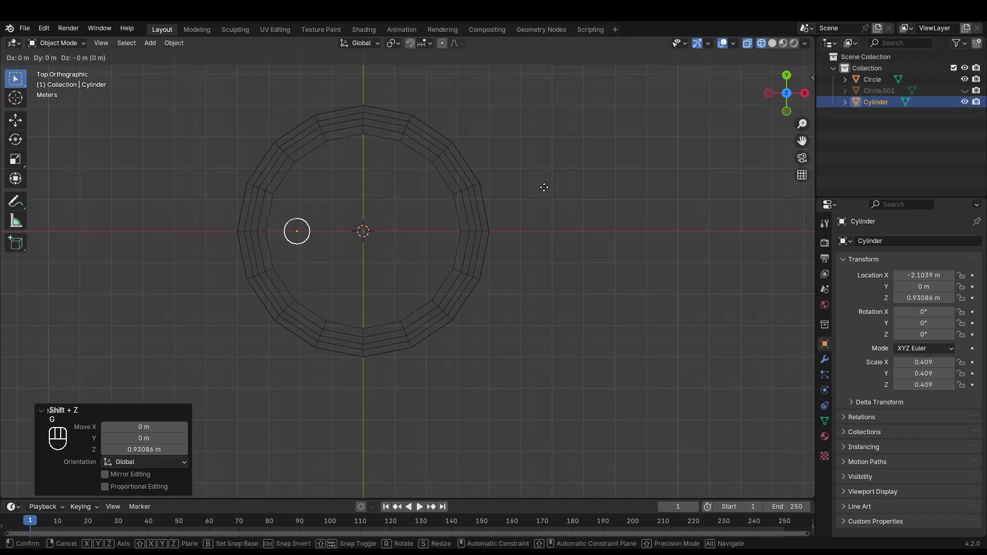
key(z)
key(Escape)
key(g)
key(x)
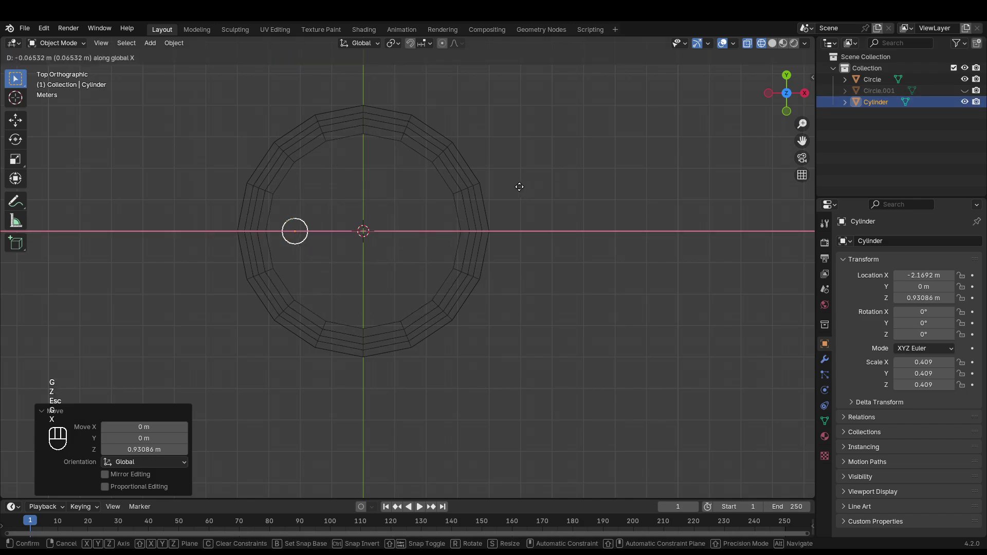
click(504, 190)
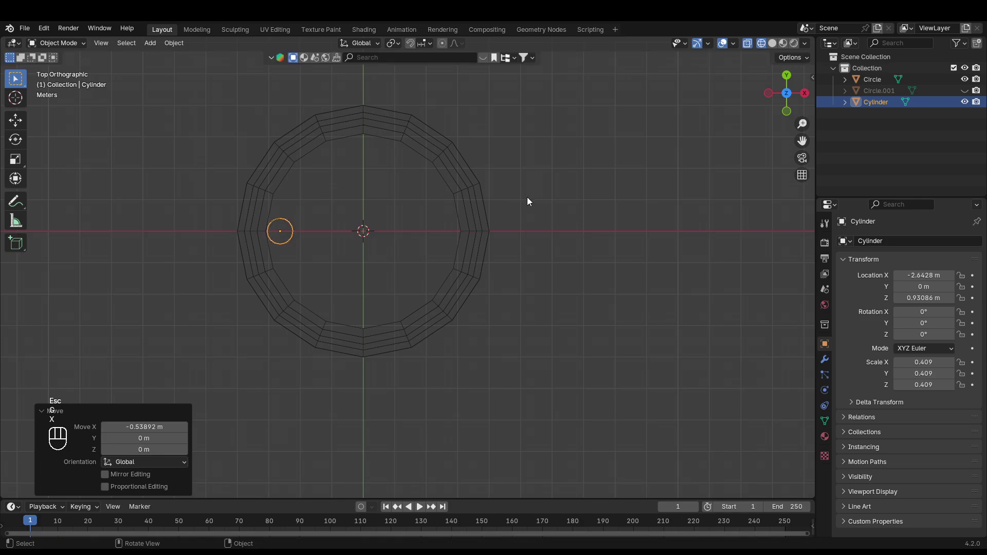
click(964, 91)
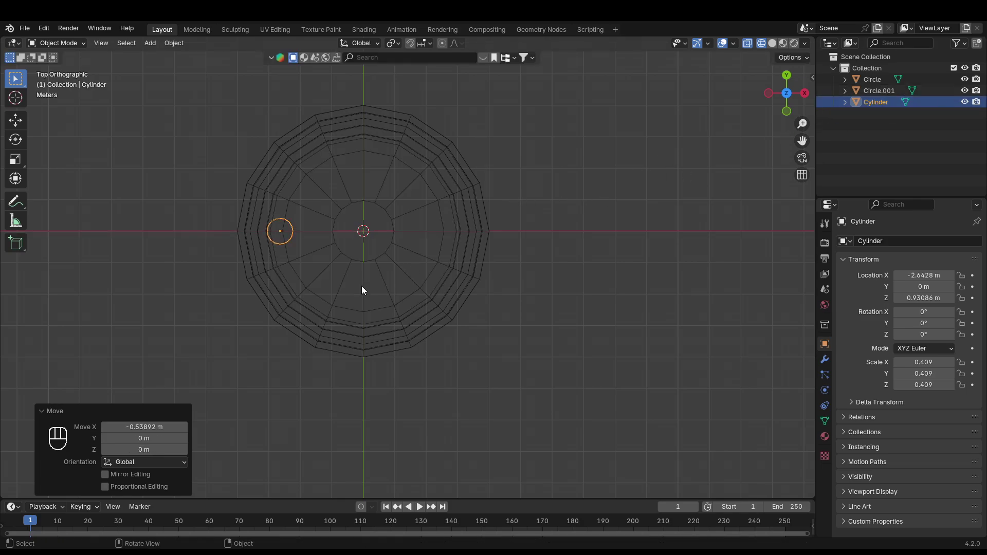
- Raise the cylinder's top face about 3.09 m along Z to stretch it into a column reaching the dome
key(shift+g)
key(shift+z)
mouse_move(462, 307)
middle_down()
mouse_move(469, 229)
mouse_move(332, 201)
mouse_move(313, 217)
mouse_move(479, 215)
mouse_move(488, 227)
middle_up()
drag(550, 302, 530, 332)
middle_drag(501, 373, 496, 385)
key(Tab)
click(304, 329)
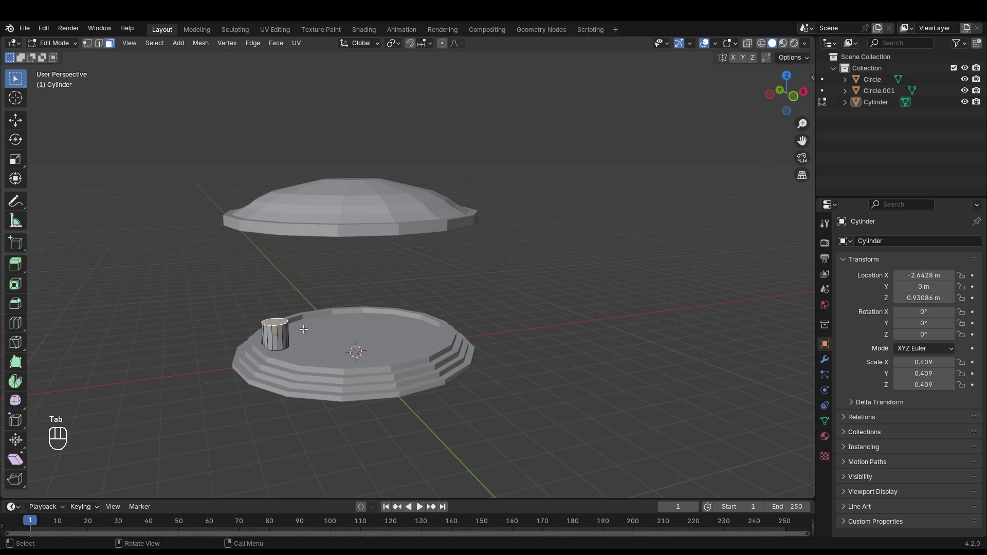
key(g)
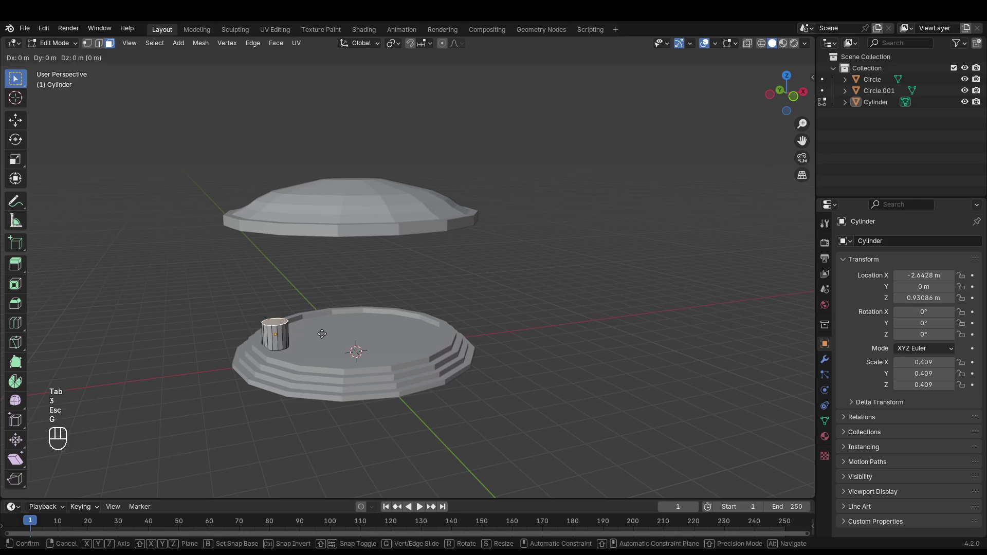
key(z)
click(321, 234)
middle_drag(321, 234, 314, 208)
scroll(285, 225, up, 5)
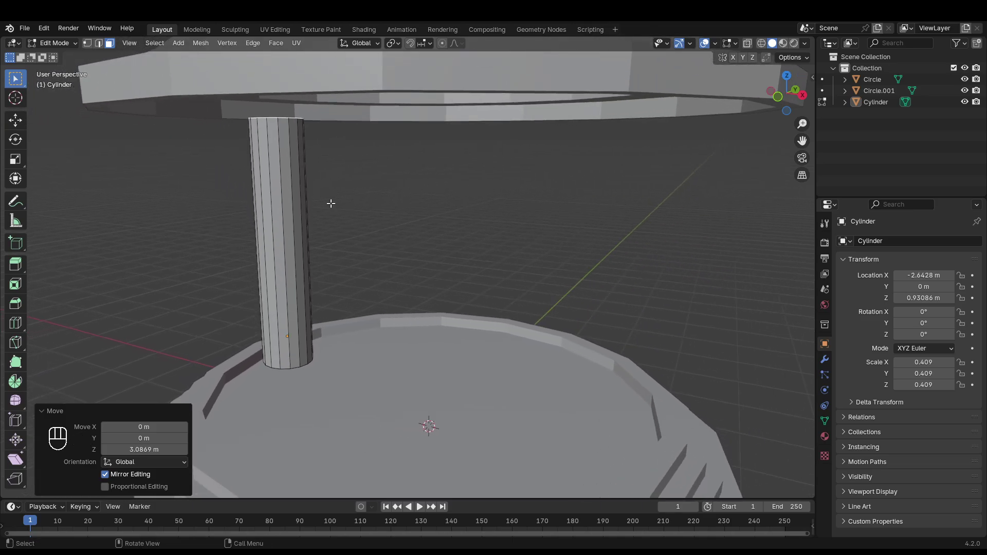
- Scale the whole cylinder object uniformly by about 0.60 to make a slimmer column
key(a)
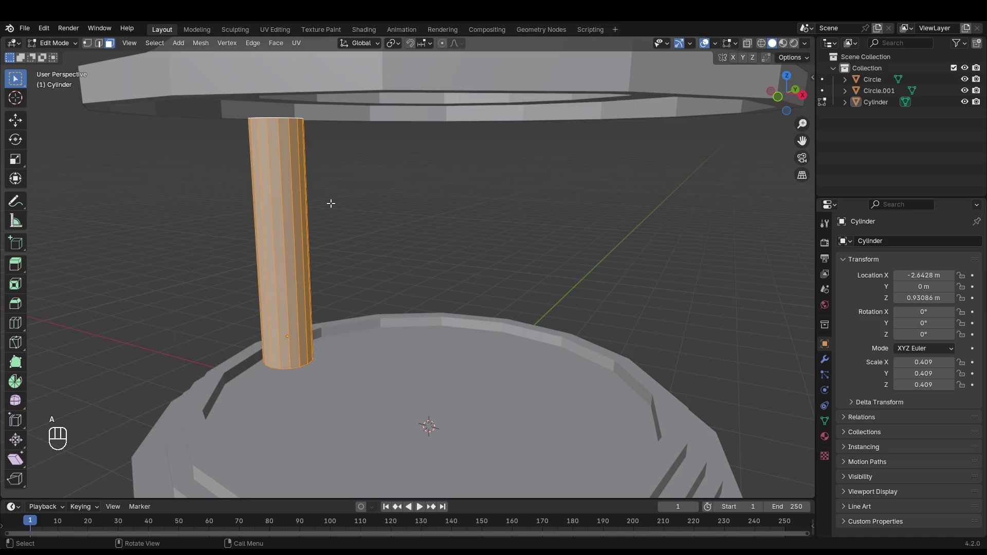
key(Tab)
key(a)
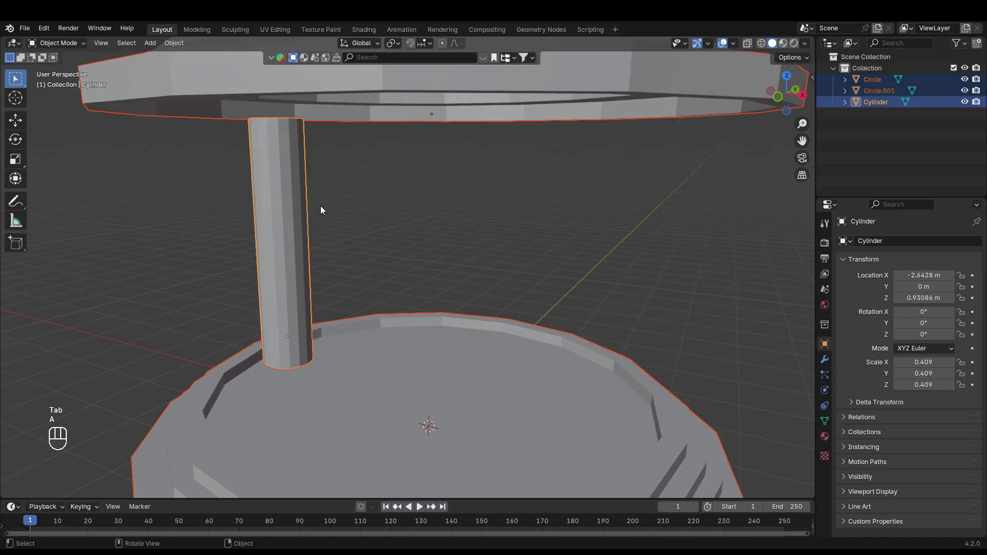
click(295, 214)
key(s)
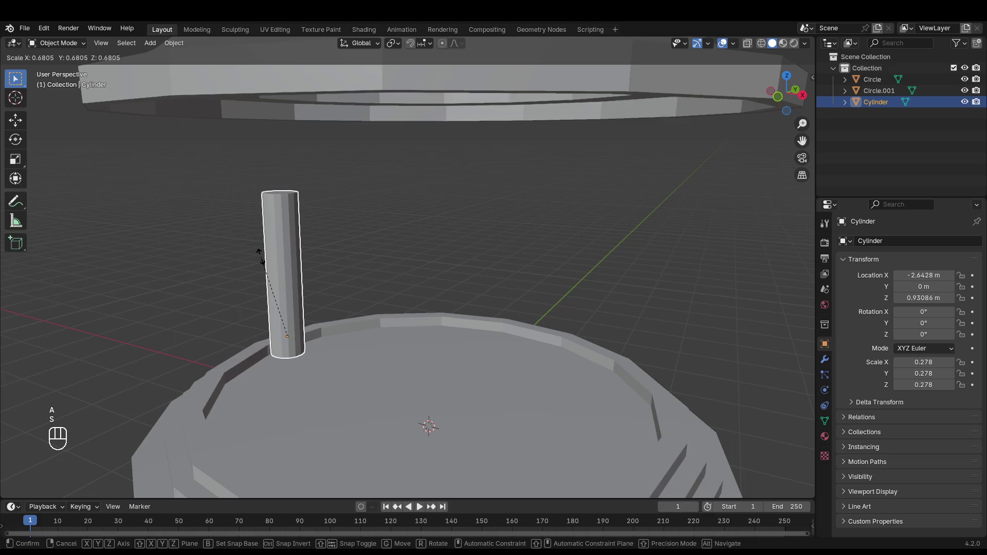
click(264, 265)
mouse_move(265, 265)
middle_down()
mouse_move(358, 261)
mouse_move(333, 263)
middle_up()
- In a wireframe top view, hide the dome and move the slimmed cylinder about -0.21 m along X, closer to the rim
key(KP_7)
key(shift+z)
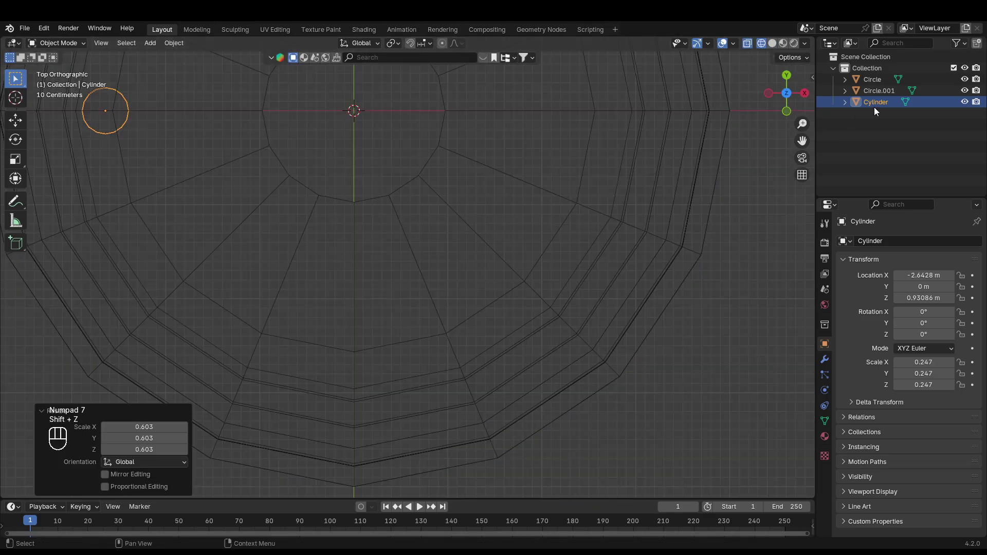
click(966, 90)
shift+middle_drag(201, 208, 425, 248)
key(g)
key(x)
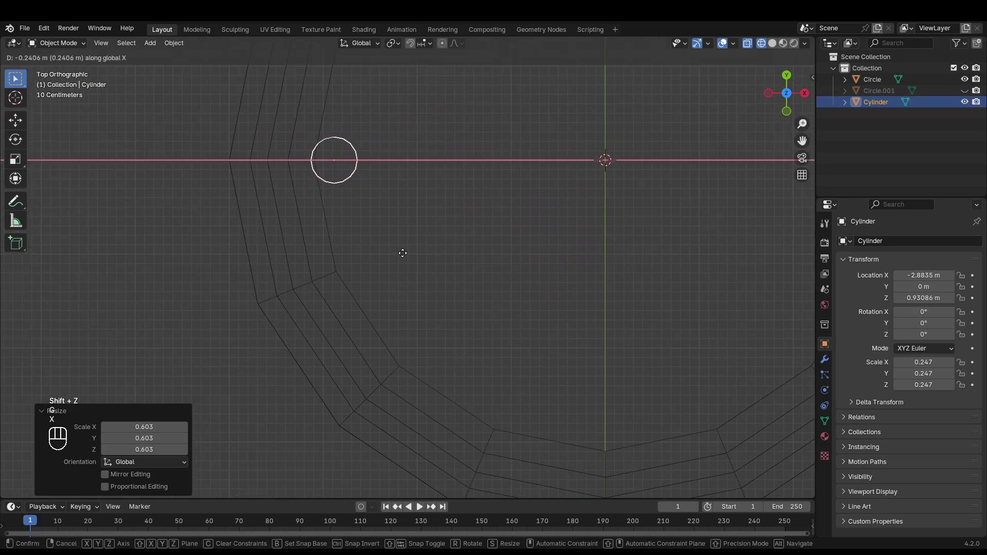
click(406, 255)
key(shift+z)
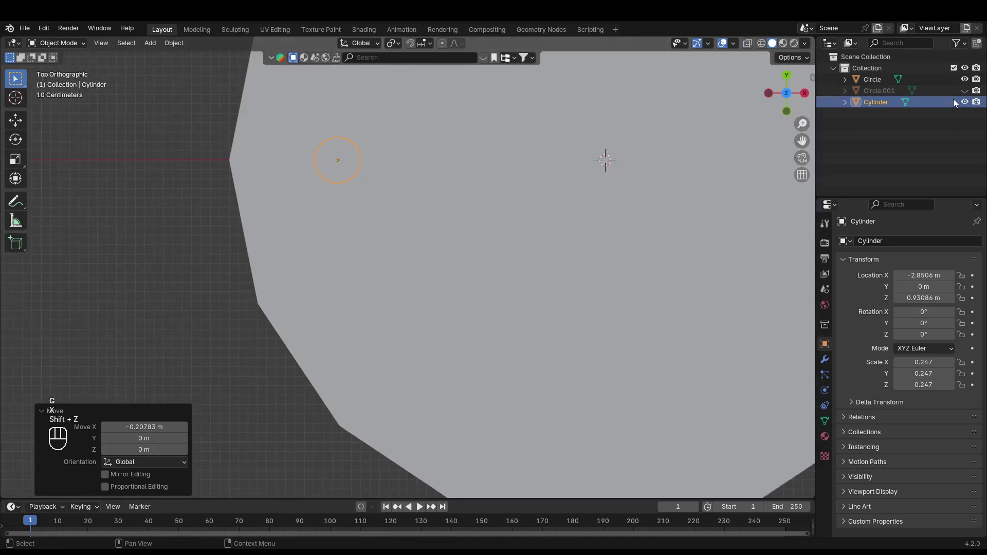
- From the right side view, lower the cylinder about 0.19 m along Z onto the platform's floor and show the dome again
mouse_move(670, 155)
middle_down()
mouse_move(555, 204)
mouse_move(490, 282)
mouse_move(497, 254)
middle_up()
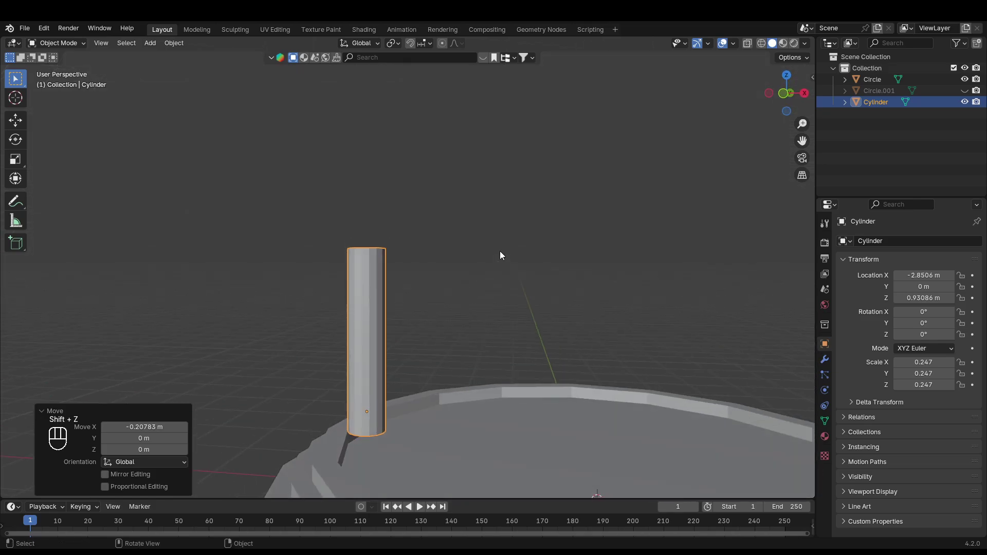
key(KP_3)
key(shift+z)
key(g)
key(z)
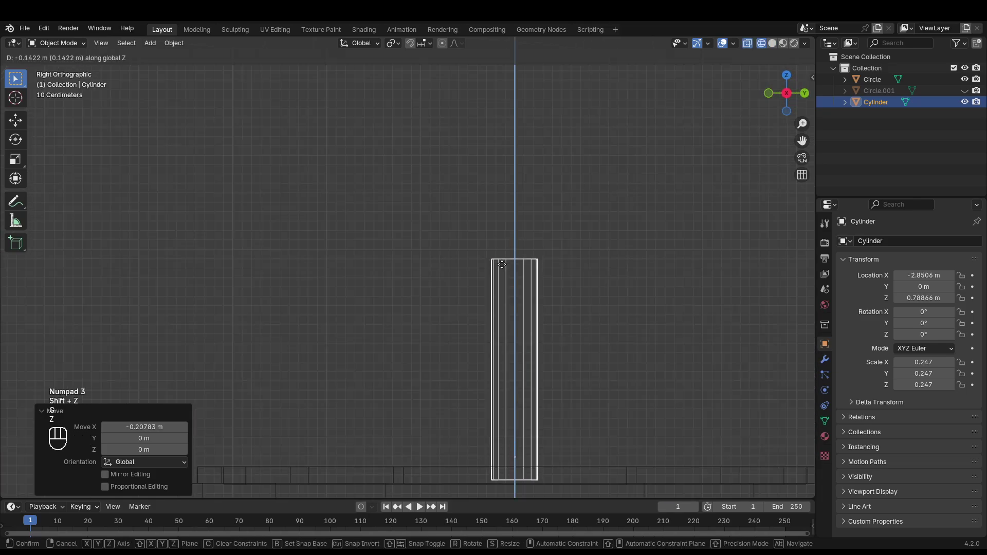
click(501, 268)
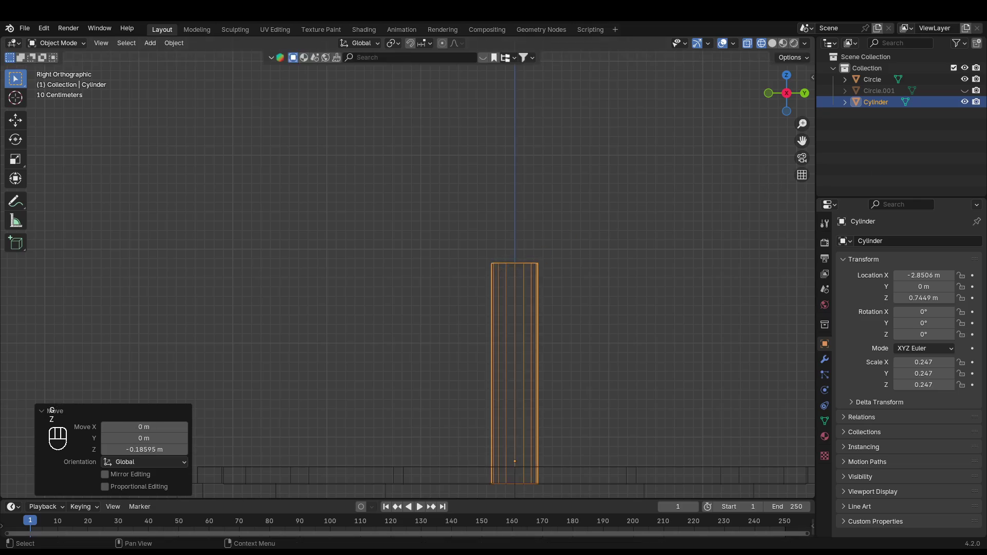
middle_drag(498, 141, 511, 200)
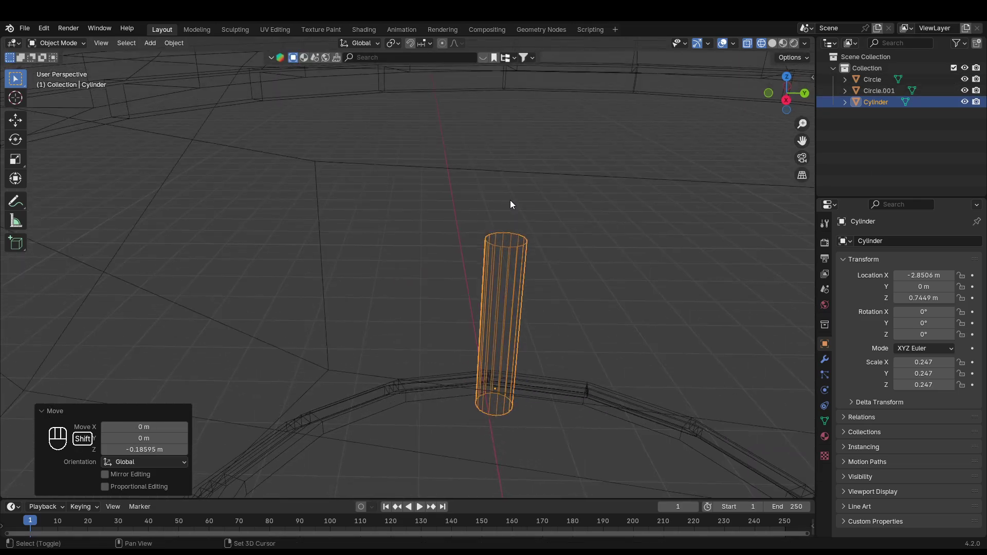
- In solid shading, raise the column's top face about 1.63 m along Z up to the dome's lower edge
key(shift+z)
key(Tab)
middle_drag(425, 231, 545, 222)
click(327, 252)
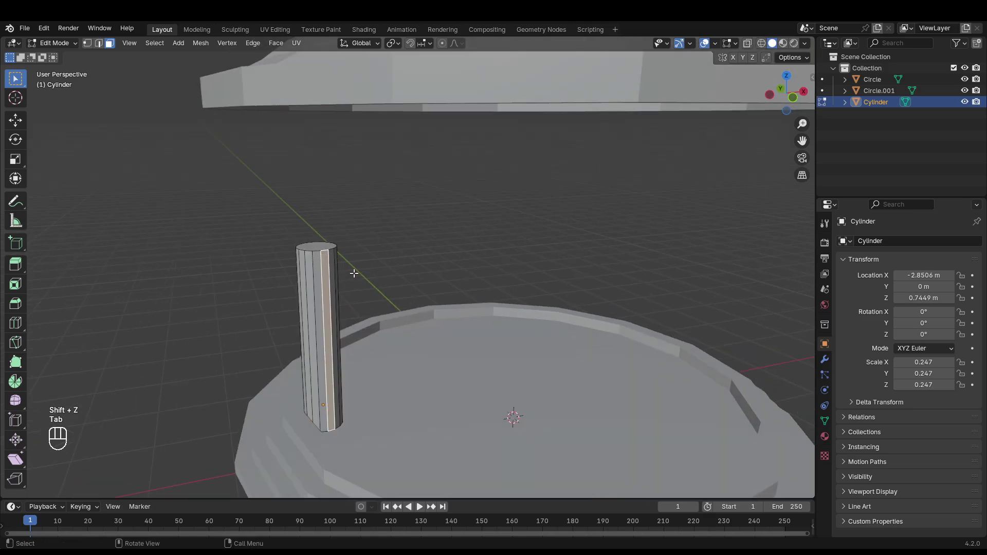
click(319, 245)
key(g)
key(z)
click(407, 214)
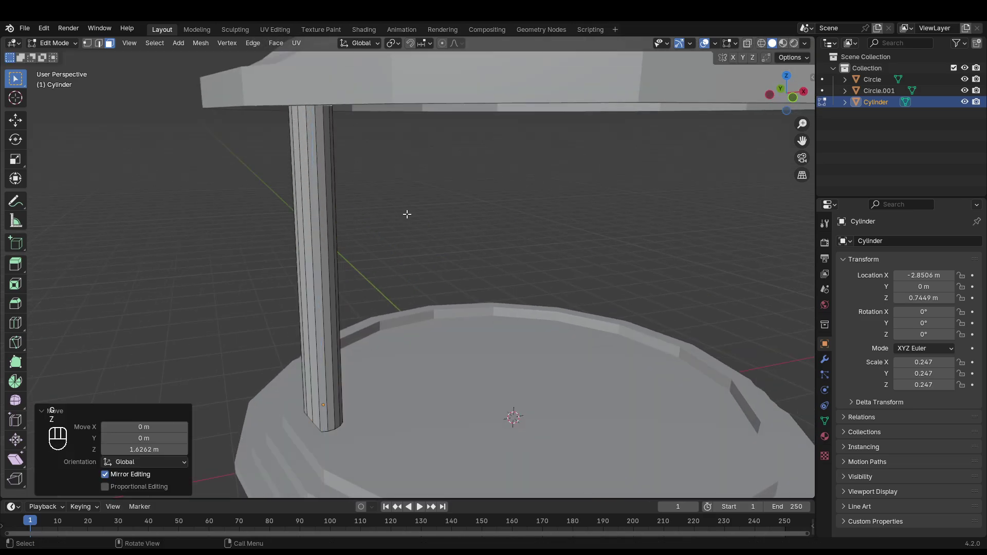
- Raise the column's top face about another 0.59 m along Z so that it meets the dome's underside
middle_drag(408, 214, 375, 176)
key(g)
key(z)
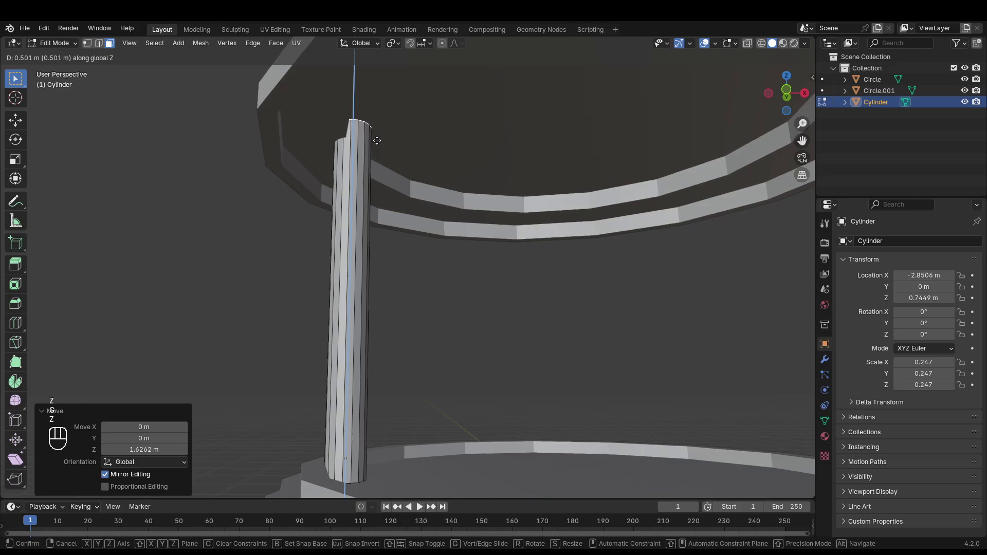
click(383, 138)
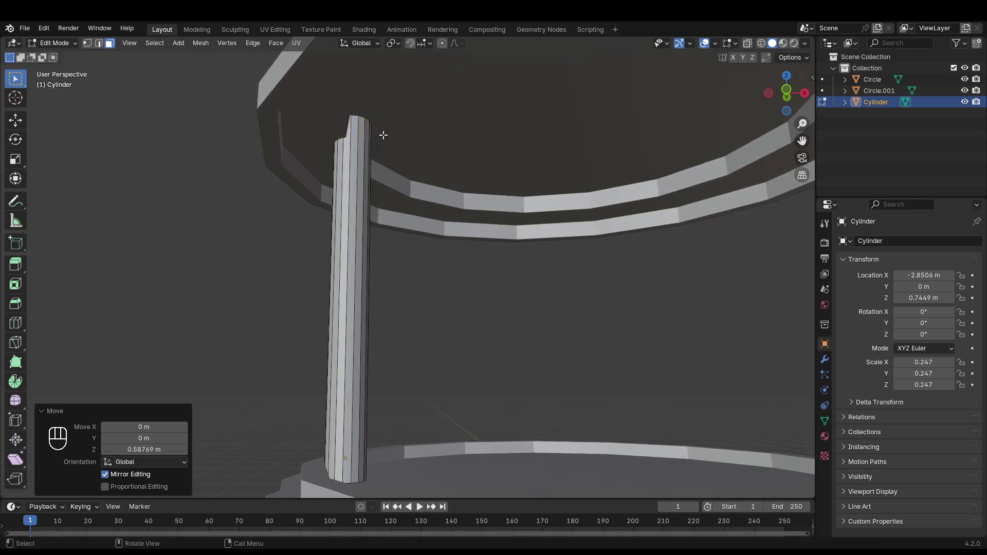
middle_drag(384, 137, 462, 214)
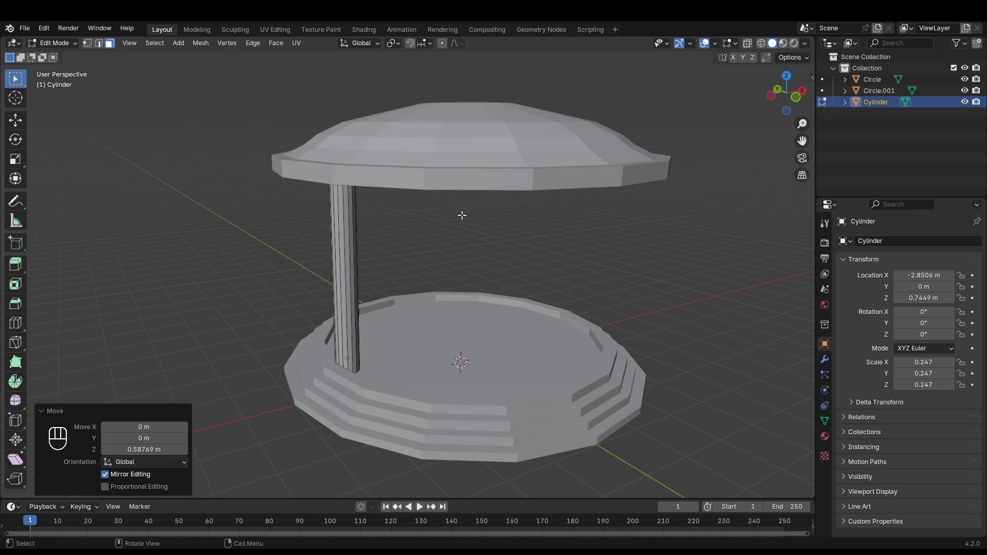
- Hide the platform and the dome to isolate the column
middle_drag(489, 244, 421, 216)
click(965, 79)
click(965, 90)
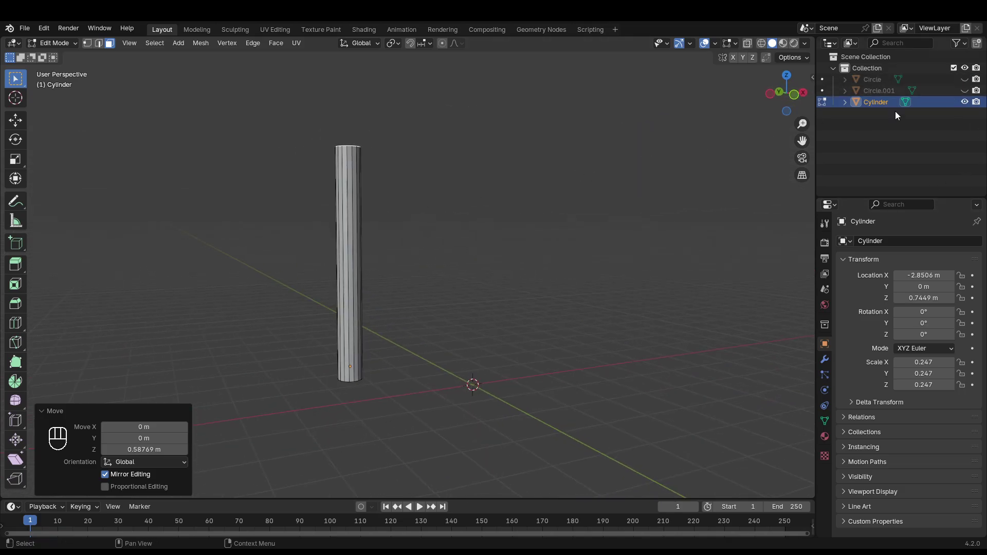
- Rename the platform object as base, the roof object as dome and the cylinder as column
double_click(875, 81)
text(base)
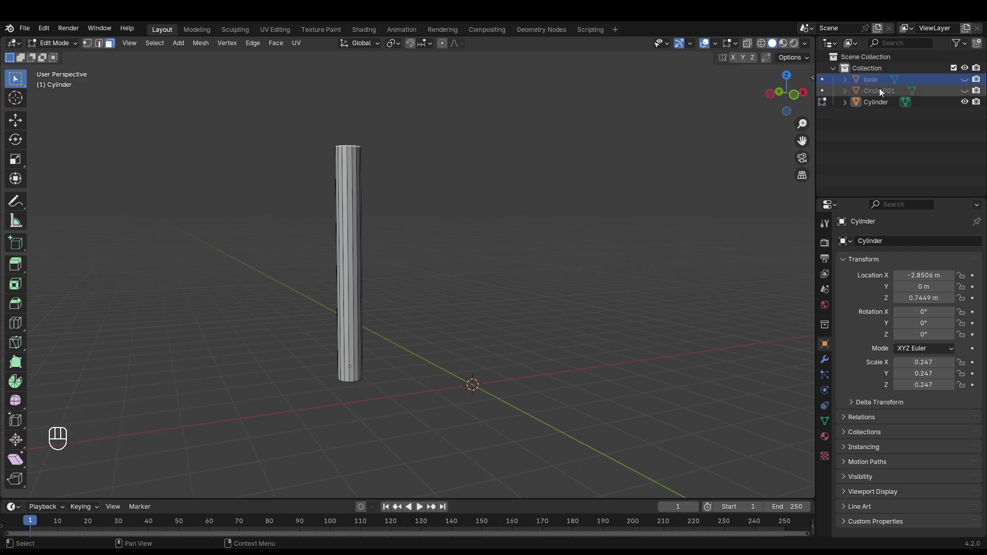
double_click(879, 89)
text(dome)
key(Return)
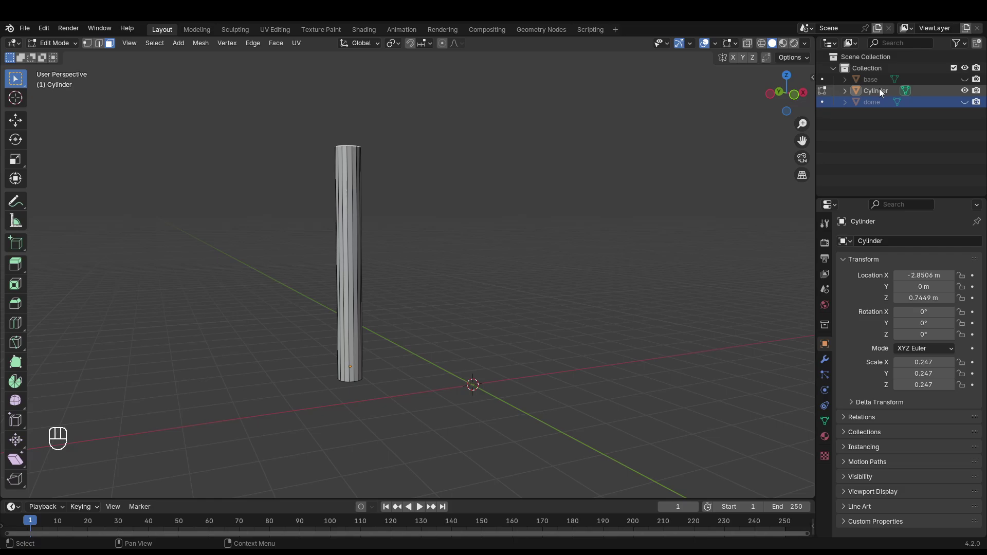
double_click(879, 90)
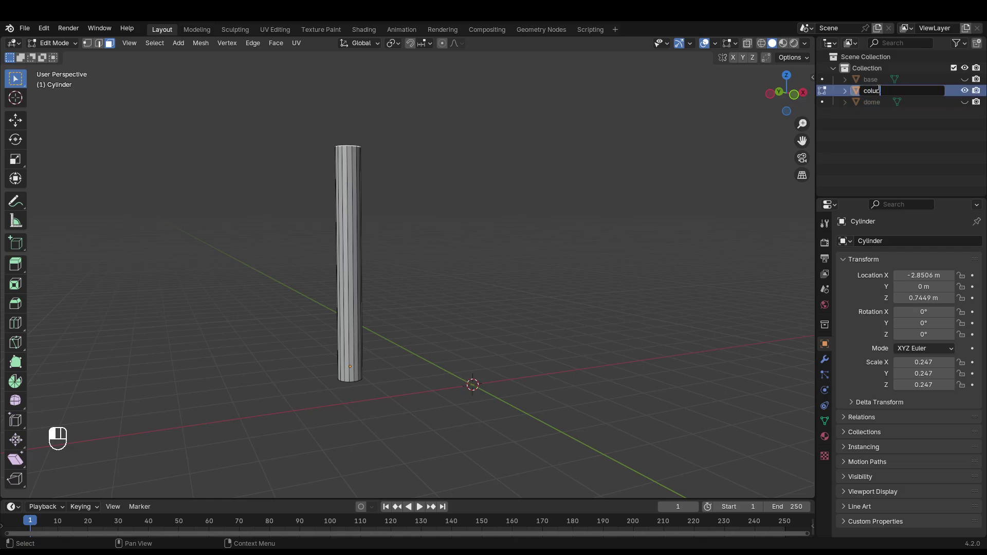
text(column)
key(Return)
- Add one loop cut around the column and slide it near the bottom end with a factor of about 0.88
middle_drag(494, 175, 443, 191)
middle_drag(457, 334, 413, 237)
key(ctrl+r)
click(397, 236)
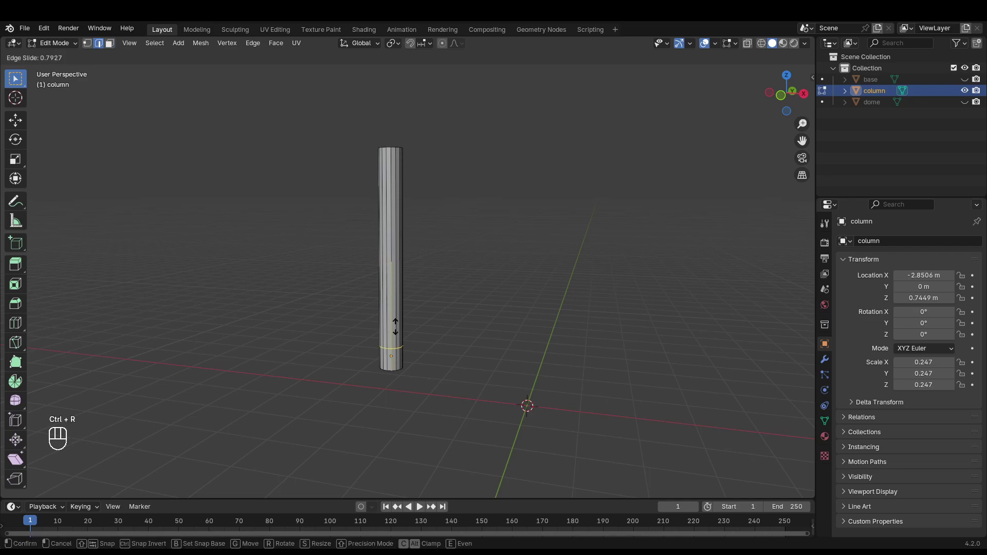
click(395, 335)
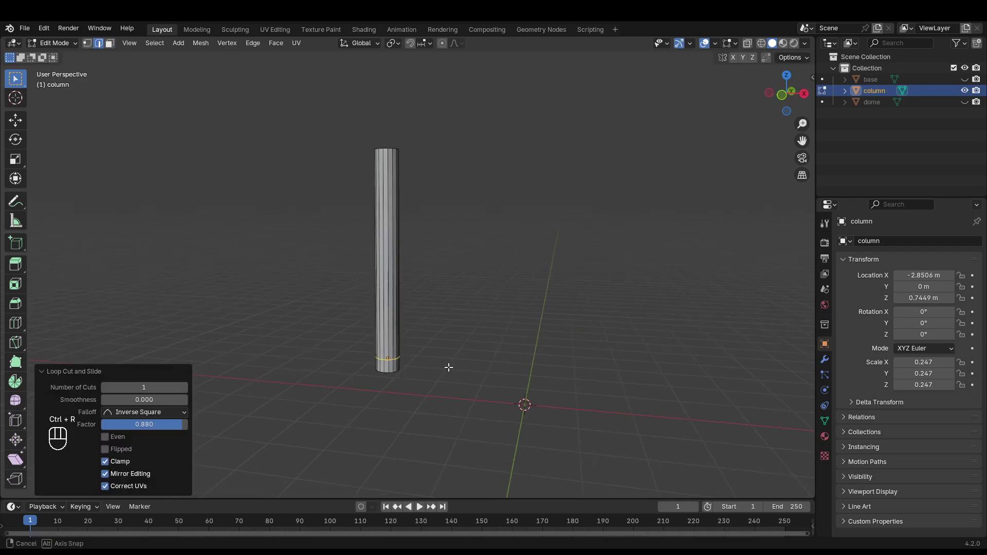
- Extrude the ring of faces below the lower loop cut outward along their normals with an offset of about 0.616 m
middle_drag(448, 368, 456, 355)
key(3)
middle_drag(390, 412, 412, 396)
alt+click(389, 353)
scroll(391, 357, up, 3)
shift+middle_drag(396, 364, 480, 313)
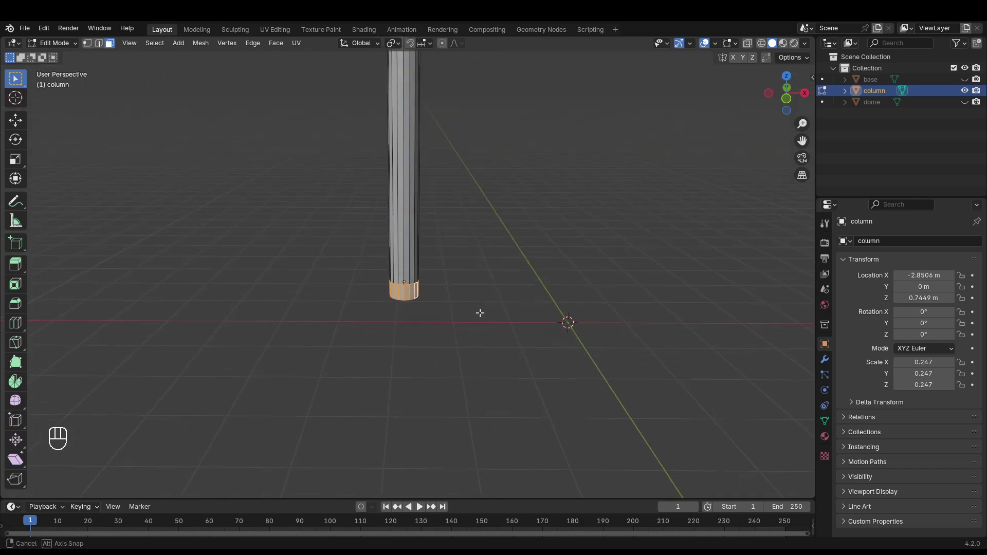
key(alt+e)
click(481, 321)
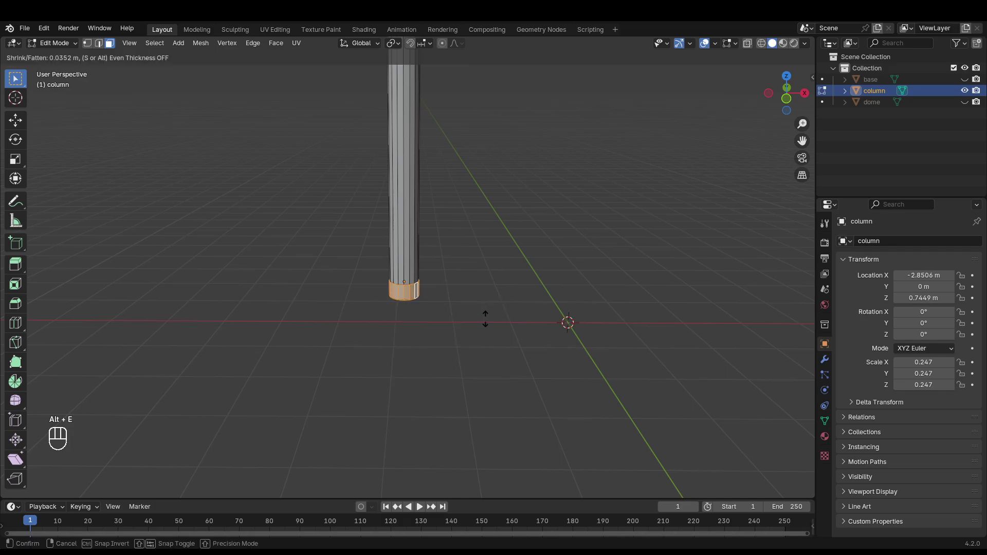
click(472, 302)
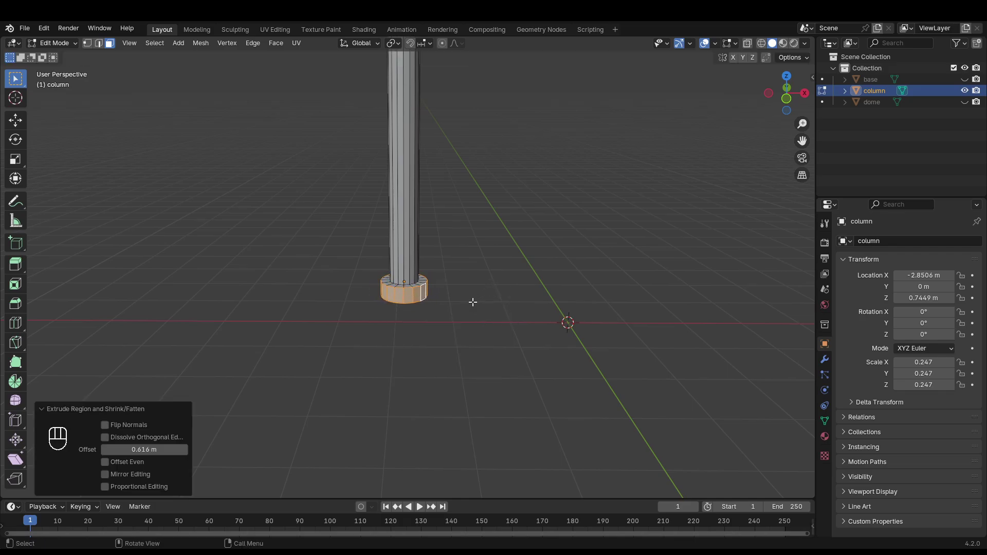
- Add one loop cut around the column shaft and slide it close to the top end
middle_drag(469, 302, 435, 274)
key(ctrl+r)
click(412, 283)
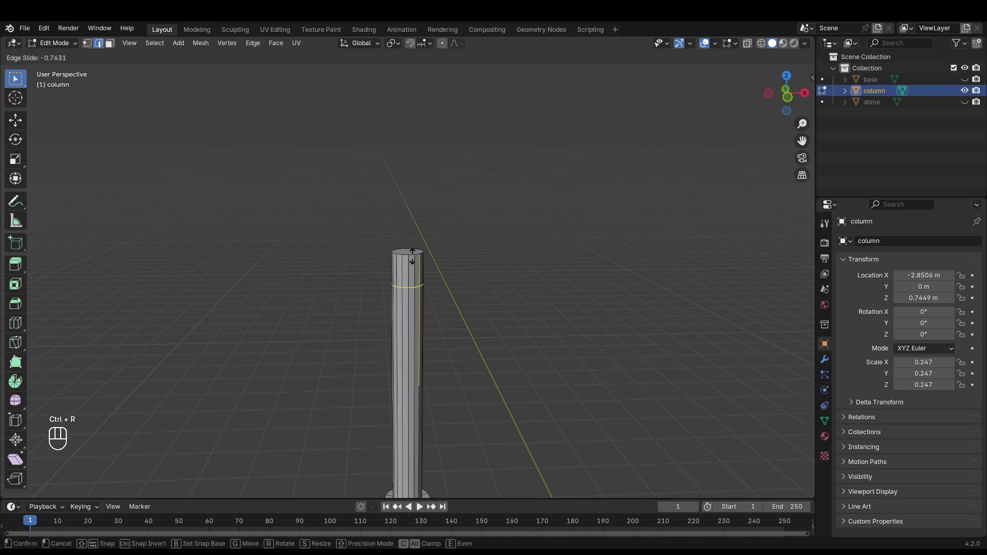
click(457, 242)
middle_drag(456, 243, 469, 262)
- Extrude the ring of faces at the column's top end outward along their normals to form a flared cap
alt+click(416, 260)
key(alt+e)
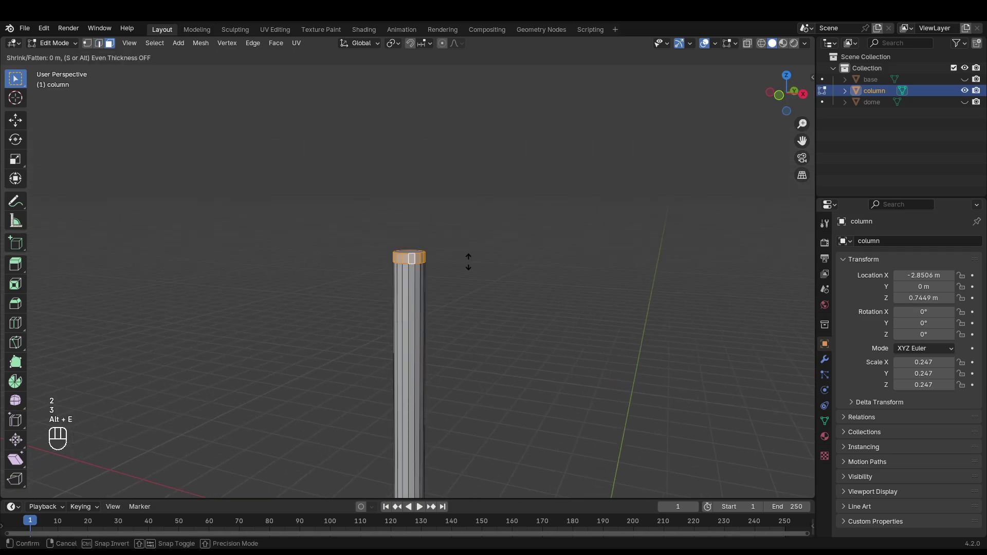
click(472, 263)
click(477, 247)
middle_drag(477, 247, 520, 191)
click(485, 340)
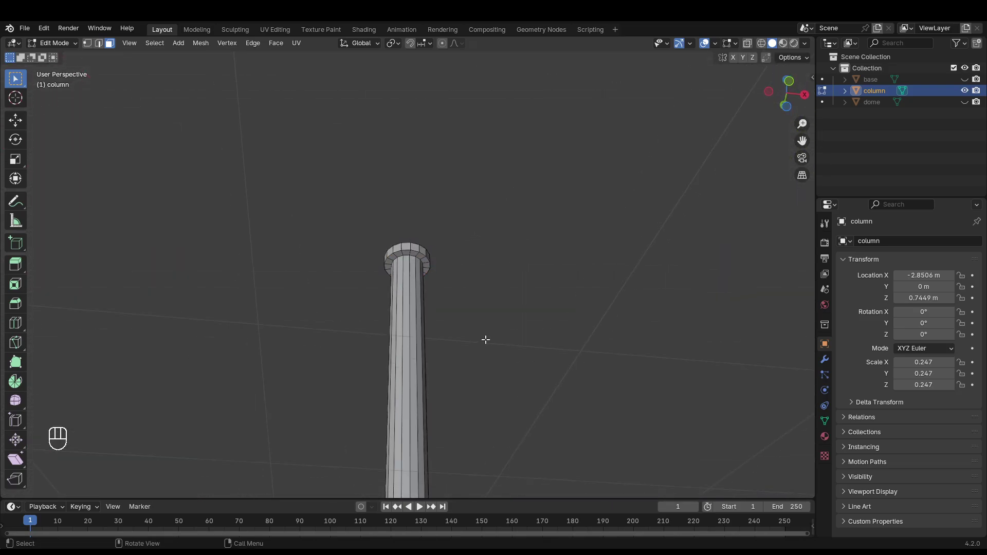
middle_drag(486, 340, 469, 374)
shift+middle_drag(466, 432, 511, 375)
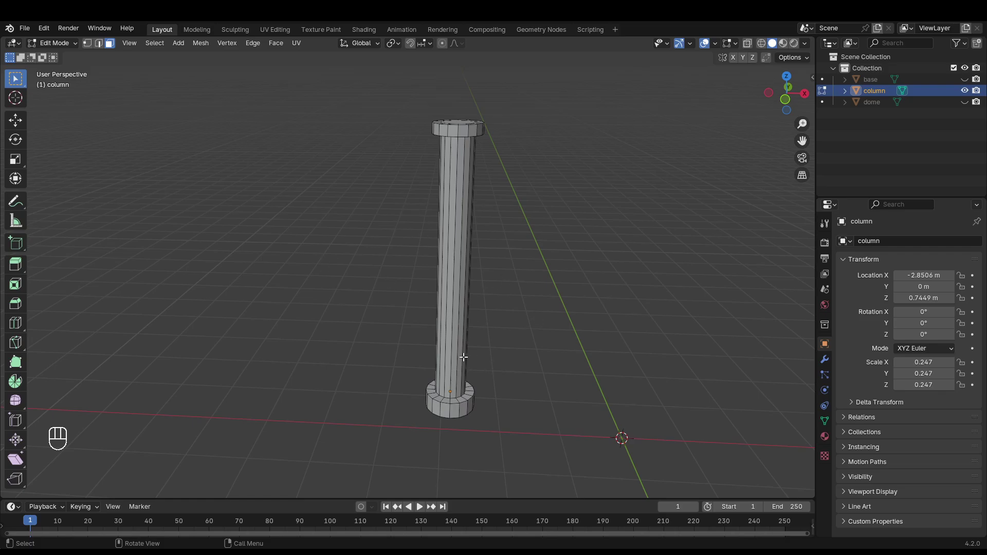
key(ctrl+r)
scroll(448, 368, up, 6)
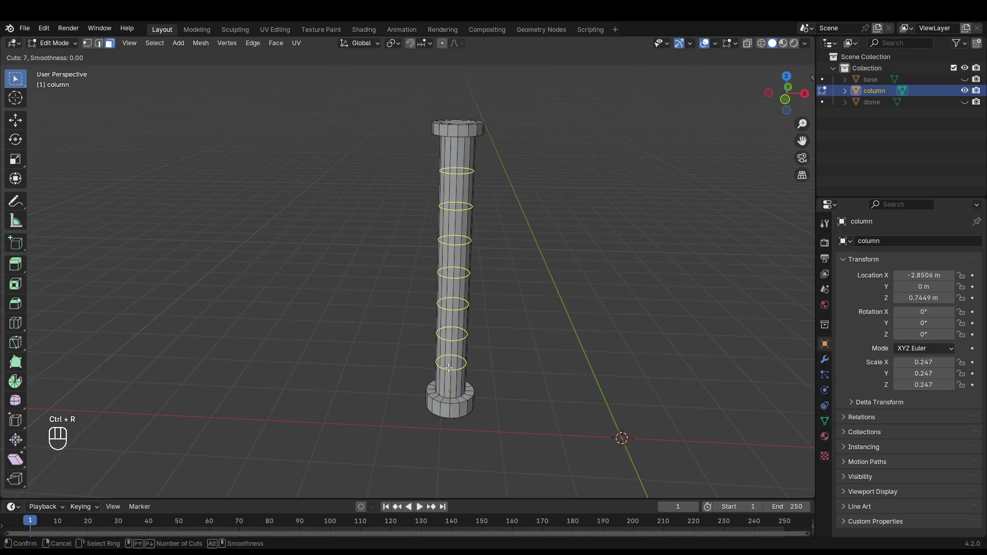
scroll(449, 368, up, 5)
key(Escape)
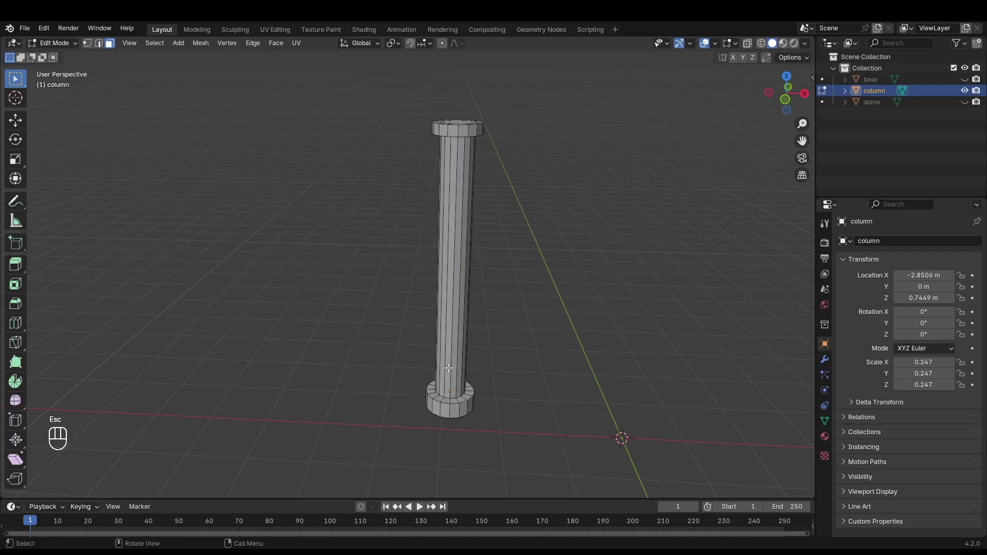
- Add two closely spaced loop cuts around the upper shaft, sliding the first with a factor of about -0.67
key(ctrl+r)
click(452, 349)
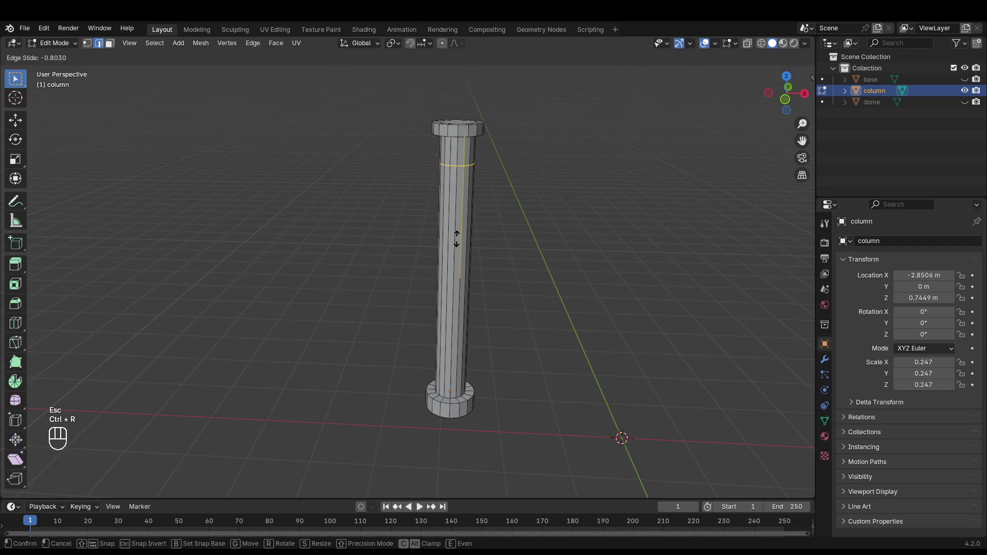
click(457, 256)
key(ctrl+r)
click(462, 233)
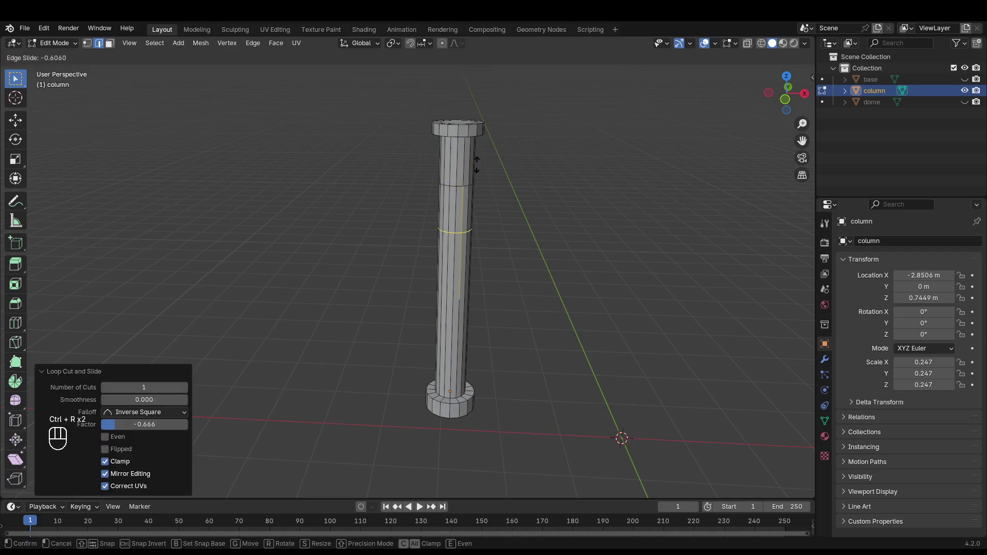
click(472, 129)
click(515, 210)
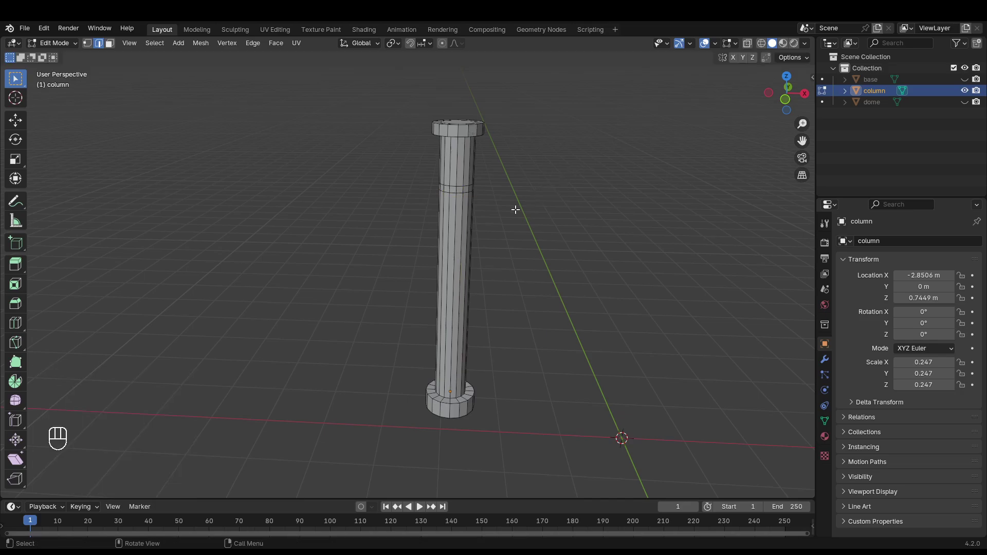
- Extrude the narrow ring of faces on the upper shaft outward along their normals with an offset of about 0.37 m
alt+click(466, 194)
key(alt+e)
click(462, 190)
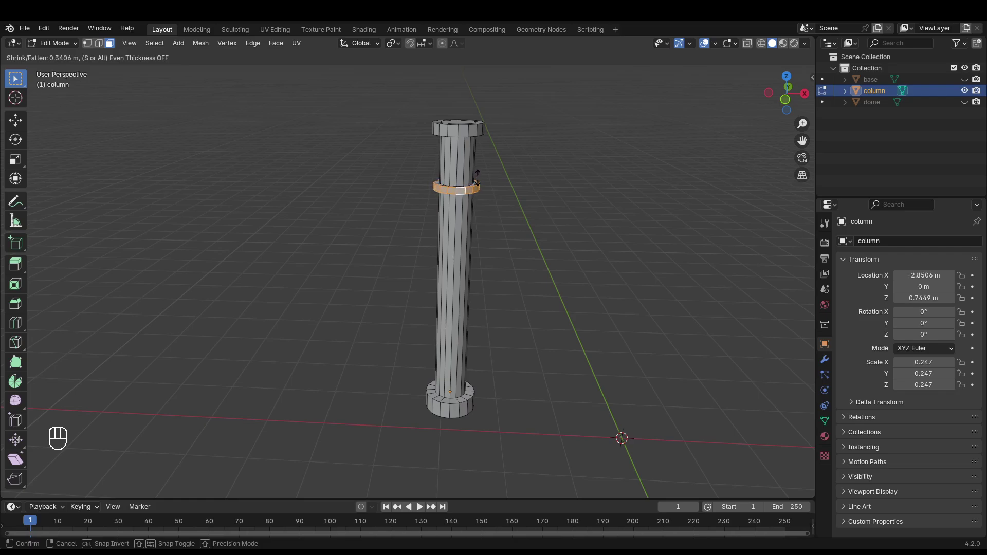
click(478, 177)
middle_drag(479, 175, 490, 161)
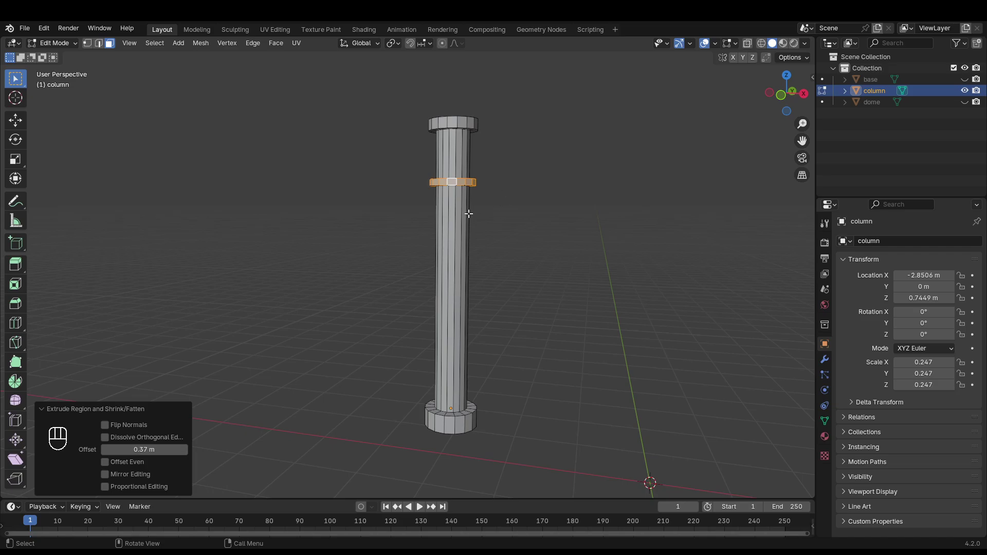
- Add two closely spaced loop cuts around the middle of the shaft, with slide factors of about -0.24 and -0.9
middle_drag(442, 363, 495, 280)
key(ctrl+r)
click(447, 313)
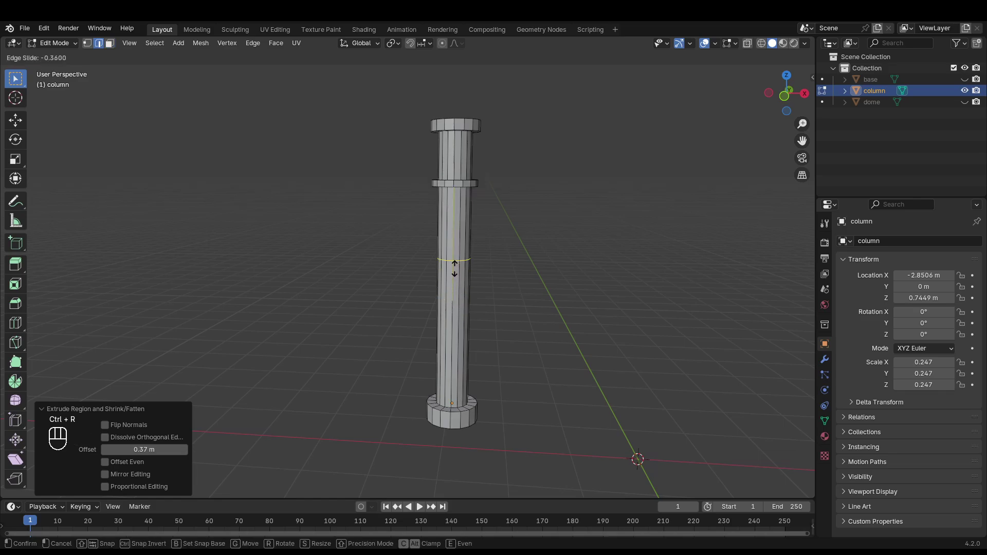
click(451, 281)
key(g)
key(g)
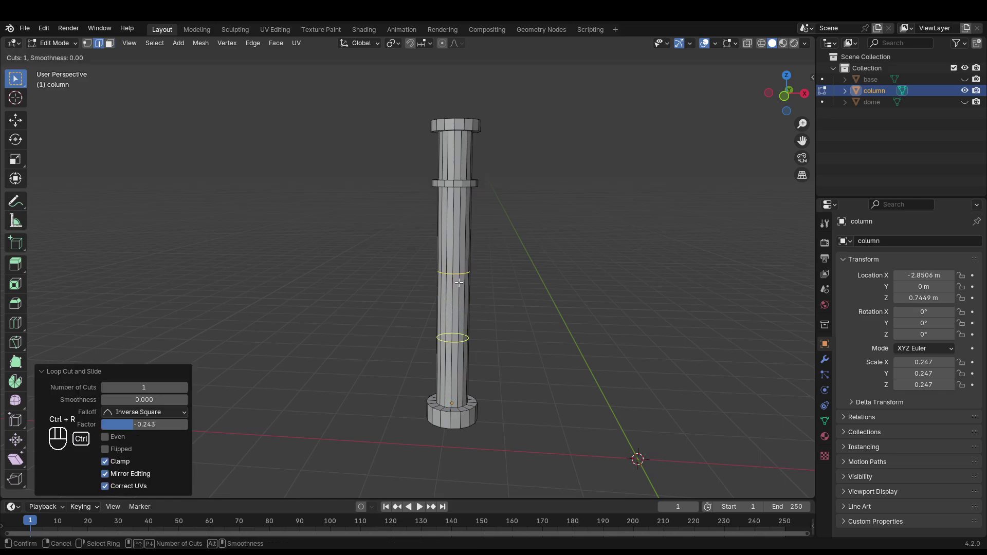
click(463, 221)
- Extrude the narrow ring of faces at mid-shaft inward along their normals with an offset of about -0.288 m
key(3)
alt+click(459, 279)
middle_drag(460, 279, 543, 294)
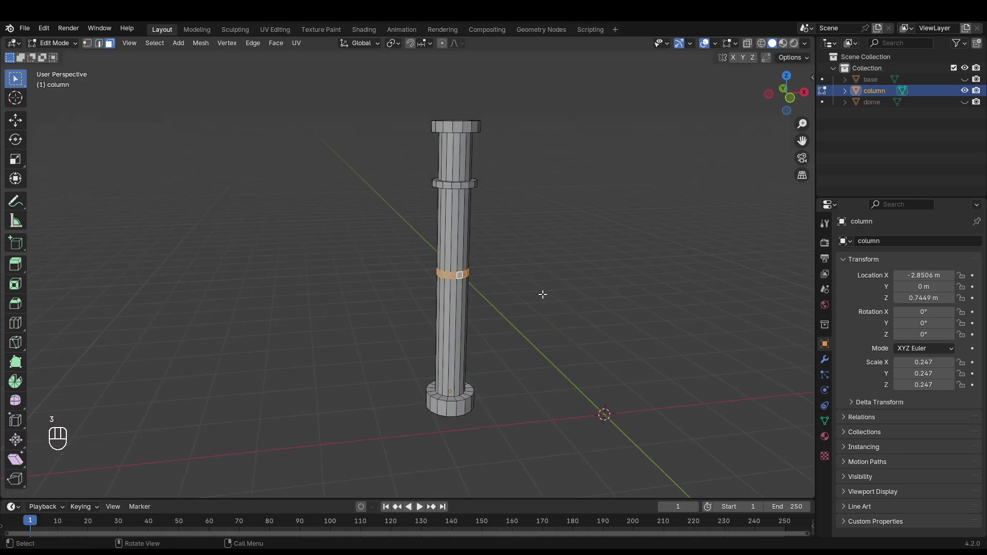
key(alt+e)
click(538, 295)
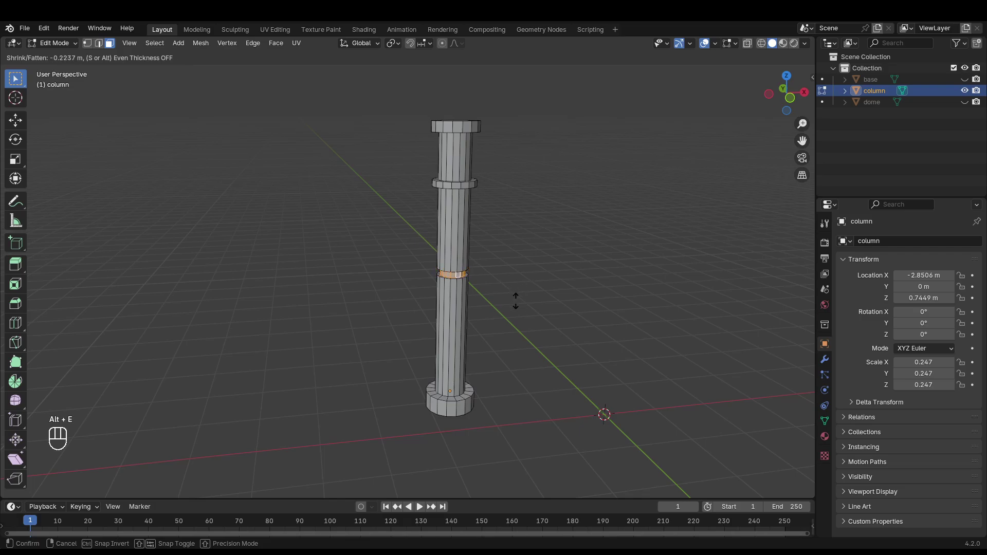
click(516, 304)
middle_drag(517, 303, 530, 315)
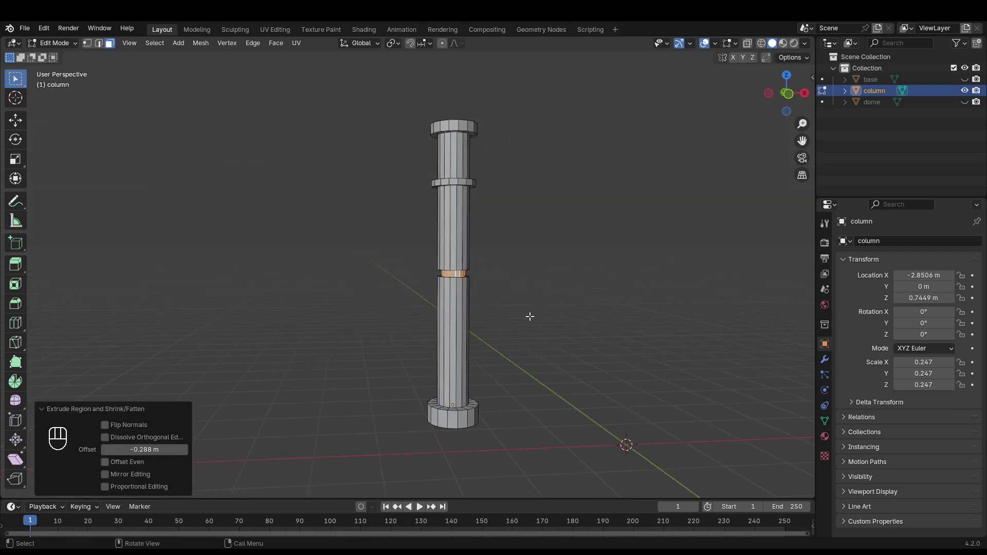
- Add two closely spaced loop cuts around the lower shaft, sliding the first with a factor of about 0.087
key(ctrl+r)
click(463, 348)
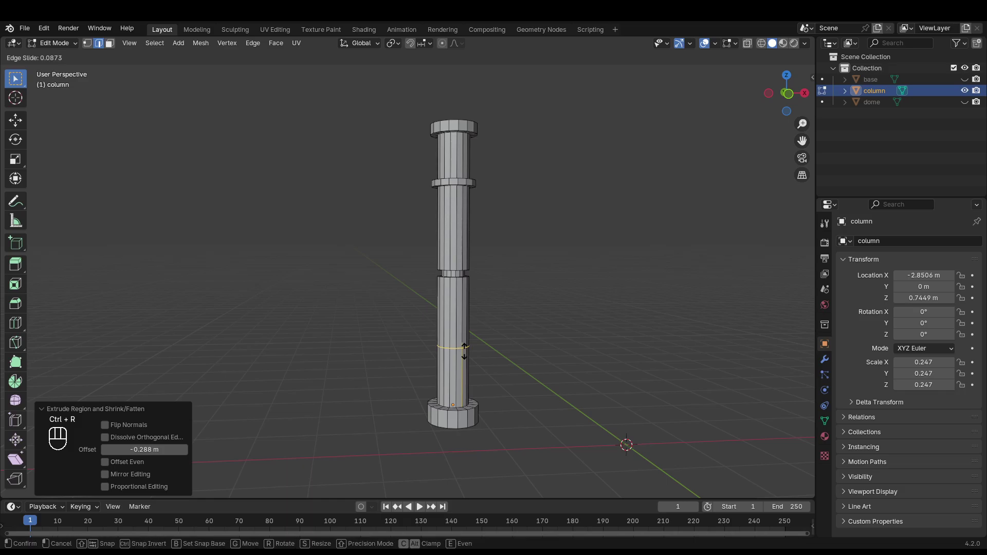
click(464, 350)
key(ctrl+r)
click(466, 354)
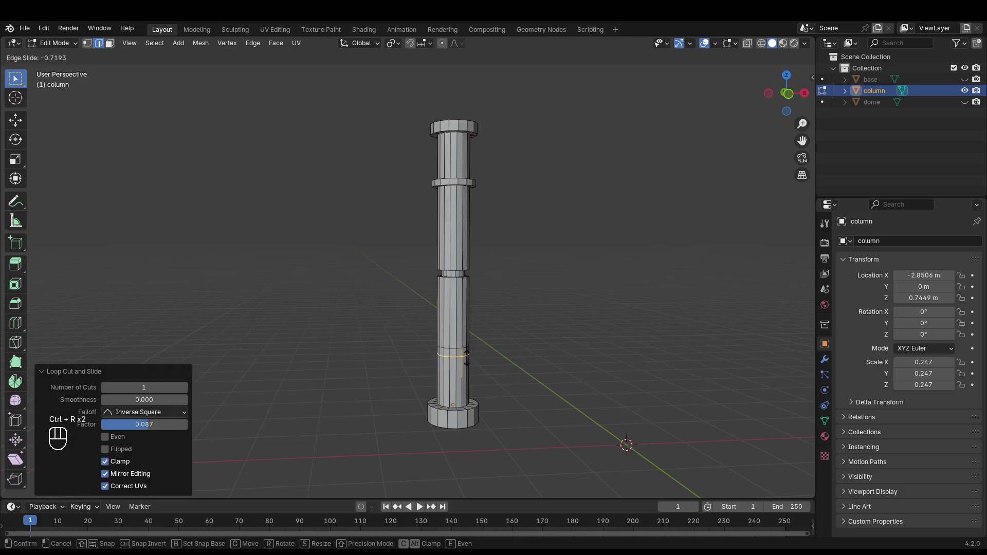
right_click(462, 353)
- Extrude the narrow ring of faces on the lower shaft outward along their normals with an offset of about 0.271 m
key(3)
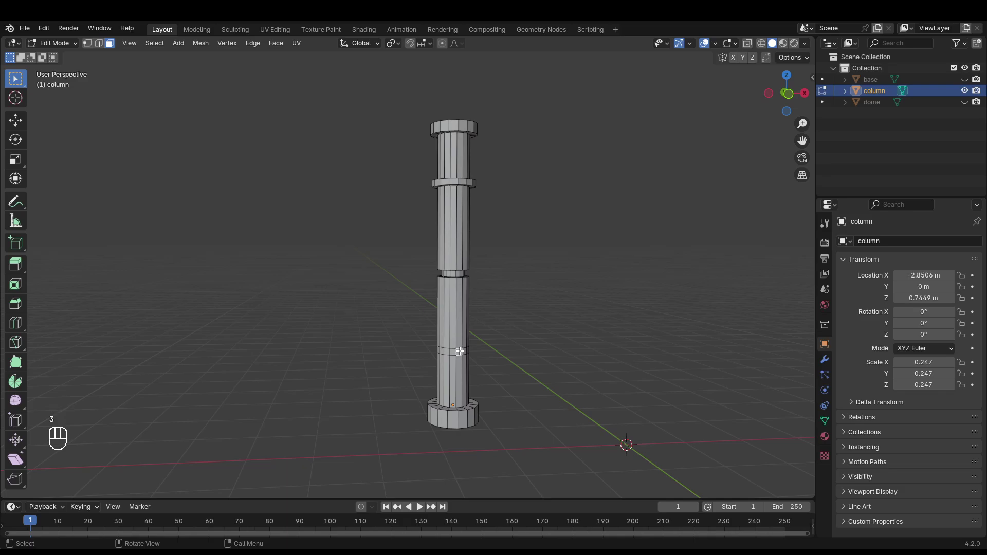
alt+click(460, 351)
key(alt+e)
click(461, 353)
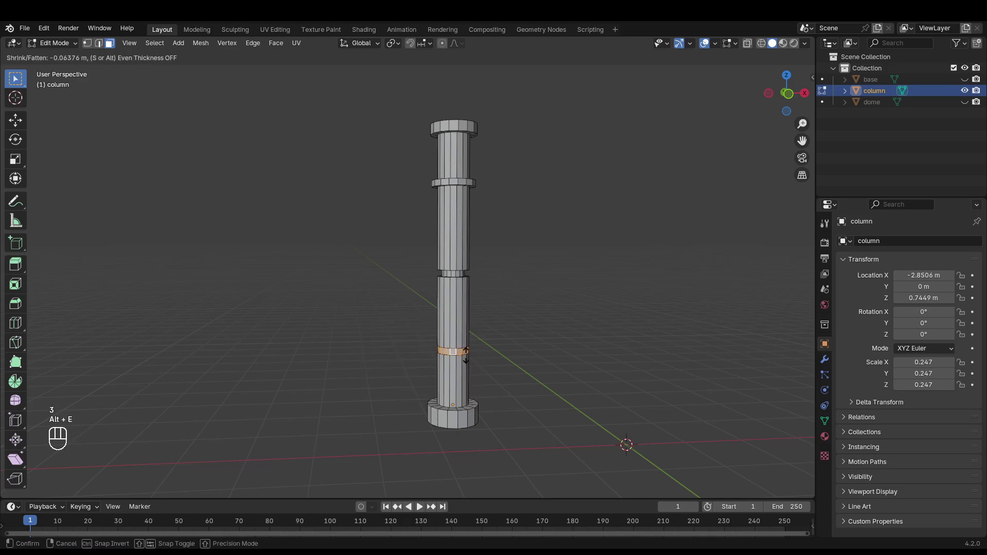
click(464, 345)
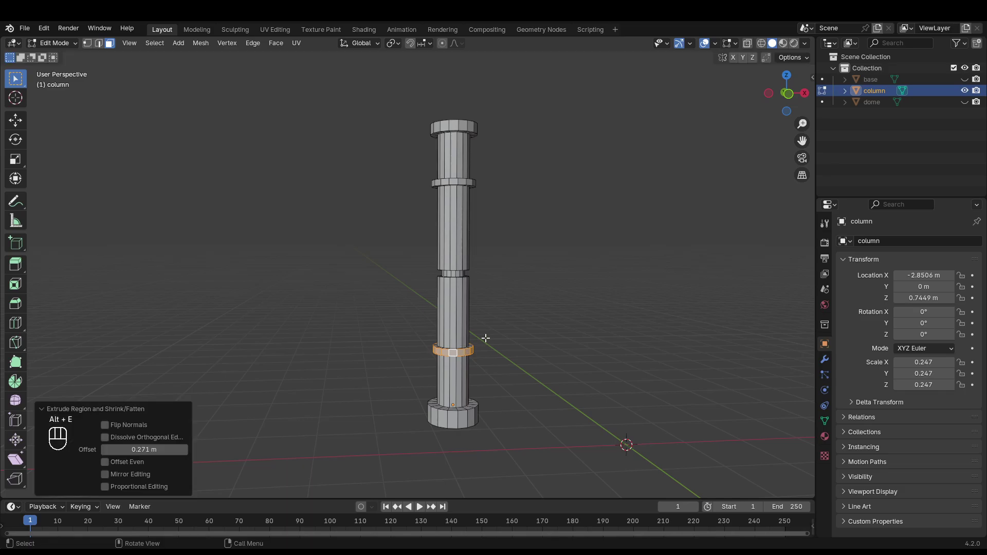
middle_drag(464, 344, 419, 366)
key(alt+e)
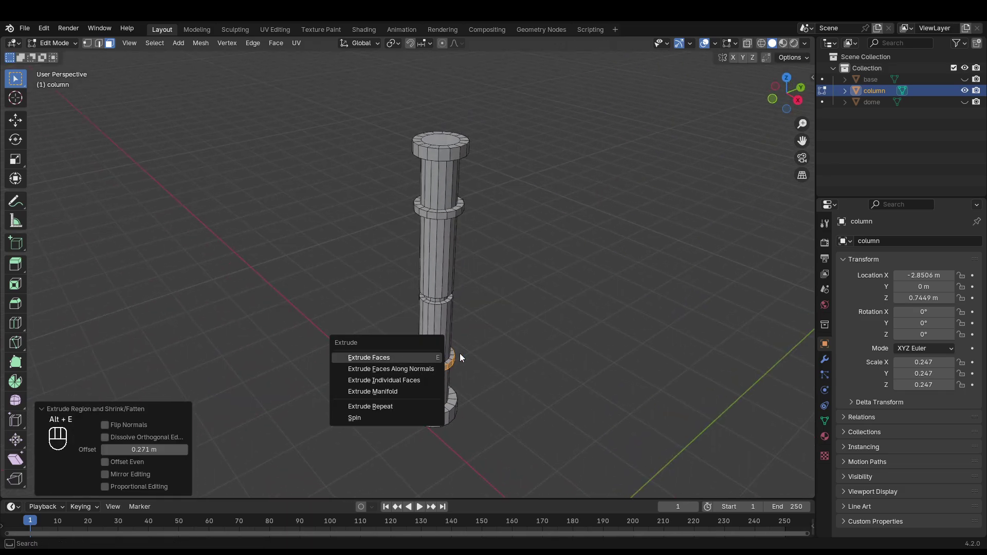
middle_drag(580, 304, 554, 332)
click(550, 320)
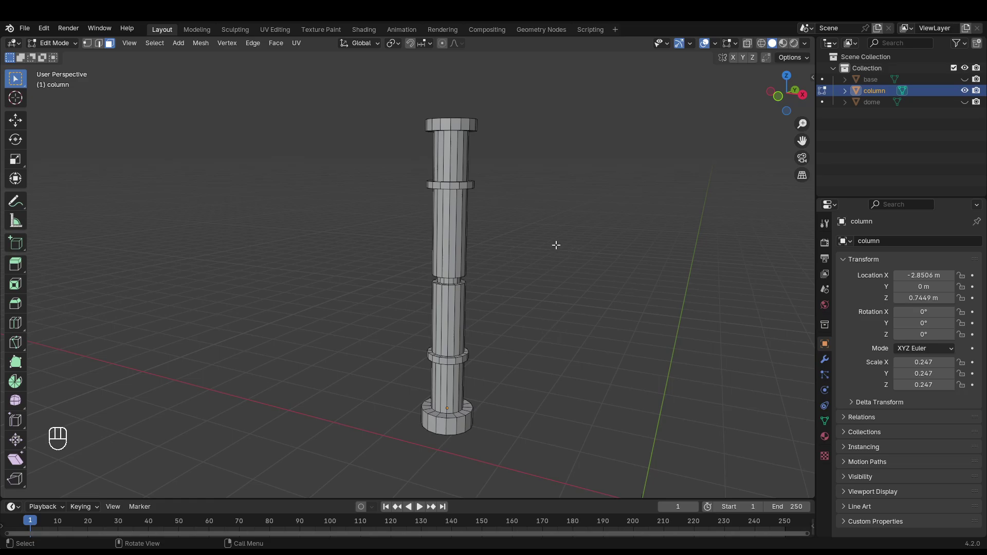
- Inset the ring of faces between the upper collar and the middle groove by about 0.238 m
middle_drag(486, 232, 513, 286)
alt+click(446, 228)
scroll(542, 236, up, 5)
shift+middle_drag(552, 243, 514, 290)
scroll(517, 250, up, 1)
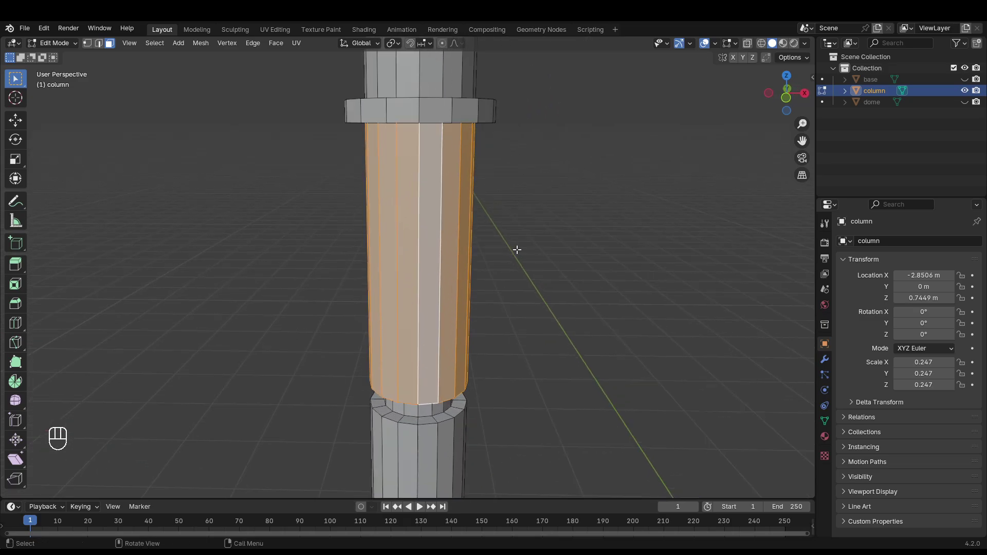
key(i)
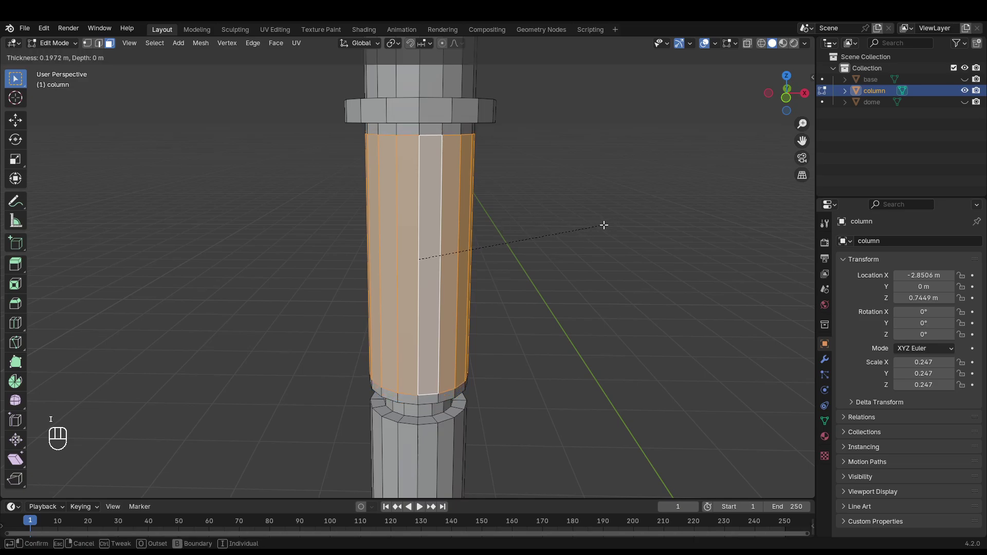
click(603, 225)
middle_drag(603, 224, 631, 232)
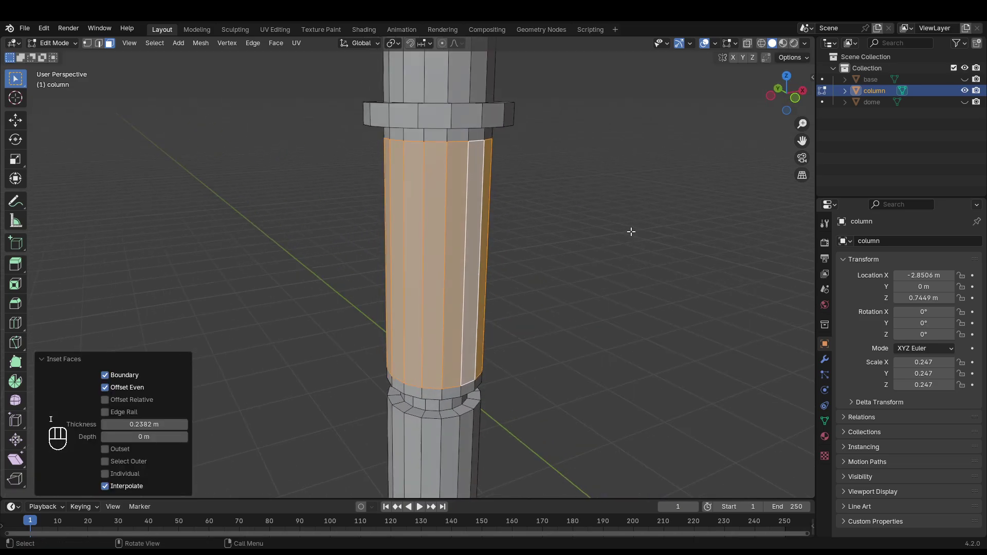
- Extrude the inset faces above the middle groove inward along their normals with an offset of about -0.225 m
key(alt+e)
click(631, 231)
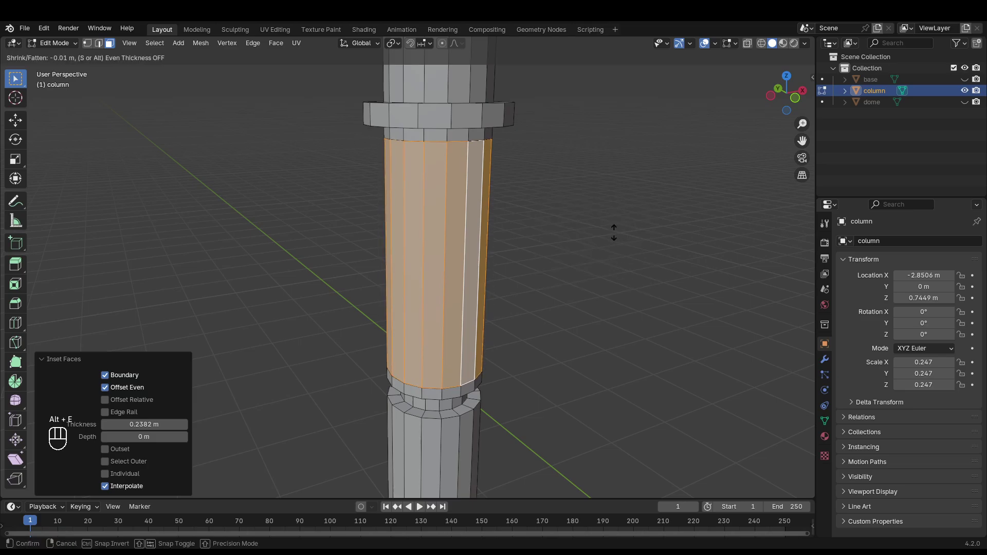
click(632, 255)
scroll(552, 247, down, 6)
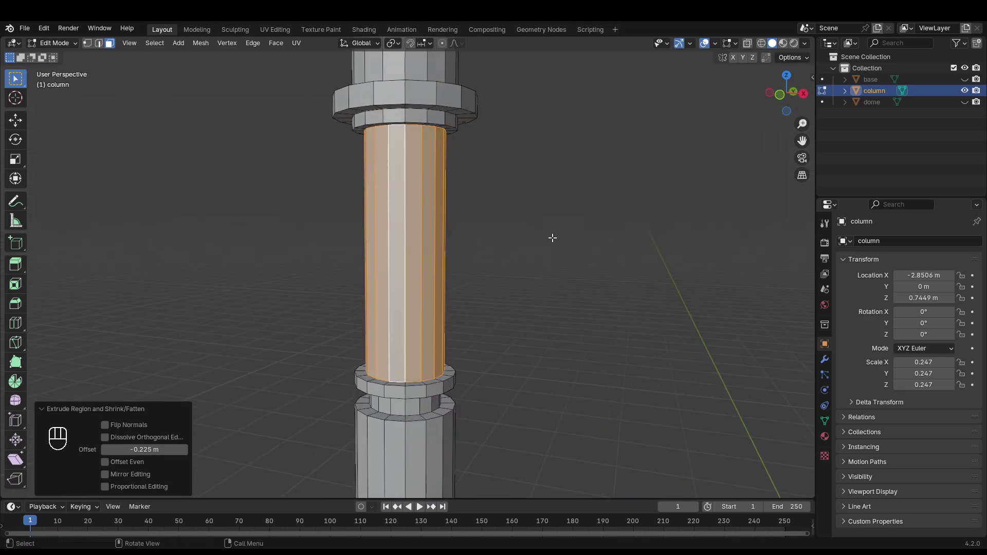
middle_drag(554, 259, 350, 284)
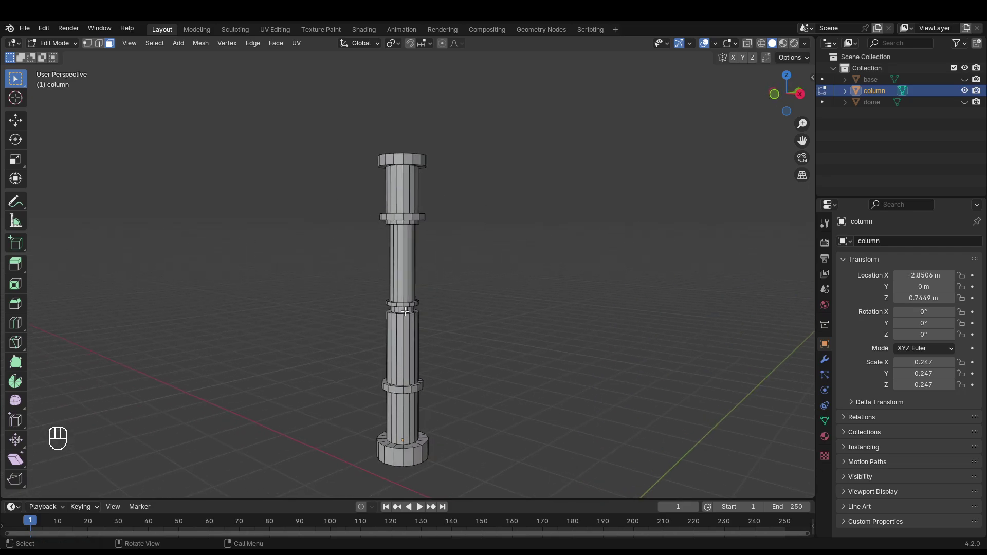
- Inset the ring of faces between the middle groove and the lower collar by about 0.274 m
shift+middle_drag(405, 311, 470, 259)
scroll(576, 298, up, 5)
shift+middle_drag(622, 321, 509, 286)
click(468, 276)
scroll(558, 299, up, 1)
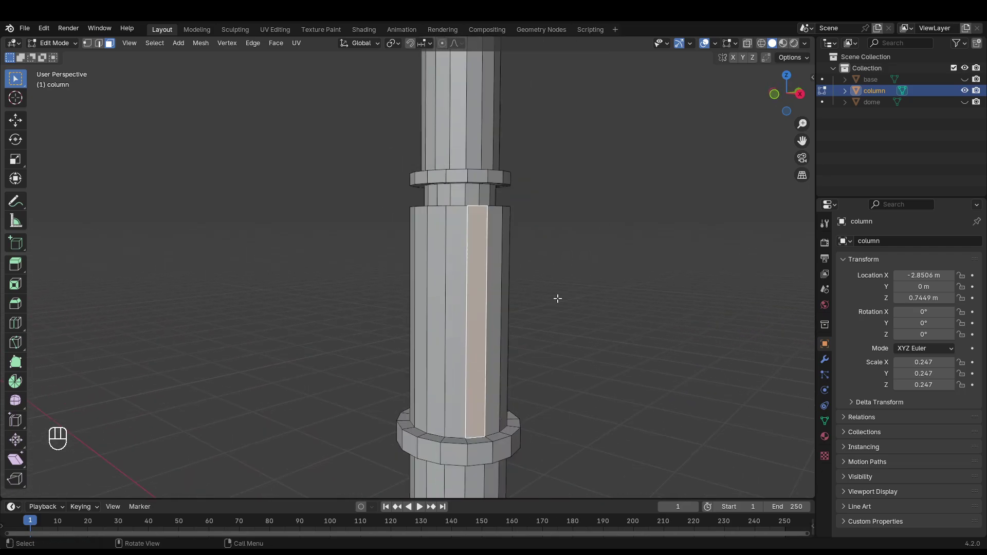
alt+click(495, 288)
key(i)
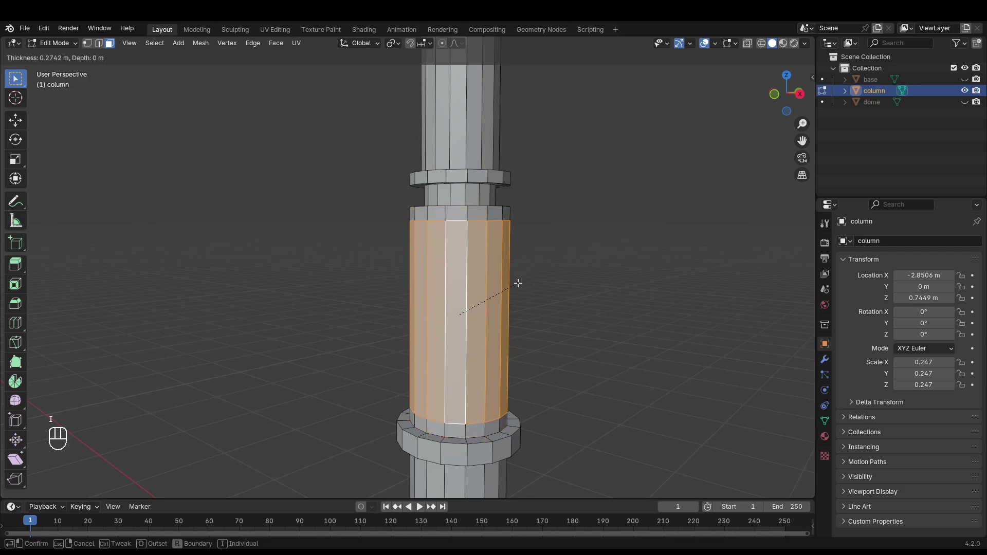
click(518, 283)
- Extrude the inset faces below the middle groove inward along their normals with an offset of about -0.22 m
middle_drag(524, 284, 591, 289)
key(alt+e)
click(590, 290)
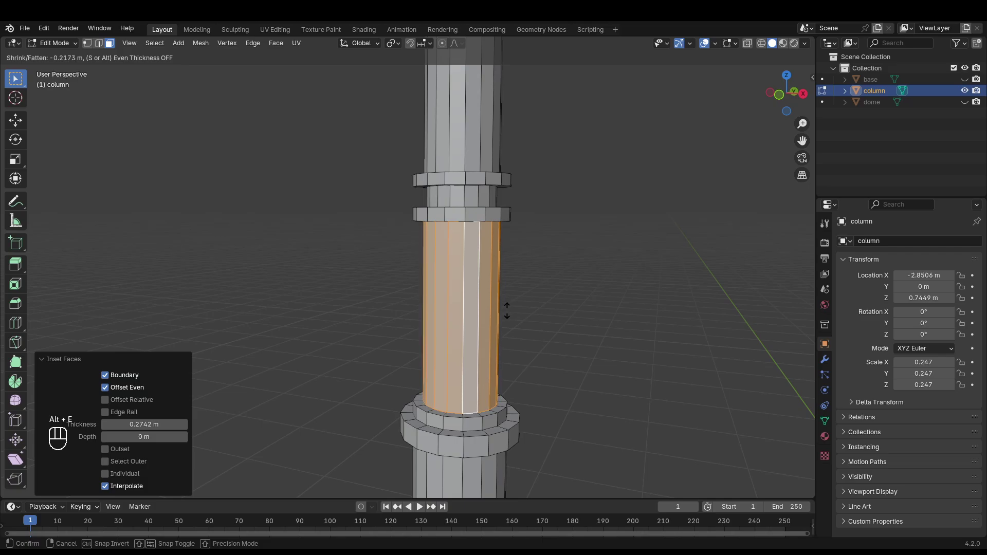
click(507, 310)
click(562, 300)
scroll(555, 291, down, 4)
middle_drag(556, 291, 641, 302)
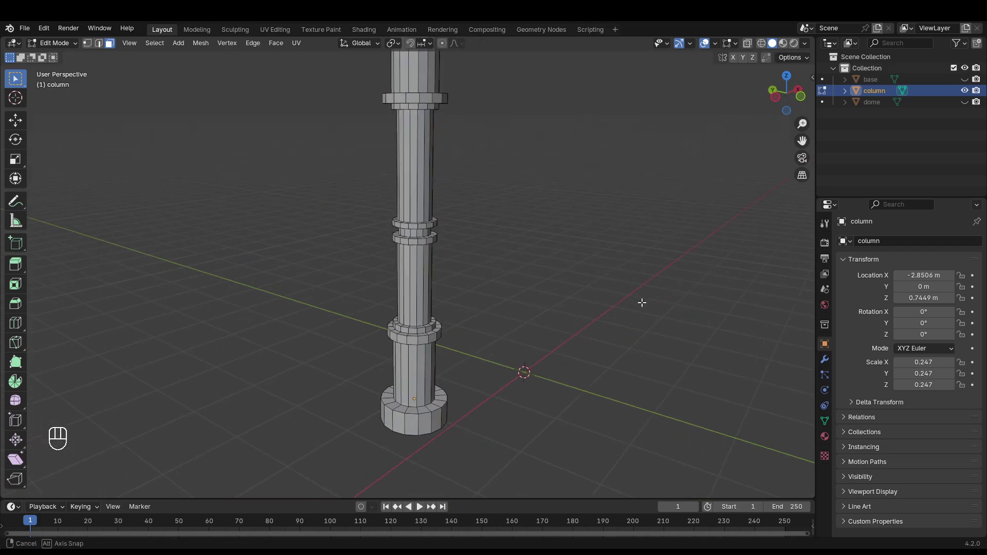
scroll(641, 303, down, 4)
middle_drag(554, 273, 513, 279)
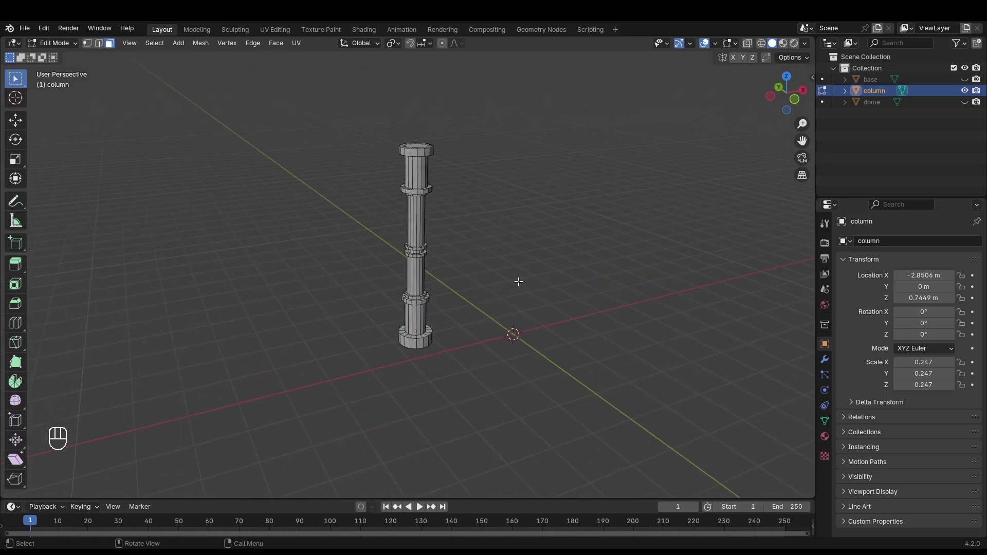
scroll(485, 344, up, 7)
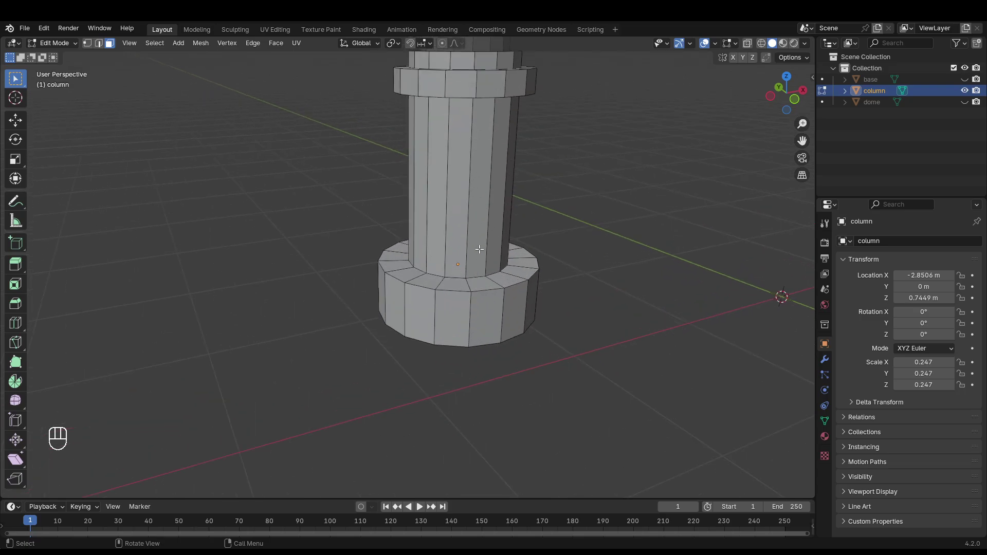
- Add an edge loop around the lower shaft slightly above the column's wide base
key(ctrl+r)
click(462, 239)
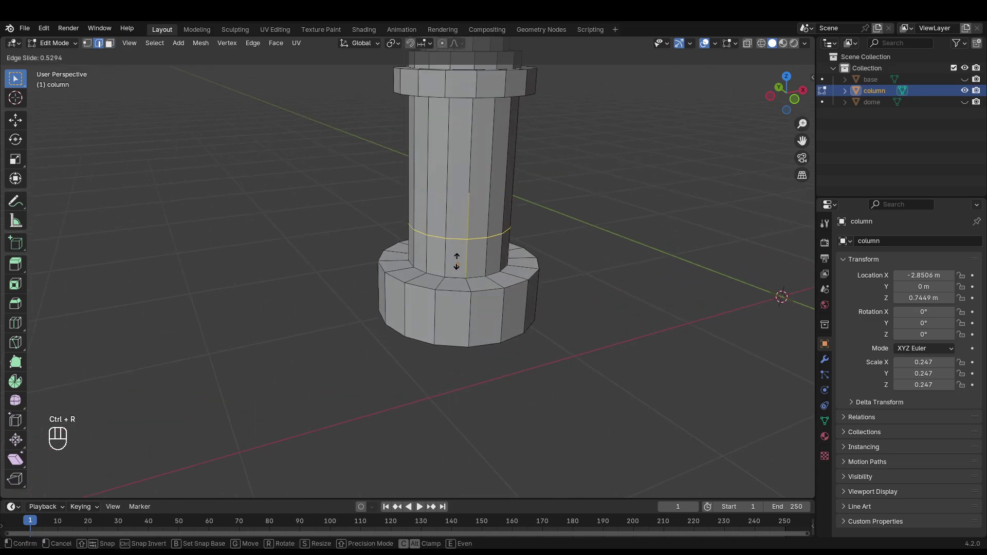
click(585, 304)
click(585, 304)
alt+click(456, 273)
drag(697, 326, 688, 338)
- Extrude the ring of shaft faces just above the base outward along their normals by about 0.32 m
key(3)
alt+click(467, 265)
middle_drag(587, 280, 595, 282)
key(alt+e)
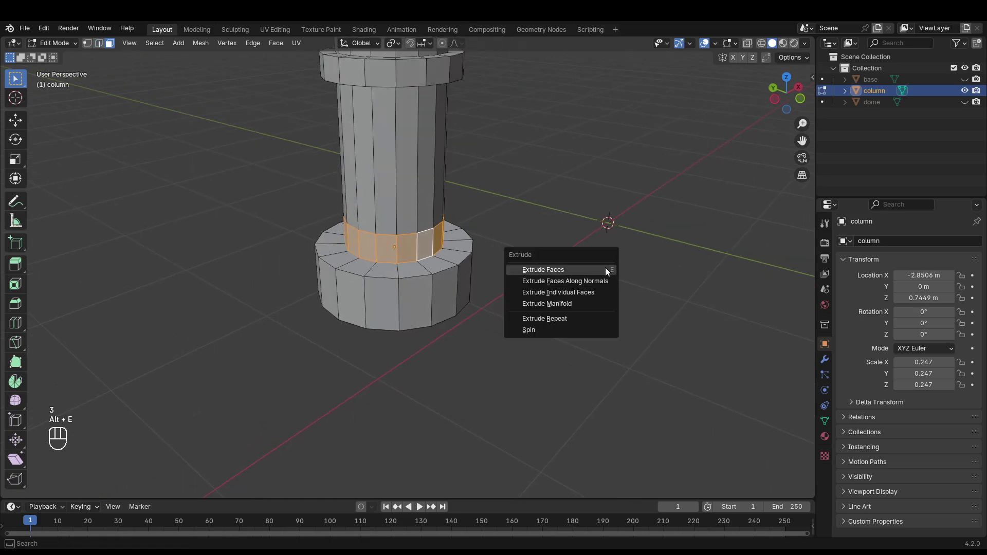
click(600, 283)
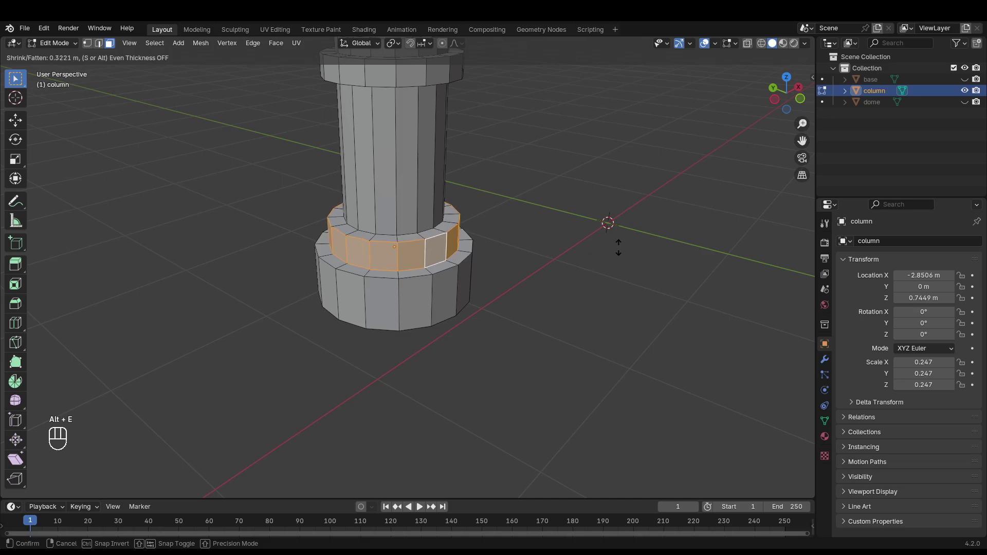
click(615, 253)
click(616, 254)
middle_drag(478, 332, 439, 352)
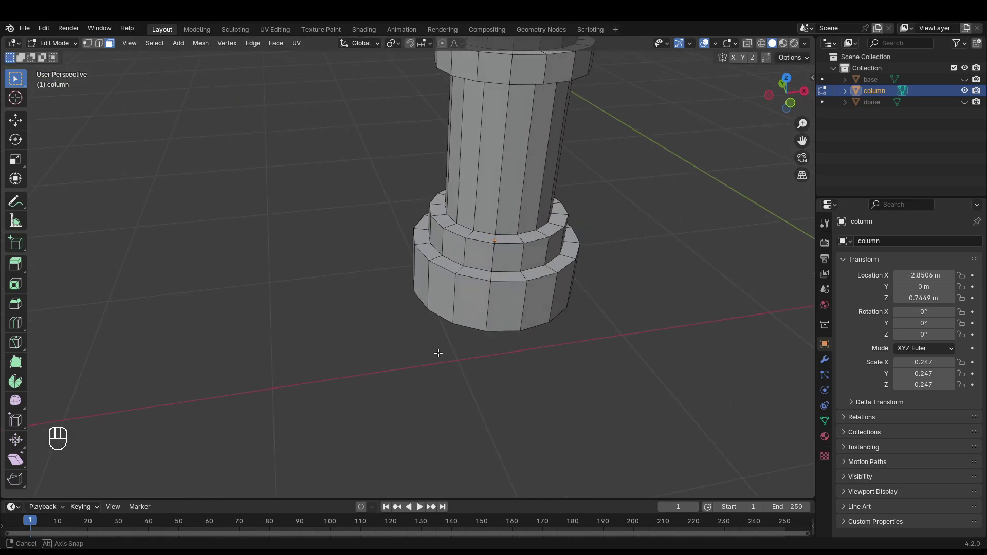
- Fill two sloping faces between the base's outer rim and the upper rim of the new extruded ring
key(2)
middle_drag(417, 307, 378, 235)
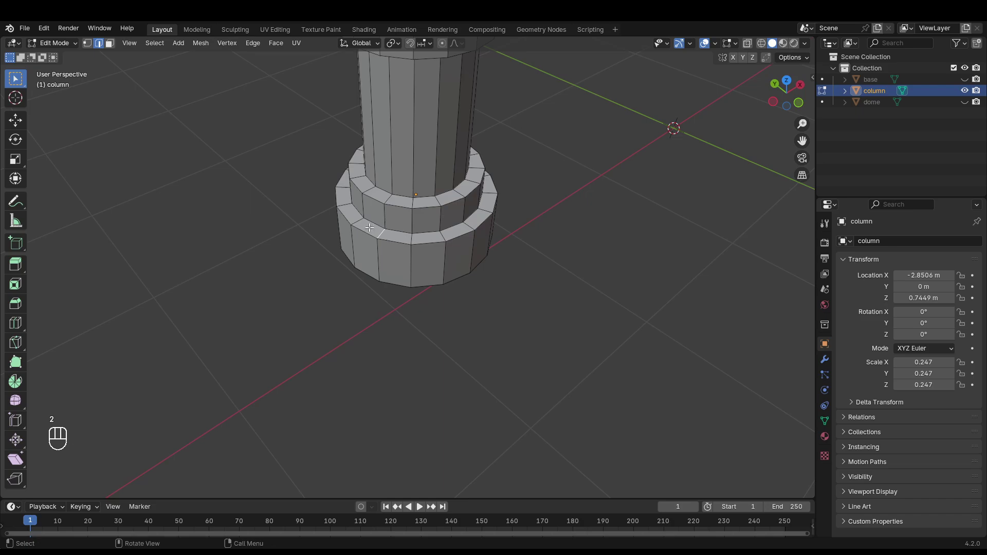
click(370, 228)
shift+click(380, 206)
key(f)
key(f)
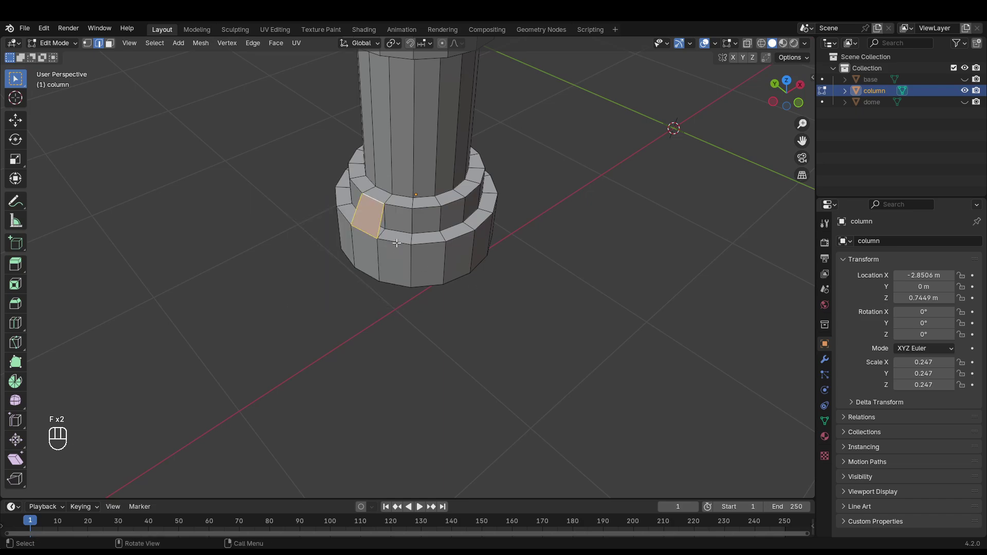
key(f)
key(f)
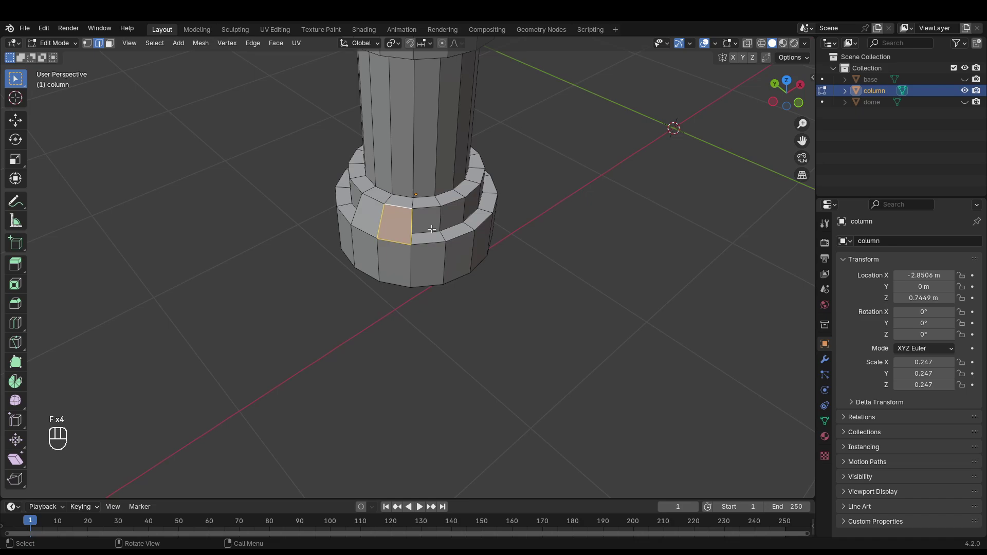
- Try to dissolve the upright faces of the extruded ring, delete only their faces, and undo the deletion
key(3)
alt+click(428, 221)
alt+click(455, 213)
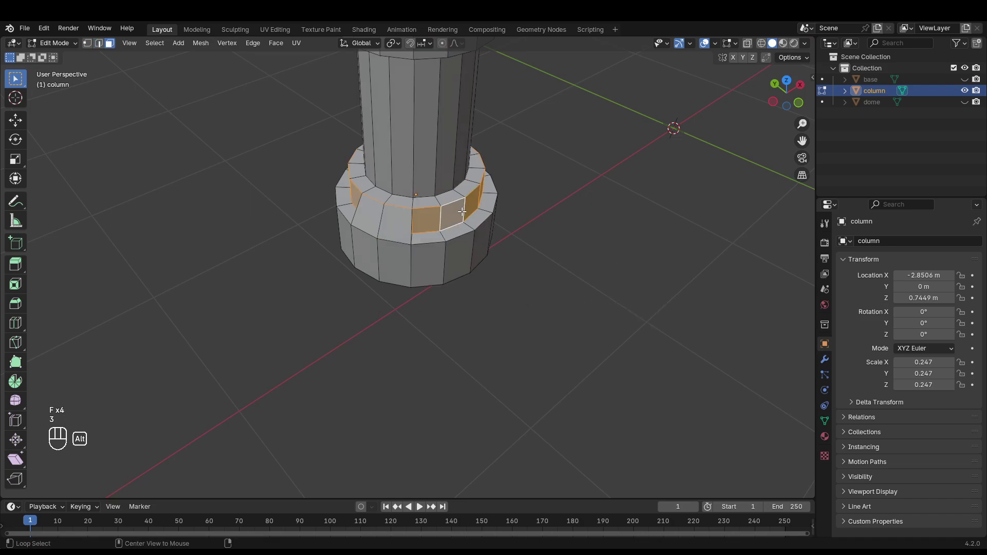
key(x)
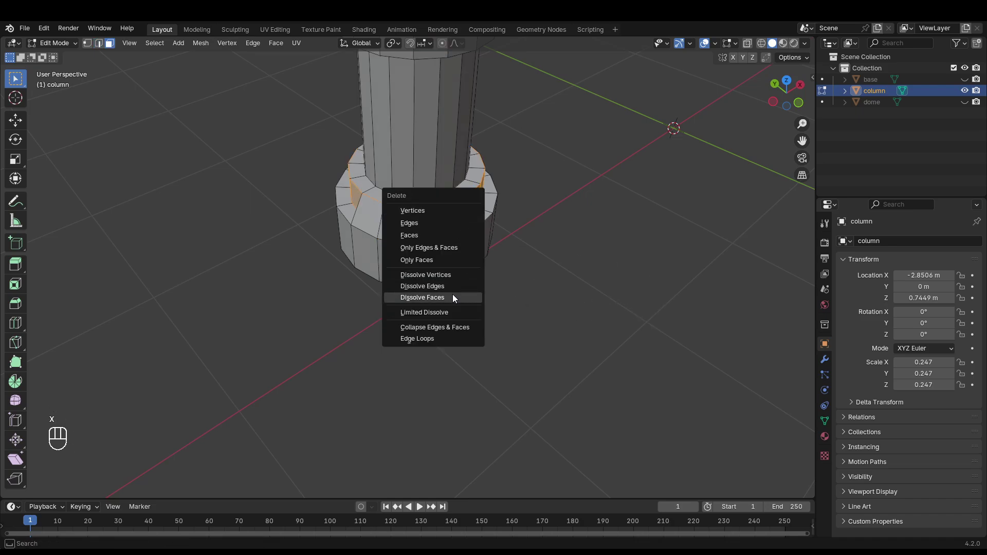
click(453, 294)
middle_drag(507, 269, 482, 250)
key(x)
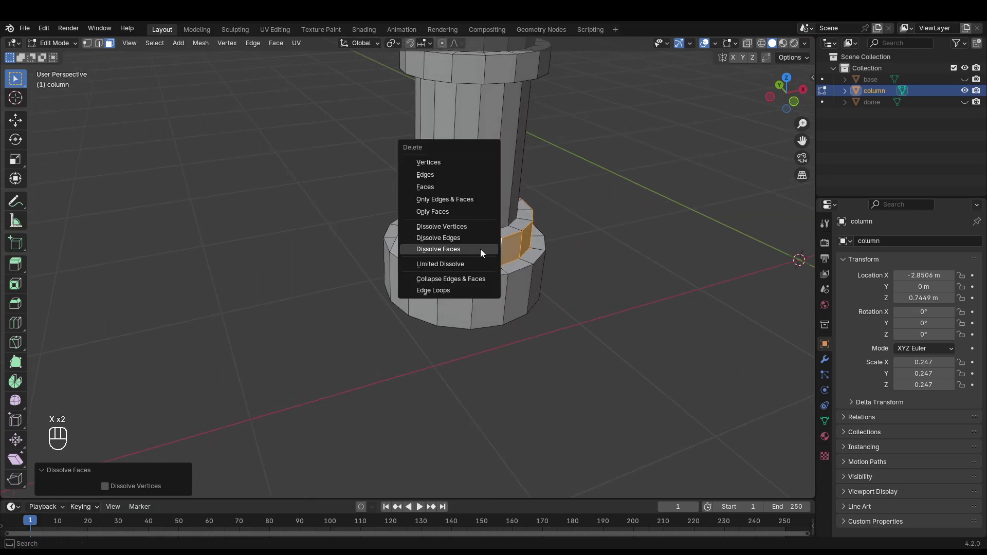
click(465, 212)
middle_drag(514, 224, 565, 222)
key(ctrl+z)
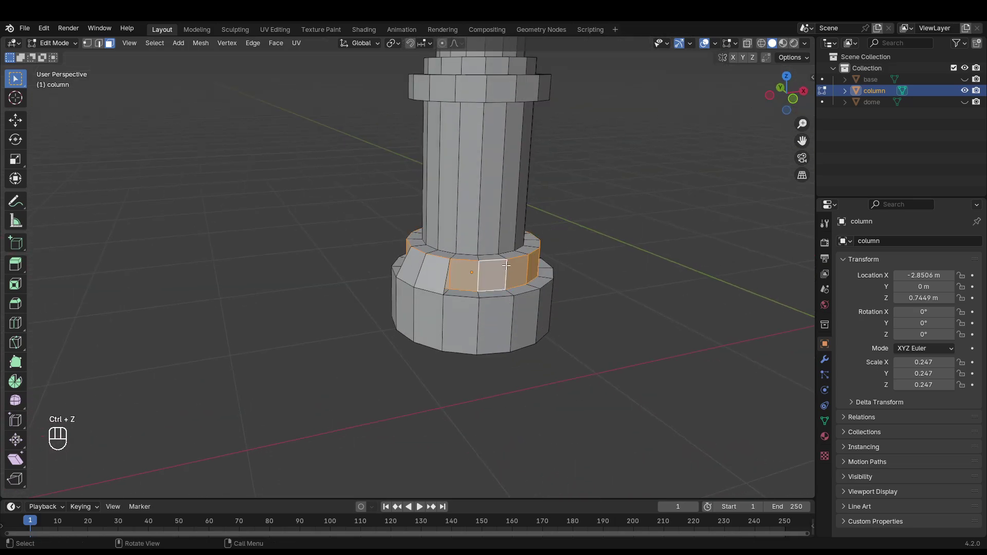
- Delete the ring of upright faces hidden behind the slope above the base
key(x)
click(482, 245)
middle_drag(483, 245, 573, 307)
- Continue the slope around the base by filling four faces between matching upper and lower rim edges
shift+click(517, 253)
key(f)
key(f)
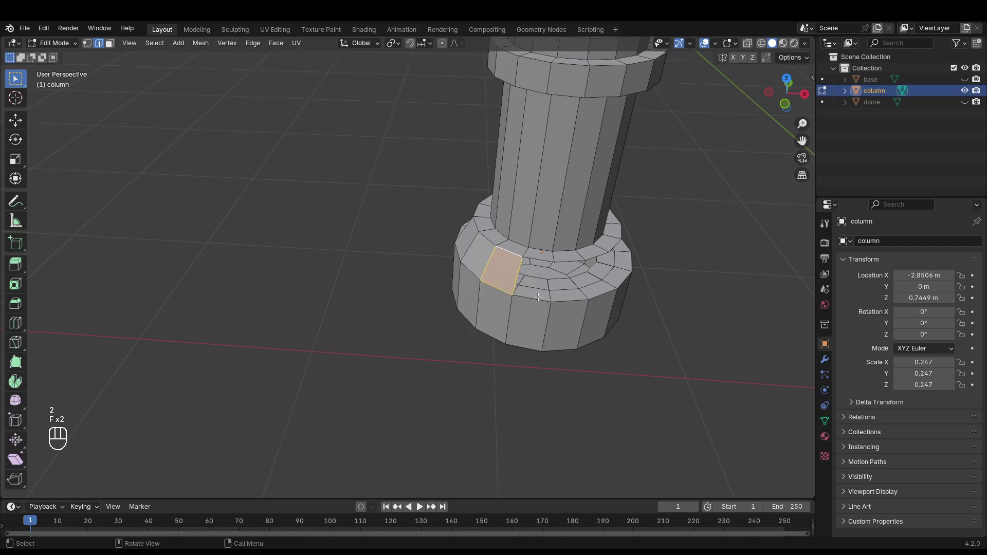
click(538, 298)
shift+click(540, 262)
key(f)
key(f)
click(573, 301)
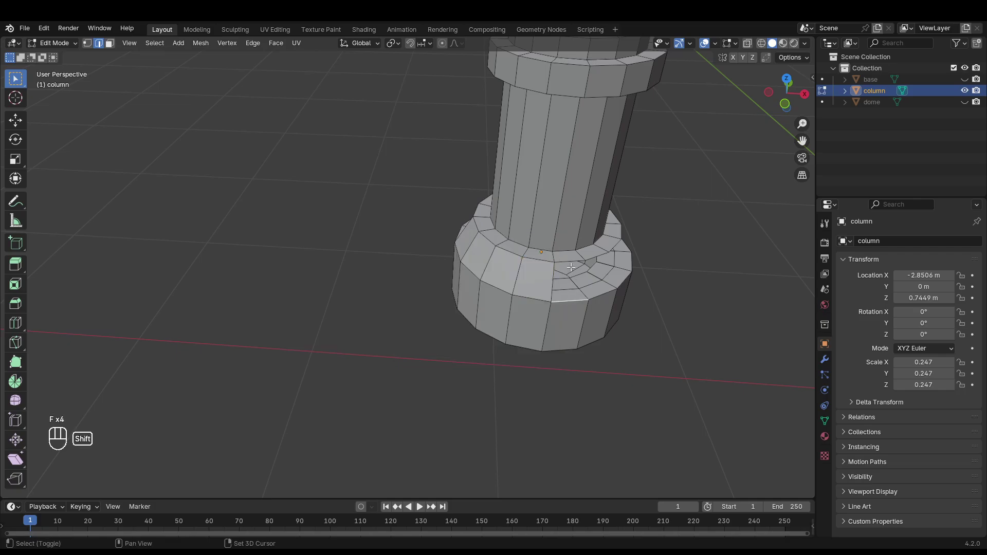
key(f)
key(f)
click(603, 294)
shift+click(598, 257)
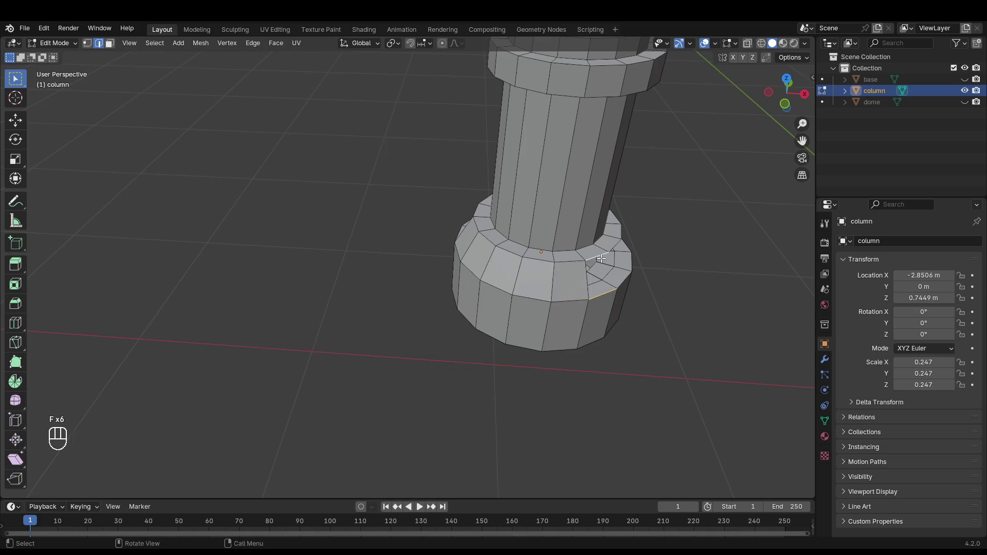
key(f)
key(f)
- Fill the next three sloping faces on the following side of the base, joining each lower rim edge to its upper edge
middle_drag(683, 285, 491, 360)
click(486, 373)
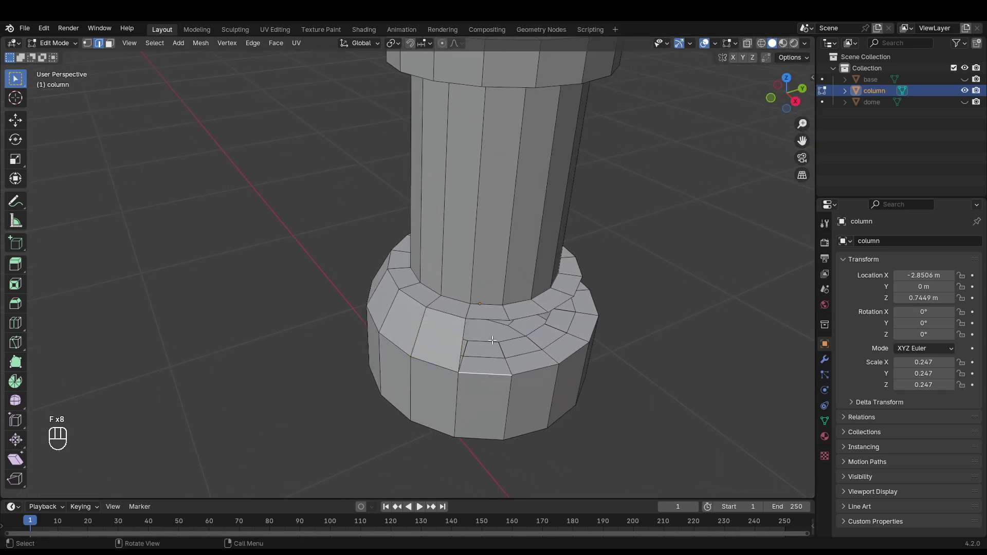
shift+click(495, 320)
key(f)
key(f)
middle_drag(595, 353, 568, 352)
click(488, 387)
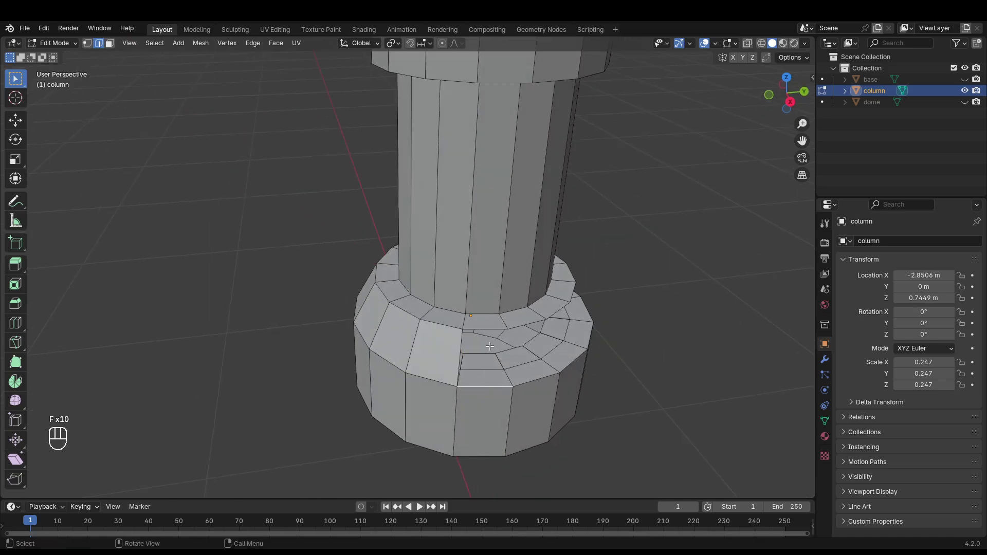
shift+click(489, 330)
key(f)
key(f)
click(538, 379)
shift+click(527, 326)
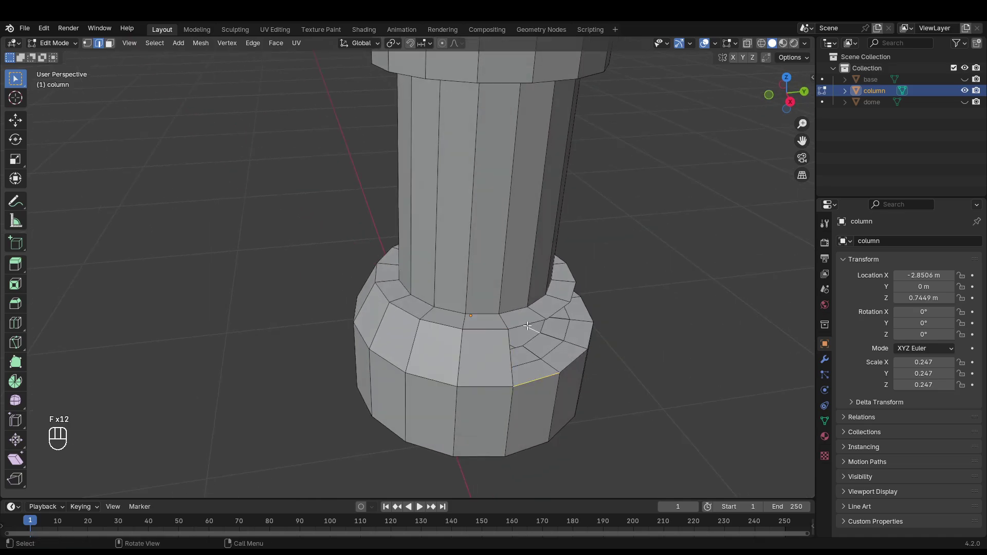
middle_drag(633, 335, 538, 385)
key(ctrl+z)
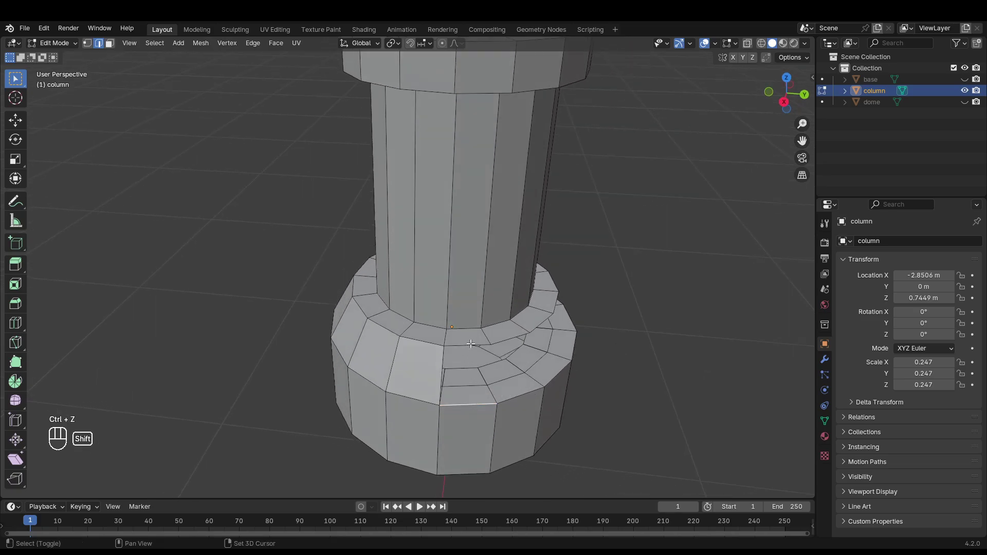
shift+click(469, 345)
key(f)
key(f)
- Extend the base's slope around the column with three more faces between the two rims
middle_drag(661, 408, 473, 405)
click(438, 406)
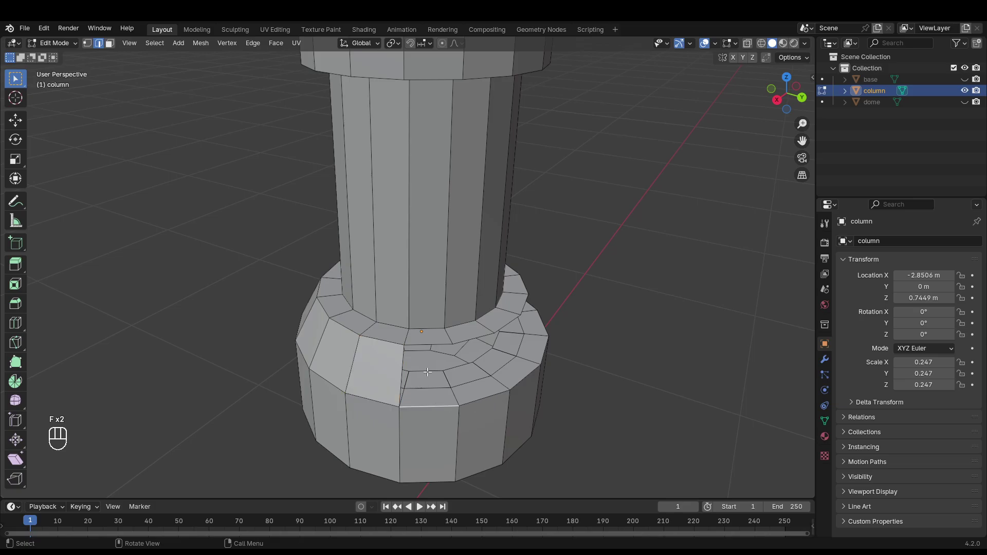
shift+click(431, 344)
key(f)
key(f)
middle_drag(586, 374, 558, 373)
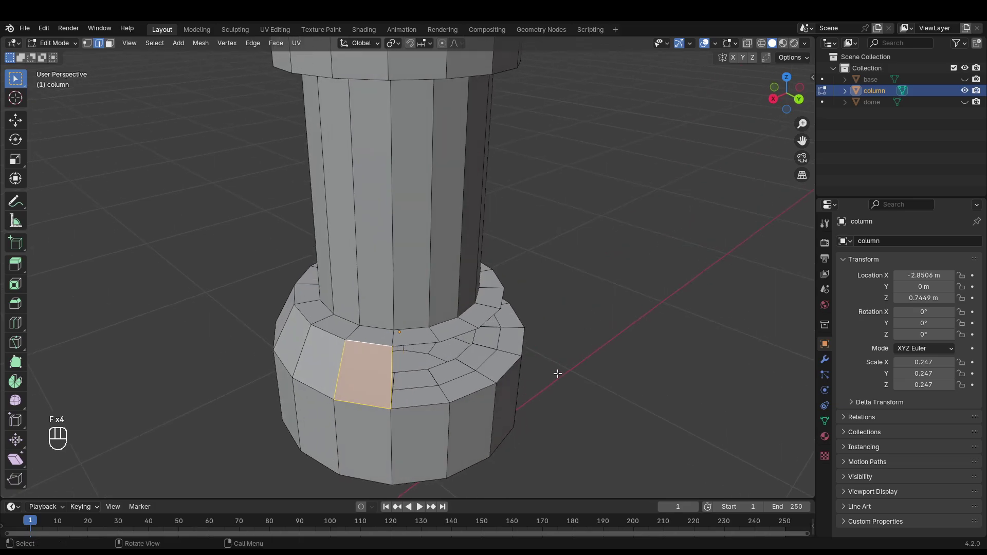
click(437, 401)
key(f)
key(f)
middle_drag(658, 381, 614, 383)
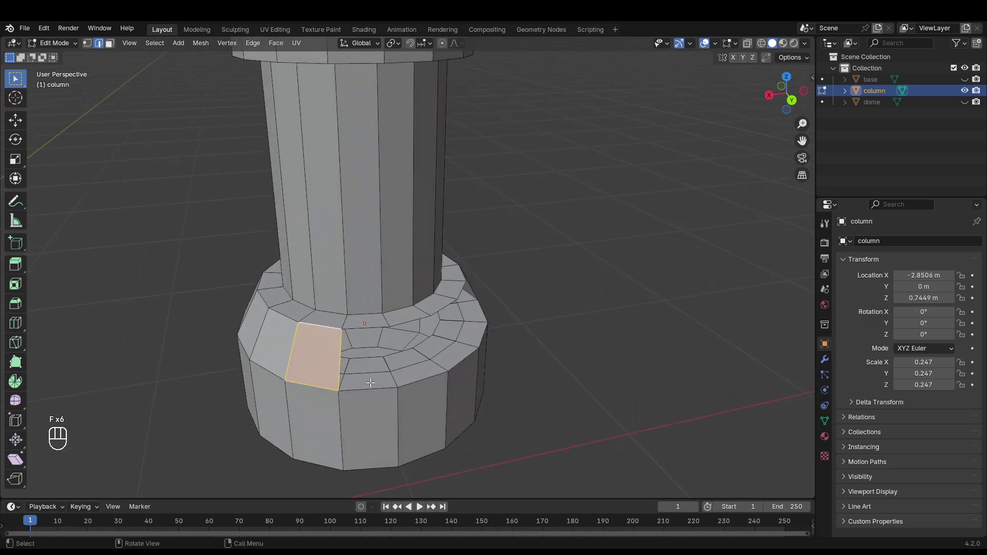
click(371, 387)
shift+click(378, 323)
right_click(379, 323)
key(f)
key(f)
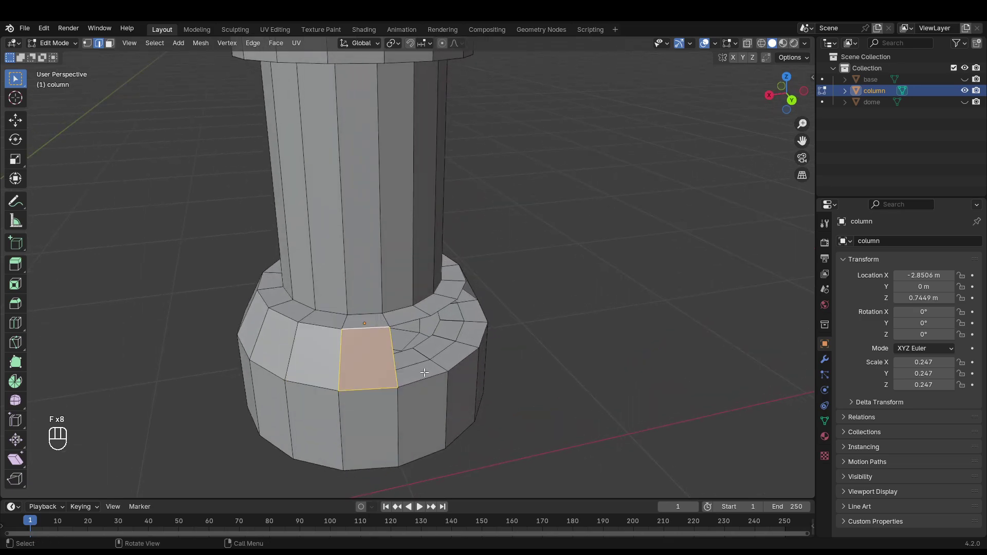
- Fill three further sloping faces of the base so that only one gap remains between the rims
click(423, 379)
shift+click(405, 324)
middle_drag(489, 324, 413, 336)
key(f)
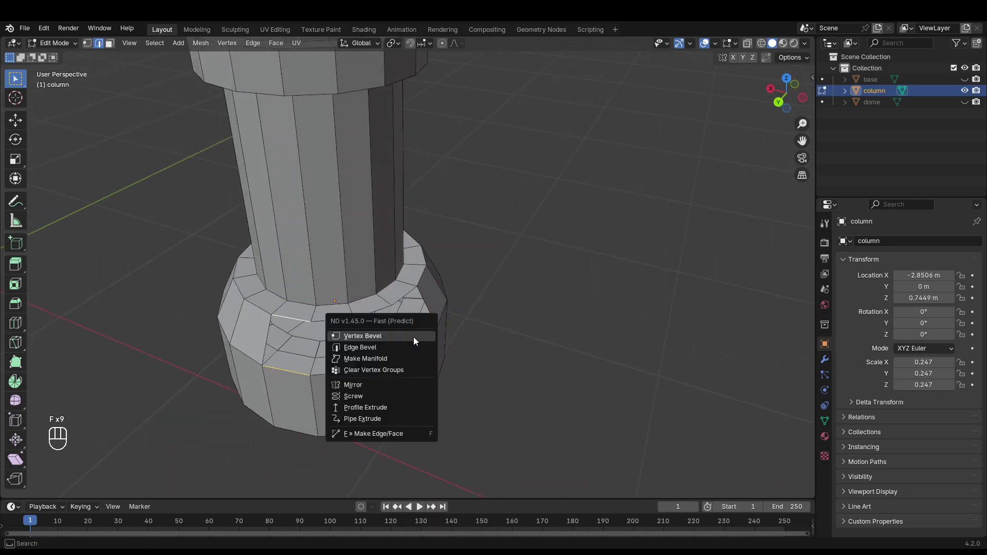
key(f)
click(343, 373)
key(f)
key(f)
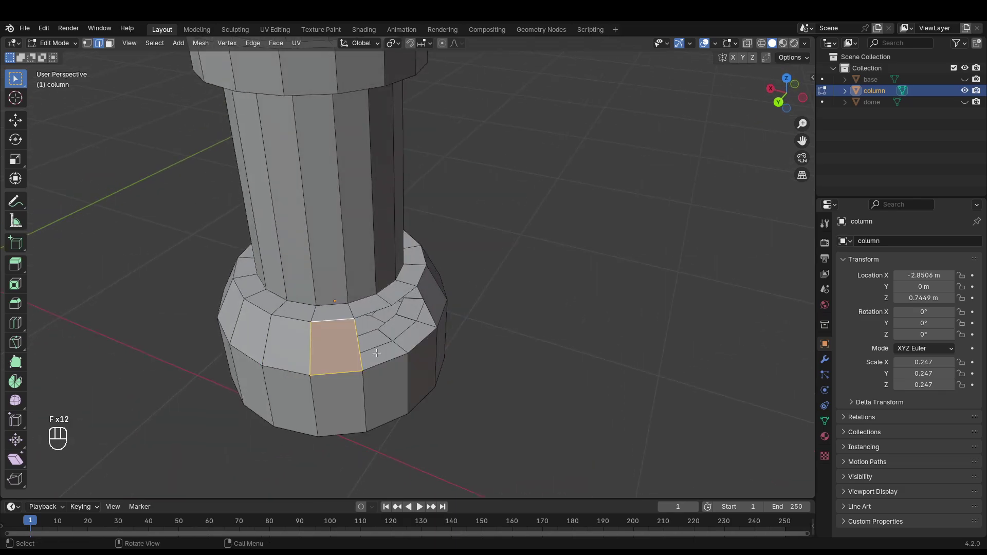
click(379, 362)
shift+click(369, 316)
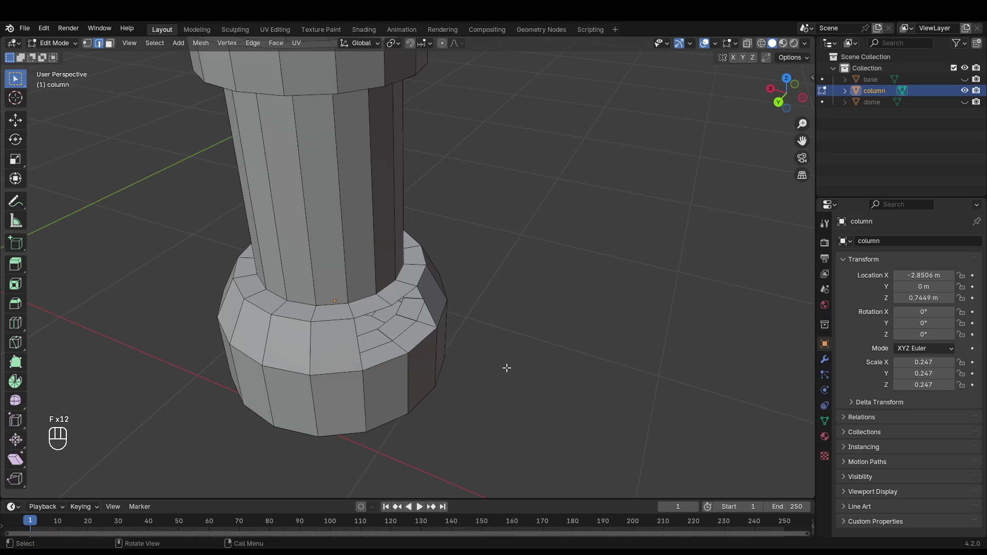
click(390, 363)
shift+click(372, 312)
key(f)
key(f)
- Close the last gap in the base's sloping ring with a face between its upper and lower edges
middle_drag(555, 325, 480, 336)
click(358, 340)
shift+click(361, 291)
key(f)
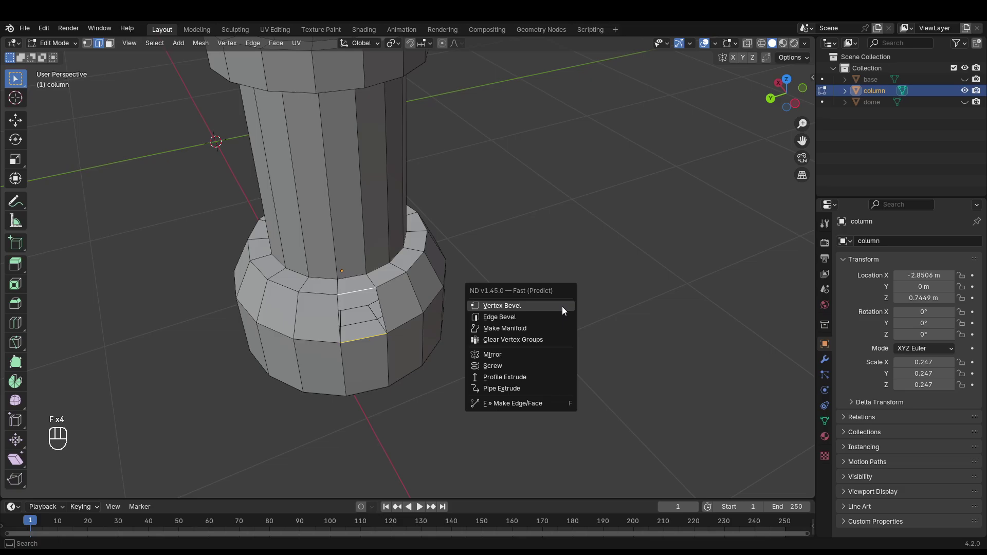
click(563, 308)
key(Escape)
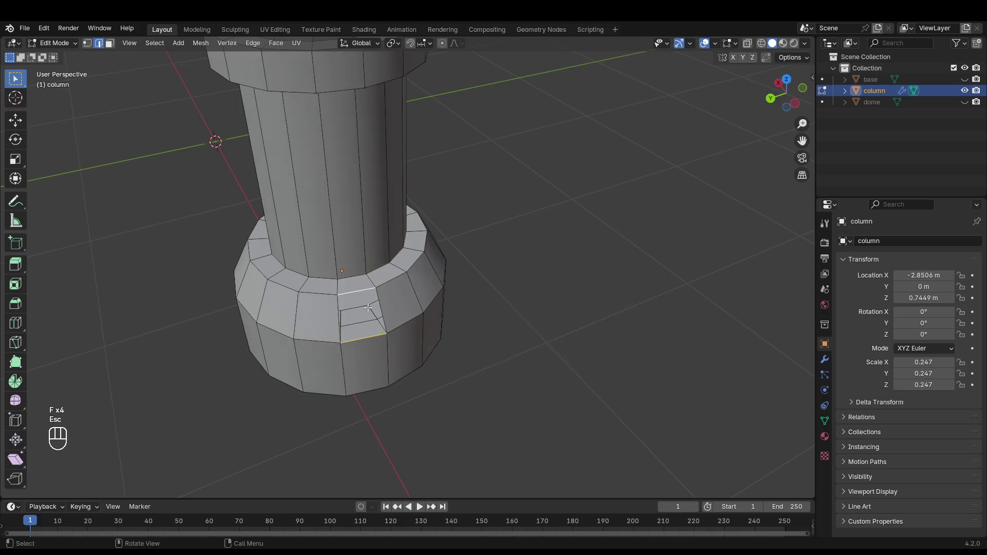
key(f)
key(f)
- Try to bevel the outer edge loop of the column's top with 3 segments and an offset of about 0.275 m
middle_drag(540, 321, 508, 249)
scroll(593, 331, down, 3)
click(531, 338)
scroll(531, 336, down, 4)
scroll(501, 331, down, 2)
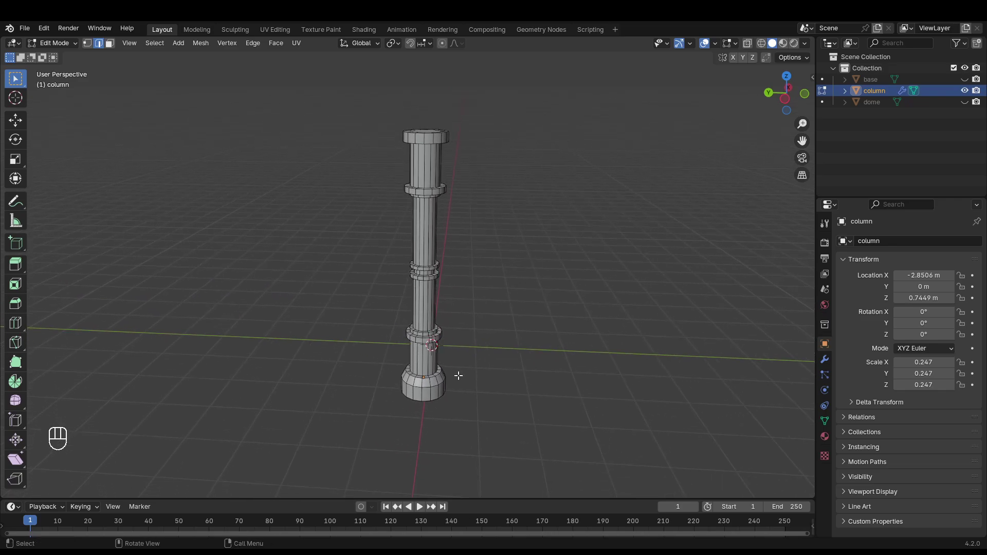
shift+middle_drag(461, 154, 454, 275)
scroll(454, 275, up, 5)
alt+click(445, 253)
middle_drag(617, 264, 619, 273)
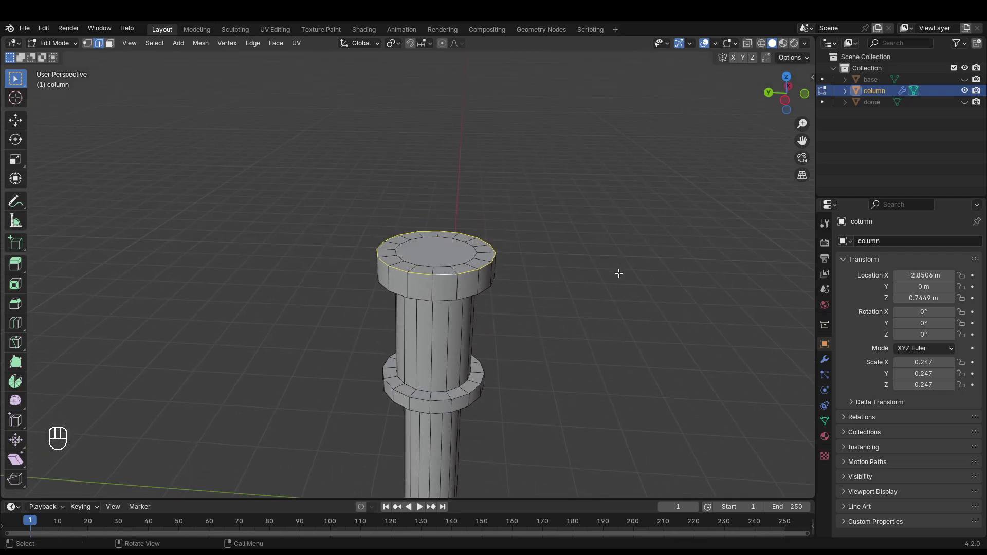
key(ctrl+b)
right_click(540, 109)
key(ctrl+b)
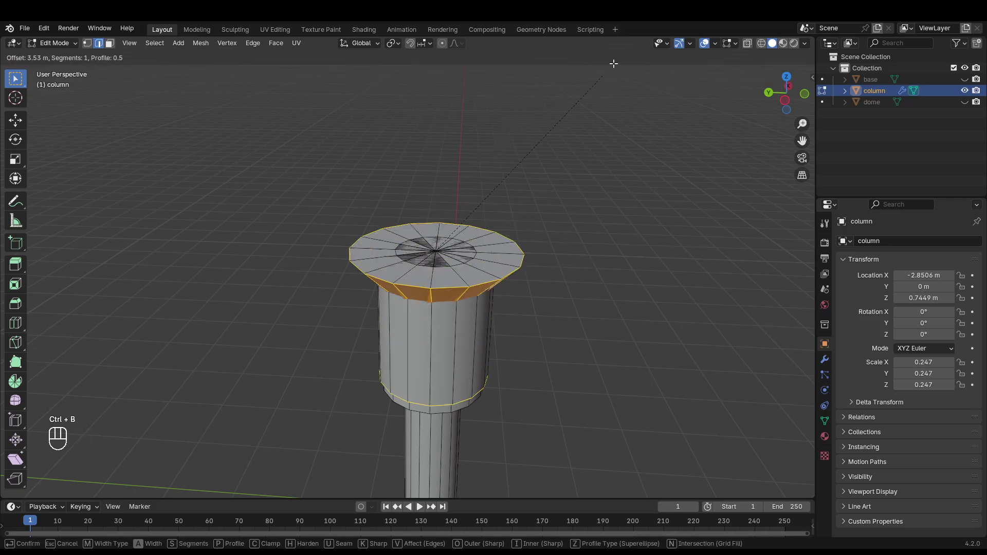
scroll(519, 178, up, 1)
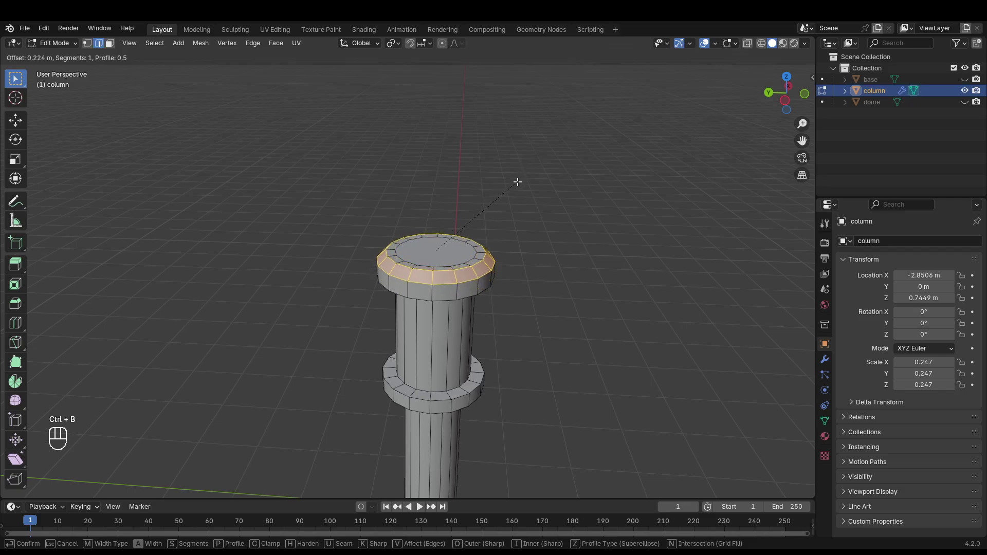
scroll(518, 180, up, 1)
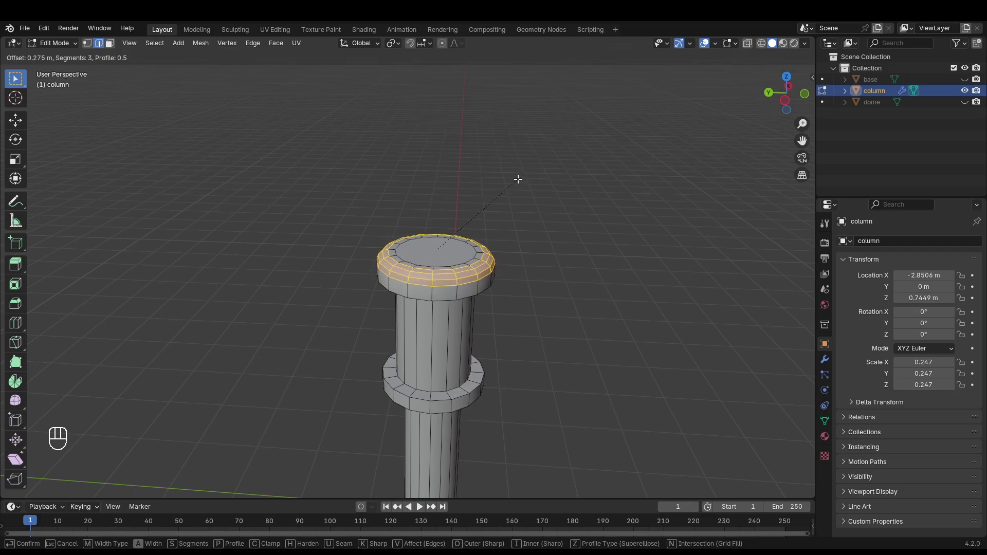
key(Escape)
- Try a one-segment, 0.128 m bevel on the upper collar's two outer edge loops and undo it
shift+middle_drag(512, 252, 489, 195)
alt+click(447, 157)
middle_drag(523, 167, 537, 205)
alt+shift+click(491, 256)
middle_drag(562, 248, 565, 229)
scroll(565, 229, up, 1)
scroll(566, 229, up, 1)
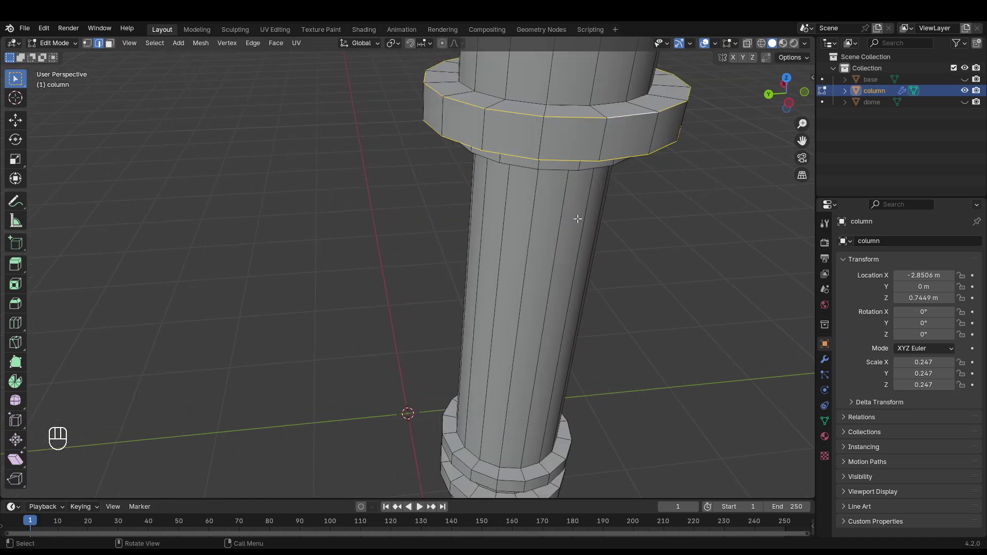
scroll(578, 220, up, 1)
key(ctrl+b)
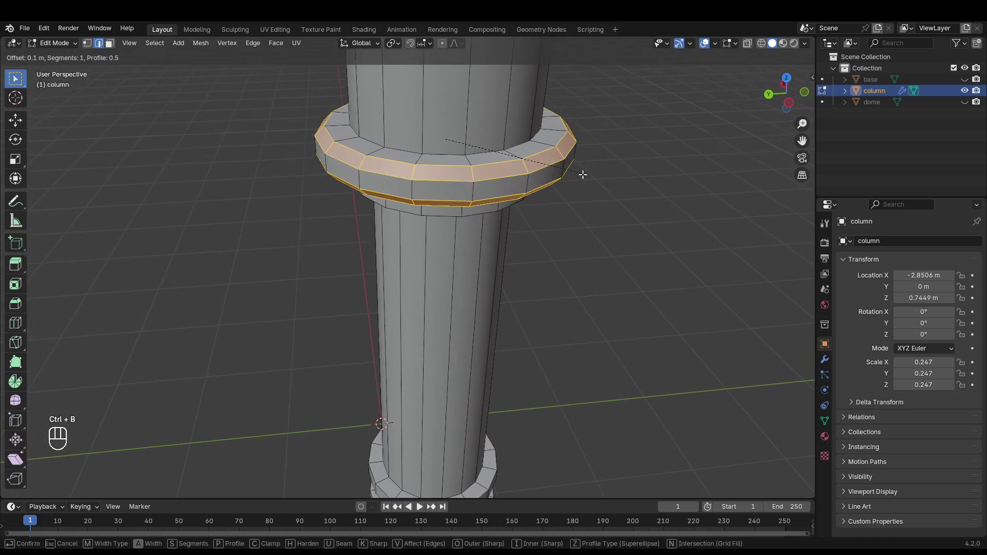
click(579, 201)
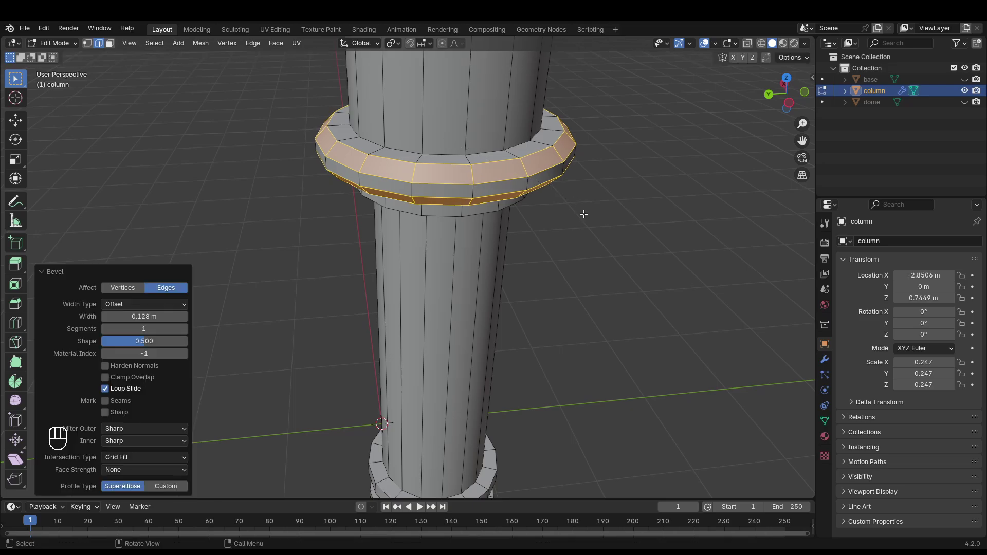
middle_drag(584, 214, 554, 264)
key(ctrl+z)
middle_drag(470, 290, 486, 169)
middle_drag(477, 129, 473, 128)
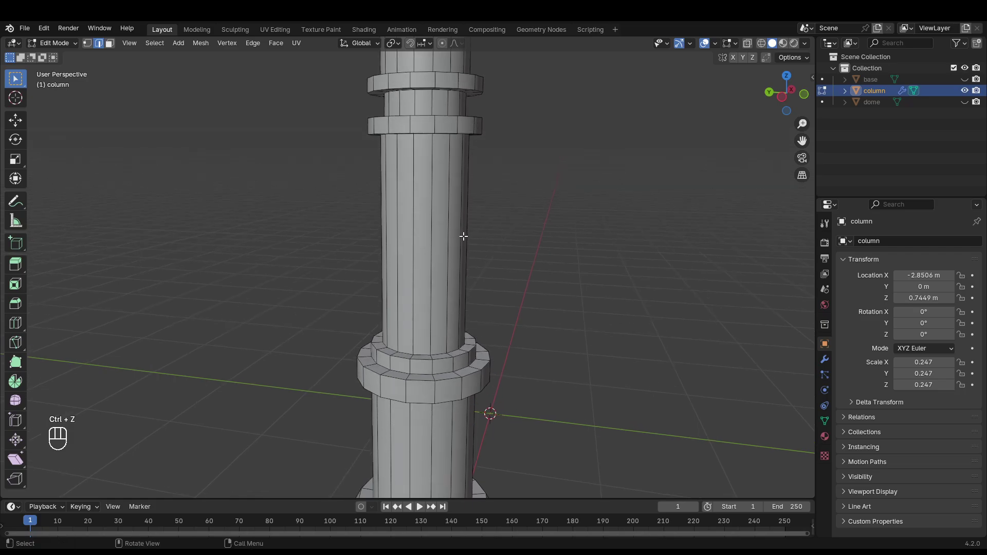
- Bevel the outer edge loops of the column's lower and upper wide collars together with one segment and an offset of about 0.167 m
shift+middle_drag(464, 236, 464, 172)
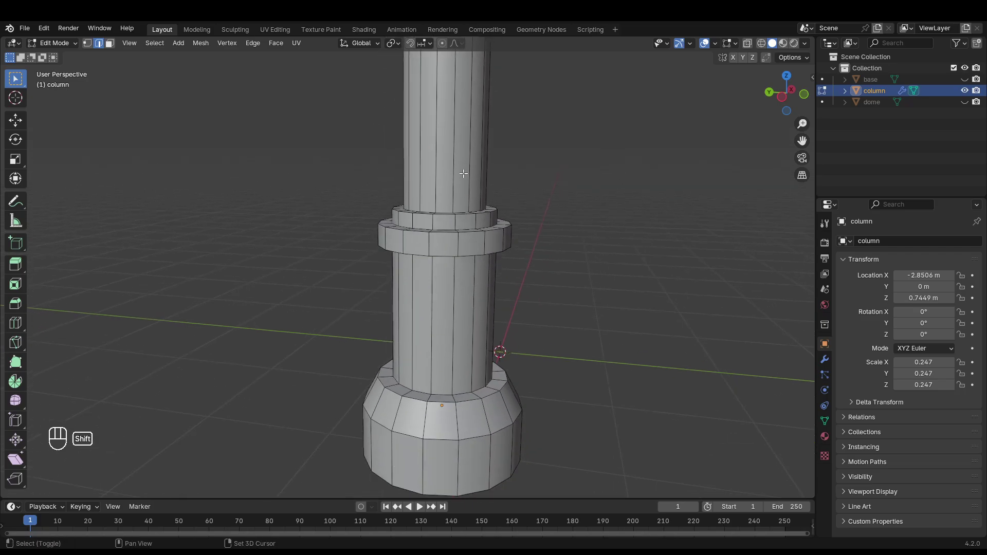
alt+click(453, 237)
alt+shift+click(450, 254)
middle_drag(450, 255, 472, 240)
scroll(494, 169, down, 6)
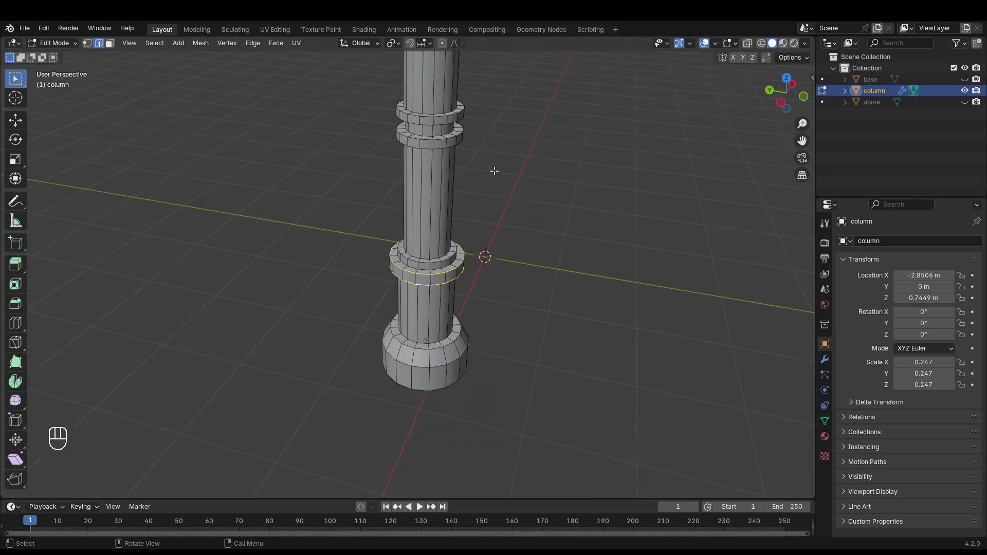
shift+middle_drag(494, 170, 472, 217)
scroll(472, 216, up, 3)
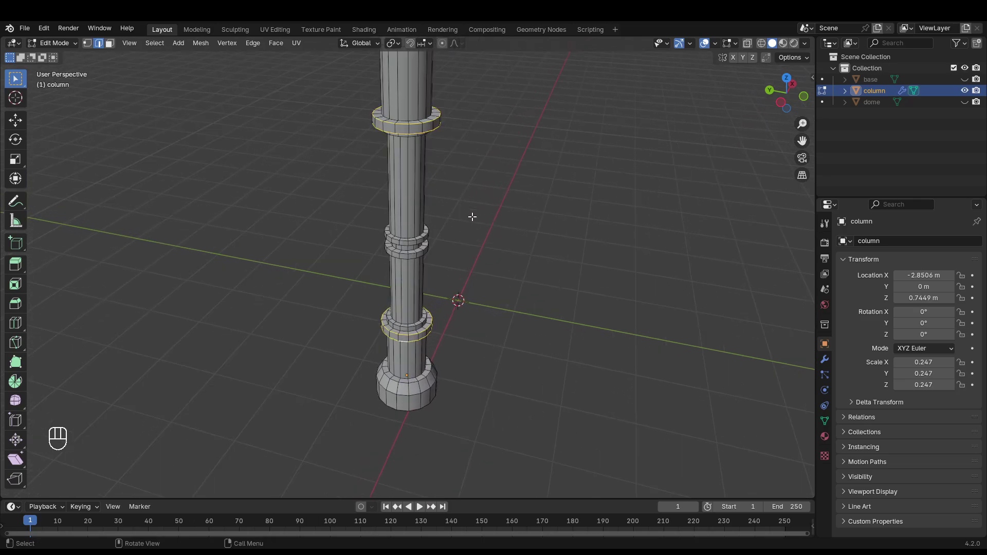
key(ctrl+b)
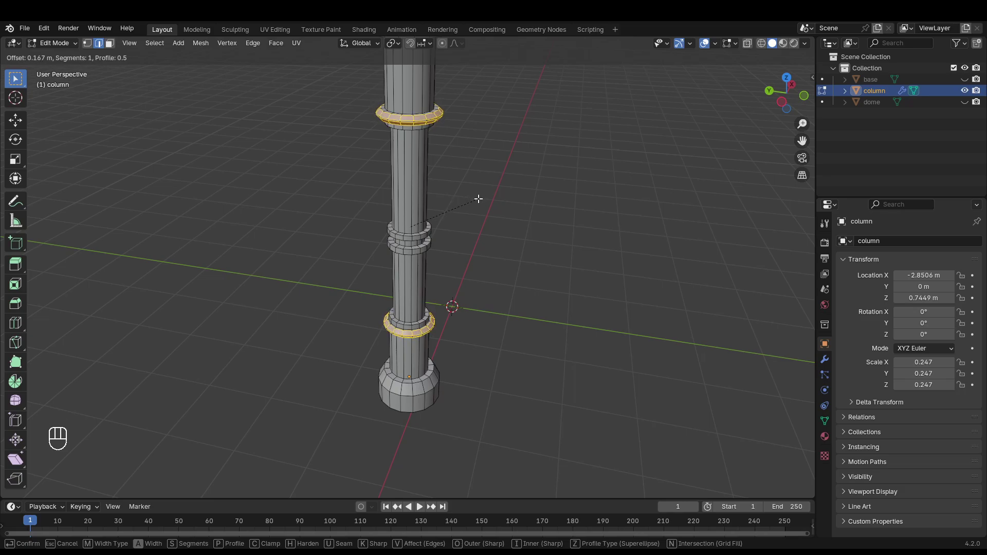
click(478, 200)
click(498, 221)
middle_drag(499, 222, 500, 200)
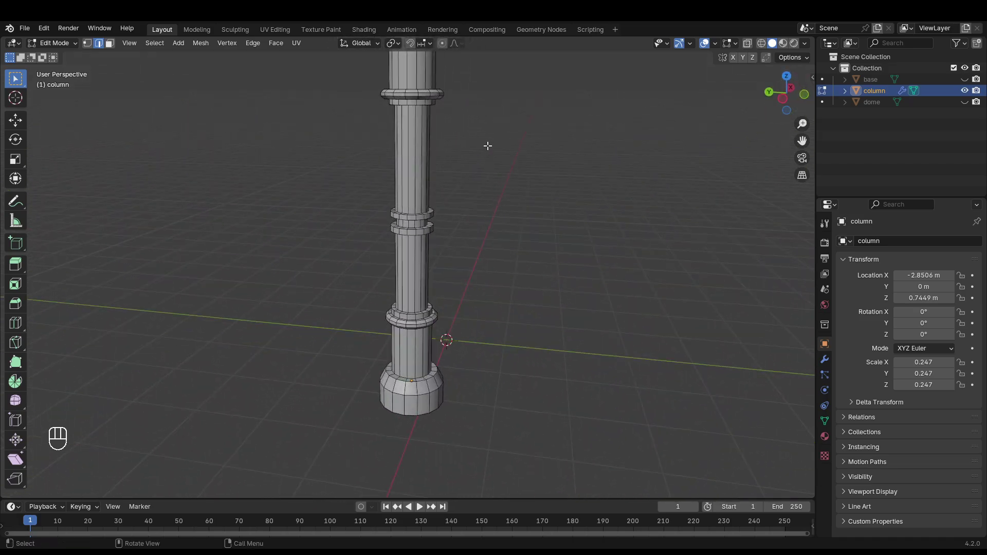
- Delete the flat cap faces that close the column at its top and bottom ends
middle_drag(487, 146, 468, 139)
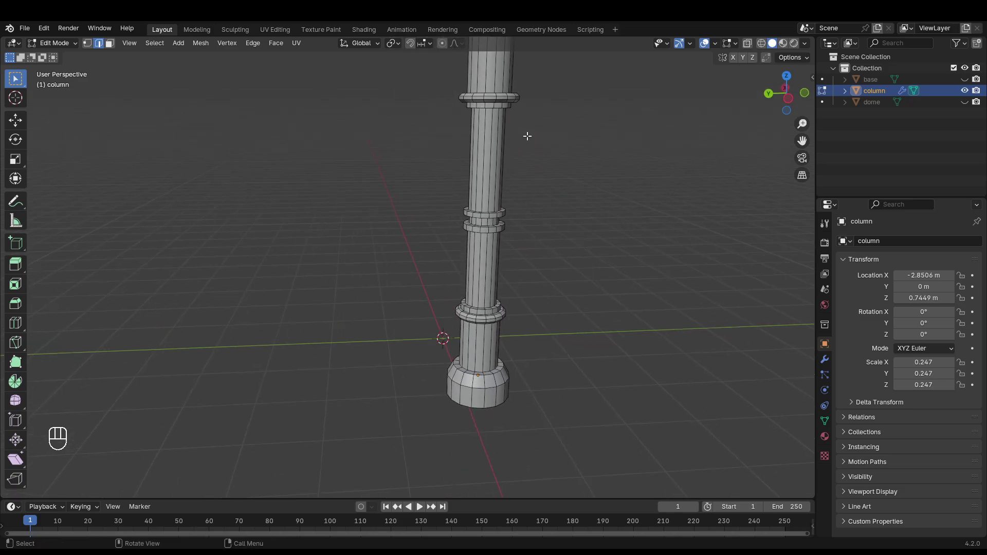
middle_drag(587, 139, 486, 171)
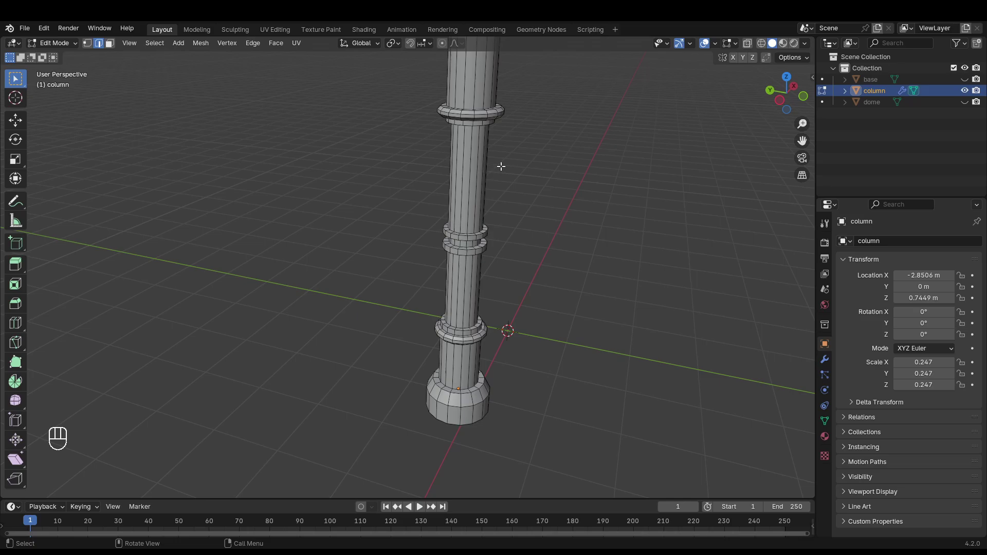
scroll(523, 170, down, 5)
middle_drag(499, 161, 443, 210)
key(3)
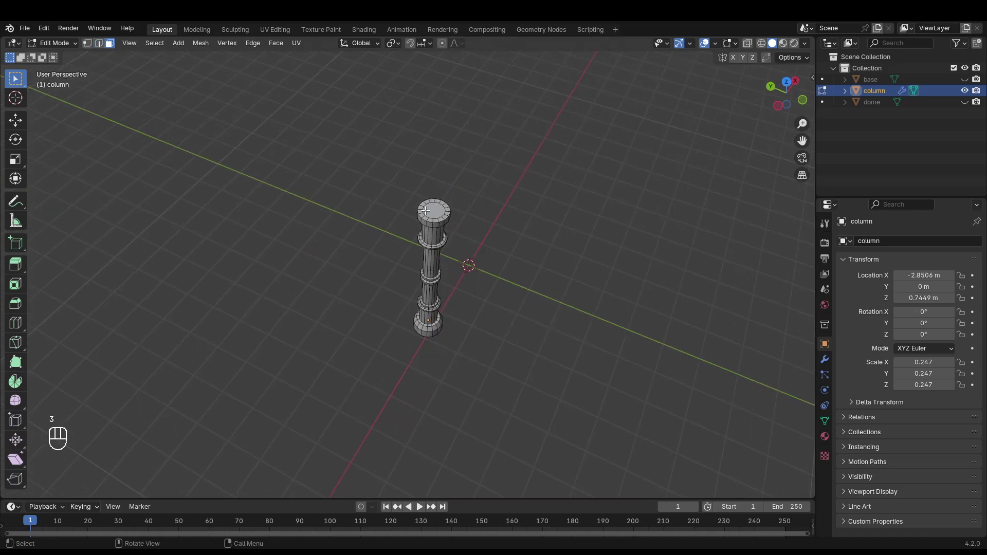
click(437, 210)
key(x)
click(436, 211)
middle_drag(444, 211, 445, 249)
key(x)
click(443, 248)
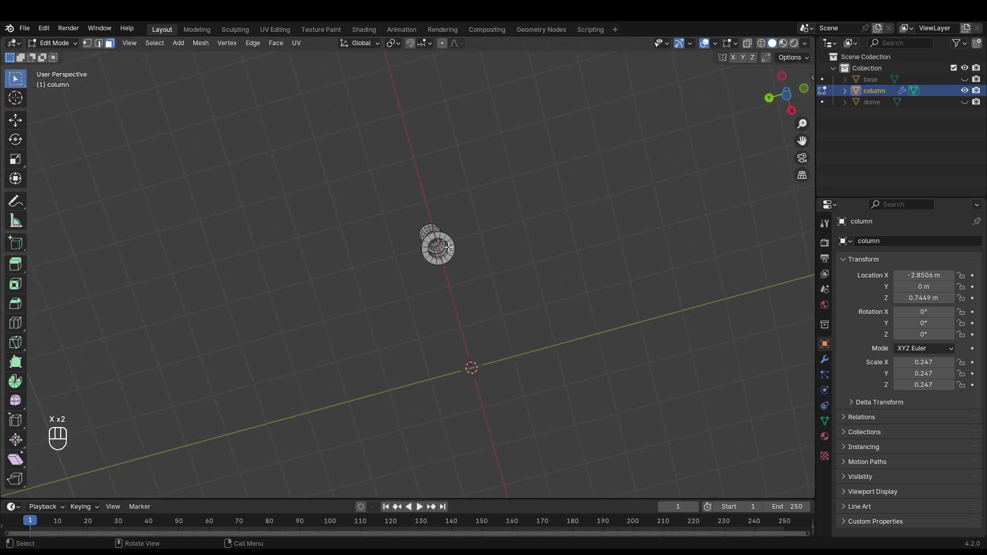
- Delete the outer ring of faces on the underside of the column's base
scroll(529, 235, up, 3)
scroll(538, 227, up, 5)
shift+middle_drag(538, 226, 489, 226)
scroll(488, 227, down, 4)
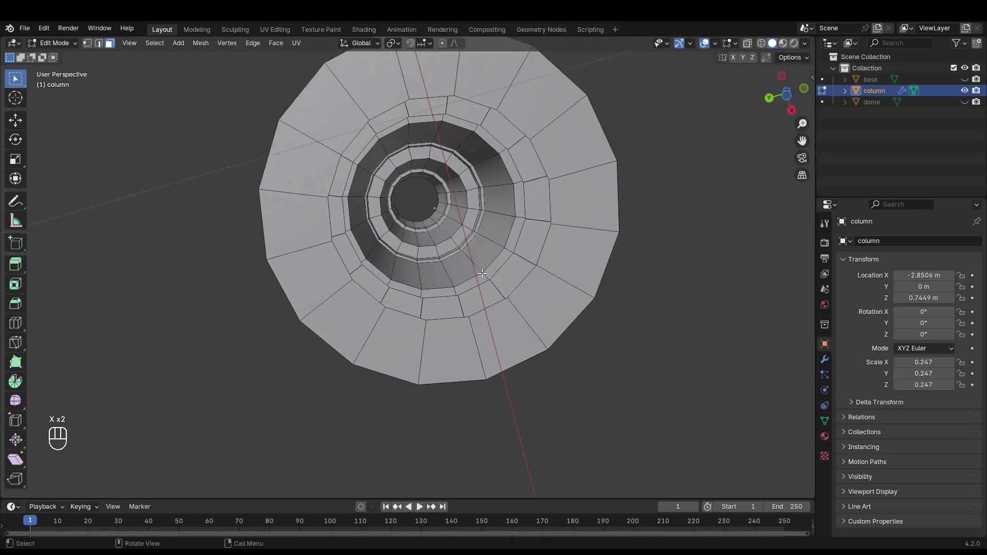
click(494, 232)
alt+click(490, 210)
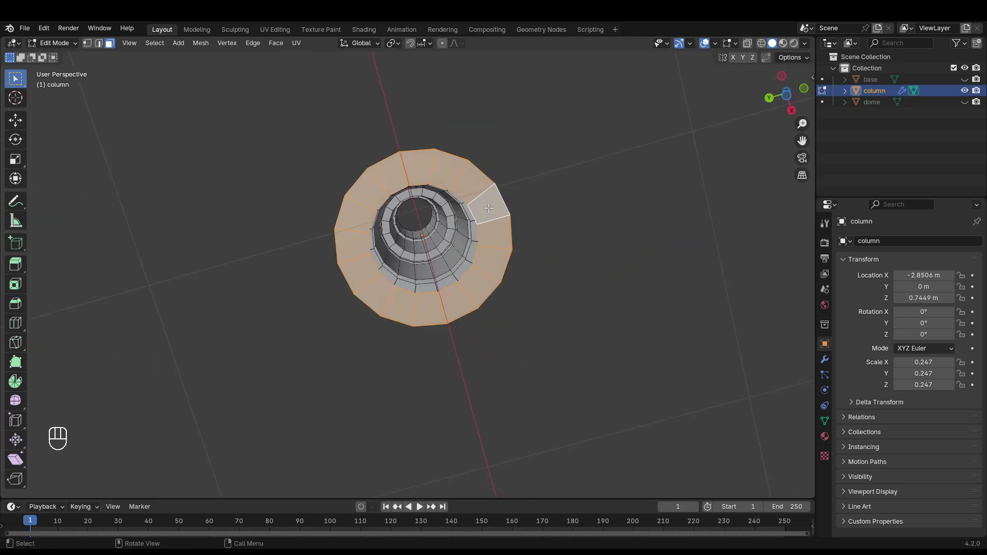
key(x)
click(489, 210)
- Delete the leftover ring faces inside the hollow underside of the column's base
middle_drag(489, 209, 504, 241)
alt+click(397, 378)
key(x)
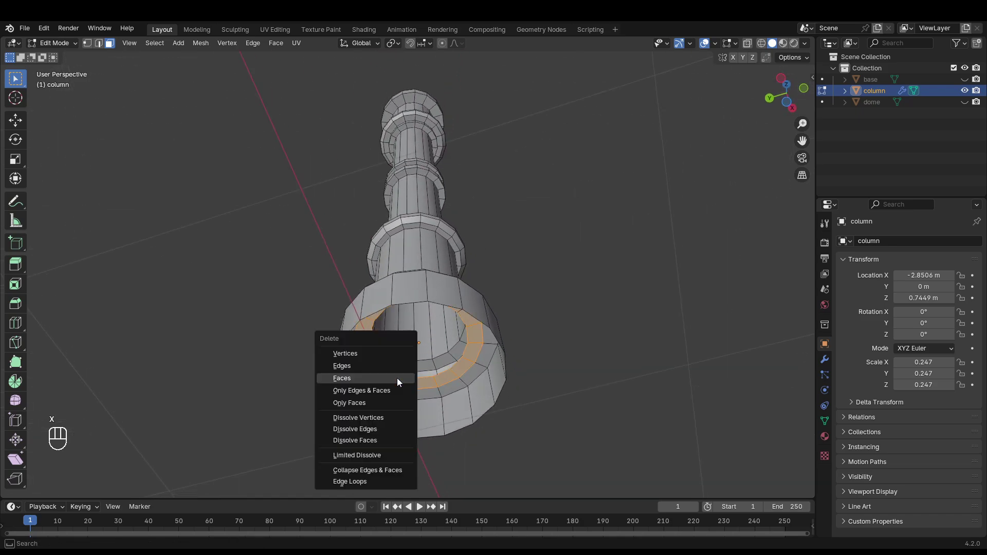
click(397, 378)
middle_drag(397, 378, 551, 226)
alt+click(427, 320)
key(x)
click(423, 324)
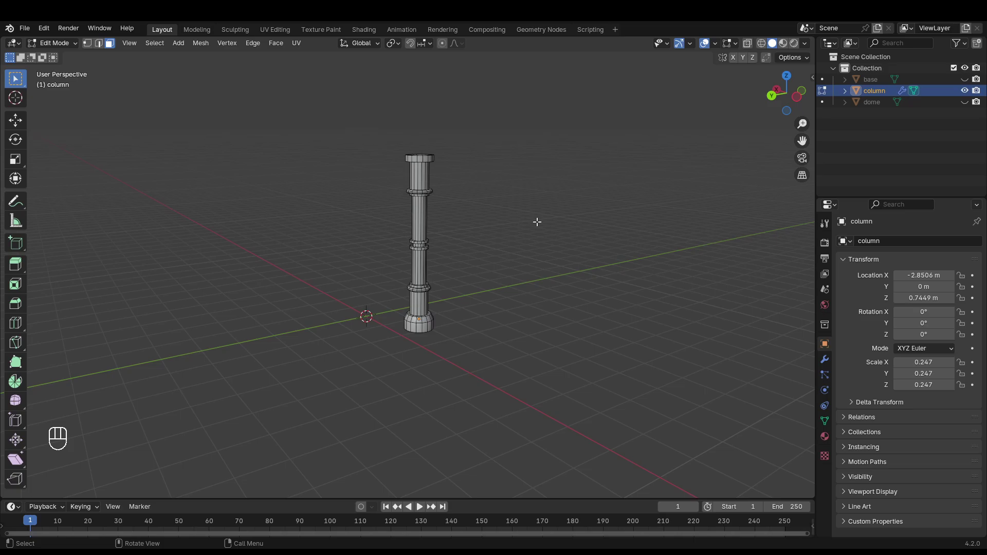
- Return the column to Object Mode and search the online asset library for "lion head" models
scroll(447, 200, up, 6)
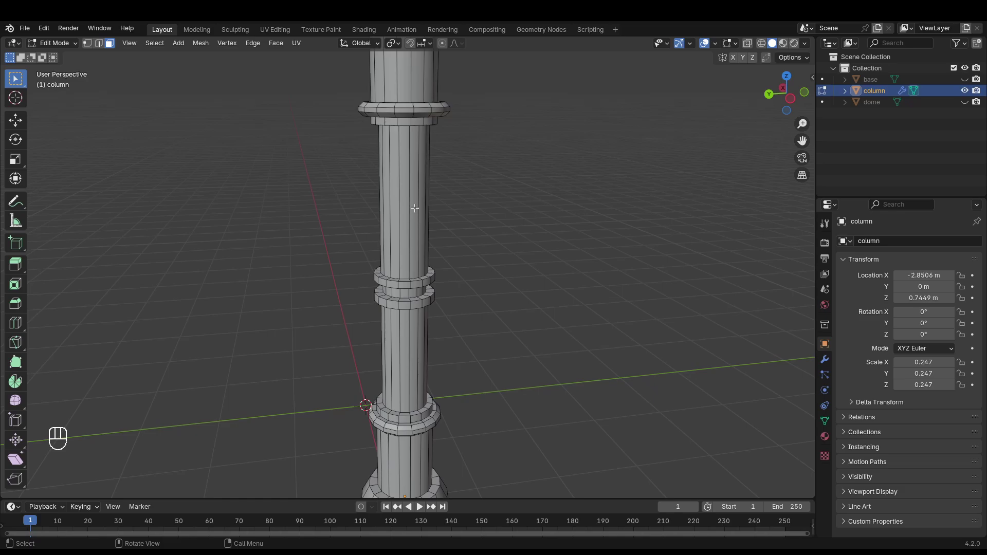
middle_drag(476, 179, 502, 165)
key(Tab)
click(400, 57)
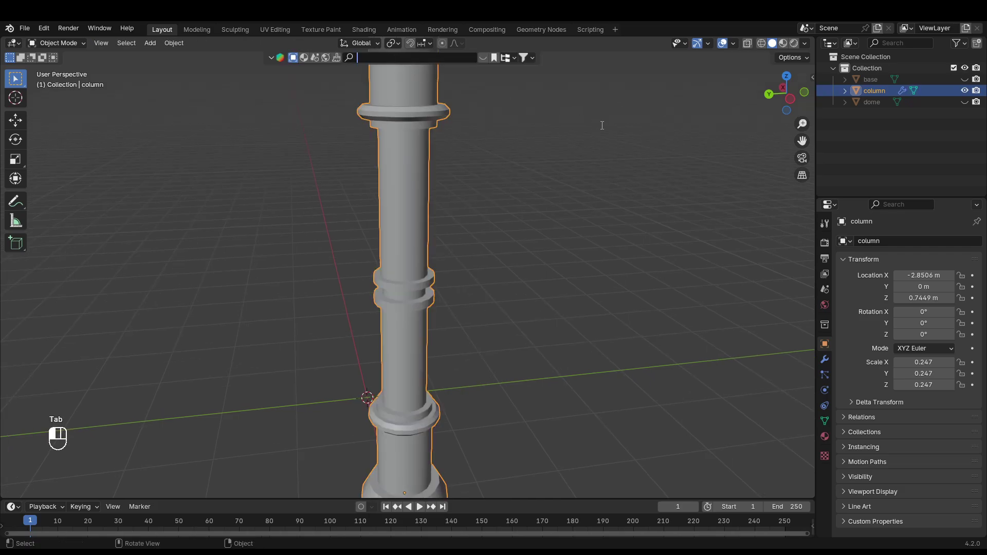
text(lion head)
key(Return)
scroll(568, 136, down, 2)
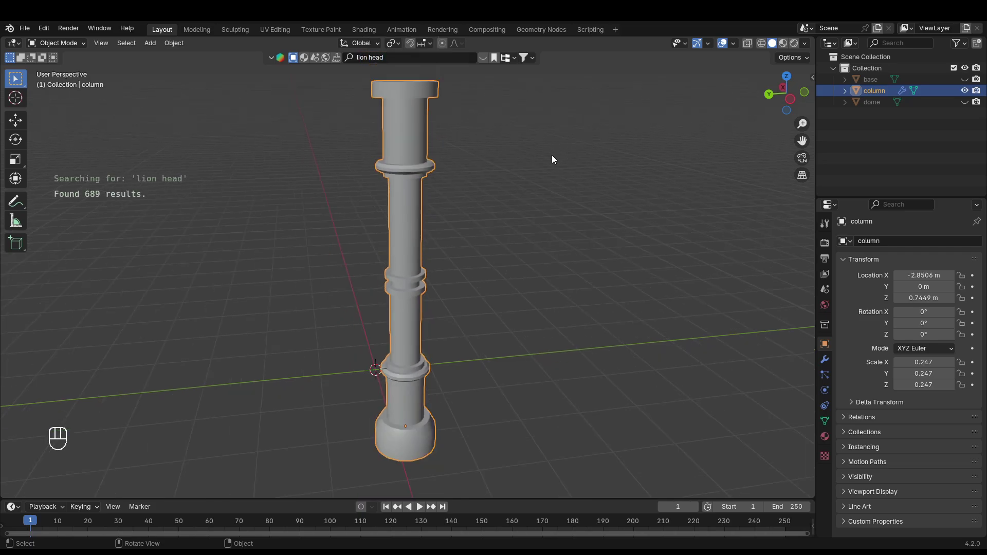
scroll(452, 167, down, 1)
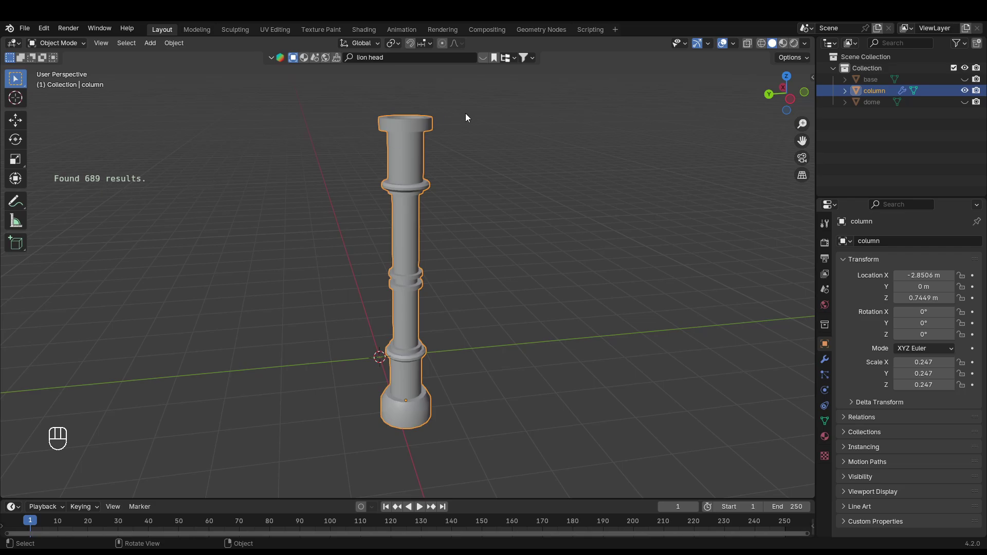
- Reopen the asset bar to display the "lion head" search results
click(529, 59)
click(525, 58)
click(526, 58)
click(526, 58)
click(281, 59)
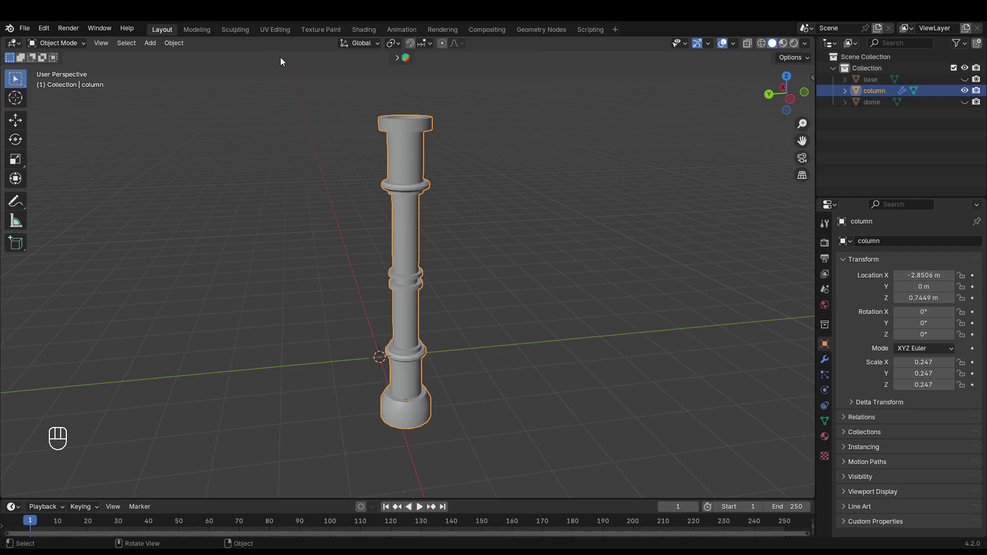
click(407, 58)
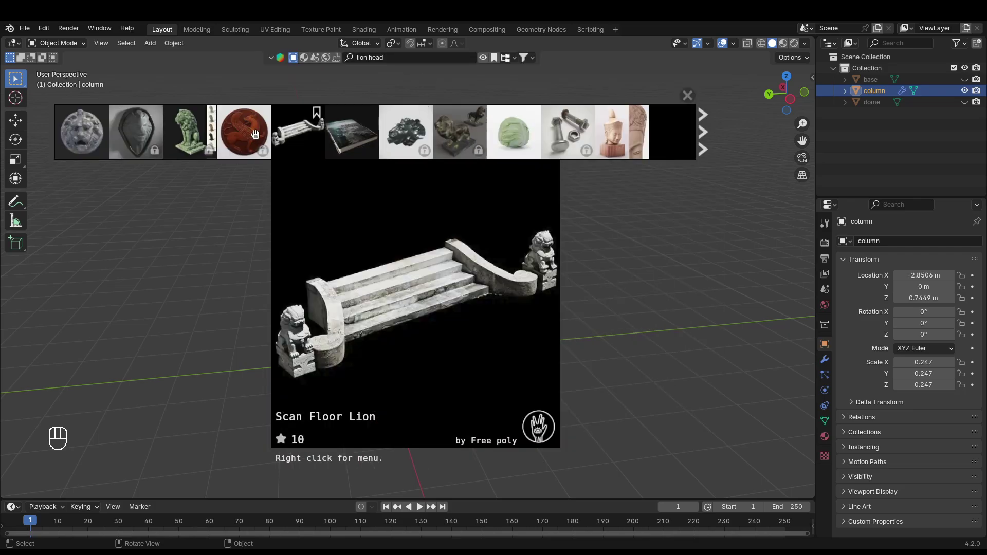
- Browse the "lion head" results for a suitable column ornament, preview the Old bronze Knocker, and close the results
mouse_move(185, 139)
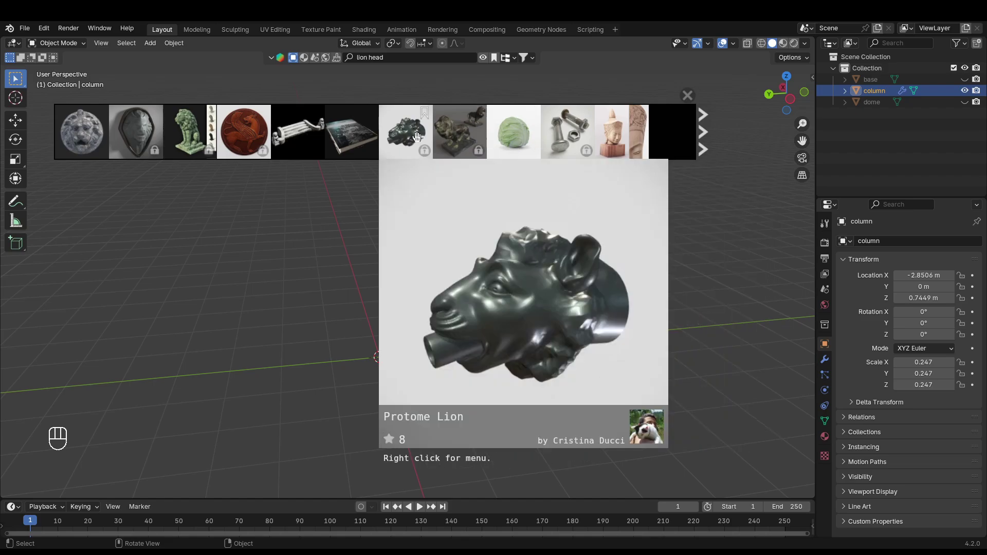
mouse_move(315, 126)
scroll(360, 131, down, 10)
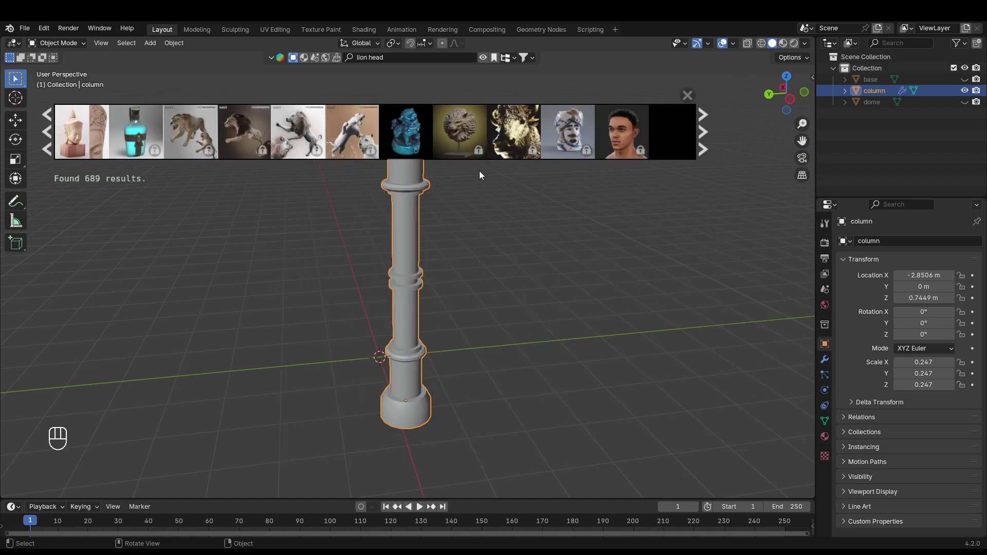
mouse_move(412, 142)
scroll(514, 133, down, 8)
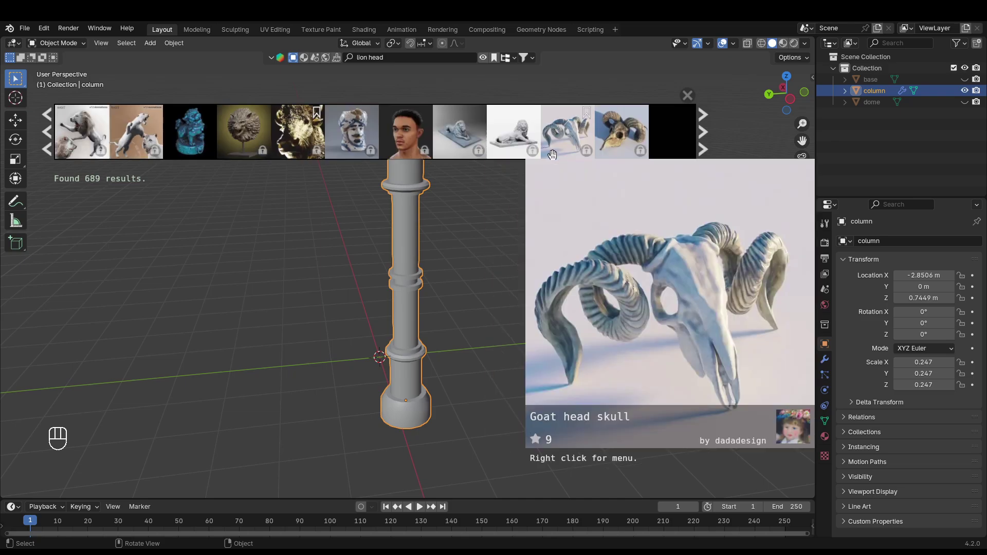
mouse_move(601, 152)
scroll(576, 147, down, 10)
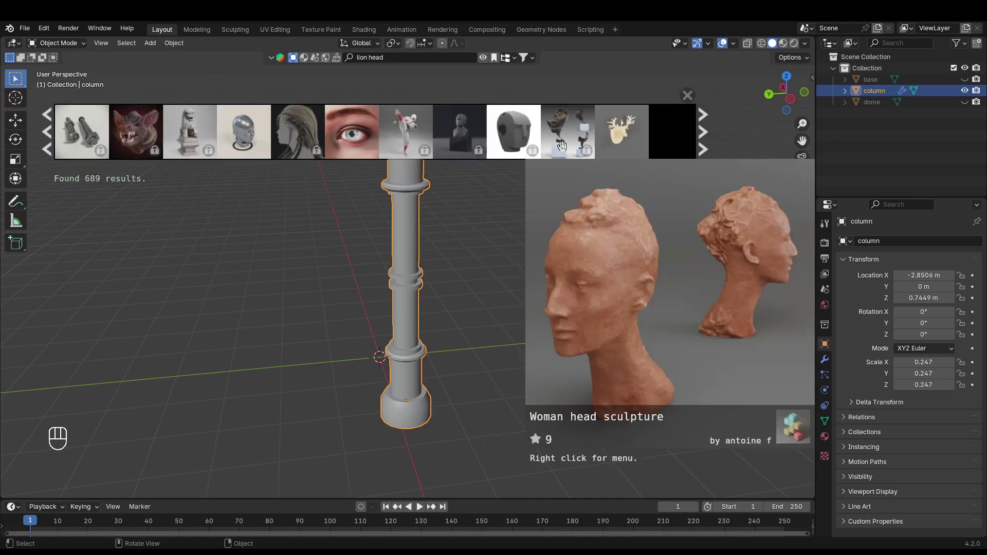
mouse_move(552, 143)
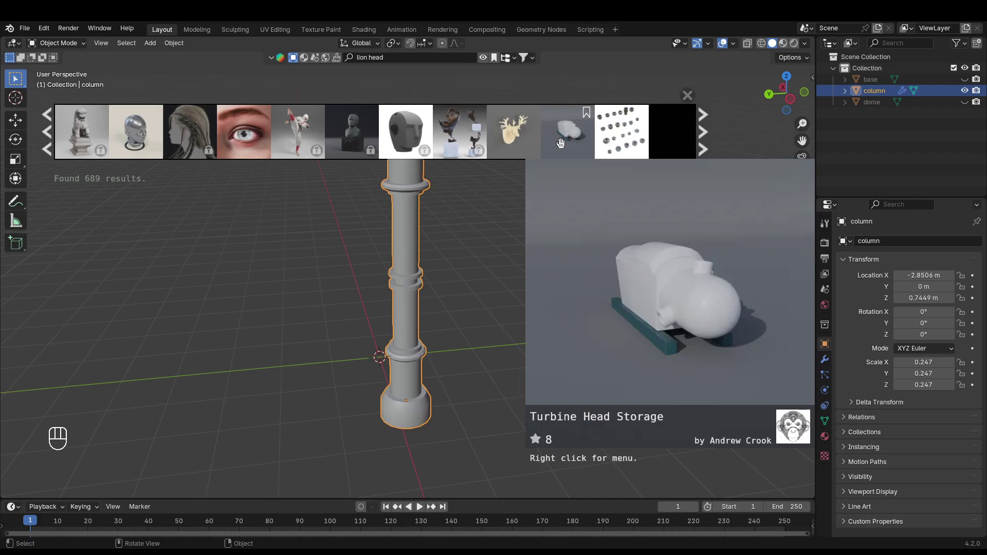
scroll(561, 143, down, 8)
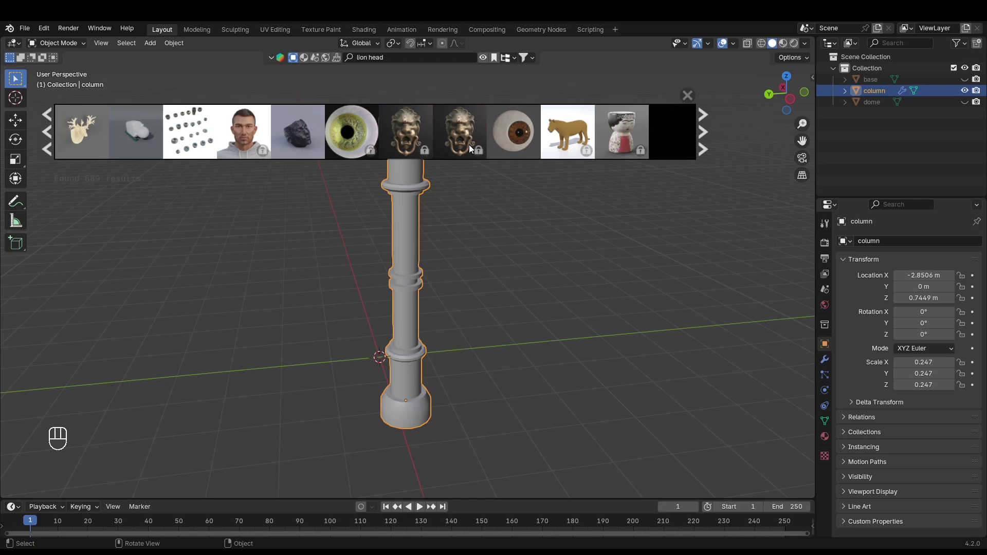
mouse_move(467, 122)
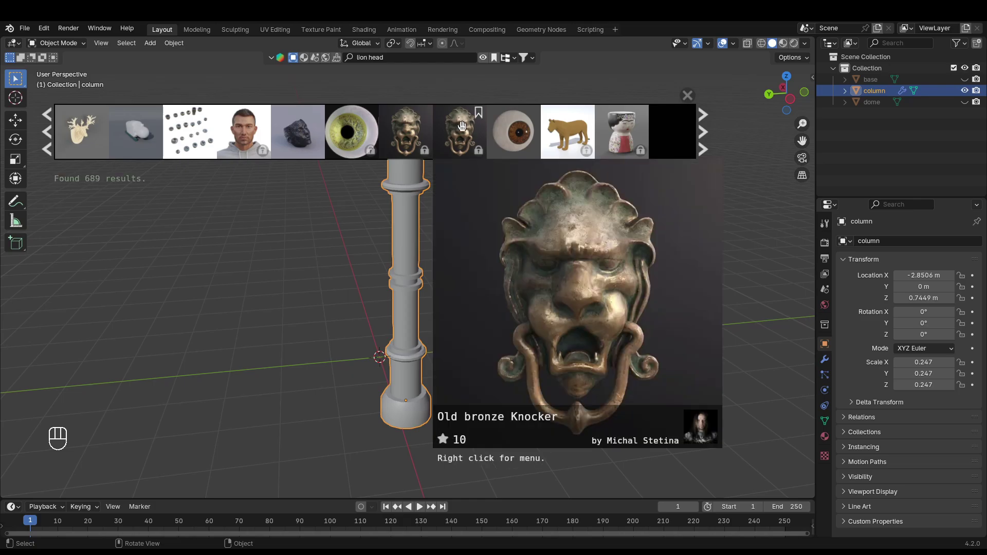
click(687, 95)
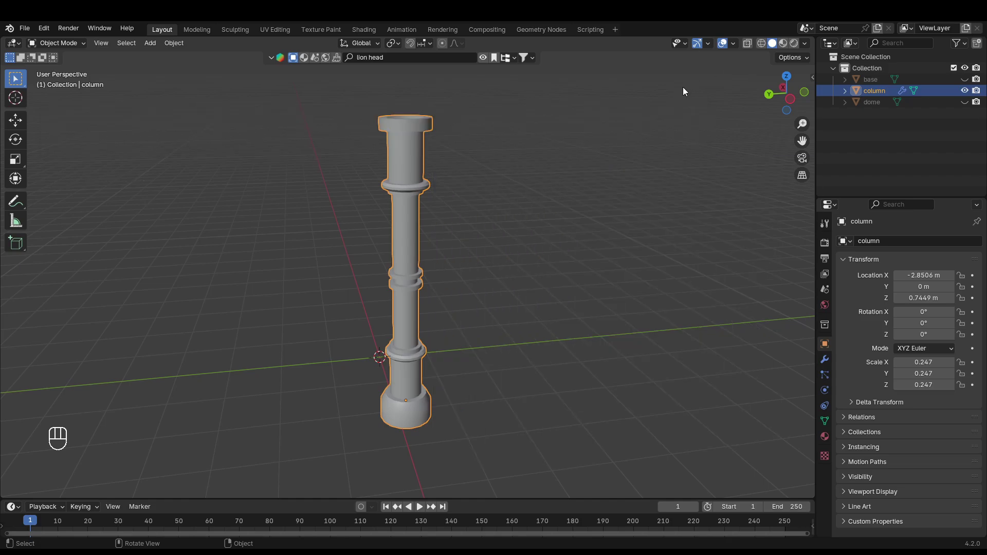
middle_drag(683, 88, 567, 152)
key(Tab)
middle_drag(530, 195, 628, 185)
key(Tab)
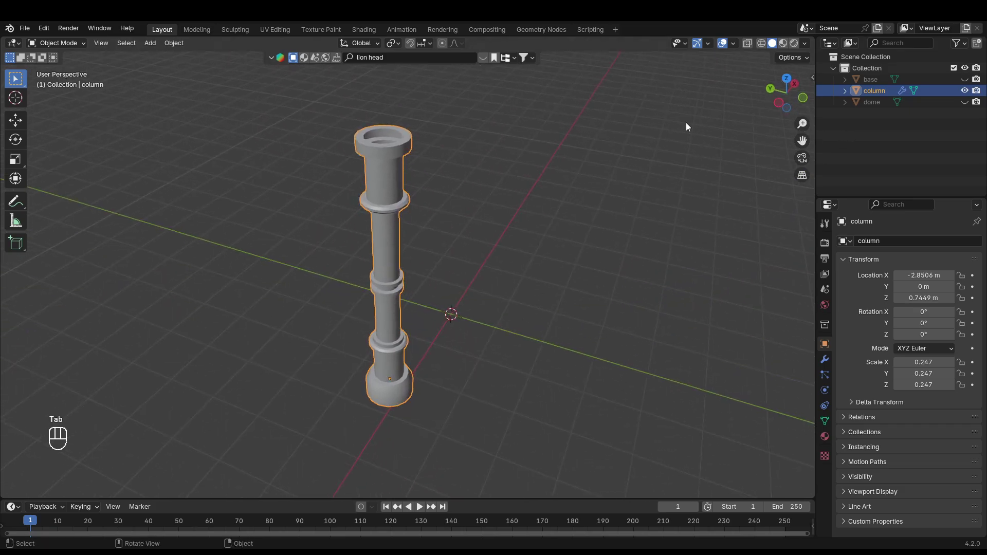
middle_drag(686, 122, 643, 172)
key(Tab)
- Unhide the dome and base to check the column in place, and hide only the dome again
click(964, 102)
click(964, 80)
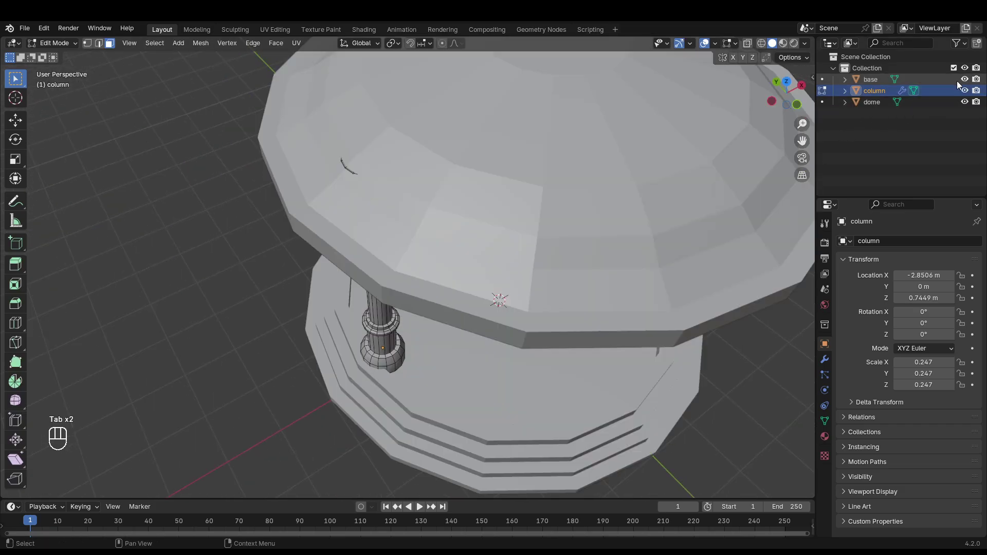
middle_drag(582, 270, 452, 312)
middle_drag(402, 356, 417, 337)
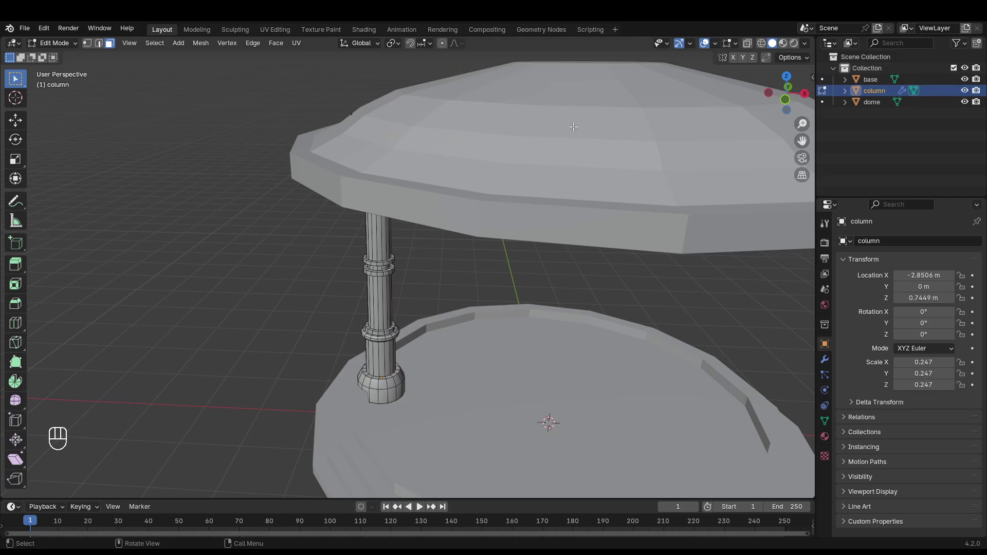
click(965, 102)
- Return the column to Object Mode and move it about 0.07 m along X towards the platform's centre, working in wireframe top view
key(KP_7)
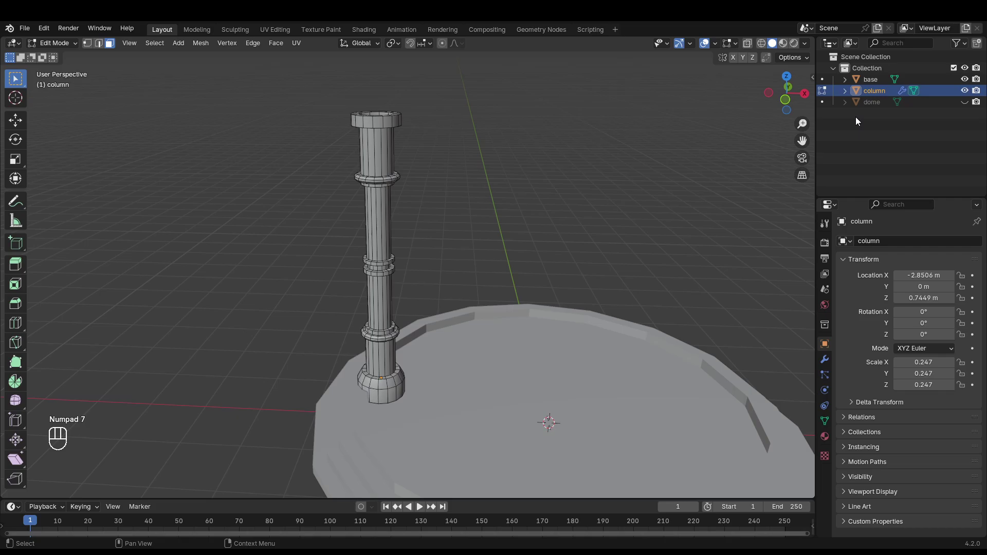
key(Tab)
key(KP_7)
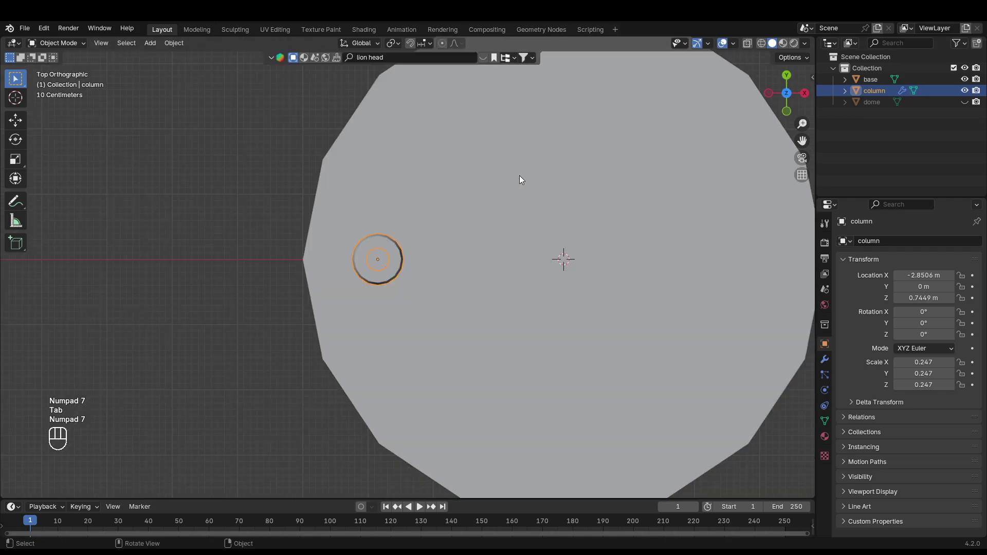
key(shift+z)
key(g)
key(x)
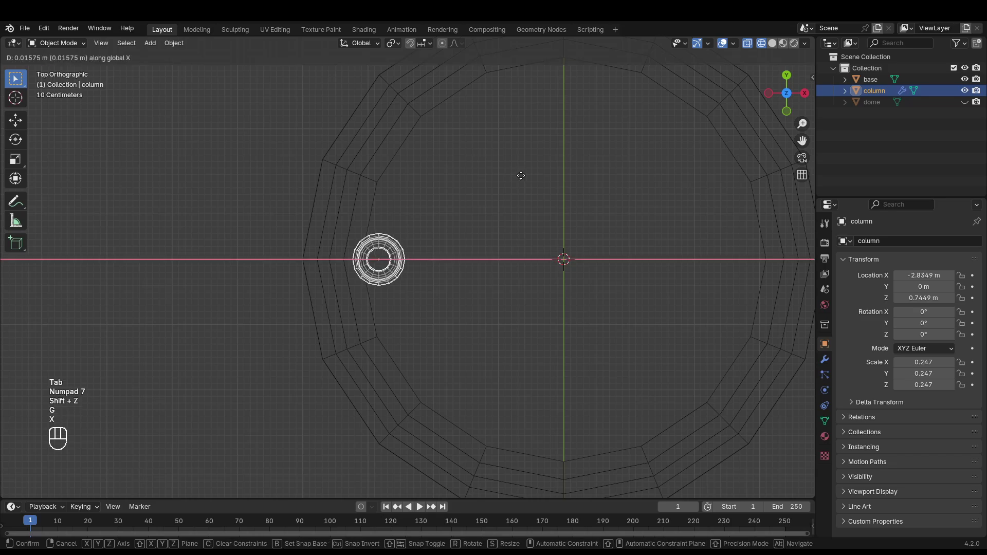
click(524, 176)
- Move the column about another 0.106 m inward along X so its foot sits inside the steps
middle_drag(376, 237, 412, 202)
key(g)
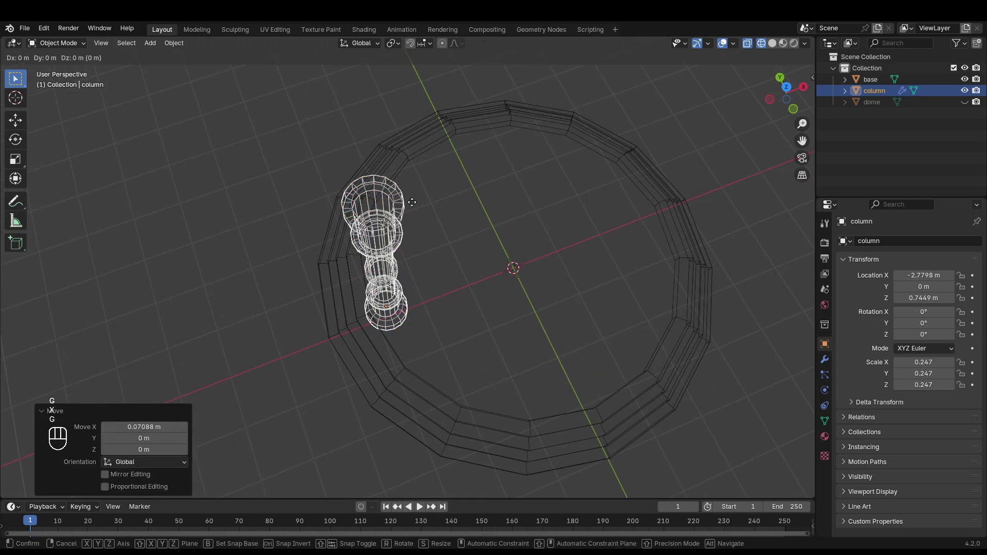
key(x)
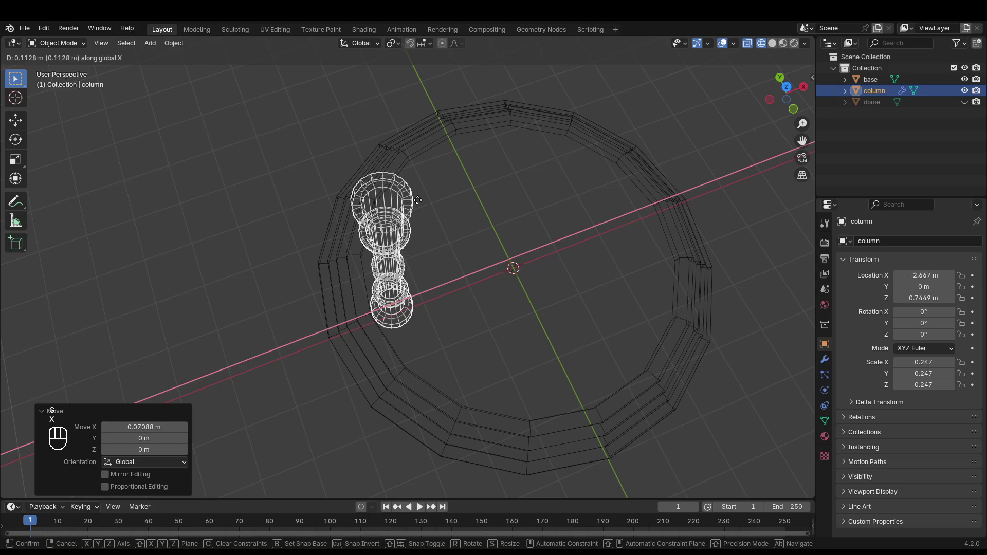
click(421, 208)
middle_drag(422, 210, 431, 215)
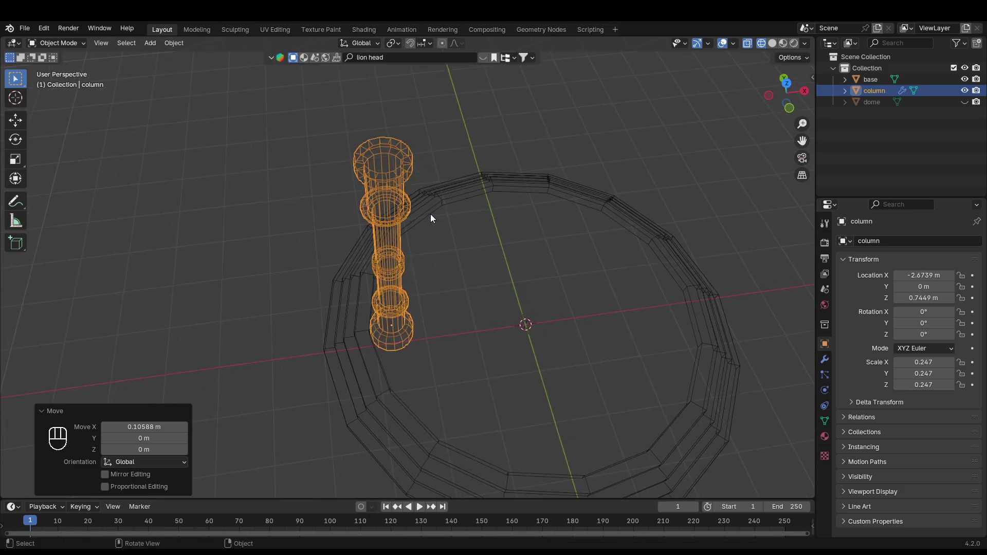
- Return to solid shading, show the dome to check how the column sits beneath it, and hide the dome again
key(shift+z)
mouse_move(466, 270)
middle_down()
mouse_move(406, 215)
mouse_move(286, 212)
mouse_move(483, 217)
mouse_move(477, 227)
middle_up()
click(964, 102)
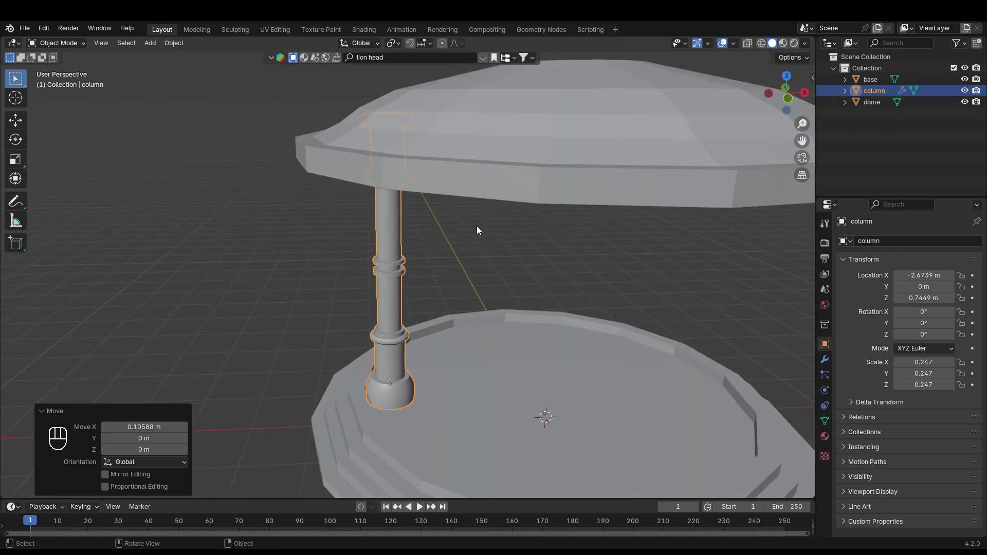
key(KP_7)
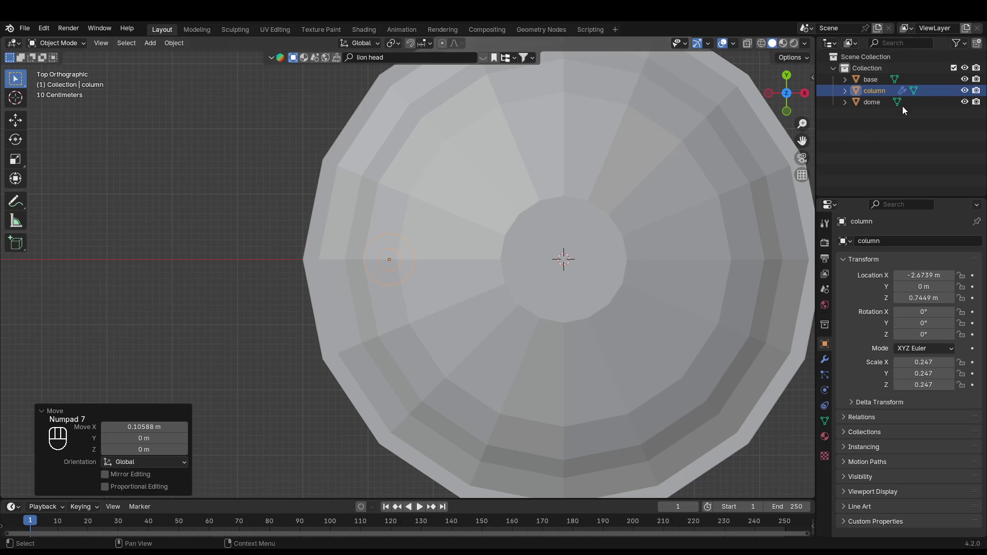
click(964, 102)
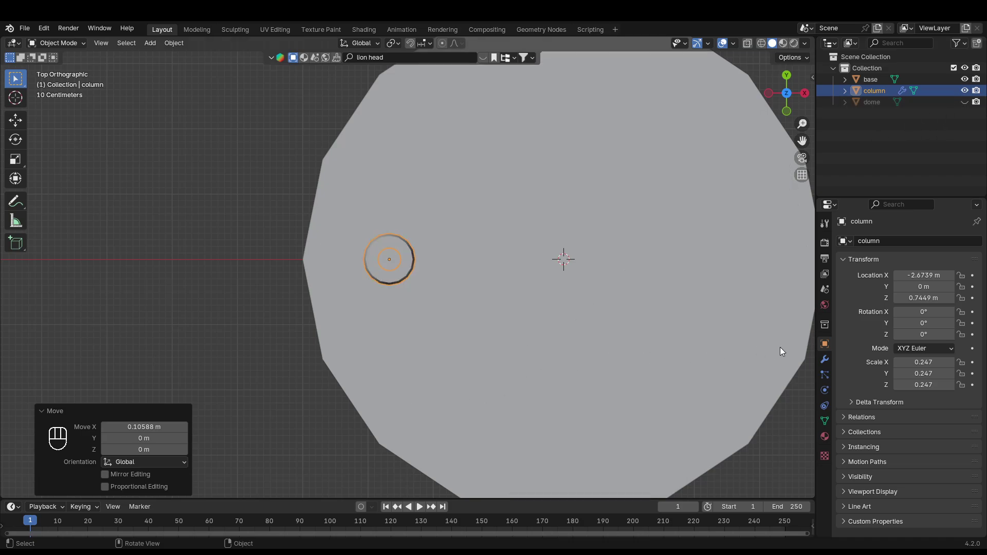
- Remove the Smooth modifier from the column
click(825, 359)
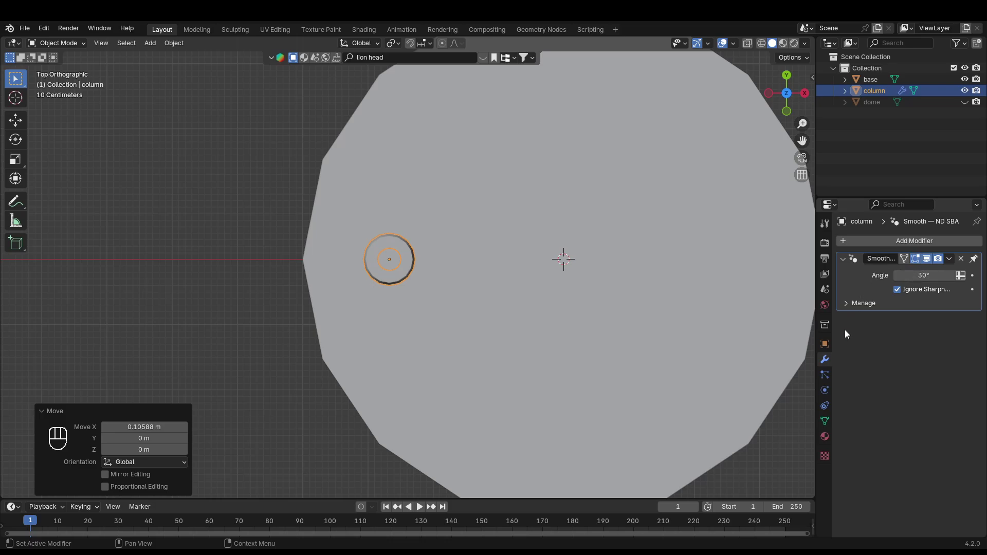
middle_drag(531, 323, 693, 262)
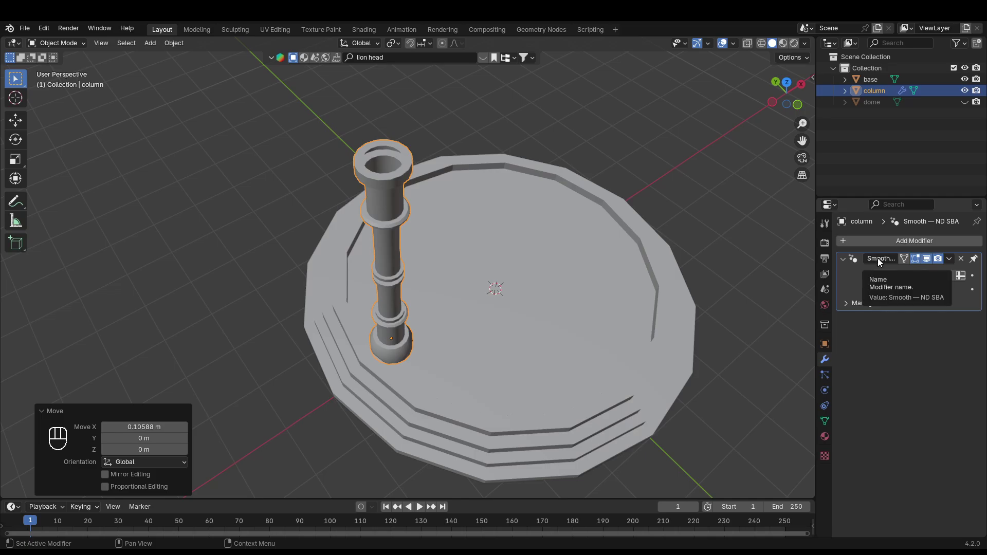
middle_drag(486, 278, 456, 225)
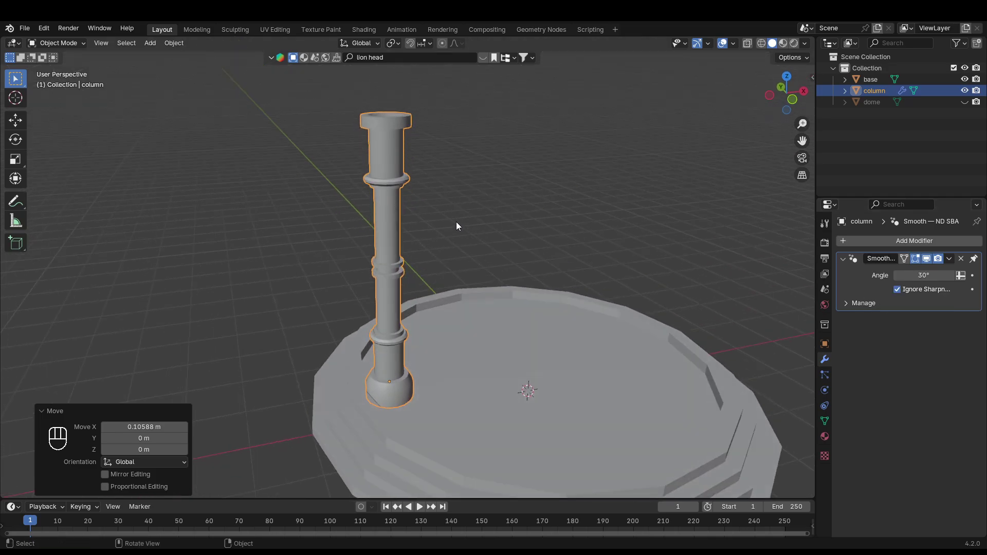
click(961, 259)
middle_drag(618, 243, 522, 236)
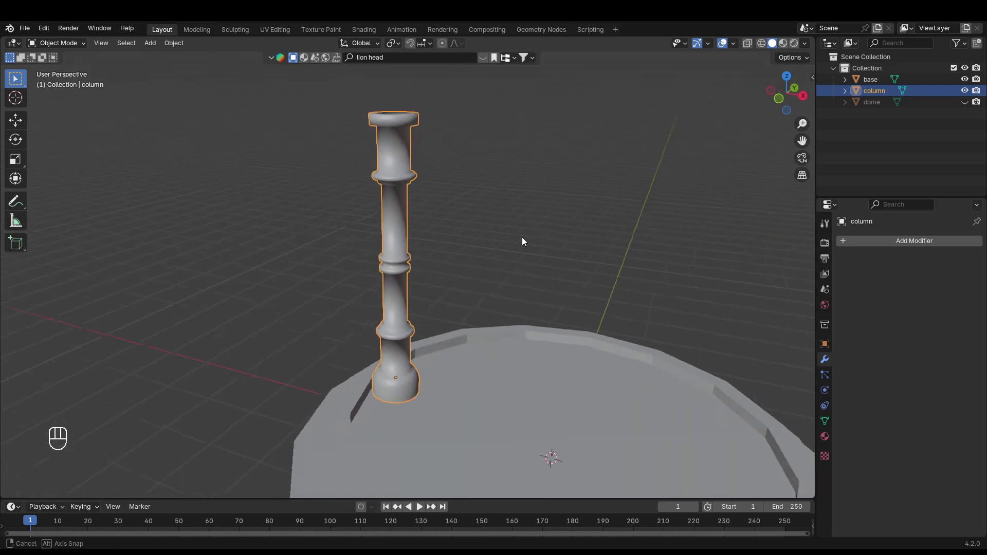
- Shade the column flat and check its faces
right_click(394, 216)
click(381, 235)
middle_drag(382, 238, 476, 236)
key(Tab)
key(Tab)
- Add an Array modifier to the column and set its relative X offset factor to 6.7 to place the copy across the platform
click(906, 239)
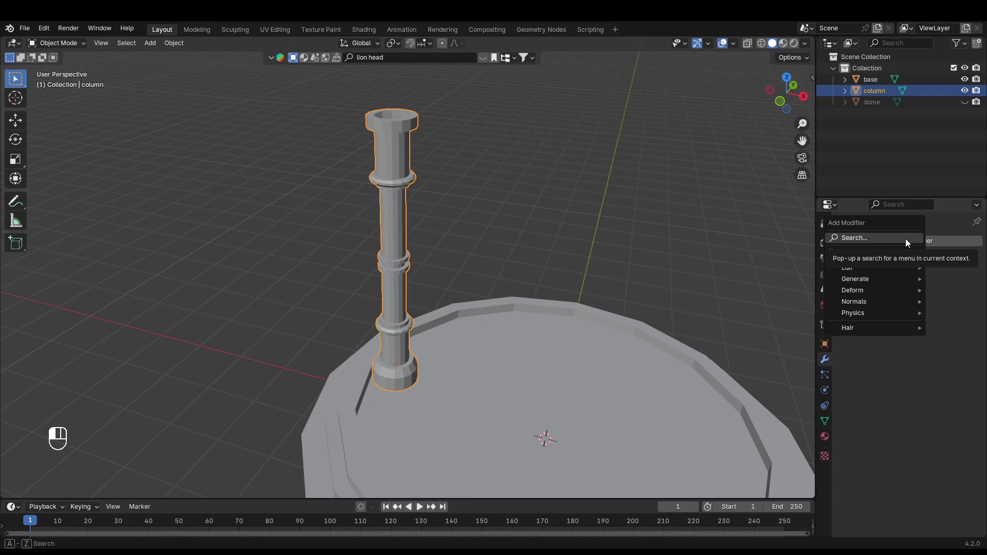
text(arra)
key(Return)
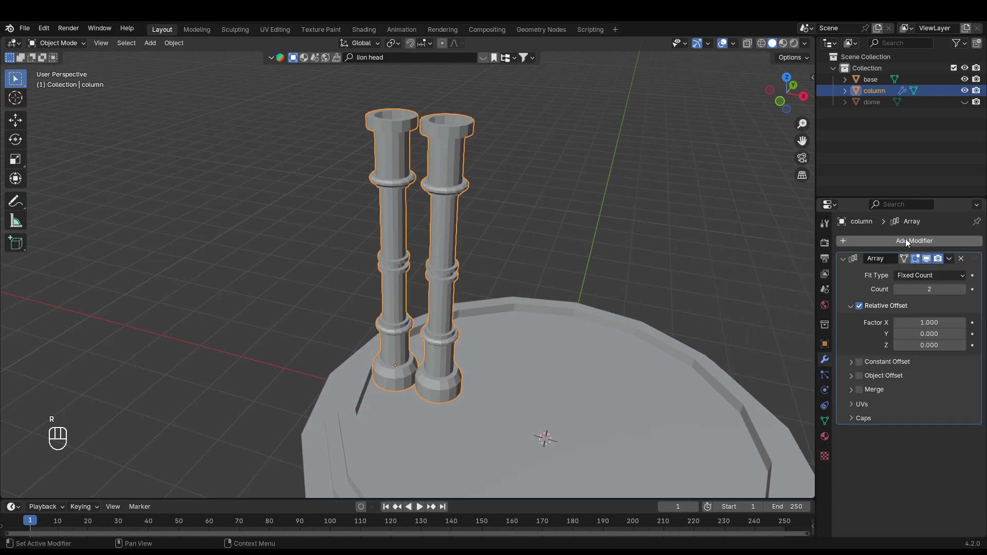
middle_drag(602, 263, 582, 268)
scroll(582, 268, down, 2)
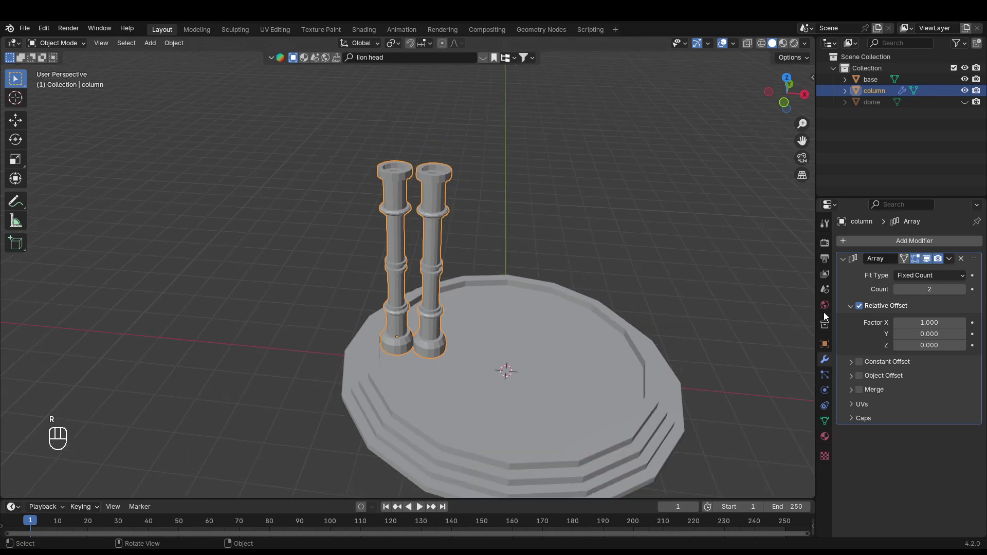
drag(928, 323, 956, 323)
click(927, 322)
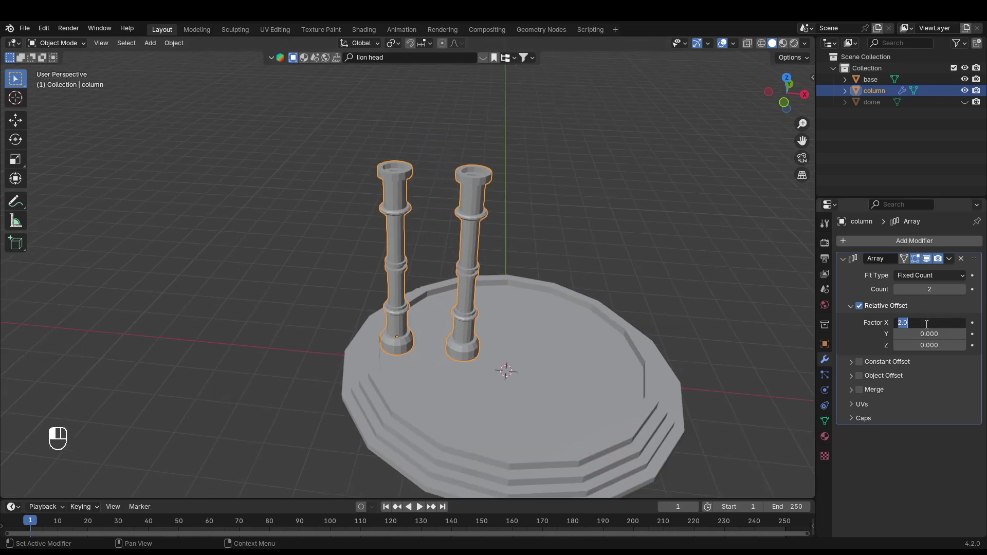
text(4.5)
key(Return)
click(927, 322)
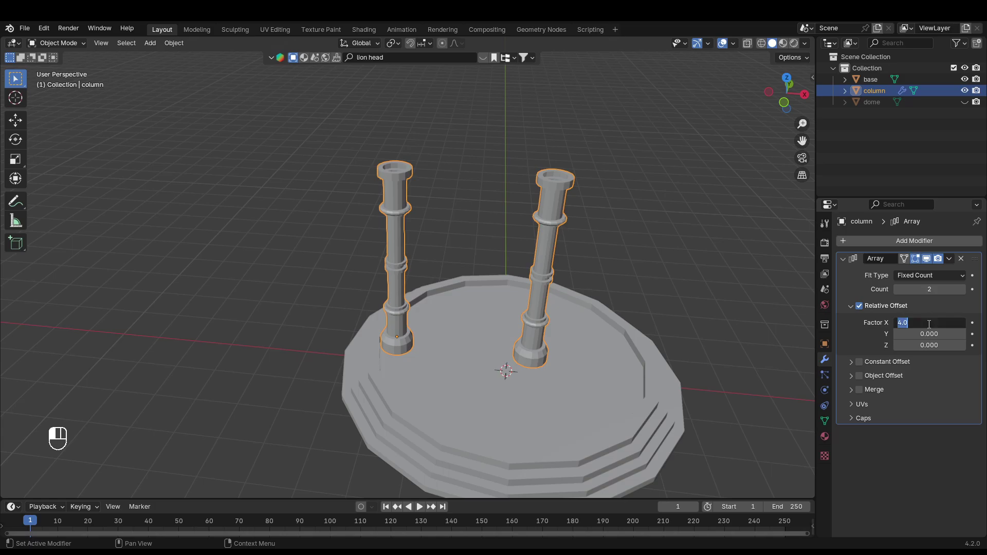
key(Return)
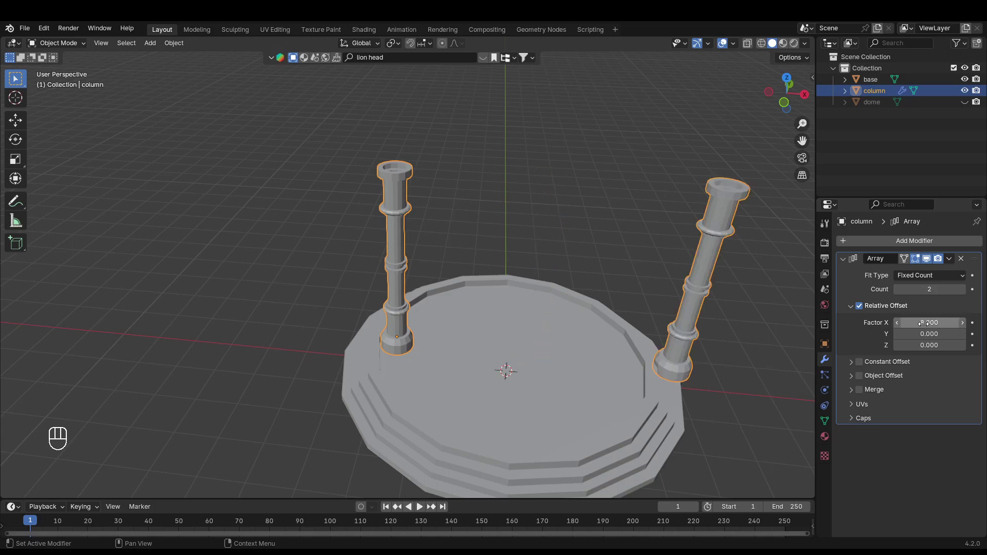
drag(924, 323, 900, 323)
- Inspect the copied column's foot in wireframe and refine the array's relative X offset factor to 6.73
middle_drag(649, 329, 587, 306)
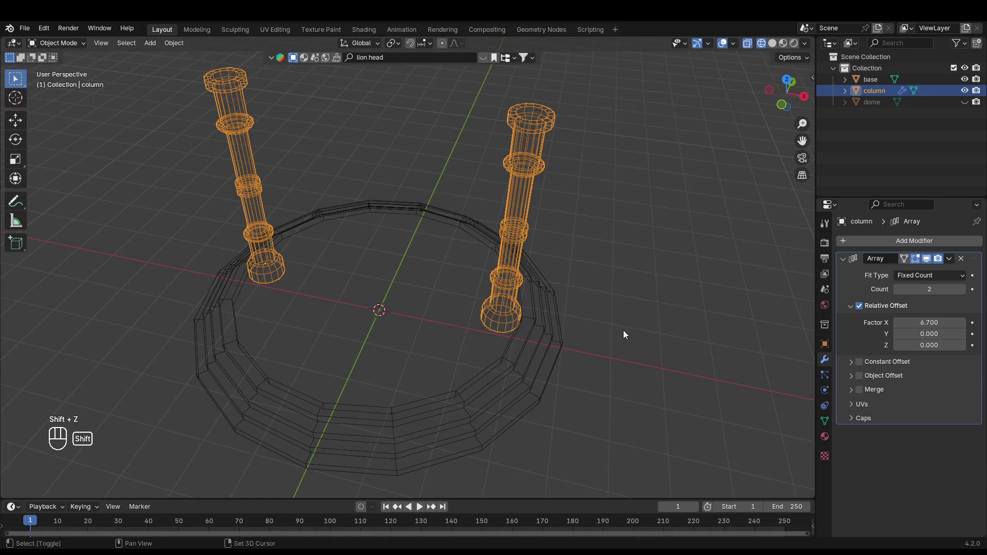
shift+middle_drag(623, 330, 566, 316)
scroll(566, 315, up, 6)
shift+middle_drag(624, 358, 567, 347)
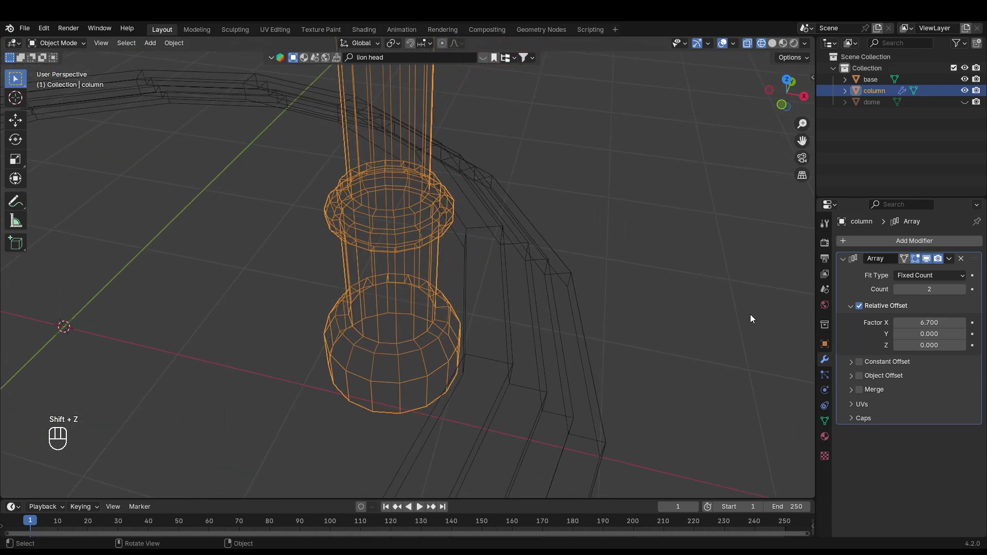
click(962, 323)
click(898, 323)
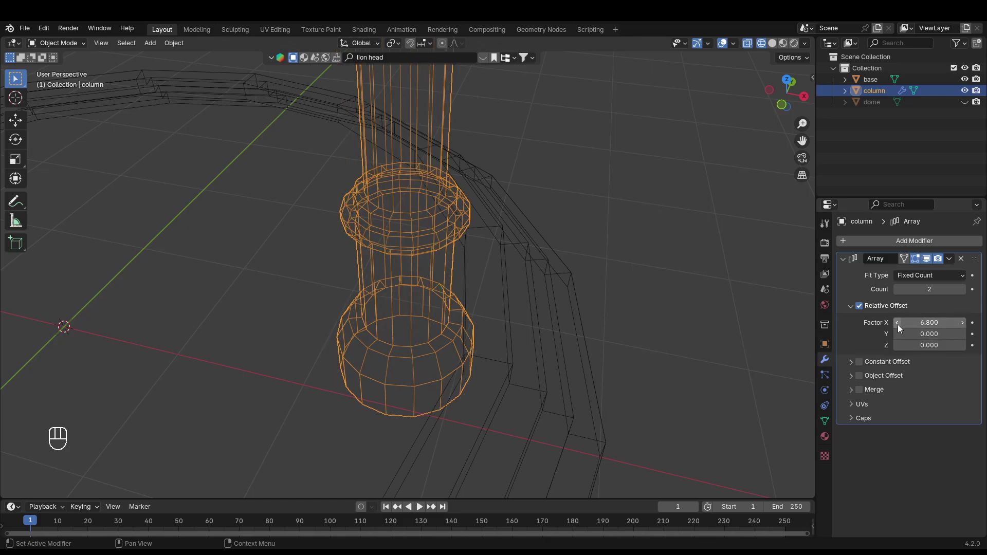
click(943, 323)
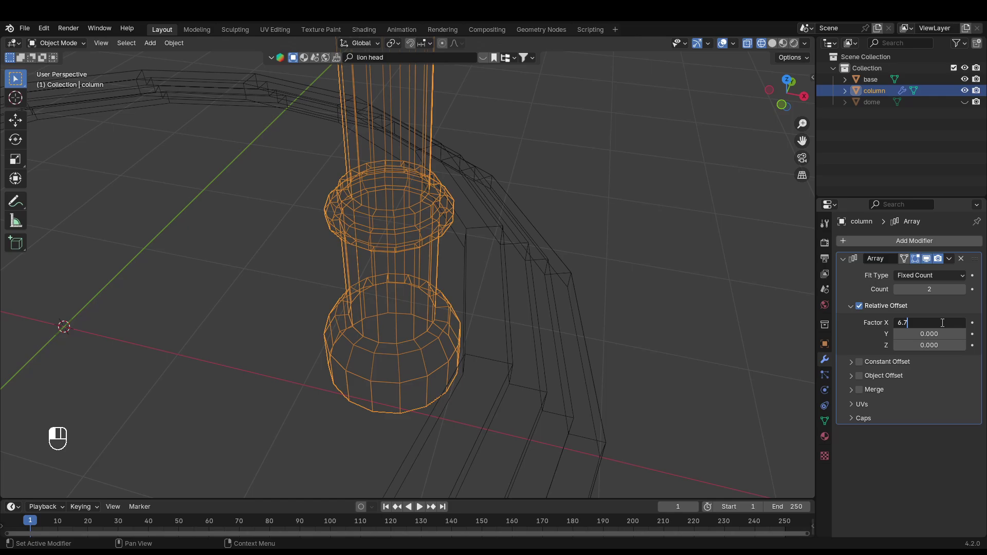
text(6.730)
key(Return)
scroll(494, 303, down, 8)
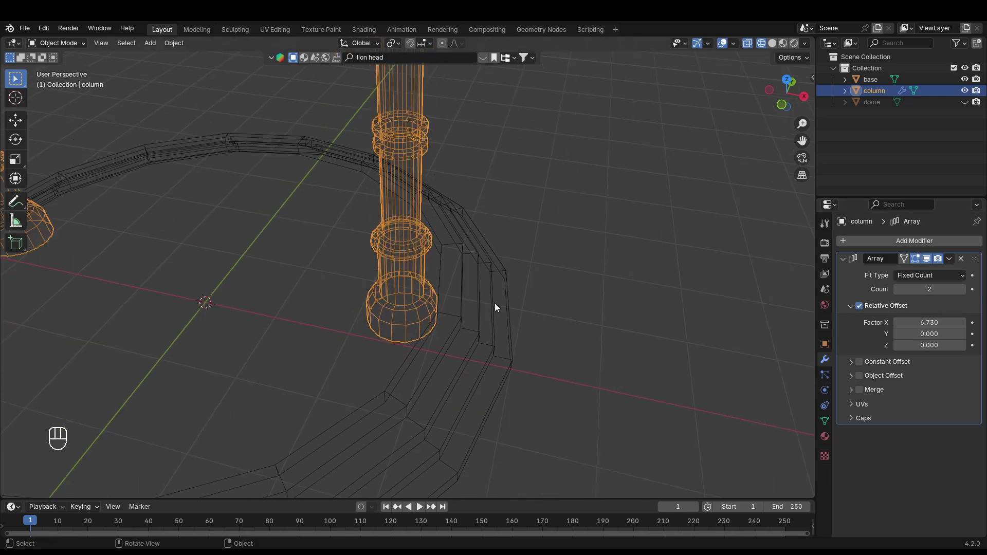
- Apply the Array modifier to the pair of columns
middle_drag(457, 298, 526, 288)
click(949, 261)
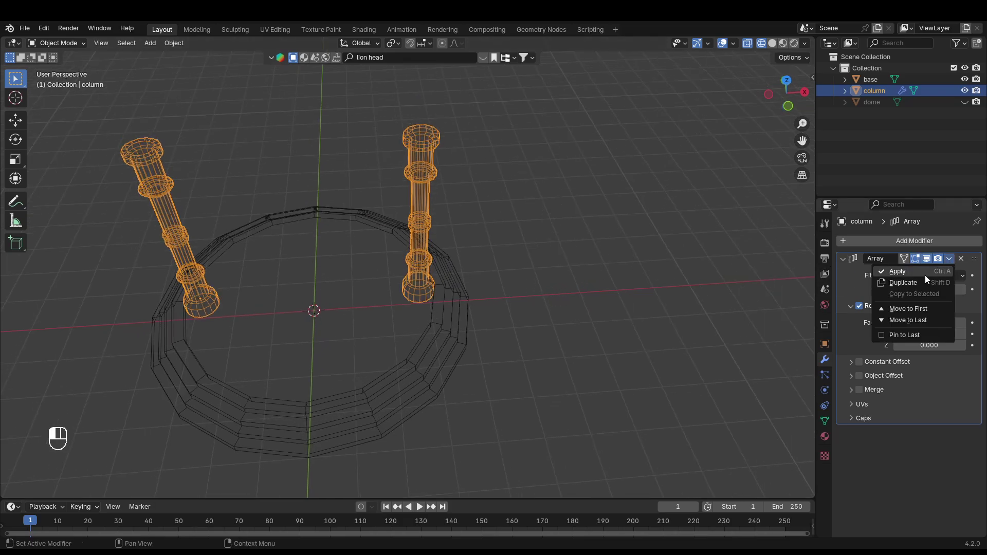
click(924, 274)
- Duplicate the column pair in place and rotate the duplicate 90° about the Z axis
middle_drag(657, 265, 546, 270)
key(shift+d)
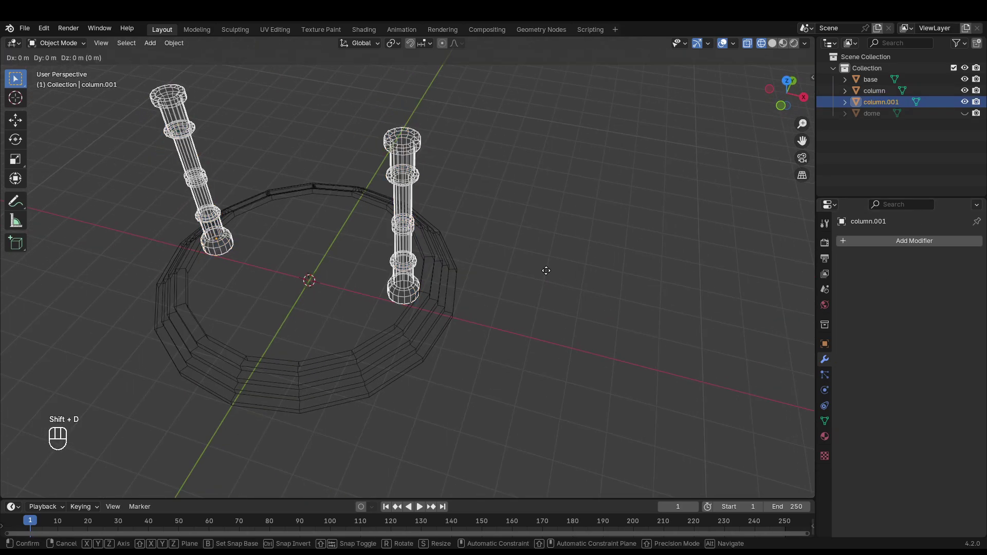
key(Escape)
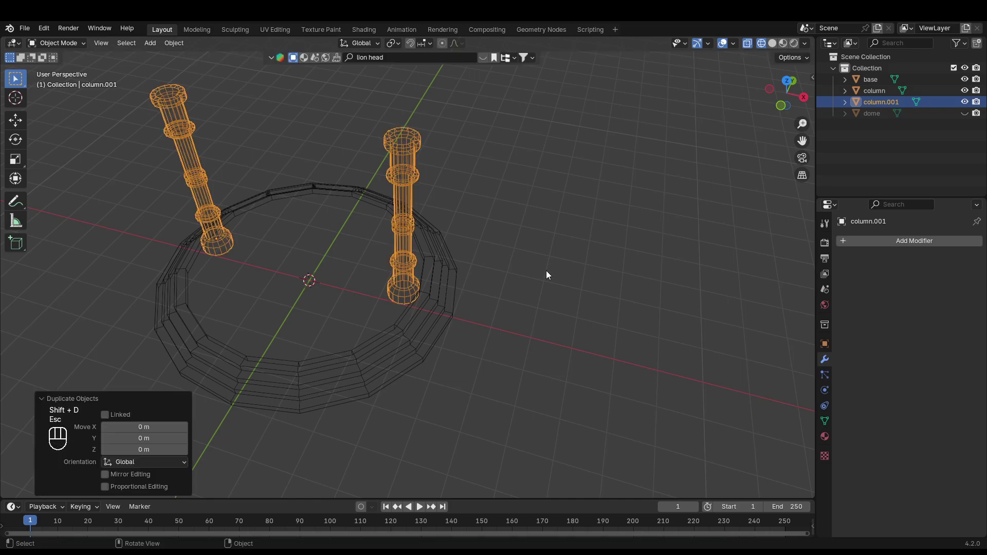
key(r)
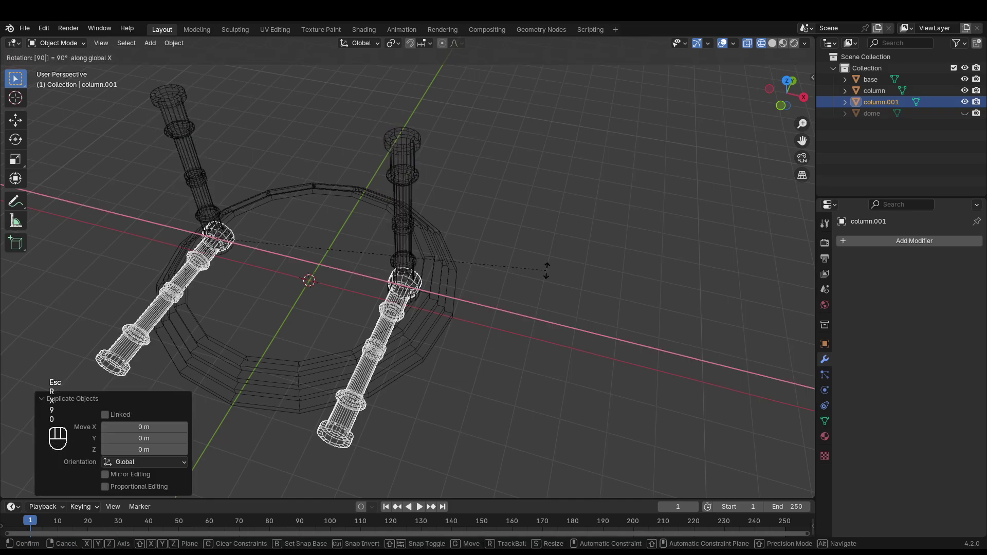
key(y)
key(9)
key(0)
key(z)
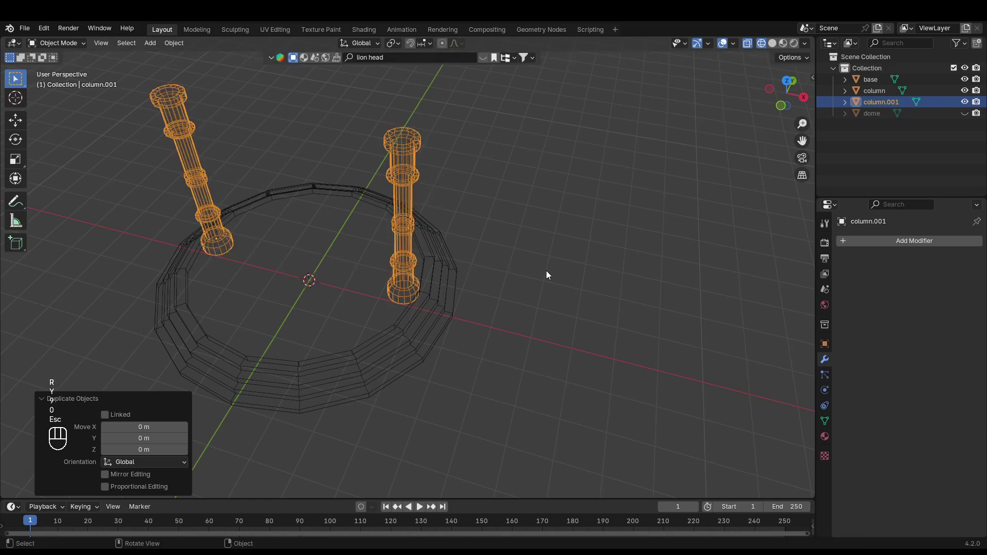
key(Return)
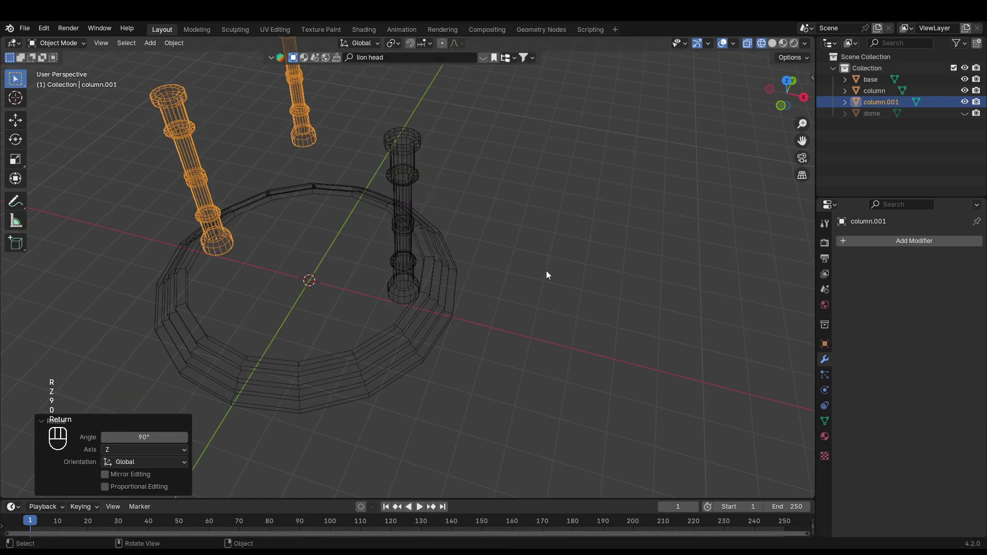
- Centre the rotated pair on the platform in top view, moving it about 2.68 m along X and -2.74 m along Y
shift+middle_drag(279, 164, 391, 214)
key(g)
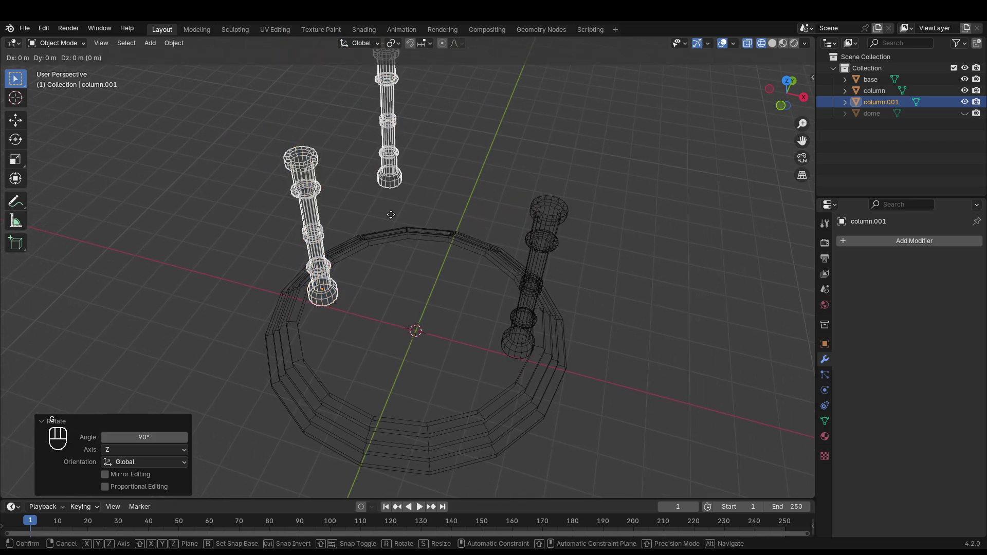
key(Escape)
key(KP_7)
key(g)
key(x)
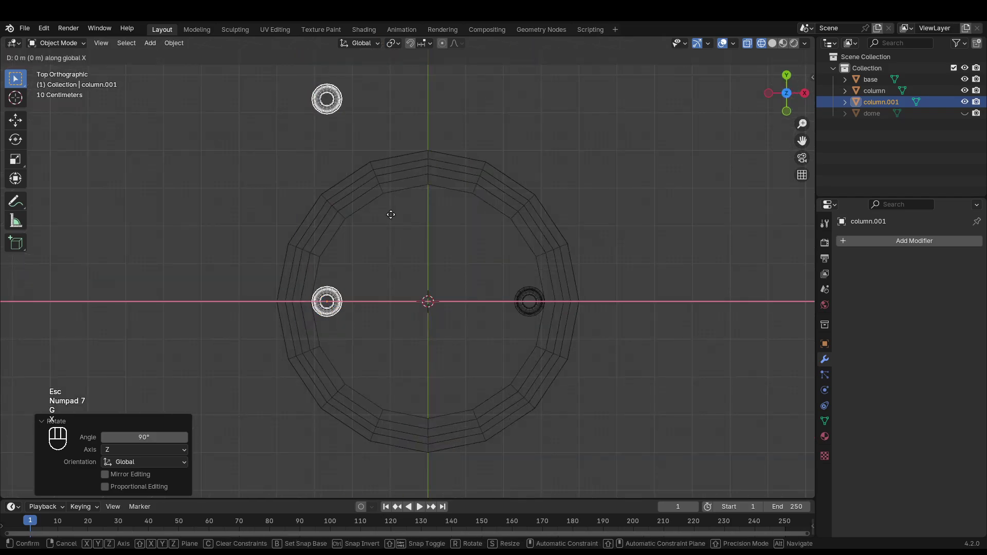
click(489, 214)
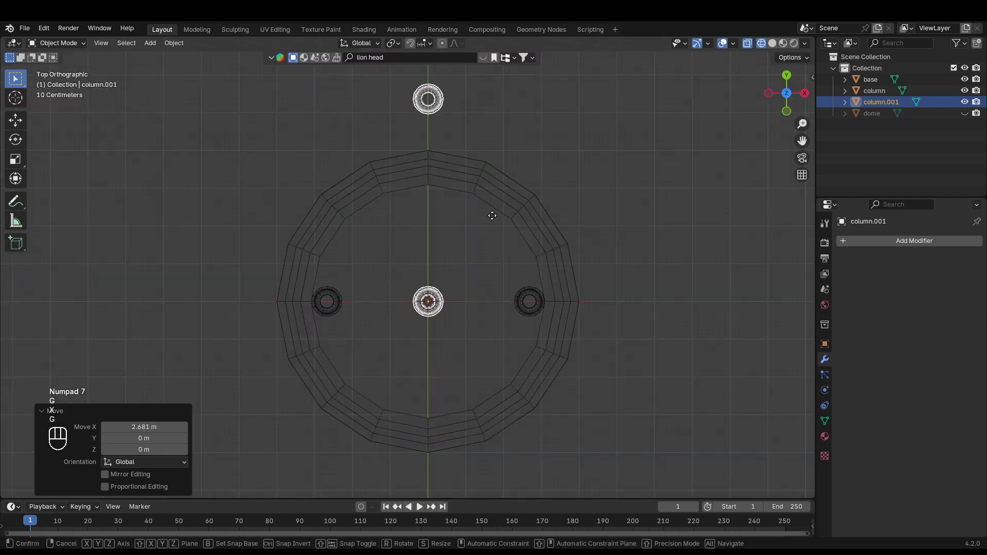
key(g)
key(y)
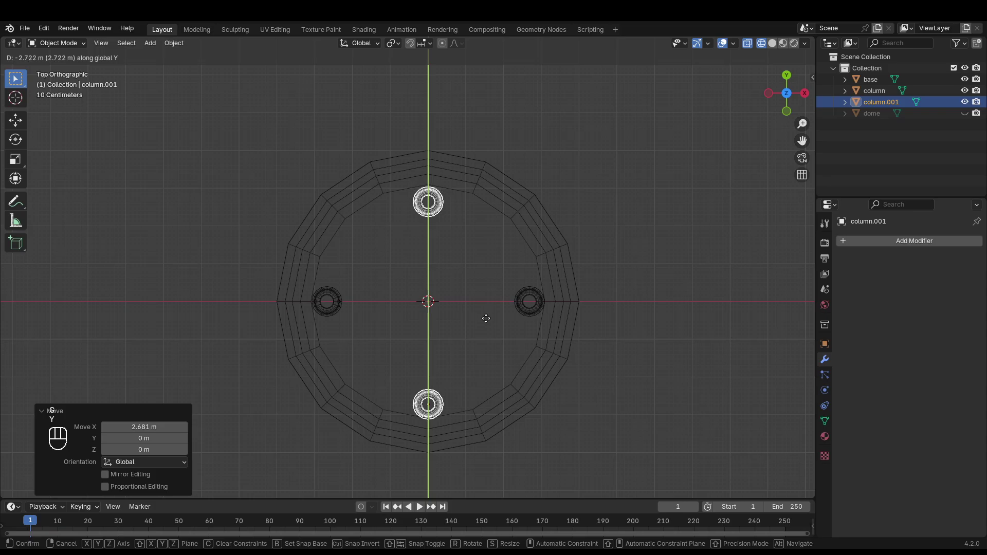
click(486, 319)
- Nudge the rotated column pair about 0.043 m along Y to even out its spacing from the platform's steps
middle_drag(445, 257, 511, 257)
scroll(361, 255, up, 6)
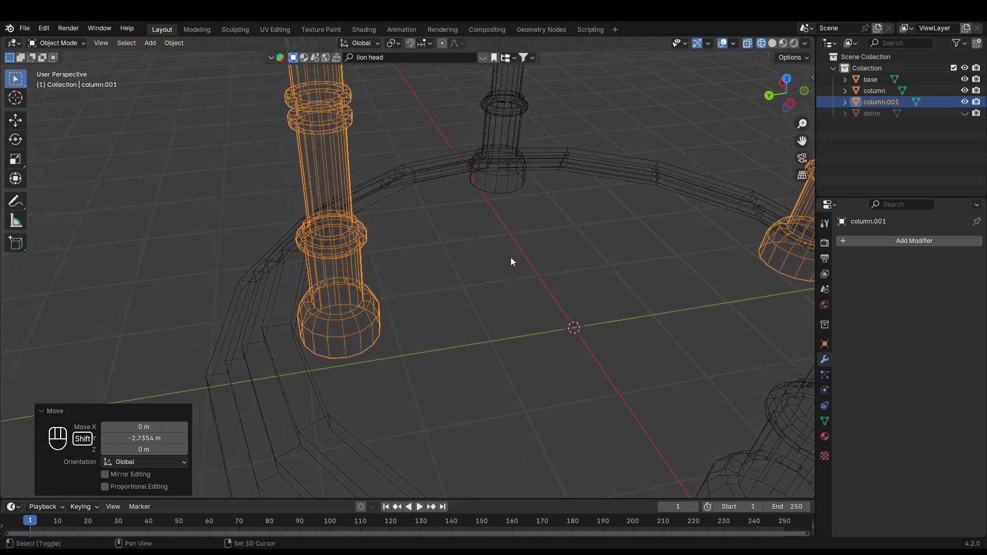
key(g)
key(y)
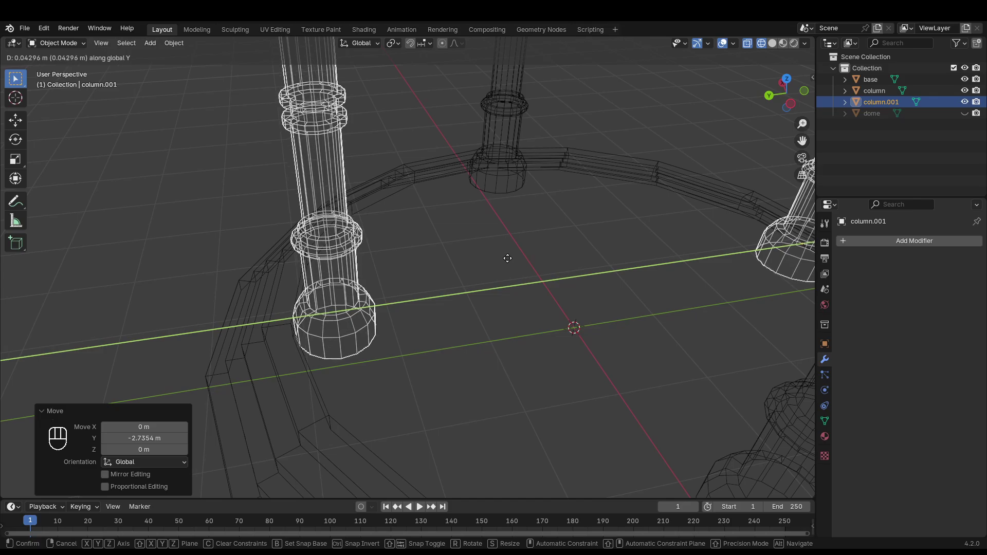
click(509, 258)
- Return to solid shading and show the dome above the four columns
mouse_move(514, 258)
middle_down()
mouse_move(532, 281)
mouse_move(464, 273)
mouse_move(406, 218)
mouse_move(473, 260)
mouse_move(582, 279)
middle_up()
key(shift+z)
scroll(590, 260, down, 4)
click(964, 114)
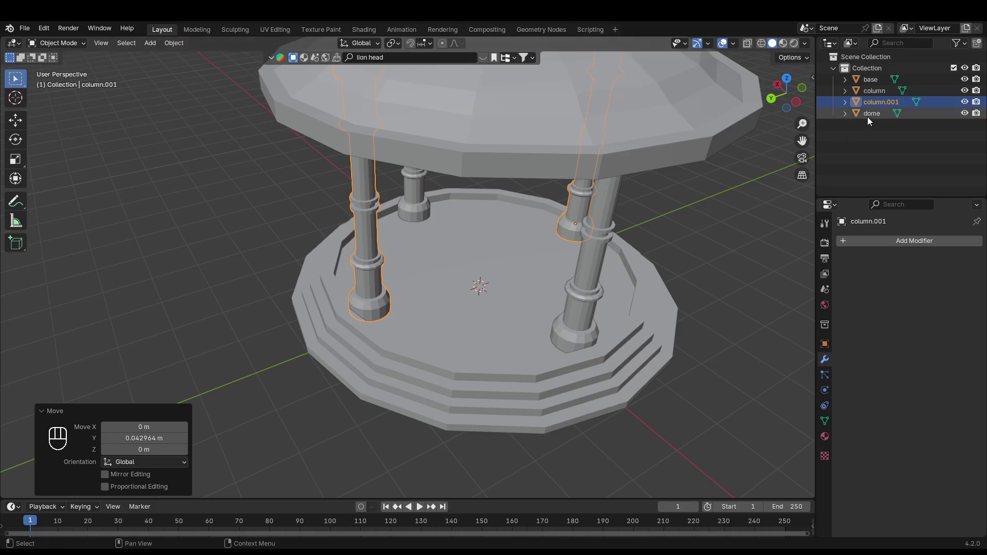
- Join both column pairs into a single object, deselect it, and view the whole pavilion
shift+click(877, 92)
middle_drag(707, 230, 682, 205)
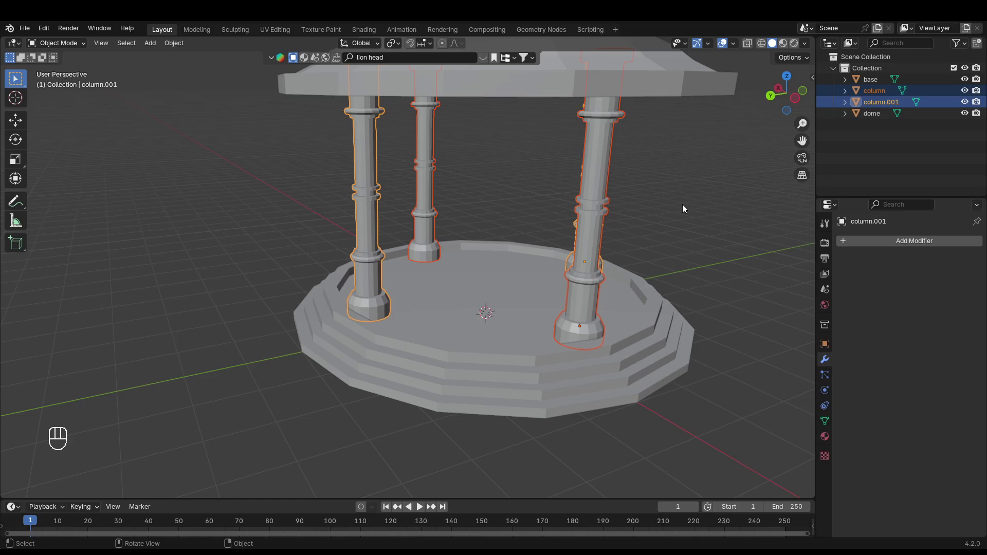
key(ctrl+j)
click(683, 205)
middle_drag(648, 224, 536, 240)
scroll(578, 222, down, 6)
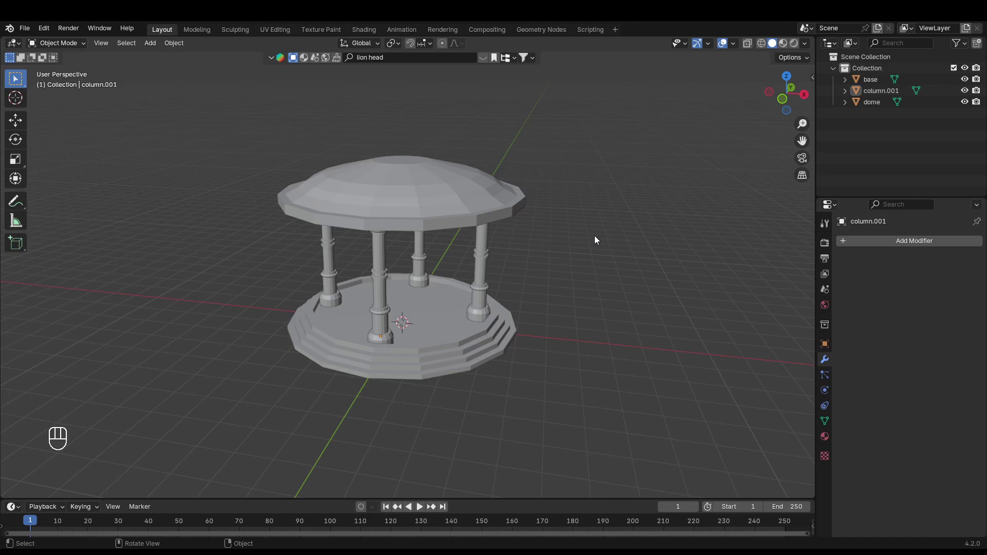
- Hide the joined columns and the dome so that only the stepped base stays displayed
middle_drag(595, 238, 543, 267)
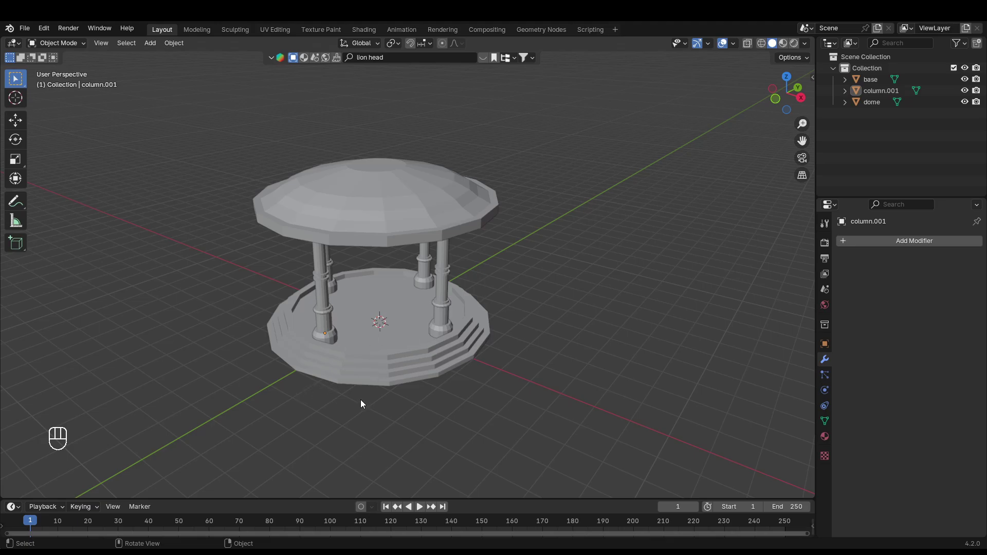
middle_drag(361, 404, 400, 386)
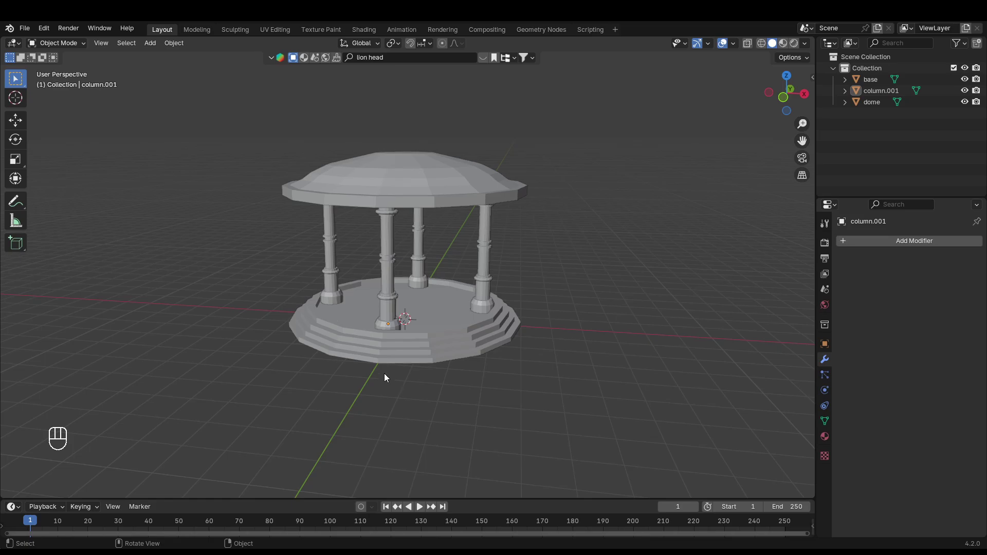
middle_drag(680, 209, 639, 231)
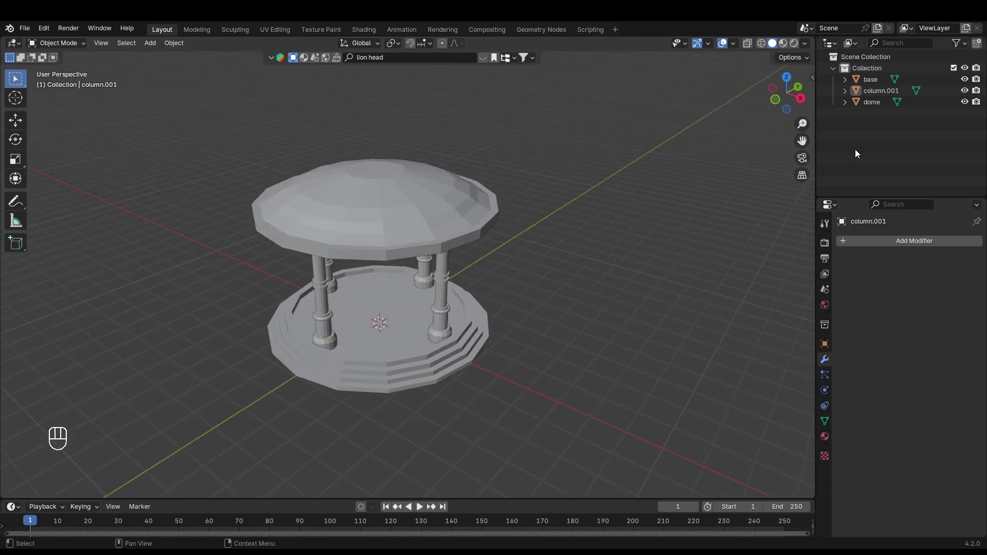
middle_drag(534, 215, 539, 235)
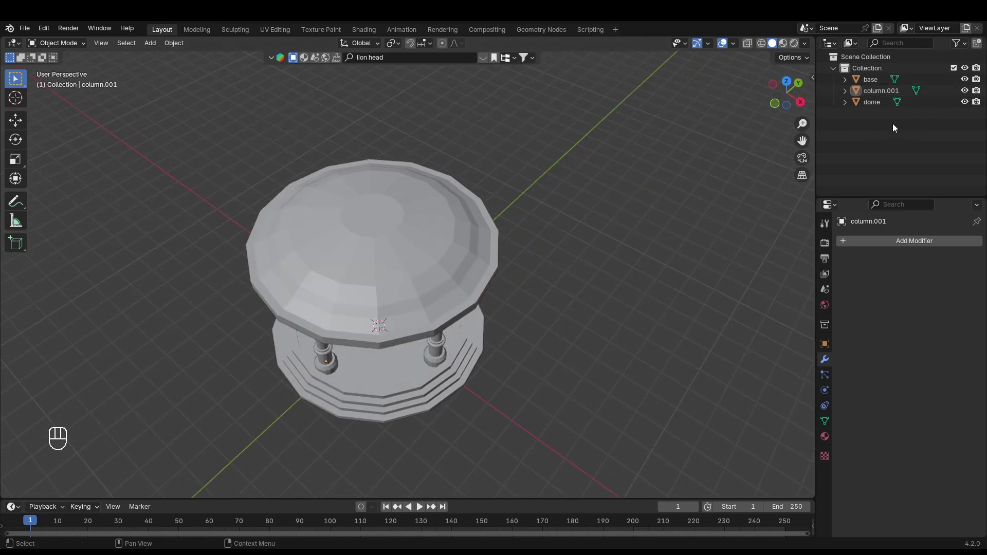
click(965, 90)
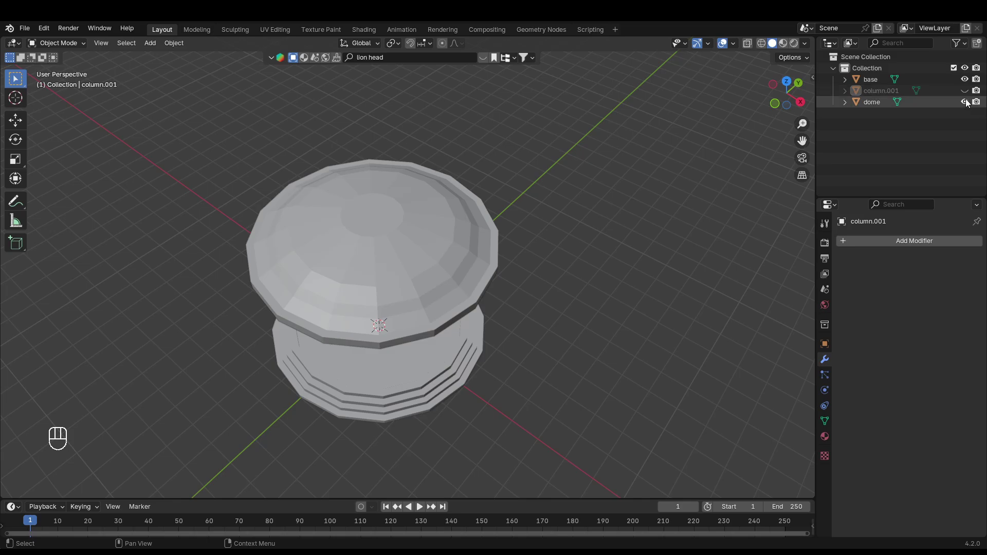
click(965, 102)
- Add a 16-vertex mesh circle at the platform's centre and set its X and Z scale to 4
middle_drag(440, 236, 549, 214)
key(shift+a)
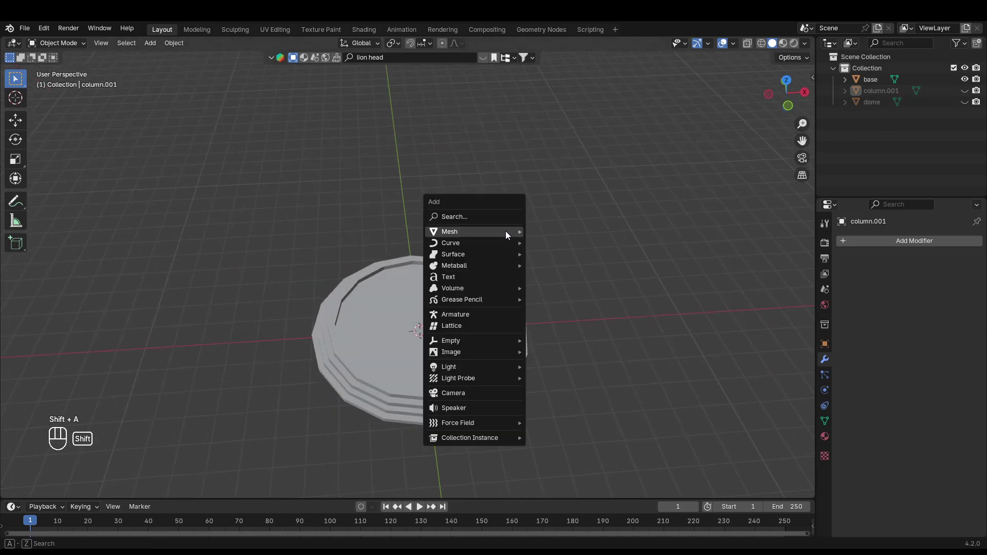
mouse_move(506, 233)
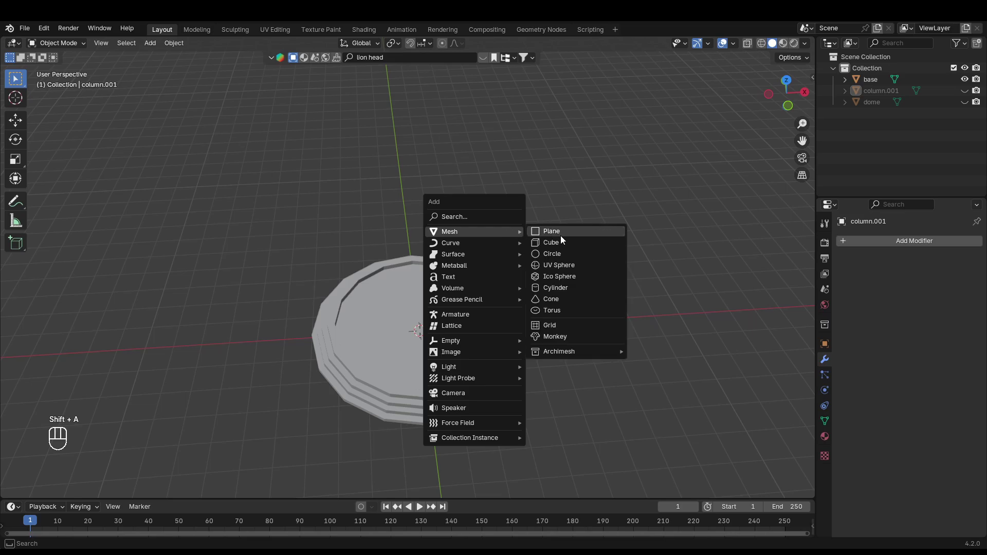
click(559, 254)
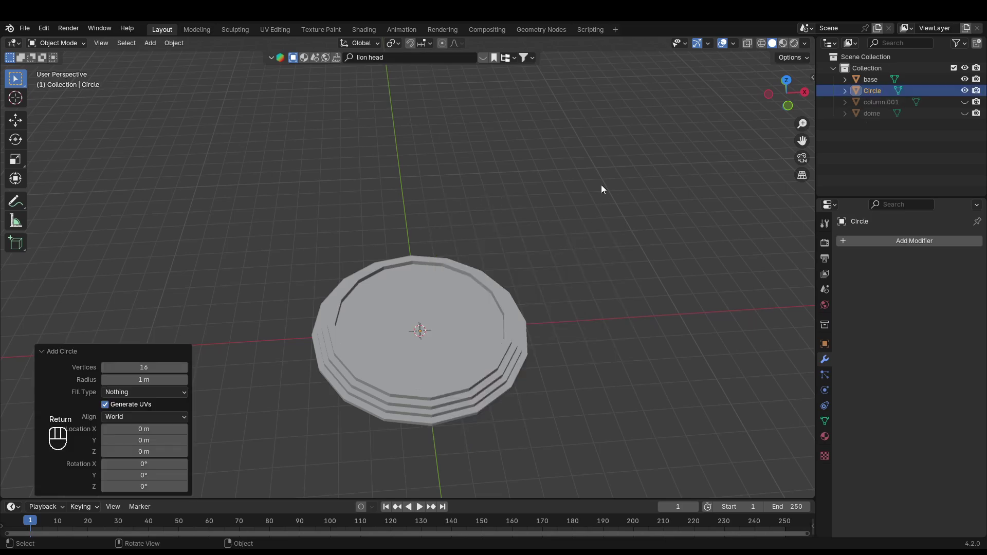
key(s)
key(Return)
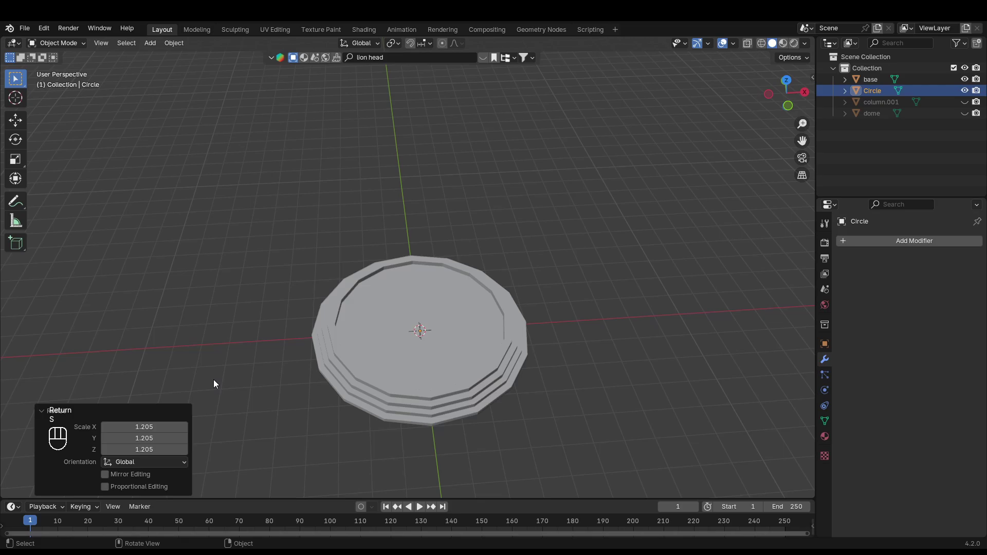
click(149, 427)
text(4)
key(Return)
click(150, 449)
text(4)
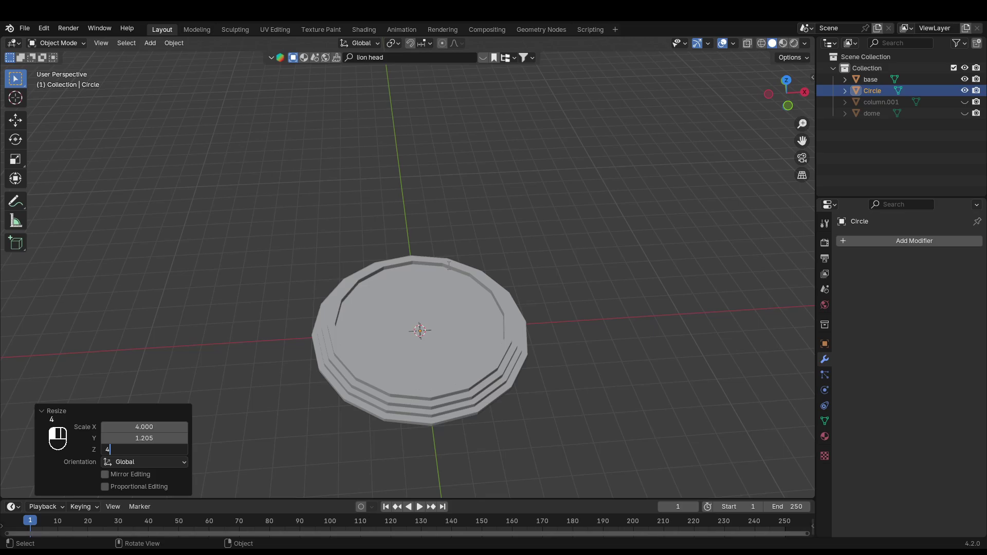
key(Return)
- Try raising the circle about 2.70 m along Z above the platform and undo that move
key(g)
key(z)
click(463, 218)
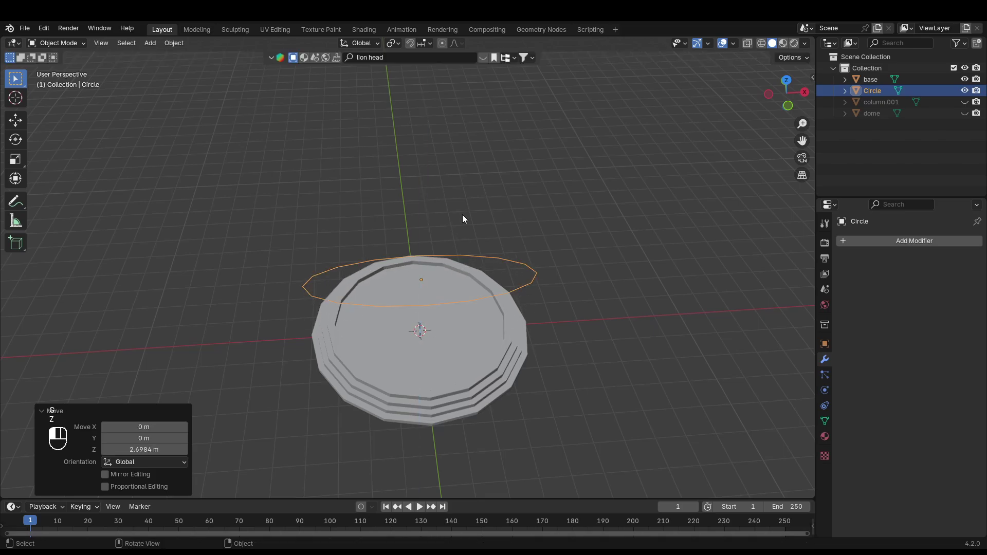
middle_drag(463, 216, 561, 210)
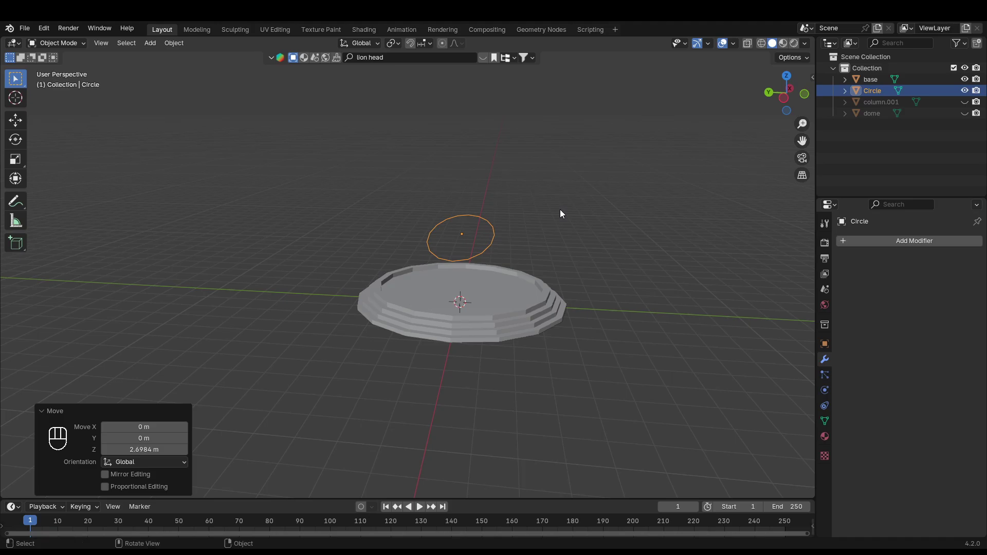
key(ctrl+z)
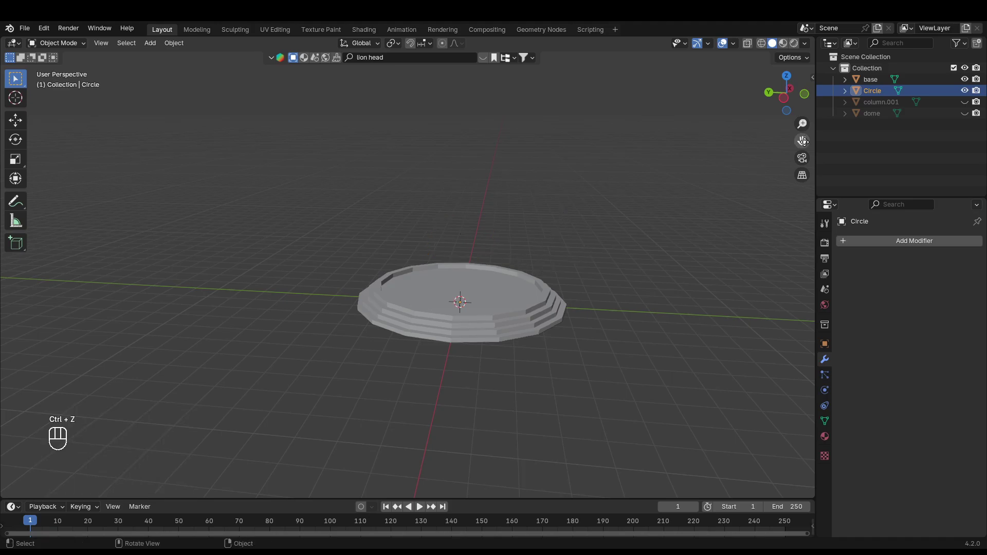
- Hide the base and scale the circle by 4 along Y only
click(965, 79)
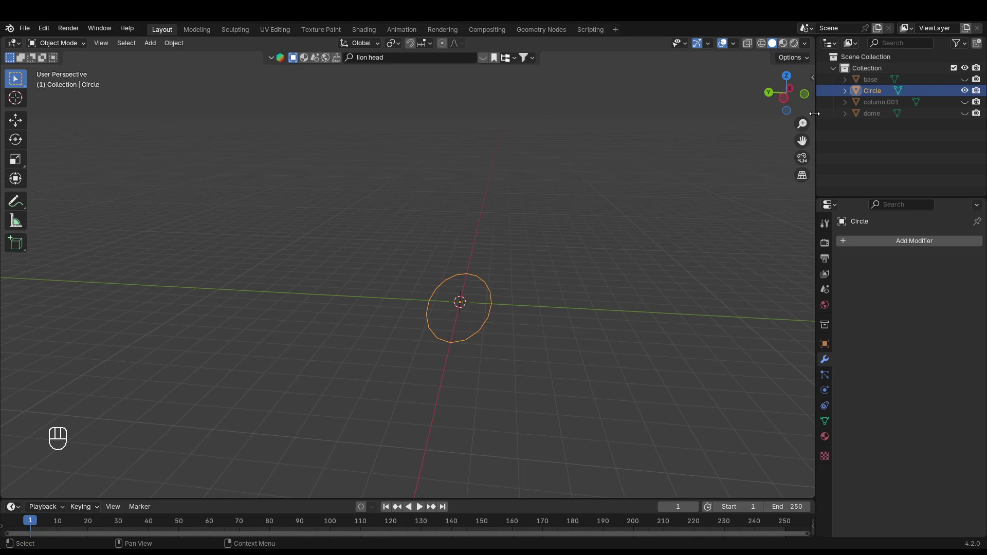
middle_drag(632, 201, 660, 183)
key(s)
key(y)
key(4)
key(Return)
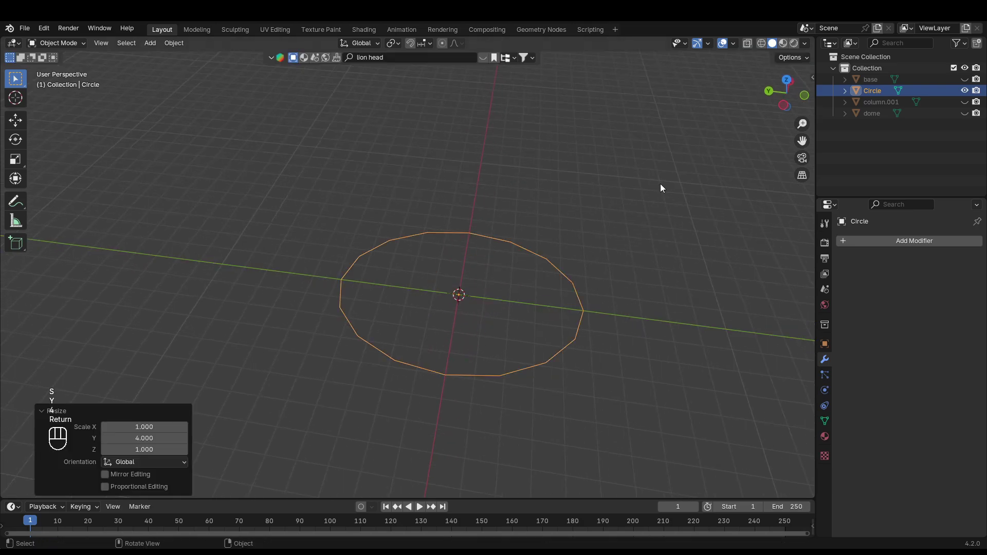
- Delete the unevenly scaled circle from the scene
middle_drag(609, 165, 486, 222)
key(x)
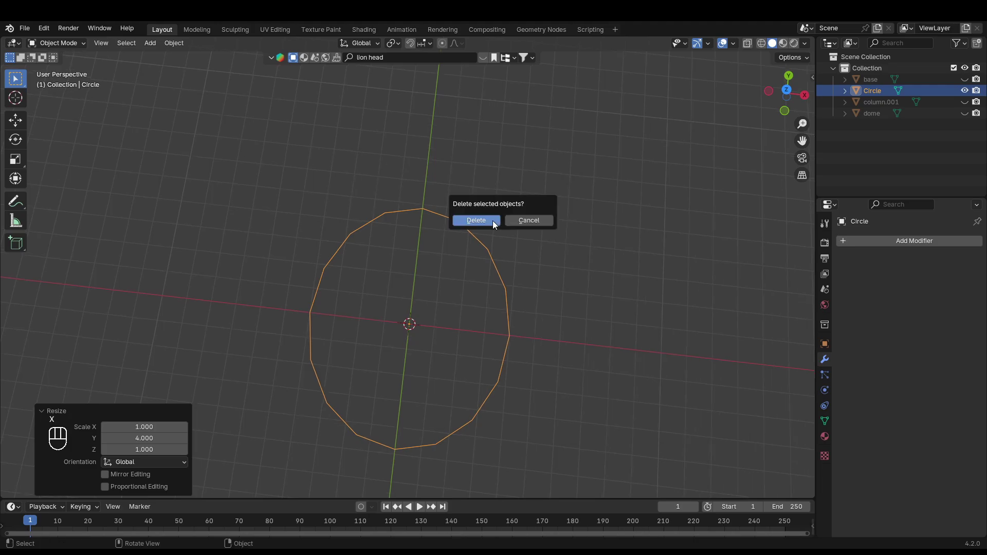
click(476, 220)
- Add a new 16-vertex mesh circle at the origin and set its X, Y and Z scale to 4
key(shift+a)
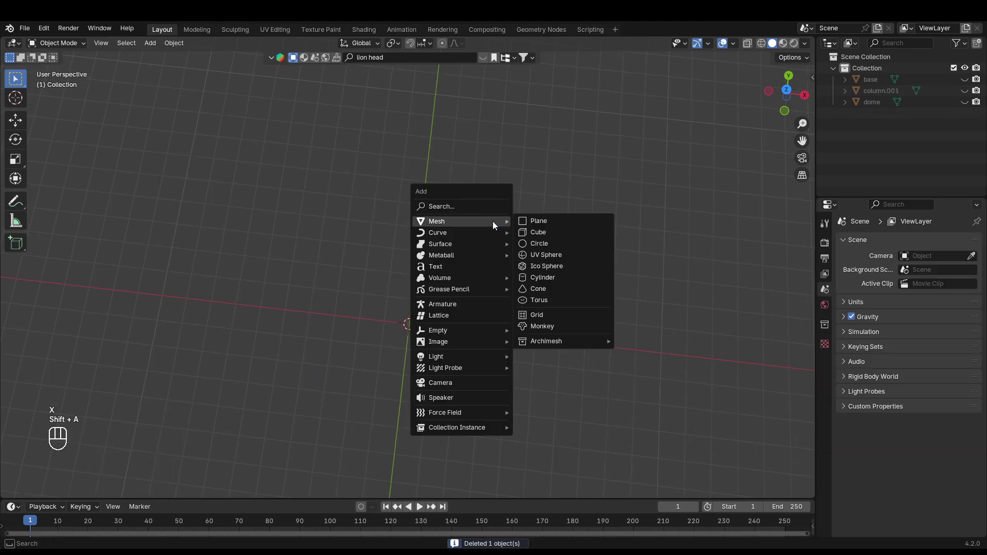
click(547, 244)
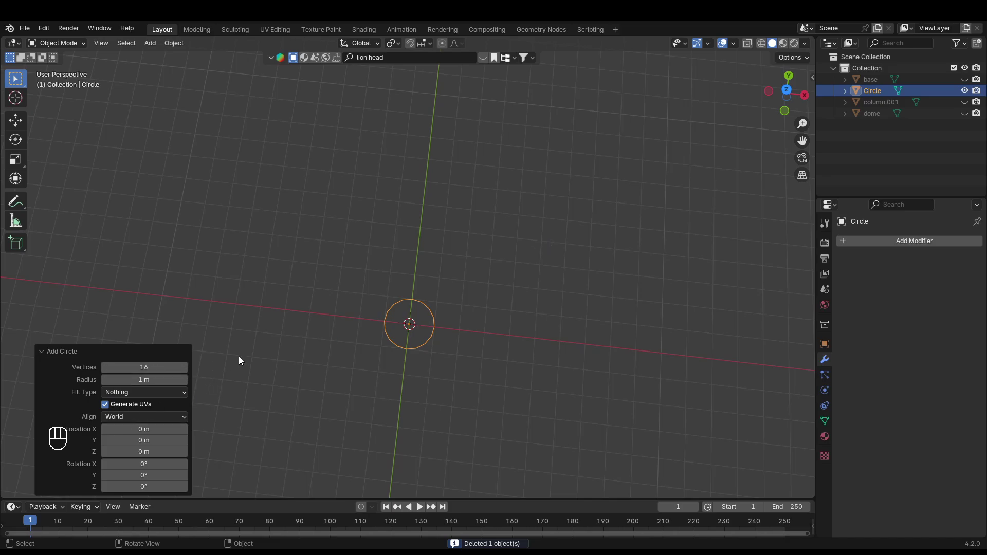
key(s)
click(391, 320)
click(149, 427)
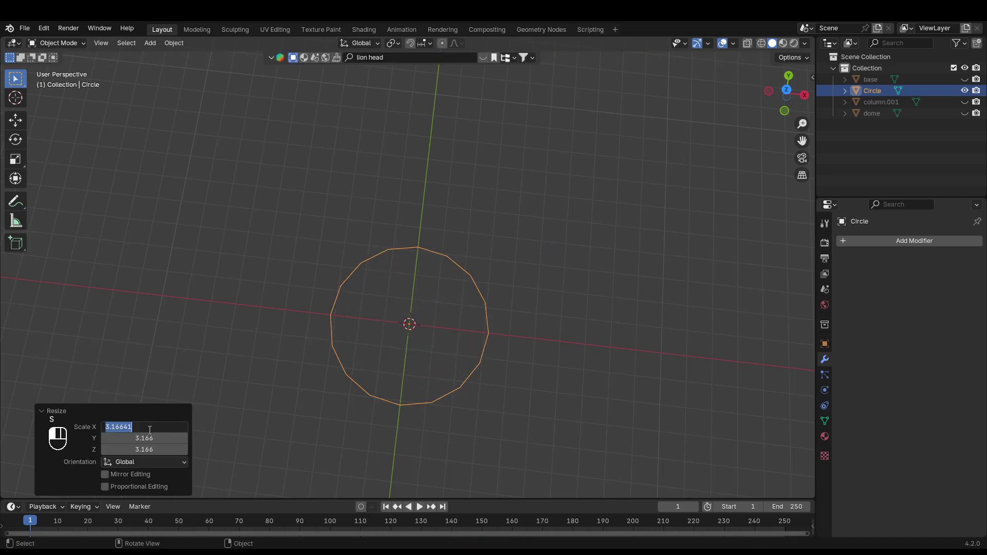
text(4)
click(146, 438)
click(142, 447)
text(4)
key(Return)
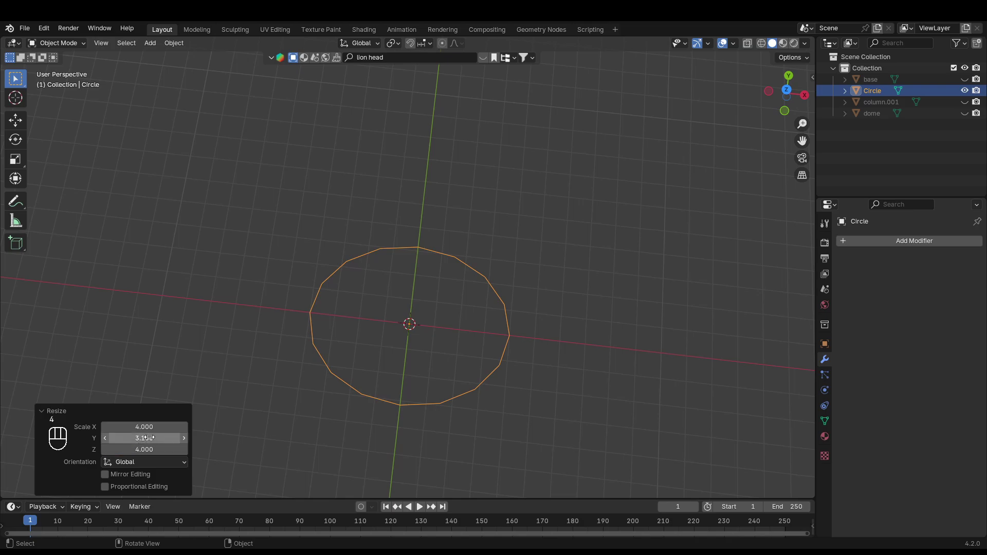
click(149, 437)
text(4)
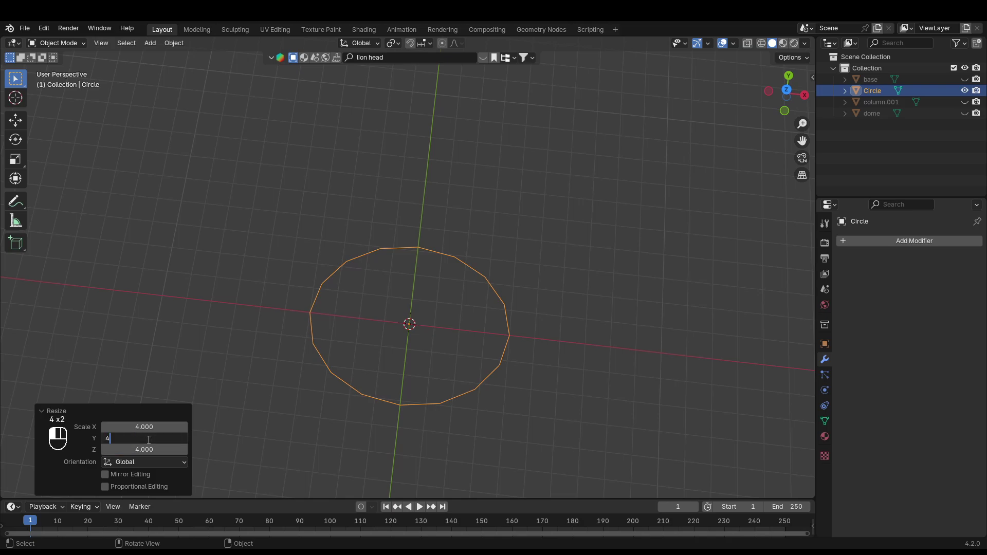
key(Return)
click(556, 329)
- Enter the circle's edit mode, show the base again, and raise the circle about 1.80 m along Z
middle_drag(556, 329, 544, 316)
key(Tab)
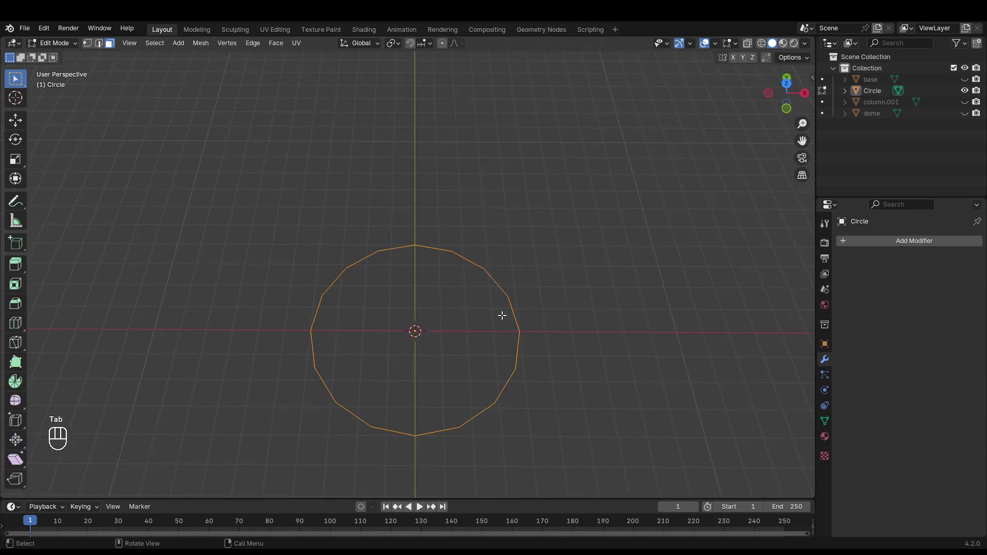
click(965, 79)
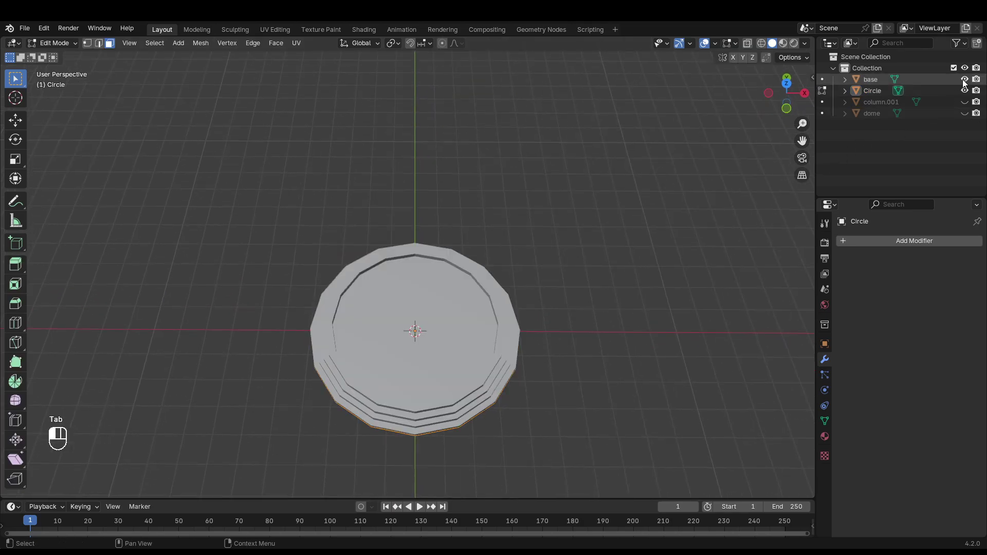
middle_drag(591, 280, 573, 275)
key(g)
key(z)
click(579, 242)
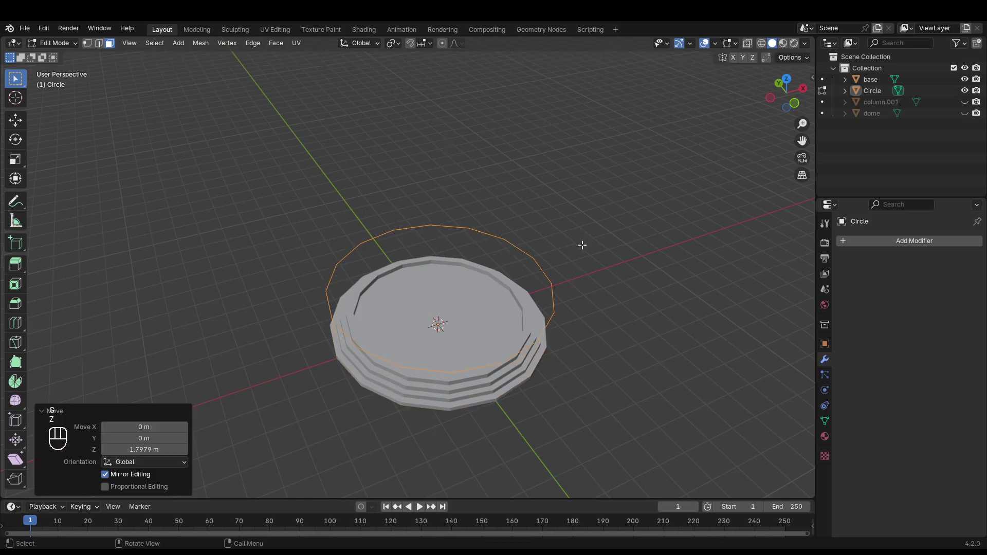
- In wireframe top view, scale the circle to about 0.84 so it lies between the platform's inner step edges
mouse_move(580, 242)
middle_down()
mouse_move(534, 298)
mouse_move(542, 275)
mouse_move(557, 273)
middle_up()
key(KP_7)
key(shift+z)
key(s)
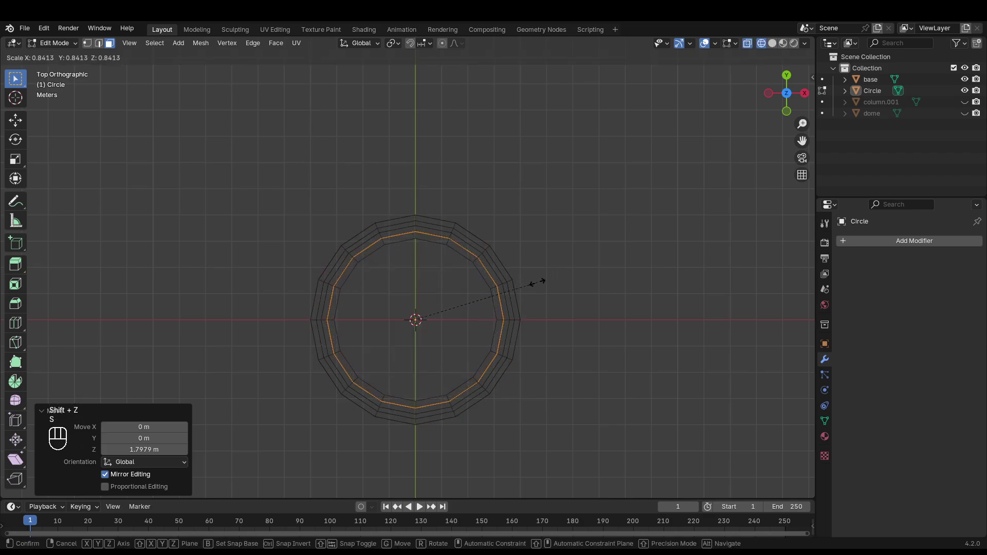
click(543, 281)
- Return to solid shading and switch the circle's edit mode to vertex selection
mouse_move(525, 289)
middle_down()
mouse_move(575, 199)
mouse_move(565, 232)
mouse_move(473, 269)
mouse_move(533, 249)
mouse_move(544, 261)
mouse_move(531, 279)
mouse_move(542, 284)
mouse_move(588, 254)
mouse_move(555, 273)
mouse_move(508, 280)
mouse_move(539, 287)
middle_up()
key(shift+z)
key(Tab)
key(Tab)
key(1)
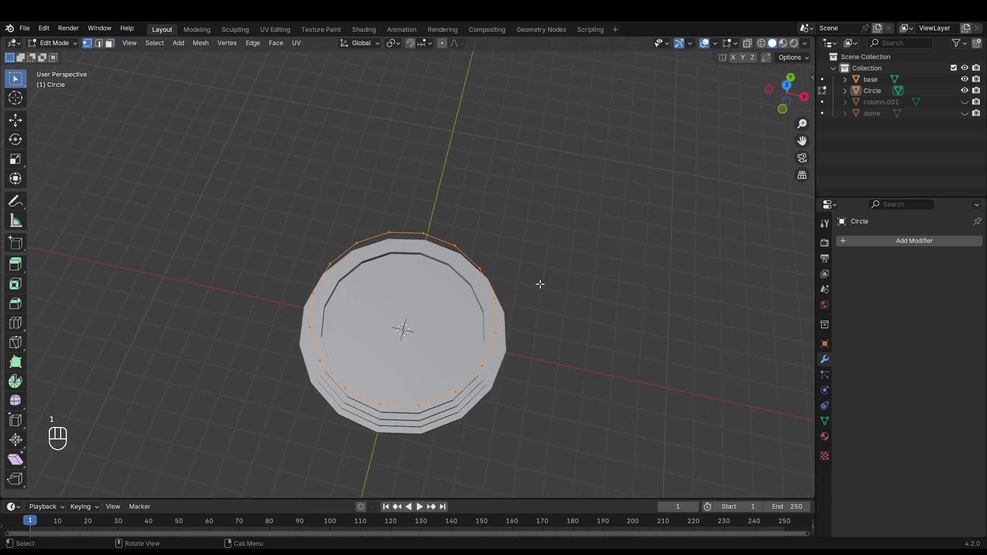
key(e)
key(s)
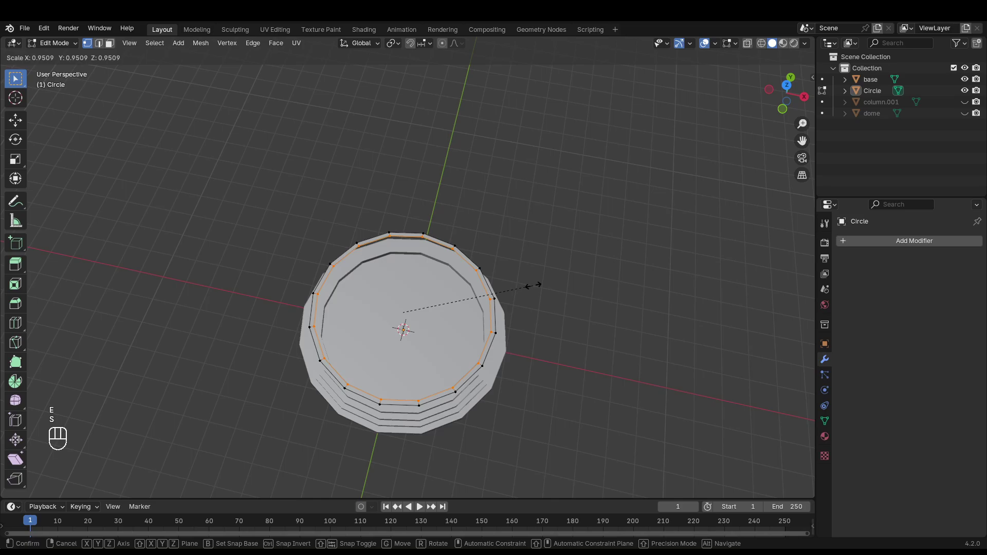
key(Escape)
- Select all of the circle's vertices and merge the duplicates by distance
key(KP_7)
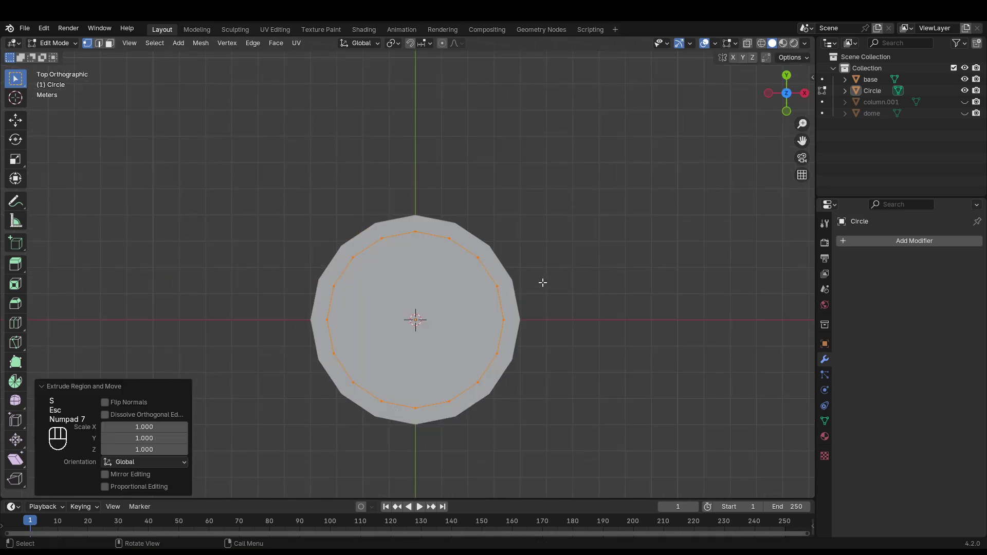
key(a)
key(m)
click(509, 320)
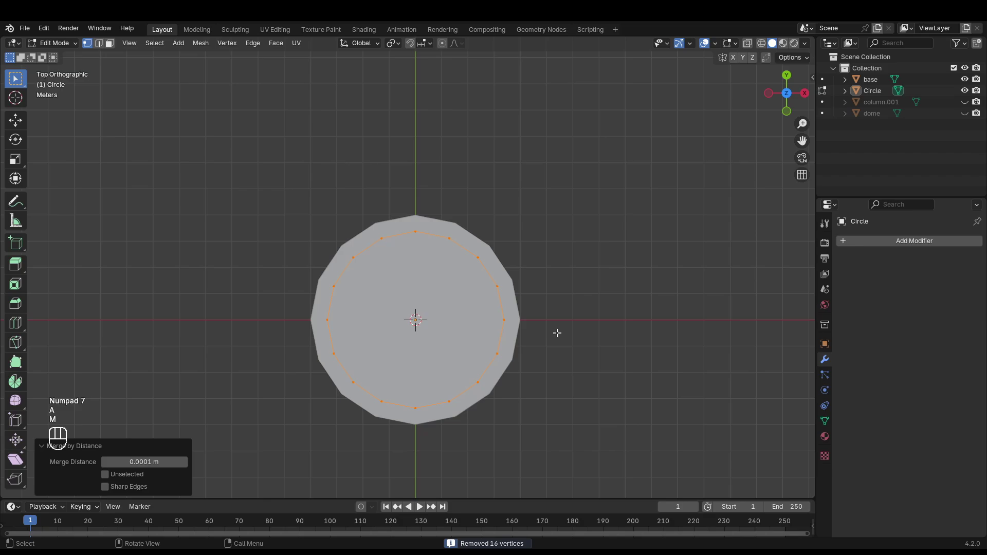
- In wireframe top view, extrude the circle inward into a flat ring, scaling the new inner edge to about 0.92
scroll(555, 340, up, 2)
shift+middle_drag(580, 340, 589, 289)
key(shift+z)
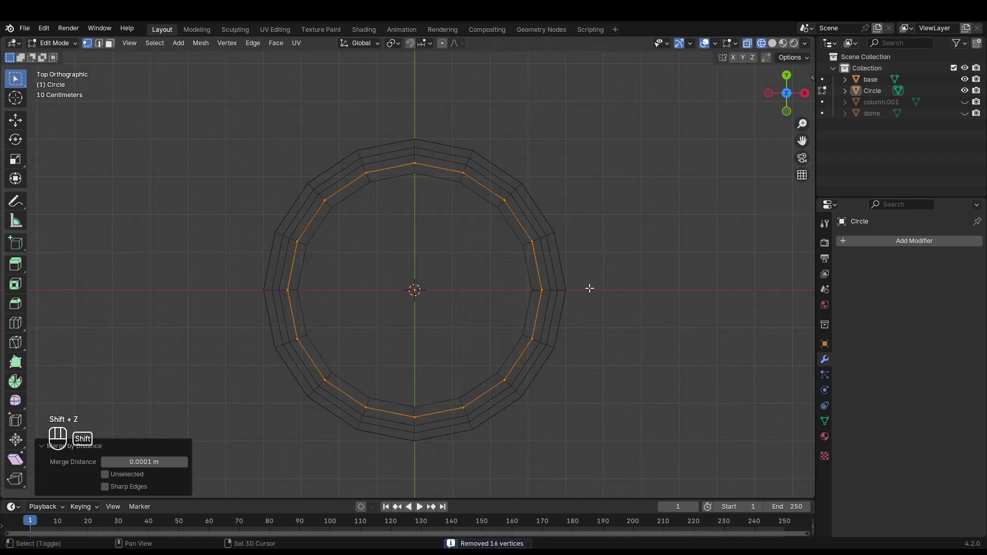
scroll(590, 288, up, 2)
middle_drag(648, 322, 650, 252)
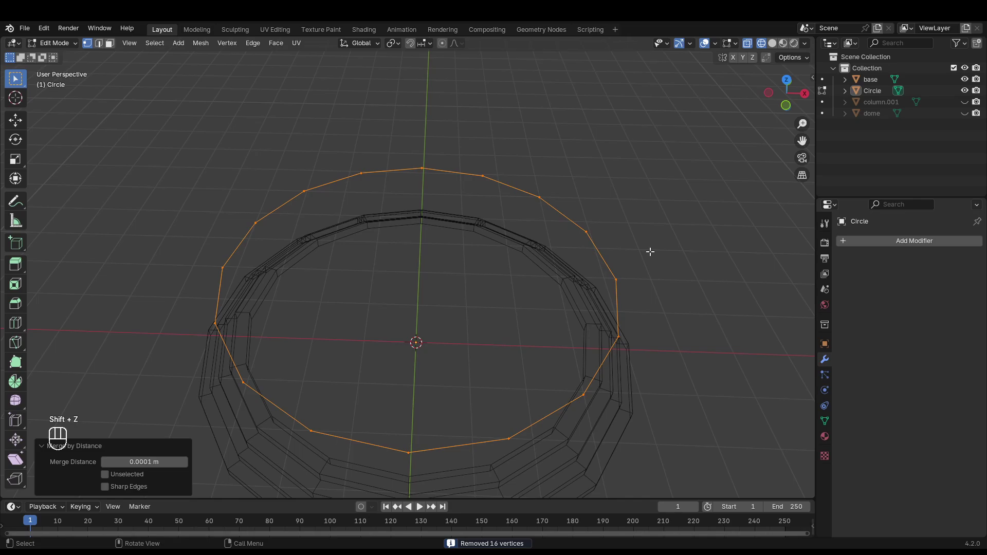
key(shift+z)
mouse_move(424, 368)
shift+middle_down()
mouse_move(465, 274)
mouse_move(438, 276)
mouse_move(432, 284)
mouse_move(479, 307)
shift+middle_up()
scroll(465, 275, up, 1)
key(KP_7)
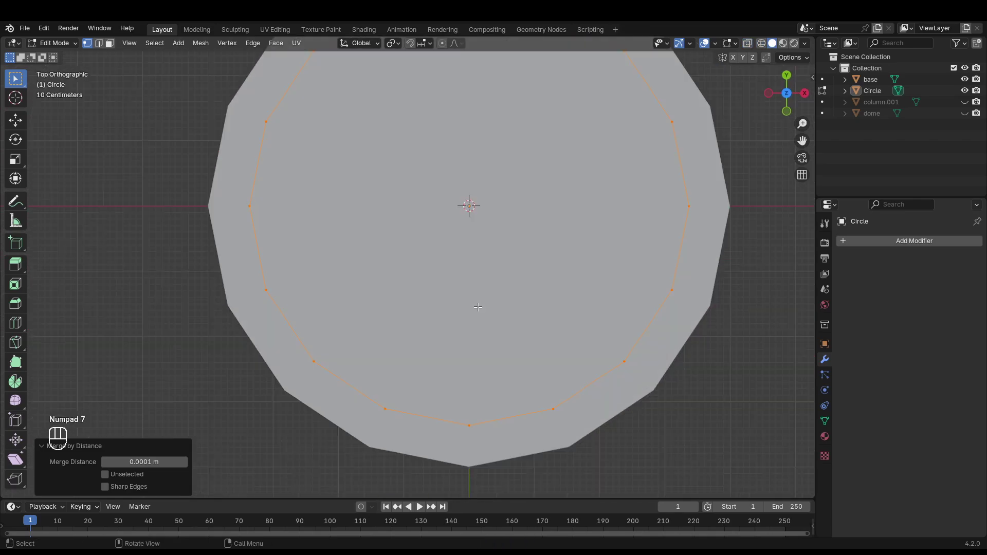
key(shift+z)
scroll(471, 293, up, 1)
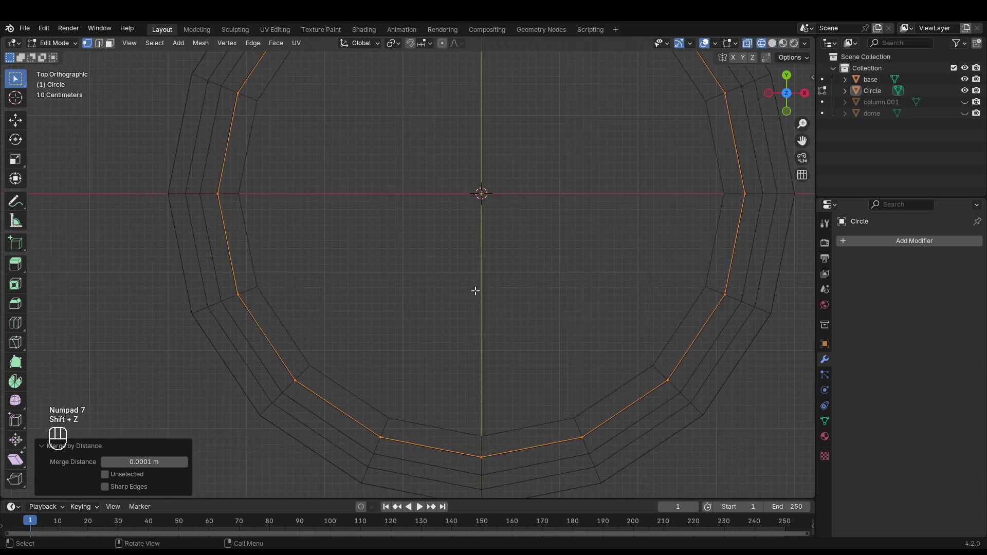
key(e)
key(s)
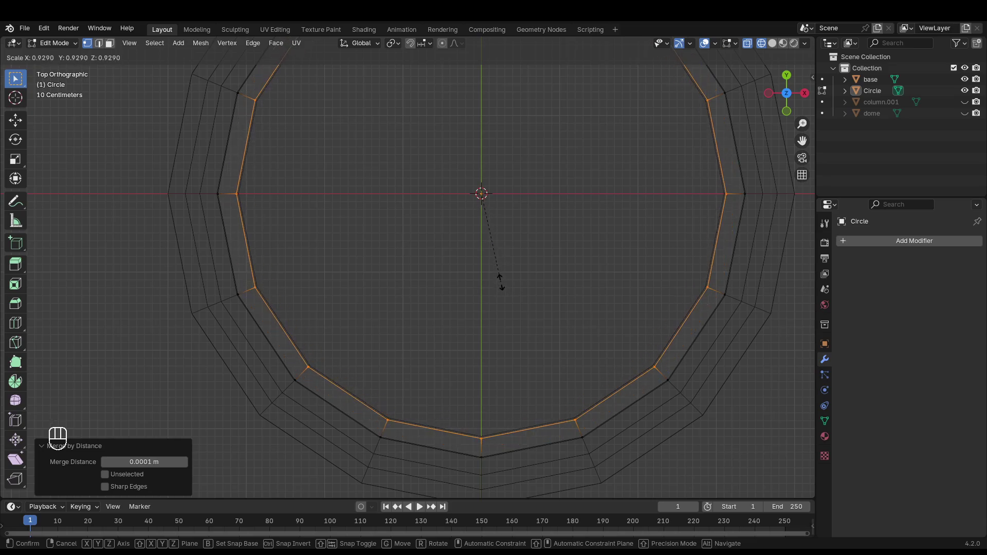
click(501, 281)
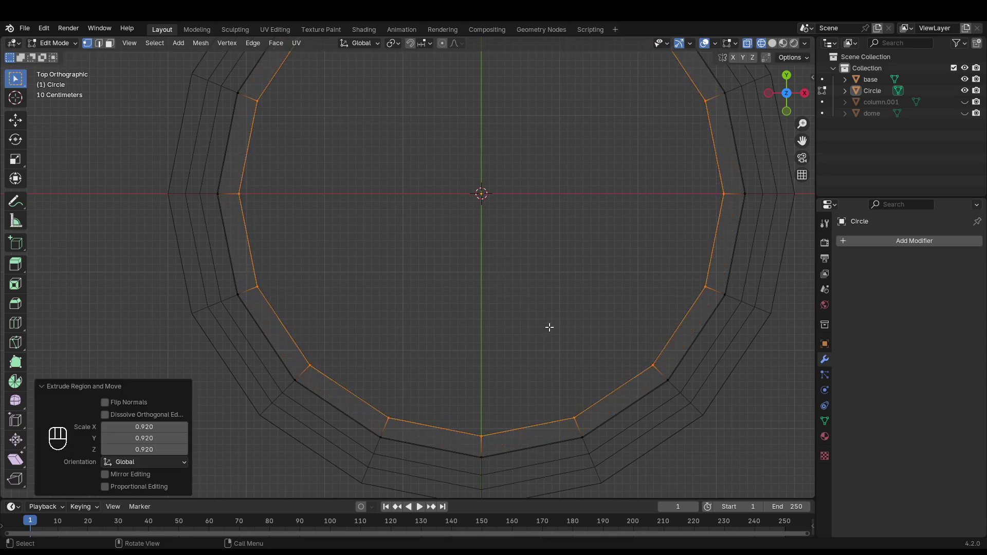
- In solid shading with face selection, delete two adjacent front faces of the ring to open an entrance gap
mouse_move(549, 326)
middle_down()
mouse_move(564, 240)
mouse_move(588, 228)
mouse_move(588, 253)
mouse_move(520, 279)
mouse_move(422, 292)
mouse_move(560, 260)
mouse_move(572, 240)
mouse_move(557, 278)
mouse_move(565, 246)
mouse_move(562, 271)
middle_up()
key(shift+z)
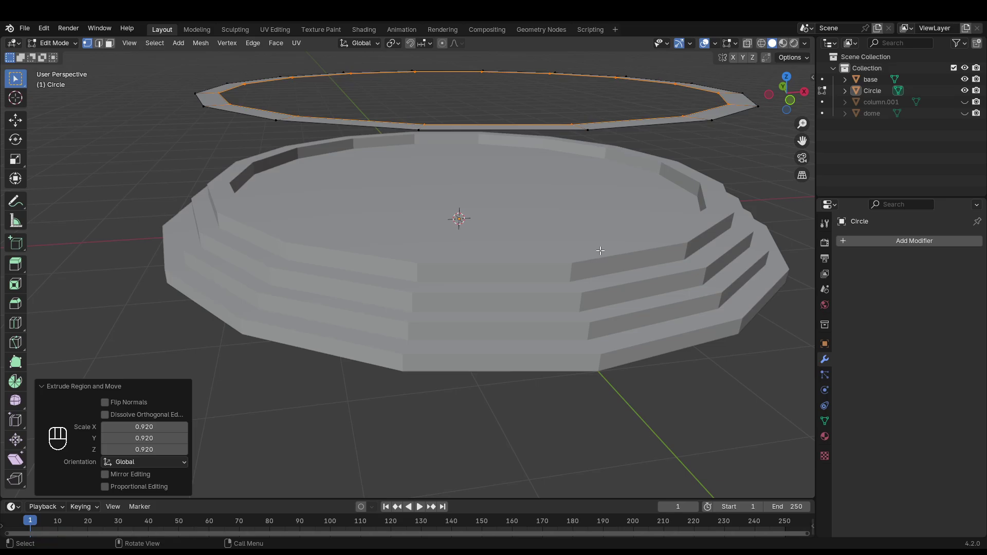
middle_drag(601, 251, 557, 307)
scroll(583, 262, down, 1)
click(489, 256)
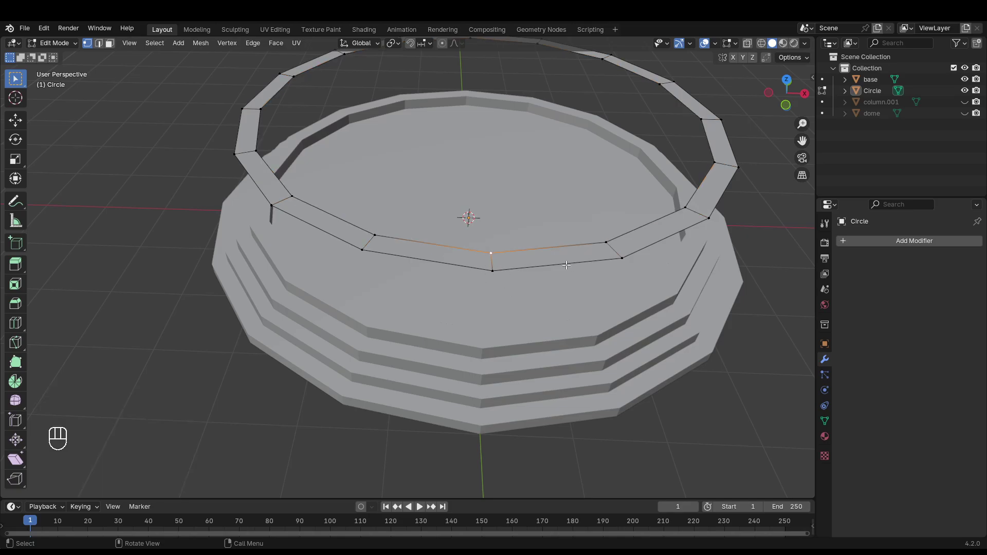
key(3)
click(564, 254)
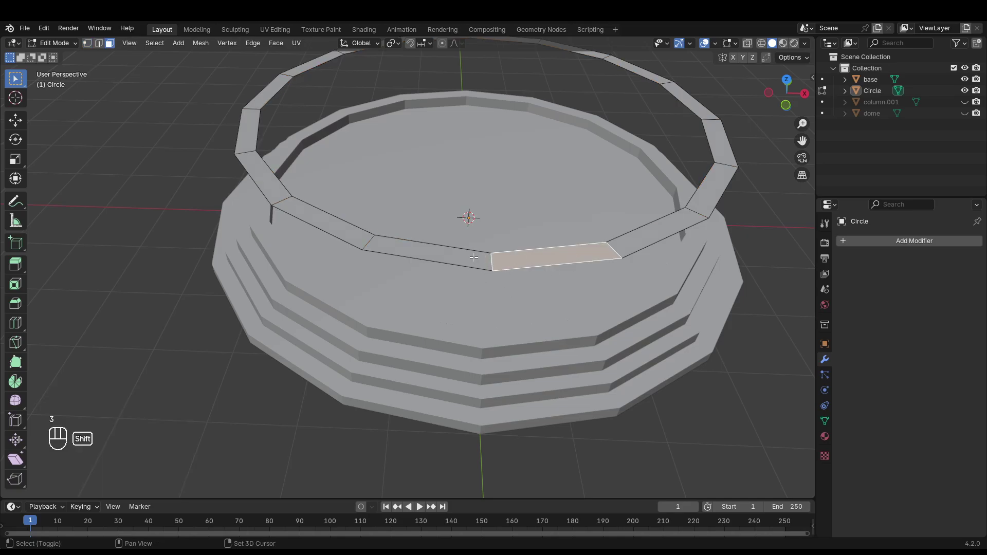
shift+click(474, 257)
key(x)
click(474, 257)
- Select all remaining faces of the open ring and extrude them downward about 0.13 m as a thick rail
middle_drag(542, 269, 357, 159)
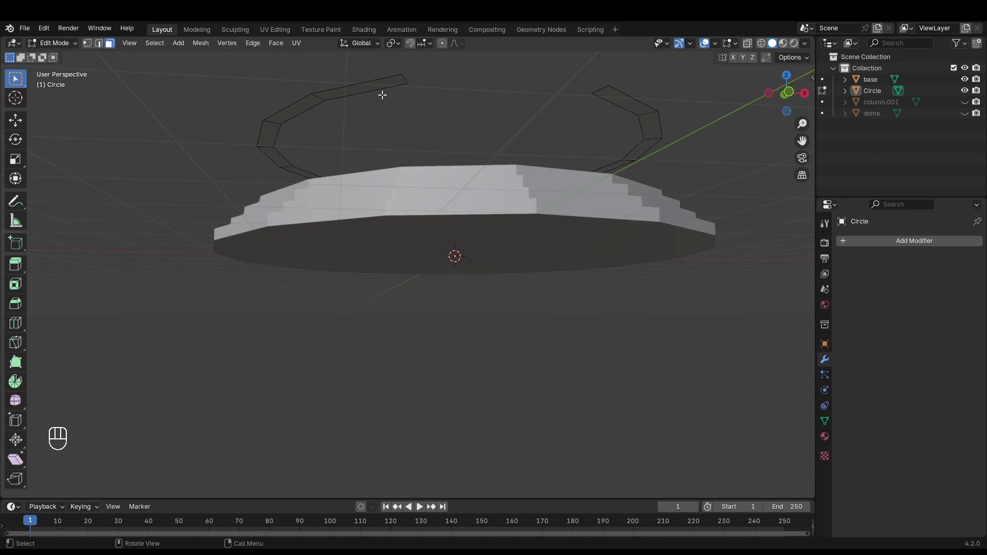
scroll(383, 88, up, 4)
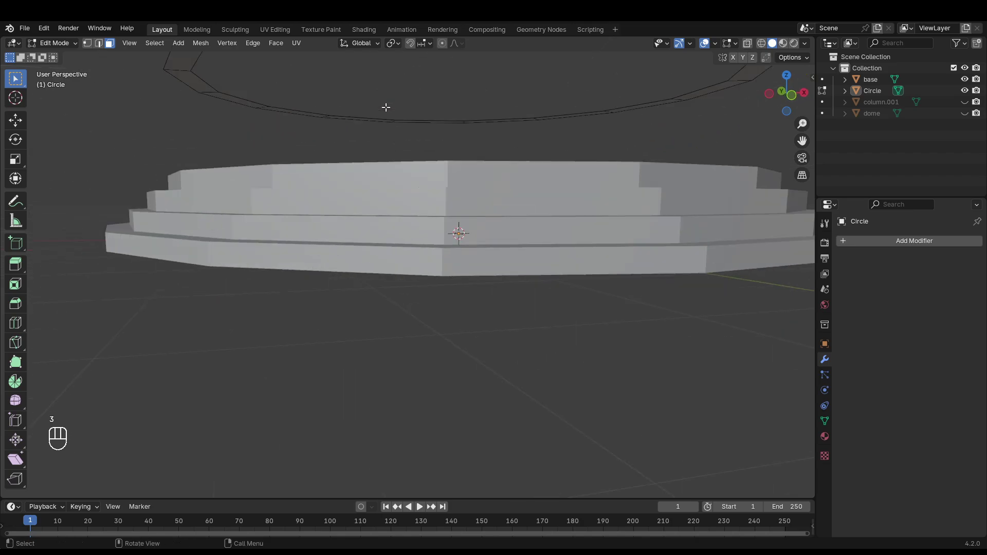
scroll(389, 91, down, 3)
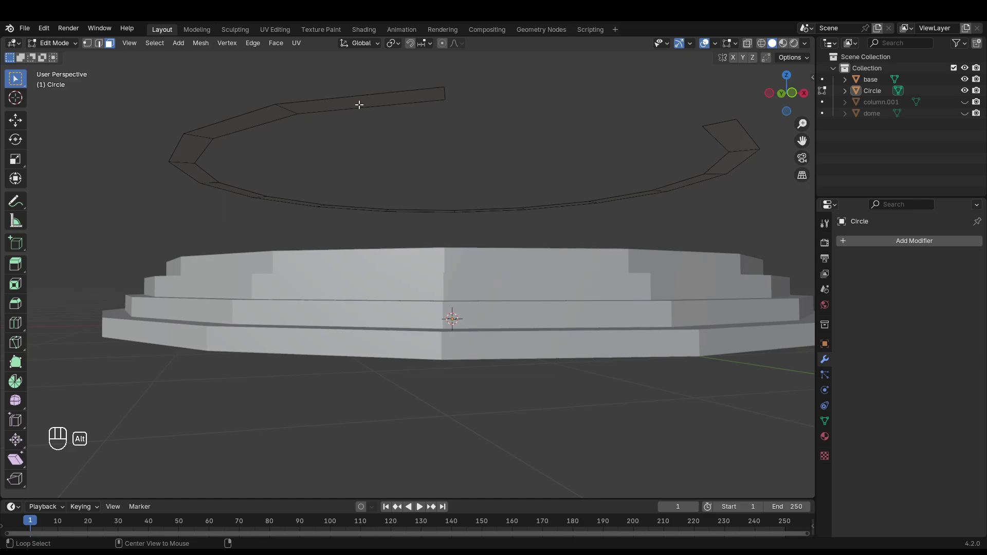
middle_drag(352, 104, 360, 81)
click(352, 79)
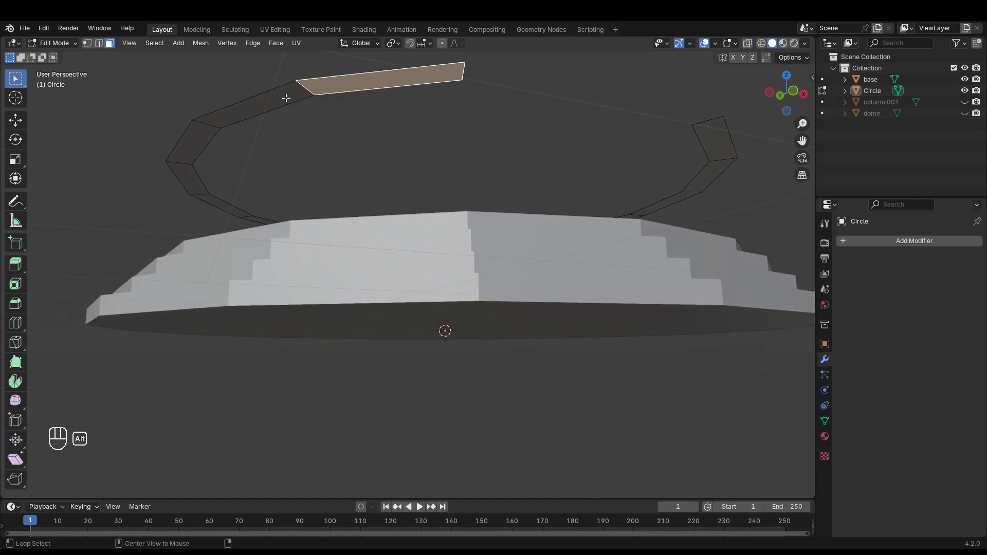
shift+click(353, 79)
click(353, 79)
shift+click(290, 97)
shift+click(206, 135)
shift+click(188, 180)
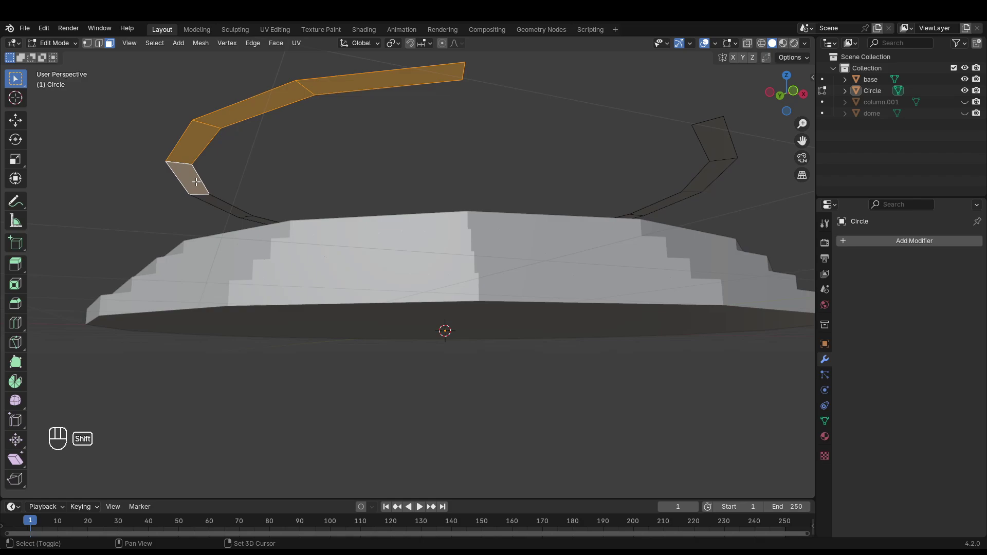
middle_drag(217, 189, 253, 214)
shift+click(223, 196)
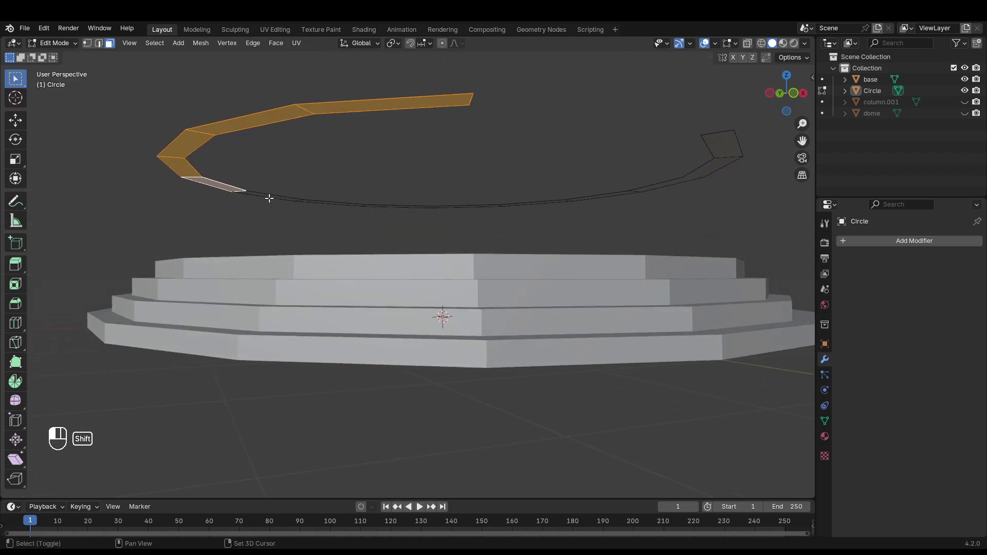
shift+click(285, 200)
shift+click(357, 208)
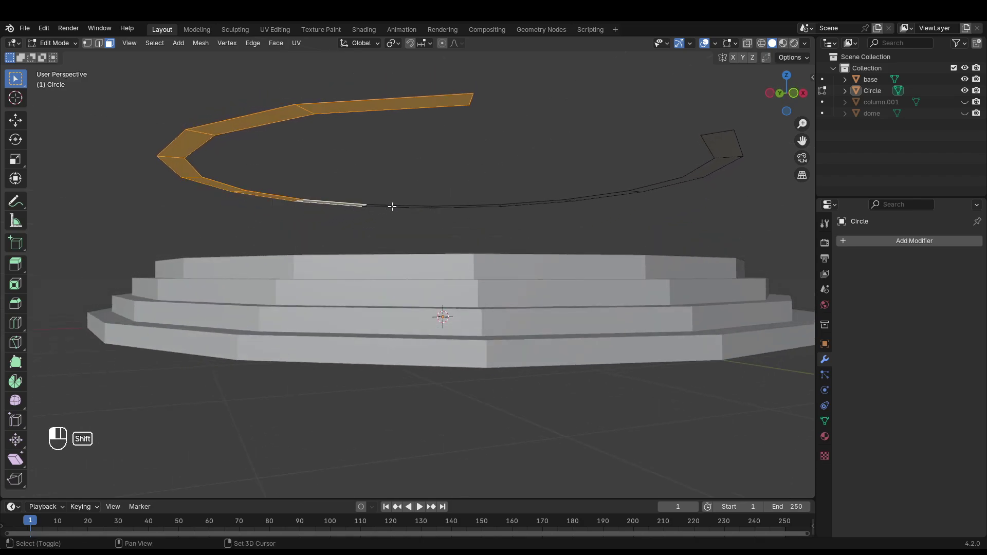
shift+middle_drag(392, 207, 492, 204)
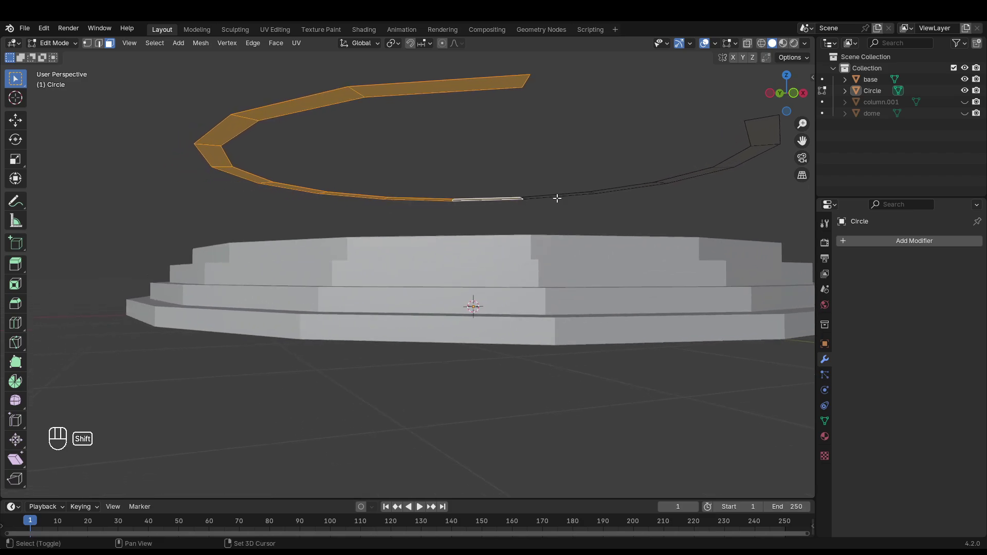
shift+middle_drag(585, 194, 447, 206)
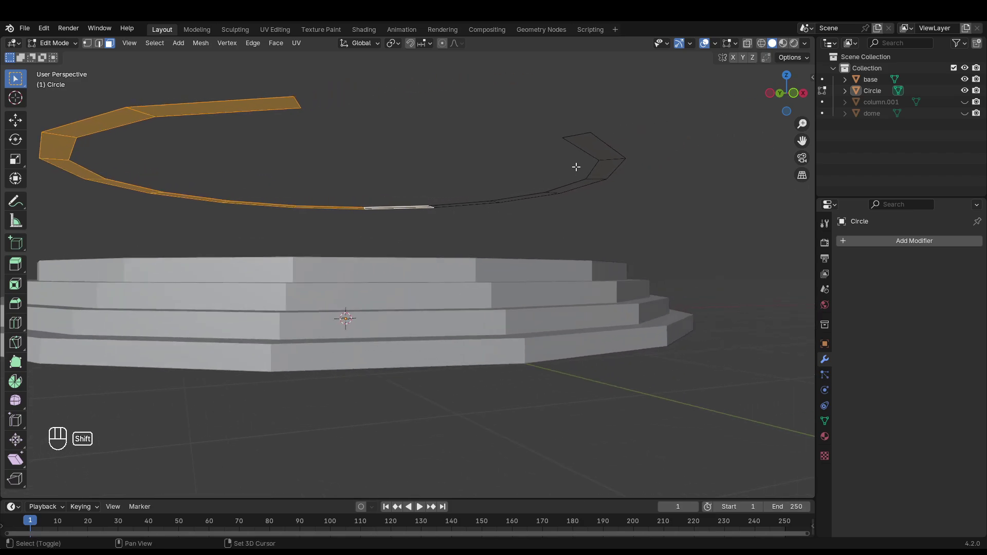
shift+click(597, 152)
shift+click(594, 180)
middle_drag(581, 194, 606, 187)
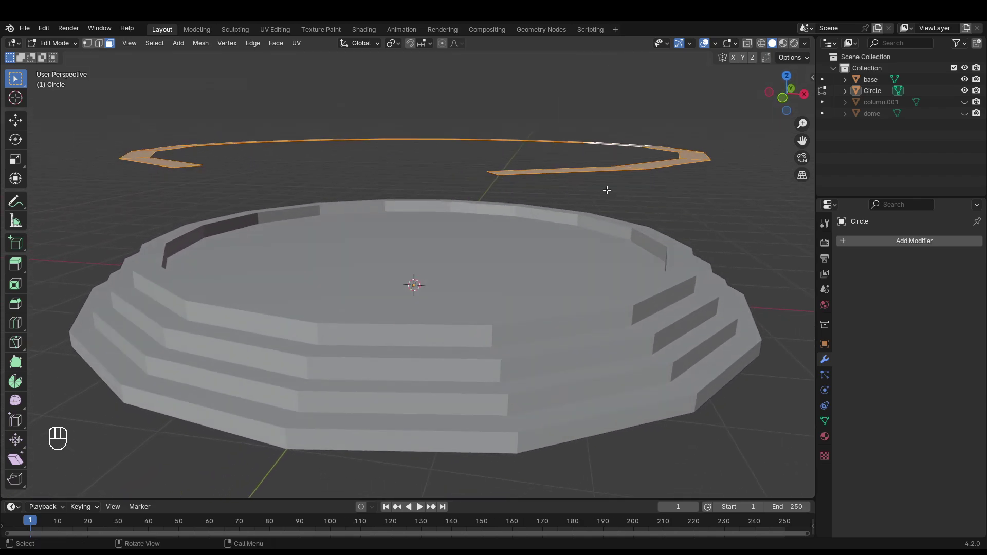
key(e)
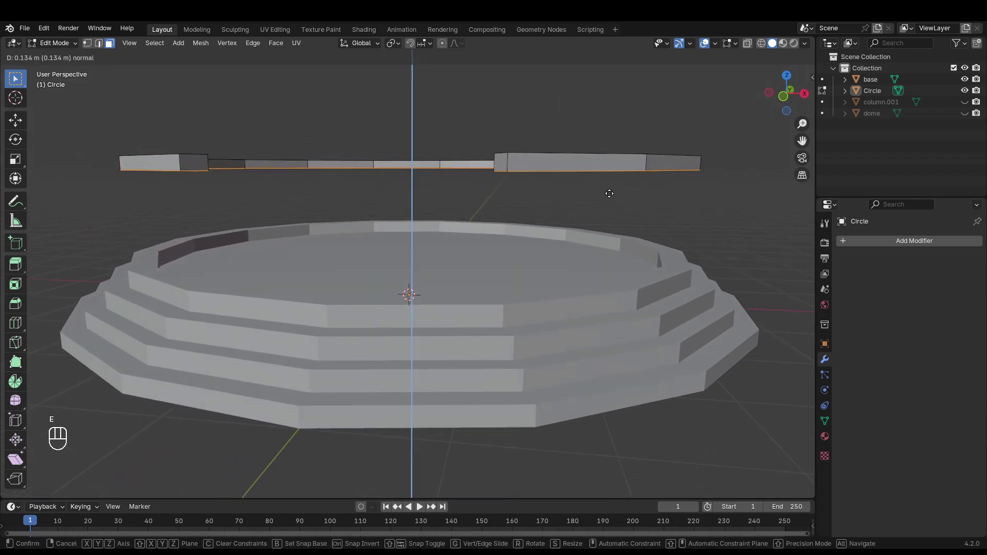
click(609, 191)
- Inset the rail's underside faces about 0.017 m and extrude them about 1 m down to the platform as a wall
mouse_move(609, 192)
middle_down()
mouse_move(594, 224)
mouse_move(603, 172)
mouse_move(606, 192)
middle_up()
key(i)
click(599, 171)
key(e)
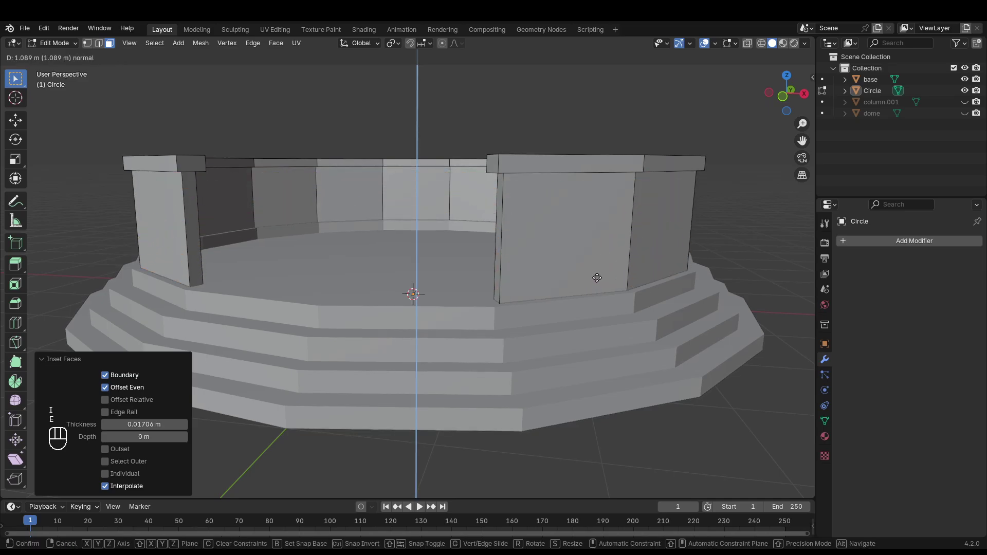
click(600, 271)
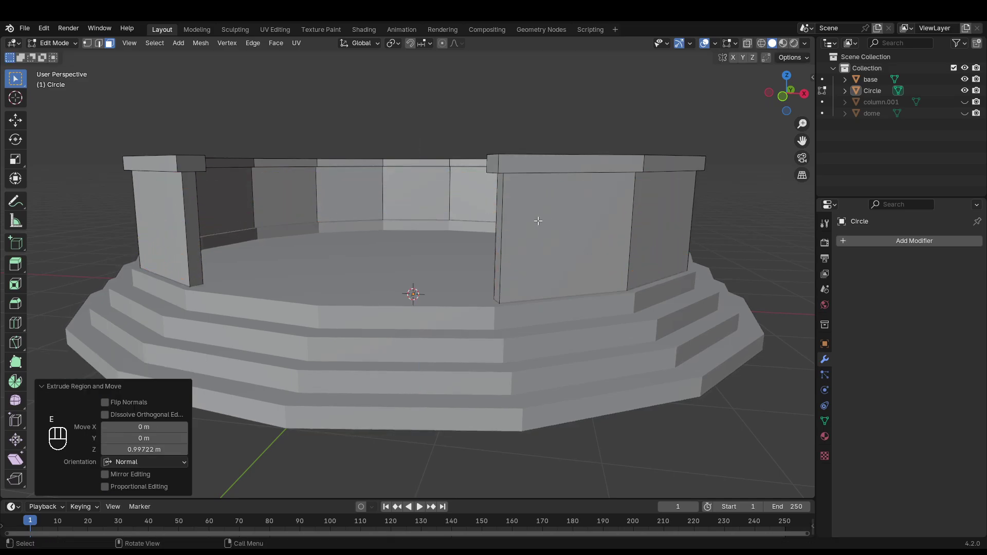
- Unhide the column object to compare the wall with the four columns
middle_drag(535, 220, 560, 227)
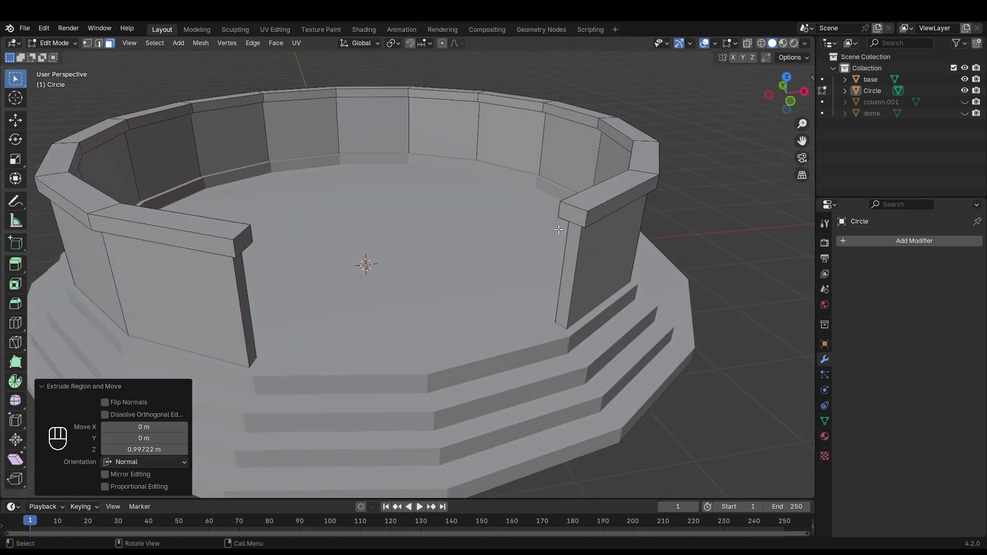
scroll(609, 264, down, 2)
middle_drag(641, 265, 604, 308)
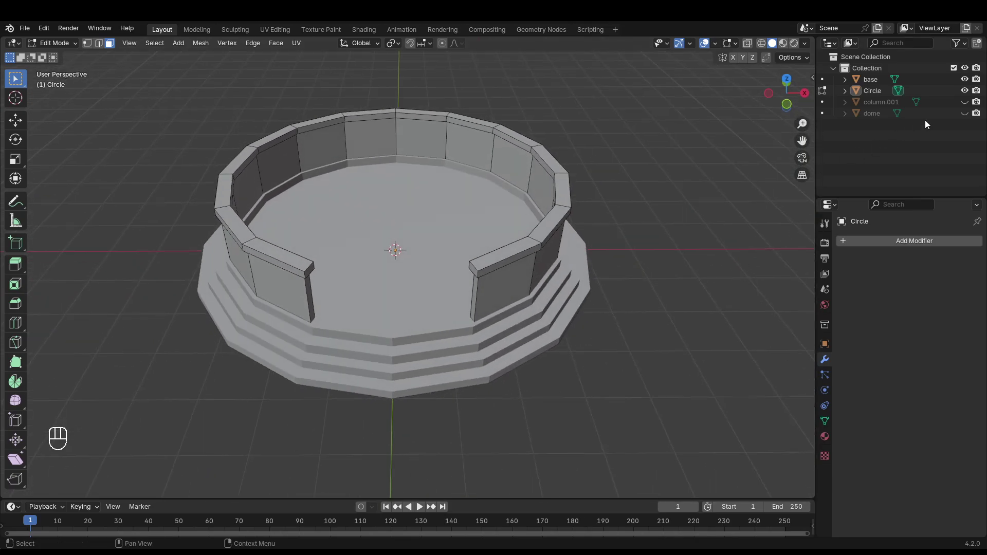
click(964, 104)
middle_drag(488, 206, 469, 184)
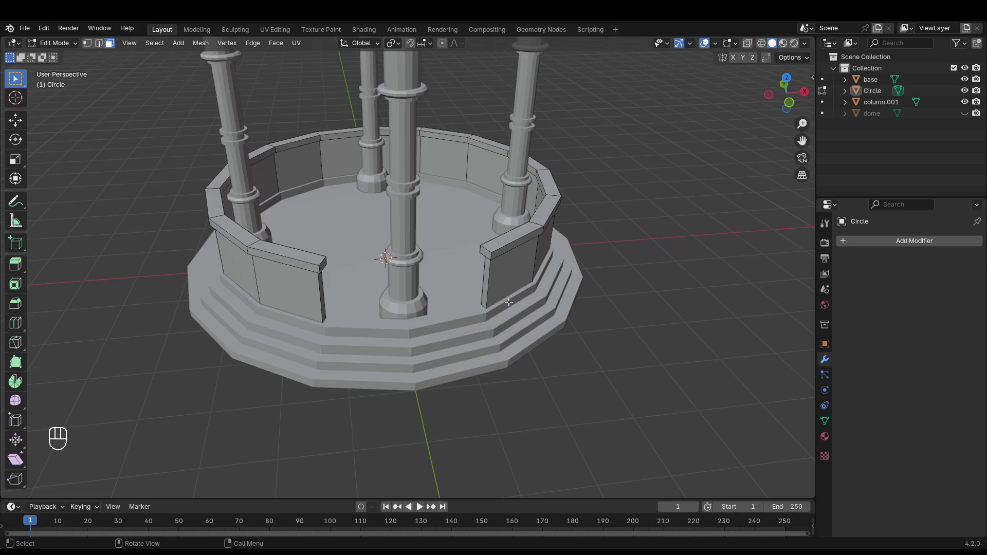
- Select the whole wall mesh and rotate it about 43.2° around the global Z axis
click(881, 94)
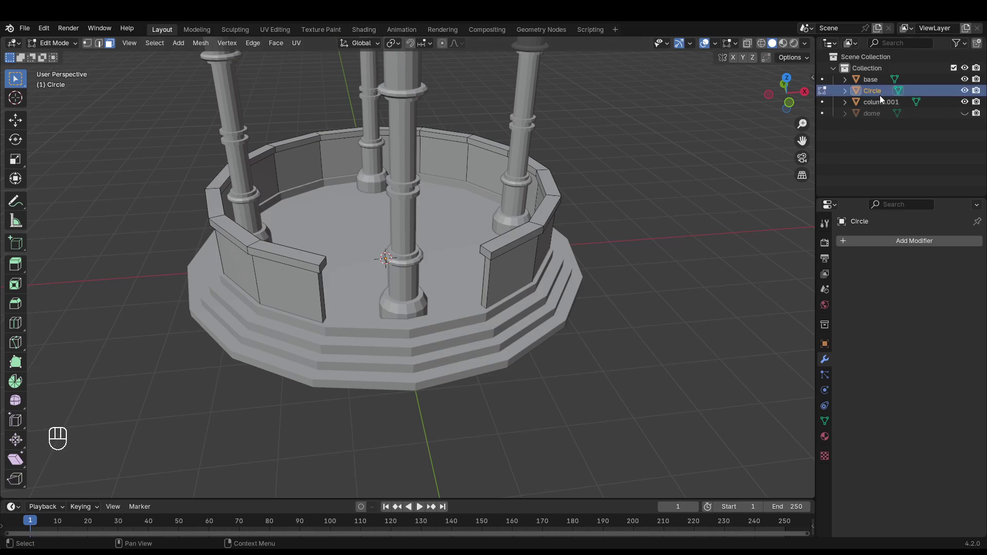
middle_drag(655, 201, 624, 209)
key(a)
key(r)
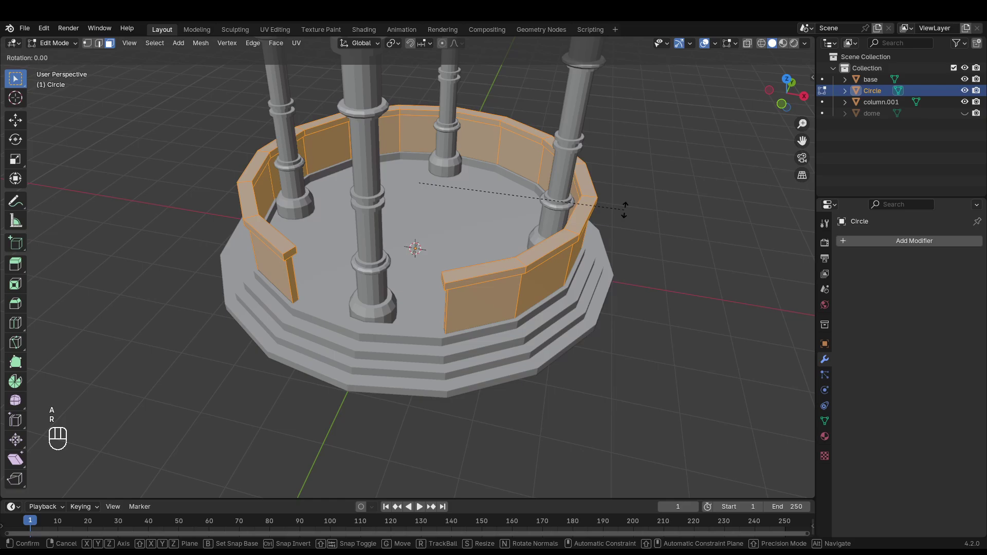
key(x)
key(Escape)
key(r)
key(z)
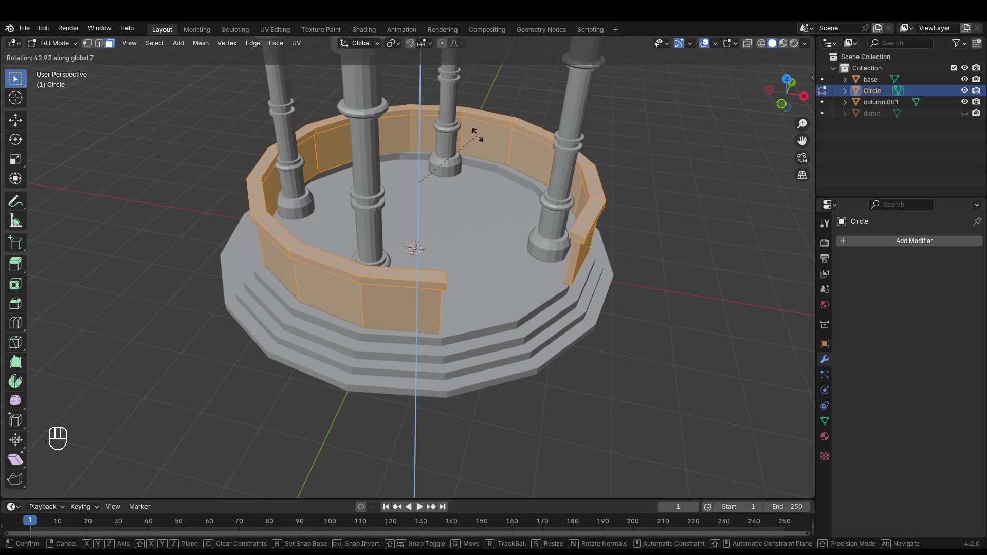
click(478, 135)
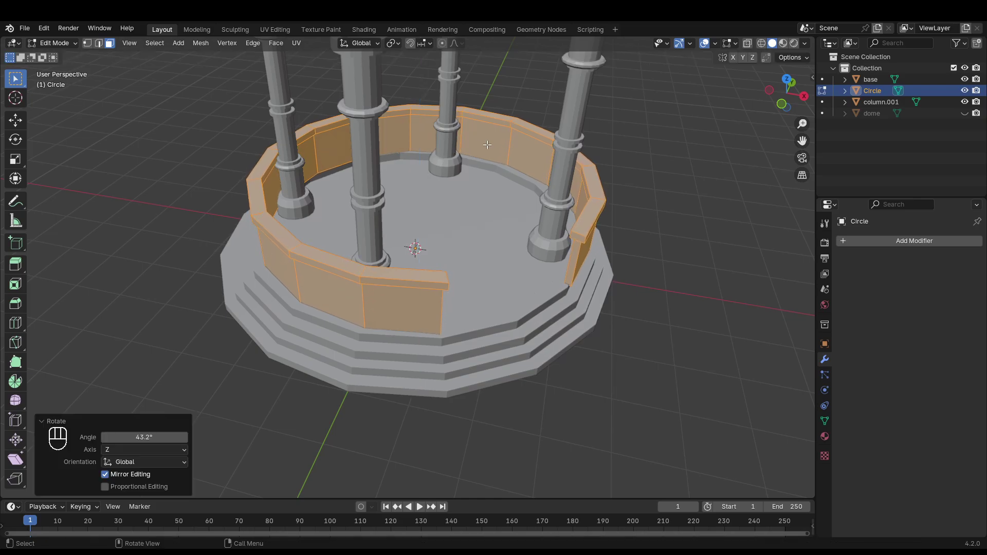
- Inspect the wall's fit on the platform, leave its edit mode and delete the entire wall object
middle_drag(478, 134, 646, 192)
scroll(660, 246, up, 5)
scroll(659, 247, up, 1)
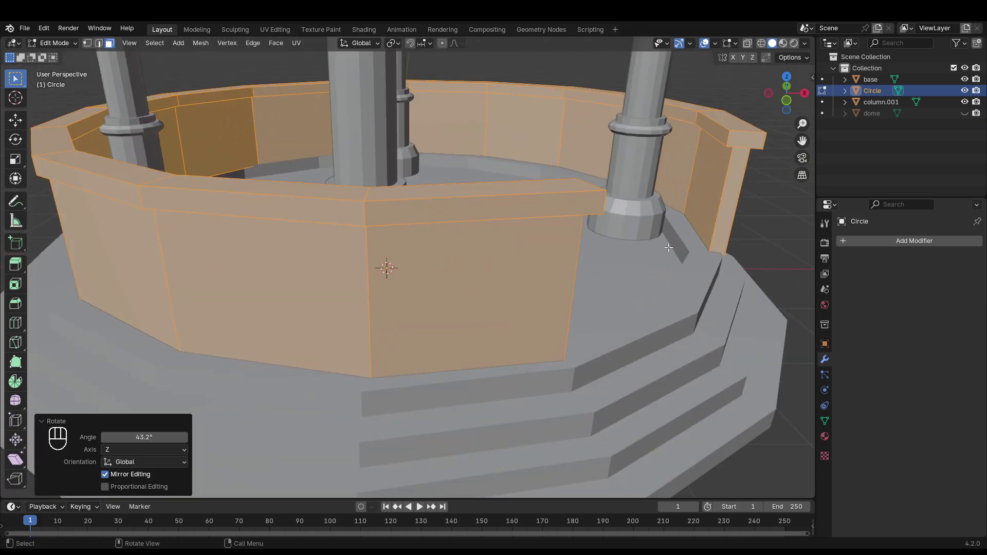
middle_drag(668, 248, 649, 249)
shift+middle_drag(786, 286, 607, 282)
scroll(676, 283, down, 6)
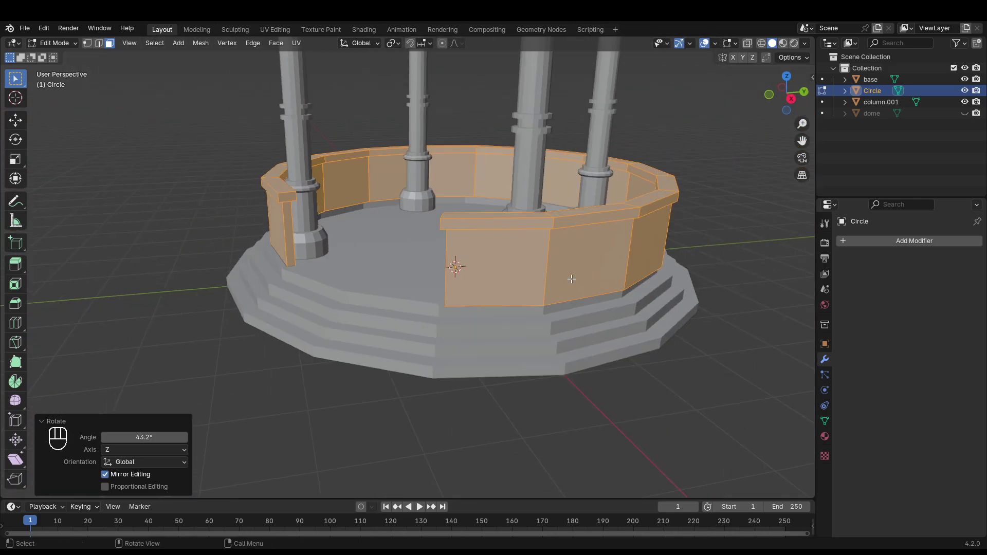
key(x)
key(Tab)
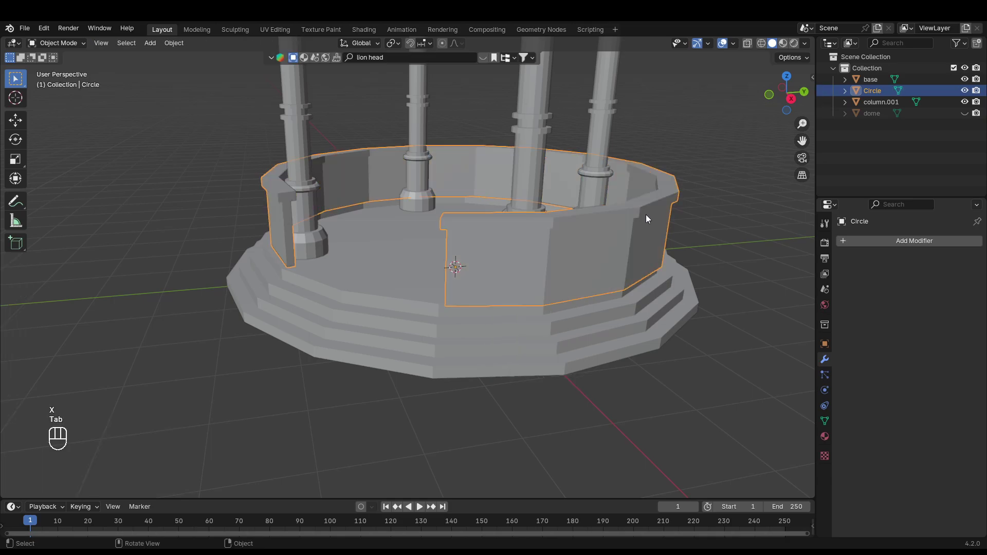
key(x)
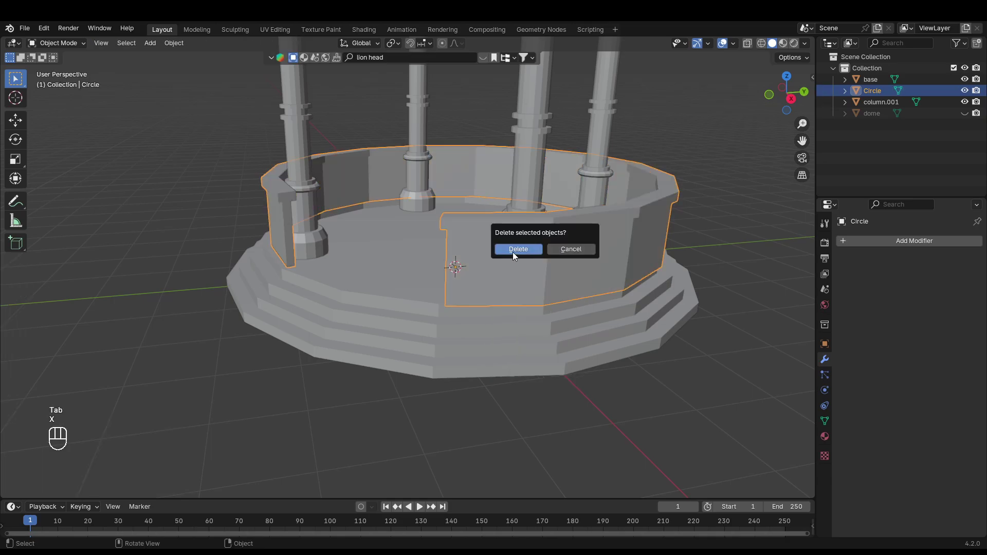
click(514, 251)
- Add a new 16-vertex circle at the platform's center and set its resize factor to 4 on X, Y and Z
middle_drag(500, 252, 529, 276)
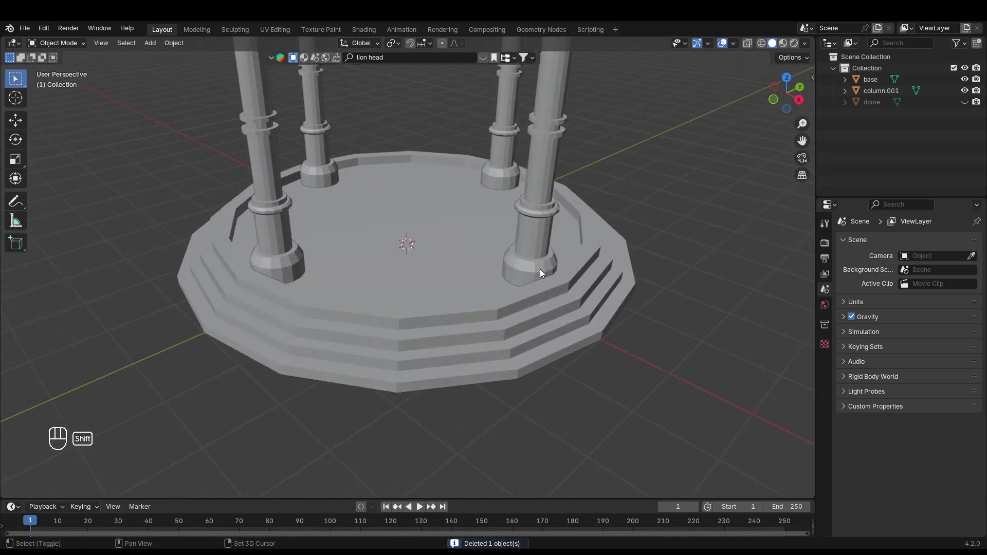
key(shift+a)
click(608, 290)
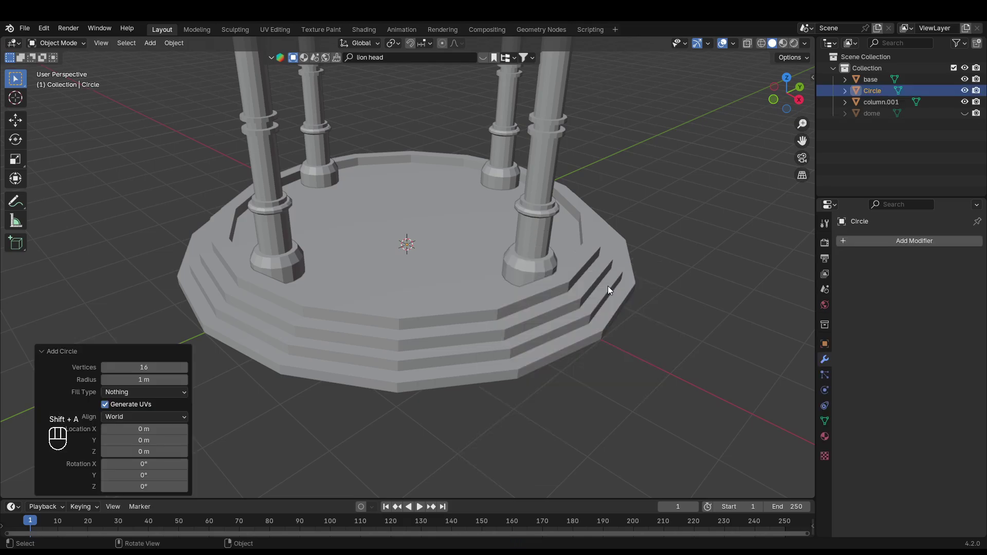
key(s)
click(650, 281)
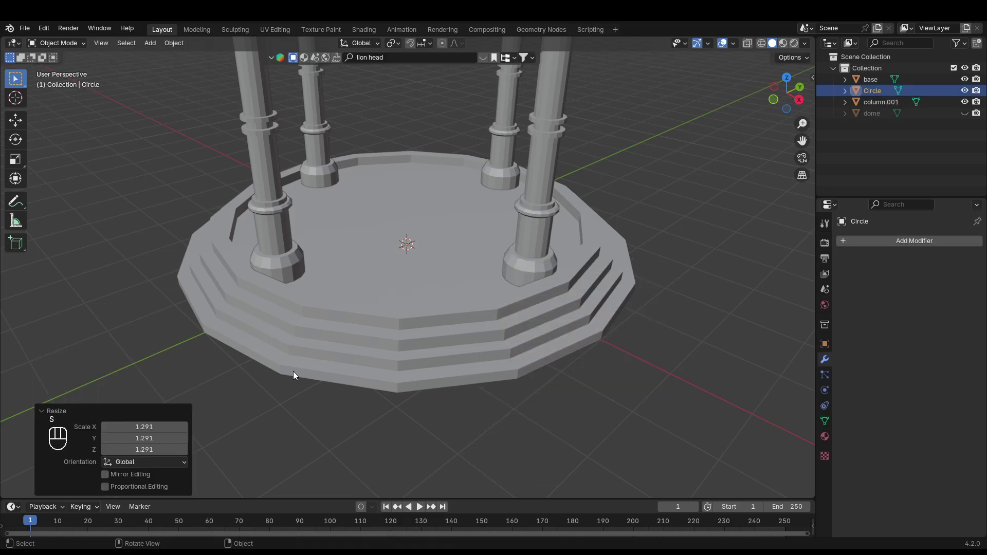
click(151, 424)
click(147, 439)
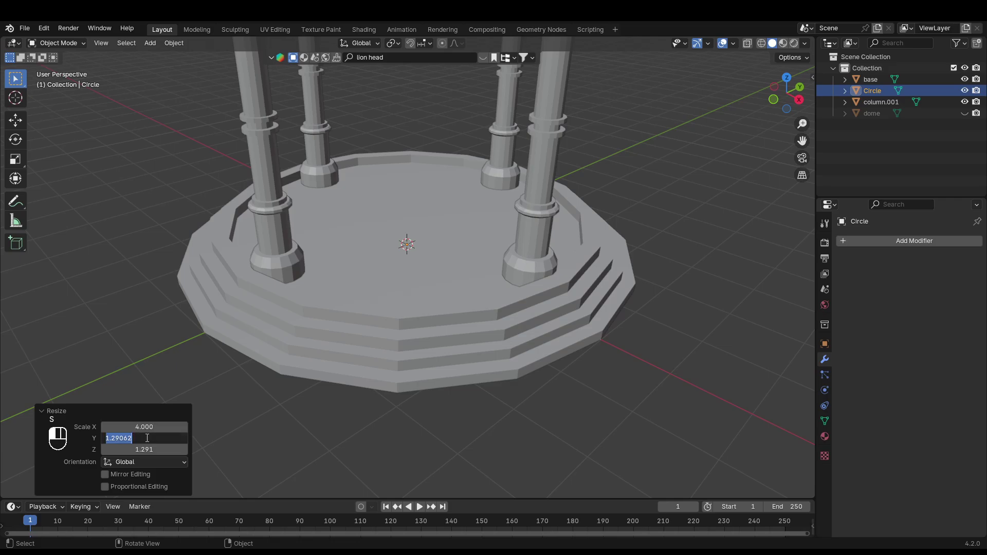
click(146, 449)
text(4)
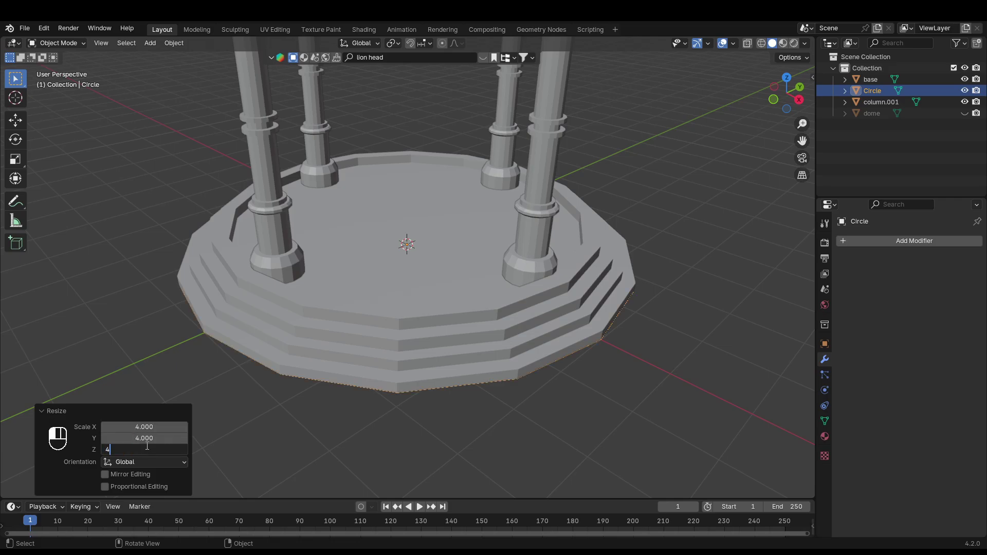
key(Return)
middle_drag(263, 402, 309, 400)
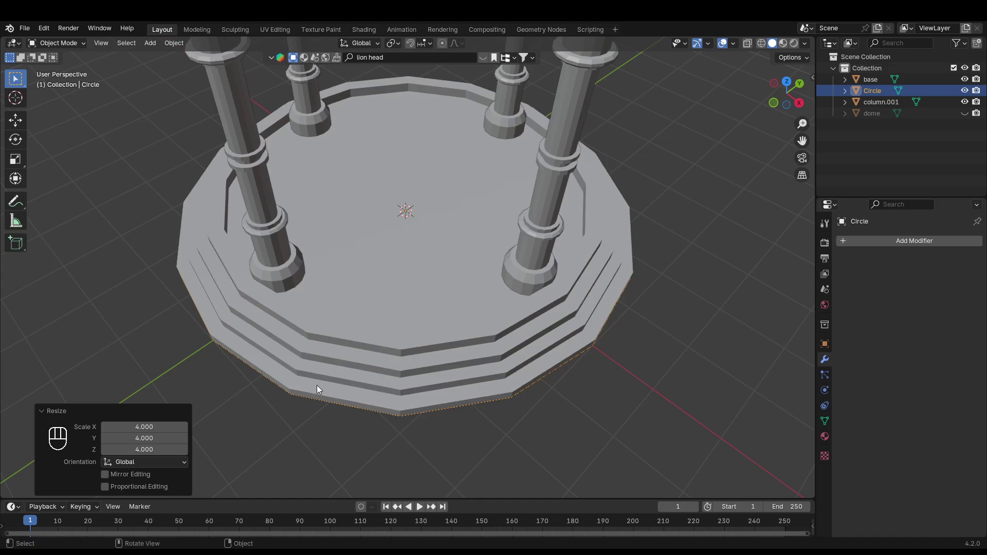
key(KP_7)
key(g)
key(z)
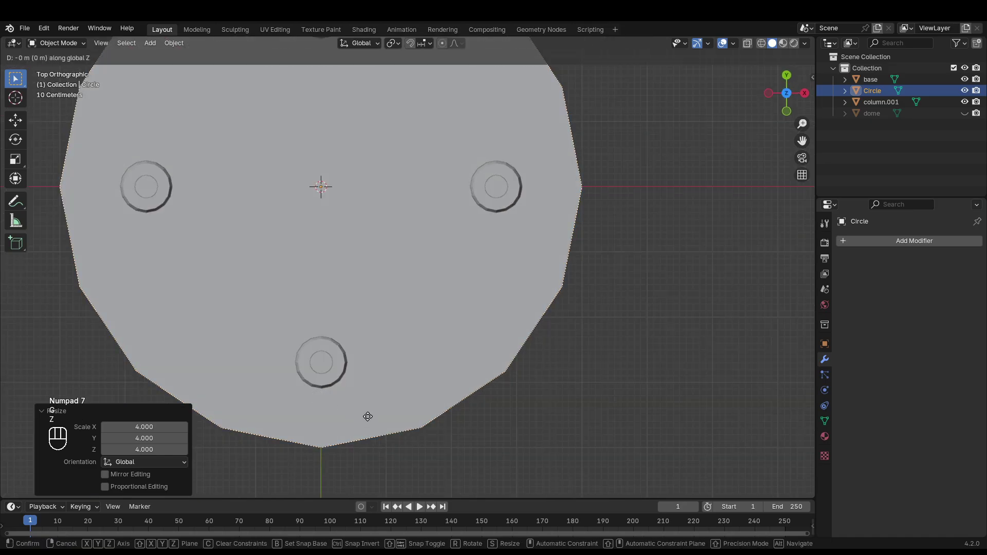
key(Escape)
- Move the circle up along Z by about 1.86 m so it sits above the platform
middle_drag(400, 401, 375, 325)
key(g)
key(z)
click(378, 237)
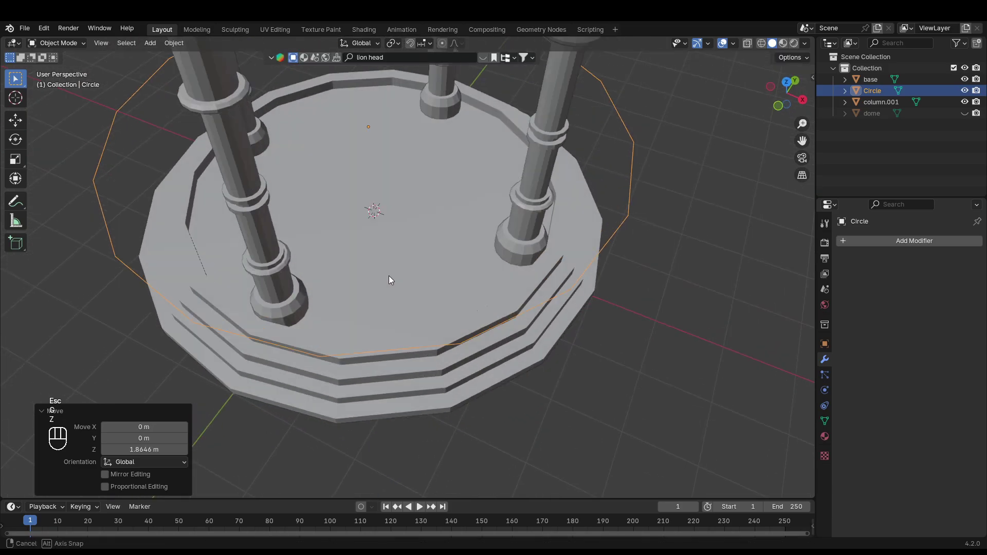
- Scale the circle uniformly to about 0.846 in the top wireframe view so it sits inside the platform's outer rim
key(KP_7)
key(shift+z)
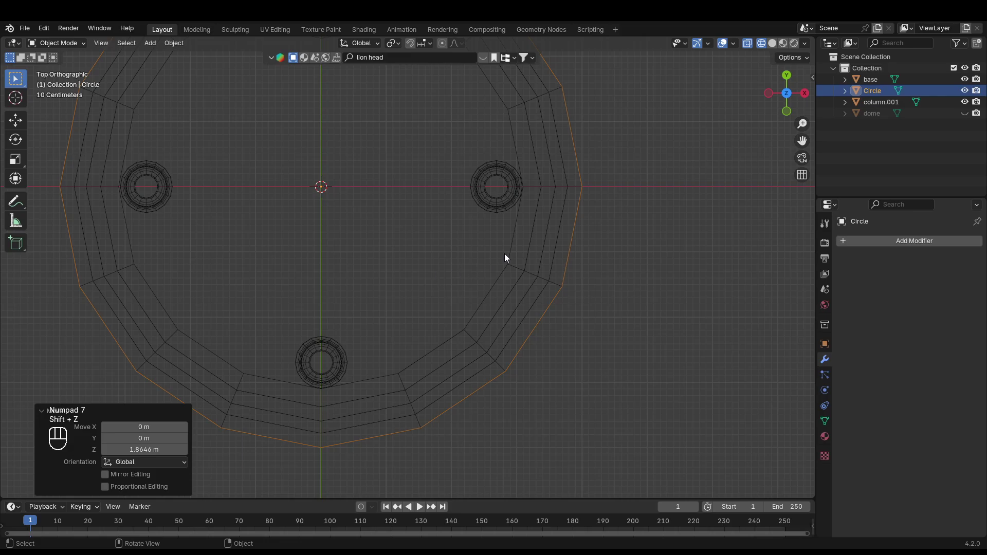
key(s)
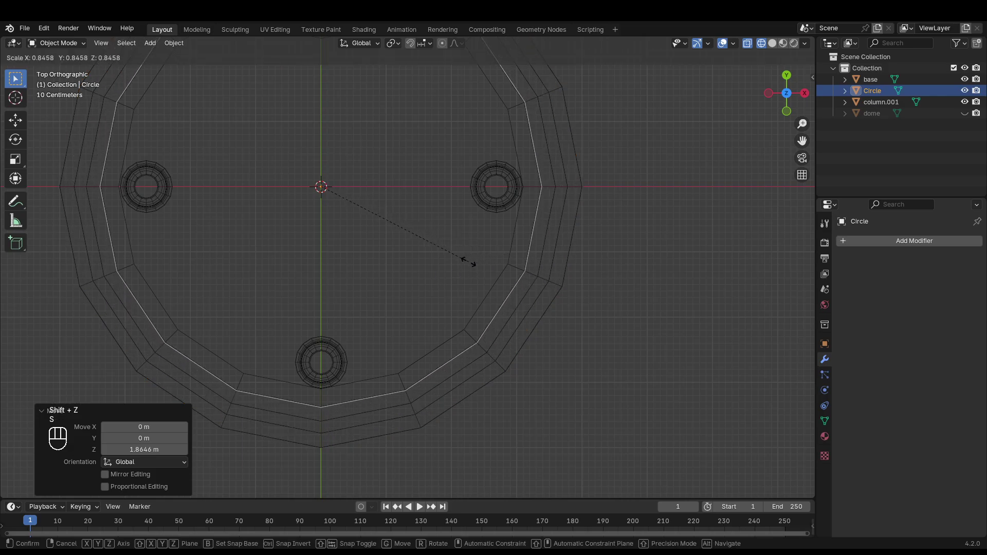
click(469, 262)
middle_drag(514, 305, 443, 301)
- Extrude the circle's edges inward in edit mode, scaling them to about 0.921 to form a flat ring
key(KP_7)
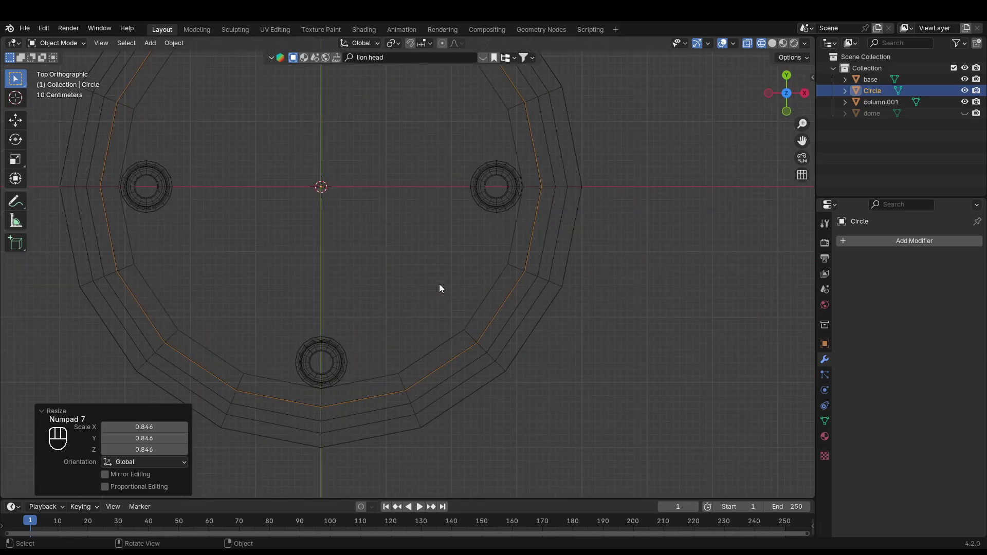
key(Tab)
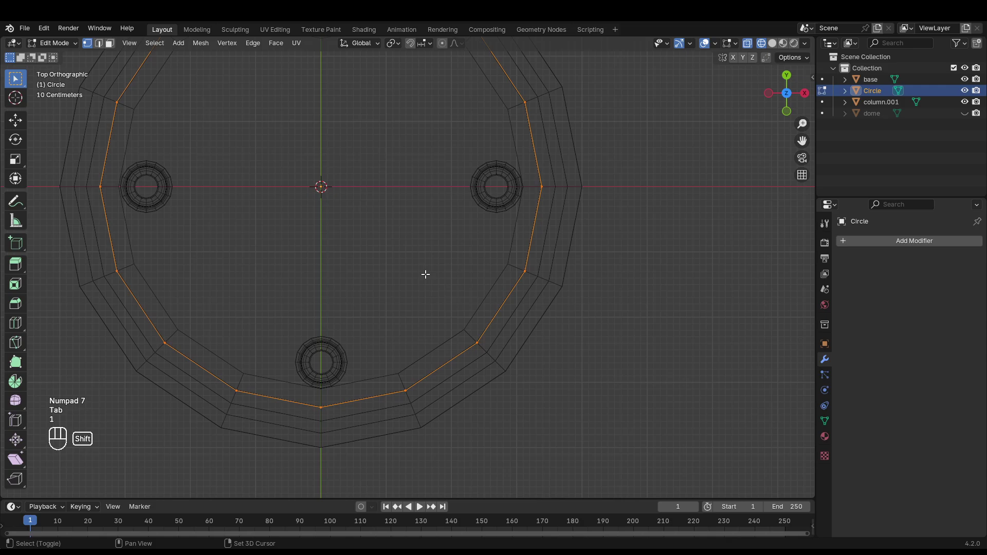
shift+middle_drag(426, 274, 463, 293)
key(e)
key(s)
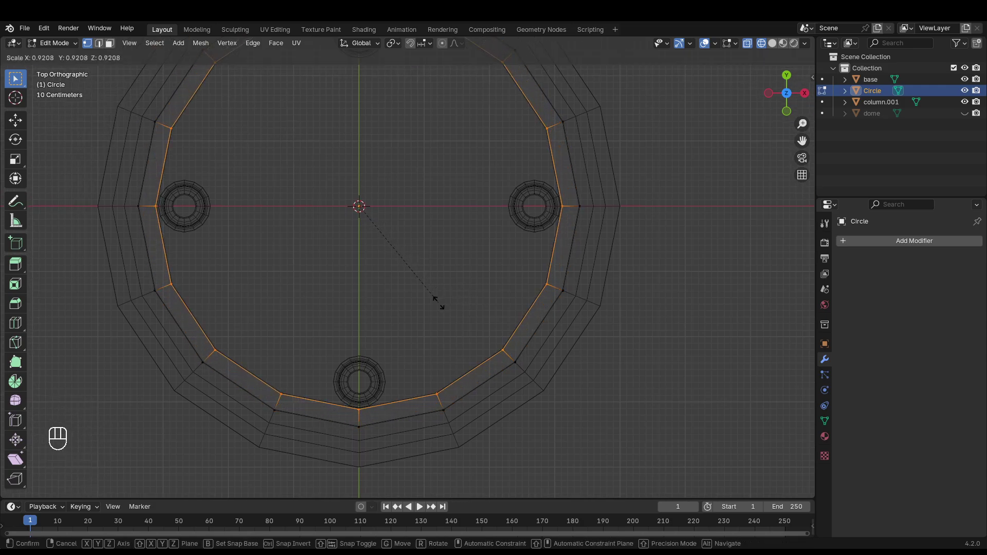
click(438, 303)
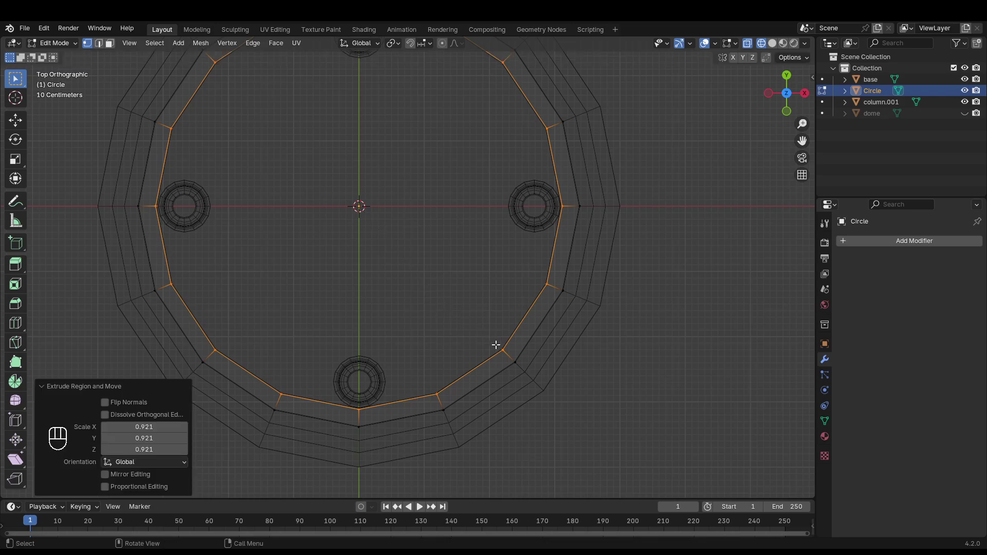
middle_drag(500, 351, 469, 312)
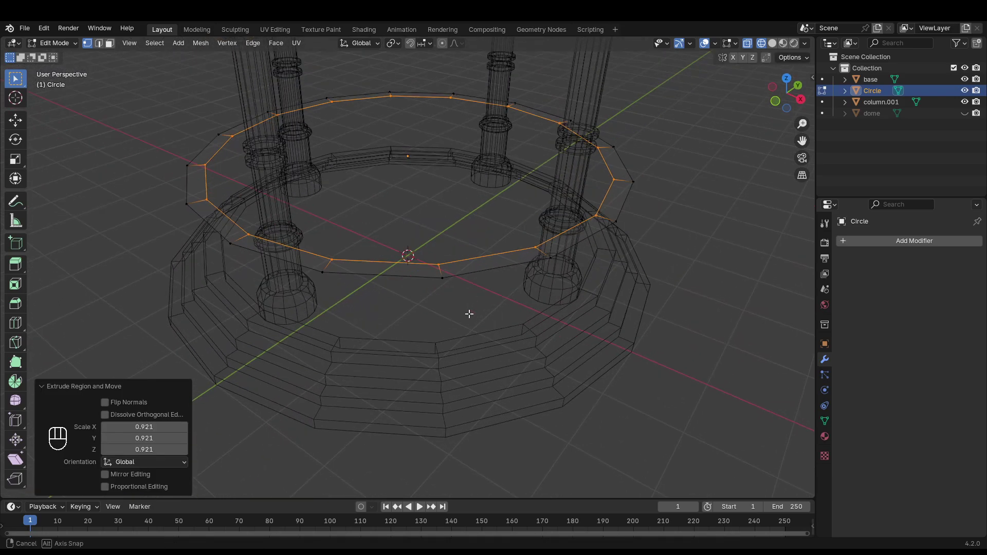
- Delete two adjacent faces of the flat ring to open an entrance gap above the steps
key(Tab)
key(shift+z)
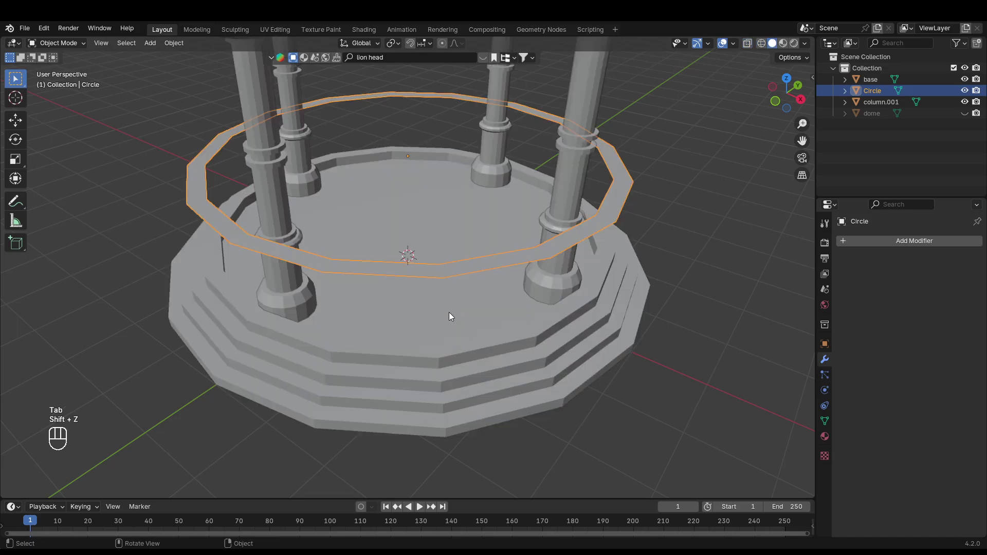
shift+click(399, 273)
key(Tab)
key(3)
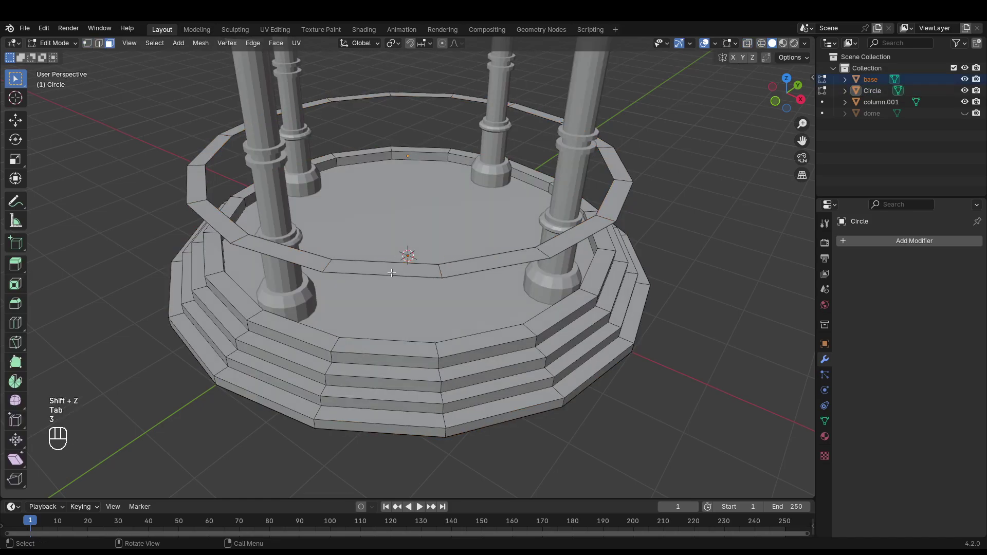
click(390, 272)
shift+click(494, 264)
key(x)
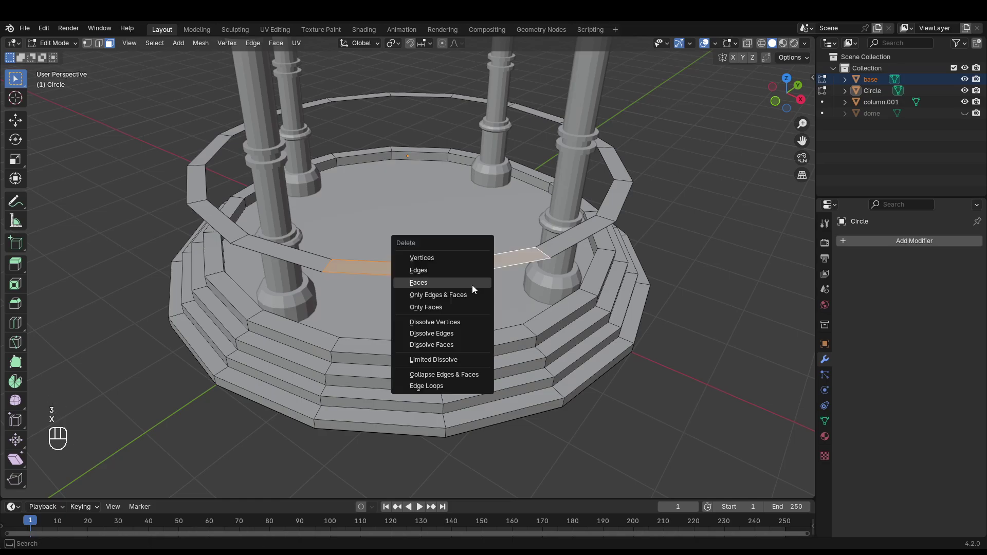
click(418, 283)
middle_drag(473, 289, 454, 304)
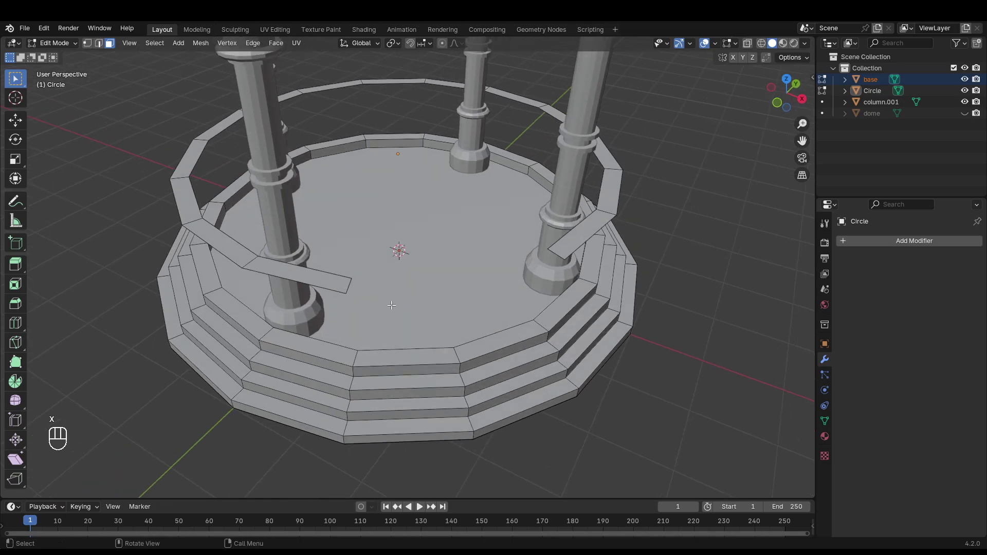
- Leave the shared edit session with the base and reopen only the ring for mesh editing
click(323, 283)
key(a)
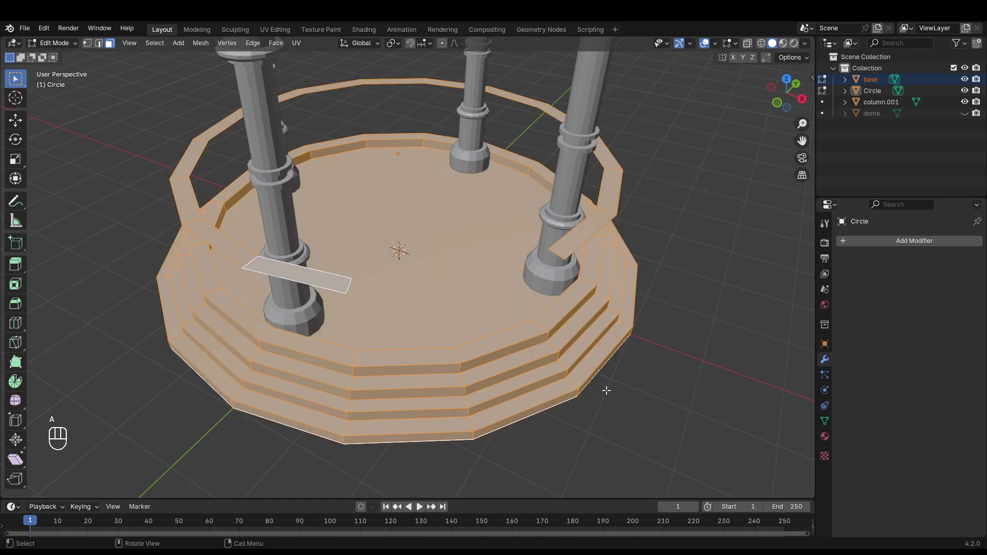
click(592, 407)
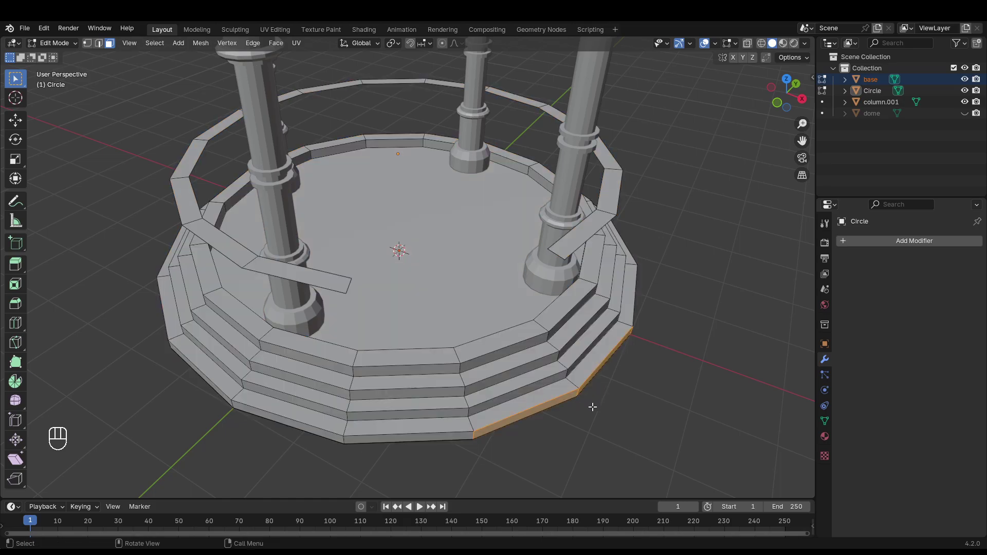
key(Tab)
key(Tab)
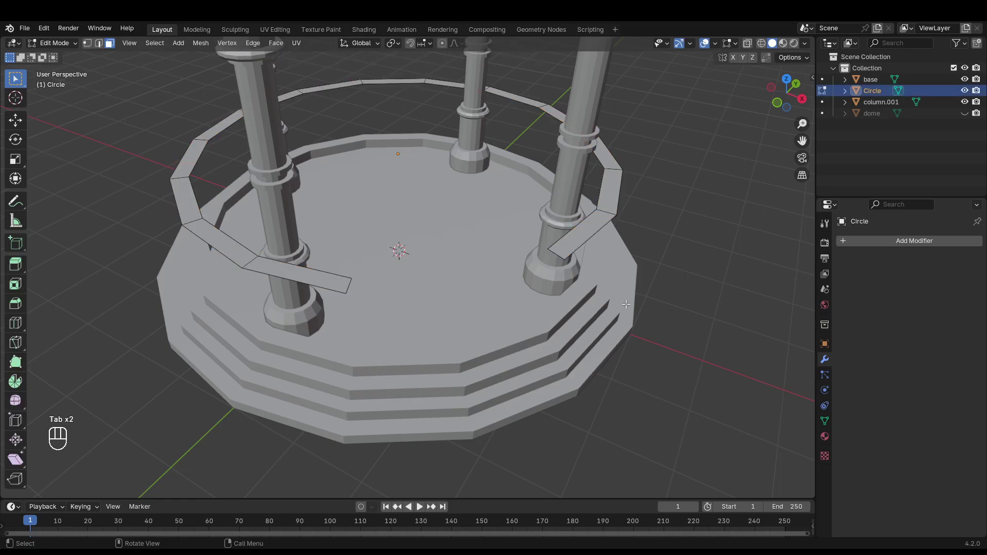
- Select all of the ring's faces and extrude them along their normals by about 0.14 m to give the rail thickness
middle_drag(576, 236, 583, 266)
key(a)
middle_drag(506, 248, 477, 184)
key(e)
click(502, 189)
- Inset the faces on the rail's underside by about 0.027 m
scroll(499, 225, up, 2)
key(i)
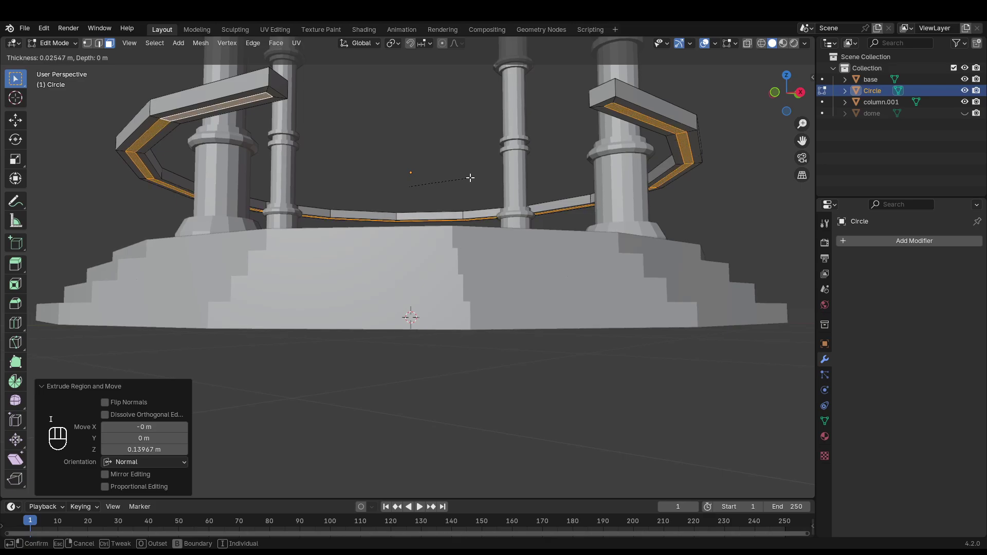
click(474, 176)
middle_drag(475, 177, 473, 194)
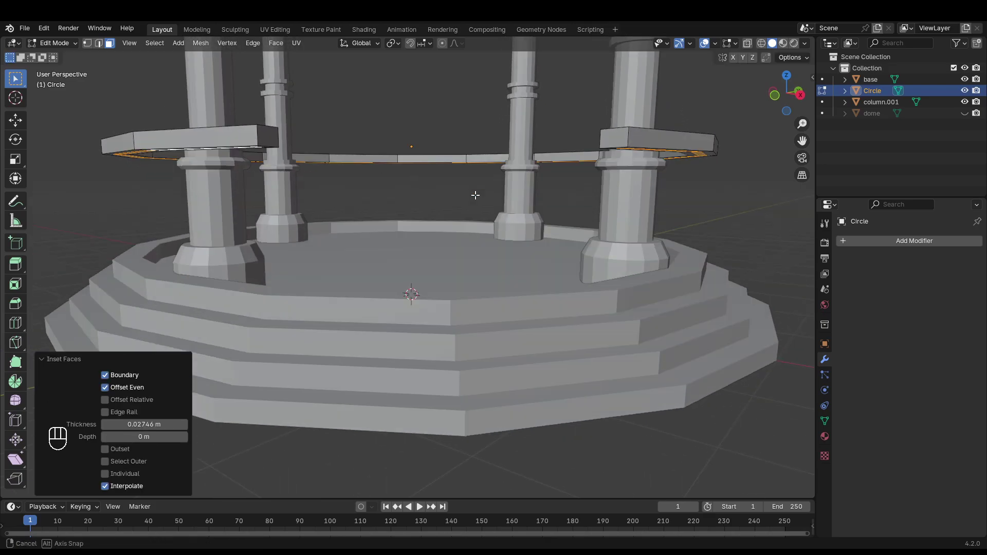
- Extrude the inset underside faces about 1.07 m down to the platform to form the wall
key(e)
click(454, 279)
middle_drag(454, 279, 461, 244)
- Bevel the top and bottom edges of both rail ends at the entrance gap with two segments
middle_drag(291, 208, 229, 199)
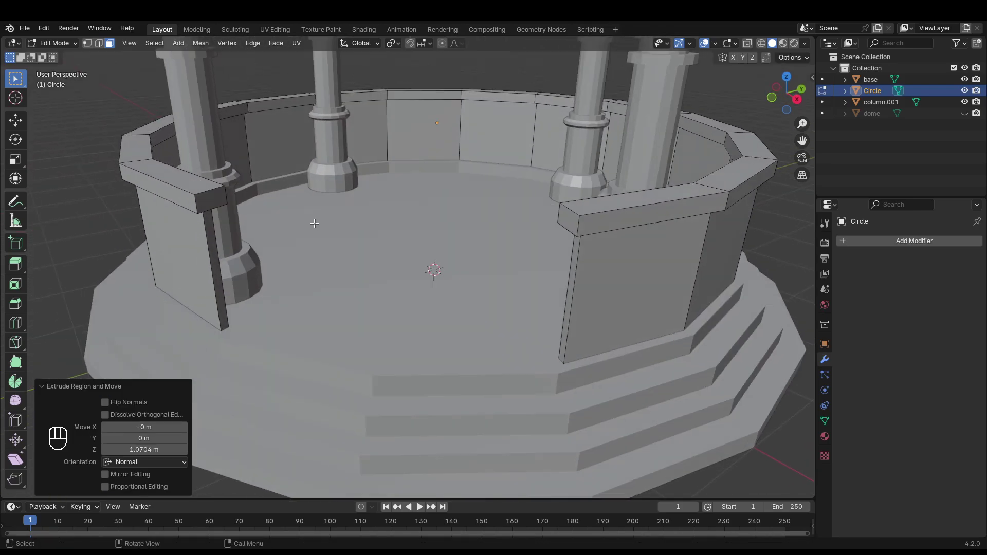
key(2)
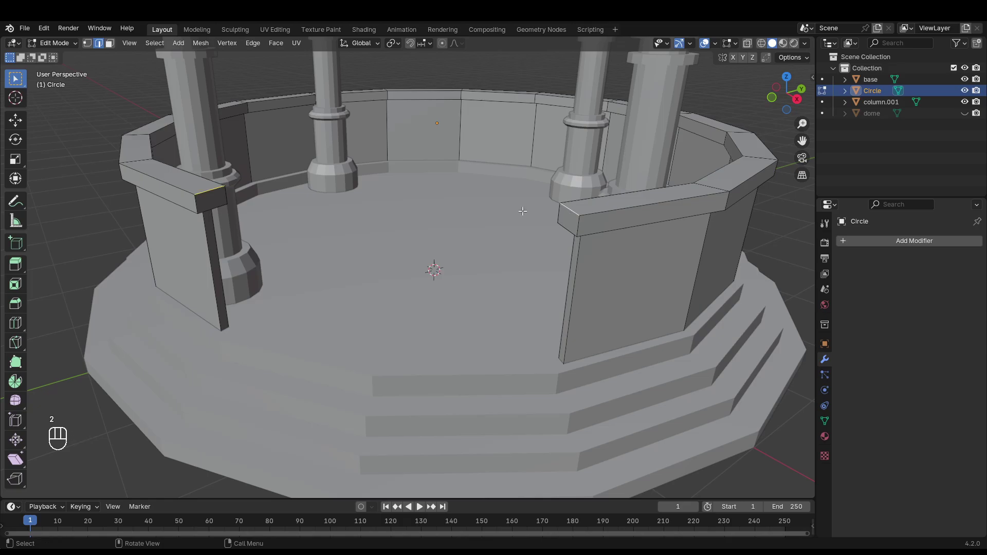
key(ctrl+b)
scroll(531, 195, up, 1)
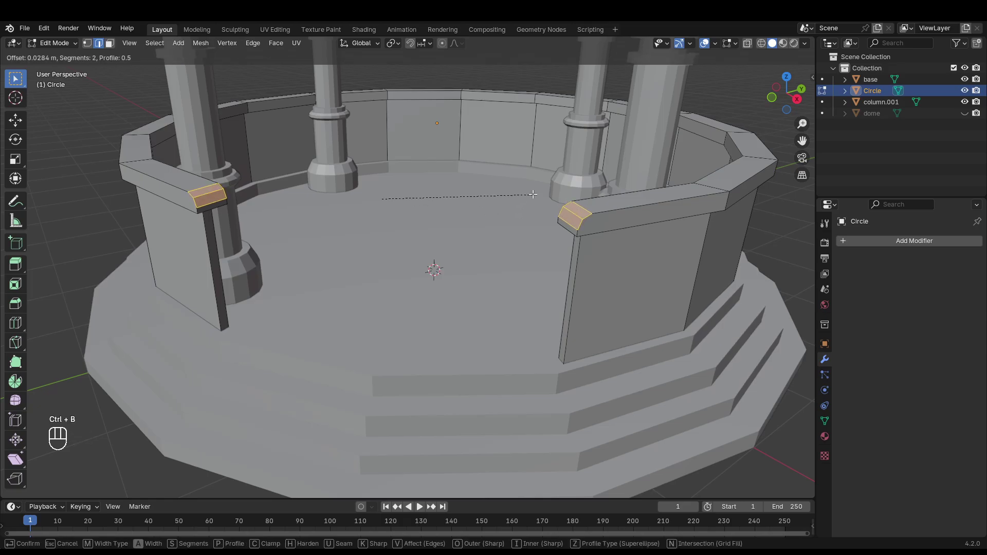
key(Escape)
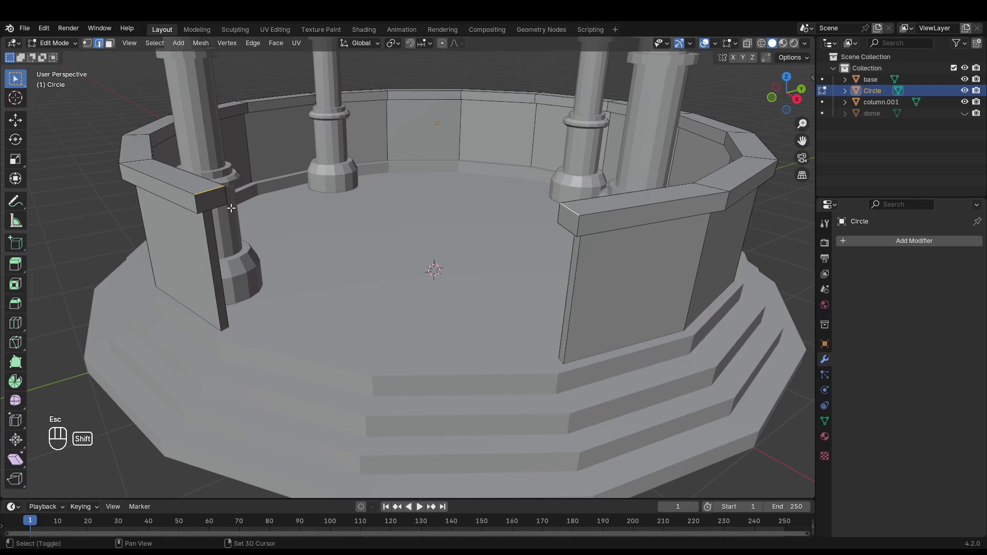
key(ctrl+b)
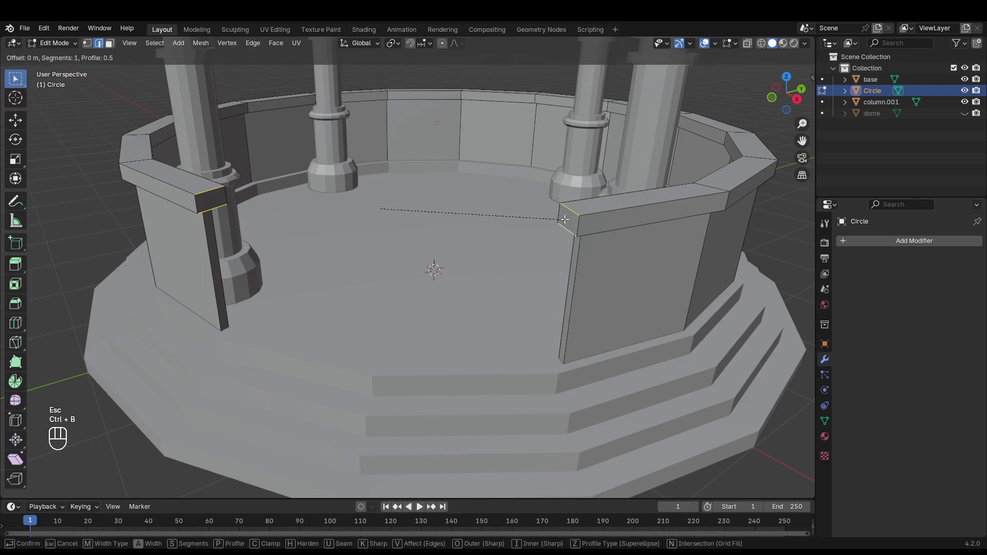
click(575, 180)
click(423, 212)
middle_drag(386, 213, 426, 213)
- Select the rail's outer top edge loop and exclude the short edges around its bevelled end
scroll(427, 215, down, 1)
scroll(427, 215, down, 1)
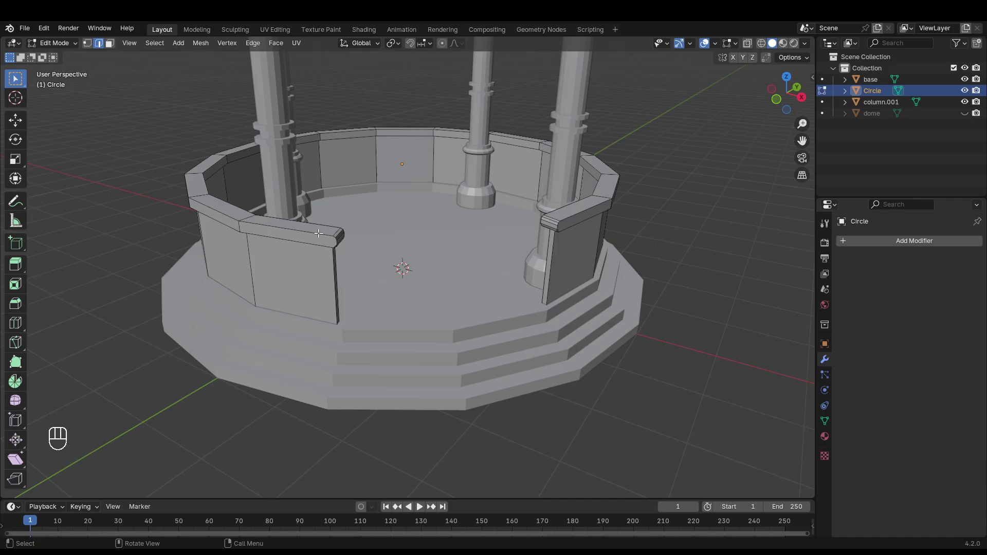
click(245, 225)
alt+click(240, 218)
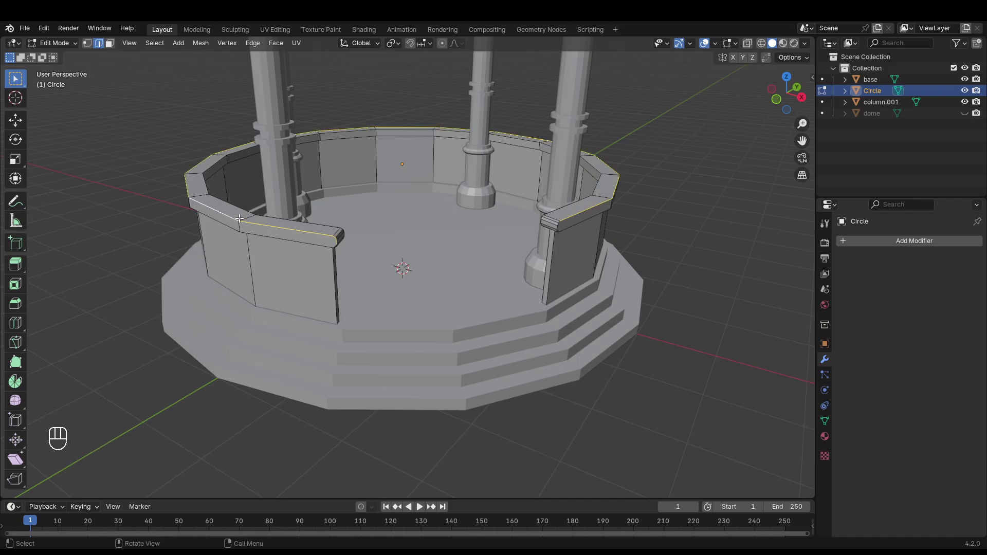
middle_drag(578, 261, 562, 262)
scroll(395, 246, up, 3)
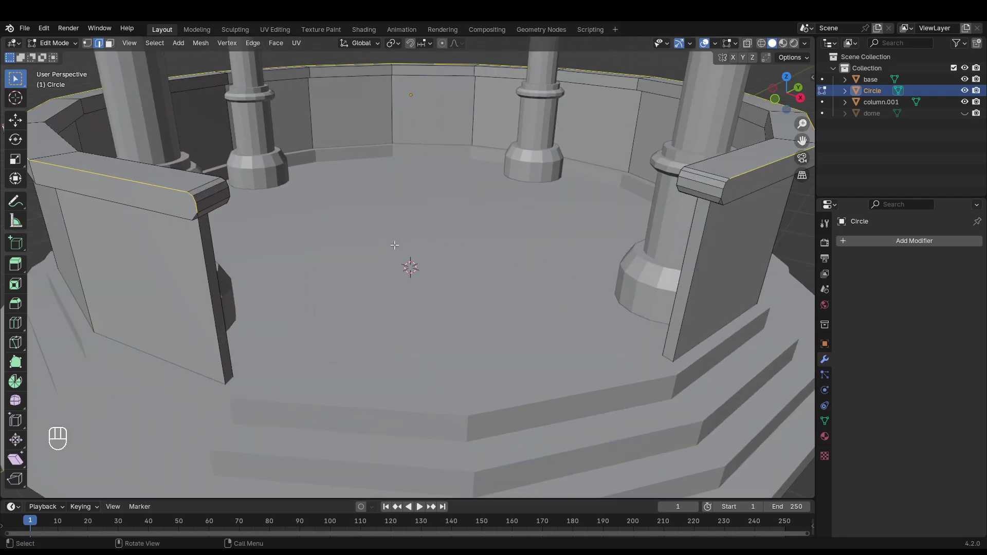
middle_drag(204, 209, 224, 211)
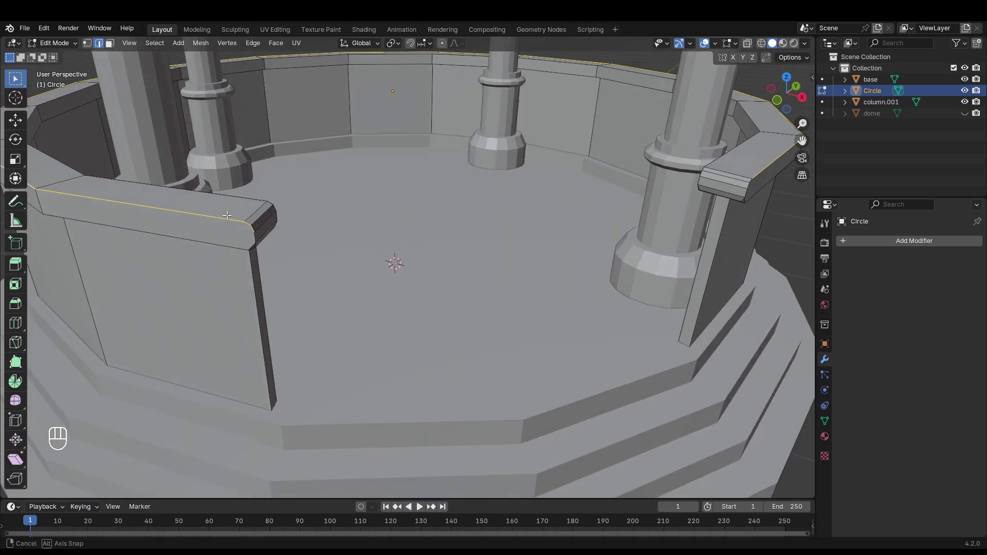
scroll(227, 231, up, 4)
shift+middle_drag(227, 251, 355, 270)
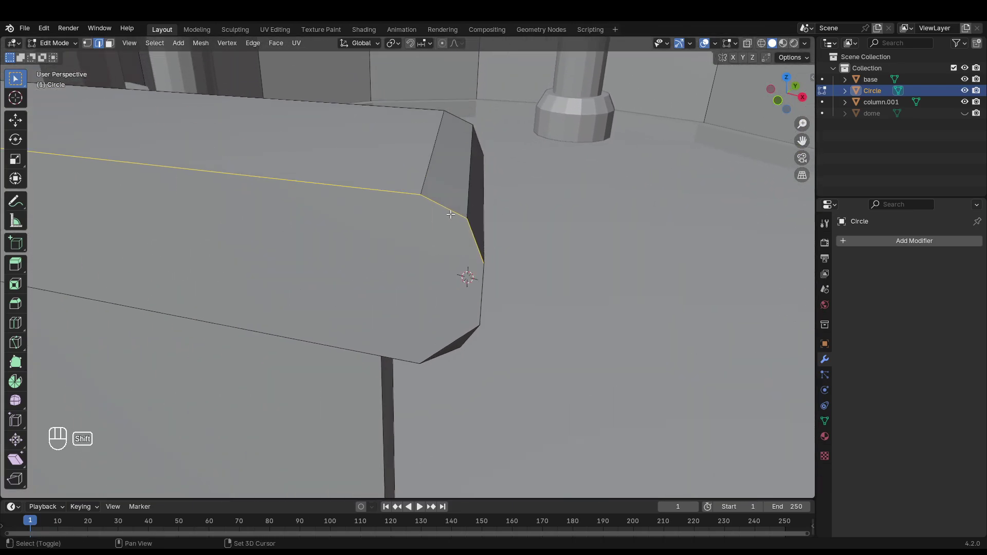
scroll(487, 229, down, 8)
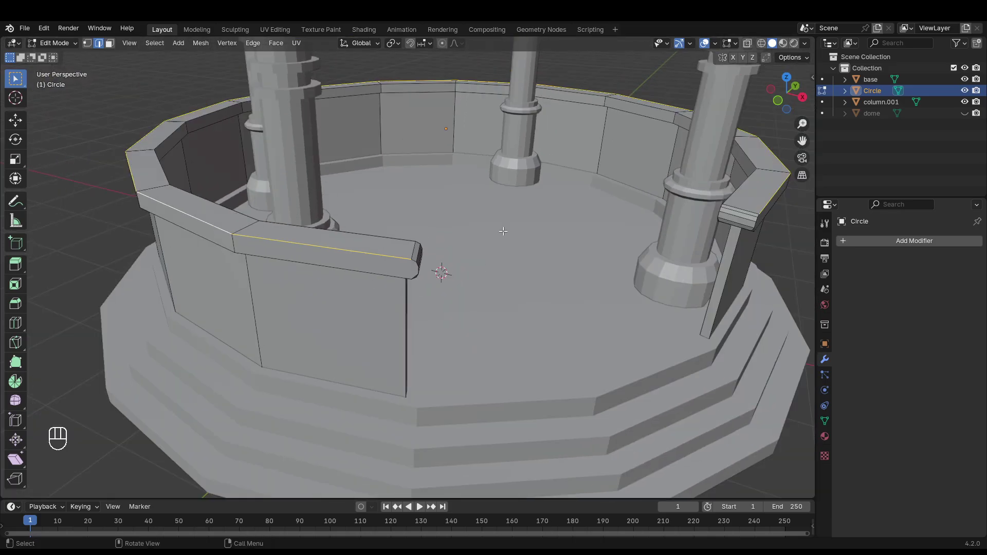
key(ctrl+b)
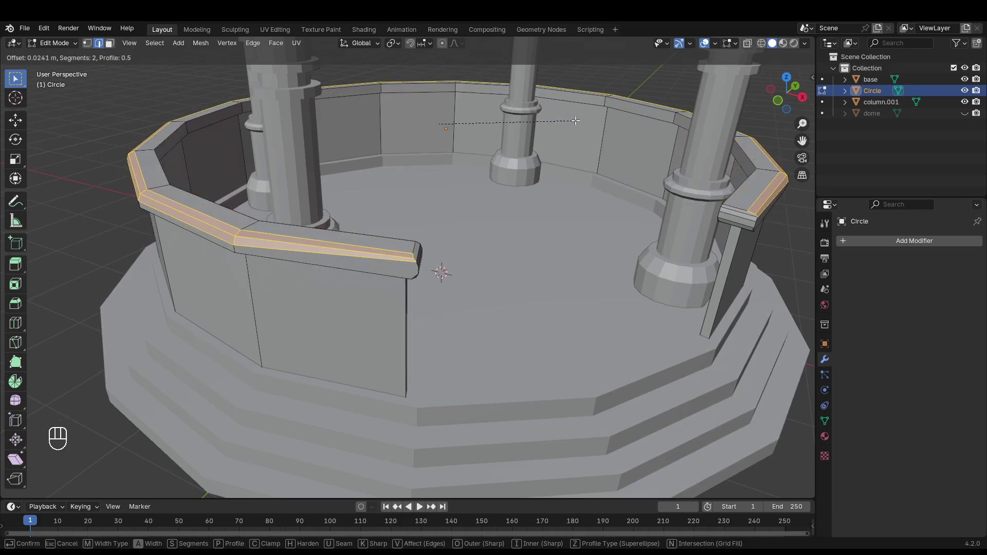
key(Escape)
middle_drag(575, 121, 556, 171)
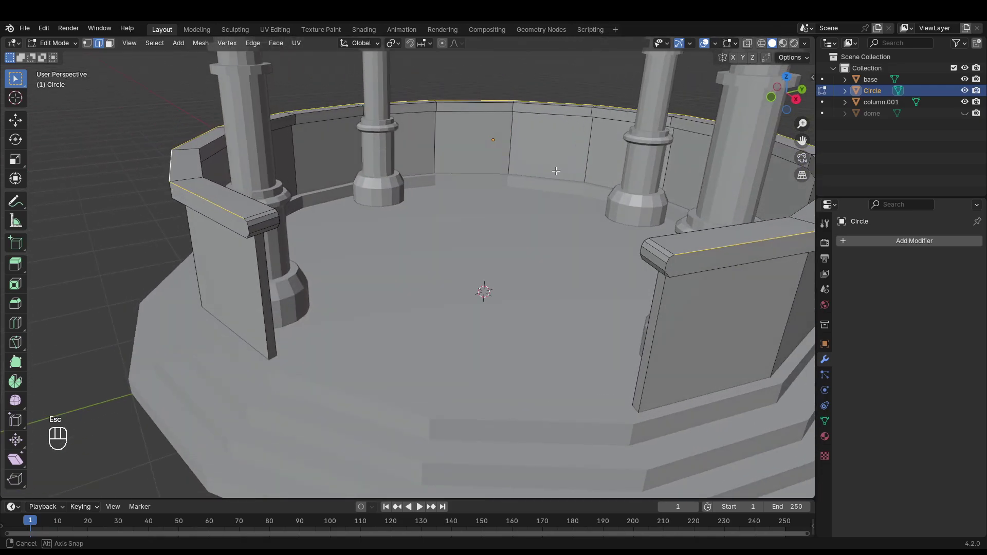
key(ctrl+b)
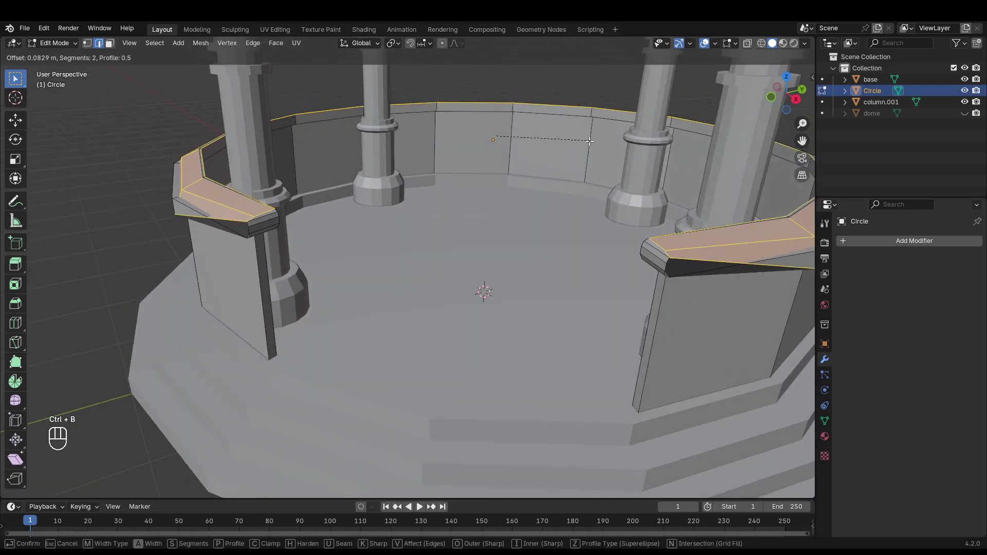
key(Escape)
middle_drag(570, 146, 491, 189)
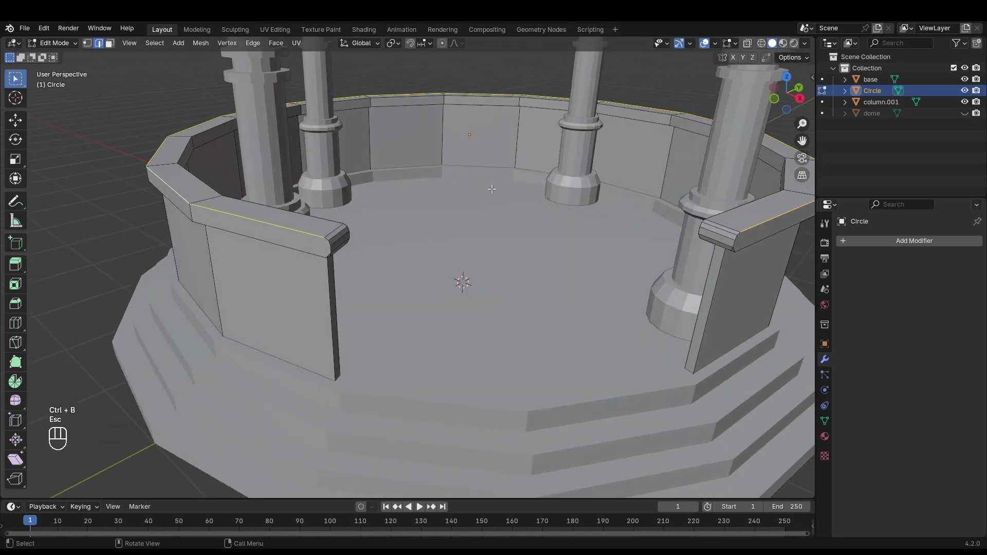
- Deselect the end segment of the rail's outer top edge and bevel the remaining edges about 0.022 m with two segments
middle_drag(396, 241, 327, 247)
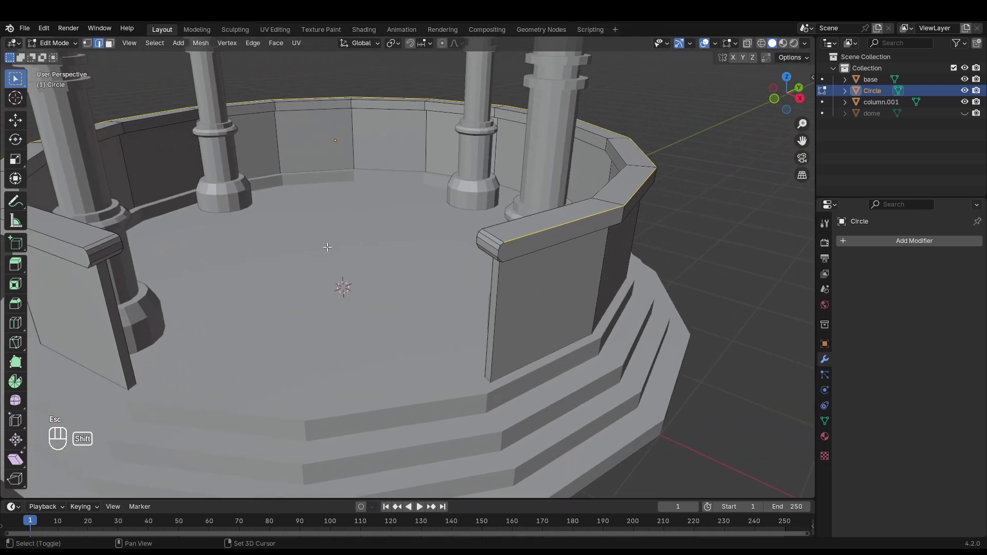
shift+click(552, 231)
middle_drag(639, 235, 581, 239)
key(ctrl+b)
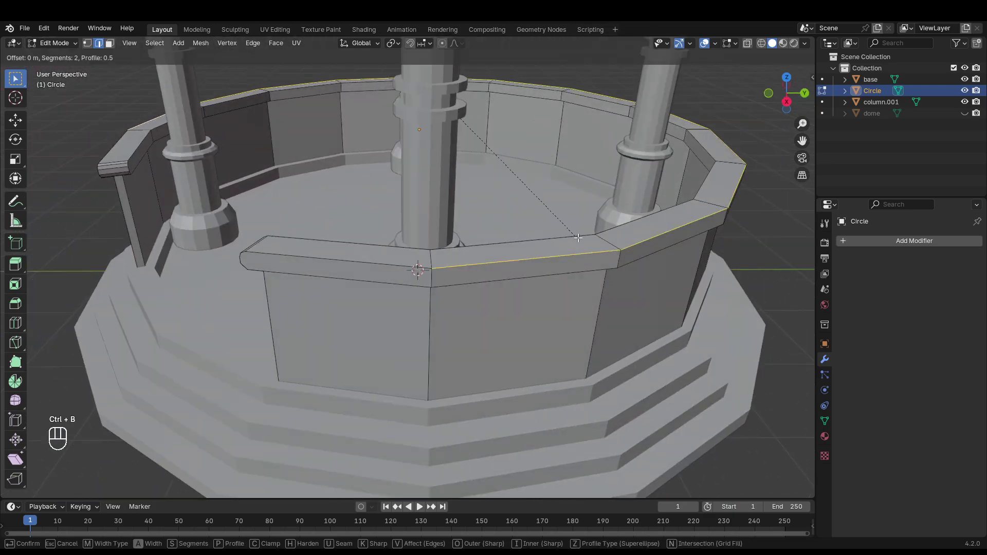
click(610, 210)
- Clear the rail selection and select all outer side faces of the perimeter wall, from one side of the entrance gap to the other
middle_drag(609, 210, 262, 240)
scroll(304, 317, down, 4)
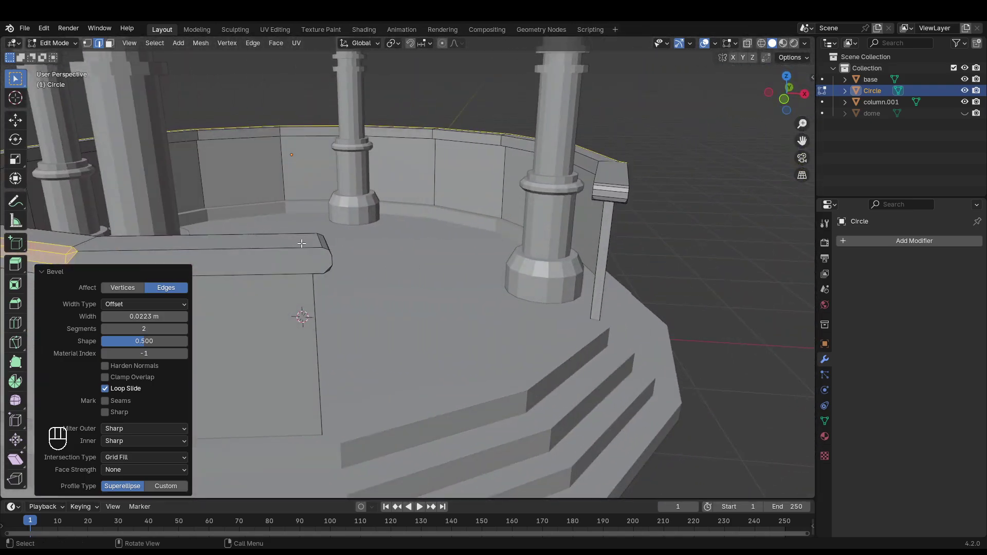
click(623, 352)
middle_drag(637, 393, 658, 381)
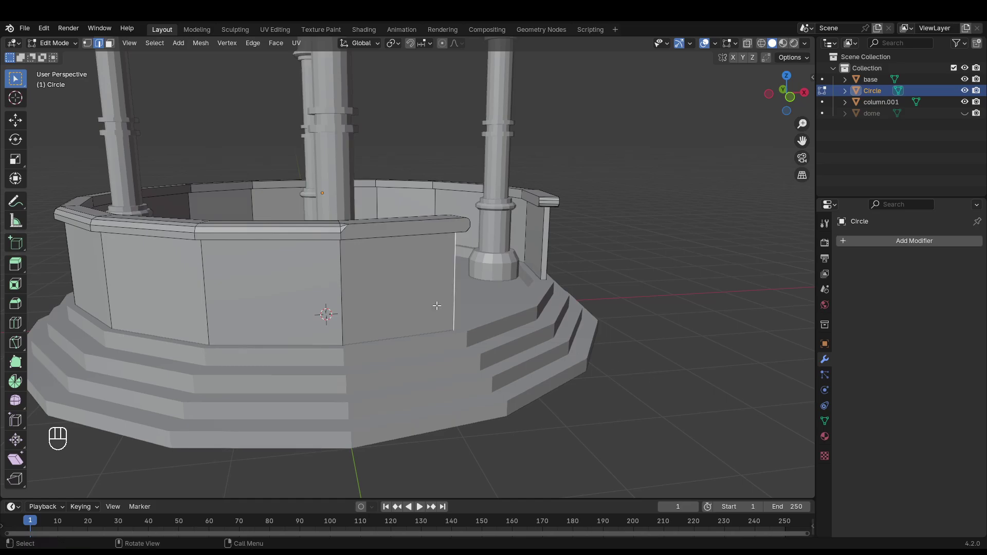
key(3)
click(400, 302)
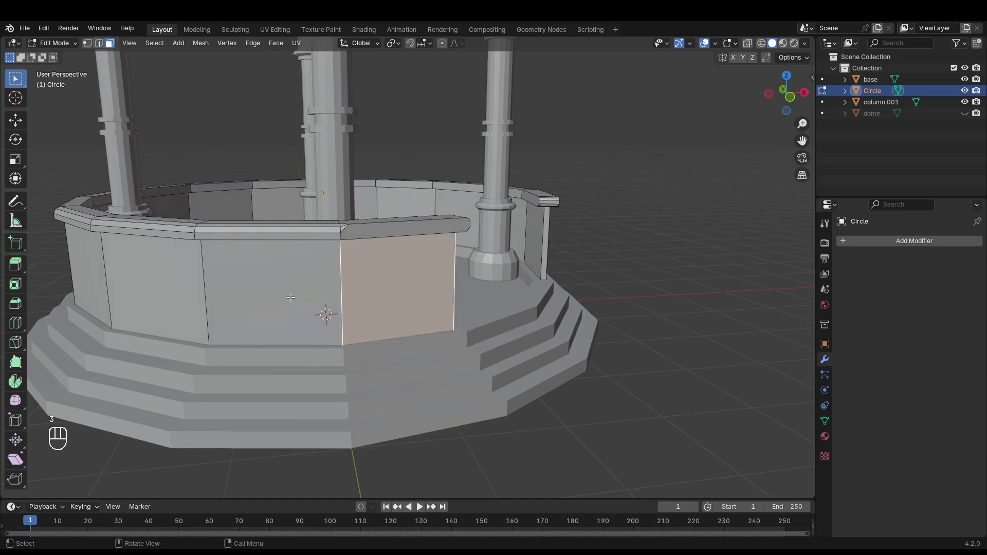
alt+click(287, 276)
shift+click(298, 286)
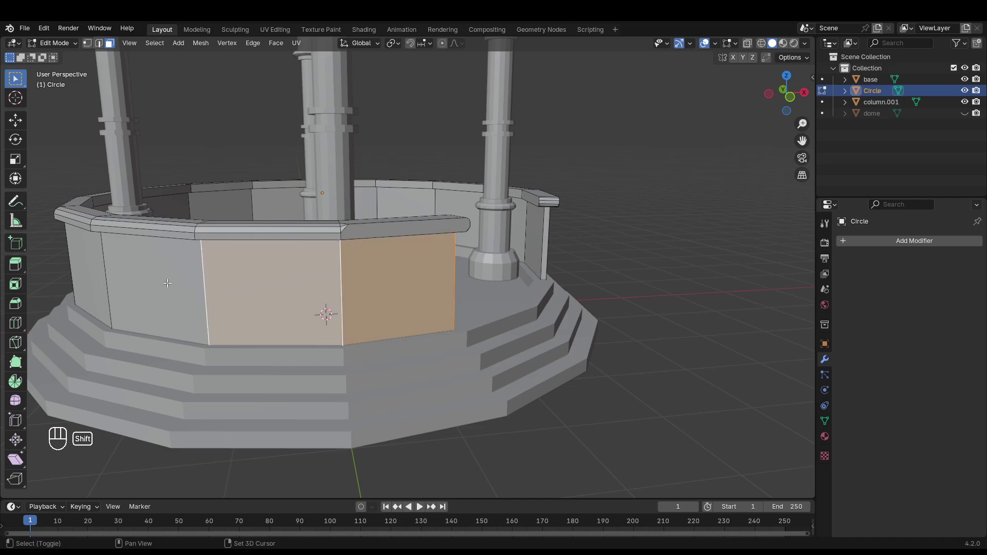
middle_drag(171, 283, 268, 312)
shift+click(329, 288)
shift+click(251, 302)
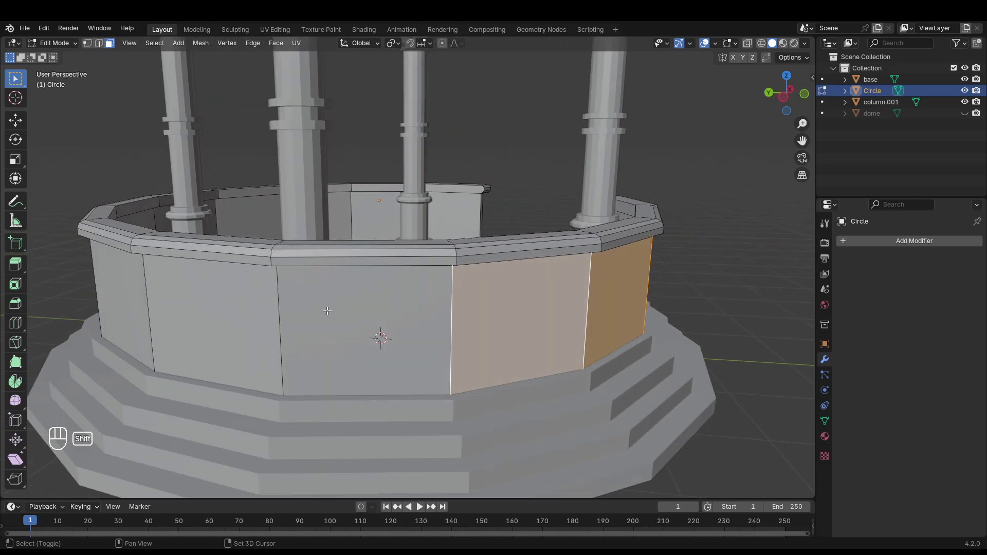
shift+click(326, 310)
shift+click(170, 312)
middle_drag(167, 312, 387, 286)
shift+click(398, 286)
shift+click(267, 289)
middle_drag(268, 288, 437, 287)
shift+click(390, 286)
shift+click(298, 285)
middle_drag(297, 286, 484, 289)
shift+click(485, 289)
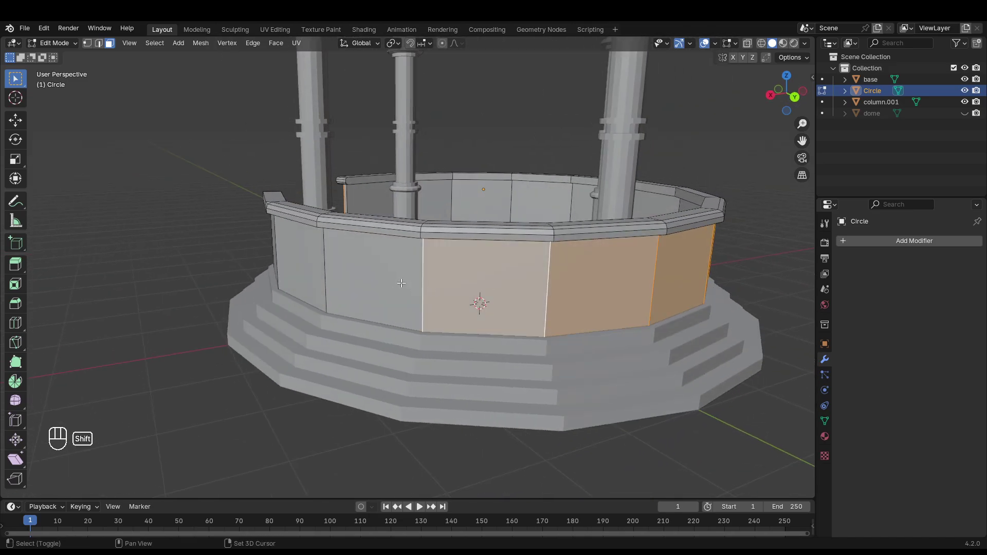
shift+click(381, 282)
shift+click(306, 275)
mouse_move(305, 275)
middle_down()
mouse_move(391, 282)
mouse_move(293, 286)
middle_up()
shift+click(368, 282)
- Add all inner side faces of the perimeter wall to the selection, leaving out the end faces at the entrance gap
scroll(282, 287, up, 2)
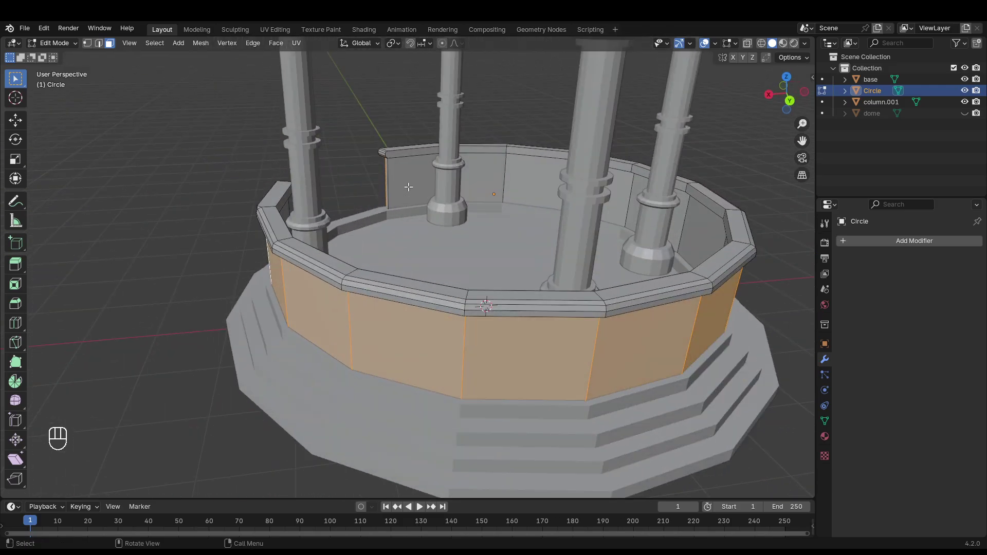
middle_drag(408, 186, 394, 177)
shift+click(394, 178)
shift+click(457, 173)
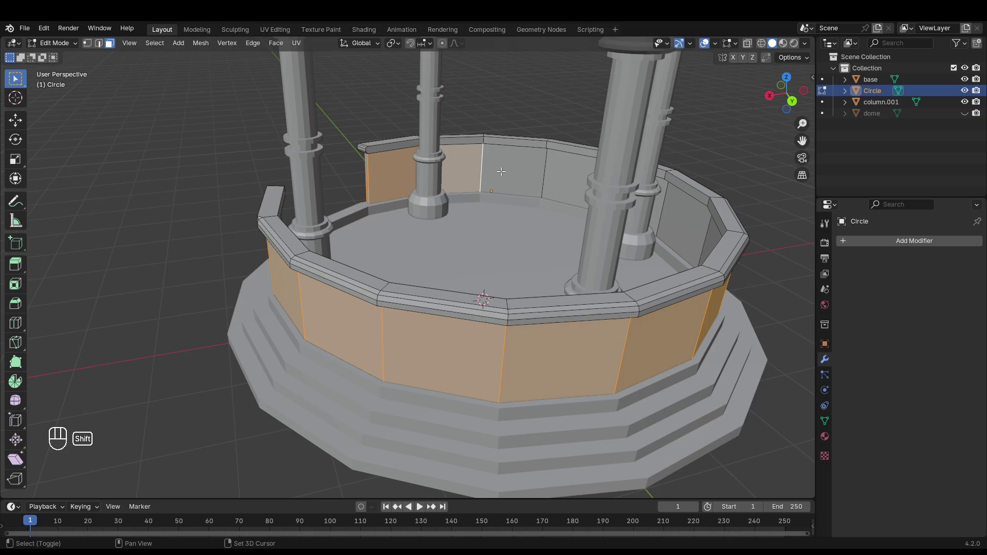
shift+click(501, 171)
shift+click(556, 174)
shift+click(687, 213)
middle_drag(687, 213, 619, 187)
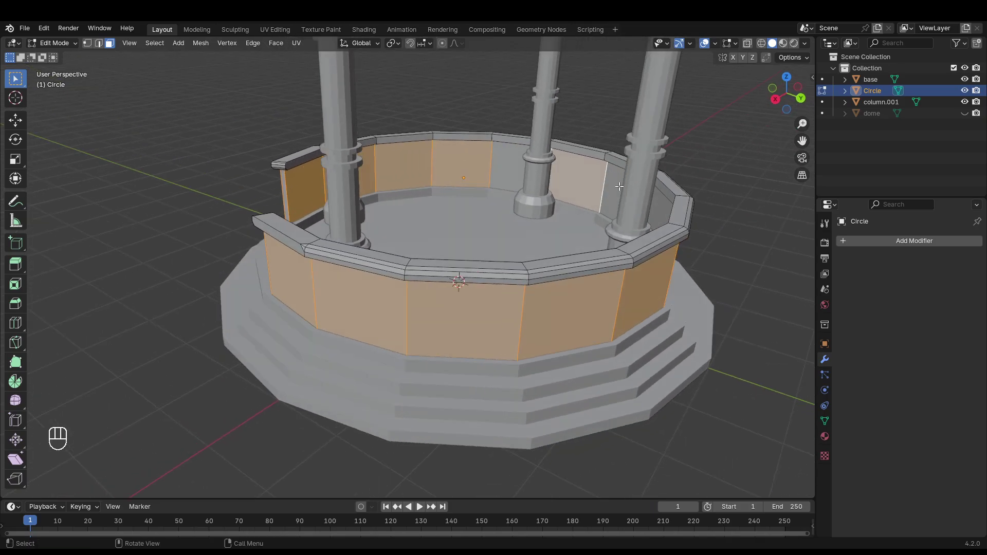
shift+click(505, 166)
middle_drag(506, 165, 689, 181)
shift+click(531, 170)
shift+click(561, 172)
shift+click(366, 153)
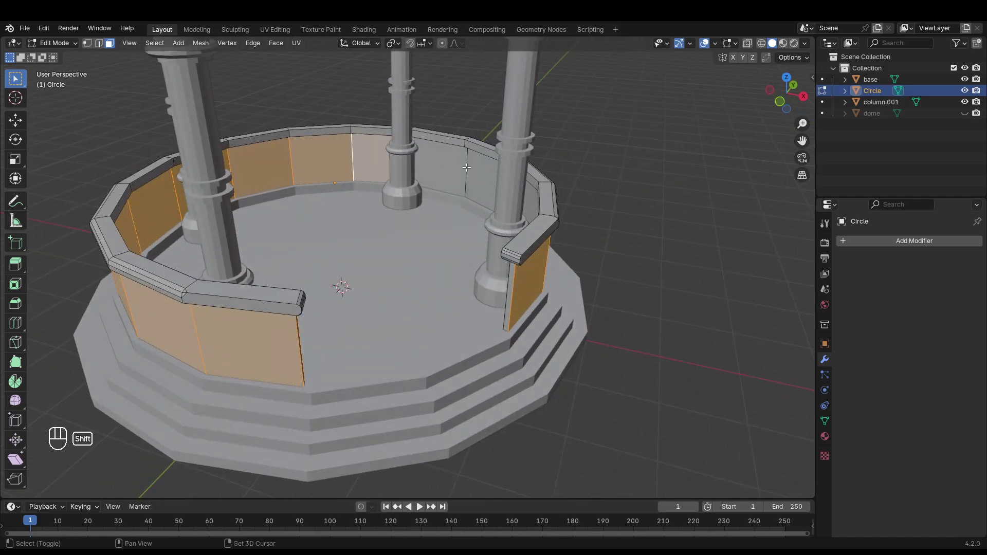
shift+click(467, 167)
middle_drag(474, 171, 643, 190)
shift+click(388, 177)
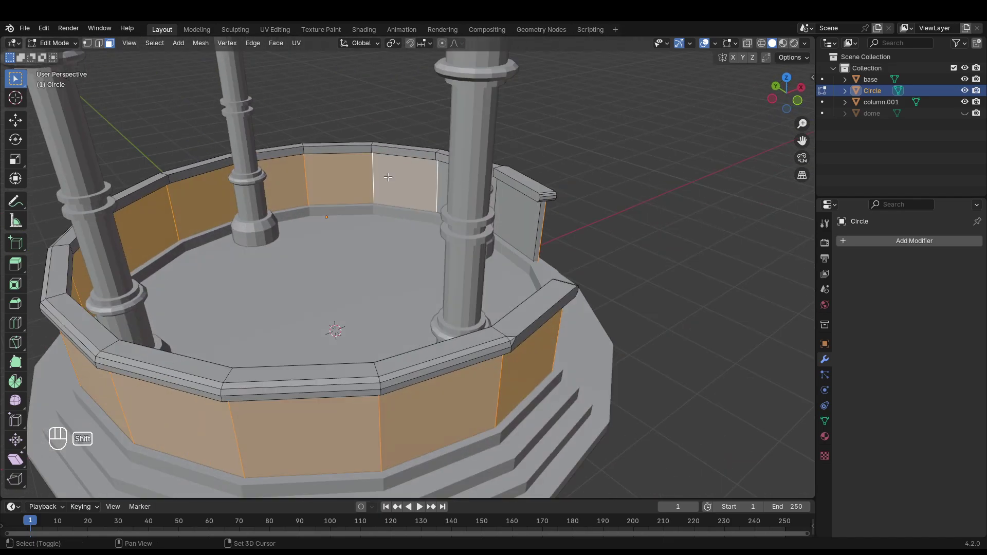
middle_drag(388, 177, 450, 184)
middle_drag(282, 188, 535, 172)
shift+click(329, 191)
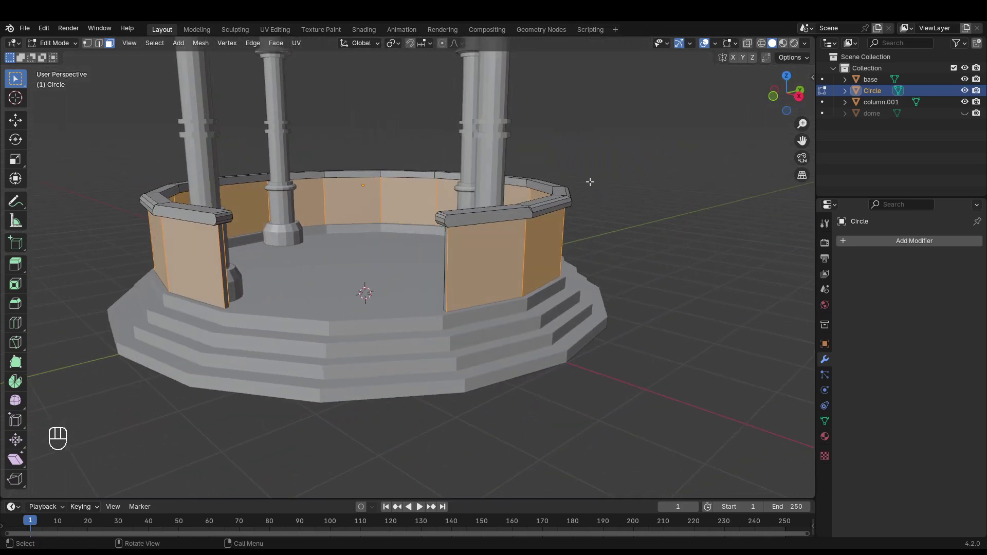
- Inset the selected inner and outer wall faces about 0.049 m
middle_drag(383, 212, 404, 199)
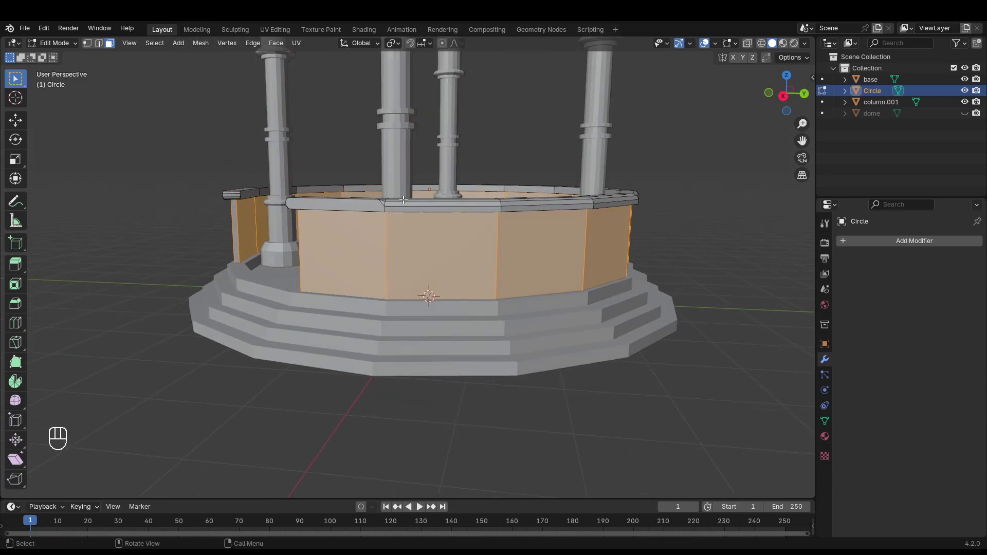
key(i)
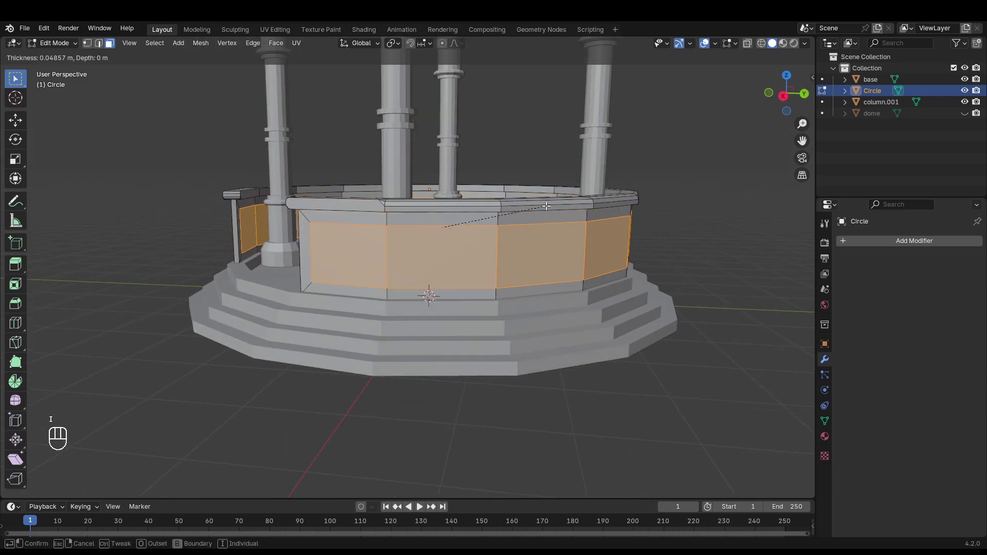
click(546, 205)
- Try twice to bridge the inset inner and outer wall faces into an opening, undoing each attempt
key(alt+e)
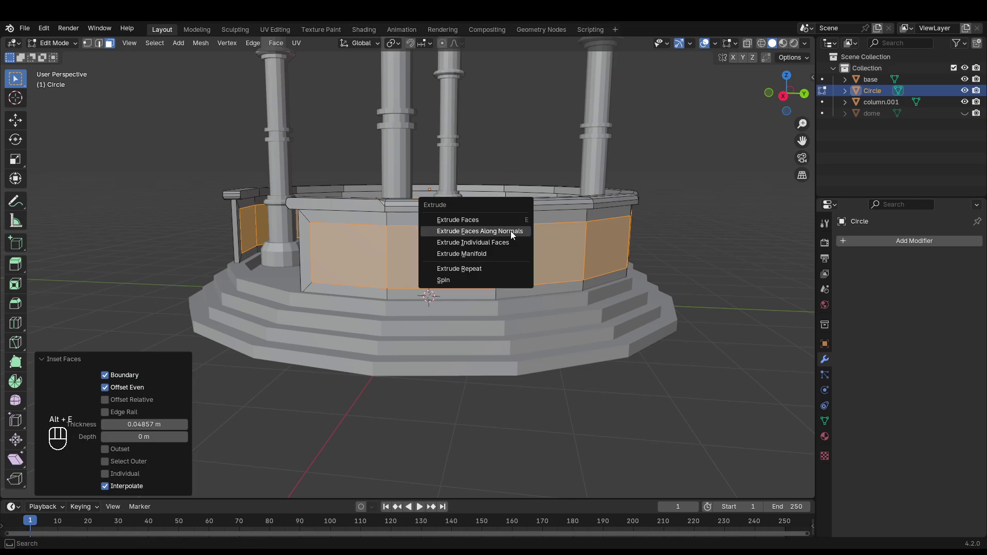
key(ctrl+e)
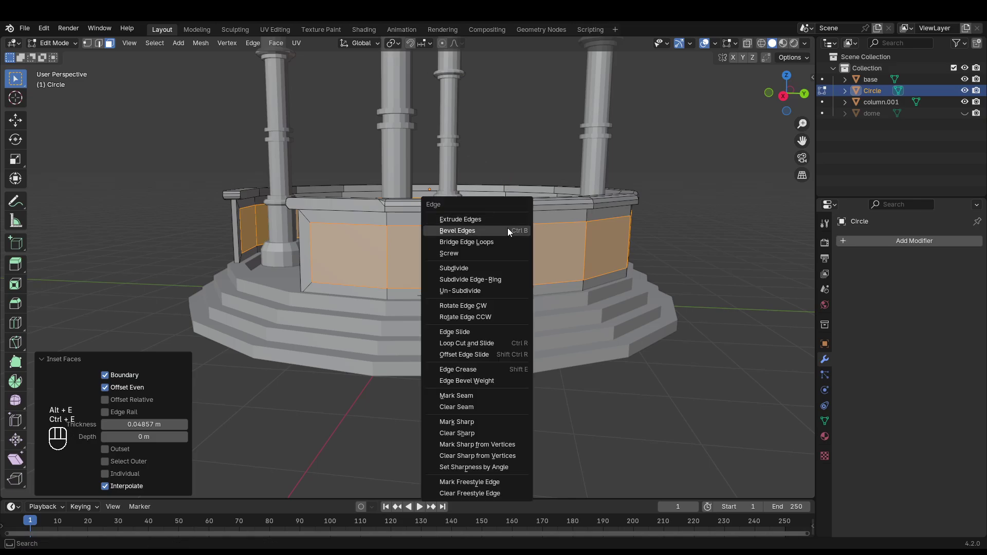
click(504, 241)
middle_drag(503, 241, 199, 259)
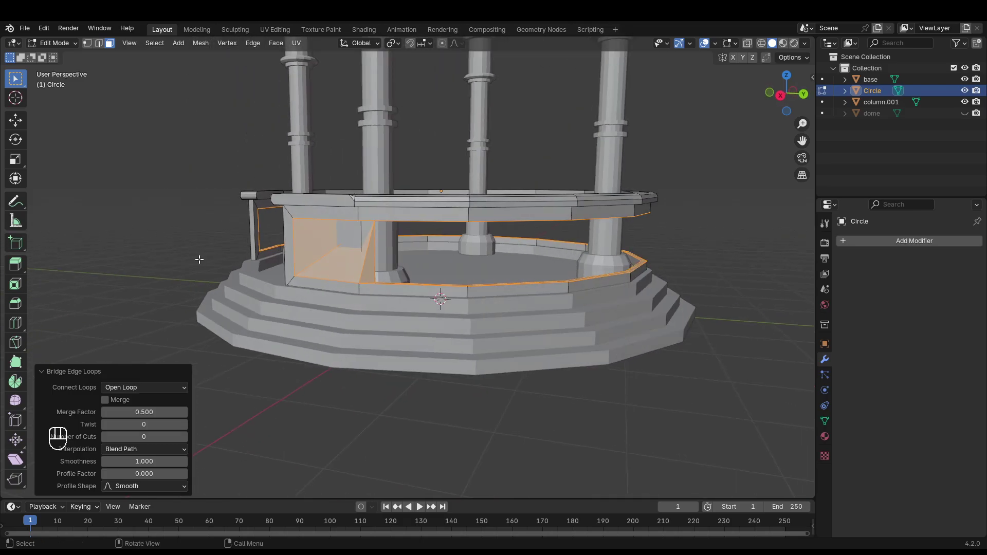
key(ctrl+z)
middle_drag(353, 254, 388, 239)
shift+click(481, 204)
key(ctrl+e)
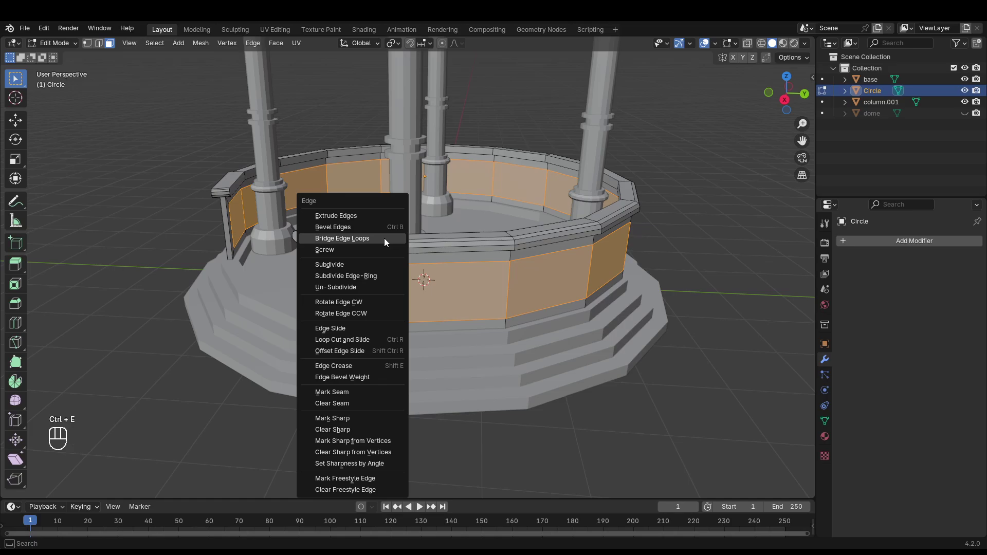
click(384, 238)
middle_drag(480, 268, 481, 249)
key(ctrl+z)
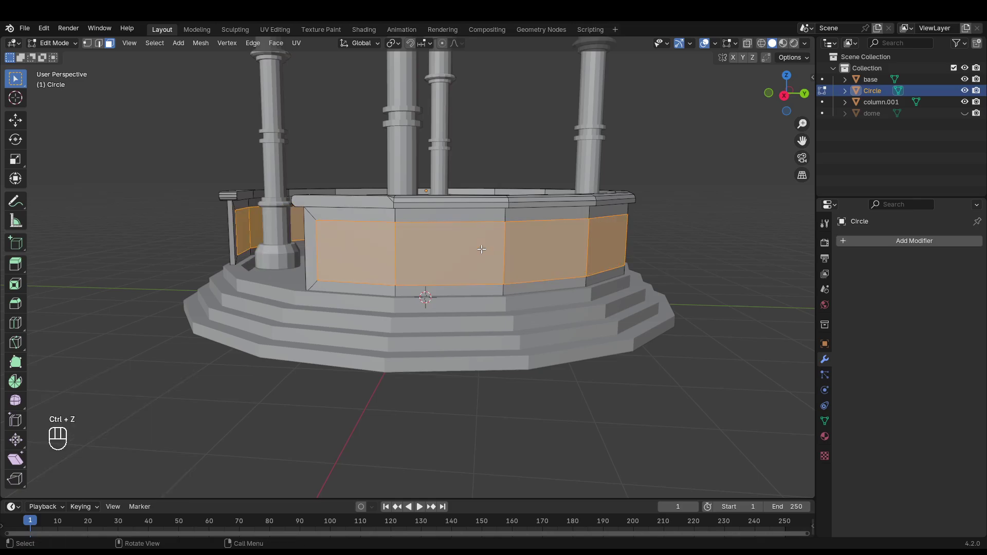
- Merge the vertices by distance at 0.0001 m, first for the inset wall faces and again for the whole wall mesh
key(m)
click(481, 249)
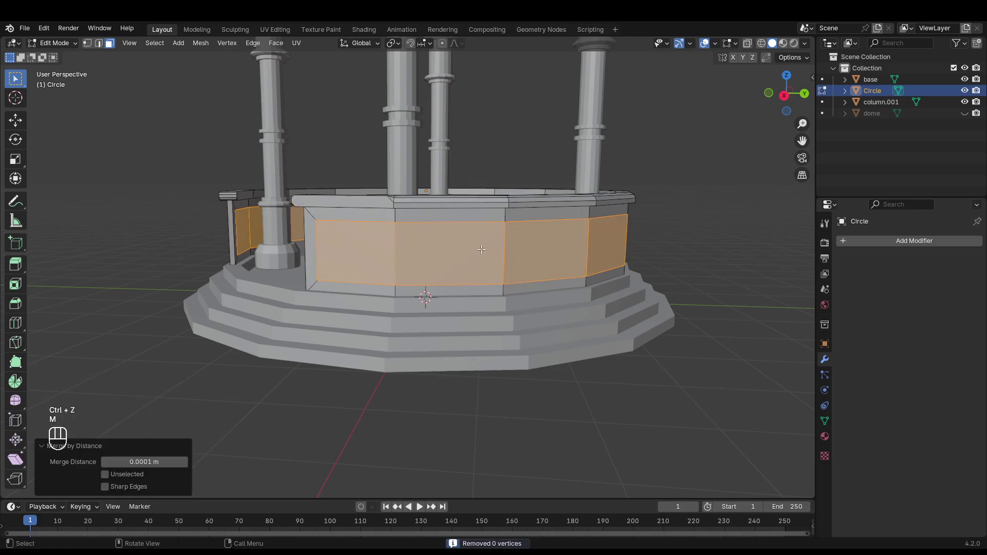
key(a)
key(m)
click(482, 249)
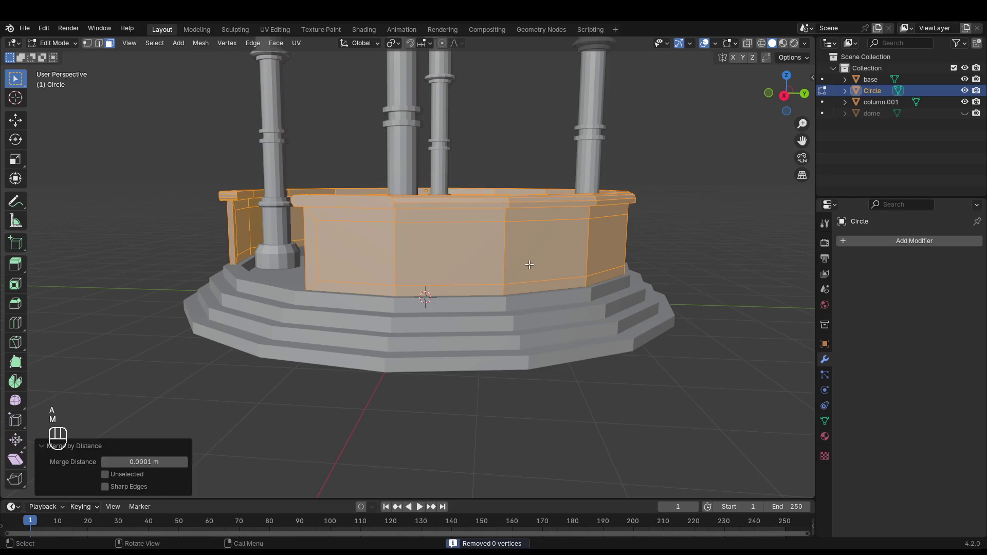
- Check the inset panel beside the entrance gap, then undo back to the wall face selection before the inset
click(561, 406)
click(383, 263)
middle_drag(383, 264, 458, 280)
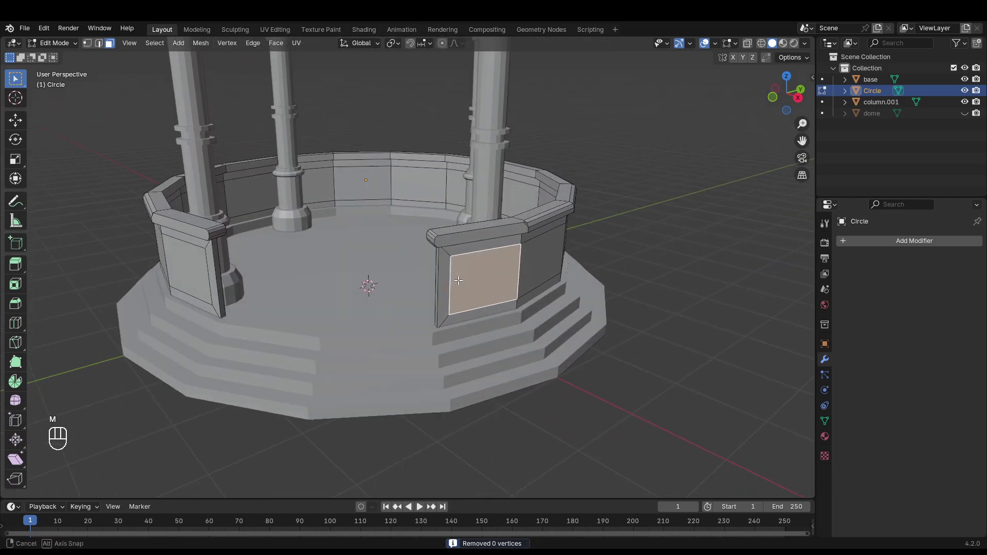
middle_drag(644, 293, 577, 287)
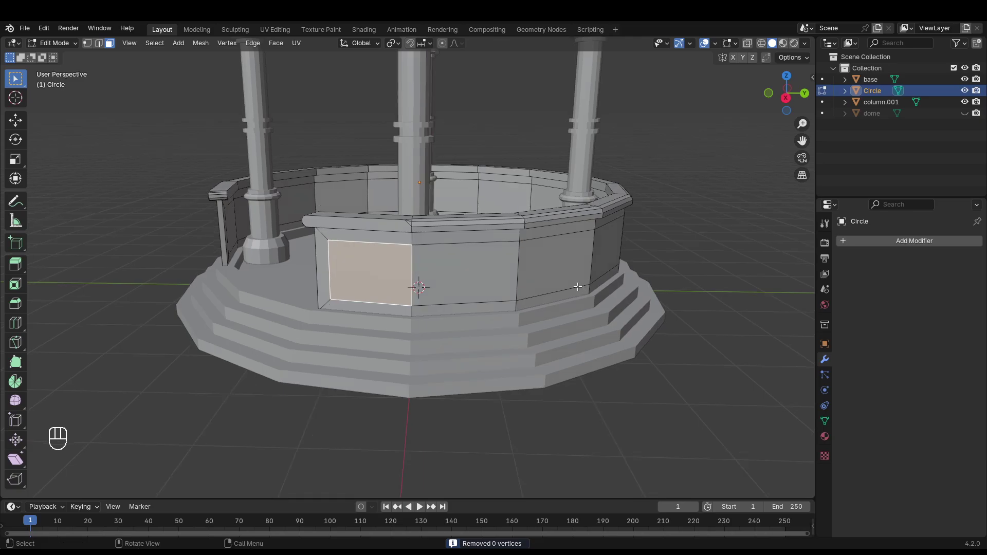
key(ctrl+z)
key(ctrl+z)
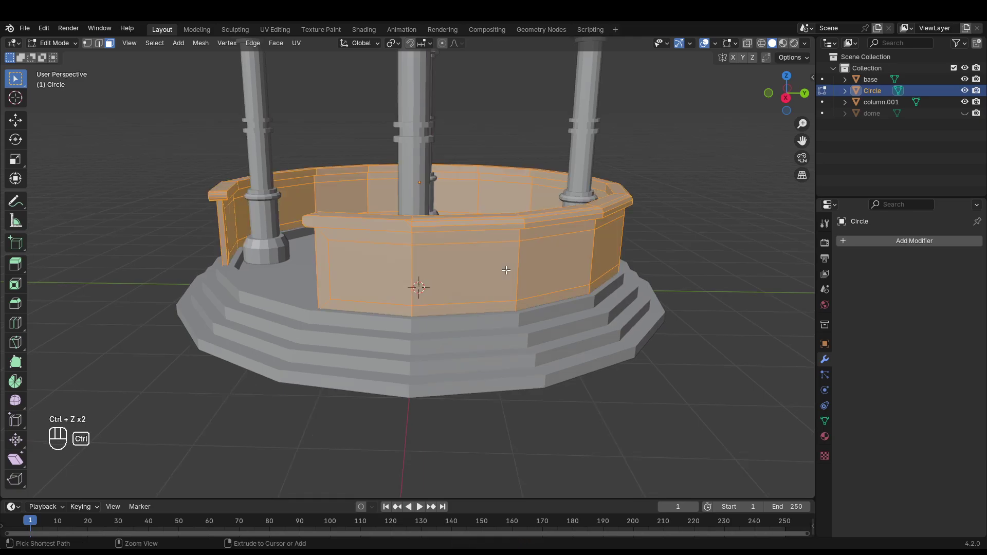
key(ctrl+z)
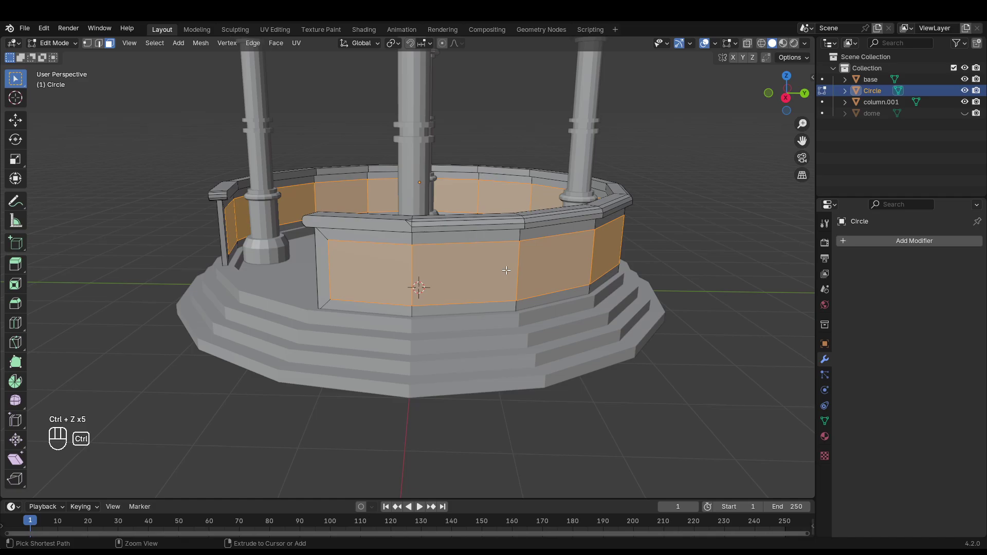
key(ctrl+z)
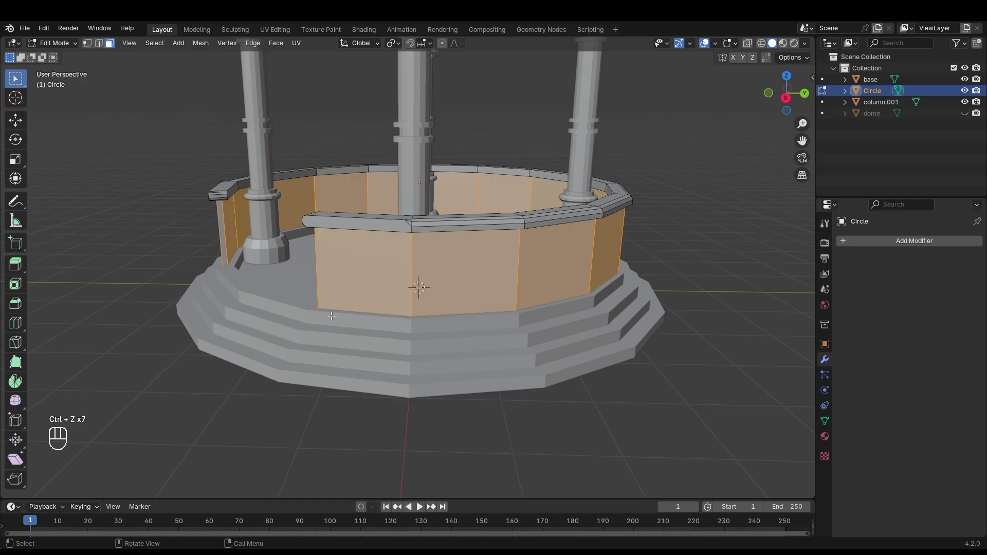
- Try insetting the selected wall faces about 0.041 m while toggling the Boundary and Offset Even options, then undo the inset
key(i)
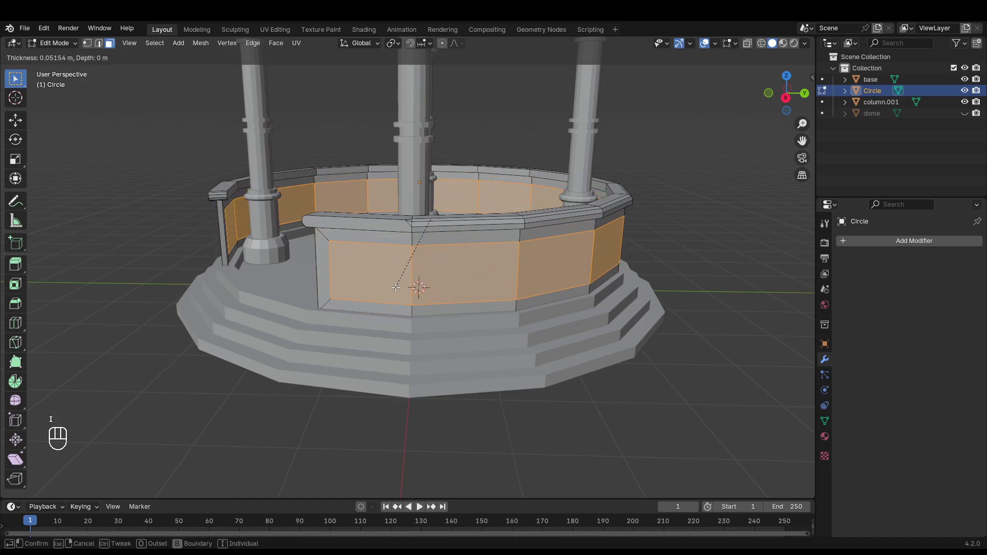
click(400, 283)
click(105, 375)
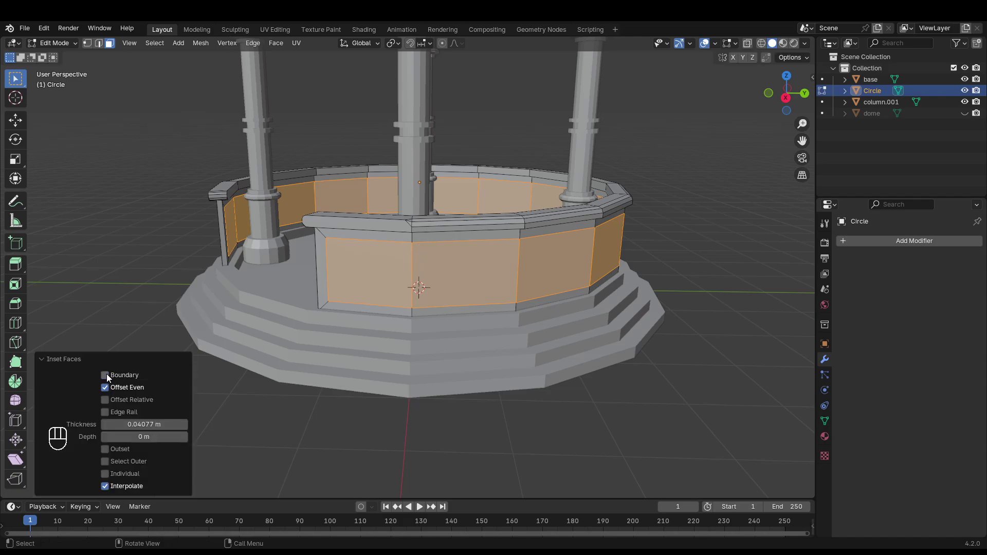
click(104, 387)
click(104, 387)
scroll(471, 132, down, 2)
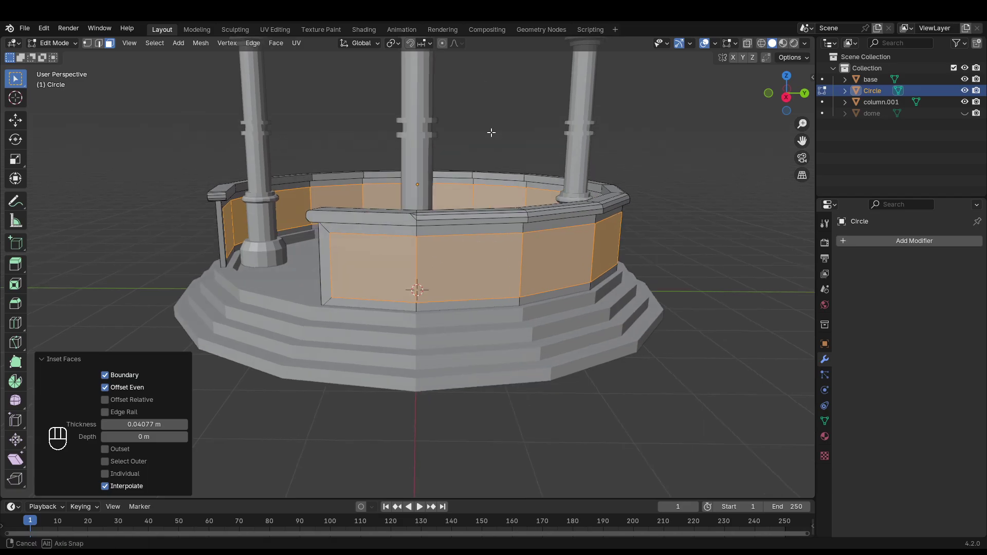
scroll(481, 141, up, 3)
key(ctrl+z)
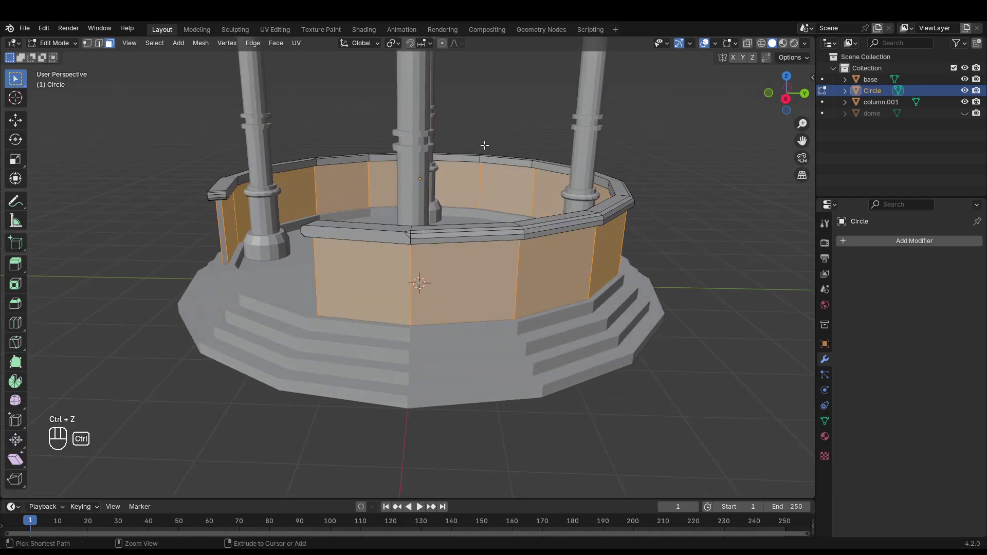
- Inspect the selected inner and outer wall faces around the whole perimeter
key(alt+i)
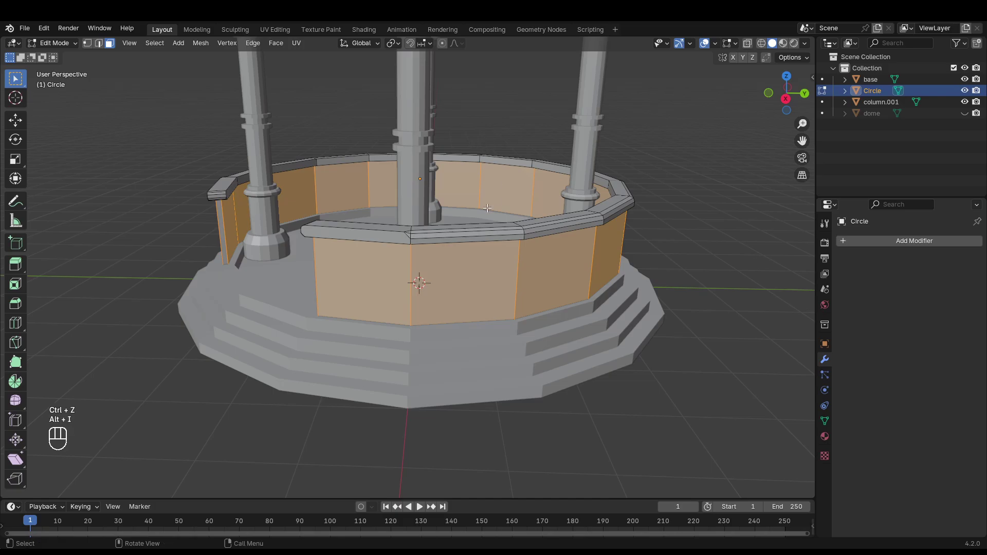
middle_drag(487, 208, 521, 237)
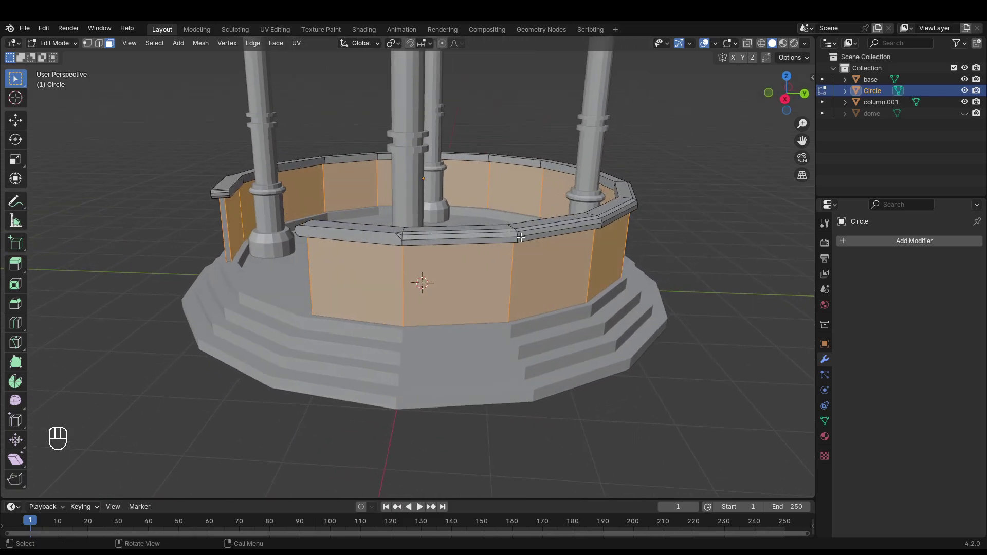
key(Tab)
key(Tab)
middle_drag(655, 231, 2, 236)
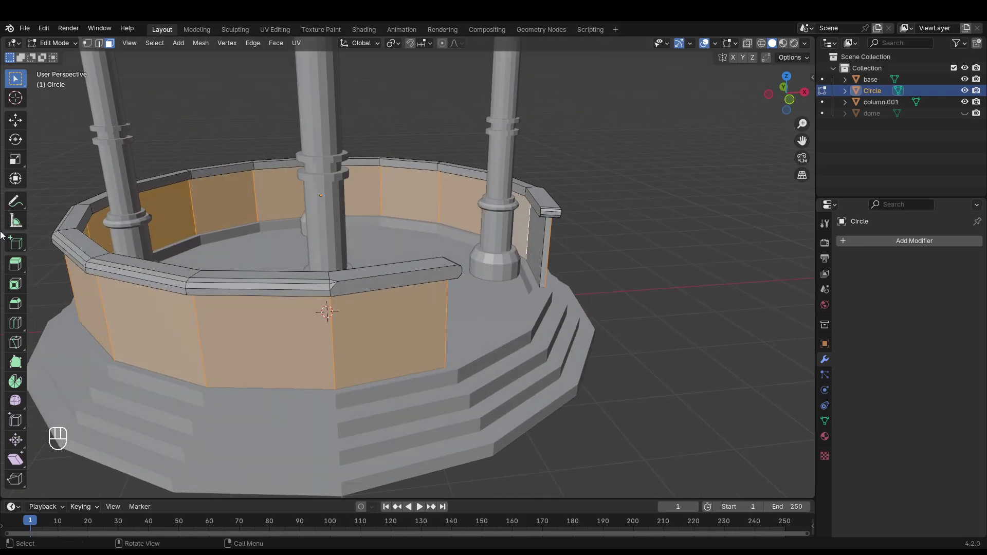
middle_drag(343, 314, 444, 238)
- Inset the selected wall faces about 0.045 m and bridge the inner and outer sides to open up the wall
key(i)
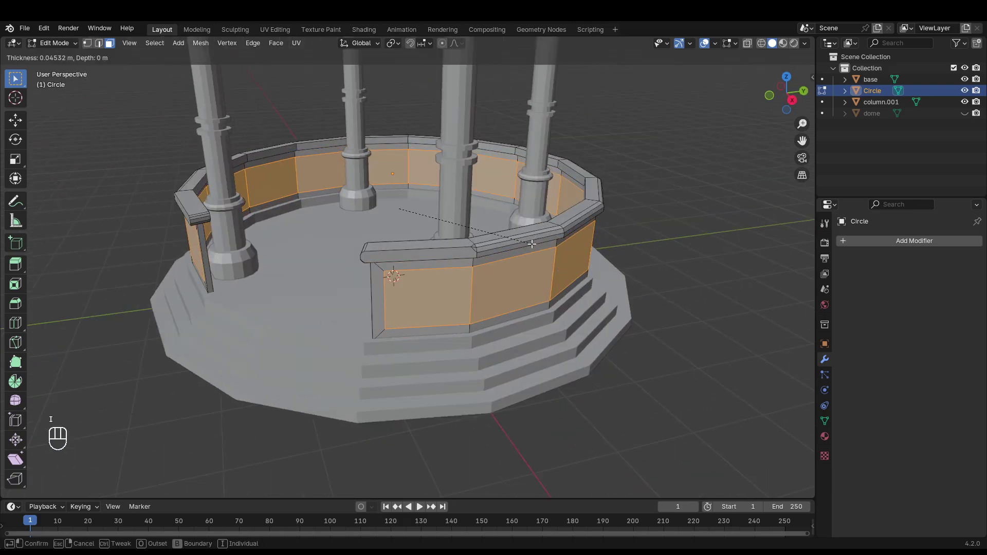
click(532, 244)
key(ctrl+e)
click(531, 243)
middle_drag(531, 244, 442, 296)
middle_drag(679, 292, 557, 184)
key(3)
click(528, 169)
key(i)
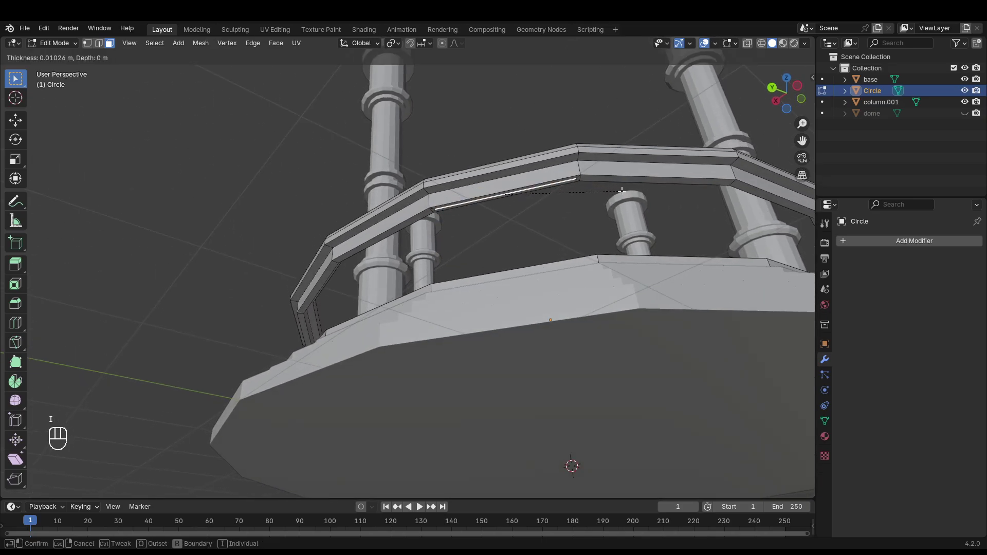
key(Escape)
- Add two closely spaced vertical loop cuts near the middle of the rear upper rail segment
middle_drag(622, 192, 622, 174)
key(ctrl+r)
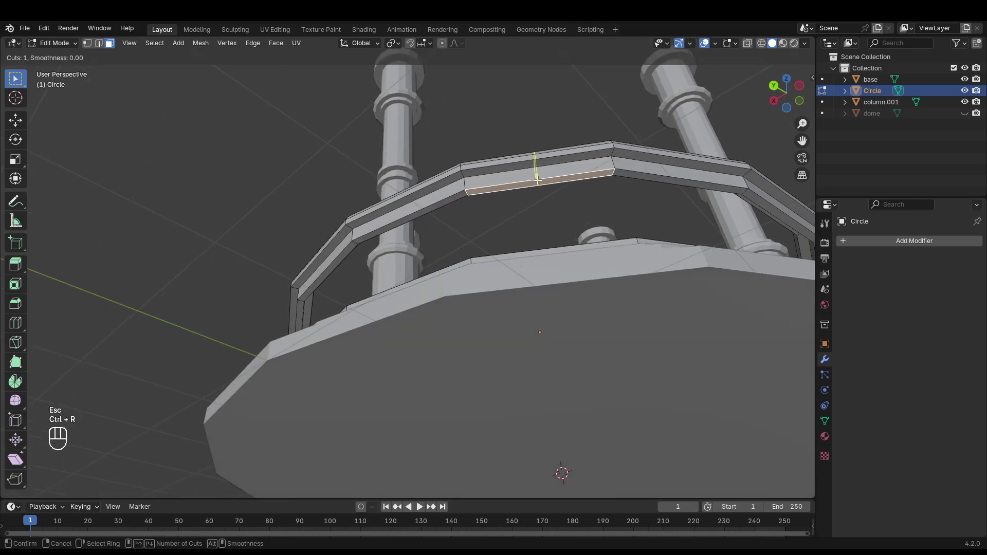
click(537, 180)
click(528, 188)
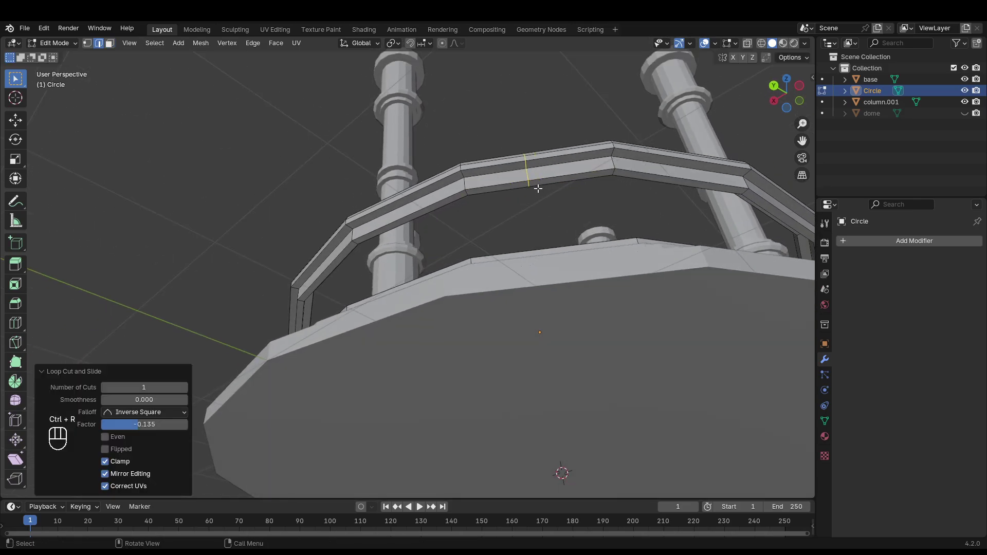
key(ctrl+r)
click(548, 185)
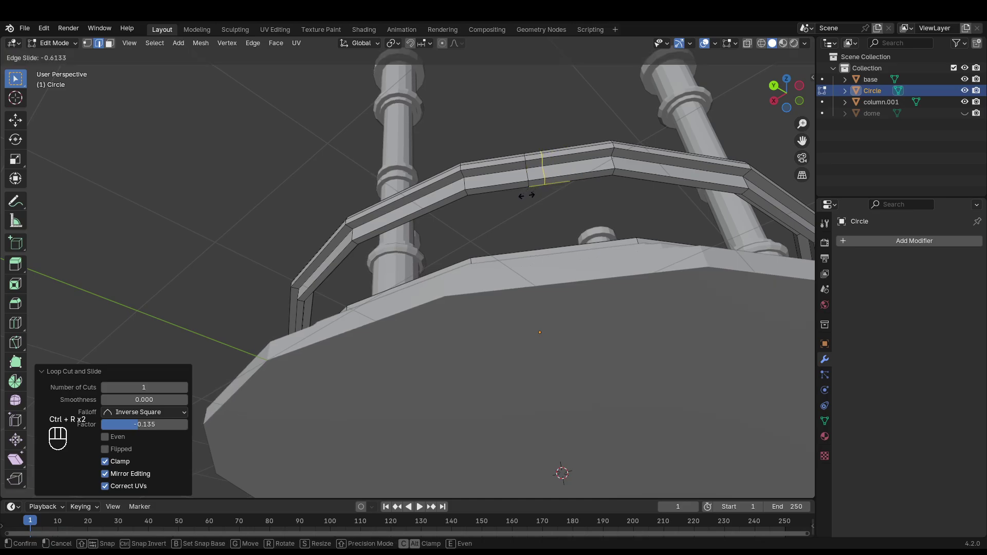
click(526, 196)
- Extrude the narrow underside face between the two cuts about 0.82 m down to the lower rail as a baluster post
key(3)
key(e)
click(536, 183)
middle_drag(536, 183, 558, 257)
key(e)
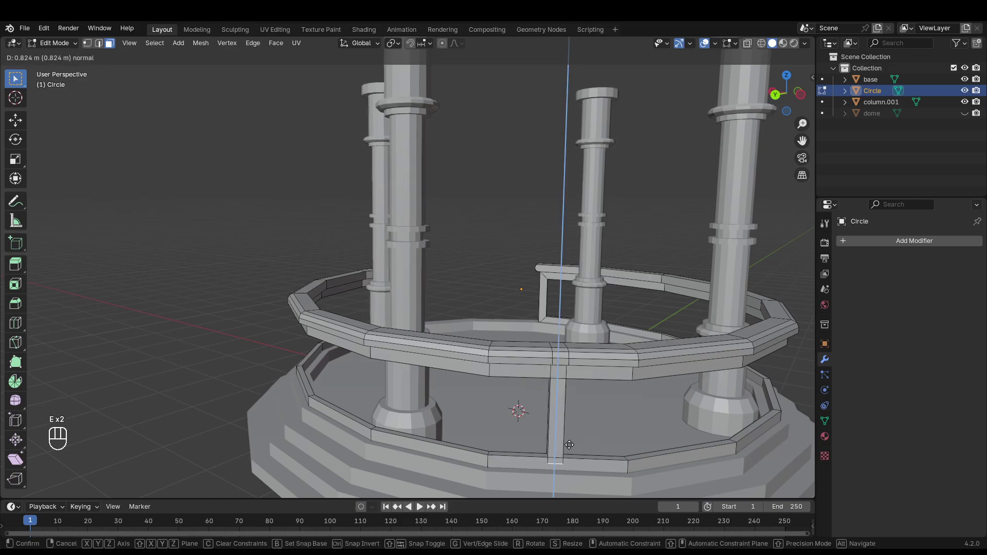
click(569, 441)
- Scale the bottom face of the new baluster post to 0.881
middle_drag(569, 441, 556, 339)
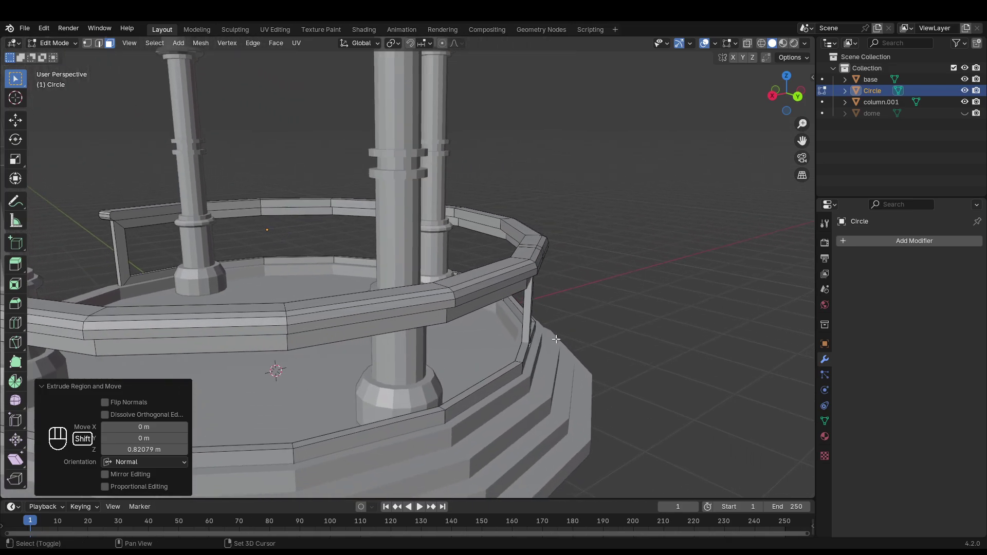
scroll(557, 340, up, 2)
shift+middle_drag(653, 397, 485, 313)
scroll(485, 313, up, 4)
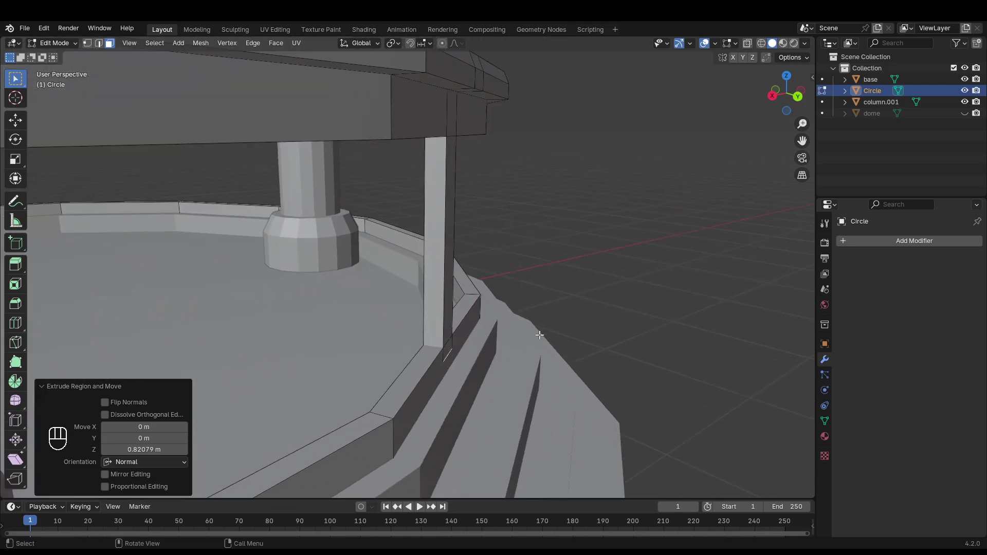
key(s)
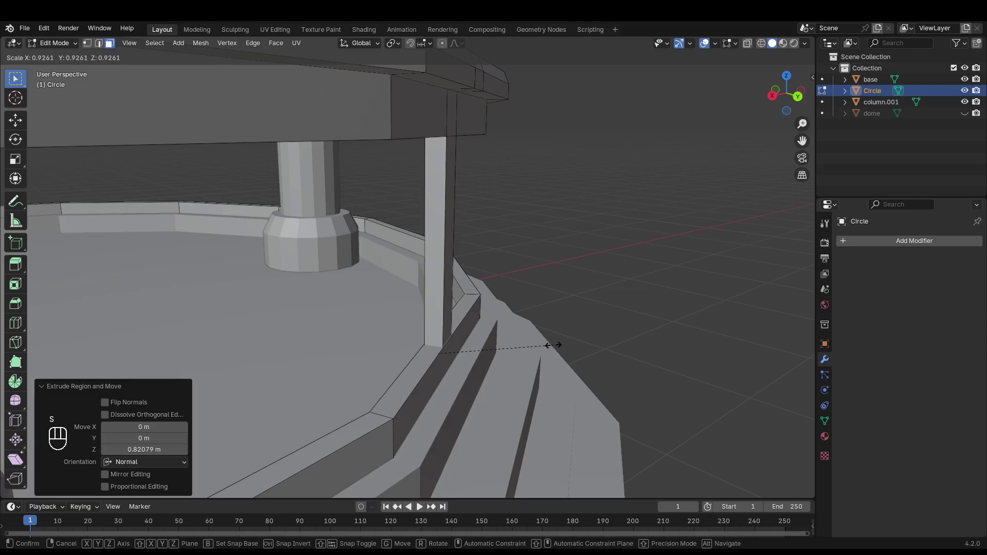
click(550, 344)
middle_drag(570, 344, 523, 338)
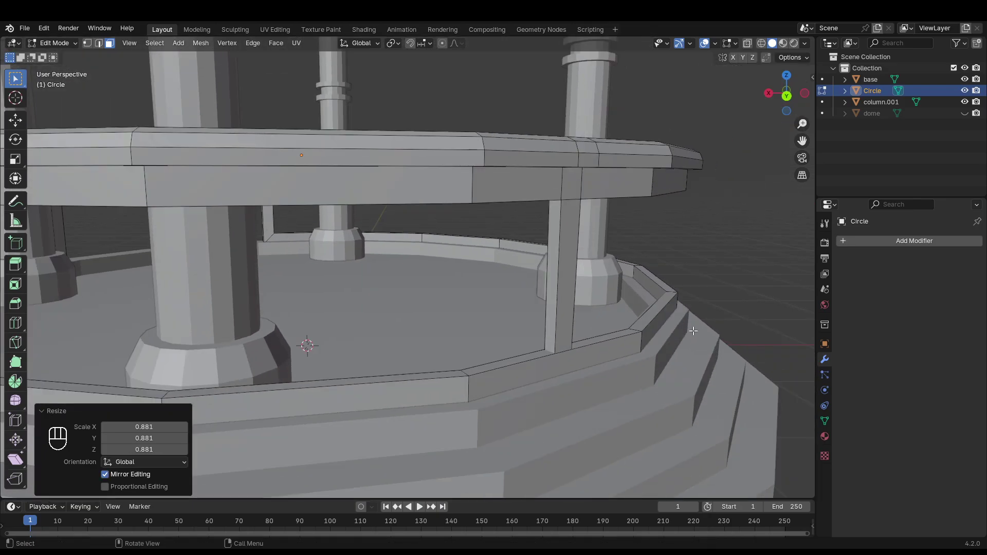
- Inspect the opened railing and its single post from the side, the entrance and above
scroll(725, 268, down, 5)
middle_drag(324, 243, 405, 242)
middle_drag(249, 255, 458, 277)
scroll(383, 252, down, 5)
scroll(383, 252, down, 3)
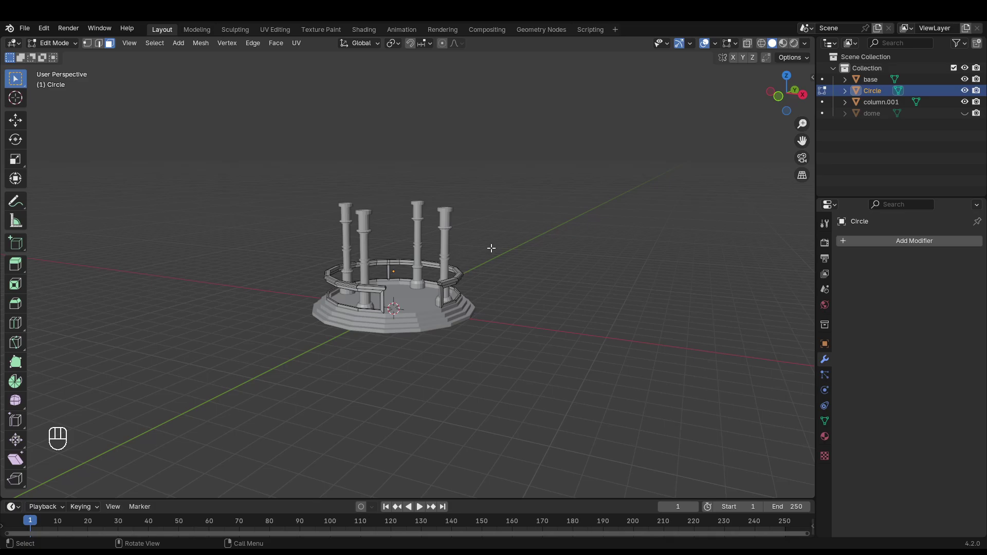
middle_drag(546, 233, 362, 239)
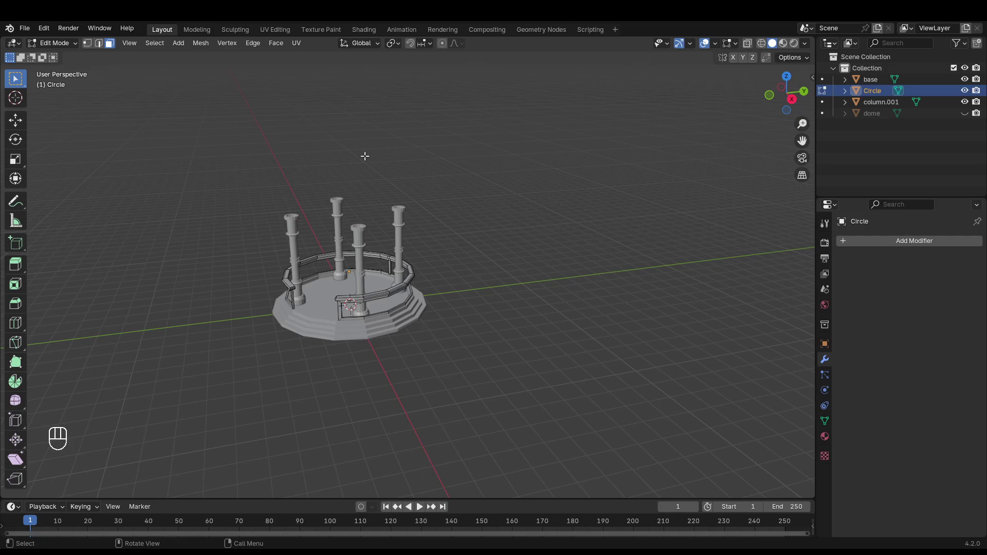
middle_drag(346, 224, 391, 228)
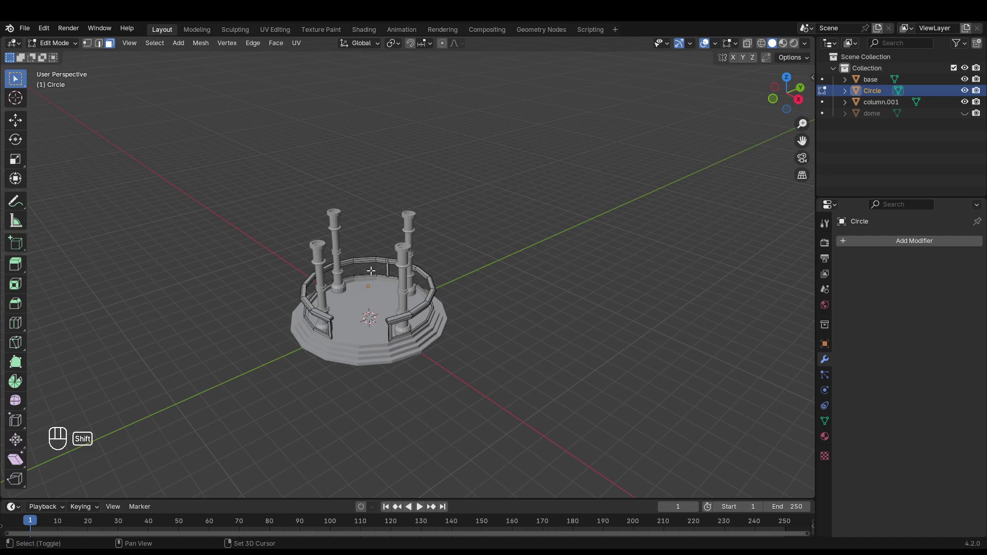
shift+middle_drag(371, 276, 452, 209)
scroll(511, 248, up, 6)
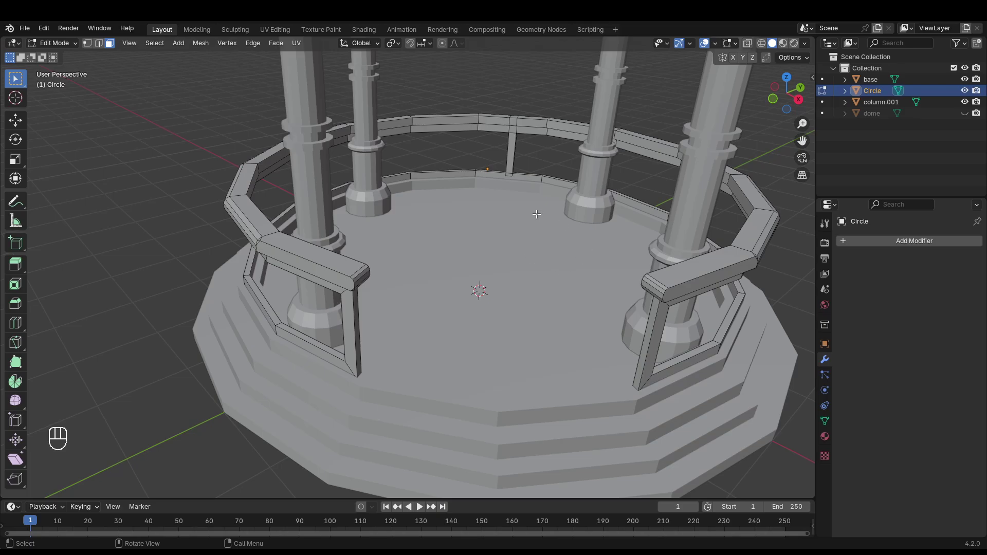
middle_drag(542, 211, 535, 260)
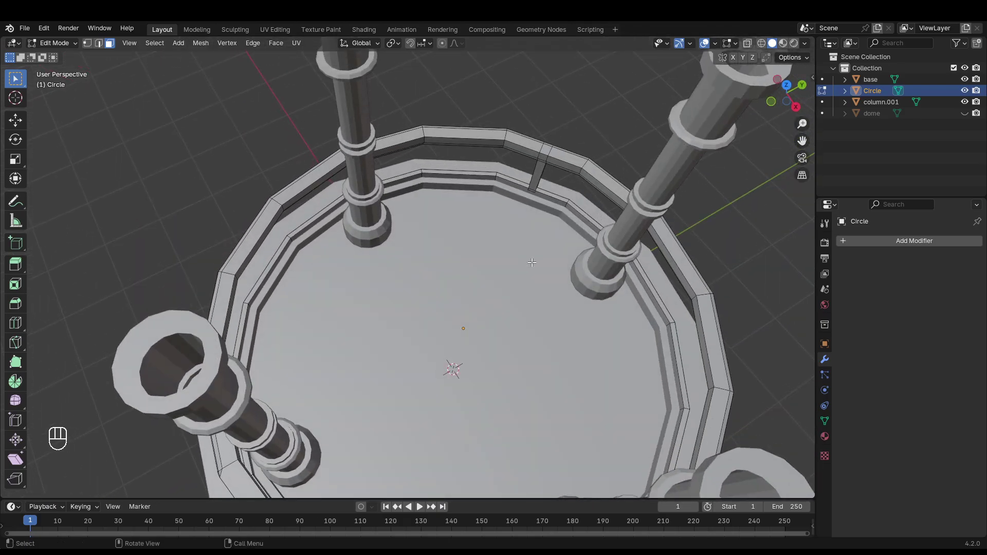
scroll(535, 260, down, 4)
middle_drag(630, 203, 582, 159)
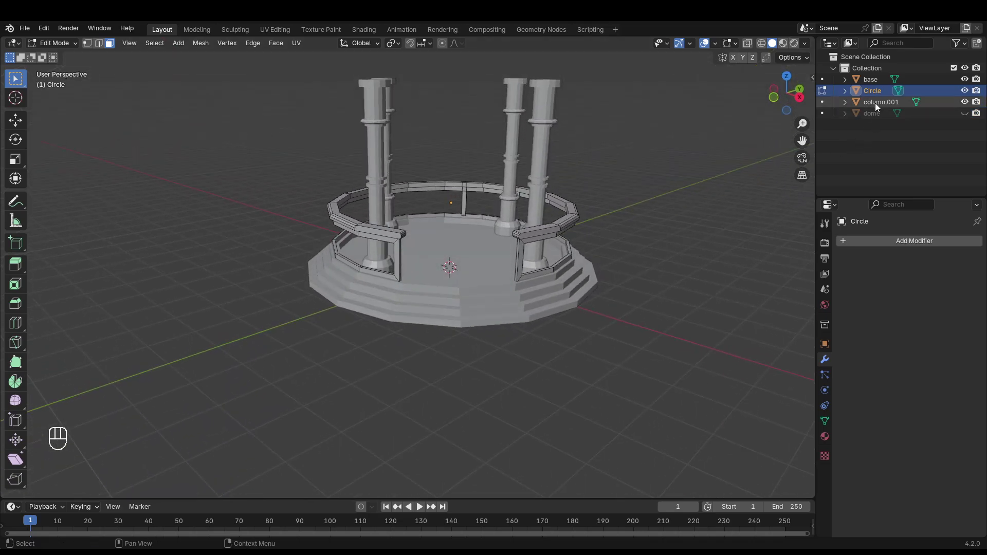
- Rename the railing object as fence and hide it in the viewport
double_click(869, 92)
text(fer)
text(nce)
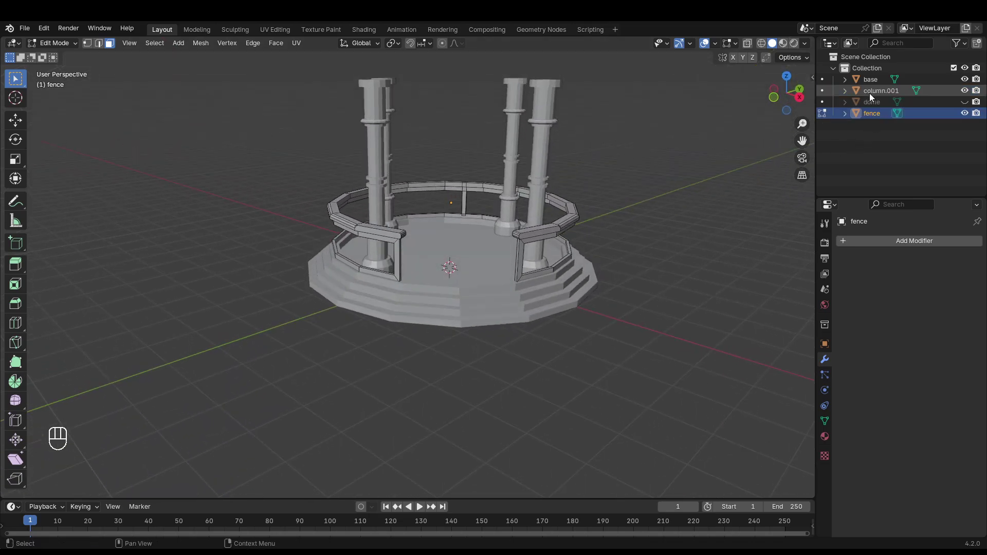
key(Return)
click(965, 114)
- Add a separate 16-vertex circle mesh with a 1 m radius at the platform's centre
mouse_move(646, 155)
middle_down()
mouse_move(641, 194)
mouse_move(646, 137)
mouse_move(643, 155)
middle_up()
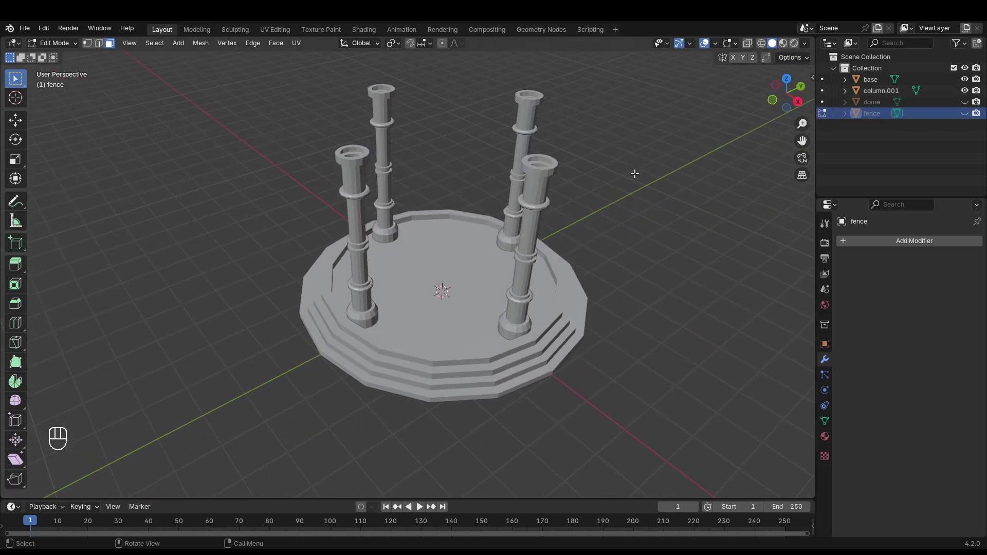
key(shift+a)
middle_drag(612, 92, 508, 176)
key(Tab)
key(shift+a)
mouse_move(524, 190)
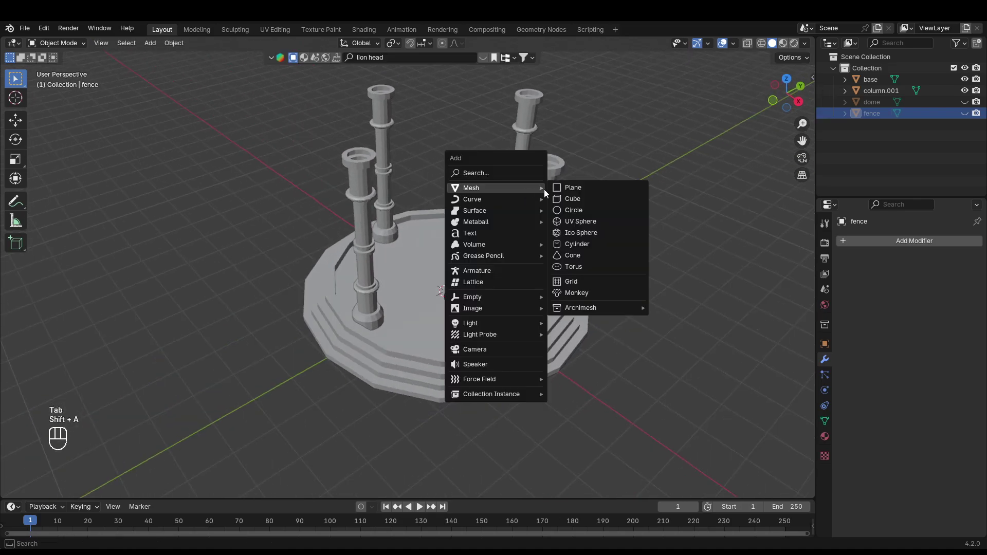
click(582, 211)
- Raise the new circle about 1.64 m along Z above the platform
middle_drag(582, 211, 550, 231)
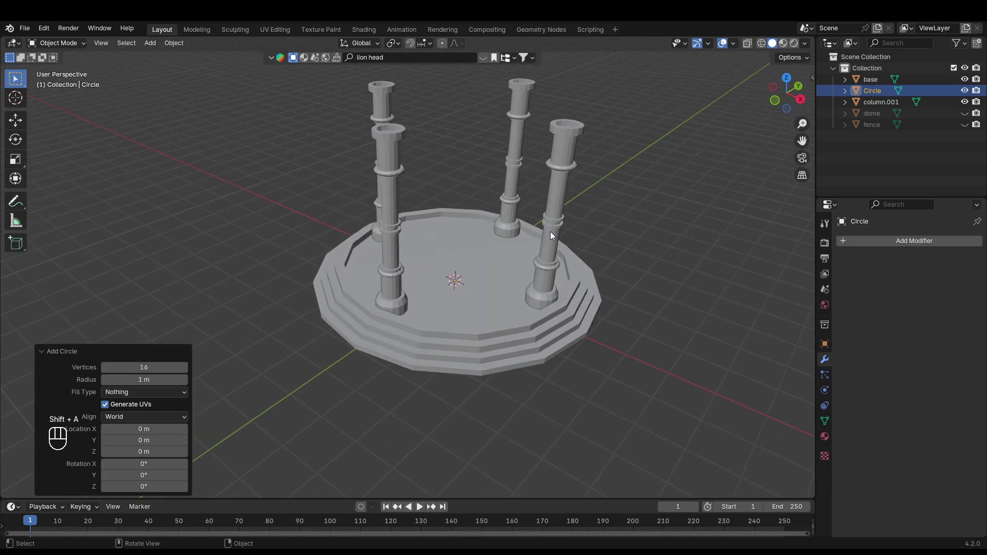
key(g)
key(z)
click(586, 185)
middle_drag(586, 185, 493, 212)
- Scale the circle up by 1.313, then enlarge it again by about 1.09 to tabletop size
key(KP_7)
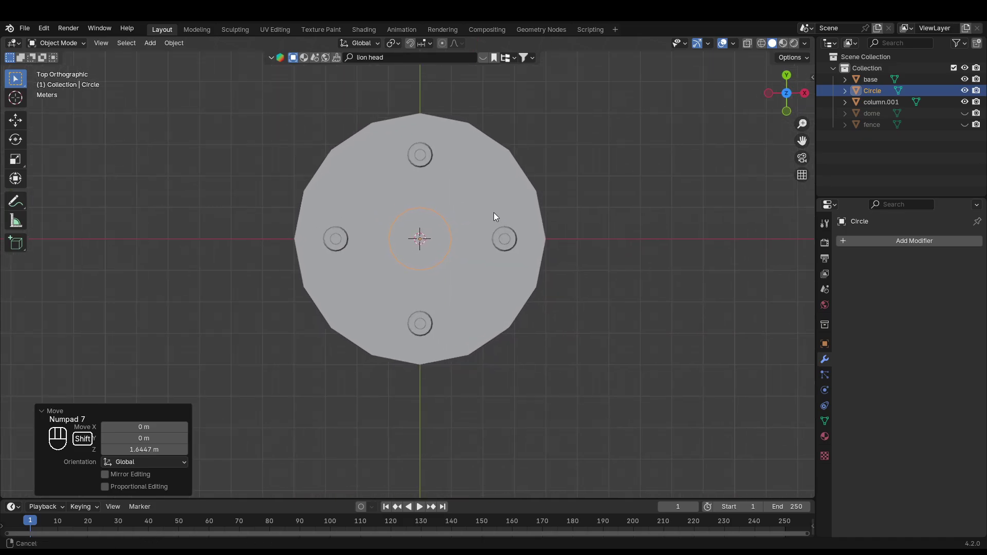
scroll(467, 218, up, 1)
scroll(467, 219, up, 2)
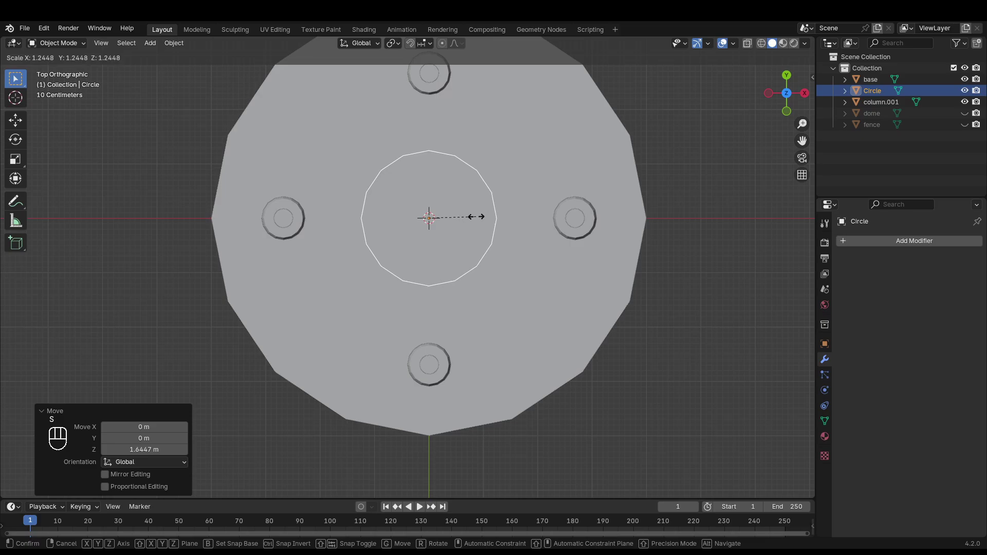
click(479, 218)
middle_drag(517, 245, 460, 242)
key(s)
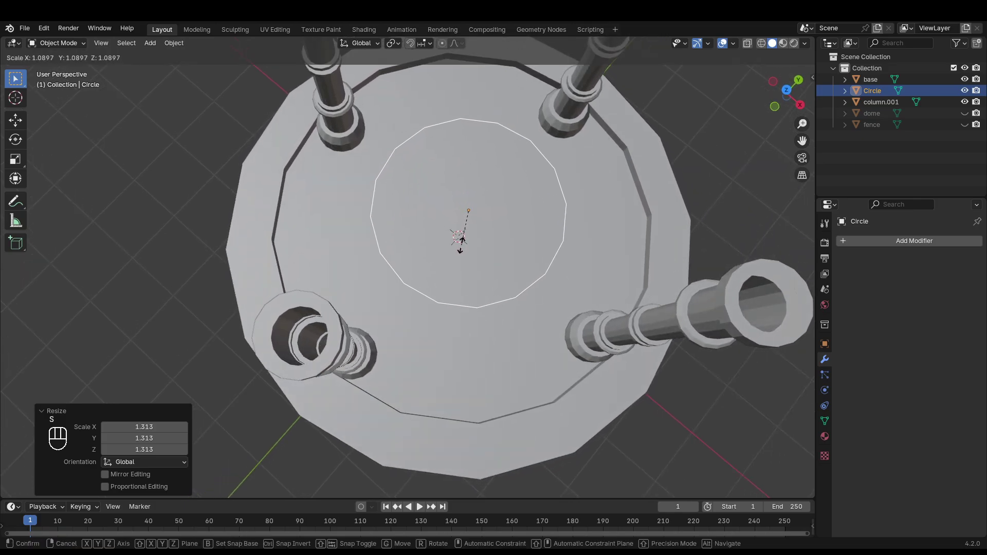
click(462, 248)
- Fill the circle with a face to form the tabletop surface
middle_drag(462, 249, 524, 204)
key(Tab)
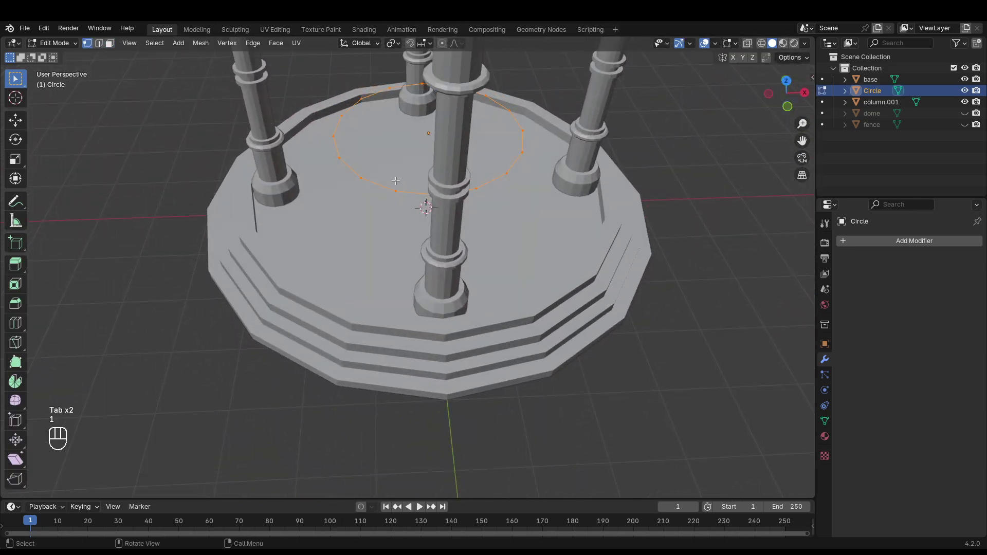
shift+middle_drag(396, 181, 465, 197)
key(f)
key(f)
click(445, 177)
- Extrude the tabletop face about 0.096 m down to give it thickness
key(3)
click(456, 180)
key(e)
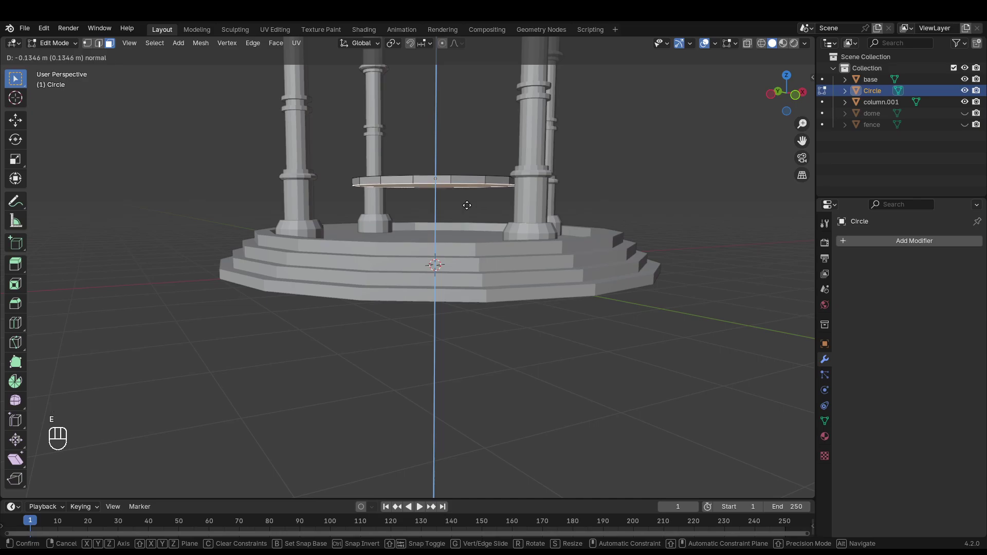
click(467, 201)
- Inset the tabletop's underside face by 0.77 m to leave a small central face
middle_drag(467, 202, 476, 192)
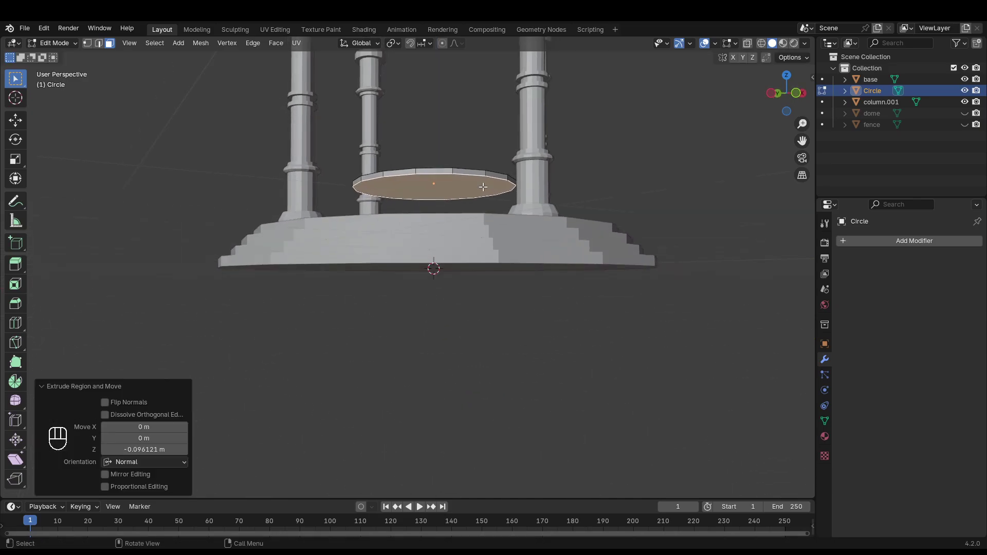
key(i)
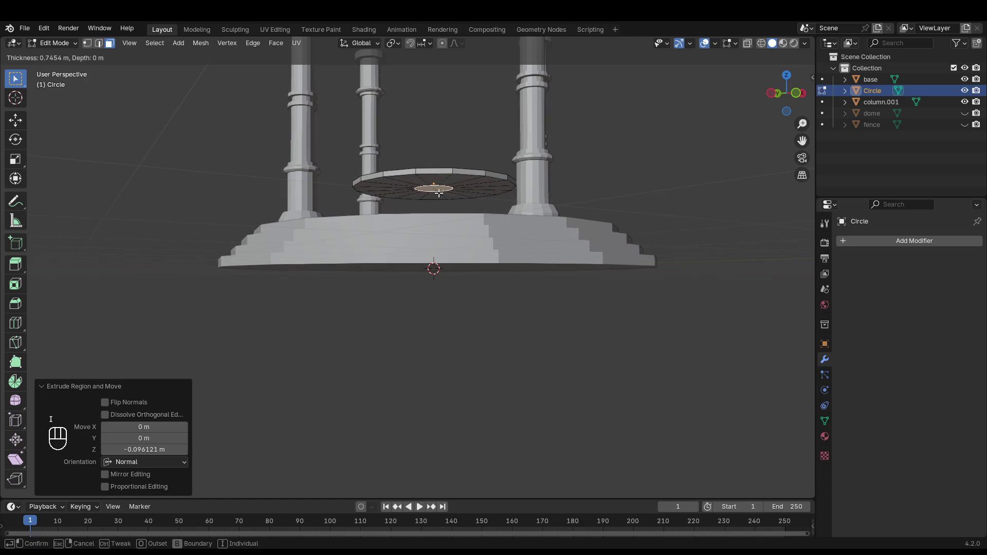
click(433, 193)
middle_drag(433, 193, 440, 257)
key(e)
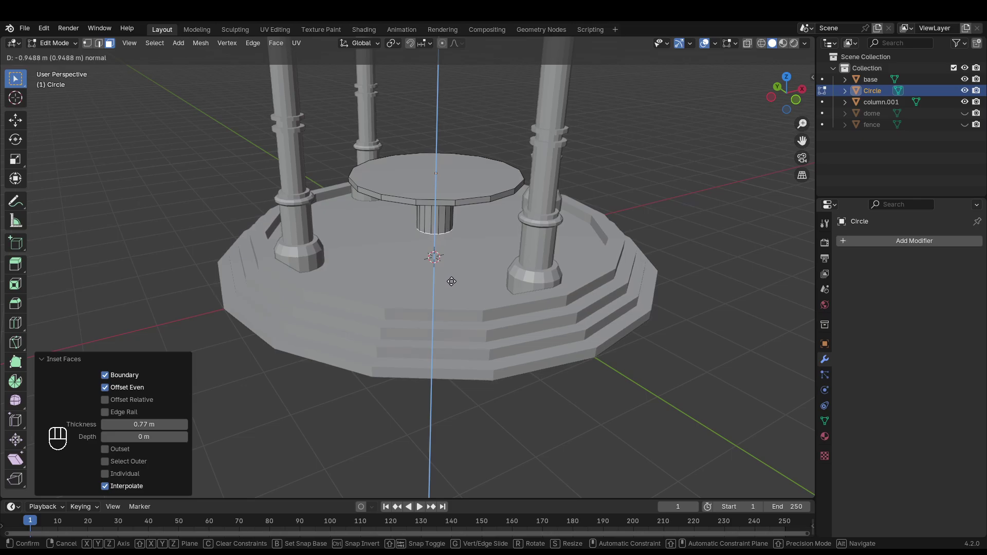
key(Escape)
- In wireframe view, inset the tabletop's central underside face about 0.148 m and extrude it about 1.22 m down as a leg
middle_drag(451, 281, 502, 257)
key(shift+z)
key(i)
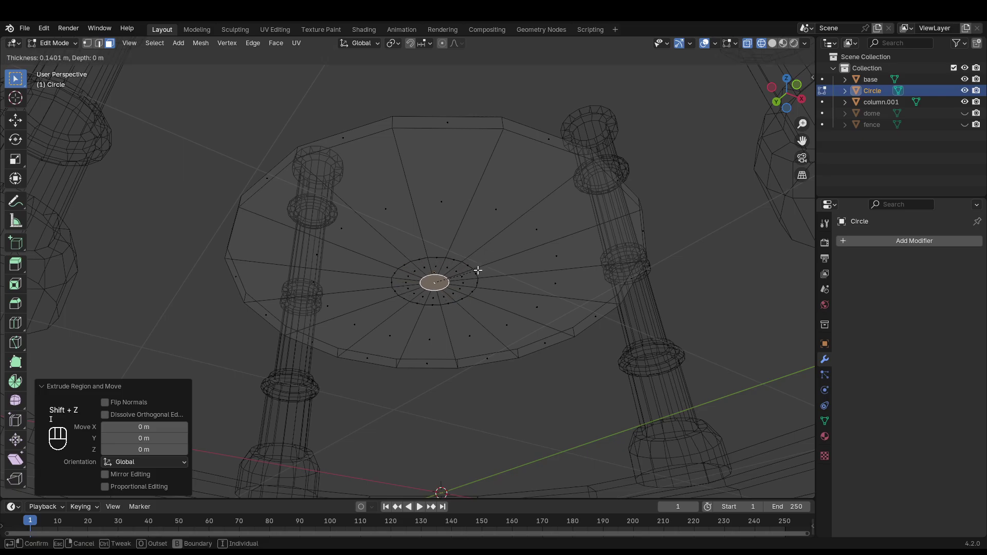
click(477, 271)
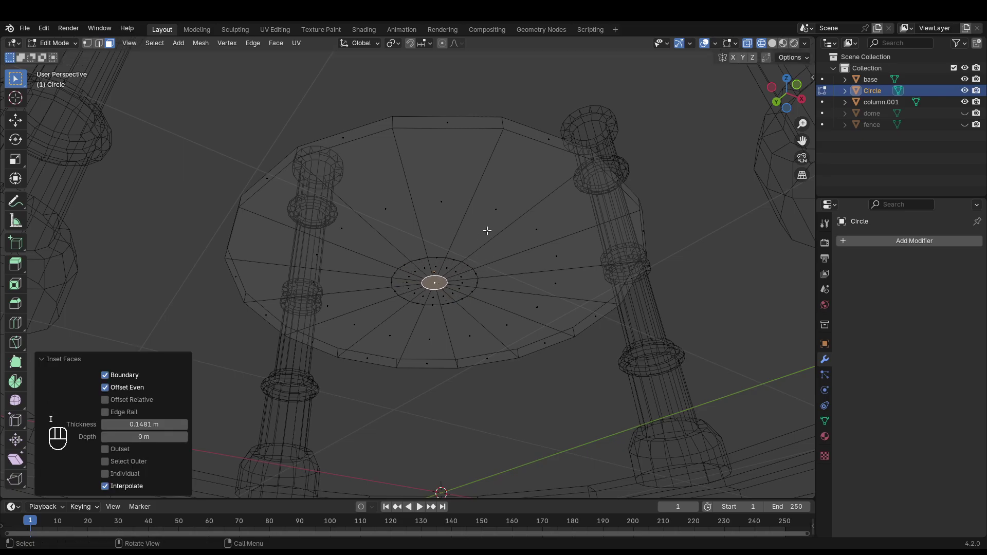
middle_drag(487, 229, 484, 289)
key(e)
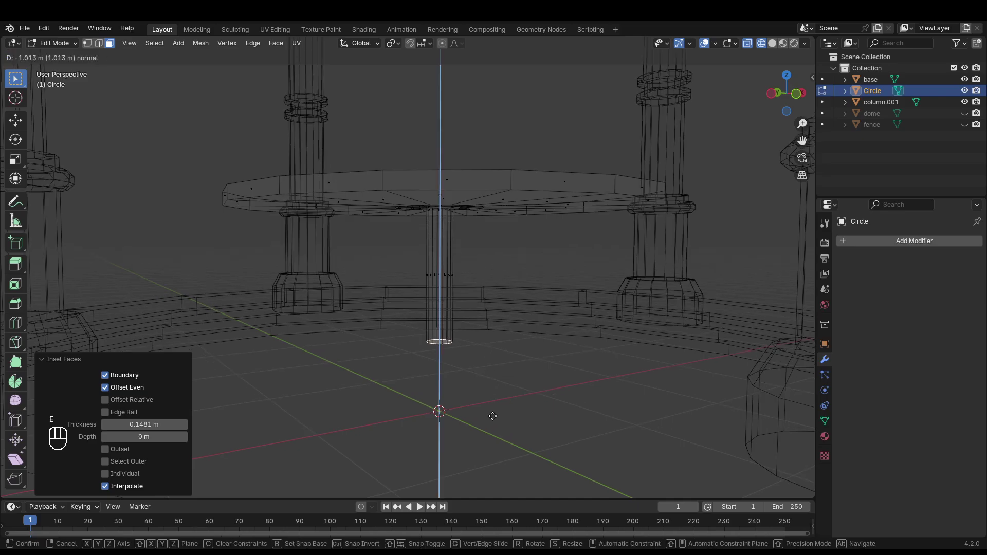
click(487, 436)
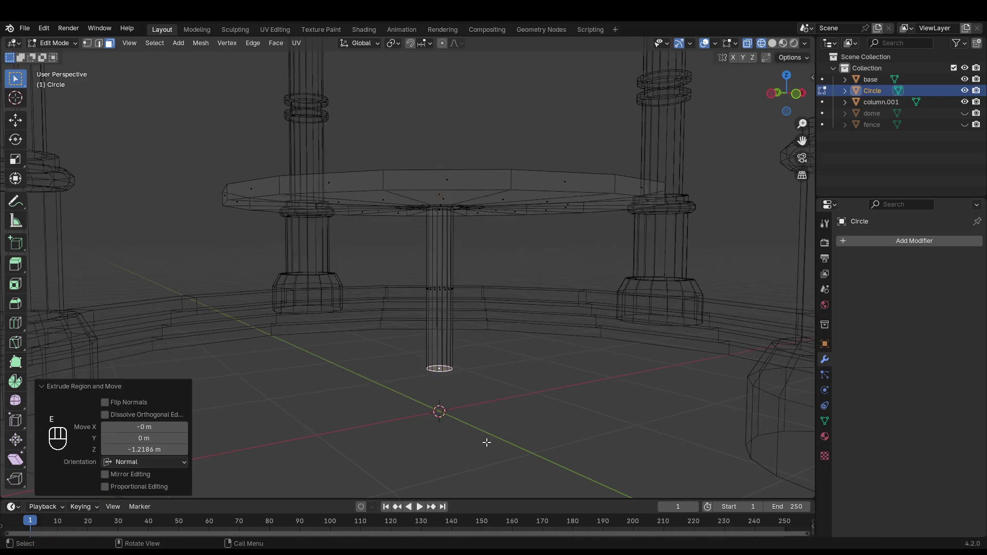
- Return to solid shading and undo the leg extrusion and its inset
middle_drag(487, 437, 519, 316)
key(shift+z)
key(ctrl+z)
key(ctrl+z)
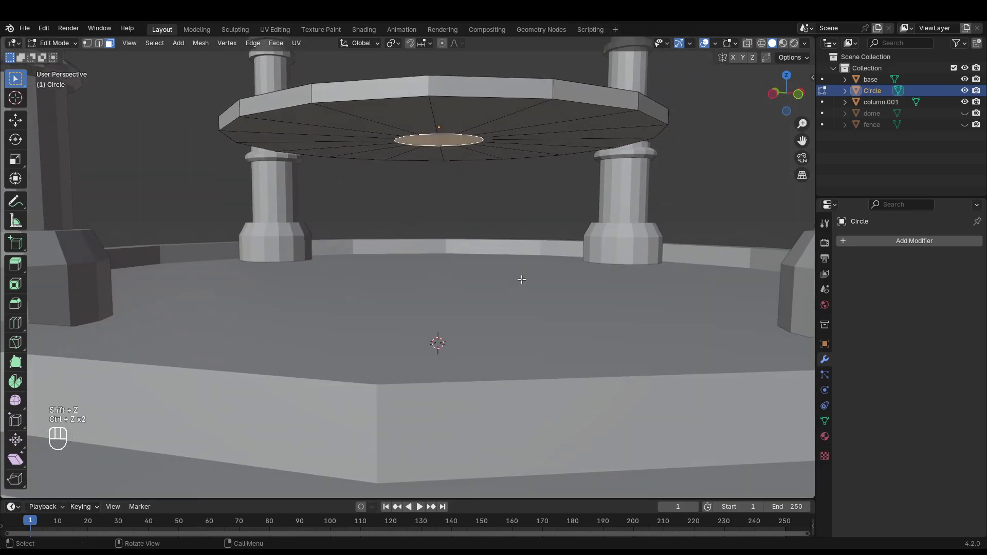
- Inset the central underside face of the tabletop about 0.132 m
middle_drag(521, 279, 516, 296)
key(i)
click(492, 250)
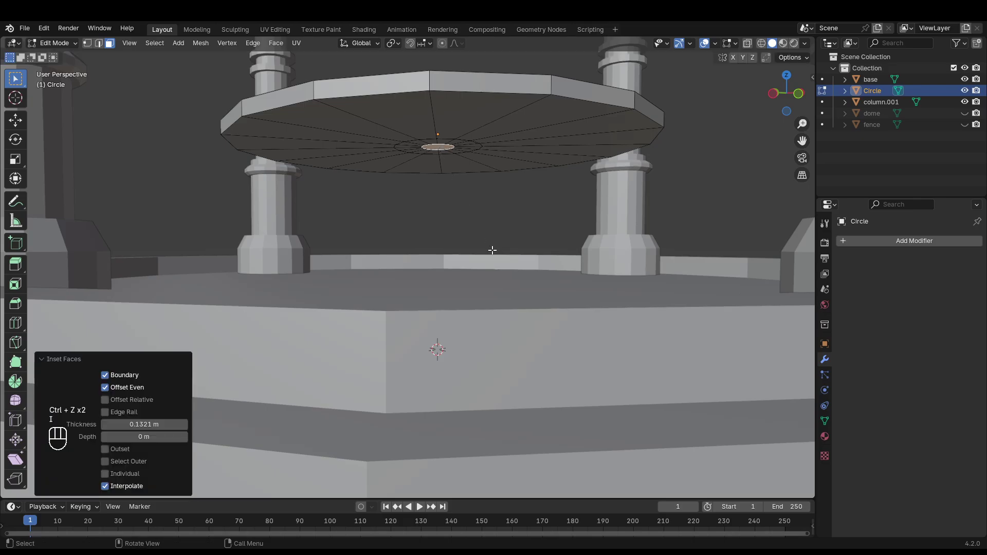
- Extrude the tabletop's central underside face about 0.756 m down to form the pedestal leg
middle_drag(492, 250, 524, 283)
key(e)
click(511, 348)
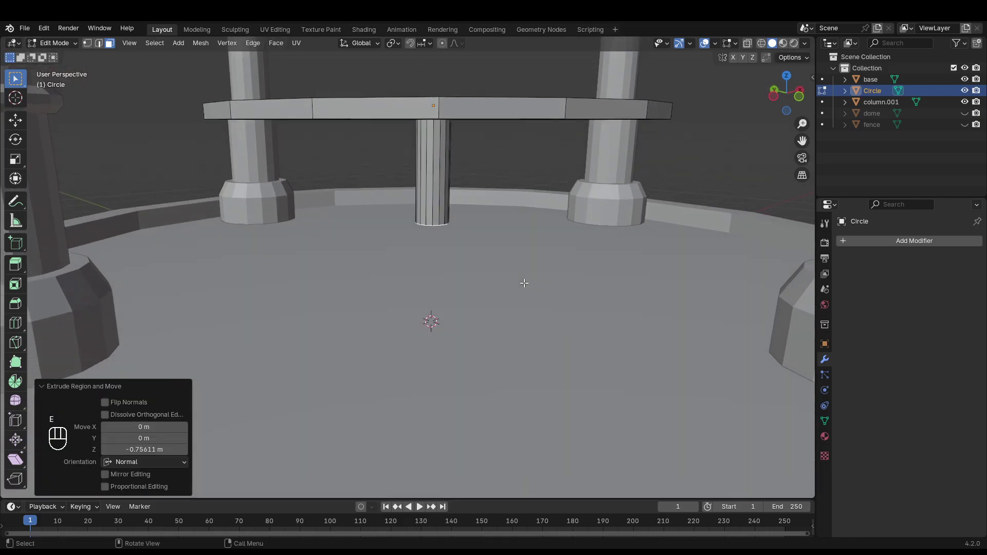
- Extrude the leg's bottom face about 0.308 m further down and scale it up into a wide flared foot
key(e)
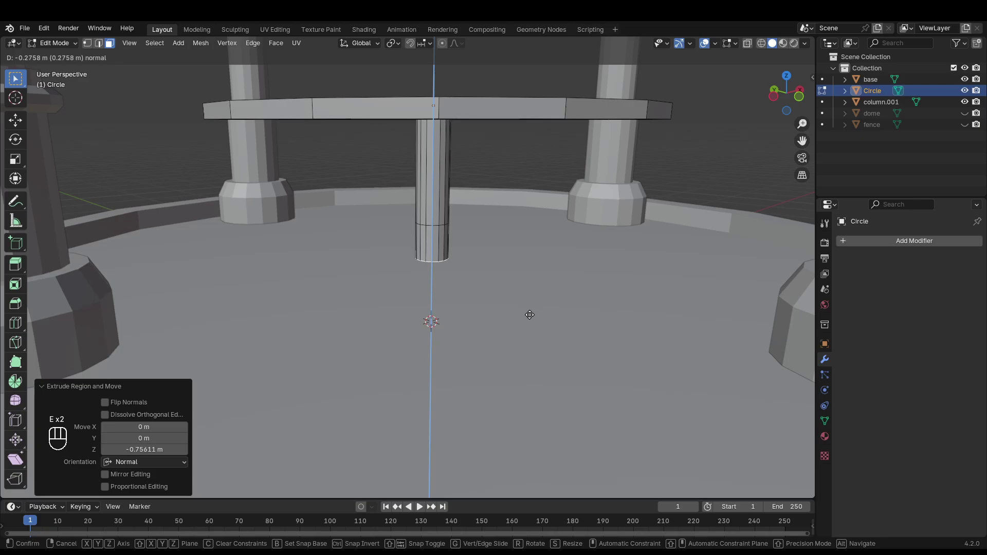
click(530, 316)
key(s)
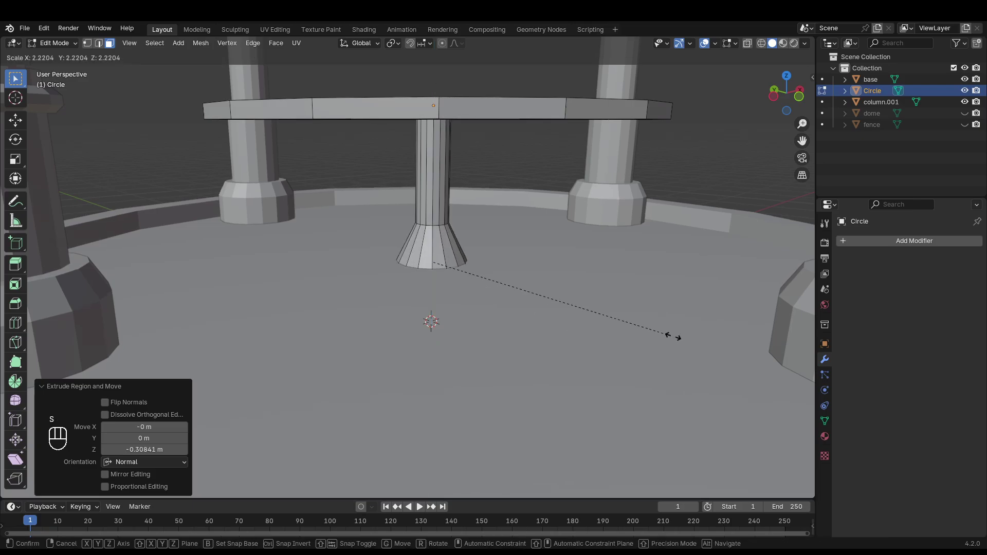
click(714, 341)
- Bevel the tabletop's upper edge loop by about 0.056 m with two segments, then deselect it
middle_drag(712, 339, 583, 277)
key(2)
alt+click(506, 160)
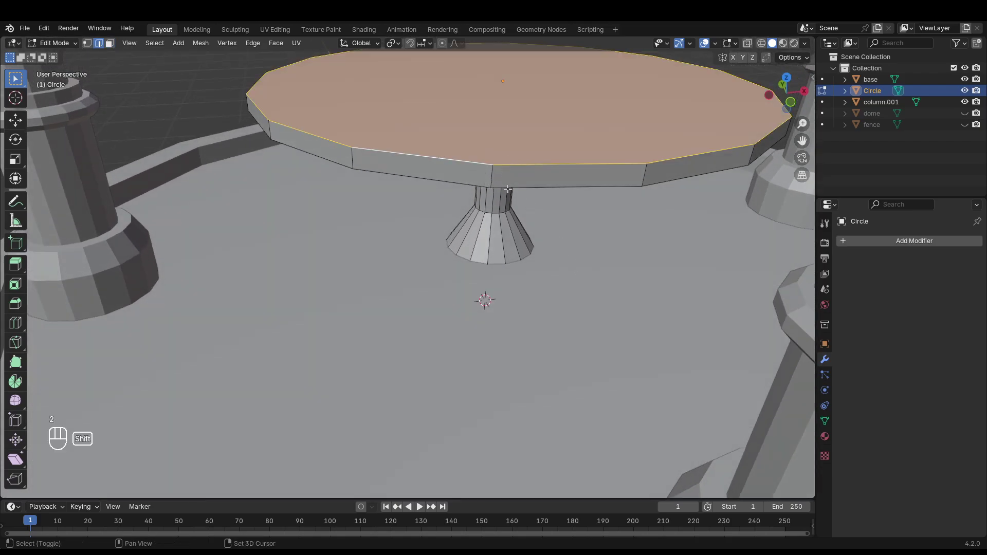
mouse_move(508, 189)
middle_down()
mouse_move(516, 221)
mouse_move(491, 196)
mouse_move(511, 193)
middle_up()
scroll(528, 211, down, 4)
key(ctrl+b)
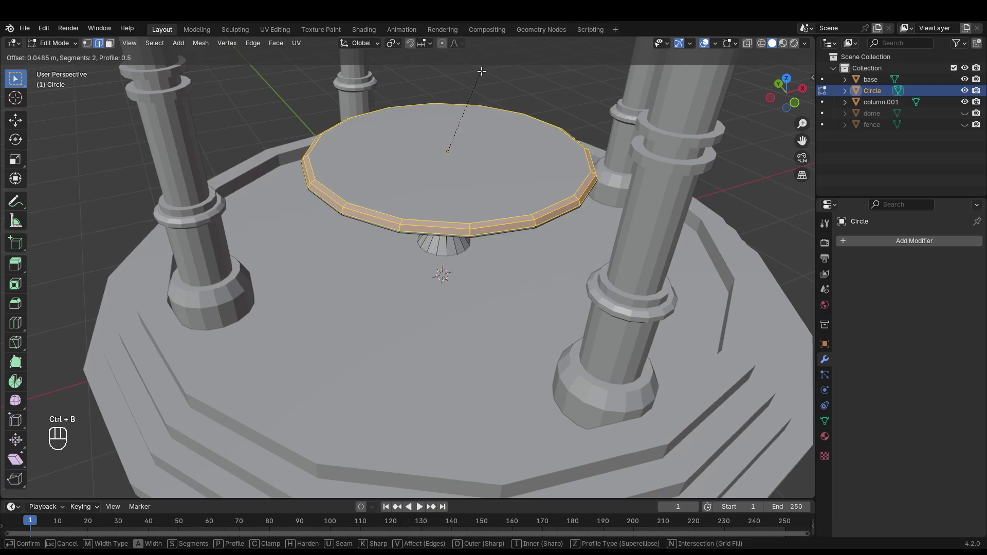
key(Escape)
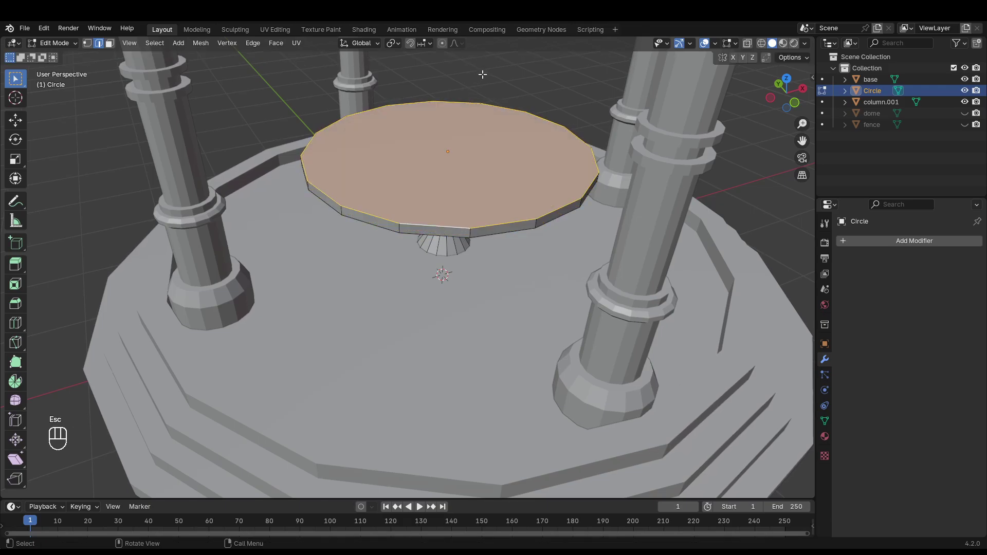
alt+click(496, 232)
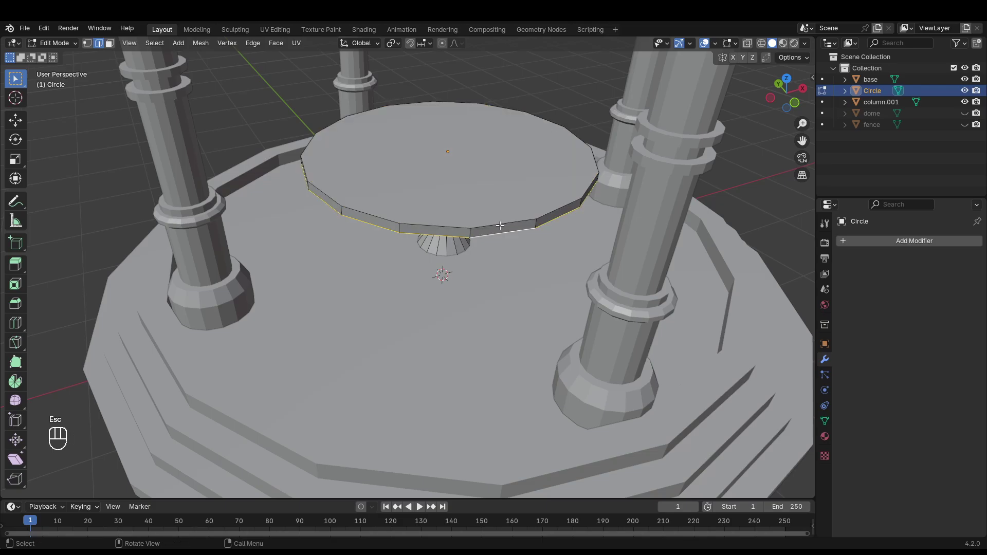
alt+shift+click(500, 226)
key(ctrl+b)
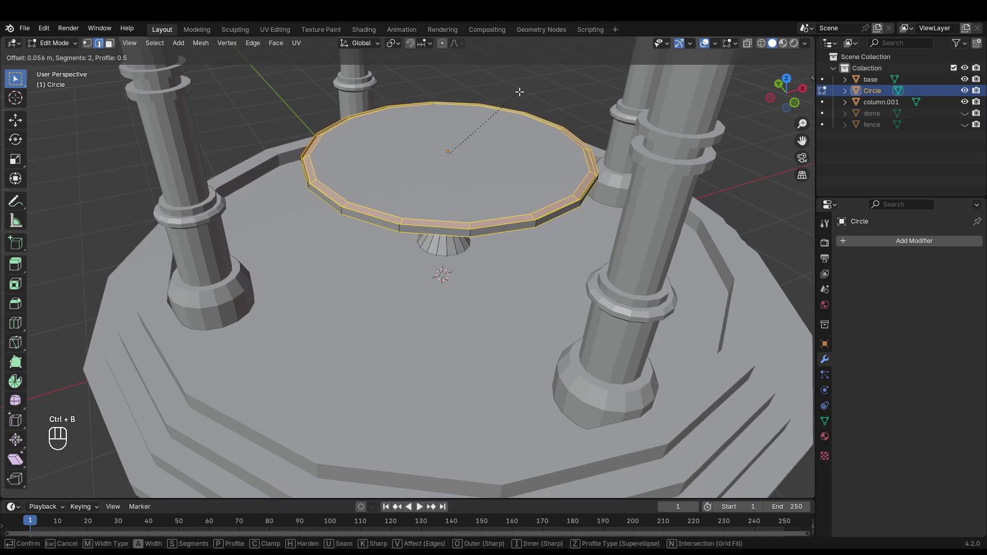
click(520, 94)
middle_drag(519, 94, 511, 130)
scroll(511, 130, down, 5)
click(606, 159)
- Return to object mode, add a 2 m plane at the origin and hide the table
middle_drag(522, 175, 462, 243)
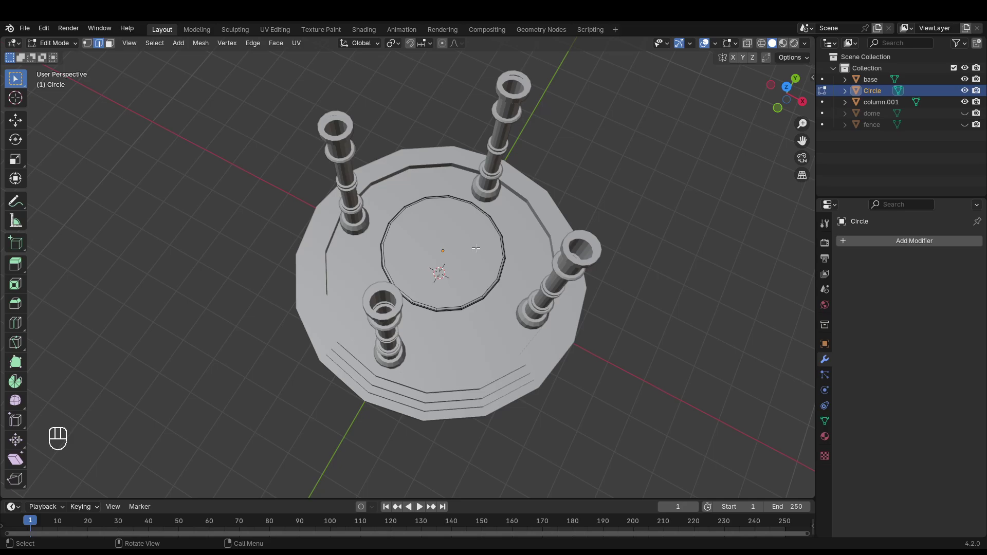
middle_drag(435, 253, 492, 271)
middle_drag(555, 228, 559, 224)
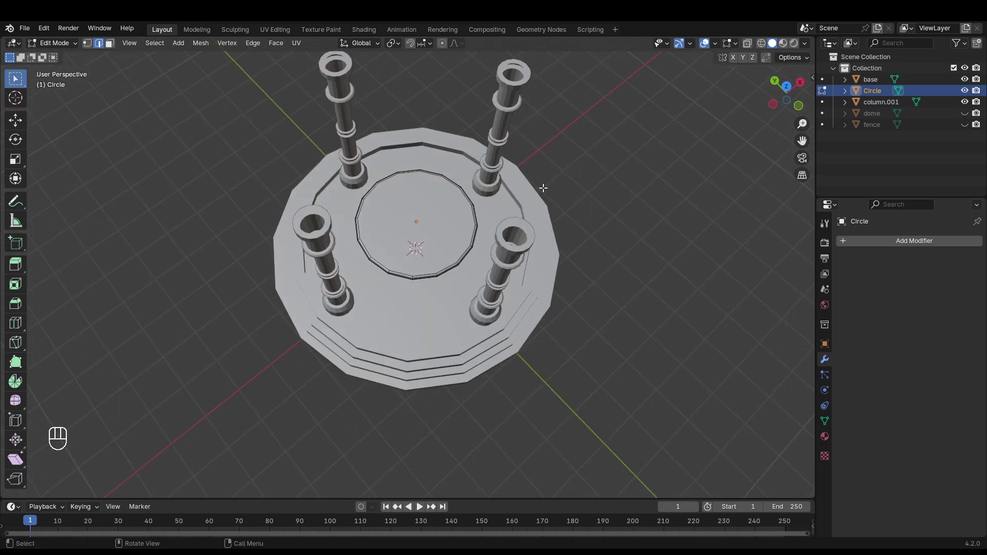
key(Tab)
key(shift+a)
mouse_move(560, 223)
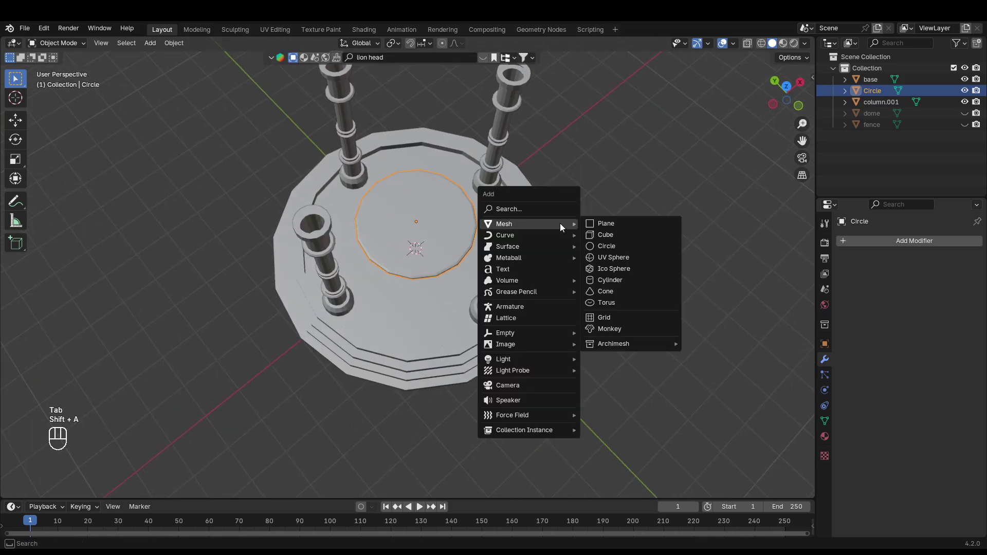
click(622, 227)
middle_drag(531, 215, 587, 218)
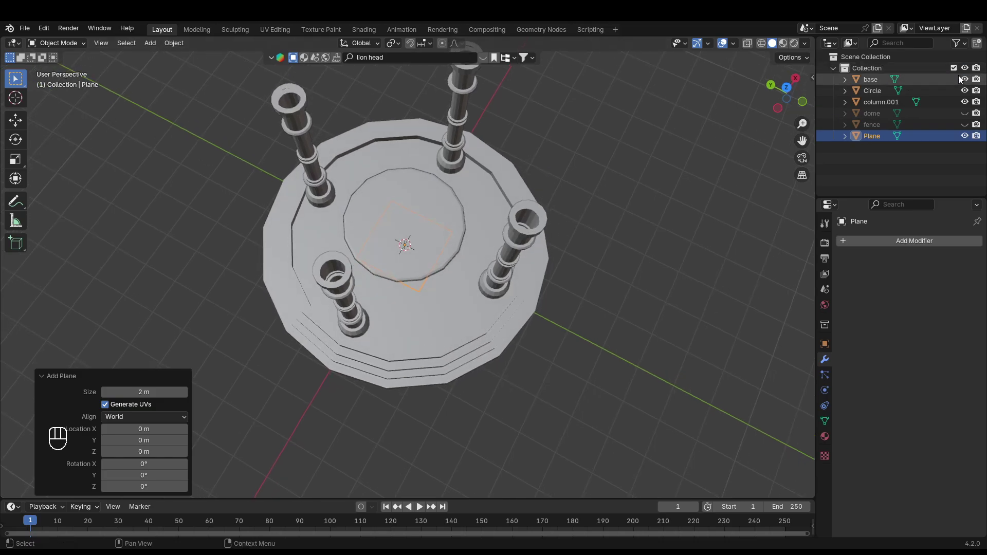
click(965, 90)
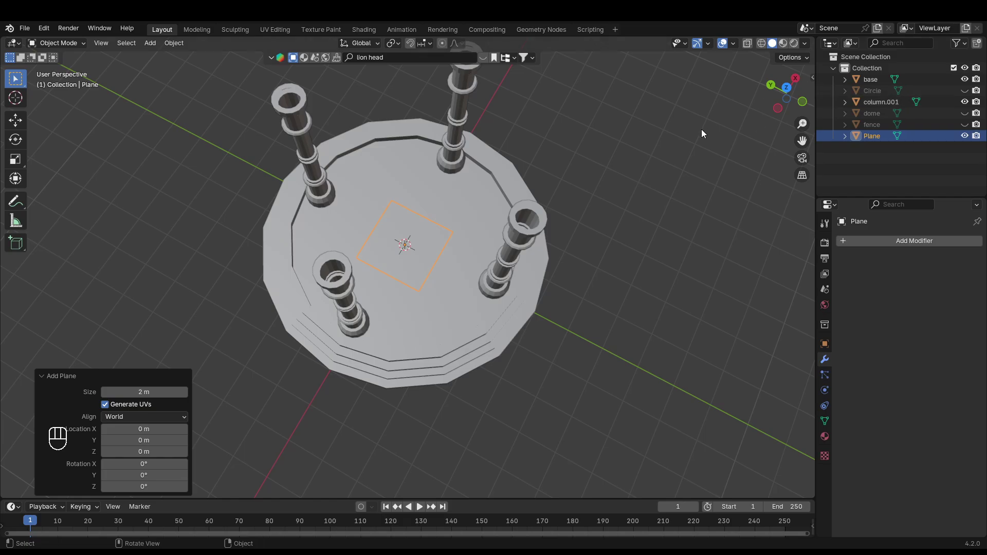
- Move the plane along Z, about 0.33 m down and about 1.22 m up, so it sits above the platform floor
key(KP_7)
key(g)
key(z)
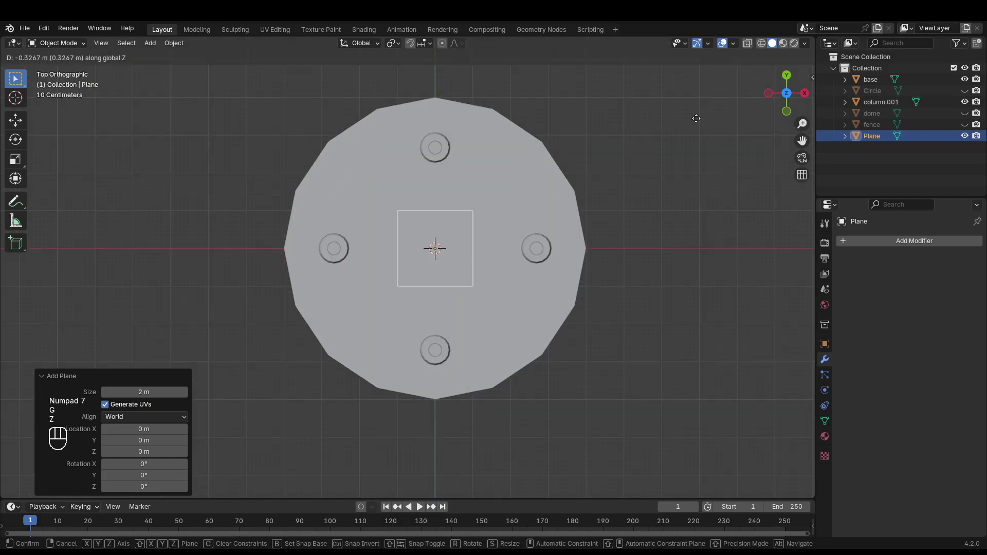
click(694, 118)
middle_drag(644, 172, 641, 132)
key(g)
key(z)
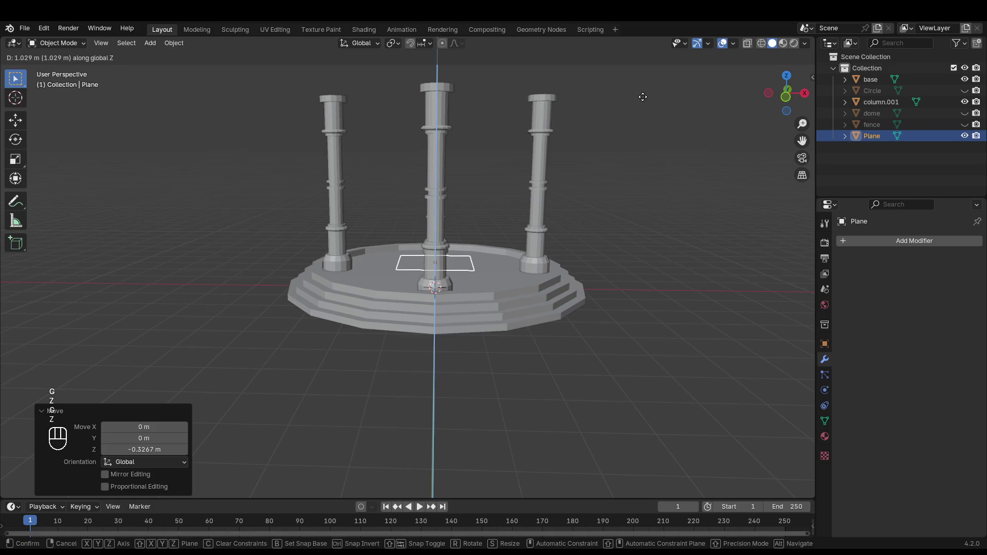
click(645, 90)
- From the top view, move the plane about -1.32 m in X and 1.27 m in Y, between two columns
middle_drag(645, 90, 619, 154)
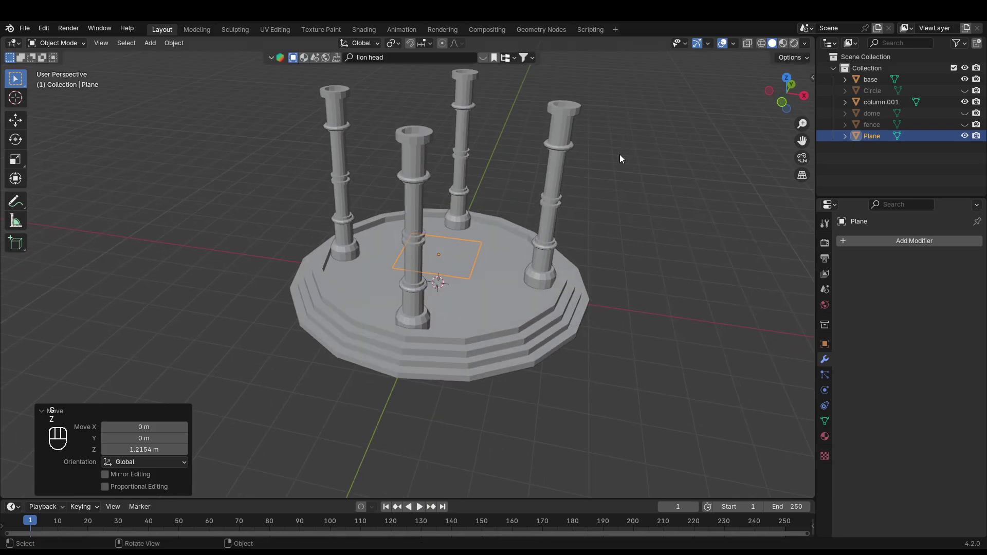
key(KP_7)
key(g)
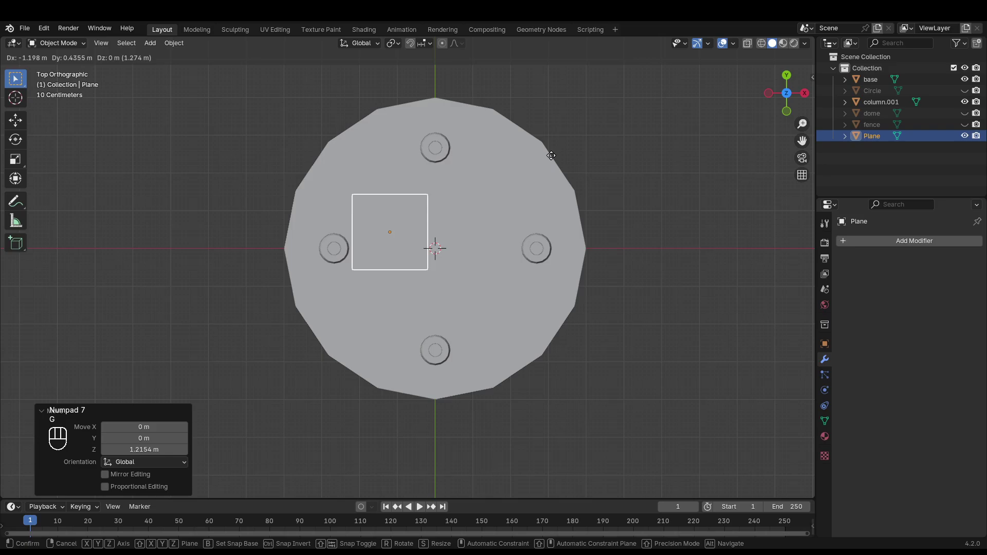
click(545, 128)
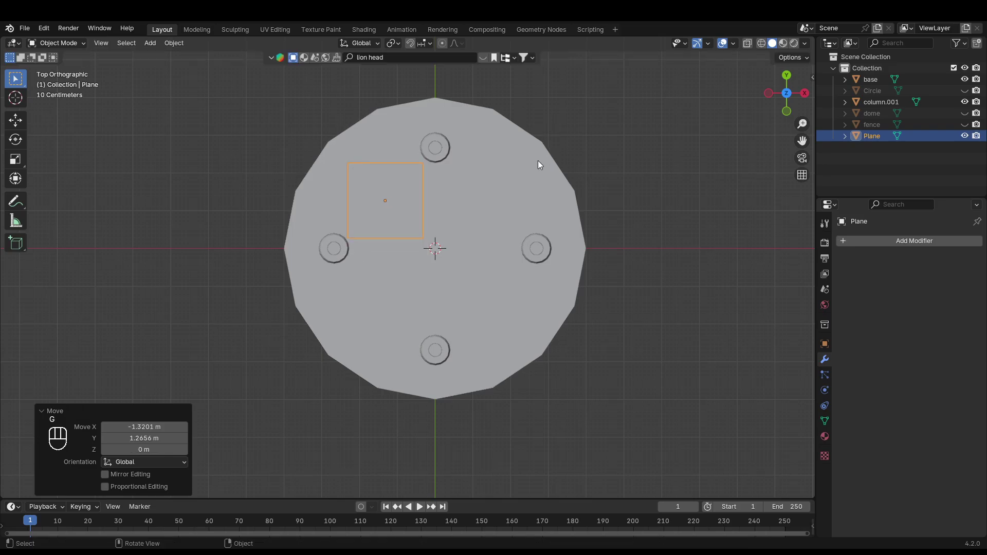
- In a wireframe top view, move the plane's outermost corner vertex just inside the matching corner of the platform's inner rim
middle_drag(537, 160, 437, 259)
key(Tab)
key(1)
click(438, 259)
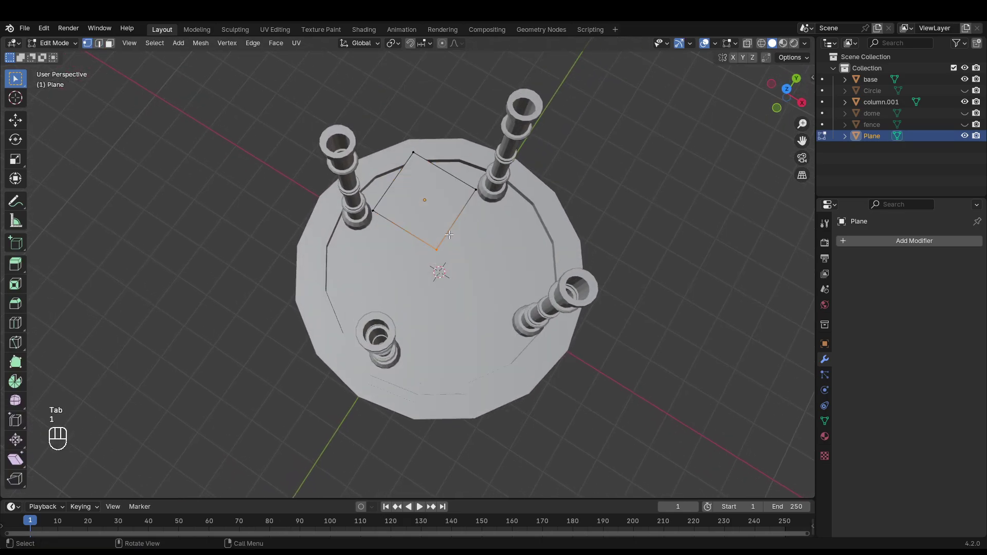
key(KP_7)
key(shift+z)
ctrl+middle_drag(448, 234, 492, 277)
click(376, 155)
key(g)
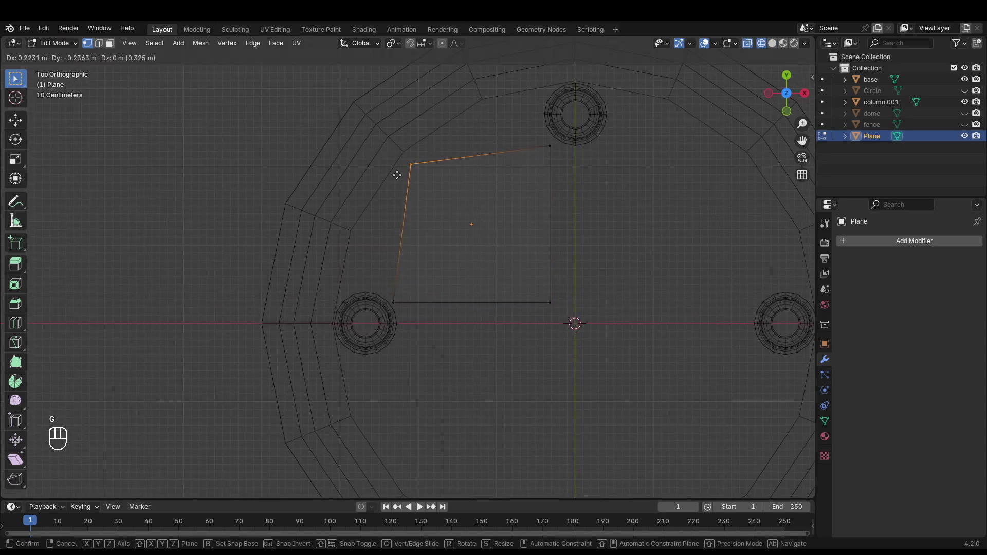
click(397, 176)
key(g)
click(539, 157)
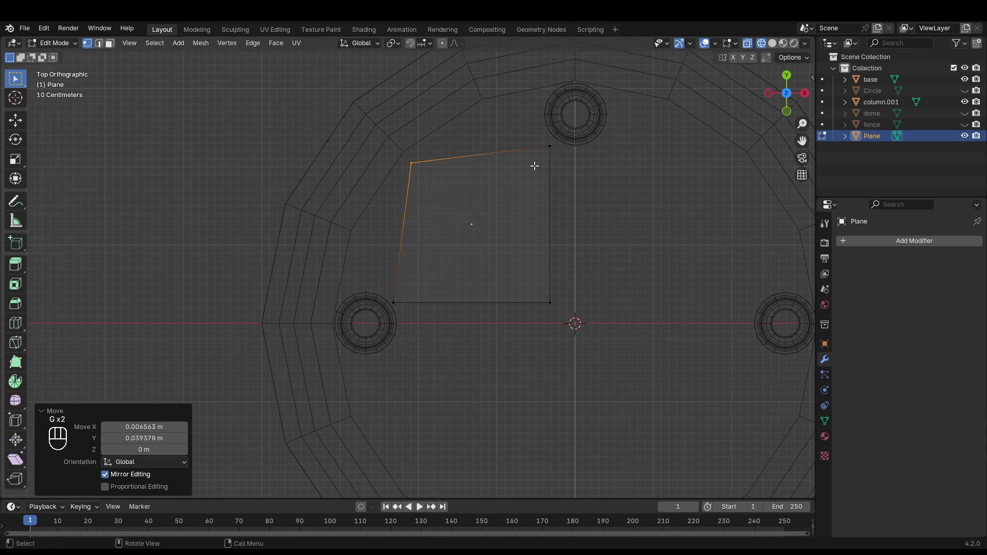
key(g)
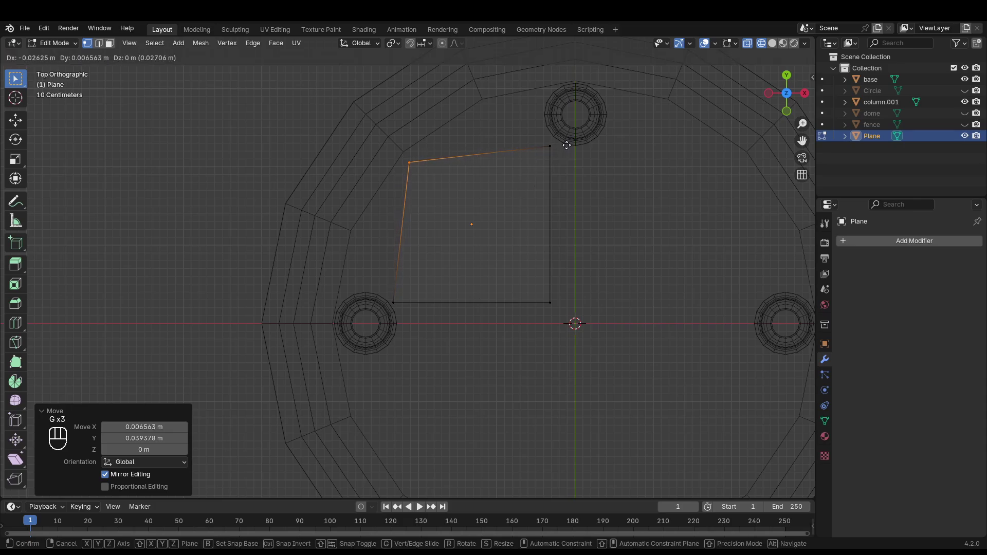
click(566, 139)
- Move the corner near the +Y column to the next inner-rim corner, and the corner nearest the centre beside that column
click(550, 146)
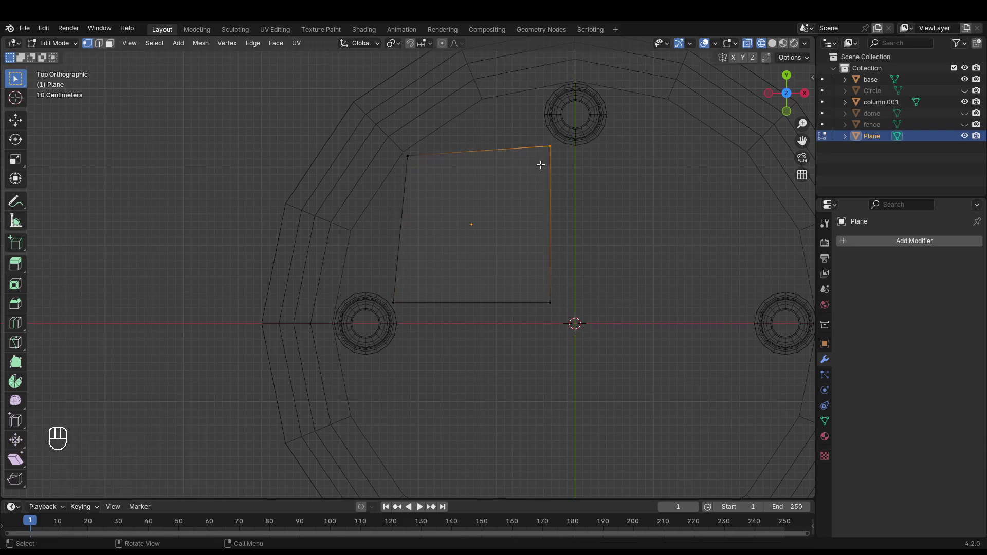
key(g)
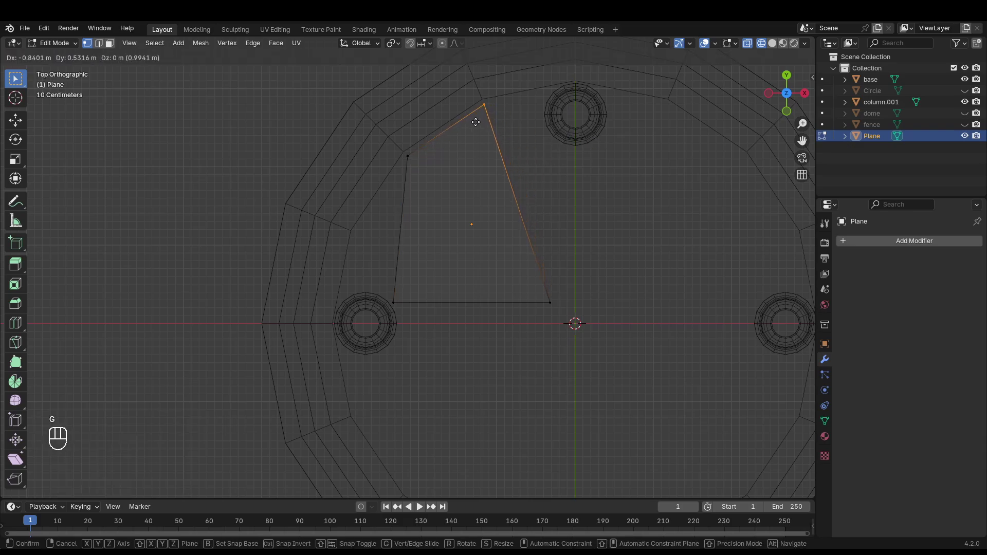
click(475, 122)
click(550, 303)
key(g)
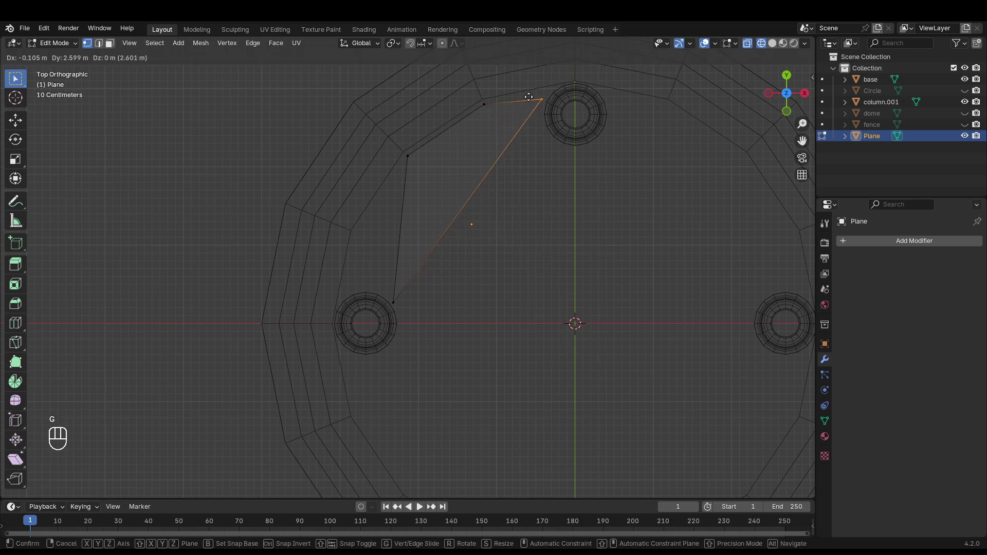
click(527, 96)
- Move the remaining corner to the inner-rim corner before the -X column and extrude an edge from it about 0.73 m toward that column
click(386, 320)
key(g)
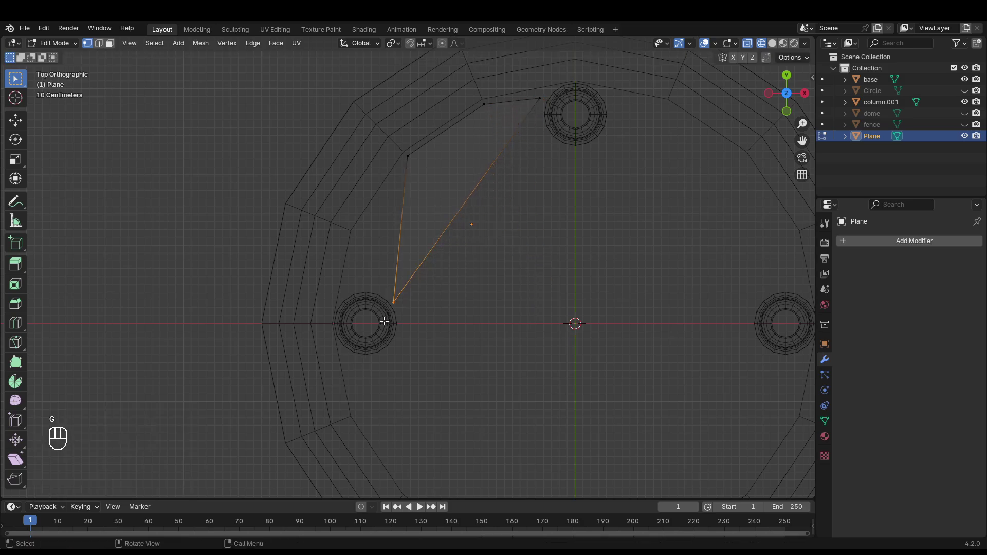
click(349, 253)
key(e)
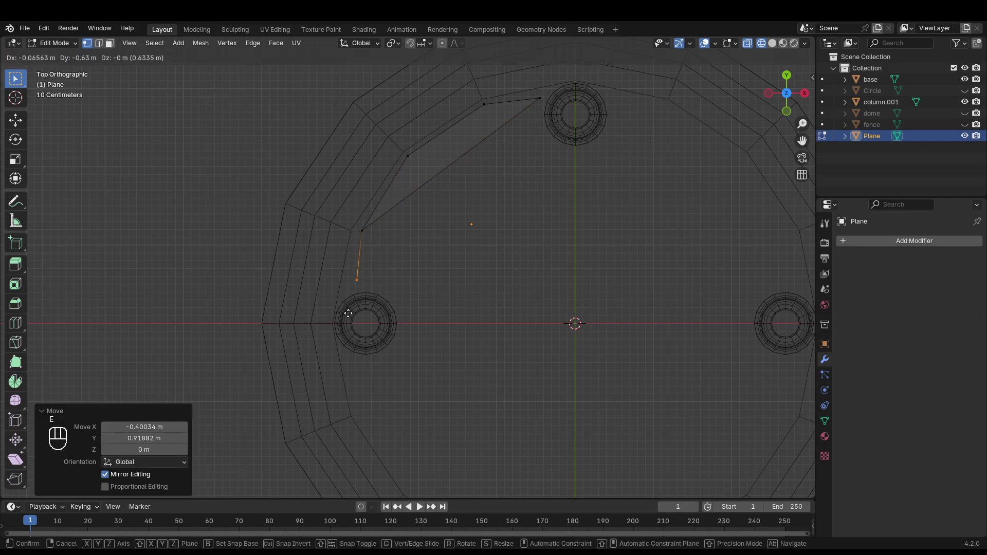
click(351, 320)
key(e)
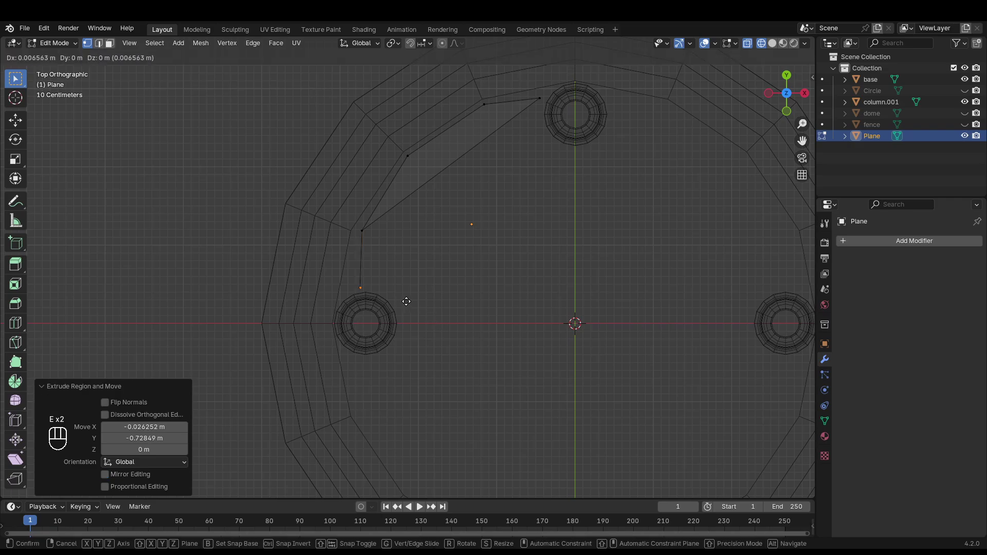
click(431, 307)
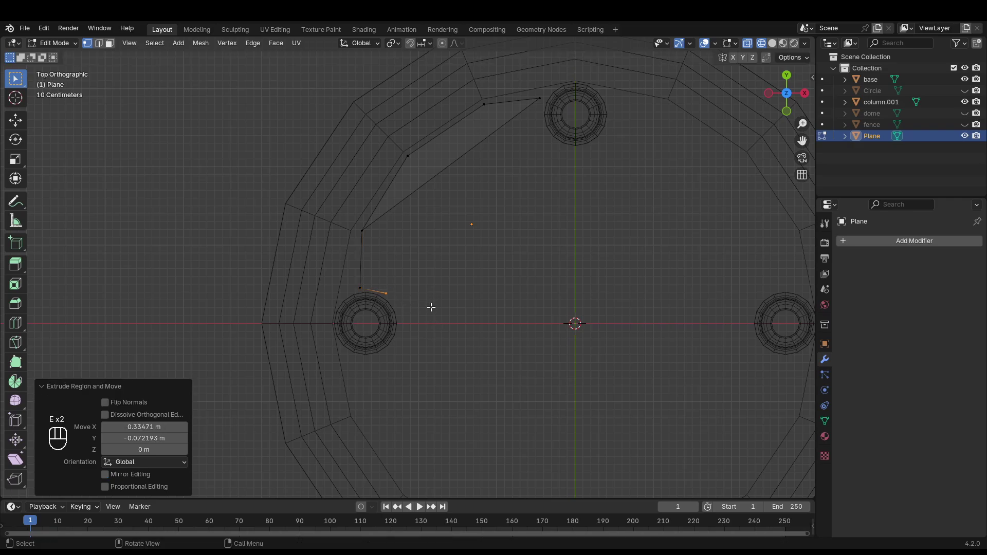
key(ctrl+z)
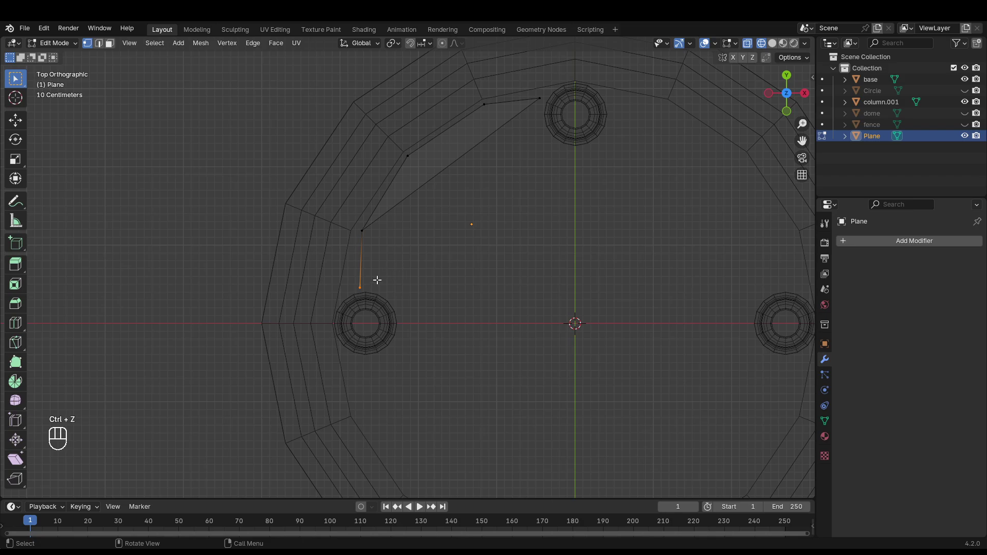
- Shift the outline's end vertices near the -X and +Y columns slightly outward to follow the platform's inner rim
key(g)
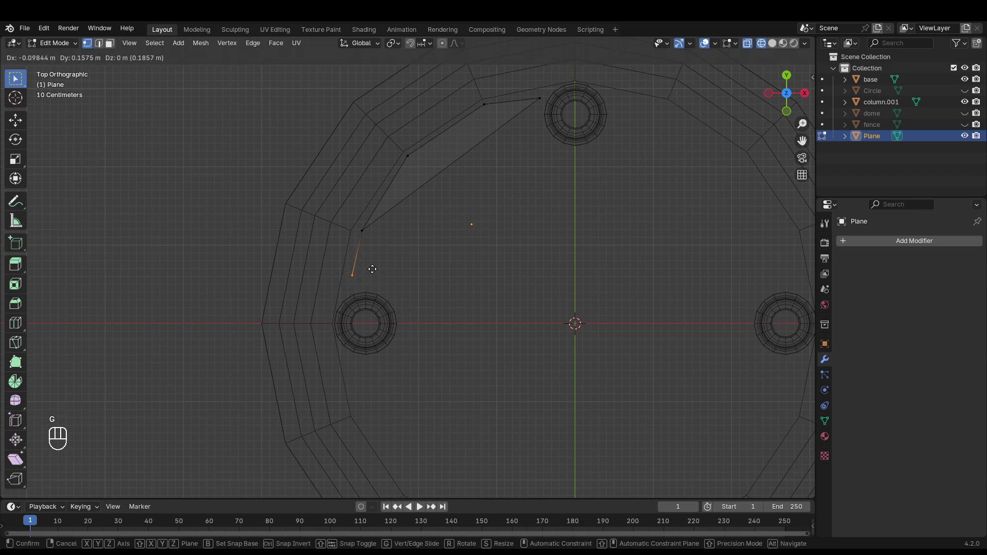
click(373, 268)
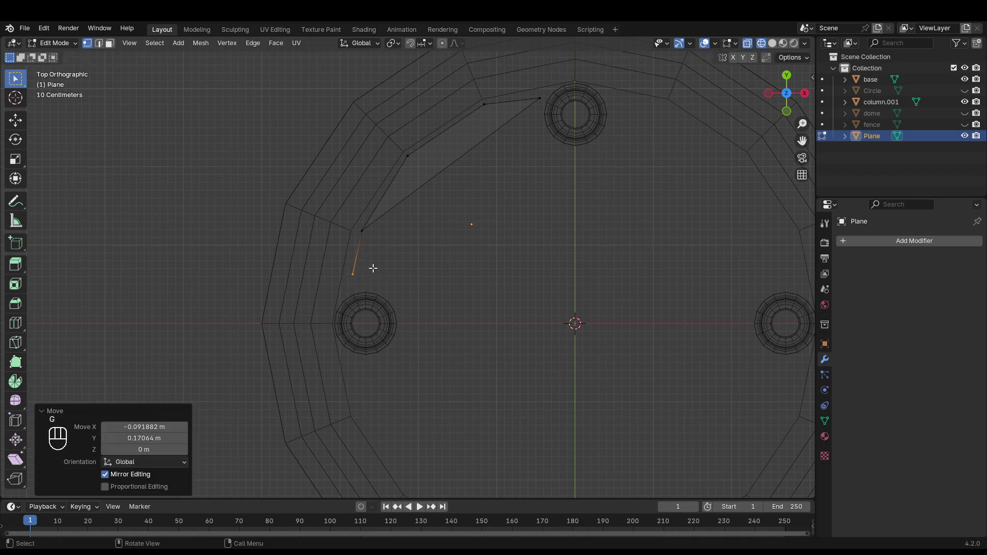
click(542, 98)
key(g)
click(529, 104)
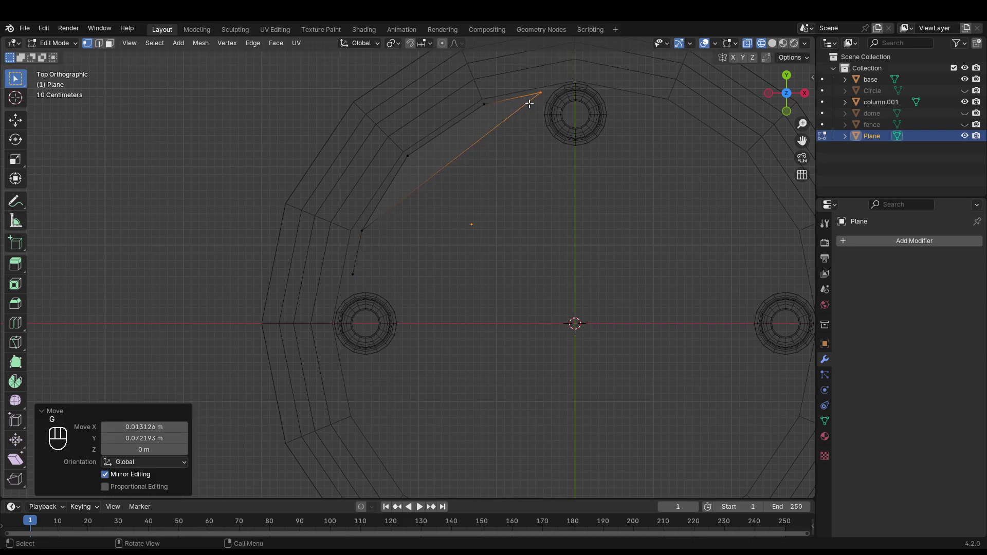
click(378, 257)
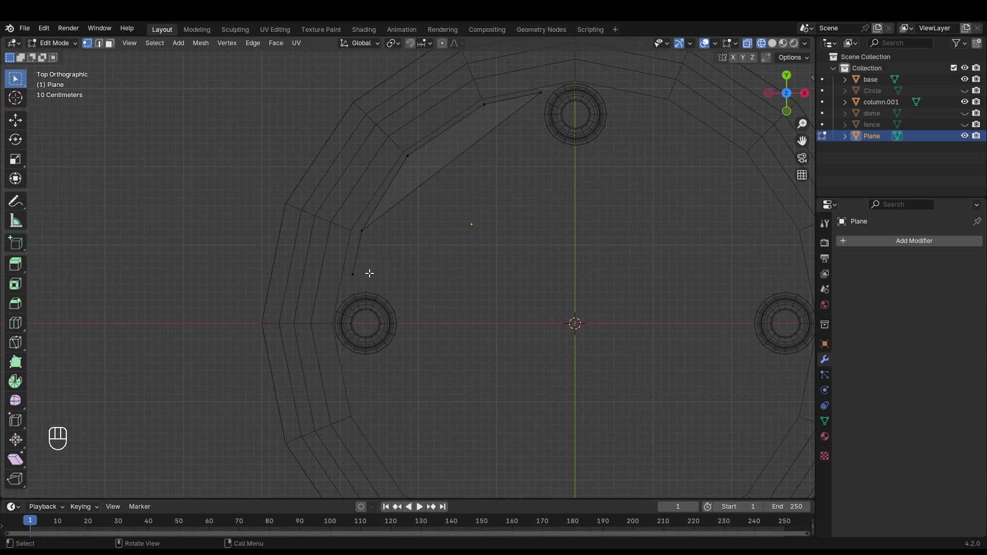
scroll(369, 270, up, 1)
key(g)
key(Escape)
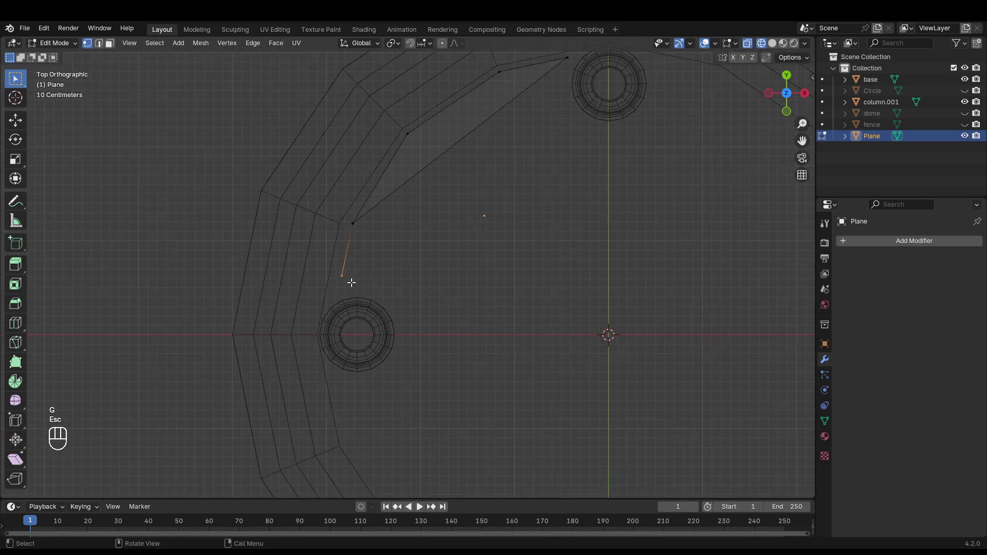
- Extrude three connected edges, about 0.69 m, 0.92 m and 1.17 m long, from the end vertex near the -X column toward the +Y column
key(e)
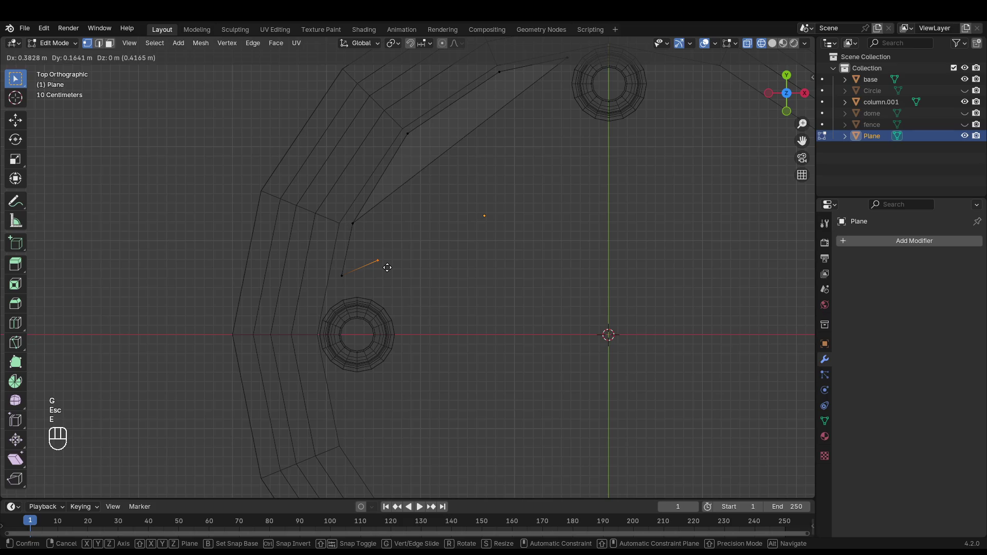
click(404, 246)
key(e)
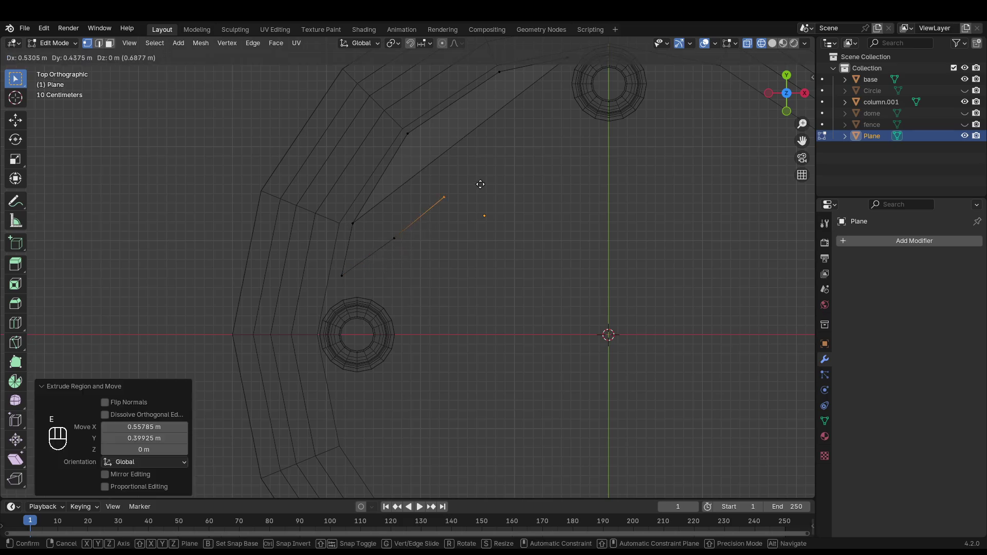
click(500, 173)
shift+middle_drag(500, 173, 418, 263)
key(e)
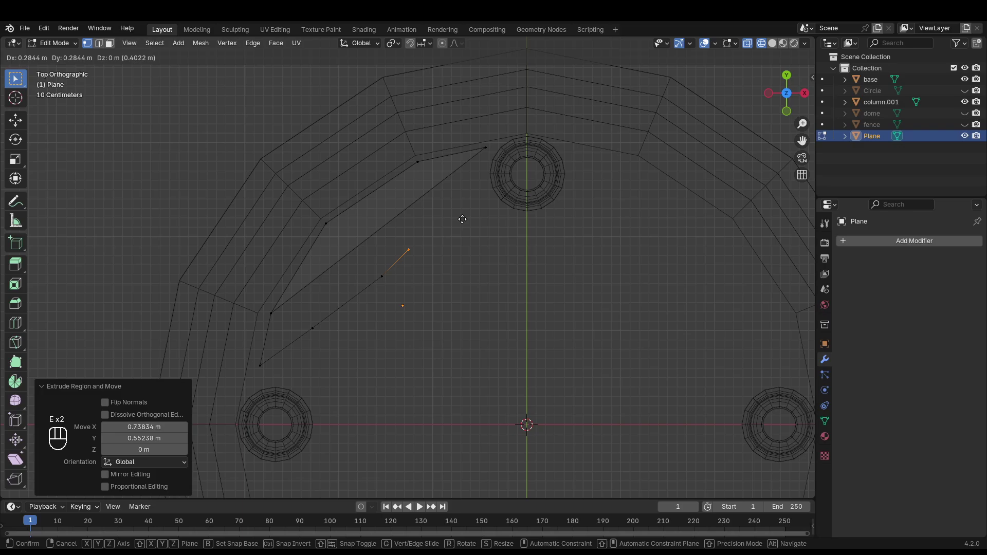
click(518, 183)
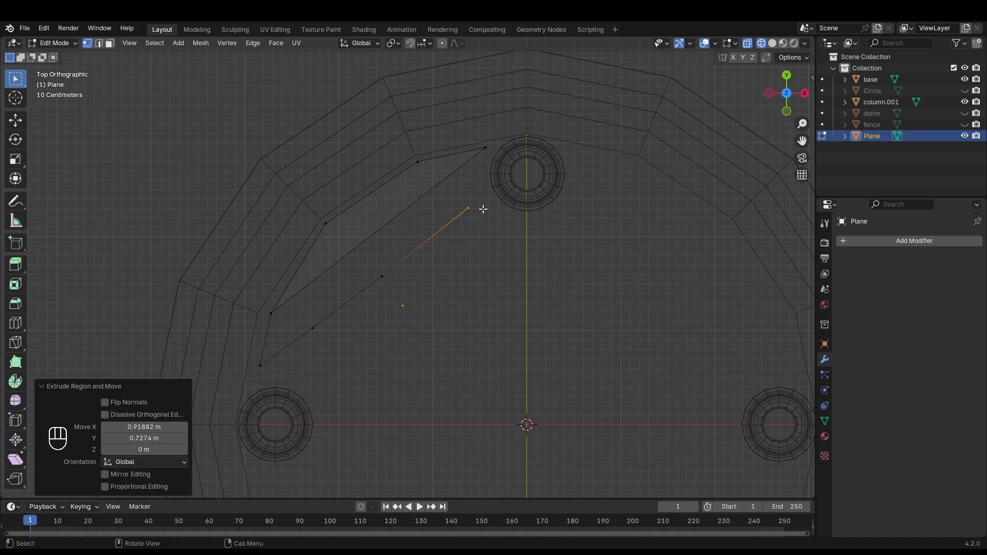
- Return to solid shading, show the pedestal table and examine the outline's position between the table and the platform's inner rim
key(shift+z)
mouse_move(497, 216)
middle_down()
mouse_move(414, 195)
mouse_move(417, 173)
mouse_move(725, 158)
middle_up()
click(964, 91)
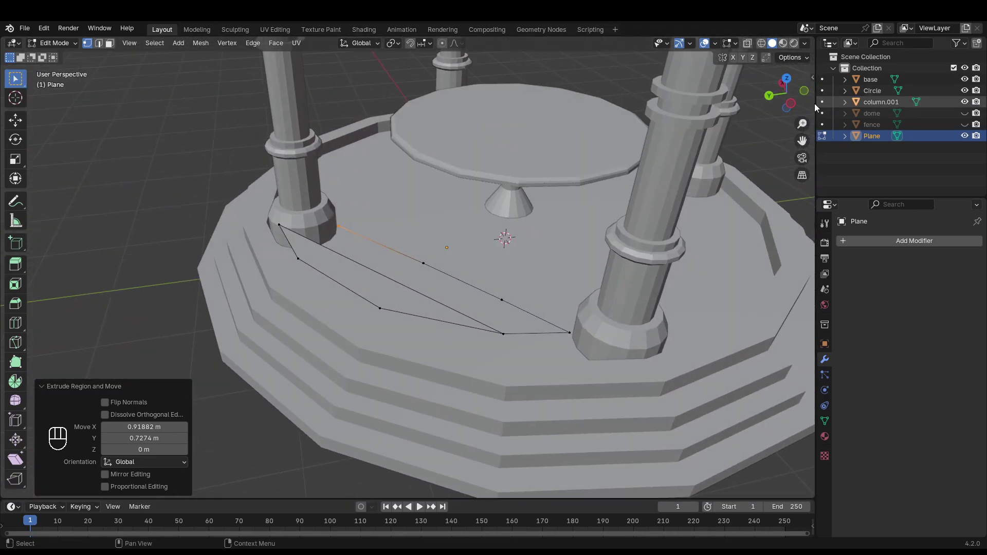
middle_drag(814, 104, 486, 149)
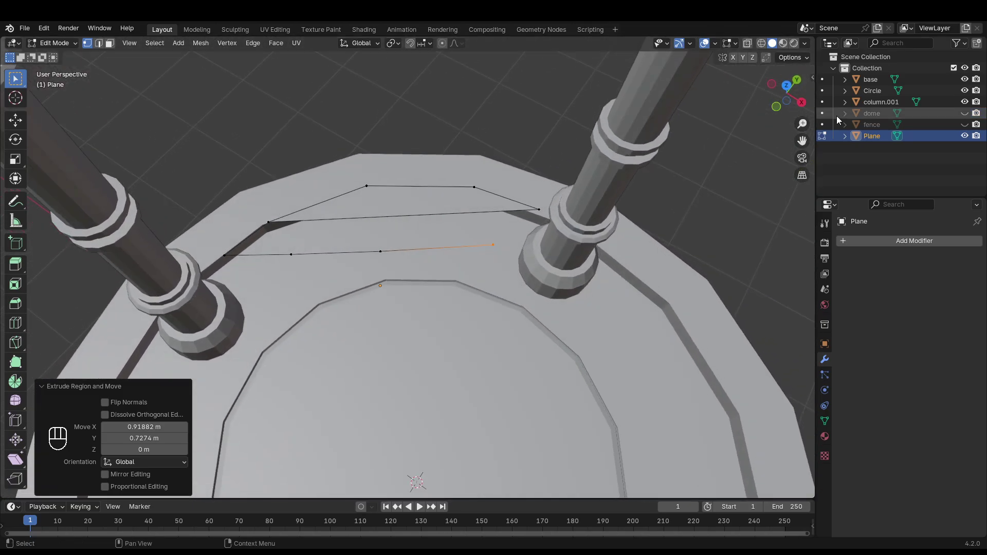
- Leave mesh editing and delete the plane outline object
key(Tab)
key(x)
click(441, 189)
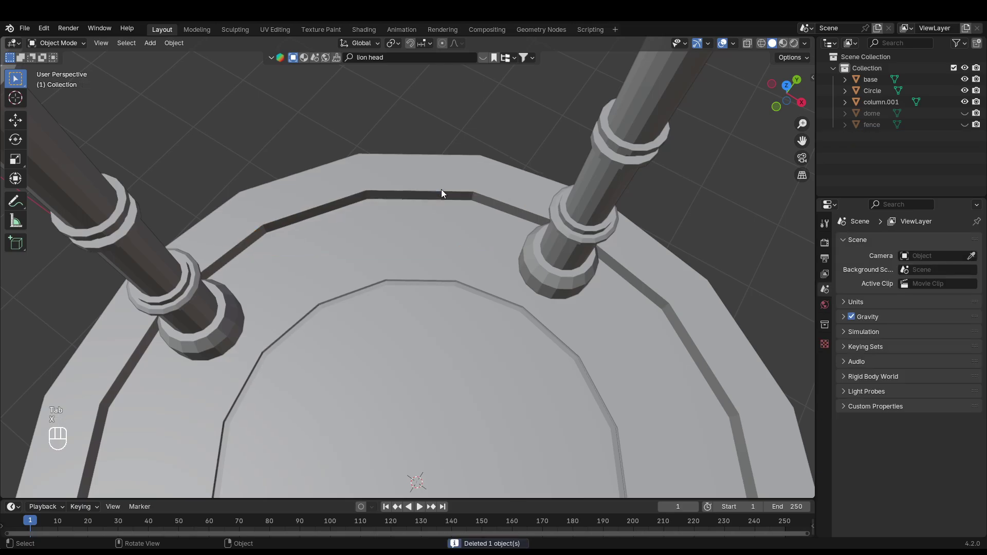
key(shift+a)
click(505, 200)
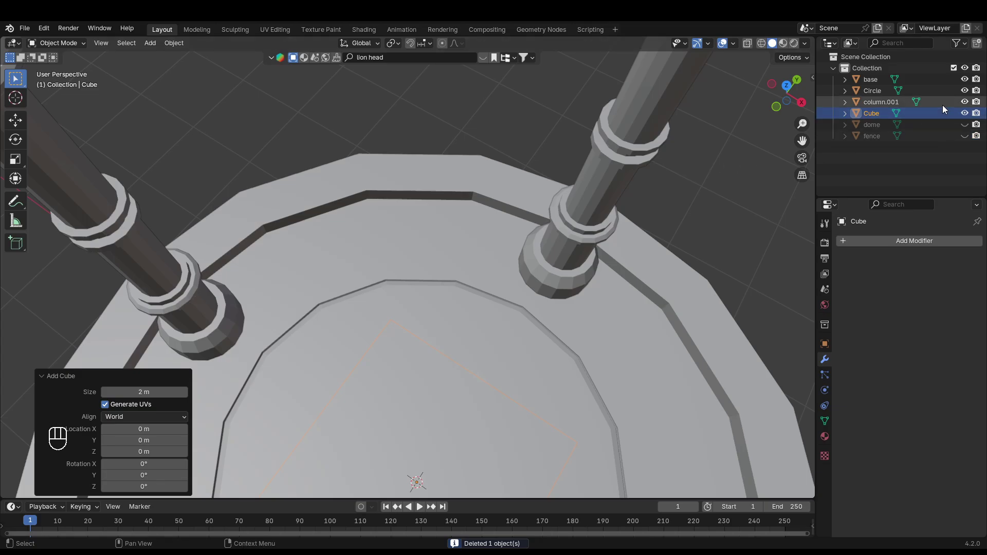
key(Delete)
- Add a 16-vertex circle with a 1 m radius and, with the pedestal table hidden, raise it about 1.9 m along Z
key(shift+a)
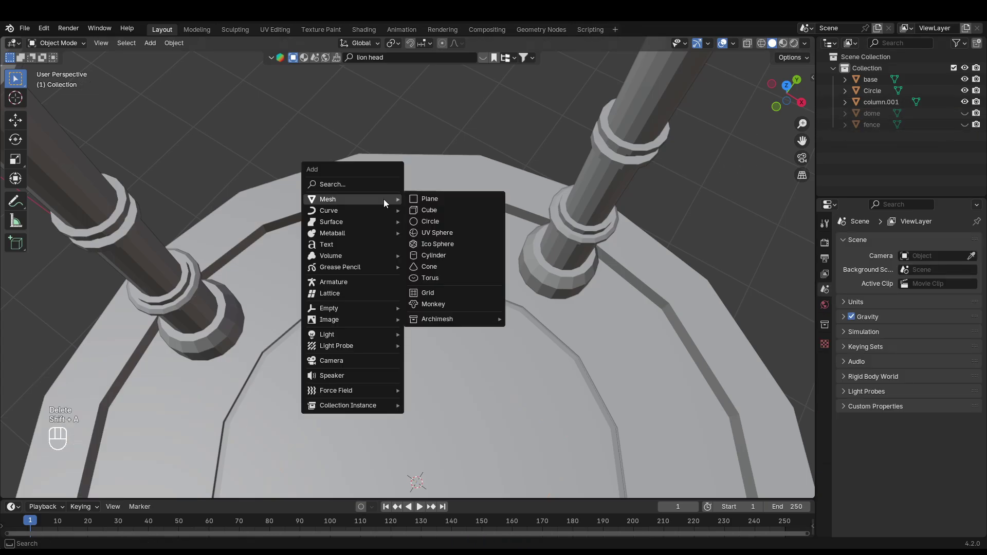
click(438, 219)
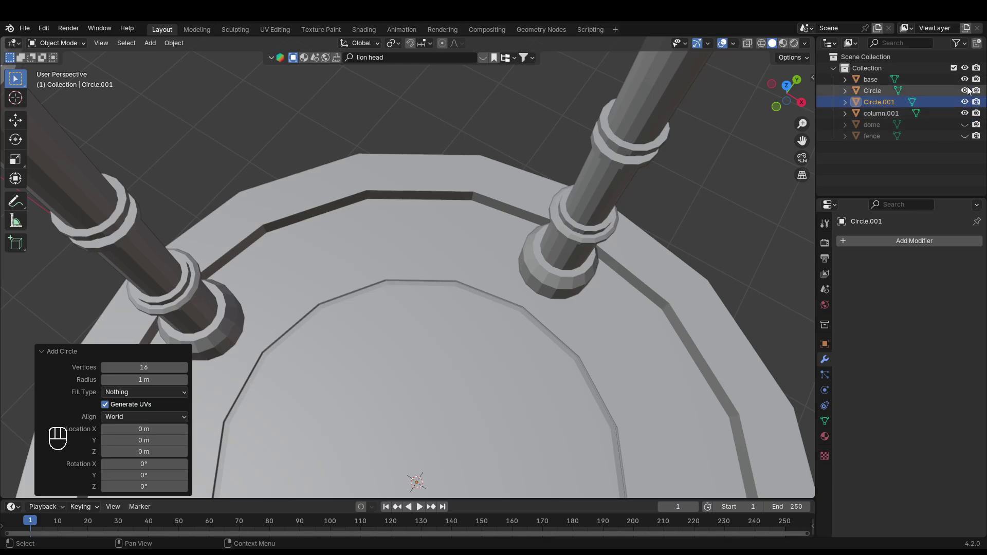
scroll(572, 215, down, 5)
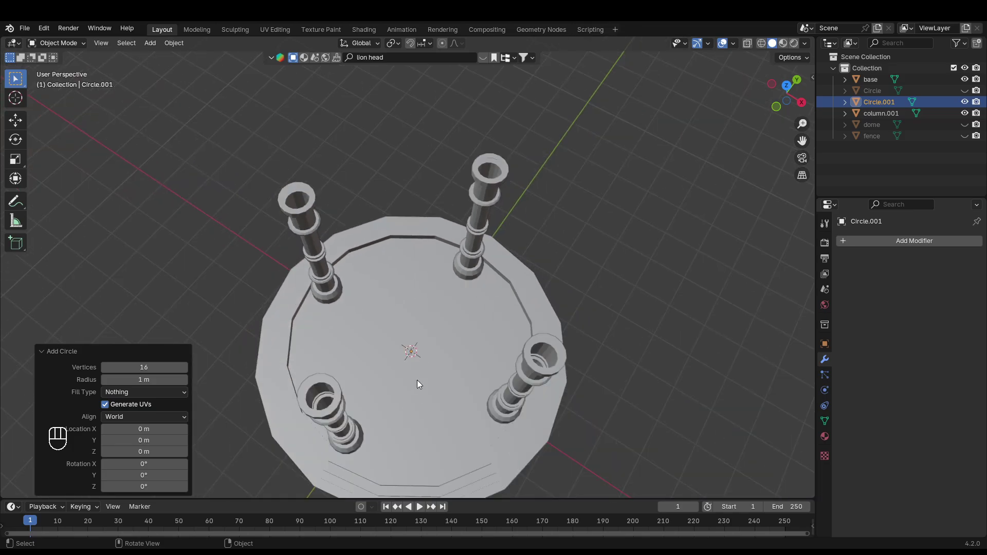
middle_drag(417, 380, 446, 360)
key(g)
key(z)
click(472, 329)
- In a wireframe top view, move the circle into the area between the -X and +Y columns
key(KP_7)
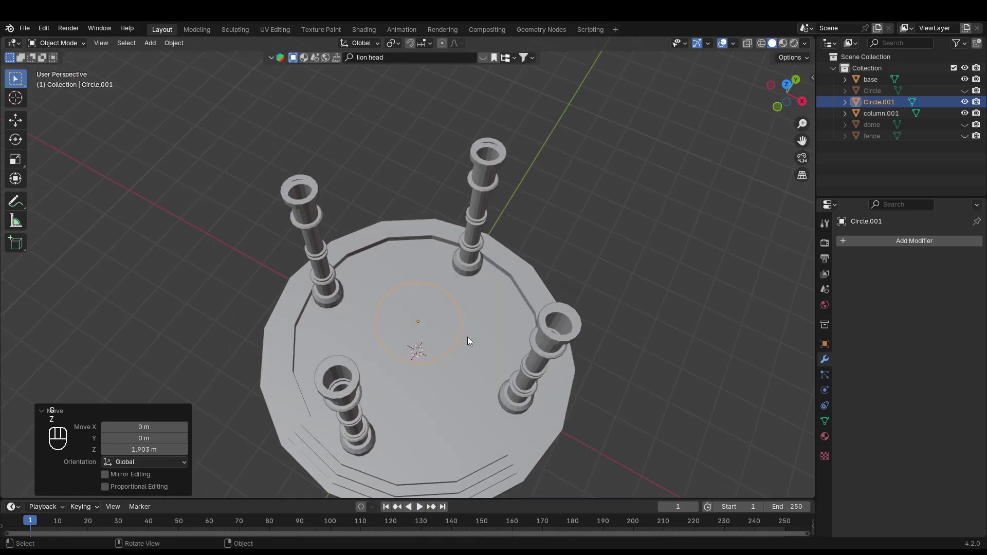
key(shift+z)
key(g)
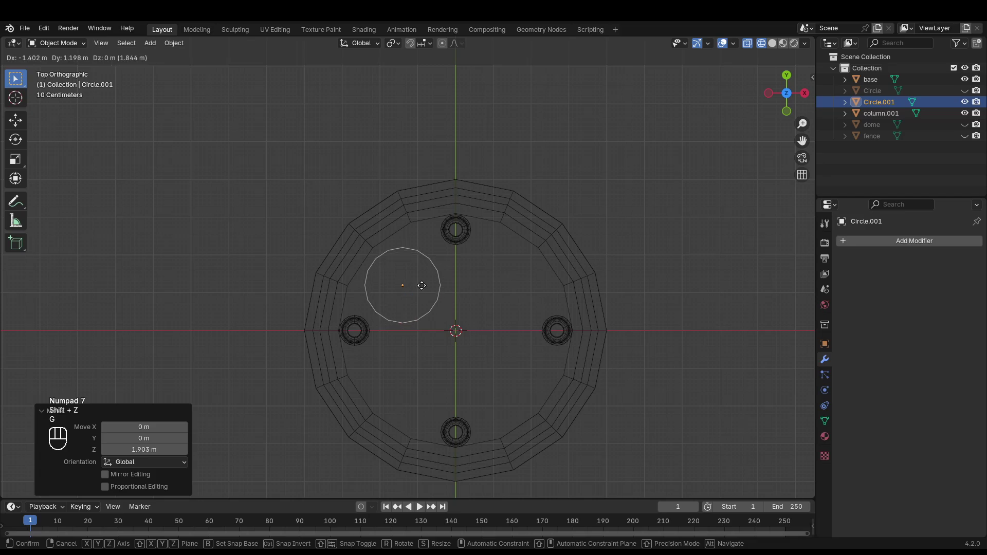
click(420, 282)
scroll(433, 297, up, 3)
- Edit the circle's mesh, moving its rim-side vertices nearest the +Y column outward to follow the platform's inner rim
key(Tab)
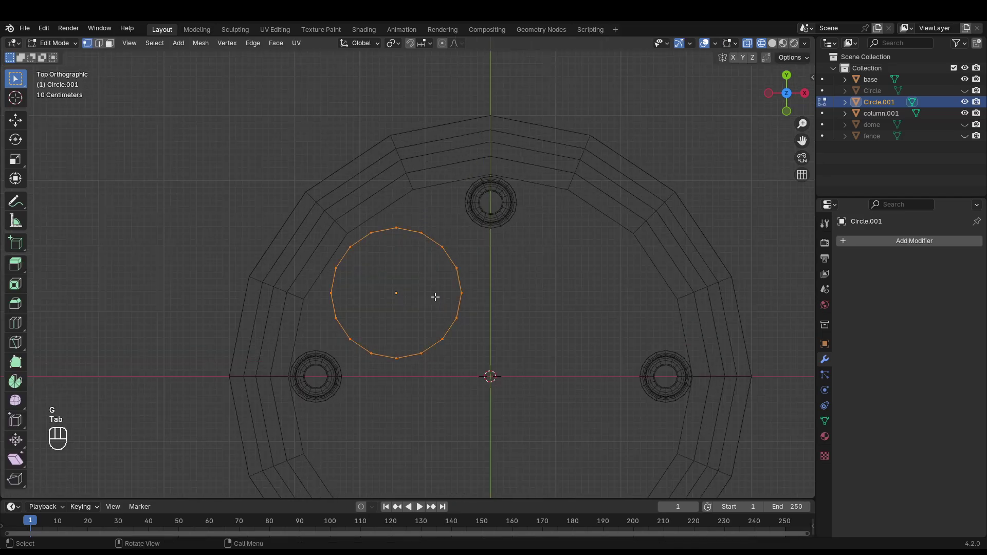
middle_drag(451, 307, 406, 286)
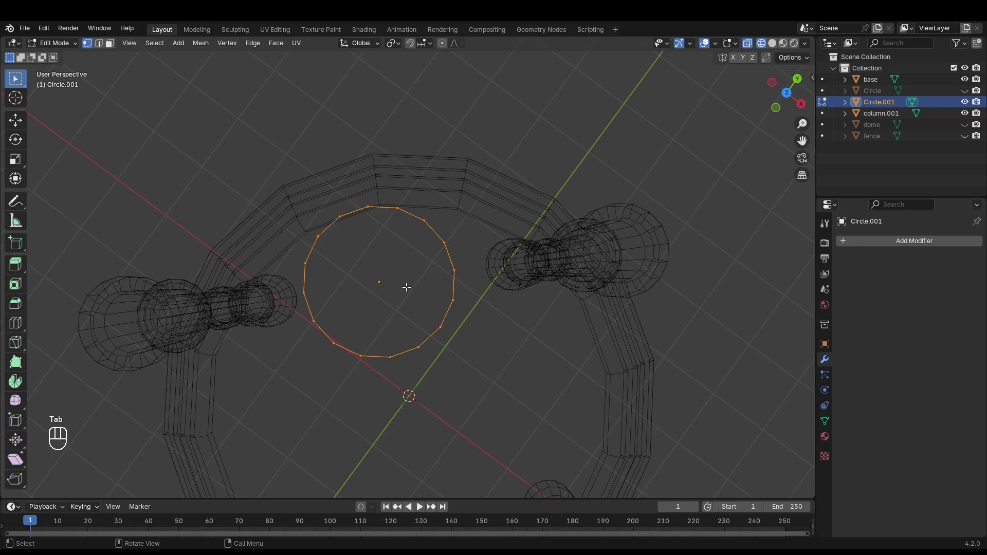
key(KP_7)
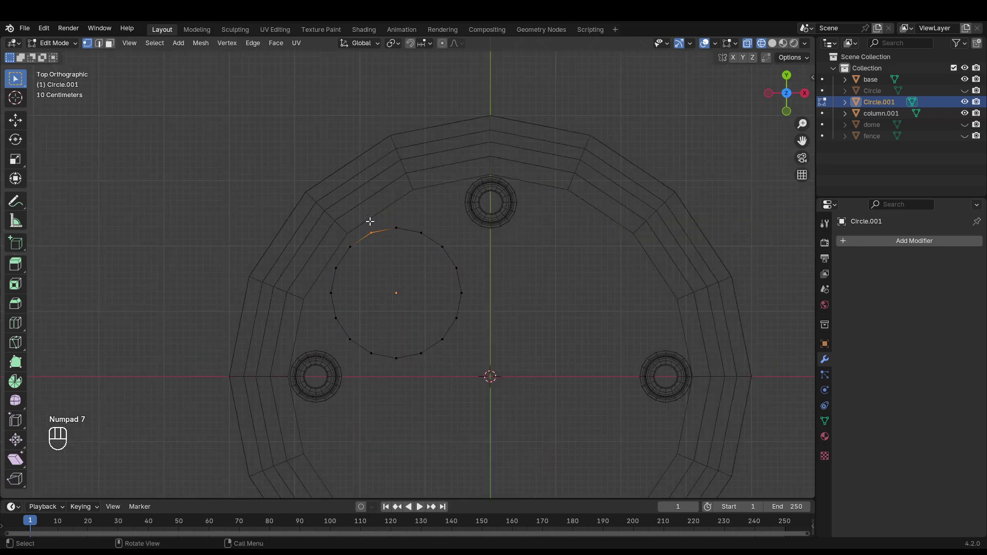
click(396, 220)
key(g)
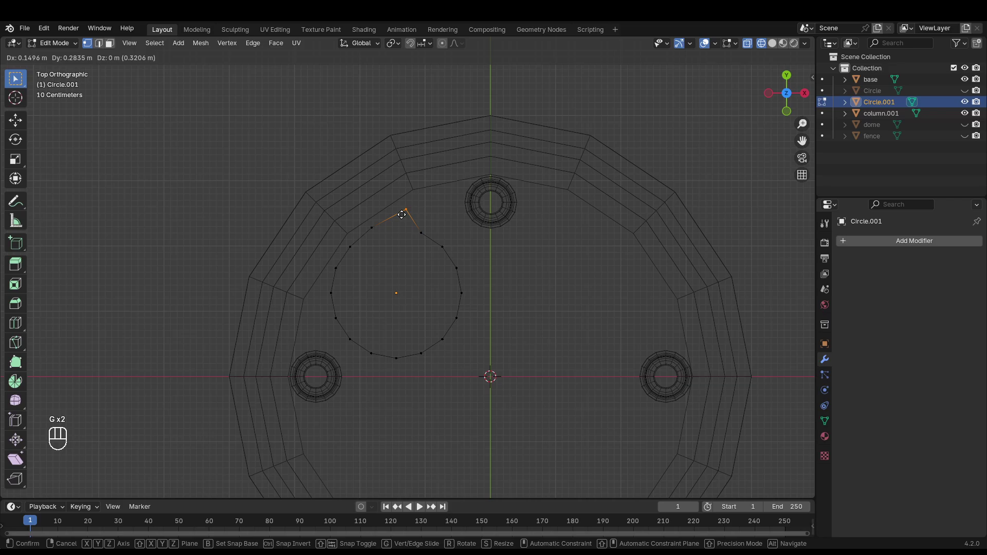
click(397, 215)
click(420, 232)
key(g)
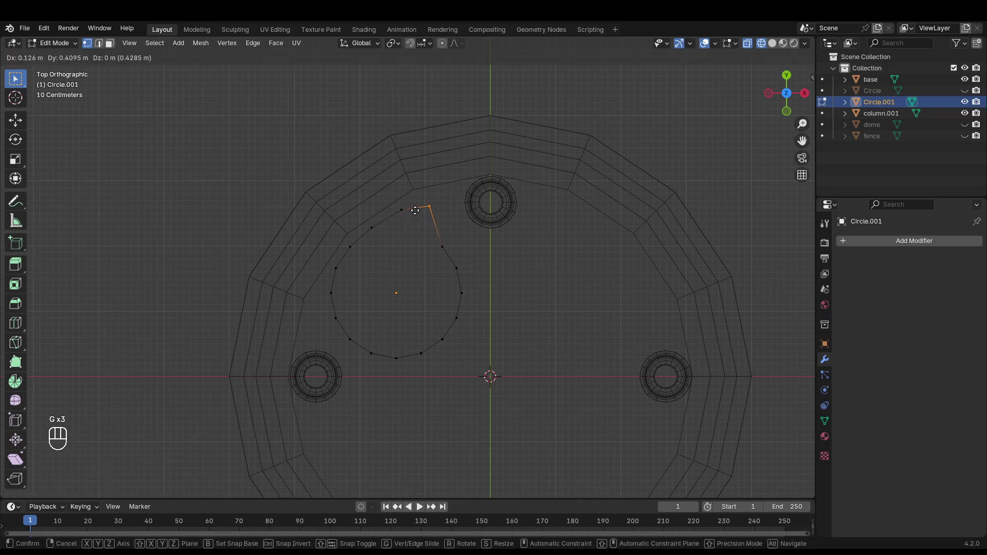
click(405, 206)
- Move the two rim-side vertices facing the -X column outward so they continue along the platform's inner rim
click(332, 293)
key(g)
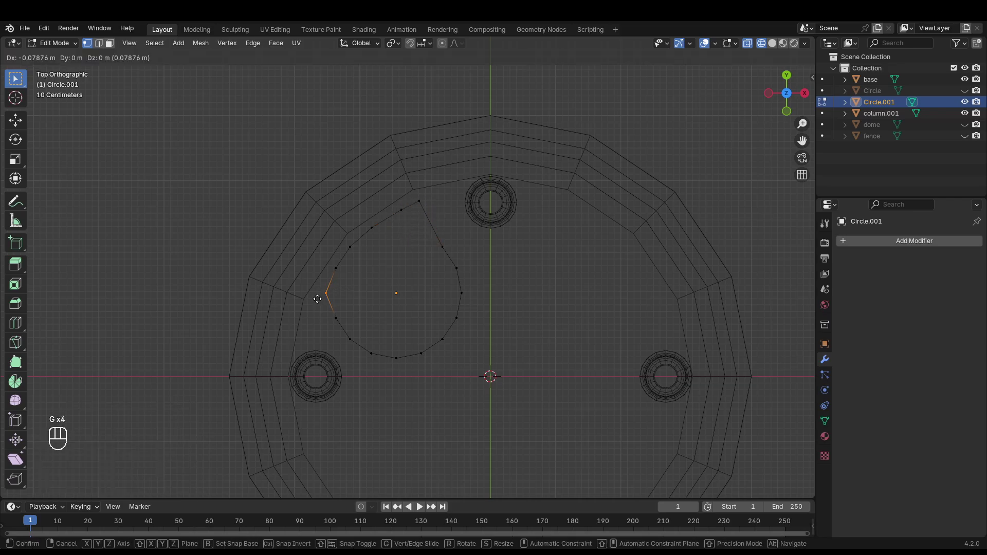
click(311, 299)
key(g)
click(298, 317)
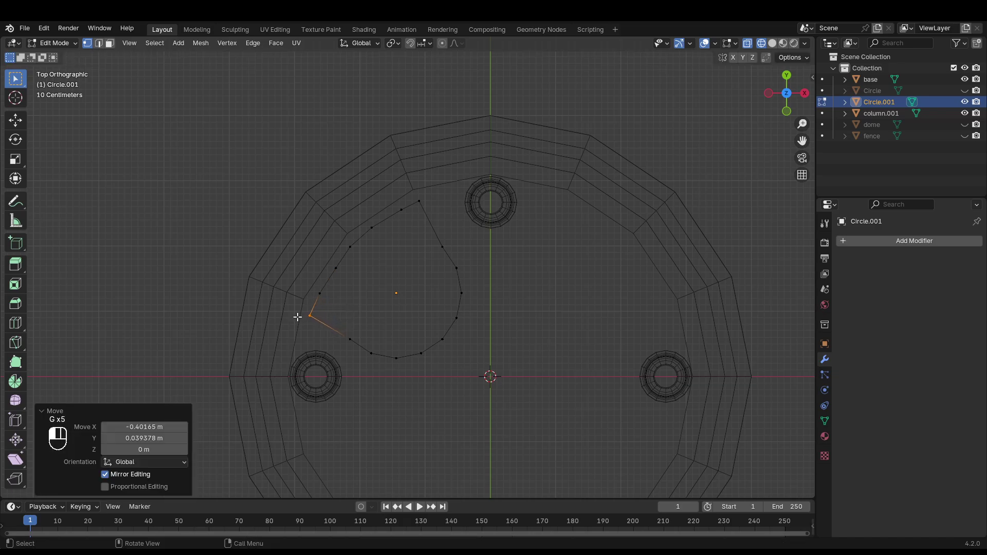
- Place the next vertex as an end corner beside the +Y column and shift the remaining centre-facing arc toward the rim
click(442, 245)
key(g)
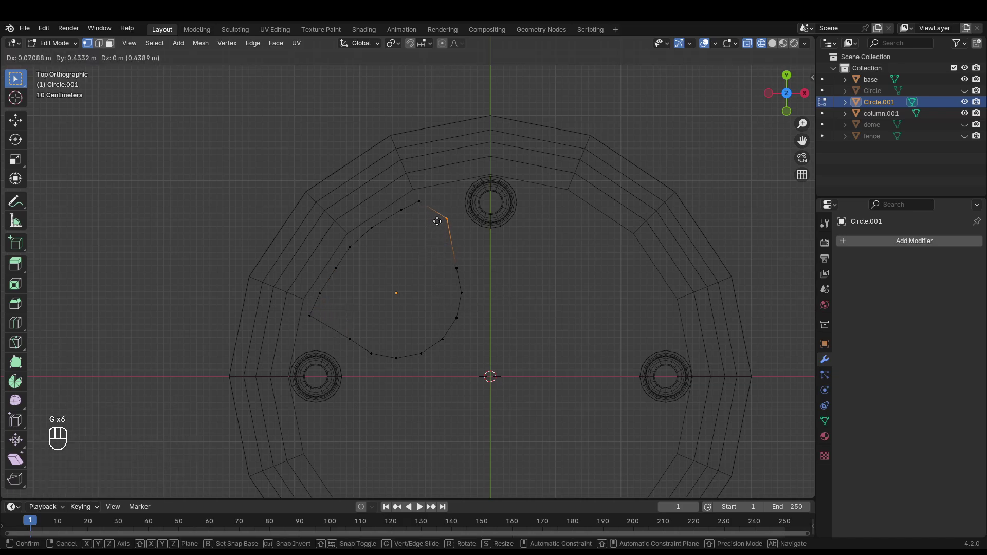
click(440, 218)
drag(481, 263, 365, 369)
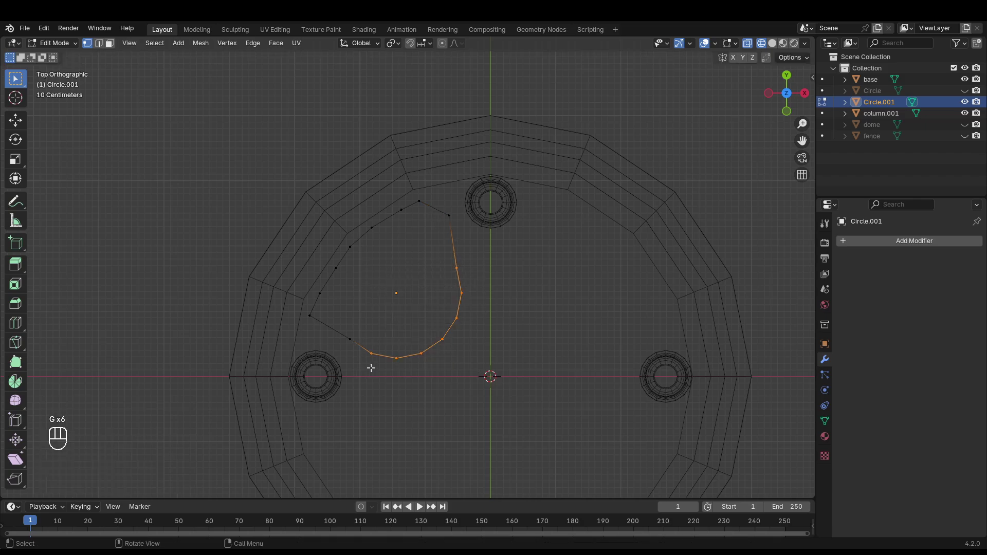
key(g)
click(360, 340)
- Place the opposite end corner just above the -X column and nudge the end corner beside the +Y column
click(353, 337)
key(g)
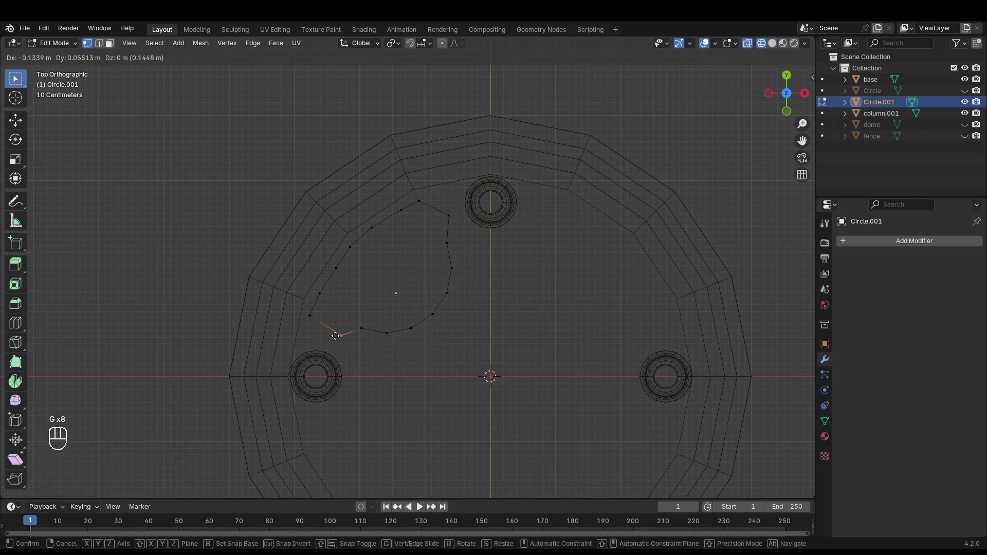
click(324, 333)
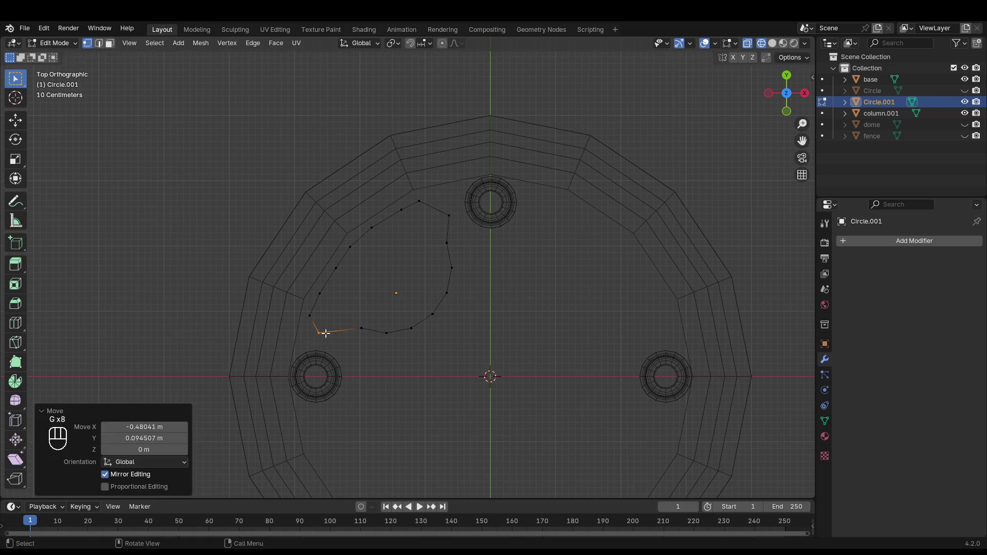
click(451, 215)
key(g)
click(448, 217)
- Shift the middle vertices of the centre-facing arc slightly toward -X and spread its next two vertices toward the -X column
drag(463, 260, 405, 341)
key(g)
click(390, 334)
click(387, 333)
key(g)
click(372, 336)
click(356, 332)
key(g)
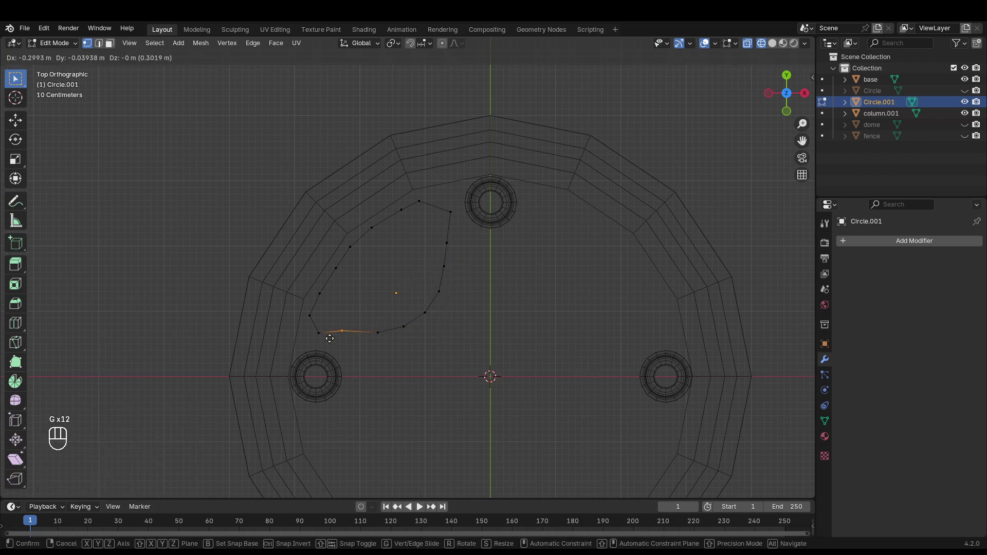
click(334, 337)
click(368, 339)
key(g)
click(369, 337)
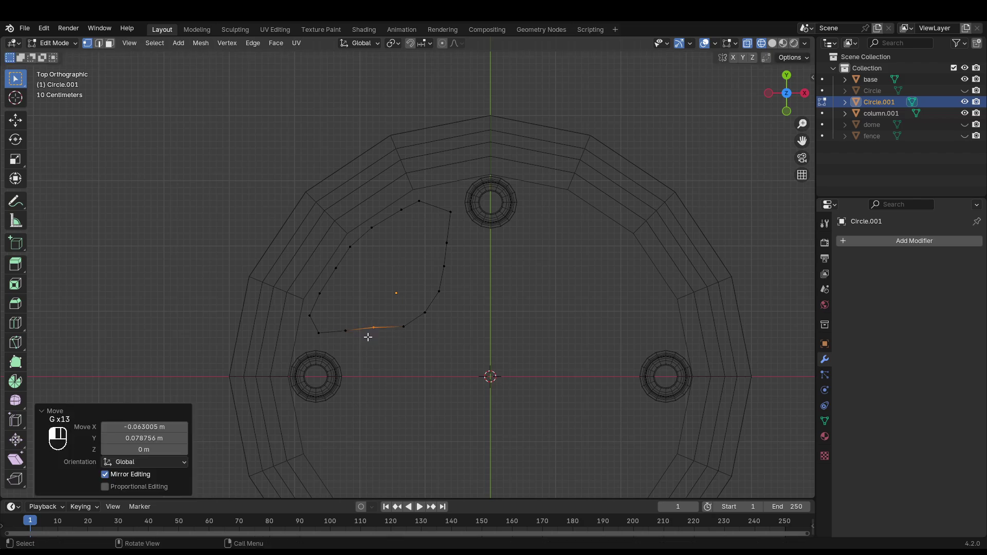
- Nudge the three vertices at the bend of the centre-facing arc slightly toward the rim to smooth the curve
click(403, 327)
key(g)
click(426, 315)
key(g)
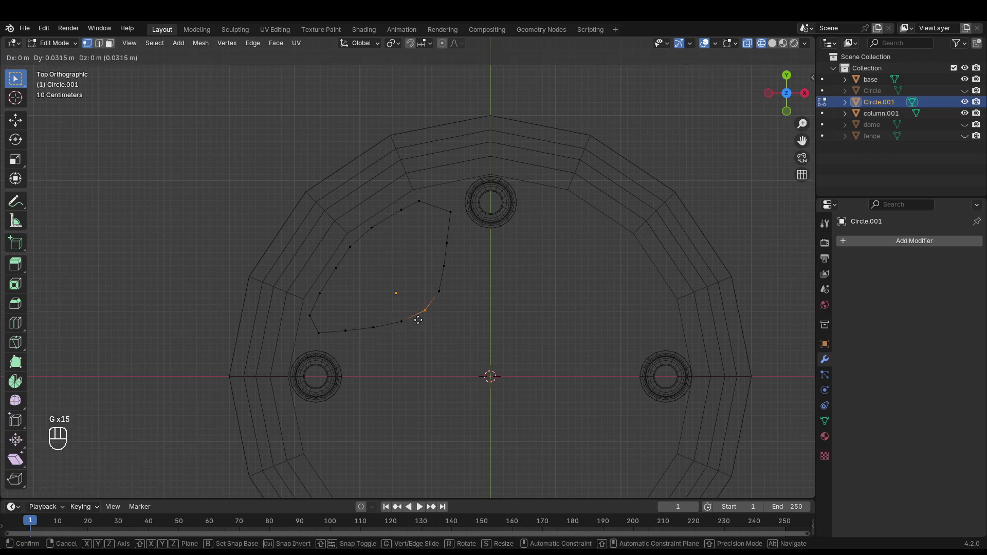
click(416, 310)
click(438, 291)
key(g)
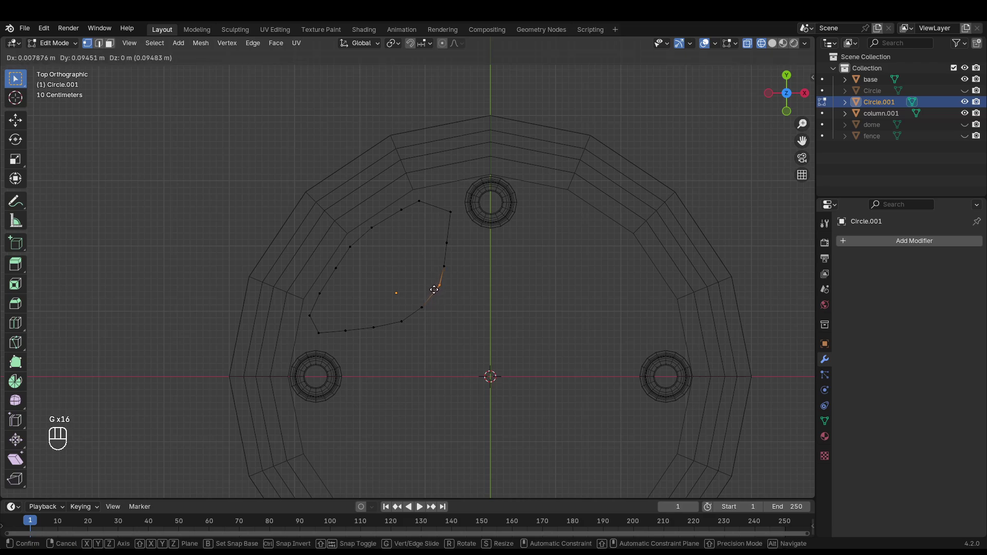
click(434, 290)
- Move the centre-facing arc's vertex nearest the +Y column slightly closer to the end corner beside that column
click(444, 266)
key(g)
click(438, 266)
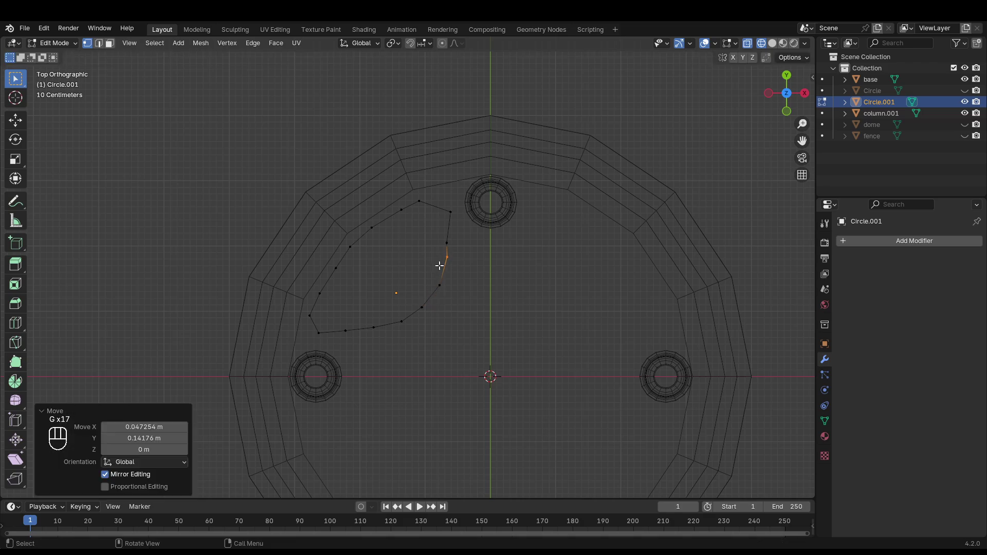
key(ctrl+z)
key(g)
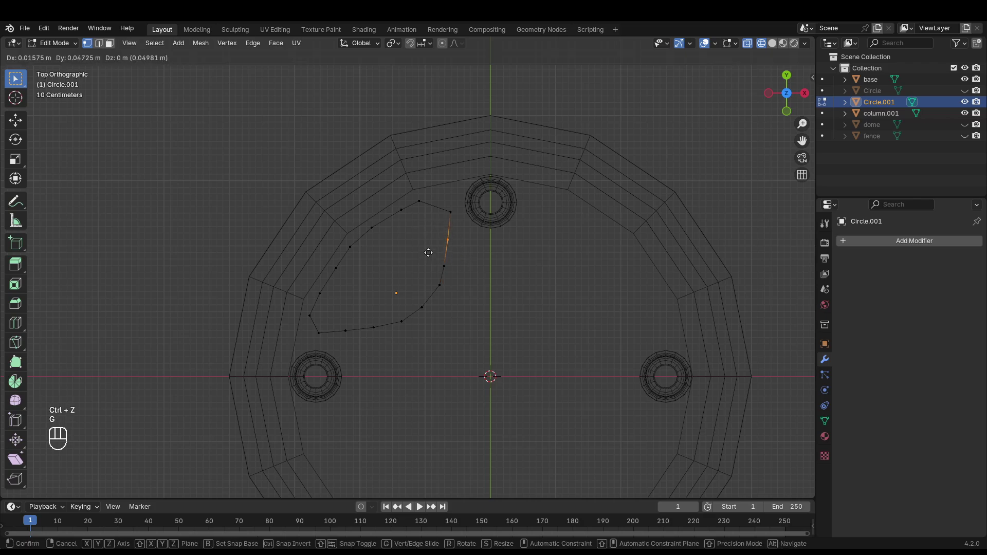
click(432, 249)
- Scale the whole centre-facing arc to 0.782 and move it toward the rim, forming a crescent outline
drag(459, 238, 321, 345)
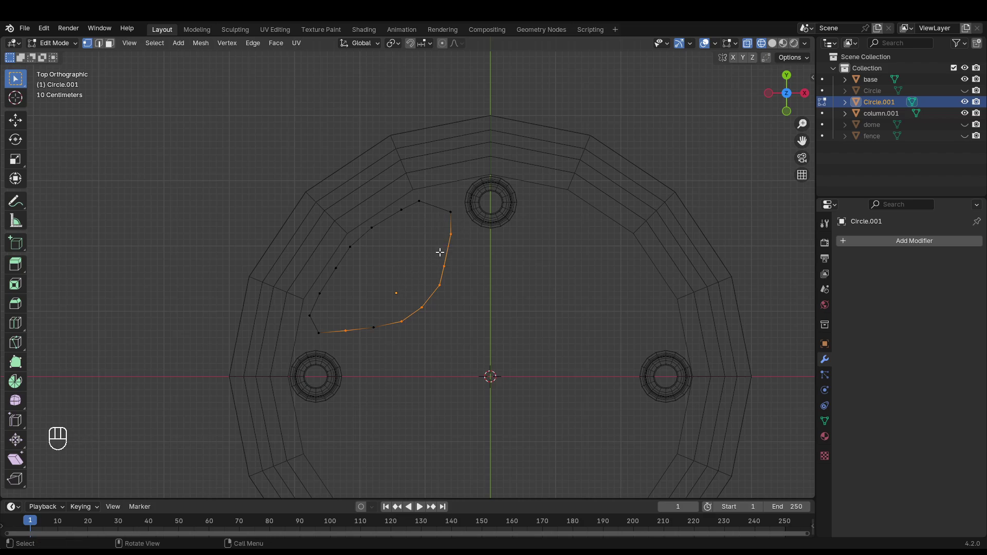
key(s)
key(Escape)
key(s)
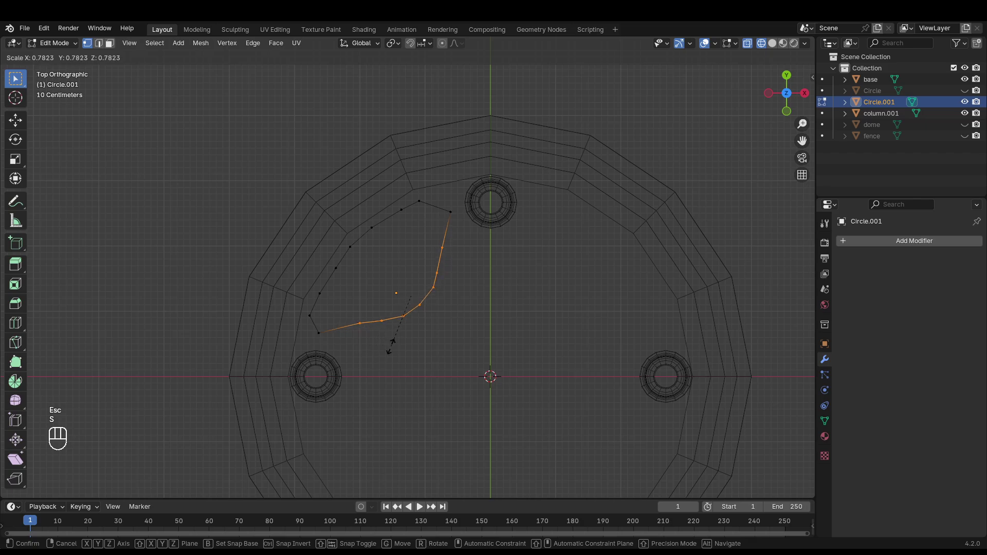
click(391, 346)
key(g)
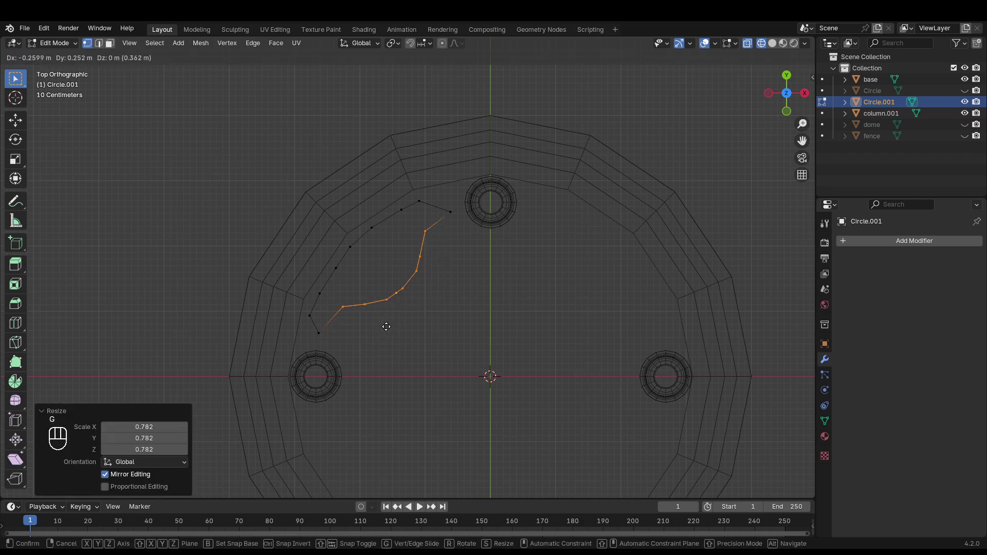
click(383, 324)
- Deselect the crescent outline, show the pedestal table again and return to solid shading in a perspective view
click(418, 340)
middle_drag(419, 339, 447, 244)
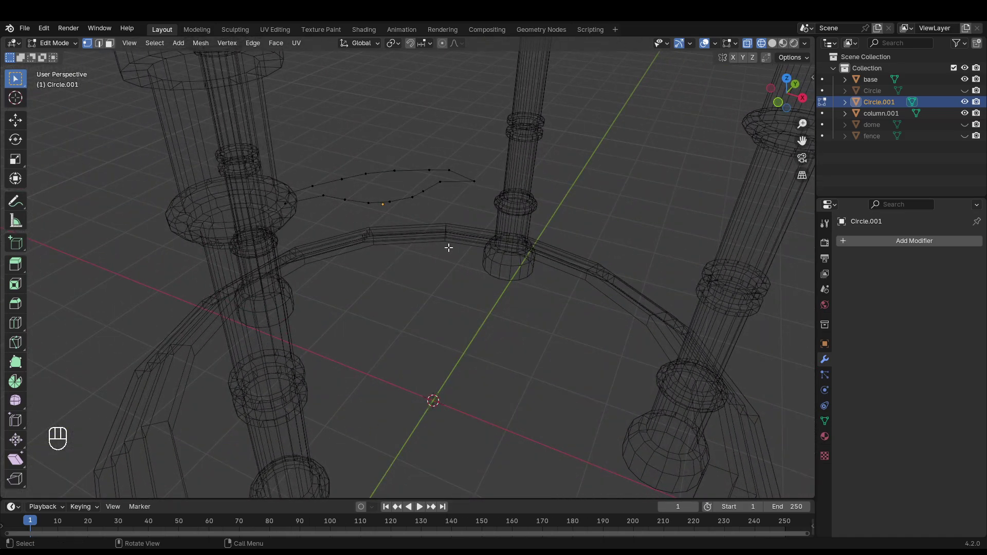
click(964, 91)
key(shift+z)
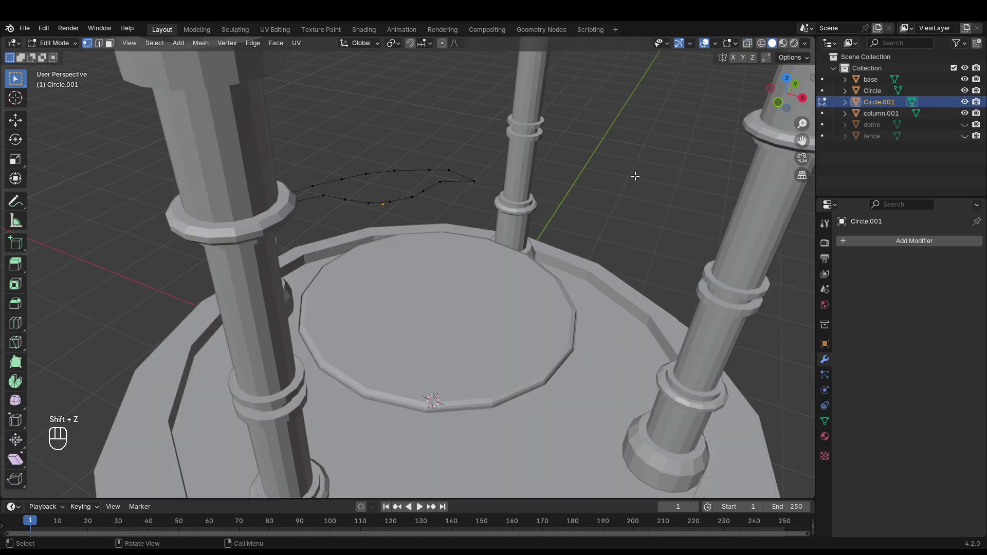
- Fill the closed crescent outline with a single face
key(KP_7)
key(Tab)
key(Tab)
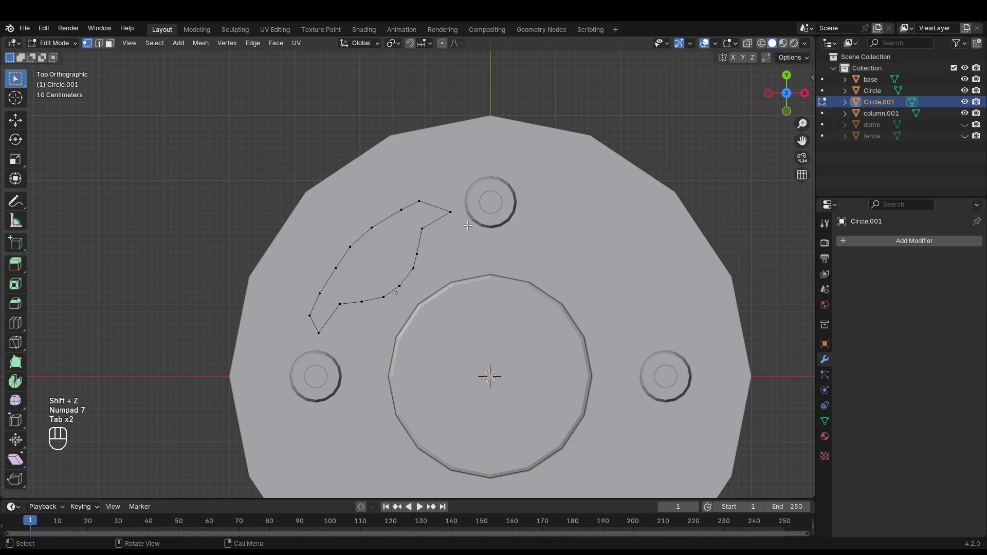
key(a)
key(f)
key(f)
middle_drag(467, 226, 473, 190)
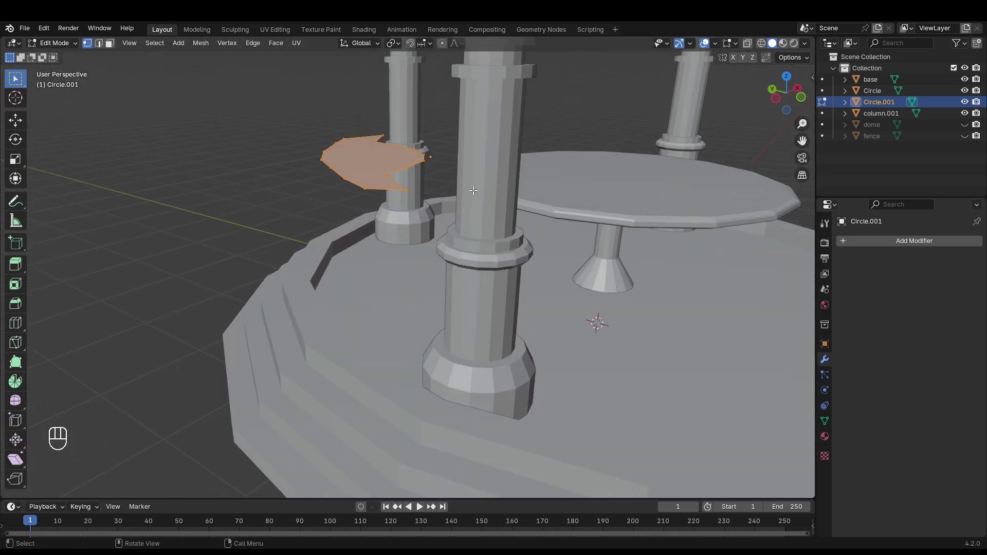
key(e)
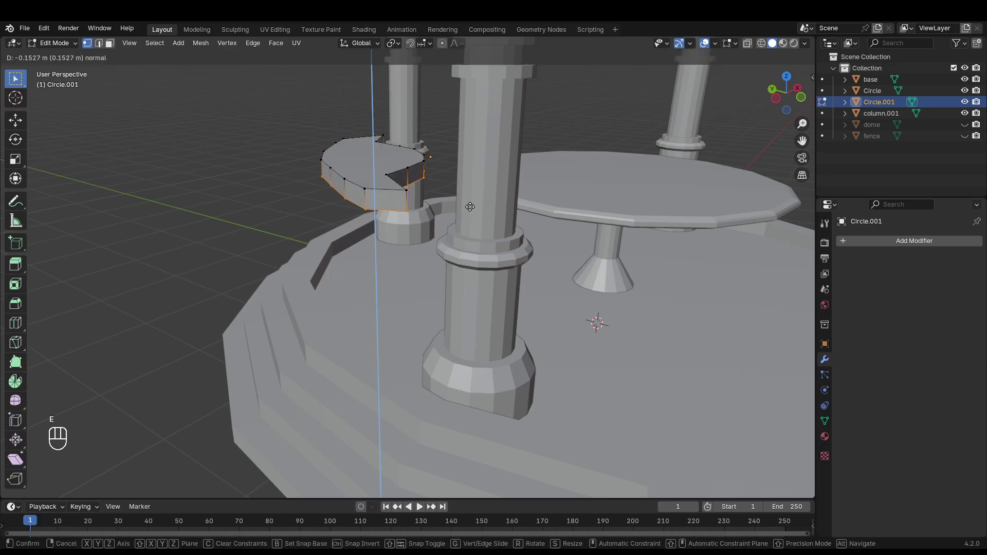
key(Escape)
key(g)
key(z)
key(Escape)
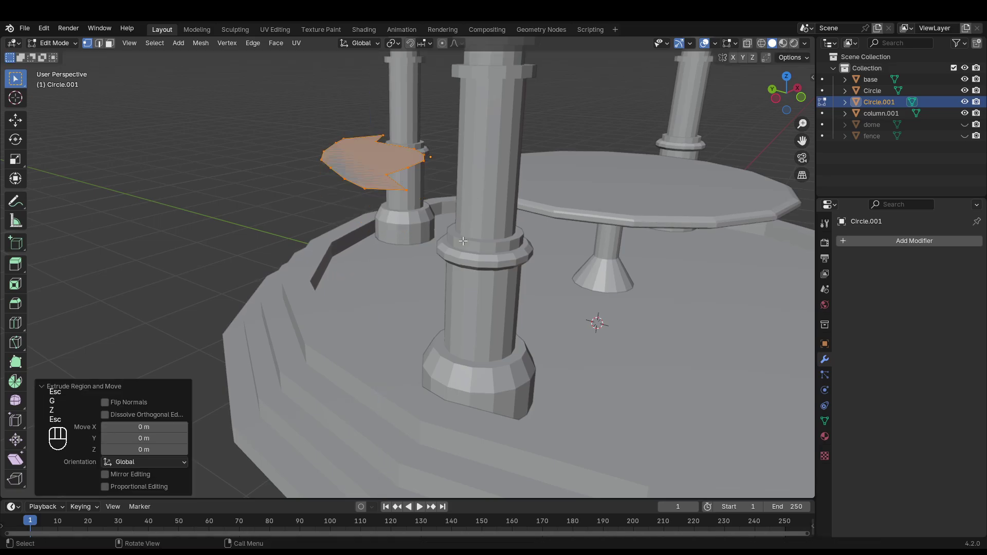
- Merge the crescent's overlapping vertices by distance, using 0.0001 m, and clear the selection
key(a)
key(m)
click(463, 239)
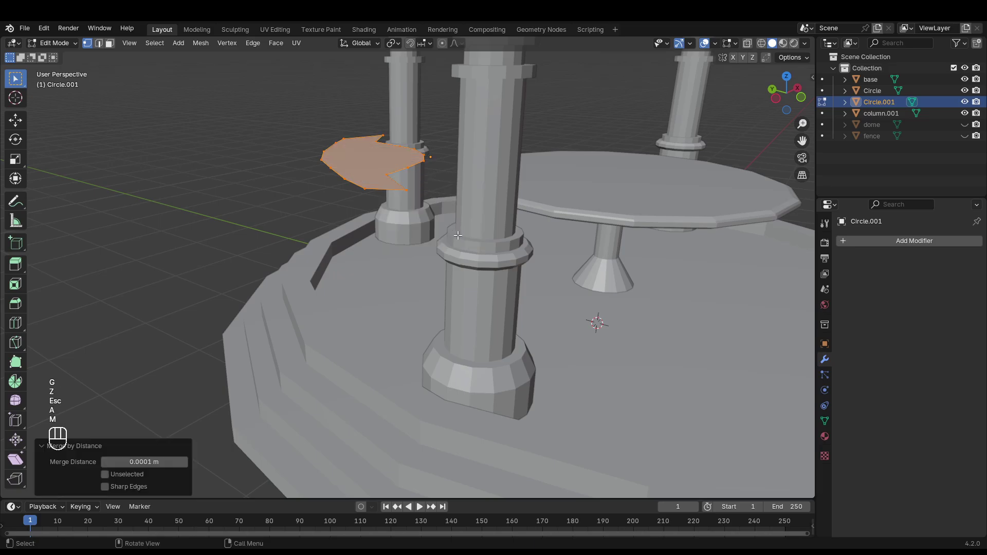
click(281, 236)
- Lower the whole crescent face along Z in two moves, the second about 0.218 m, to seat height above the column bases
key(a)
mouse_move(402, 202)
middle_down()
mouse_move(424, 193)
mouse_move(401, 232)
mouse_move(381, 239)
mouse_move(415, 242)
mouse_move(412, 216)
middle_up()
key(g)
key(z)
click(423, 224)
key(g)
key(z)
click(374, 248)
- Extrude the crescent face about 0.117 m downward to form a seat slab and inset its underside by about 0.104 m
key(e)
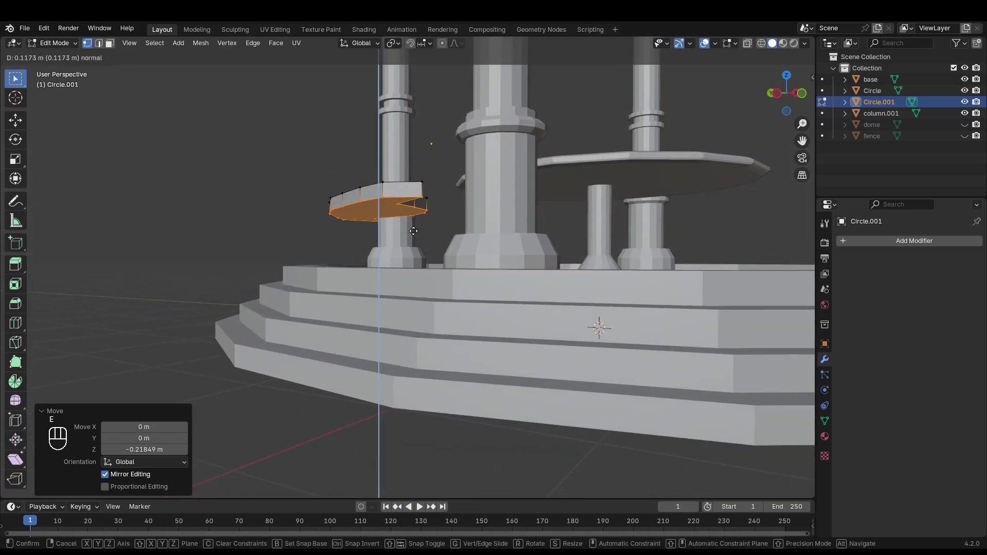
click(413, 231)
key(i)
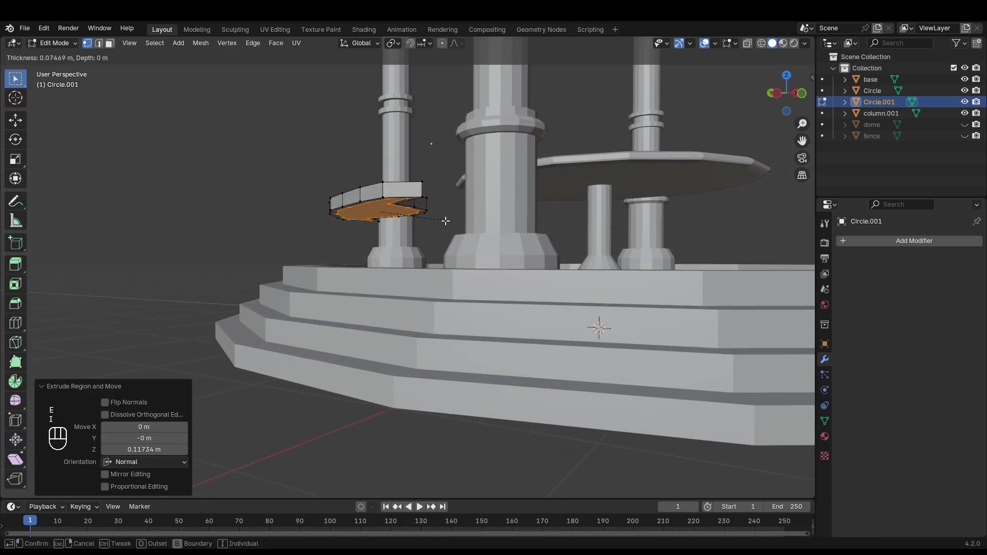
click(442, 221)
- Extrude the inset underside face about 0.764 m down to the platform and scale its lower end to about 0.63
mouse_move(443, 221)
middle_down()
mouse_move(437, 200)
mouse_move(439, 222)
middle_up()
key(e)
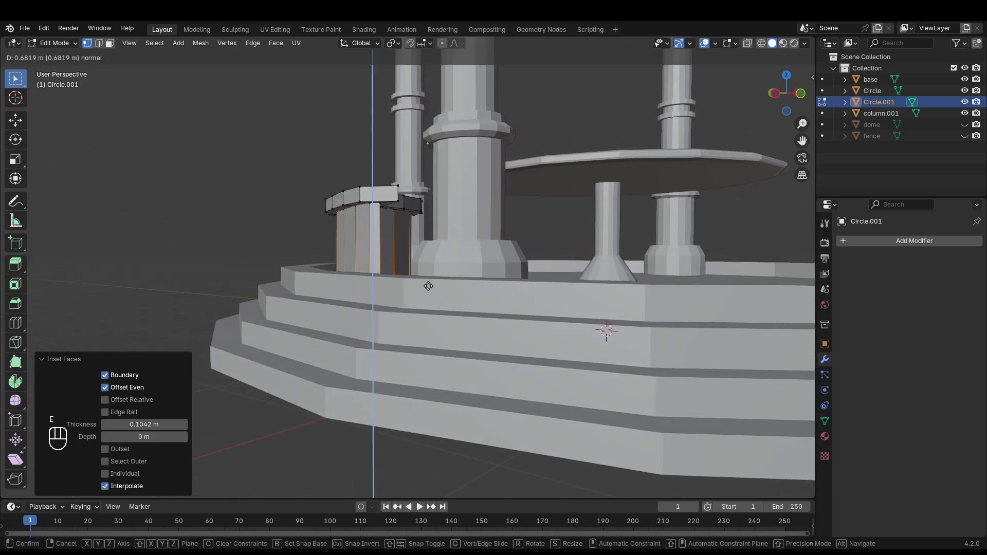
click(428, 294)
middle_drag(428, 294, 393, 270)
key(s)
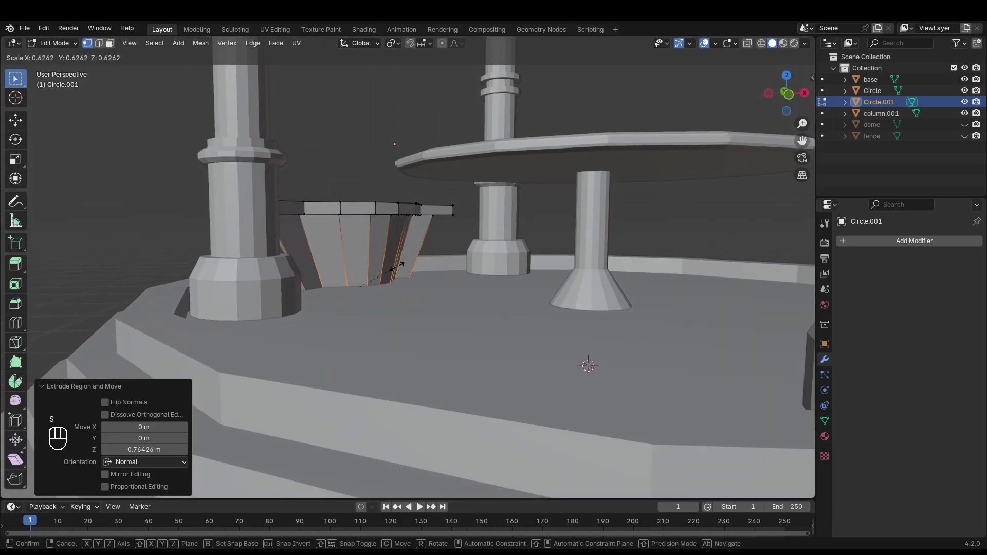
click(407, 265)
- Inset the seat slab's top face by about 0.077 m
middle_drag(406, 266, 360, 242)
click(339, 237)
click(366, 213)
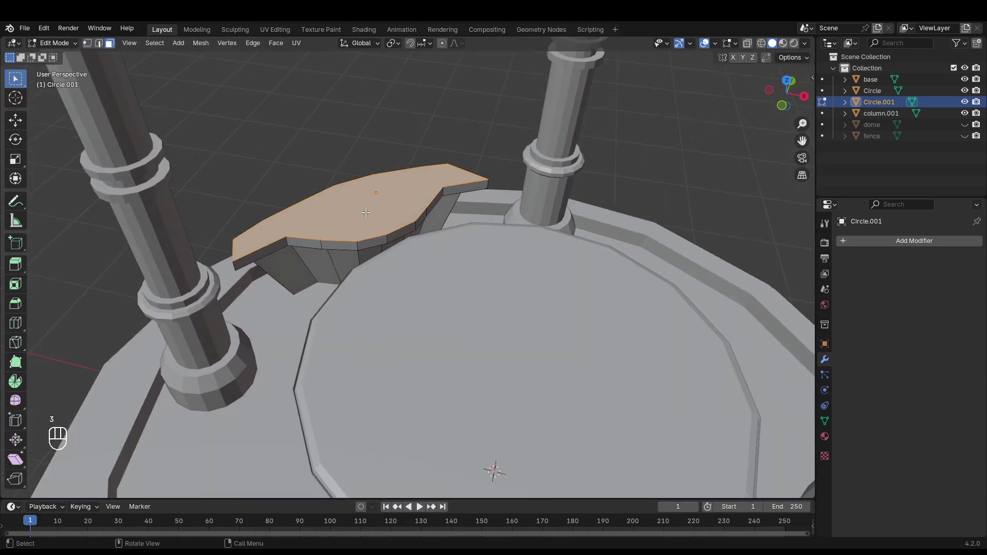
key(i)
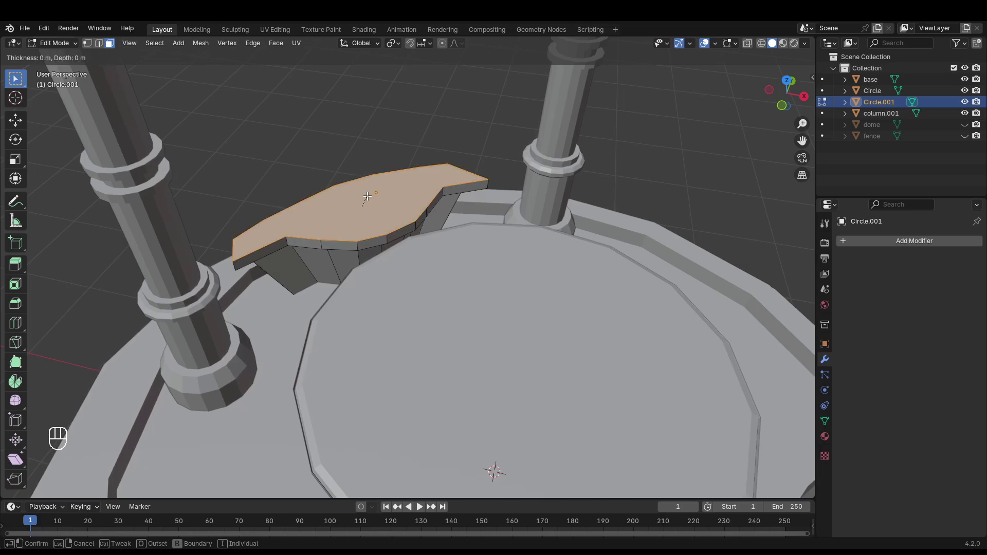
key(Escape)
middle_drag(354, 220, 374, 226)
key(i)
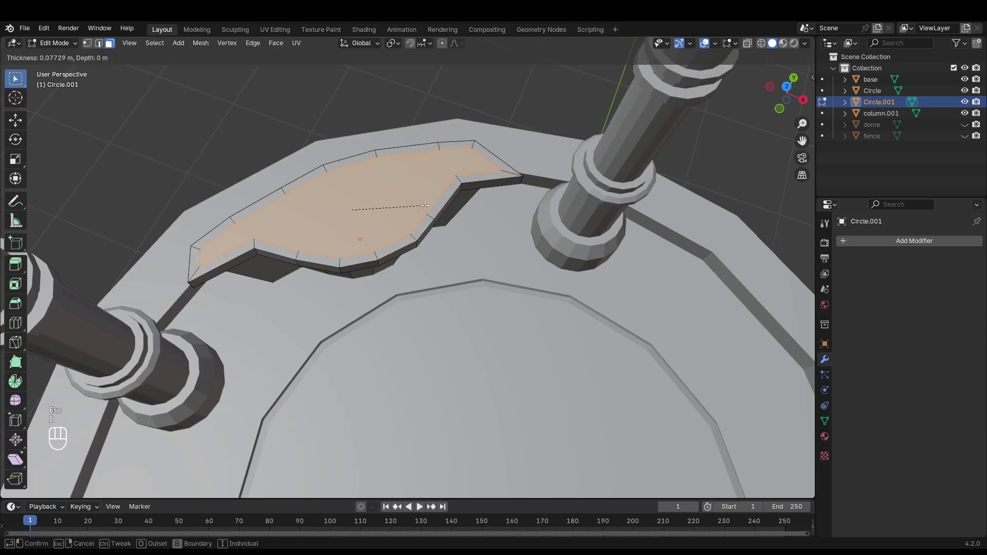
click(425, 205)
- Extrude the narrow top faces along the seat's rim side and both ends about 0.636 m upward as a backrest
key(2)
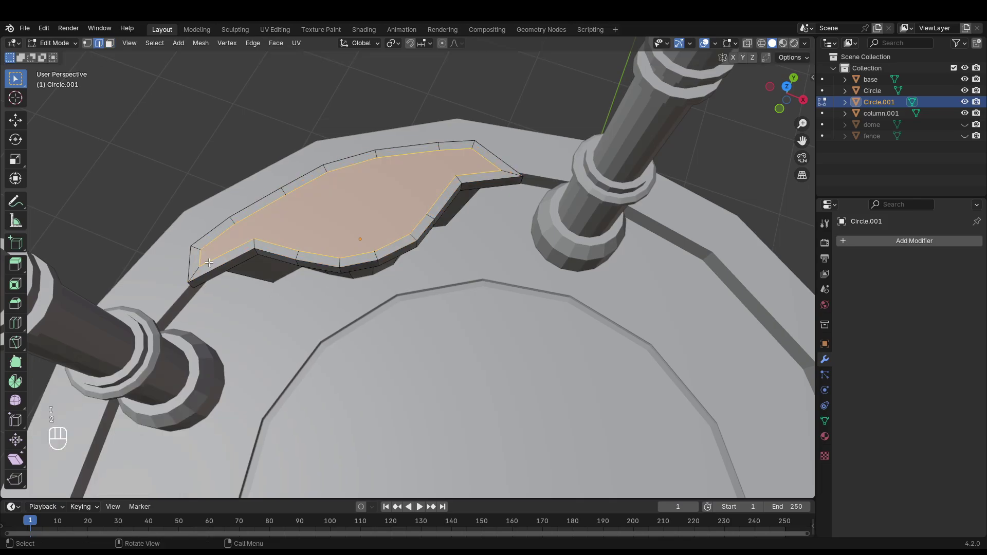
key(3)
click(194, 258)
shift+click(253, 213)
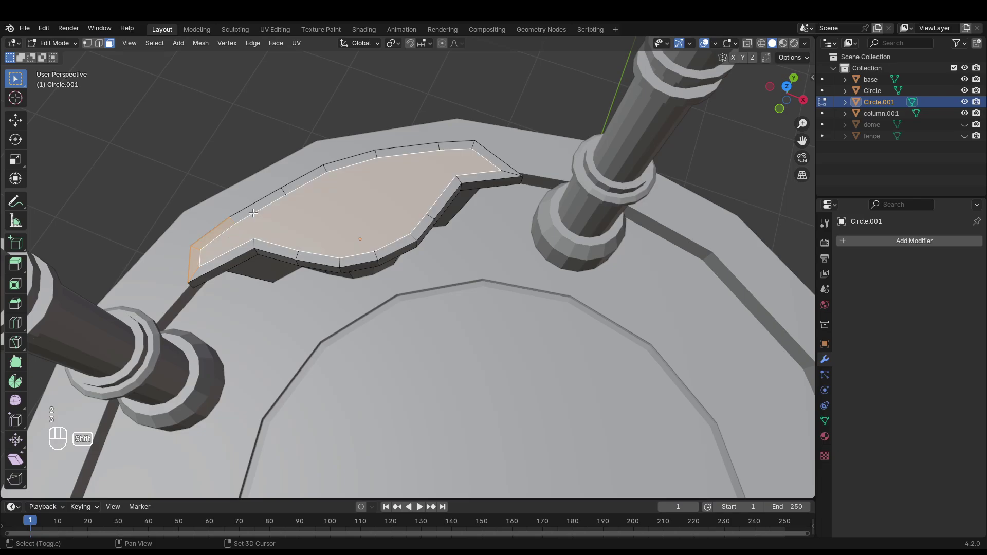
shift+click(256, 210)
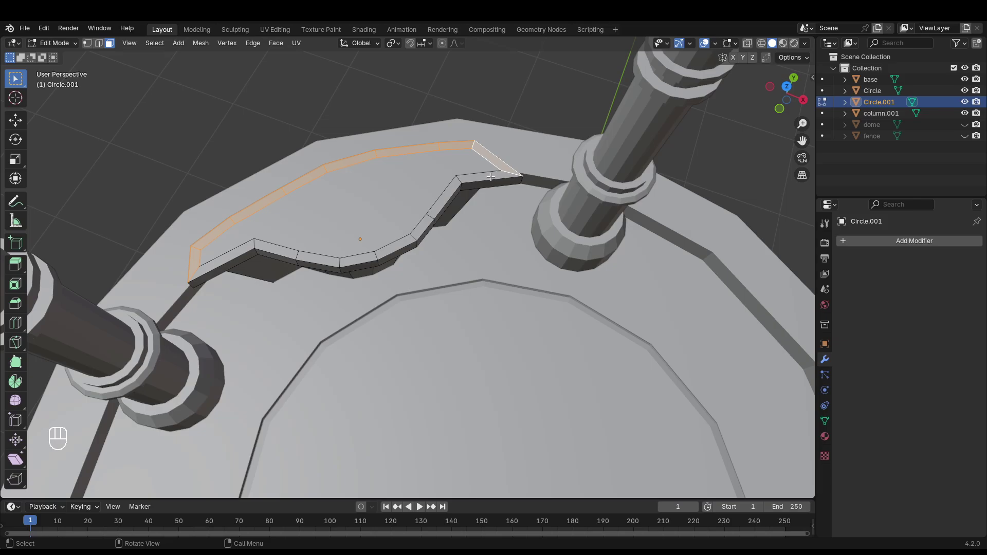
middle_drag(491, 177, 506, 164)
key(e)
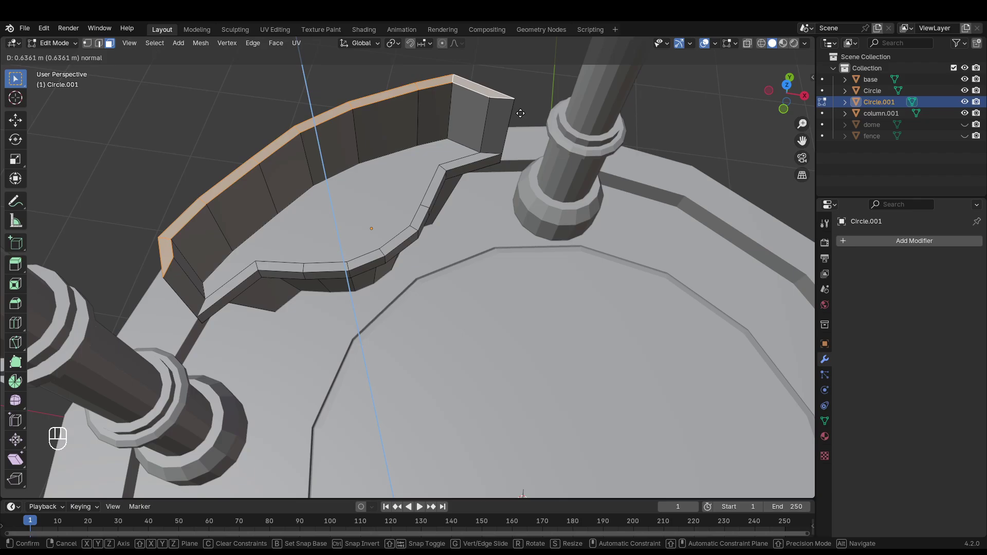
click(520, 113)
- Bevel the backrest's inner top edge by 0.0543 m with one segment and clear the selection
click(259, 119)
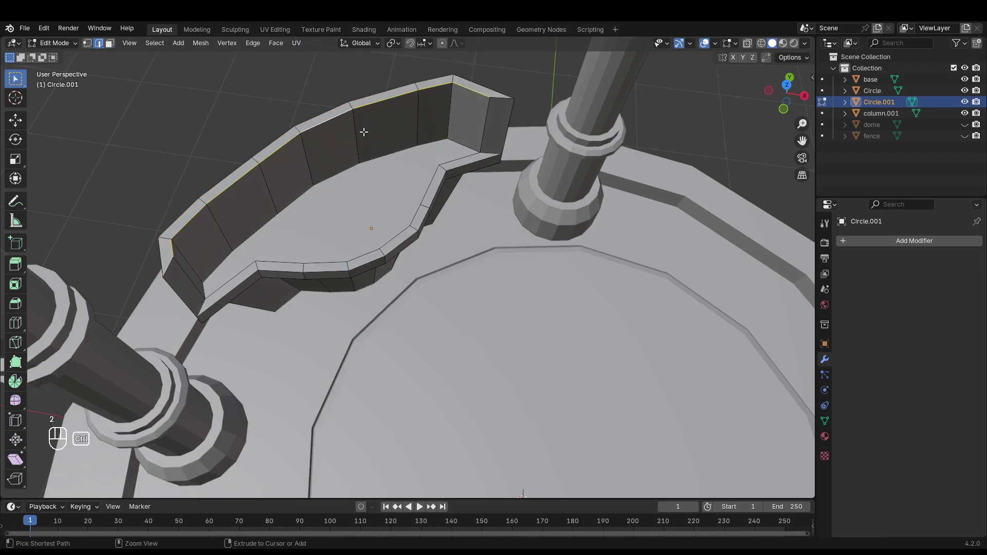
key(ctrl+b)
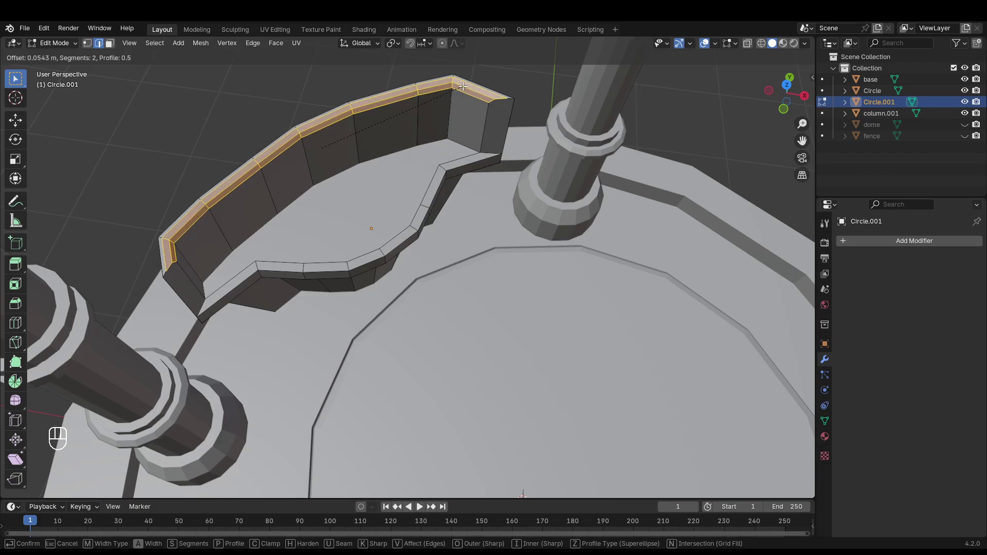
scroll(462, 86, down, 1)
click(462, 86)
middle_drag(462, 87, 464, 121)
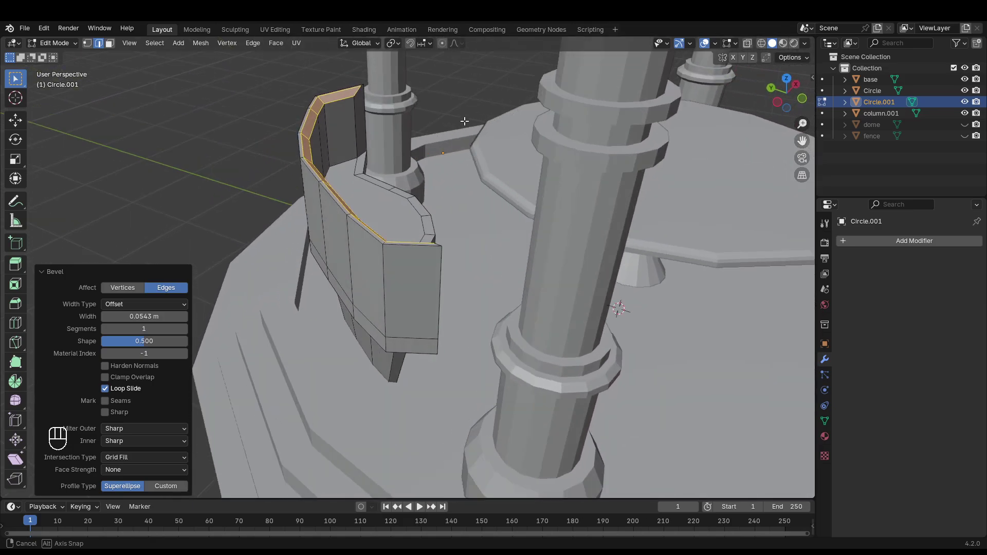
click(455, 174)
- Try to bevel the seat's entire front top edge by about 0.06 m with two segments, and undo it
middle_drag(455, 174, 364, 238)
alt+click(393, 233)
key(ctrl+b)
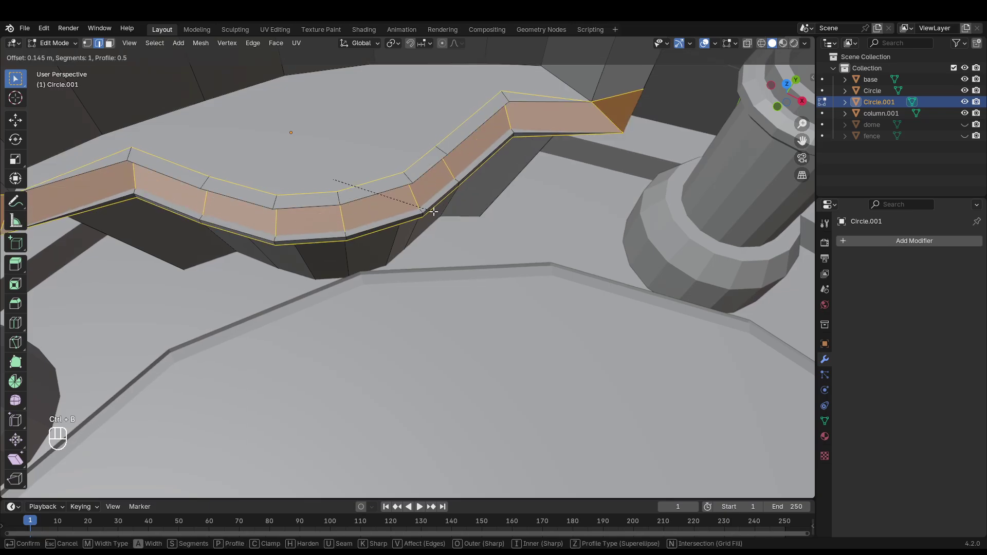
scroll(414, 205, up, 1)
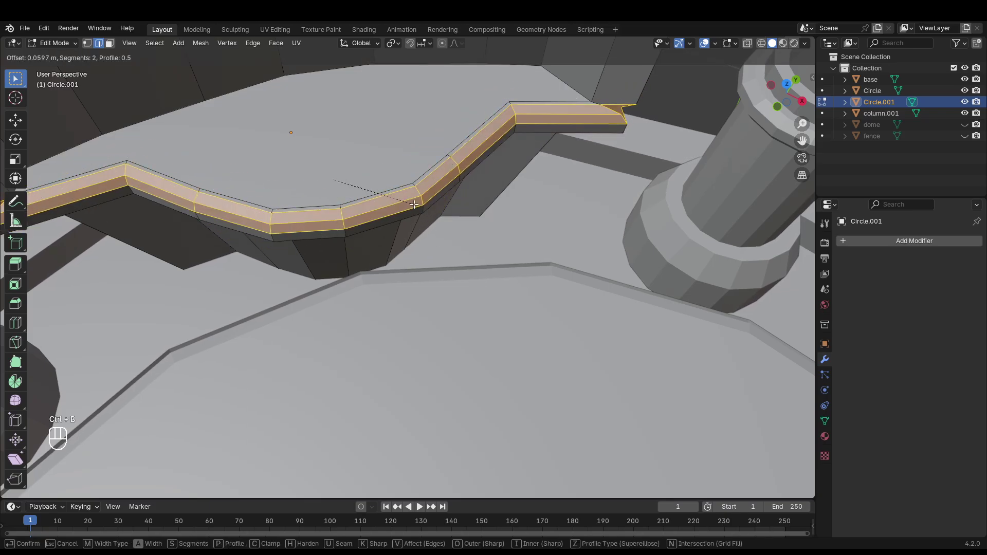
click(415, 205)
middle_drag(415, 205, 594, 197)
key(ctrl+z)
key(ctrl+z)
- Bevel only the curved middle part of the seat's front top edge by 0.0365 m with two segments
middle_drag(315, 130, 212, 149)
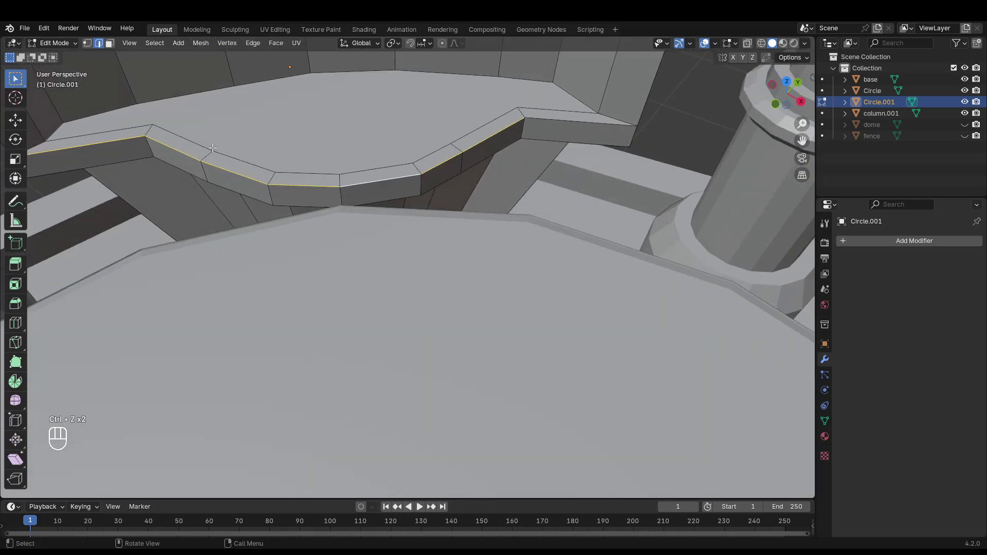
middle_drag(121, 142, 257, 142)
key(ctrl+b)
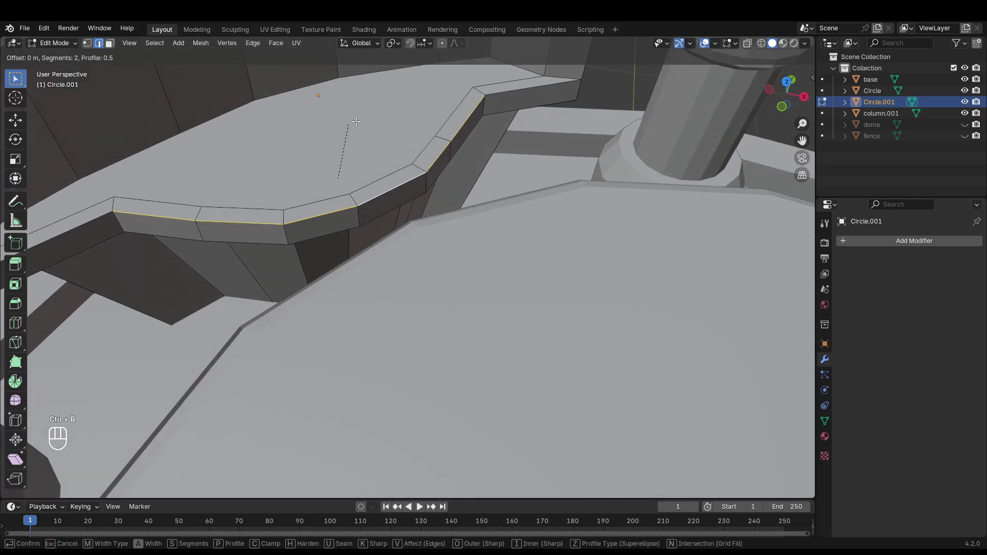
click(413, 101)
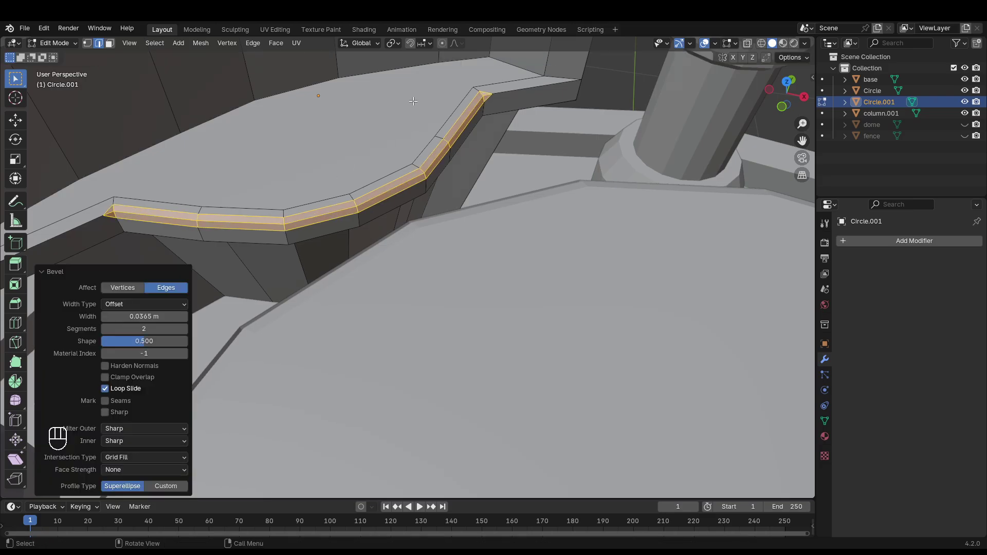
scroll(402, 132, down, 5)
scroll(378, 98, down, 5)
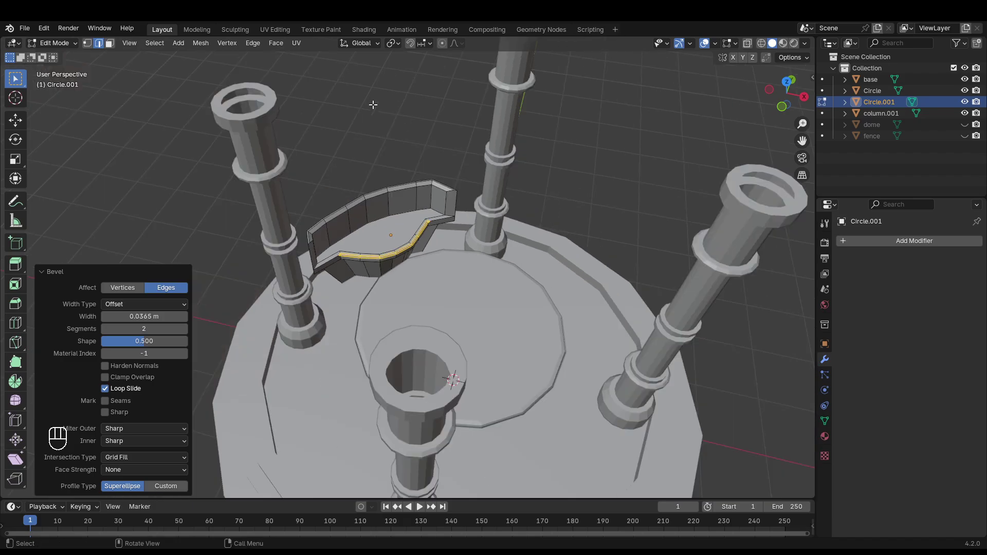
- Return to Object Mode and show the hidden fence again
middle_drag(378, 98, 319, 149)
key(Tab)
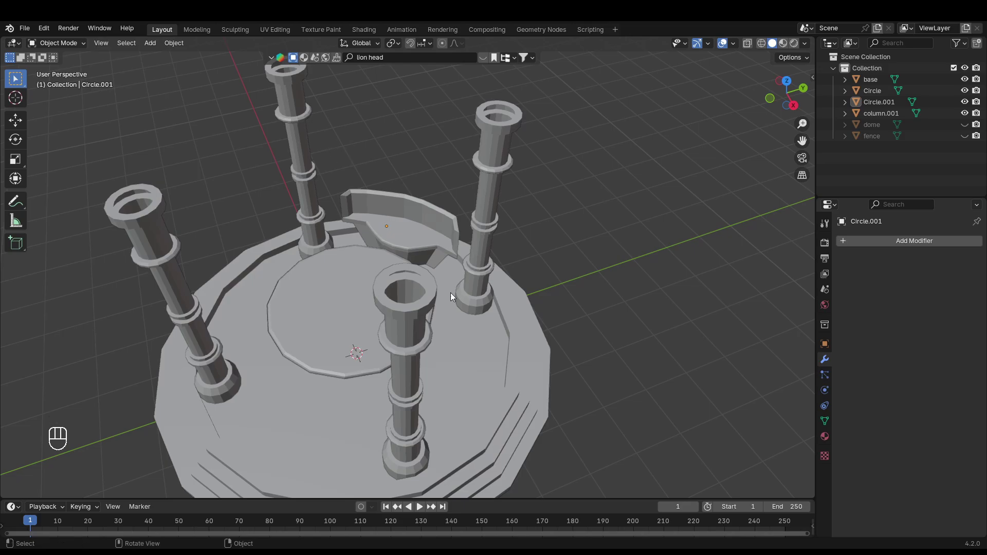
middle_drag(436, 303, 430, 298)
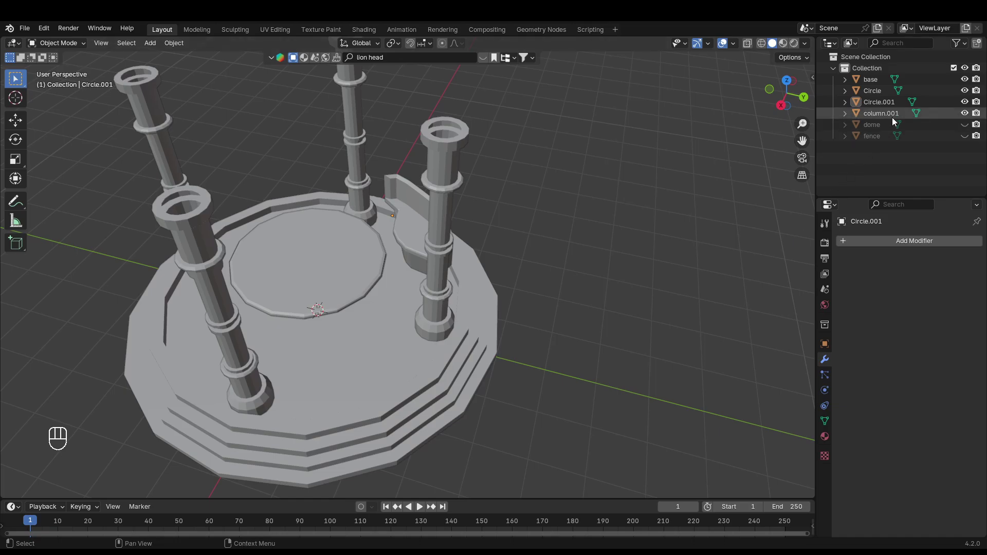
click(965, 136)
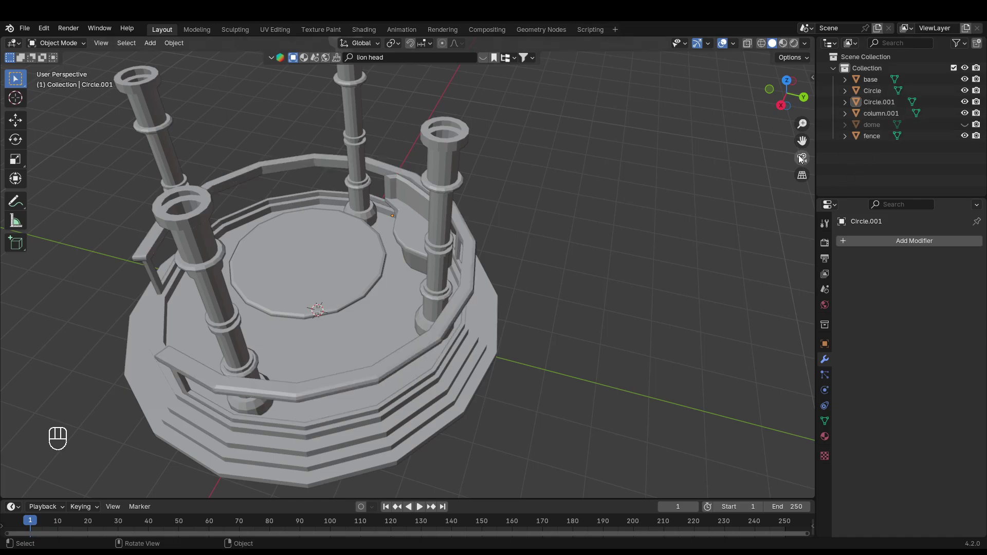
middle_drag(587, 187, 430, 266)
- Move the crescent seat inward from the fence in top view, about 0.241 m in X and -0.23 m in Y
click(403, 265)
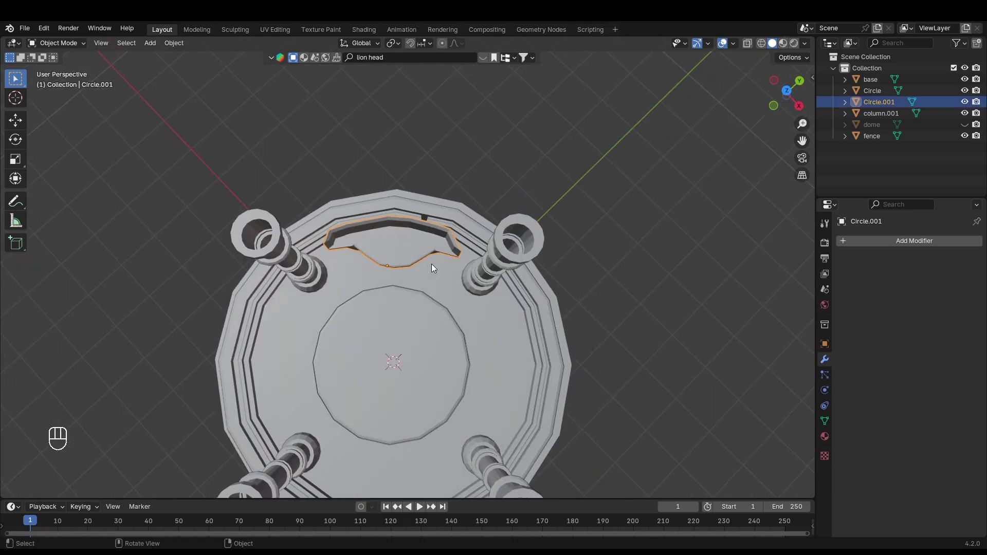
key(KP_7)
scroll(438, 288, up, 4)
key(g)
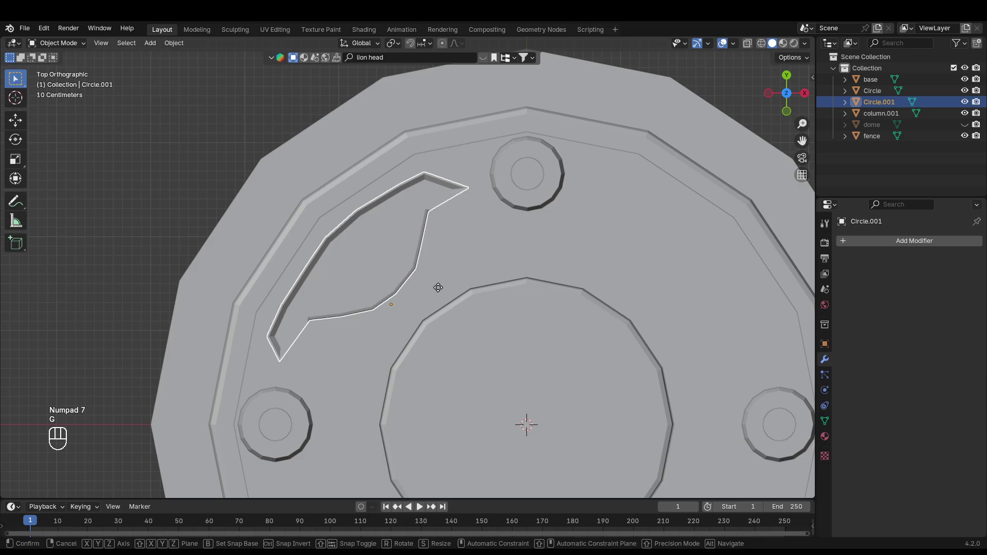
click(460, 308)
mouse_move(517, 324)
middle_down()
mouse_move(499, 244)
mouse_move(520, 267)
mouse_move(537, 252)
mouse_move(551, 157)
mouse_move(593, 183)
mouse_move(530, 193)
mouse_move(529, 210)
mouse_move(455, 221)
mouse_move(472, 245)
mouse_move(440, 275)
mouse_move(452, 274)
middle_up()
key(shift+z)
key(shift+z)
scroll(473, 245, down, 4)
scroll(455, 282, up, 2)
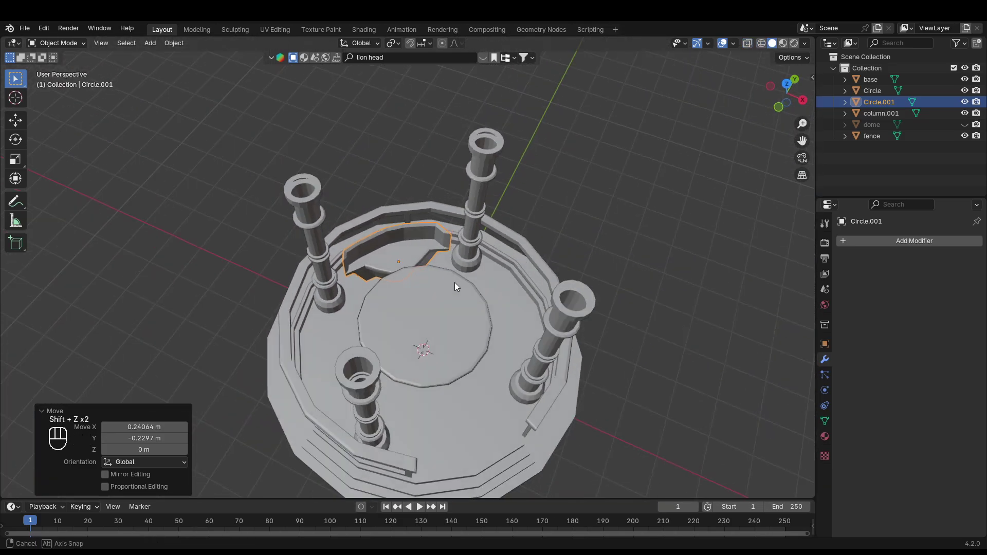
- Rename the crescent seat object as bench and the pedestal table object as table, and select the bench
double_click(880, 101)
text(ben)
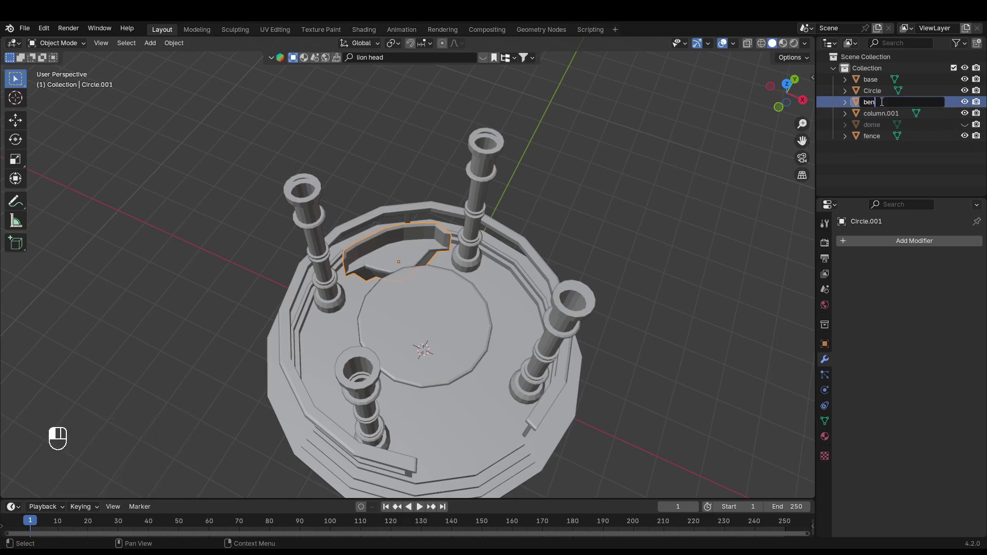
text(ch)
key(Return)
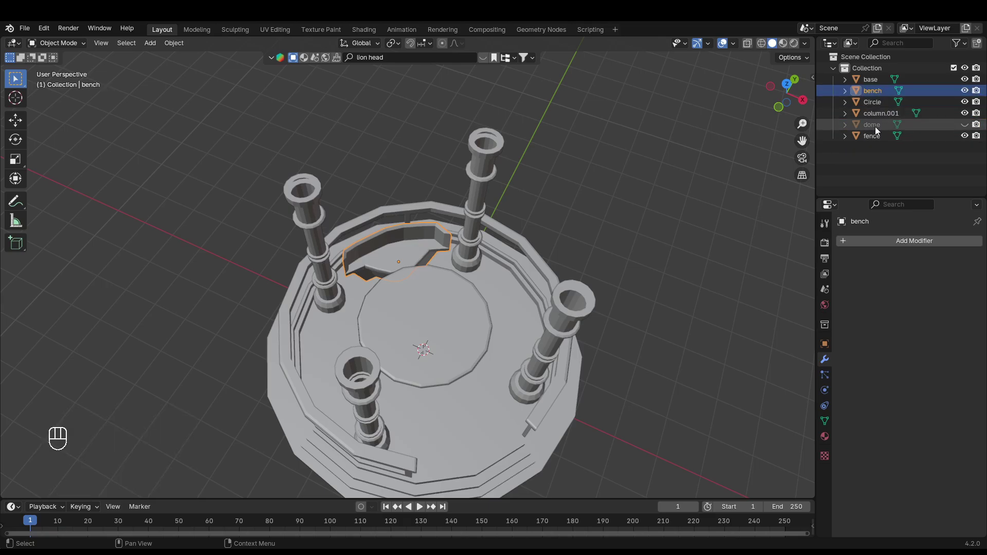
double_click(877, 102)
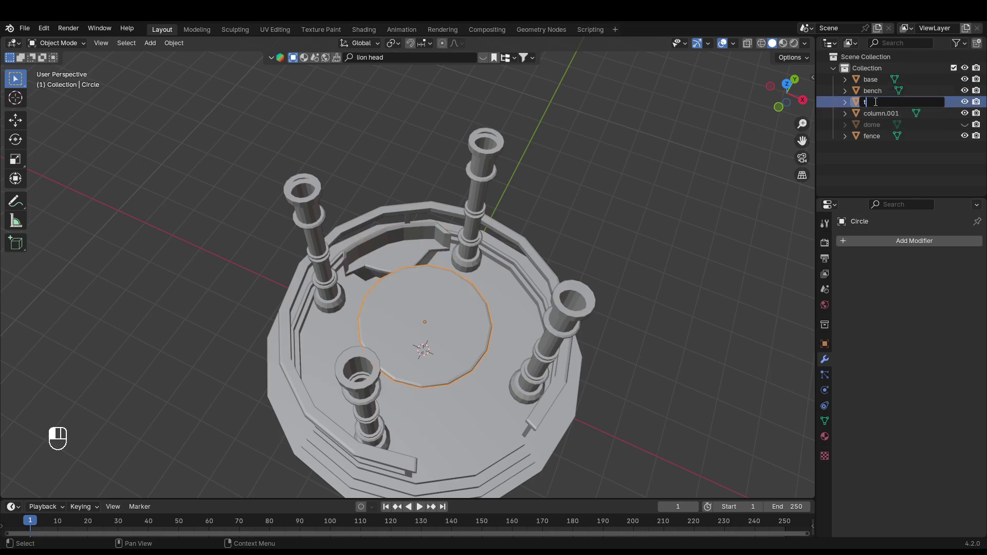
text(table)
key(Return)
click(422, 234)
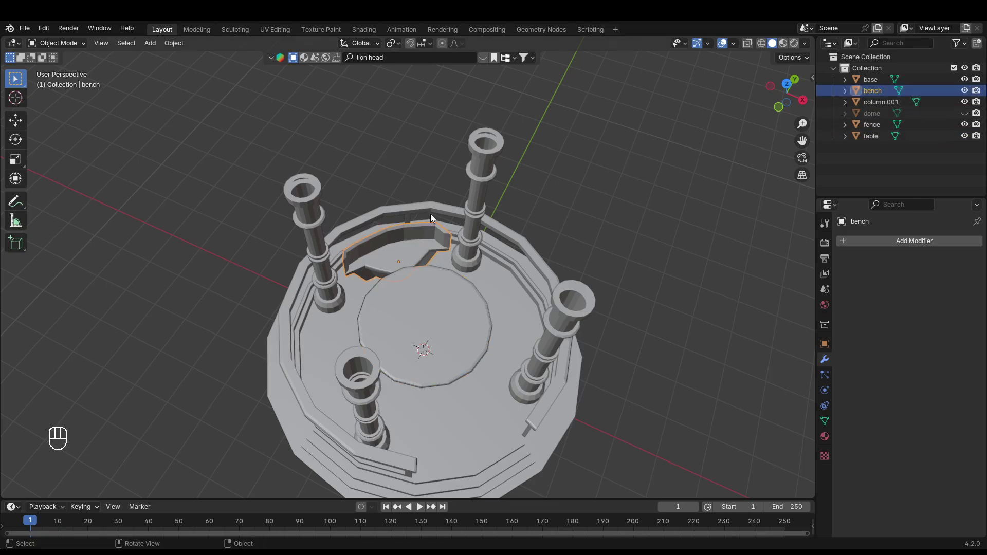
- Inset the top face of the round table in Edit Mode by about 0.052 m to form a rim
scroll(402, 244, up, 3)
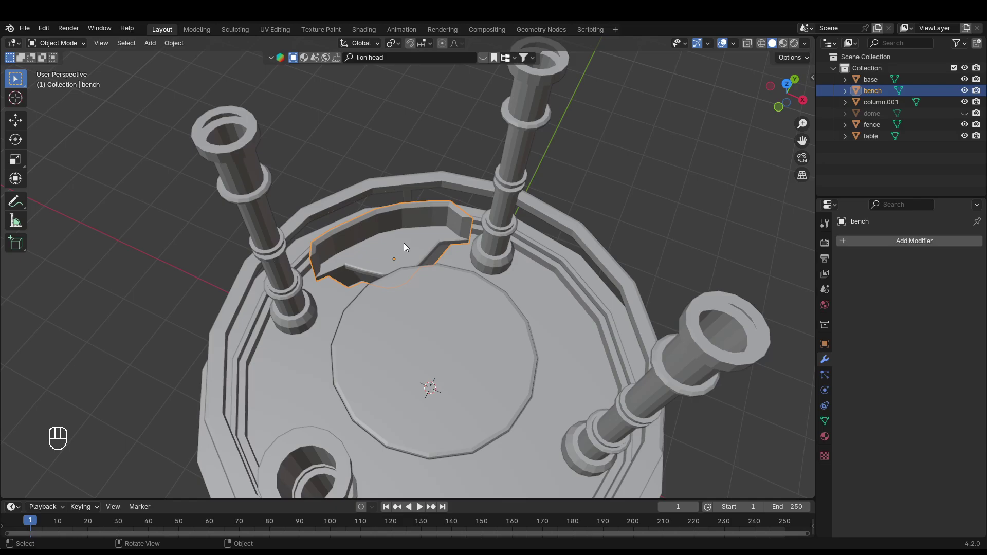
click(450, 343)
key(Tab)
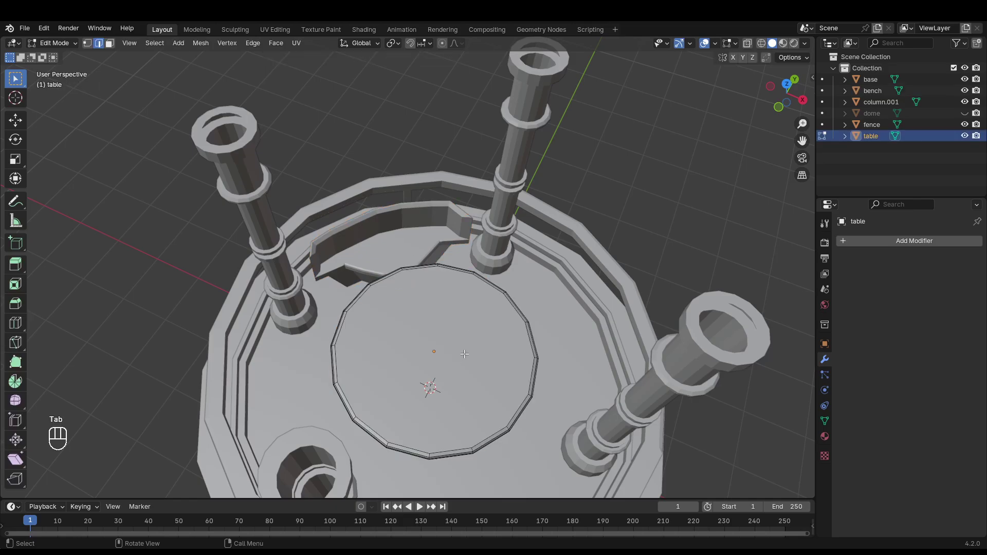
key(3)
click(460, 353)
middle_drag(460, 354, 386, 305)
scroll(386, 305, up, 3)
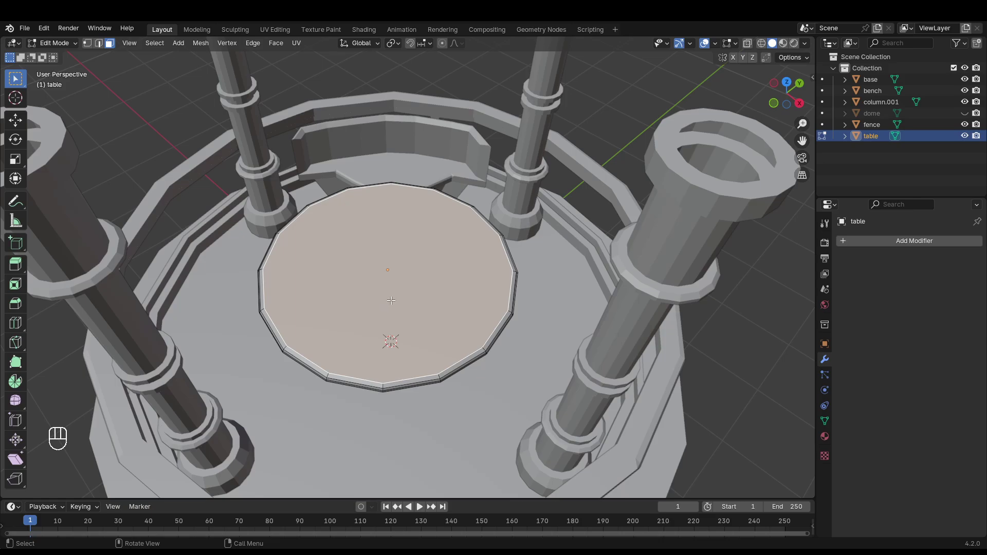
key(i)
click(448, 281)
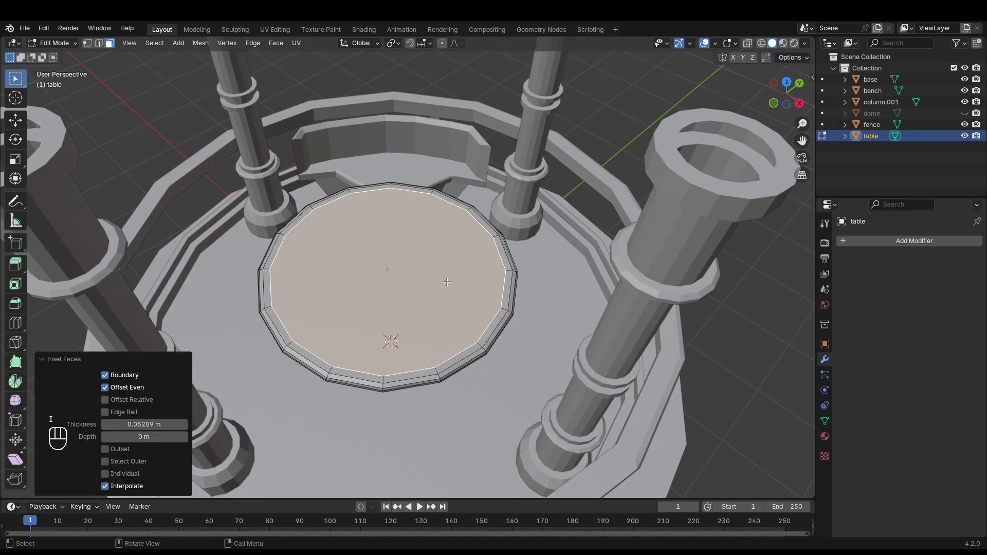
- Extrude the inset tabletop face about 0.055 m downward to recess it inside the rim, and clear the selection
middle_drag(448, 281, 456, 271)
scroll(456, 271, up, 5)
key(e)
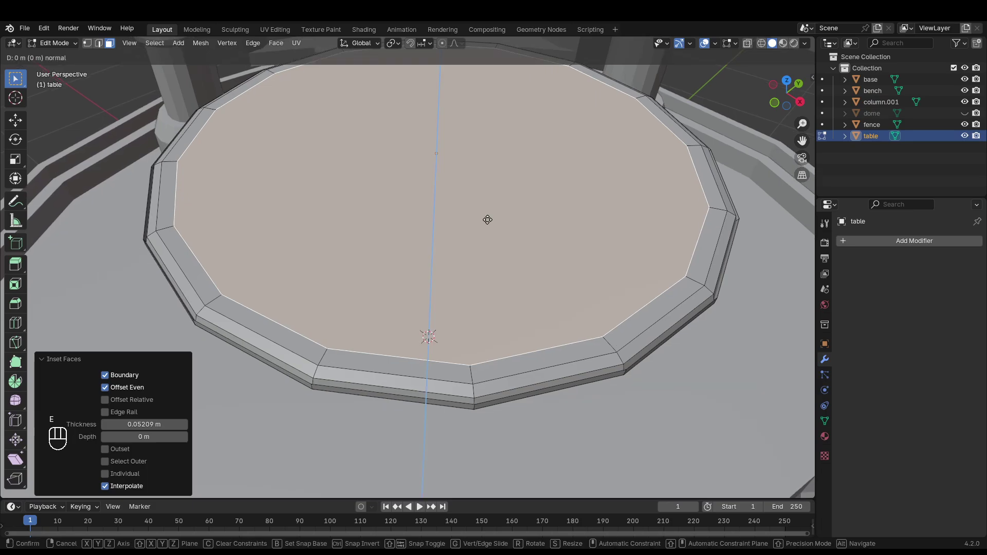
click(486, 228)
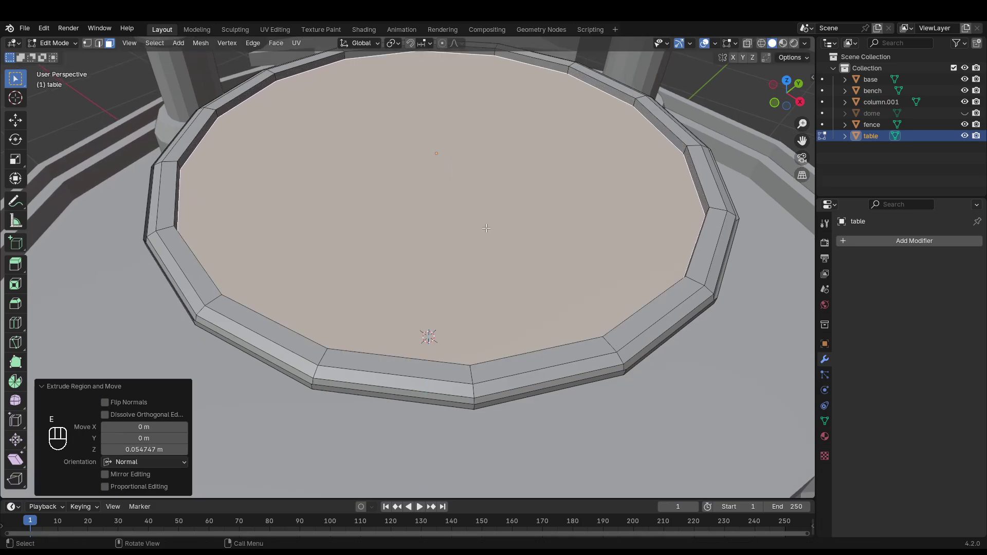
middle_drag(486, 227, 488, 214)
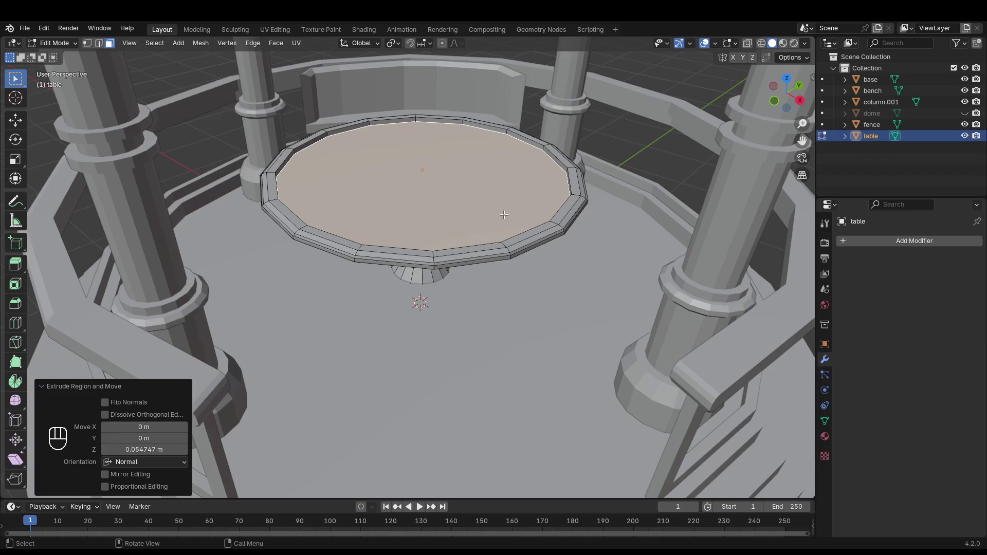
scroll(504, 215, down, 4)
click(697, 222)
middle_drag(697, 222, 661, 266)
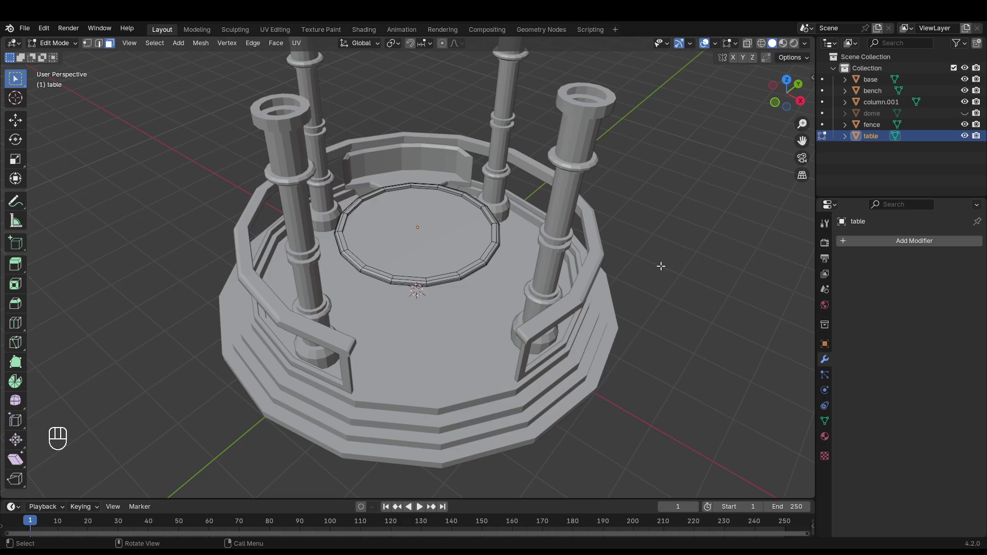
- Duplicate the bench in top view about 2.8 m along X and rotate the copy about -94.6° around Z
key(Tab)
middle_drag(612, 266, 532, 246)
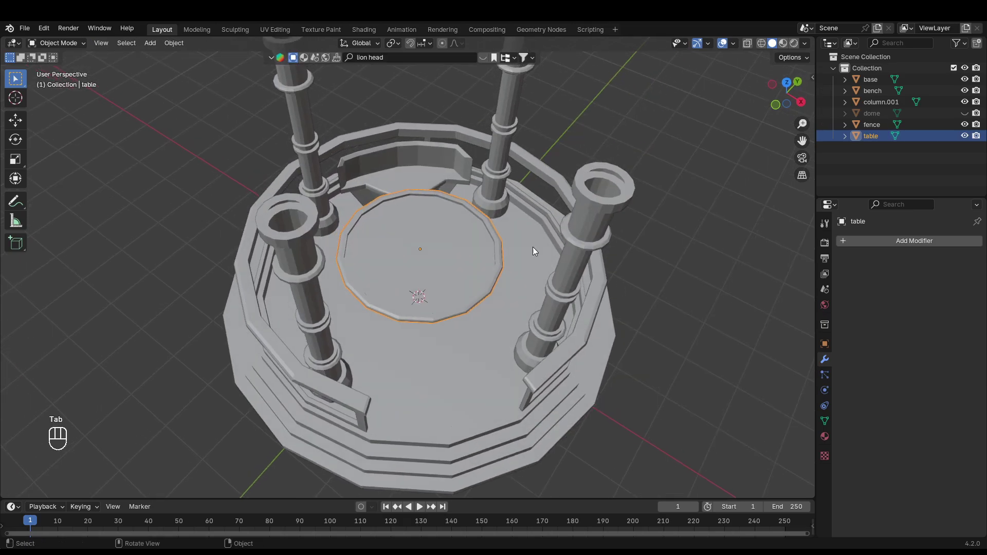
click(424, 168)
middle_drag(425, 168, 430, 178)
key(KP_7)
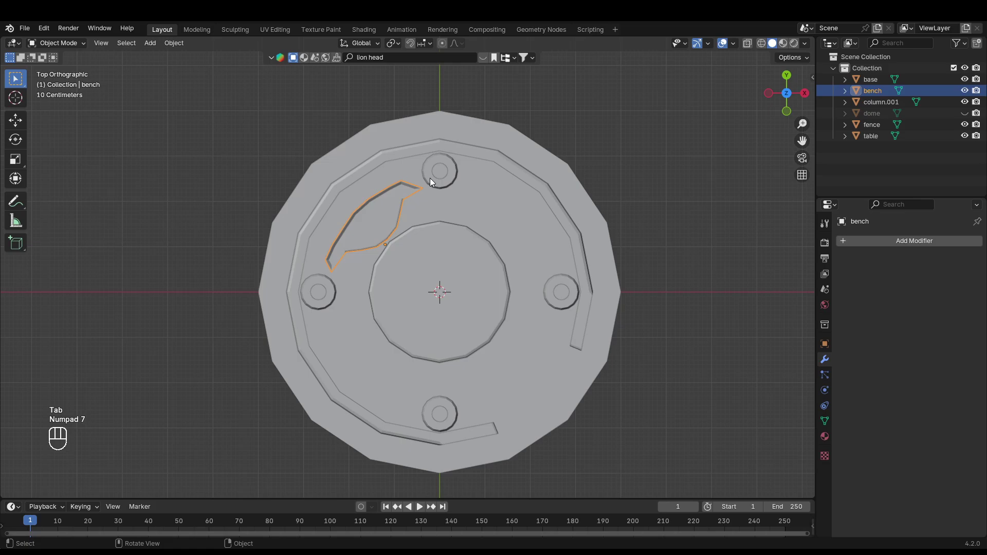
key(shift+d)
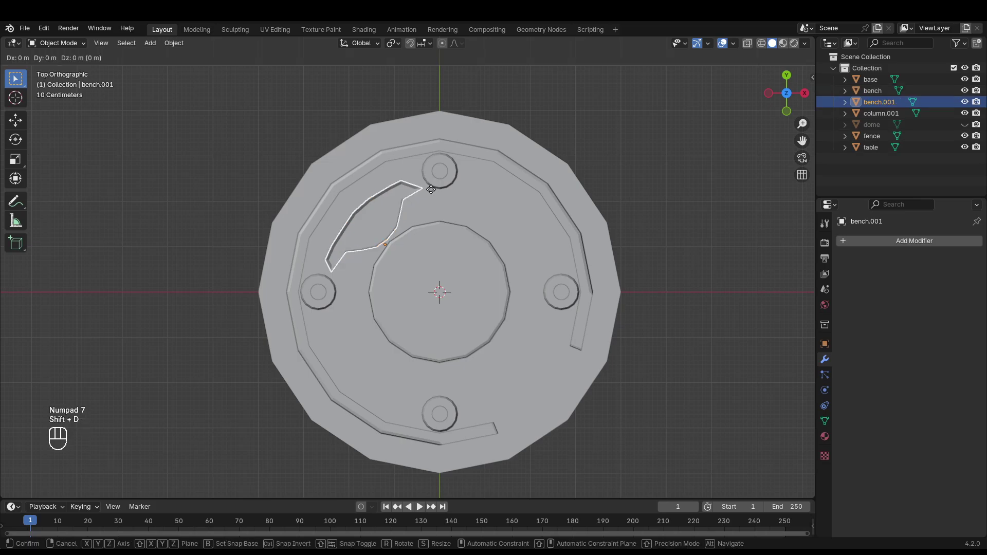
click(557, 189)
key(r)
key(z)
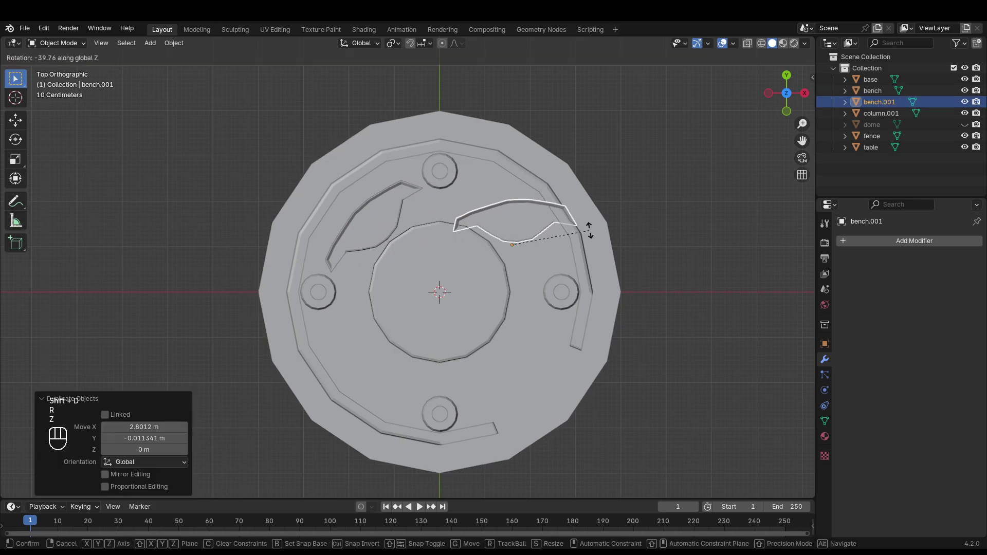
click(549, 277)
- Fit the bench copy inside the fence between two columns, moving it about -0.51 m X and 0.17 m Y and rotating it about -4°
key(g)
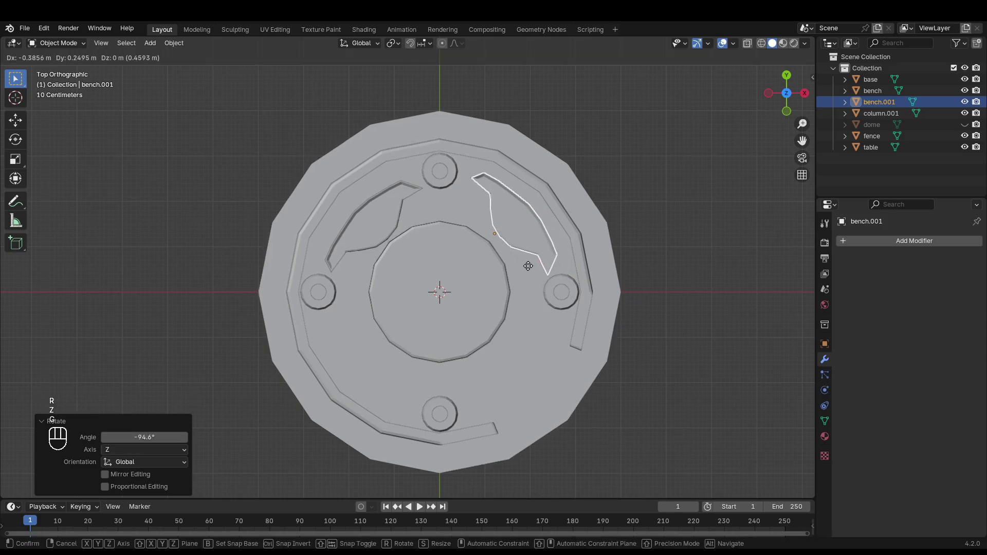
click(528, 267)
key(r)
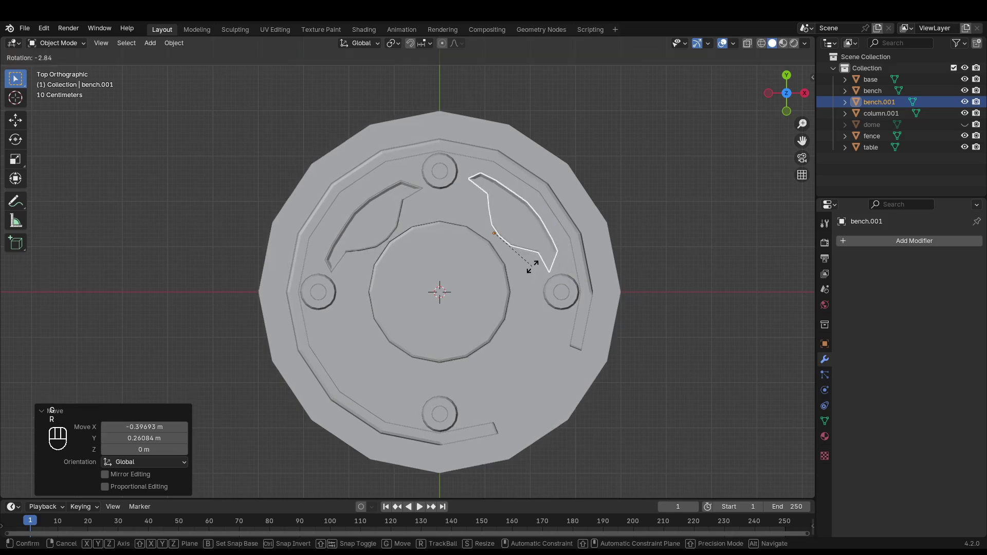
click(533, 266)
key(g)
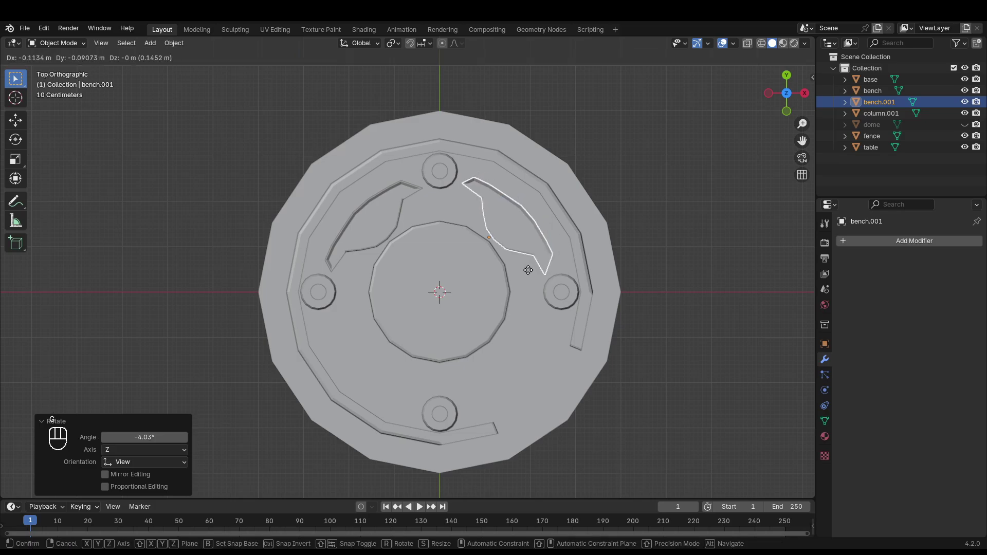
click(529, 270)
- Duplicate the second bench about -3.15 m in X and Y, and rotate the new copy about -185° around Z
shift+middle_drag(528, 270, 565, 215)
key(shift+d)
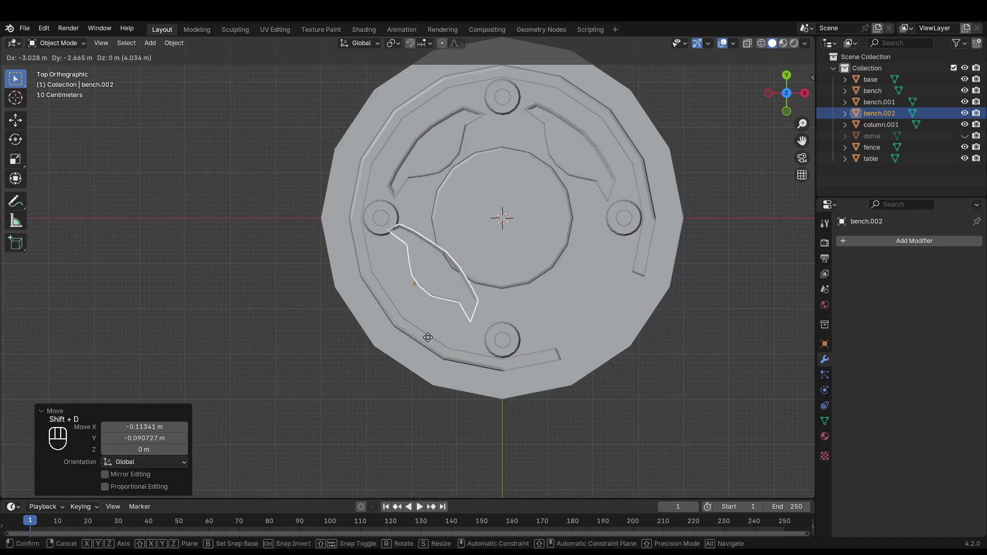
click(425, 357)
key(r)
key(z)
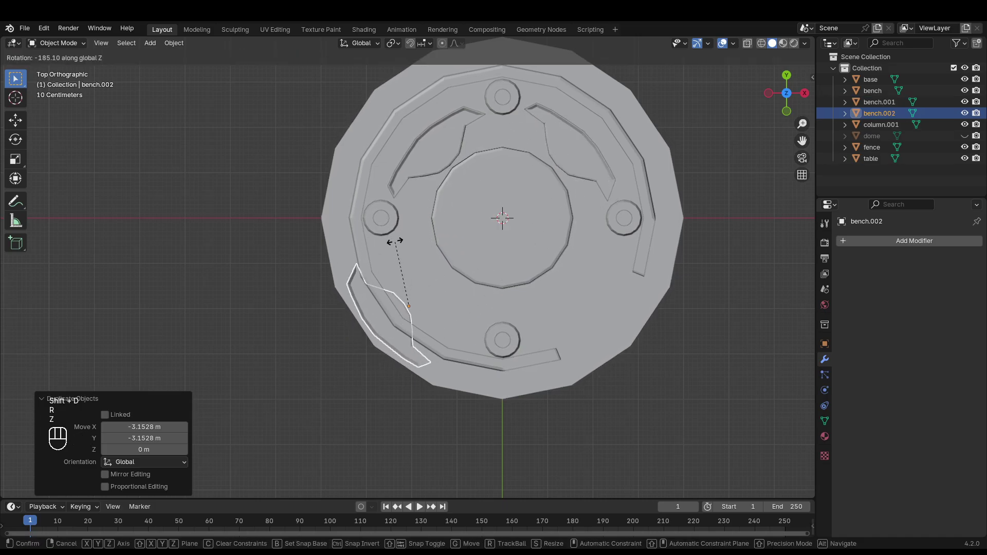
click(393, 242)
- Seat the third bench between its columns, moving it about 0.95 m X and 0.70 m Y and rotating it about 4.87° around Z
key(g)
click(438, 221)
key(r)
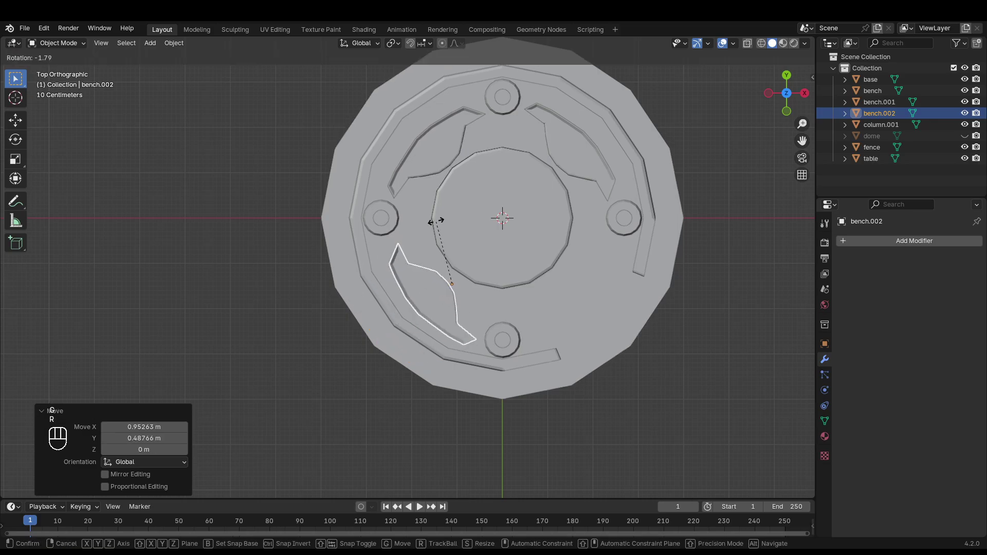
key(z)
click(433, 222)
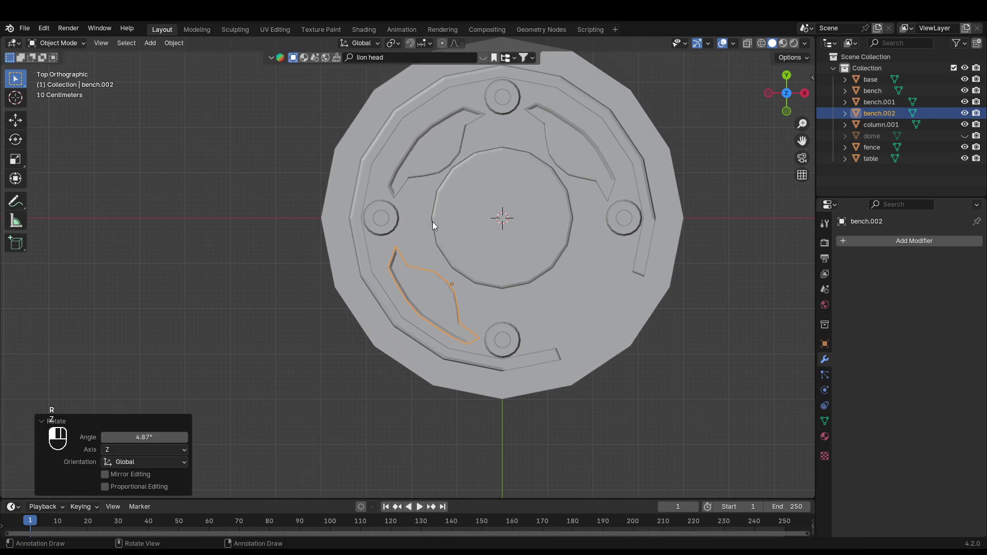
key(g)
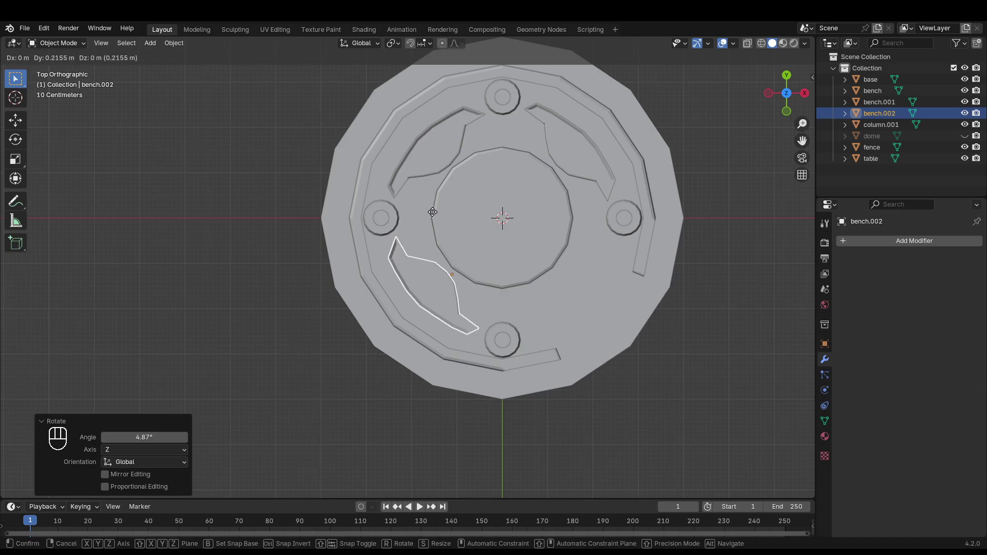
click(432, 212)
- Clear the selection and unhide the dome
middle_drag(433, 212, 365, 157)
click(534, 213)
mouse_move(533, 214)
middle_down()
mouse_move(409, 215)
mouse_move(520, 223)
middle_up()
scroll(499, 219, down, 3)
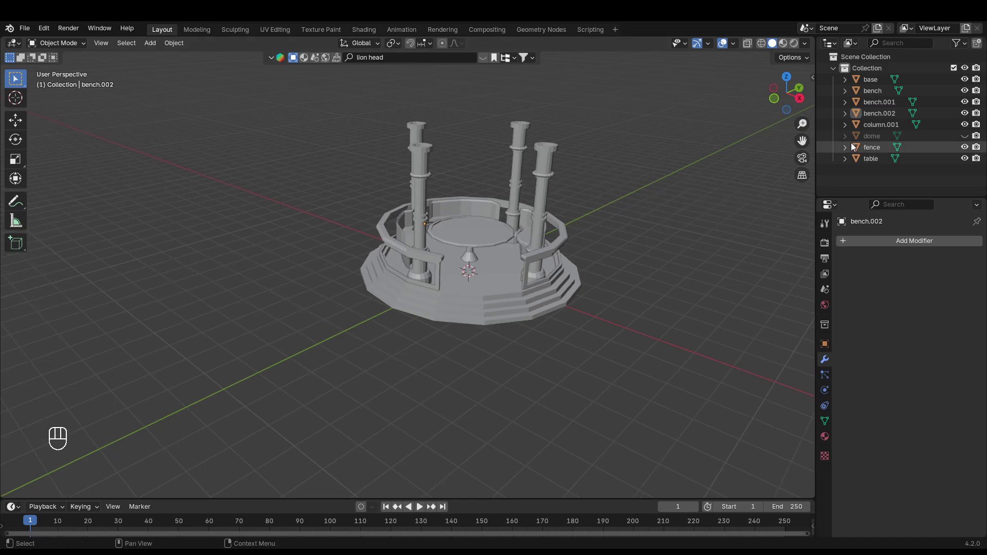
click(964, 135)
- Examine the whole pavilion from several angles, checking the dome, benches, table and steps
middle_drag(689, 218, 617, 221)
scroll(591, 248, down, 4)
middle_drag(506, 267, 594, 258)
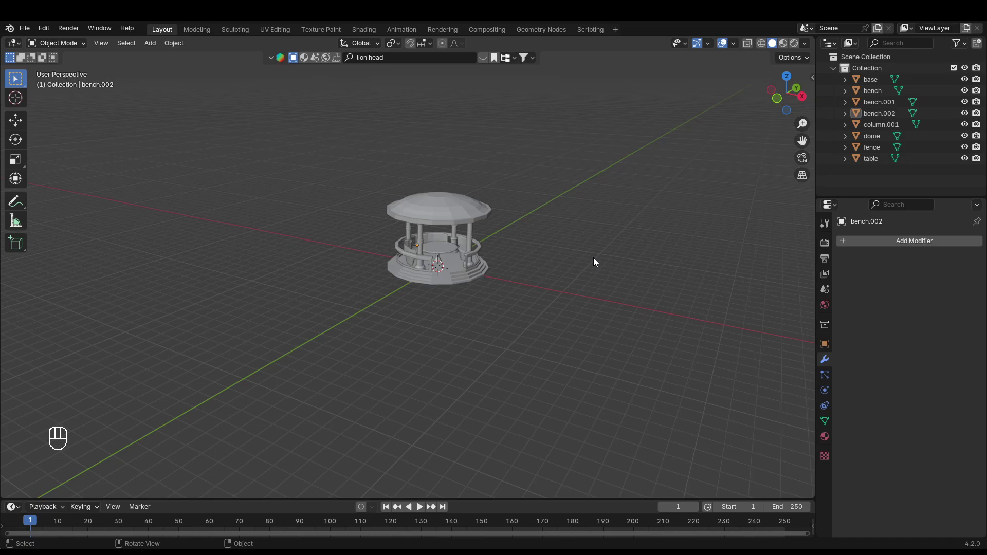
mouse_move(581, 246)
middle_down()
mouse_move(511, 263)
mouse_move(516, 234)
mouse_move(592, 242)
middle_up()
scroll(454, 255, up, 8)
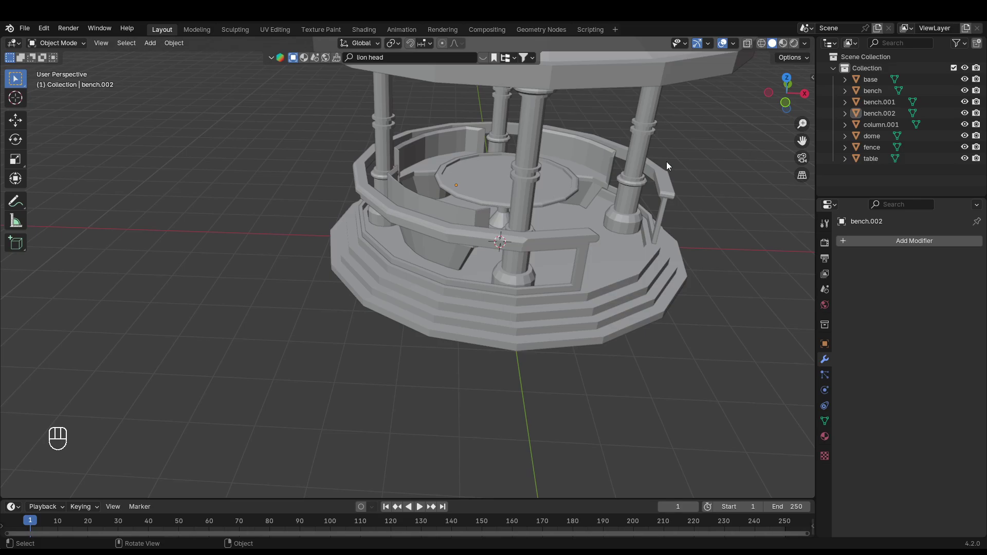
mouse_move(664, 163)
middle_down()
mouse_move(646, 168)
mouse_move(660, 167)
middle_up()
scroll(658, 165, down, 3)
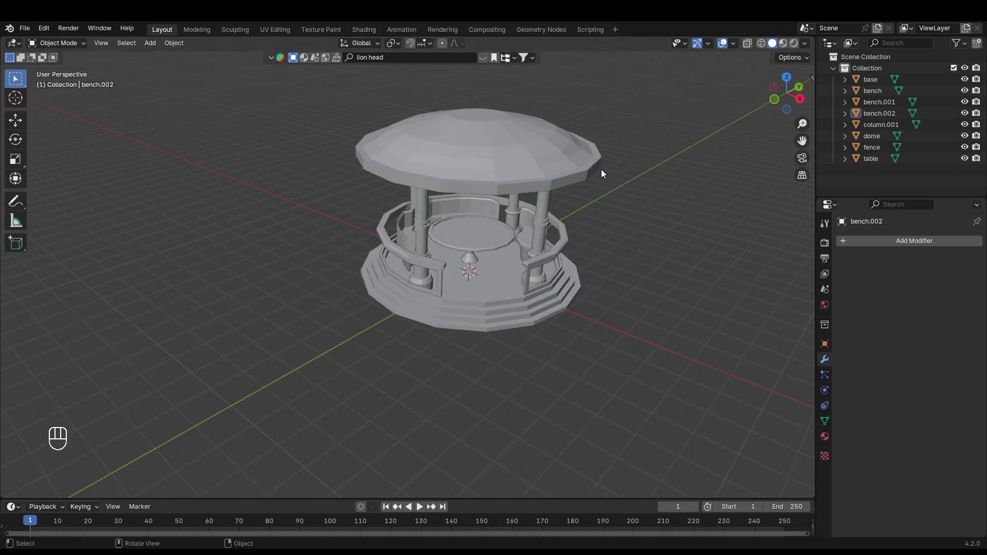
middle_drag(600, 172, 648, 178)
- Inset the dome's top face about 0.185 m in Edit Mode and extrude it about 0.36 m upward as a finial base
click(914, 136)
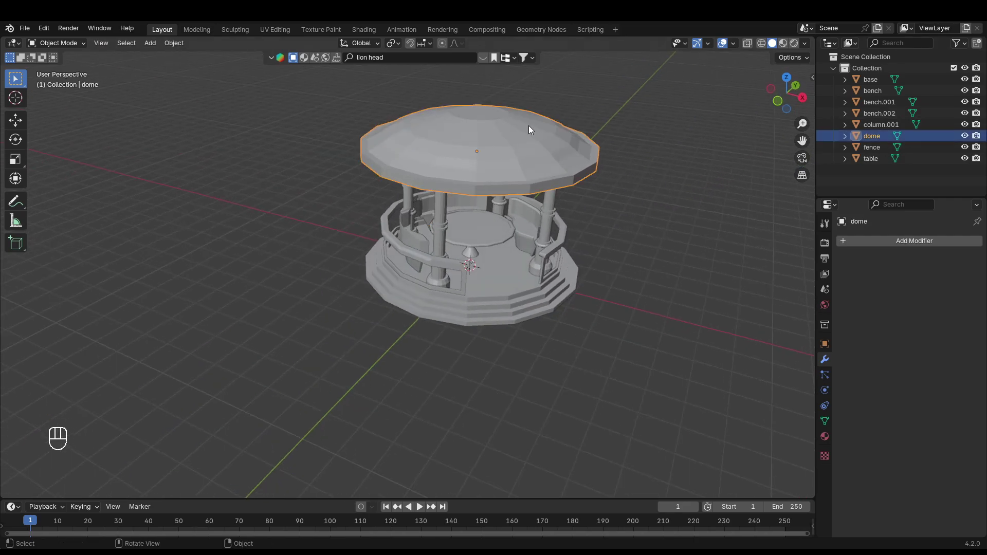
shift+middle_drag(529, 126, 544, 176)
key(Tab)
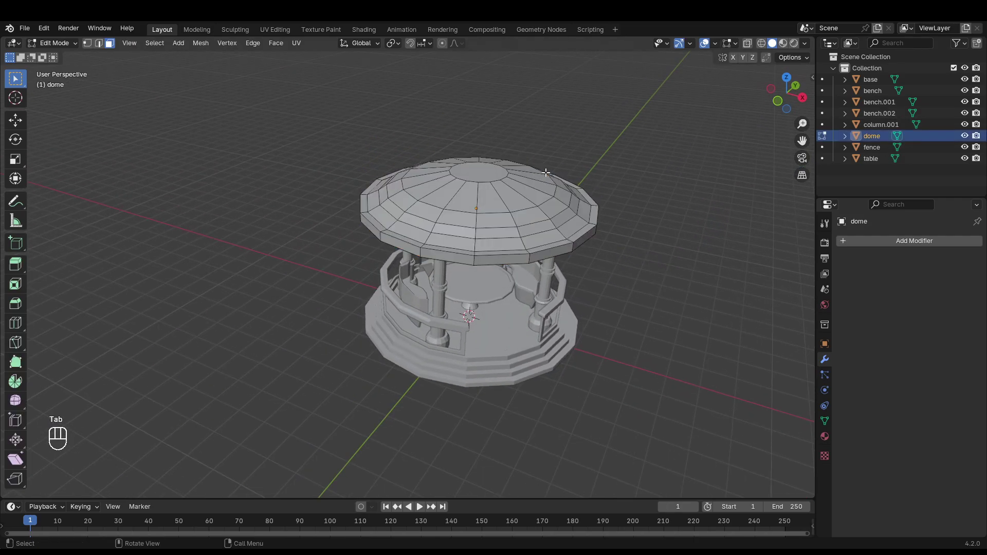
scroll(546, 173, up, 4)
click(494, 259)
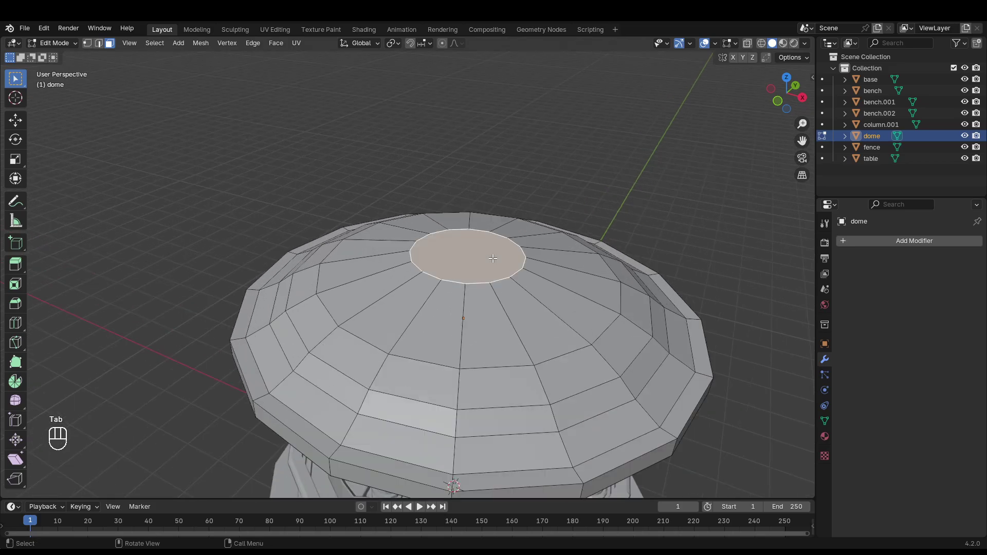
key(i)
click(556, 242)
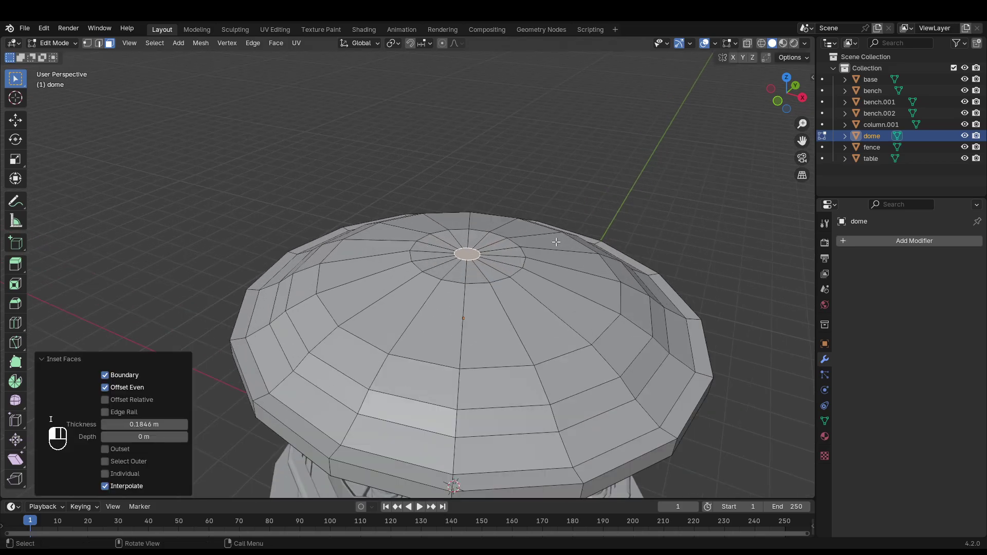
key(e)
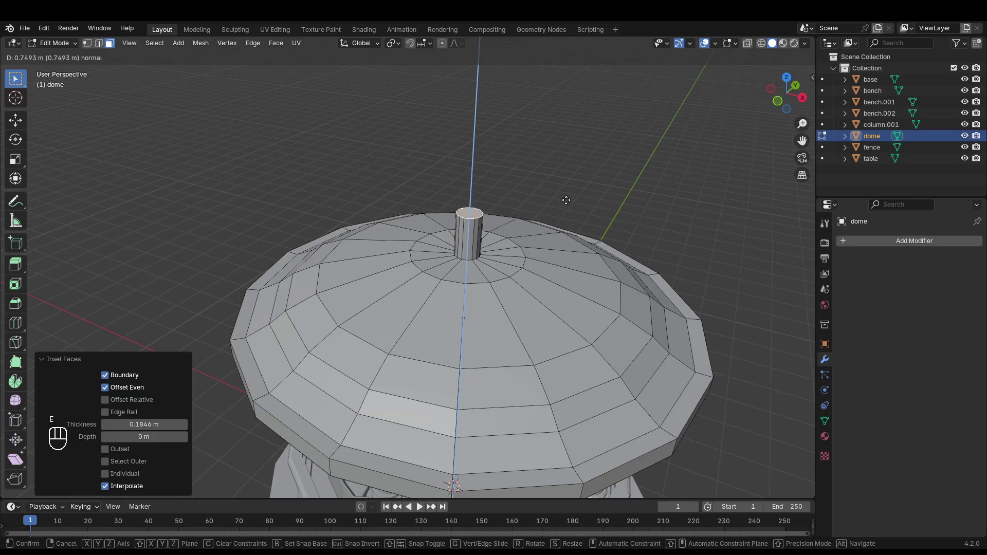
click(557, 223)
- Narrow the finial's top face, extrude it about 0.40 m further up, and scale its end to 0 to form a point
key(s)
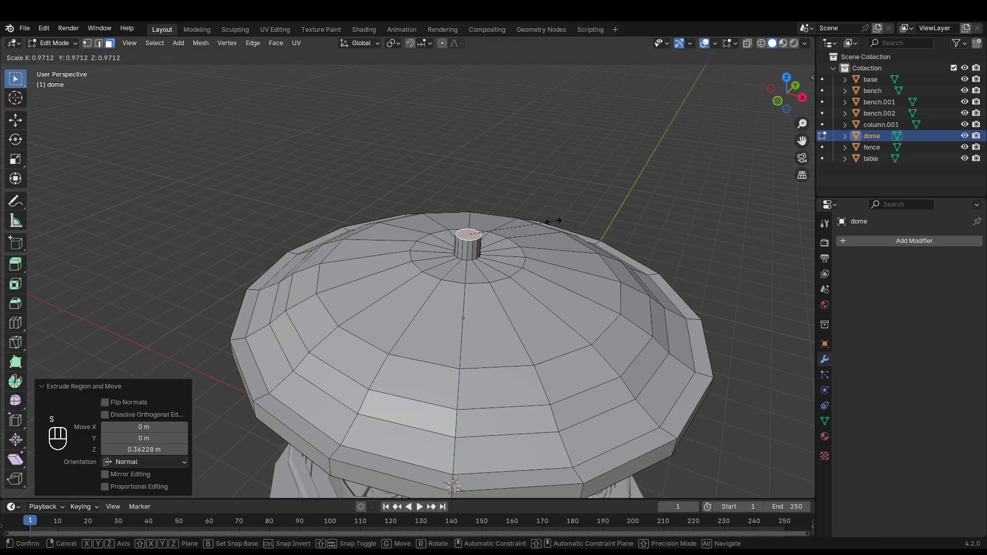
click(525, 227)
key(e)
click(524, 207)
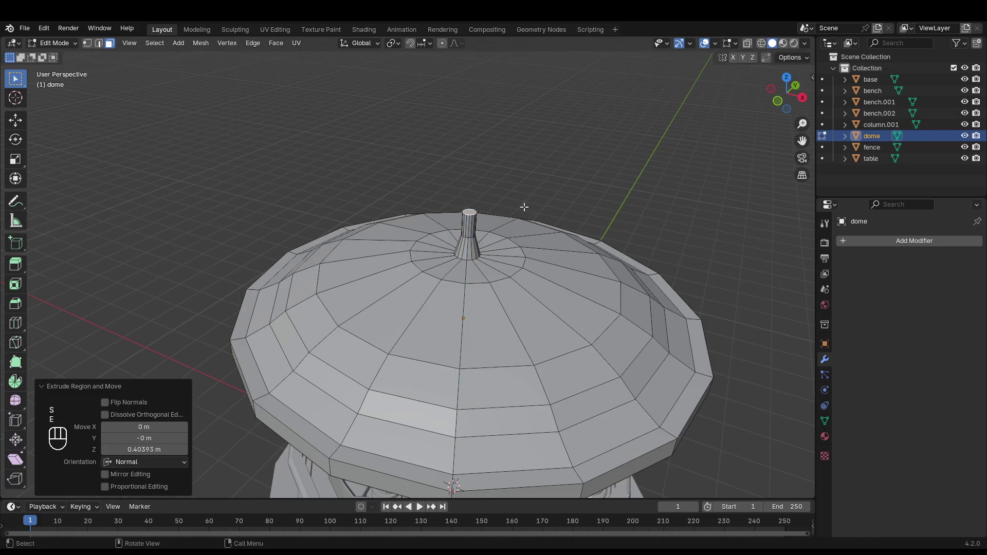
key(s)
key(0)
key(Return)
- Raise the edge loop at the finial's base about 0.18 m along Z, and return the dome to Object Mode
middle_drag(501, 174, 463, 184)
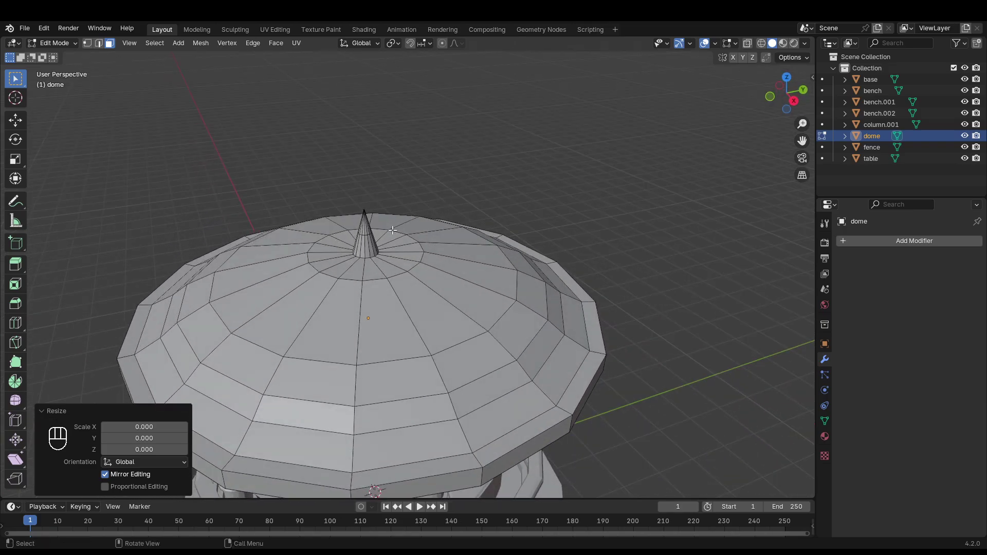
key(2)
key(z)
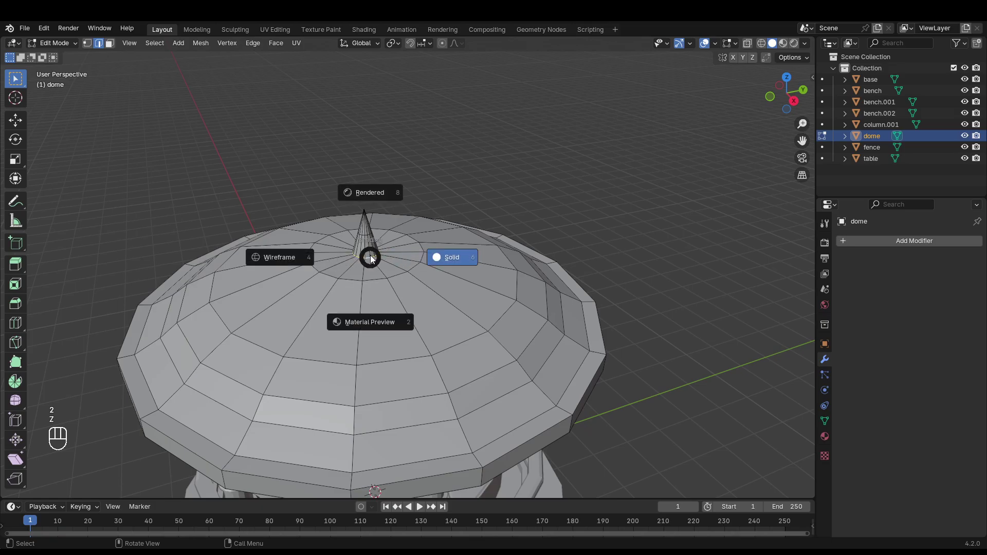
key(g)
key(z)
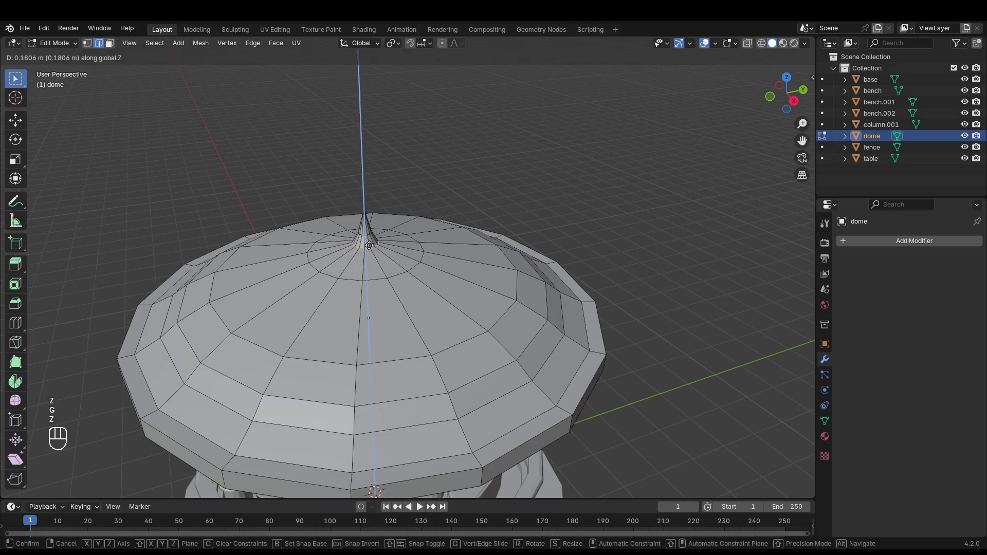
click(369, 245)
middle_drag(600, 202, 631, 175)
scroll(631, 175, down, 4)
middle_drag(590, 276, 616, 268)
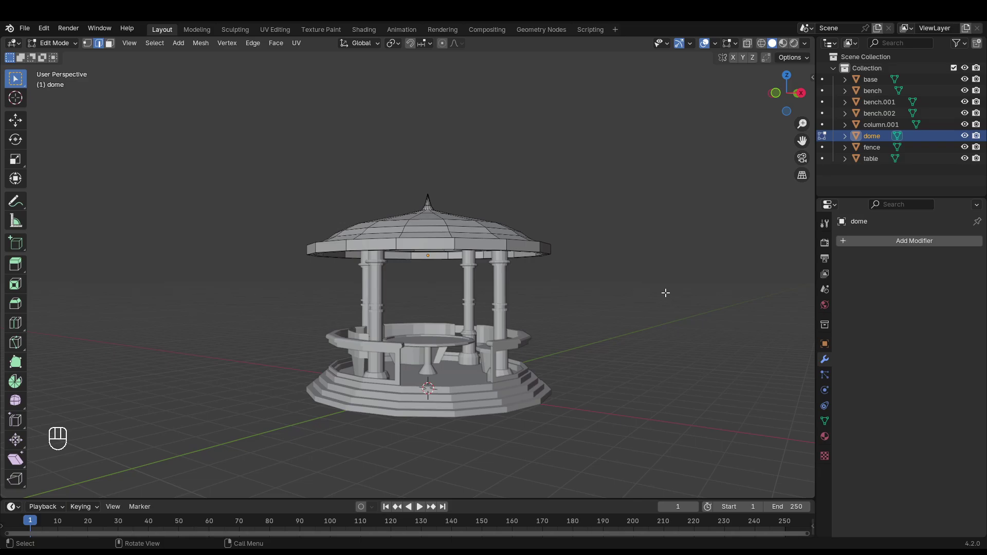
key(Tab)
middle_drag(665, 293, 518, 299)
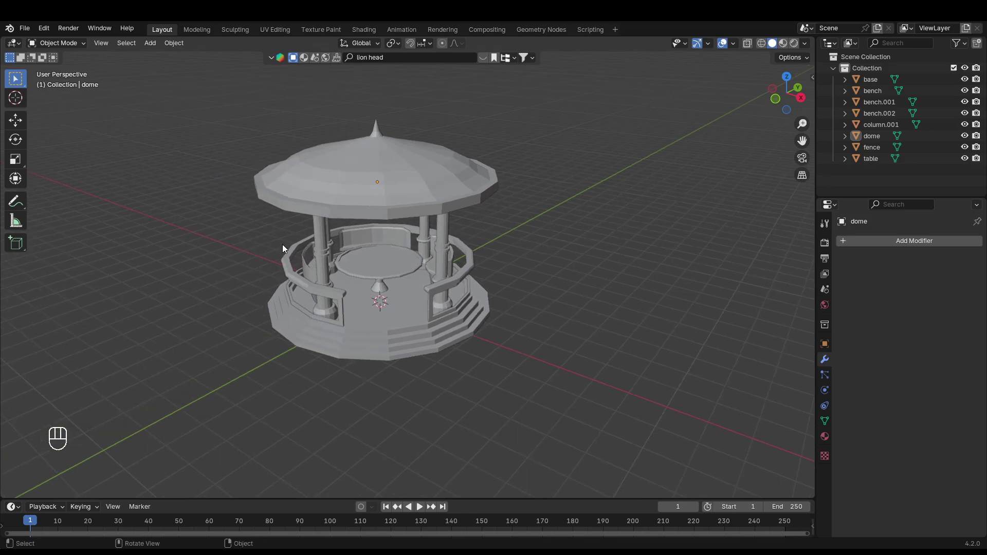
- Create a new material for the dome in the Shading workspace and add houseTexture.png as an image texture node
click(364, 30)
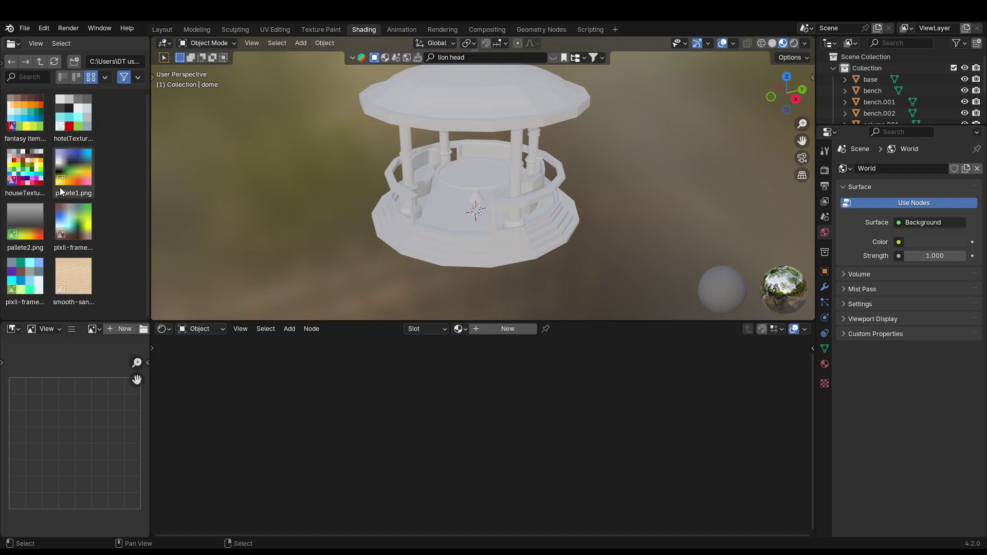
drag(24, 172, 259, 401)
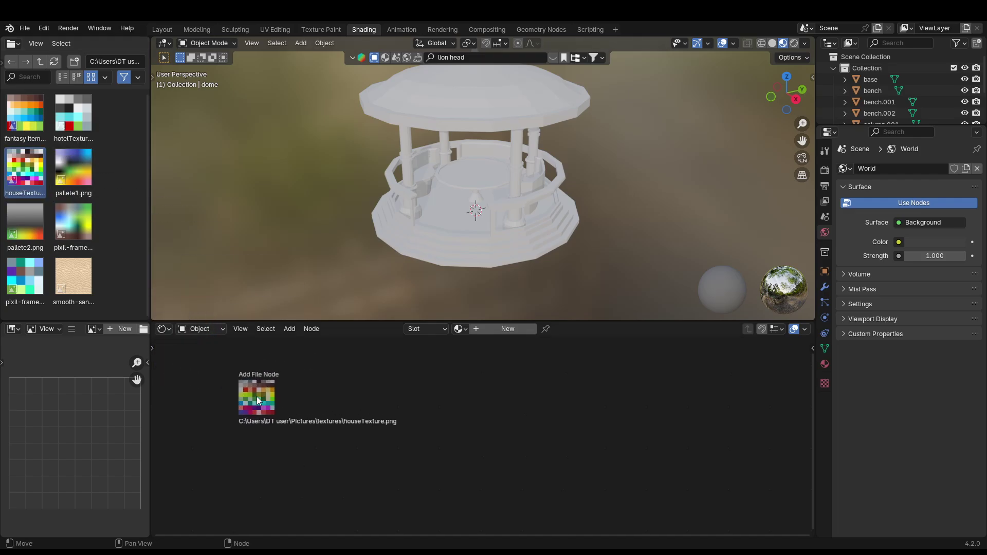
click(508, 329)
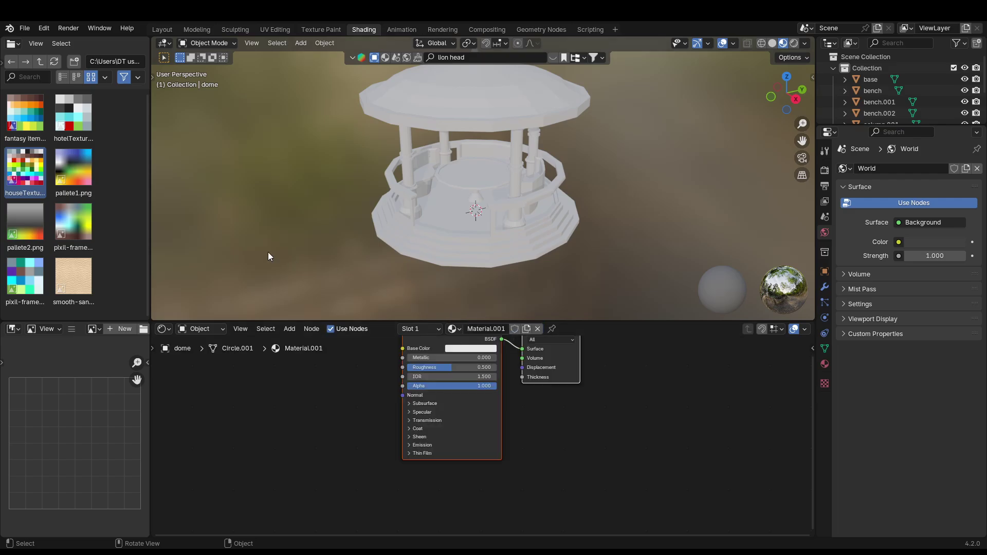
drag(41, 187, 297, 406)
- Set the houseTexture.png node's interpolation to Closest and link its Color output to the Principled BSDF Base Color
middle_drag(500, 403, 502, 432)
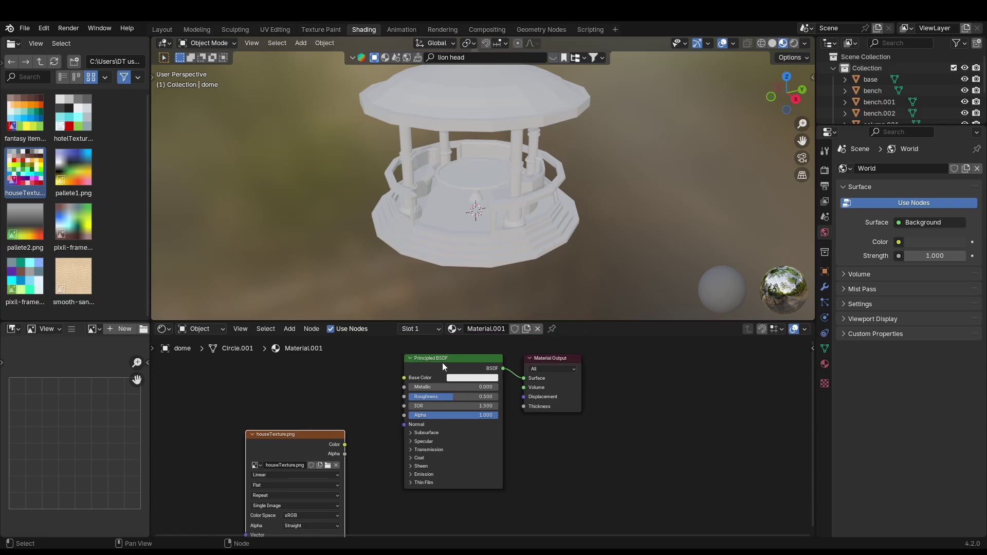
drag(442, 363, 448, 412)
drag(314, 436, 310, 416)
click(271, 455)
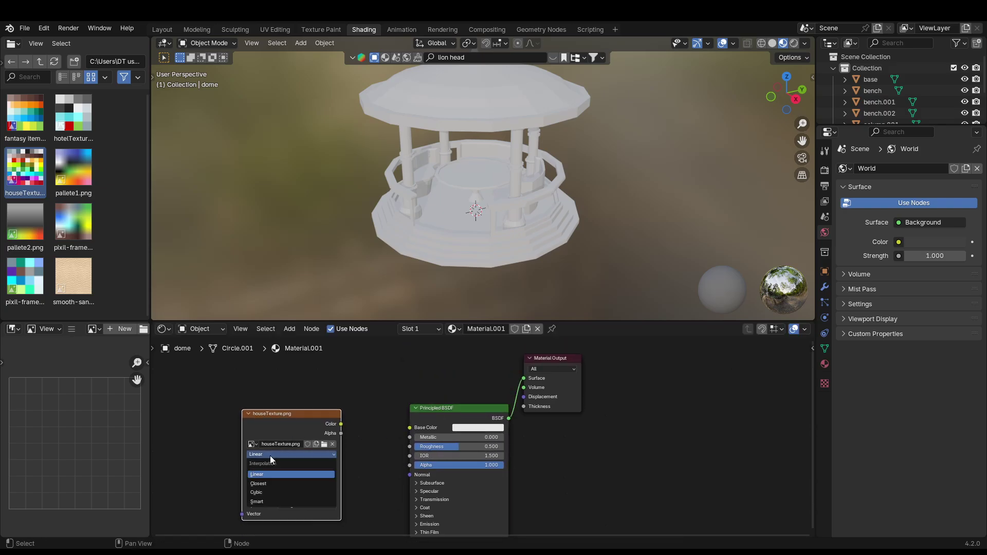
click(267, 483)
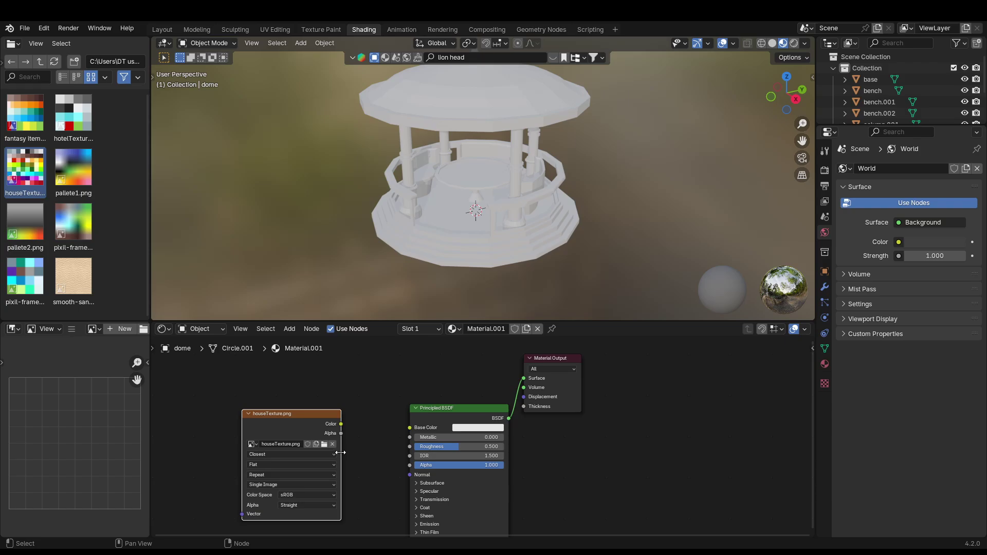
drag(340, 426, 409, 427)
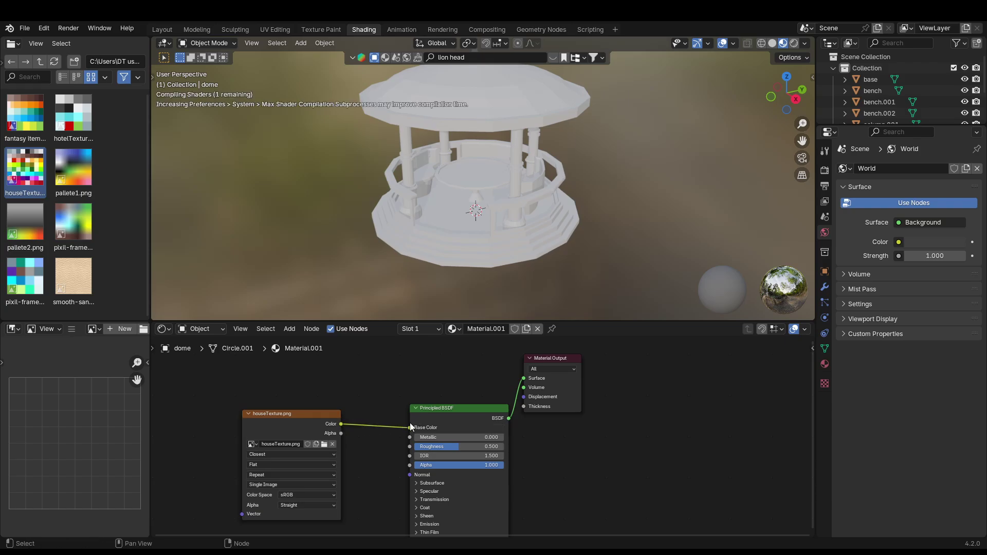
- Open the dome in the UV Editing workspace and set the solid viewport's shading color to Texture
middle_drag(522, 290, 494, 98)
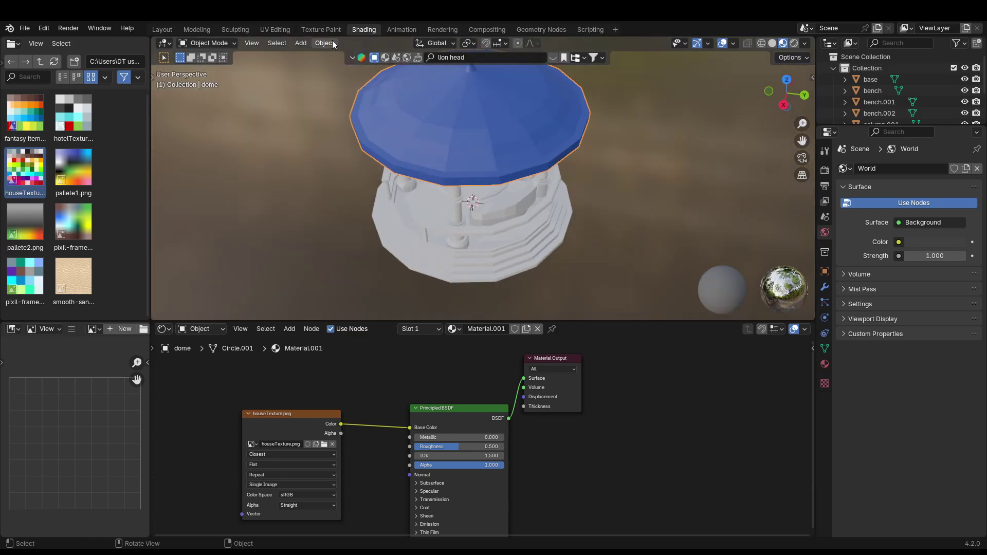
click(275, 30)
drag(410, 242, 214, 239)
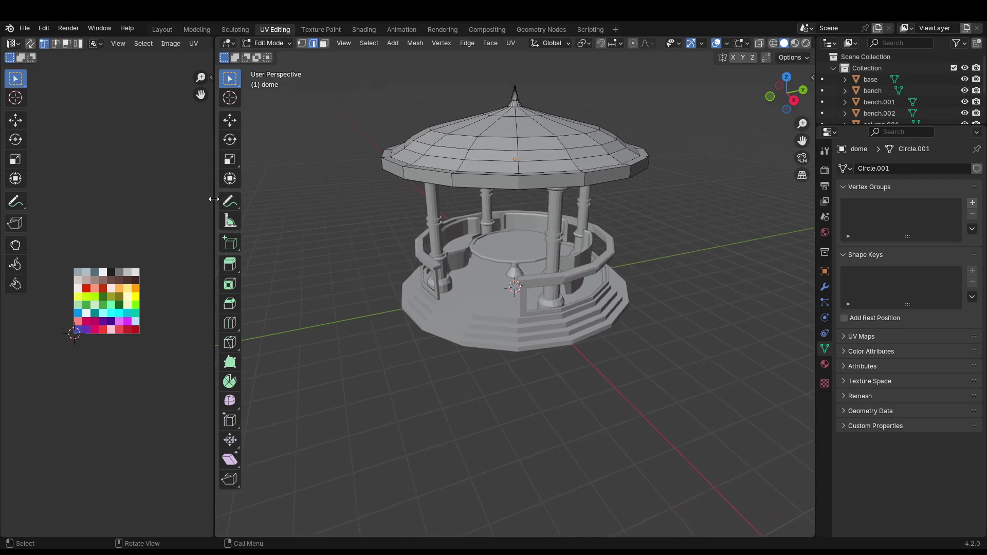
drag(214, 199, 180, 196)
click(805, 43)
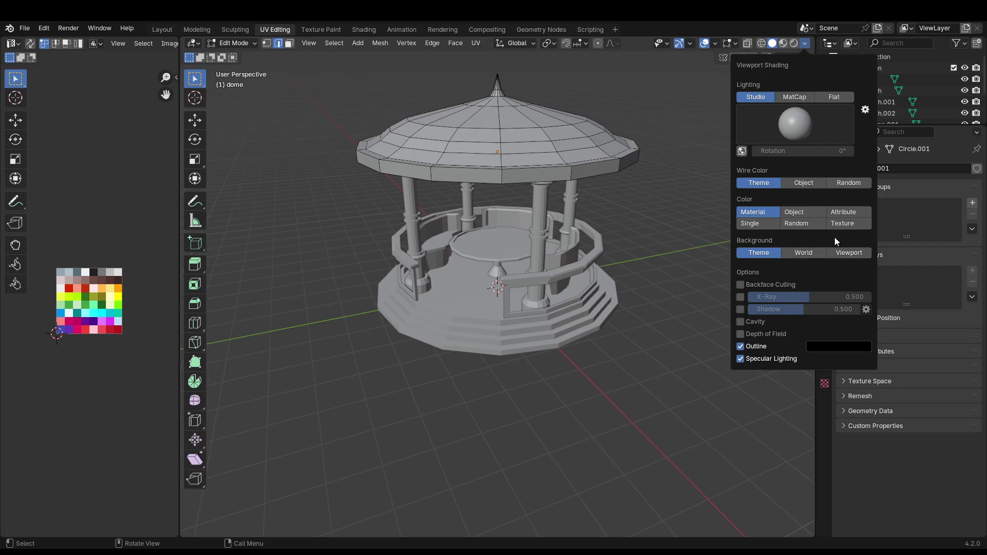
click(841, 223)
mouse_move(584, 179)
middle_down()
mouse_move(564, 189)
mouse_move(444, 174)
middle_up()
- Unwrap all of the dome's faces and move their UVs onto a dark grey swatch of the palette
key(a)
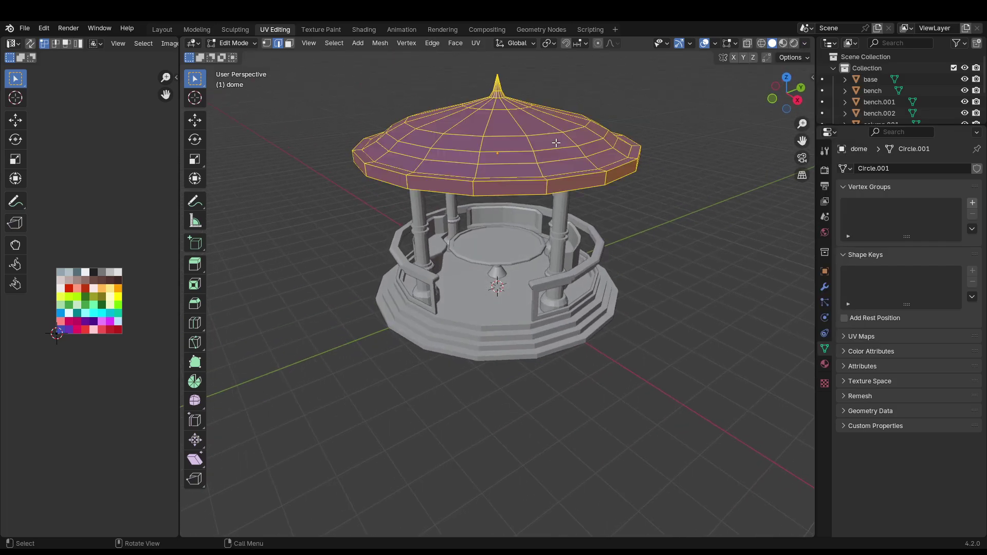
key(u)
click(463, 181)
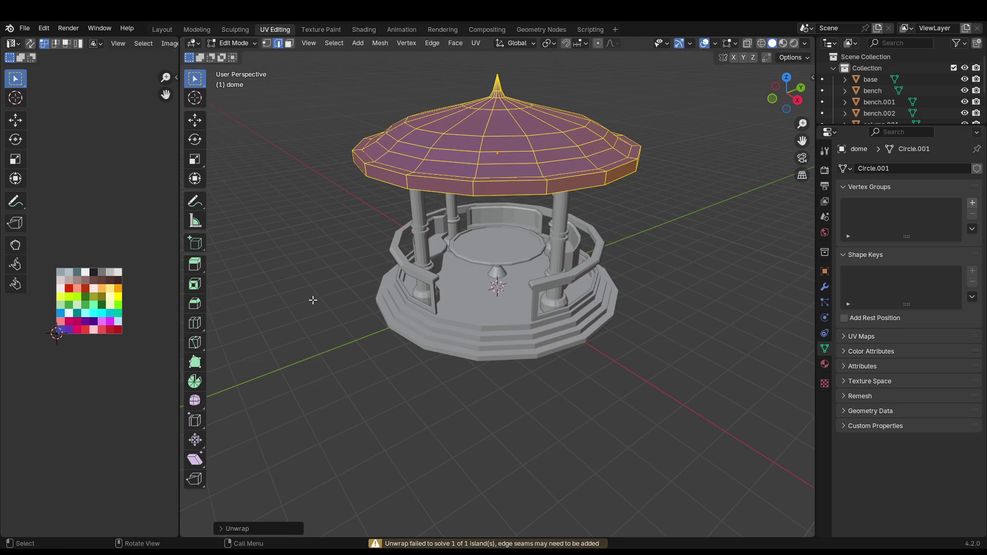
middle_drag(340, 294, 329, 258)
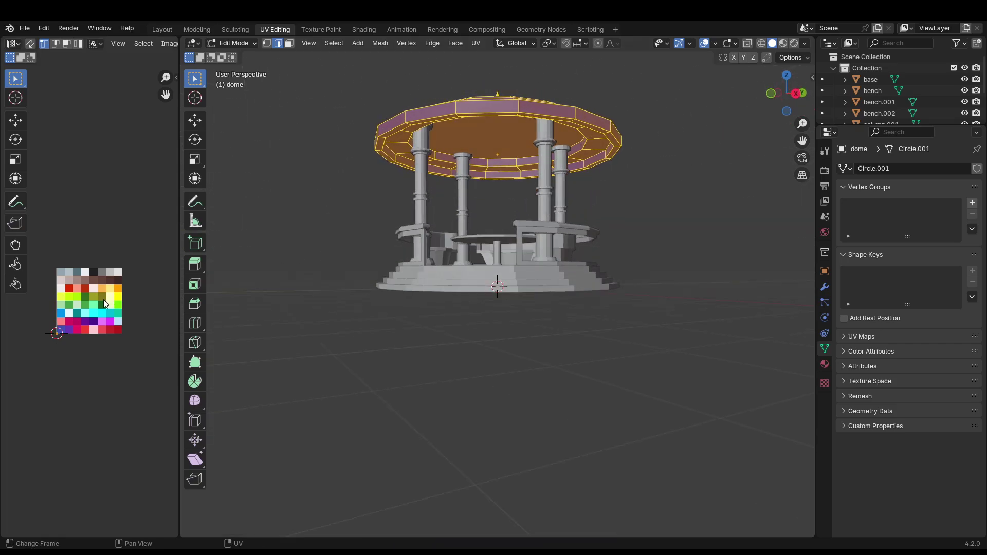
key(g)
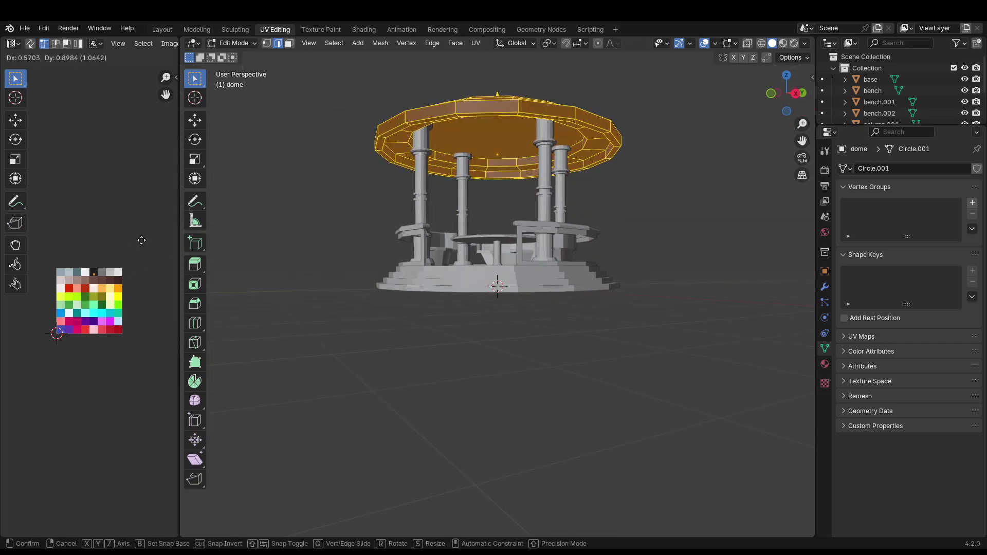
click(153, 244)
- Select the vertical rim band around the dome's edge and move its UVs onto a light grey swatch in the palette's first row
middle_drag(173, 218, 159, 267)
middle_drag(350, 211, 353, 260)
middle_drag(381, 196, 370, 220)
click(287, 243)
middle_drag(288, 243, 481, 190)
alt+click(483, 143)
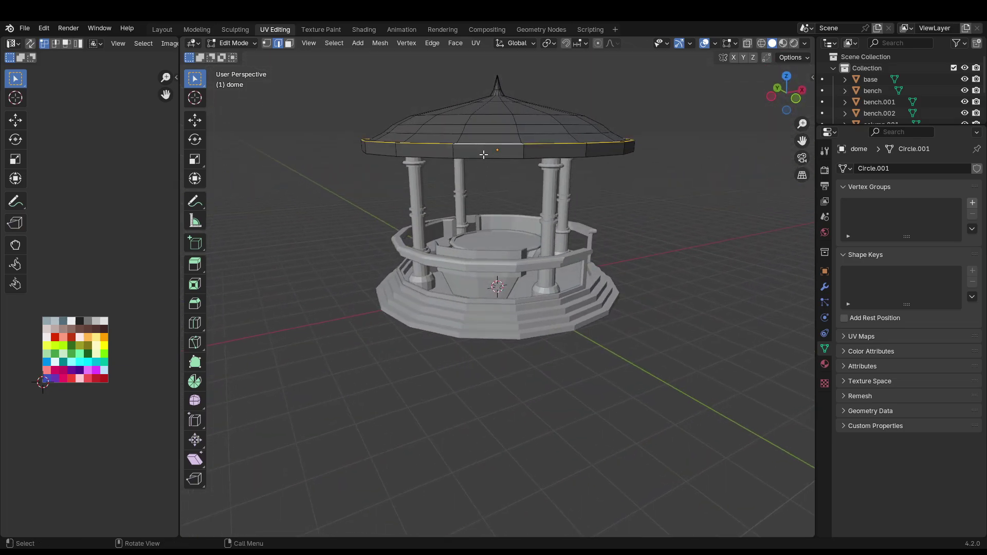
alt+click(481, 159)
alt+shift+click(482, 146)
key(3)
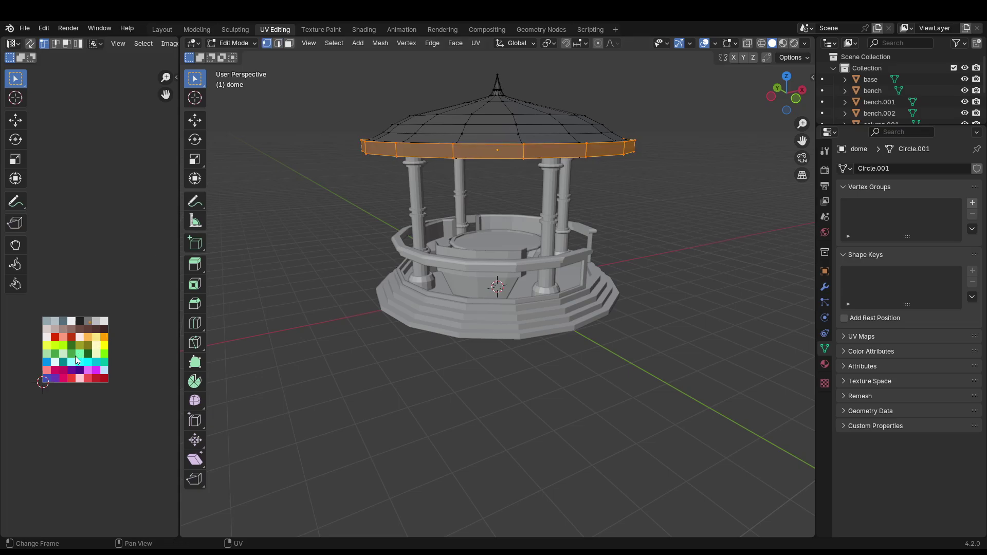
key(g)
click(93, 341)
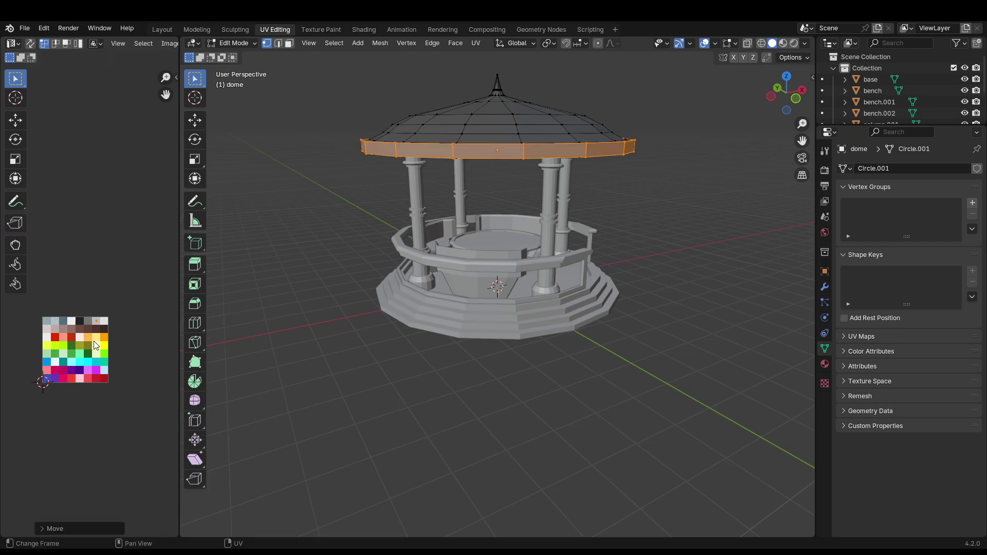
click(317, 378)
middle_drag(316, 378, 348, 269)
- Reselect the dome's vertical rim band and shift its UVs to a lighter grey color
key(2)
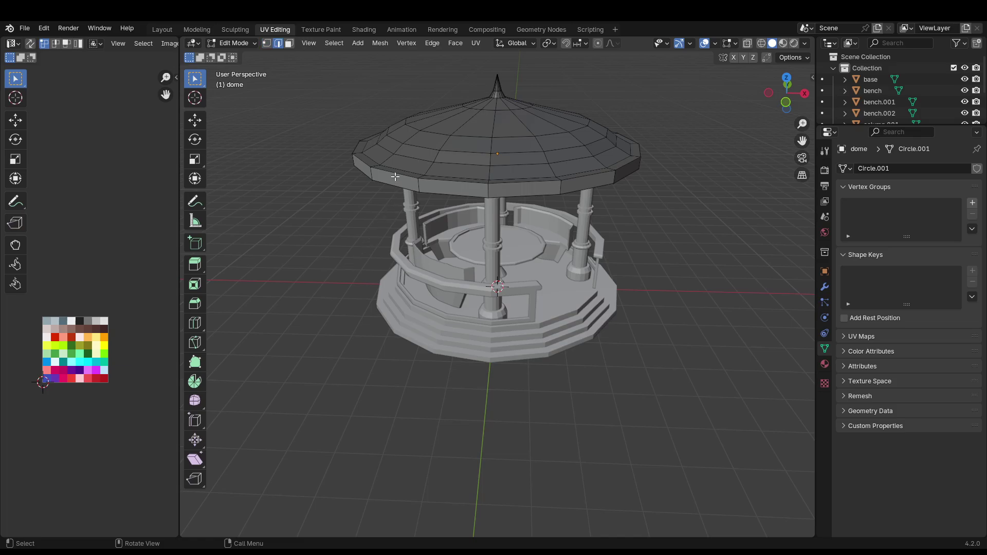
alt+click(395, 175)
alt+shift+click(395, 186)
key(1)
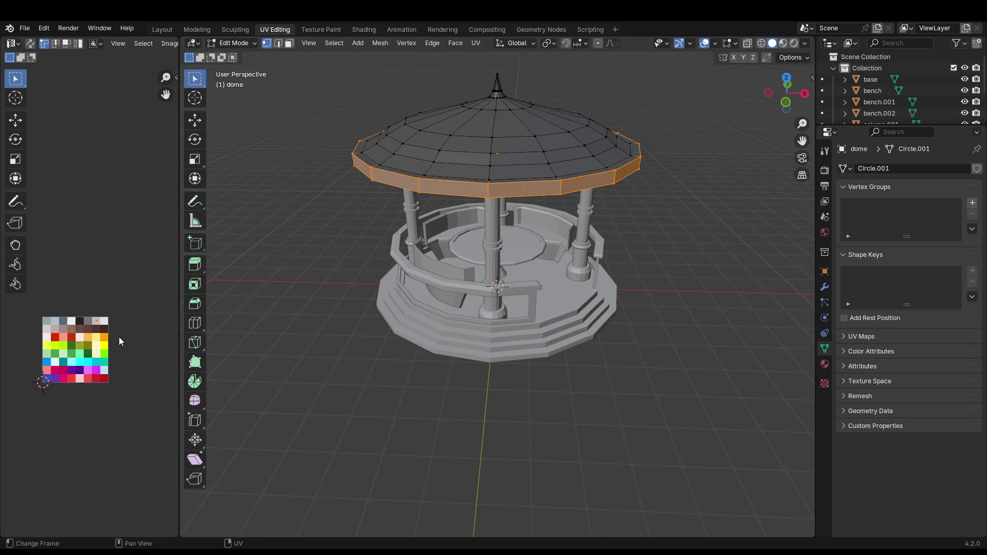
key(g)
click(101, 325)
click(313, 297)
middle_drag(314, 298, 410, 135)
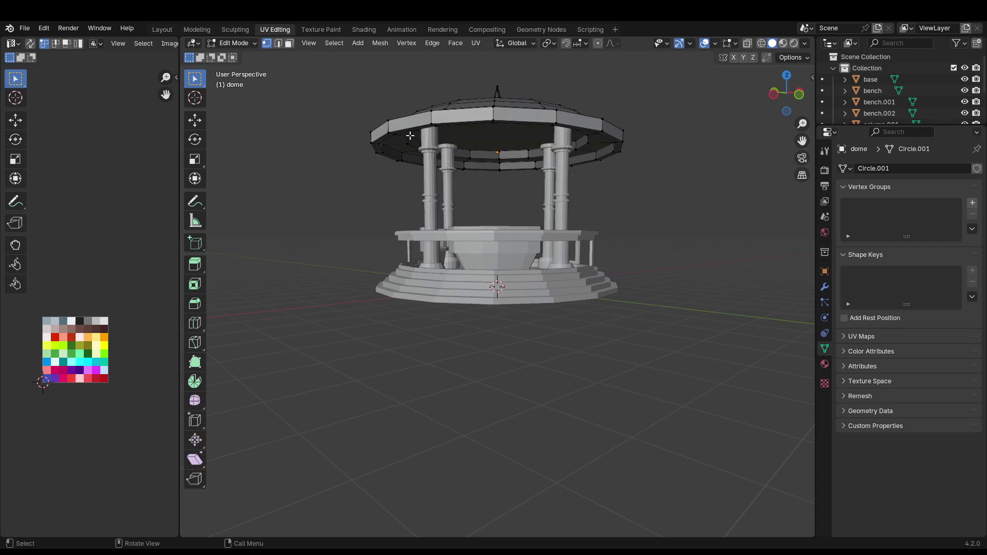
- Assign the existing Material.001 to the columns in the Shading workspace
click(373, 30)
click(481, 132)
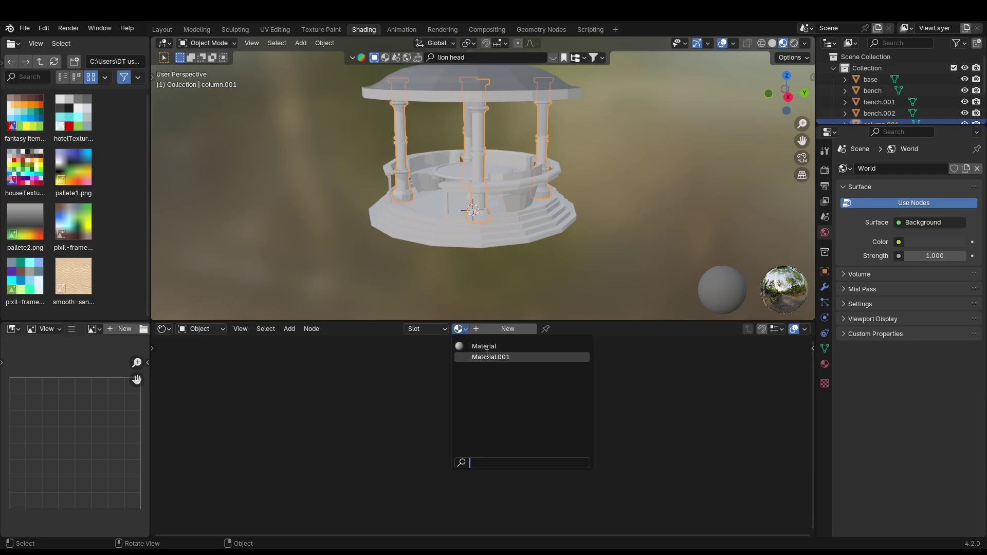
click(484, 358)
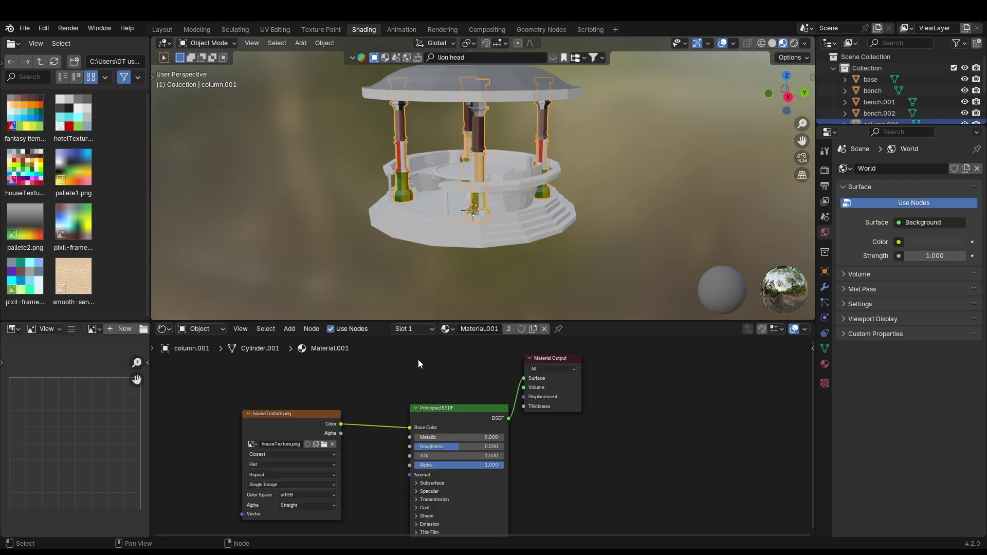
middle_drag(418, 364, 385, 359)
- Open the columns in the UV Editing workspace and unwrap all of their faces
click(274, 29)
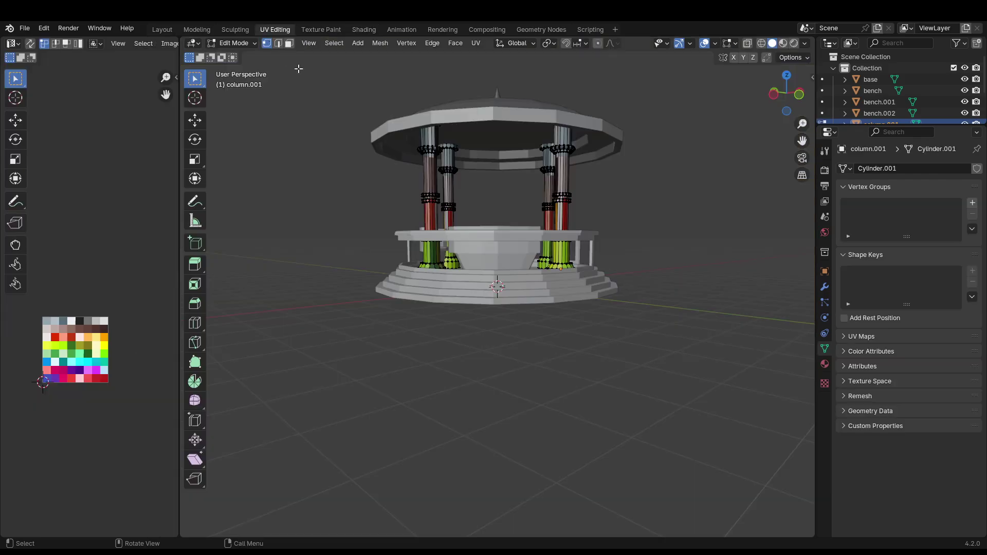
middle_drag(460, 195, 465, 217)
key(a)
key(u)
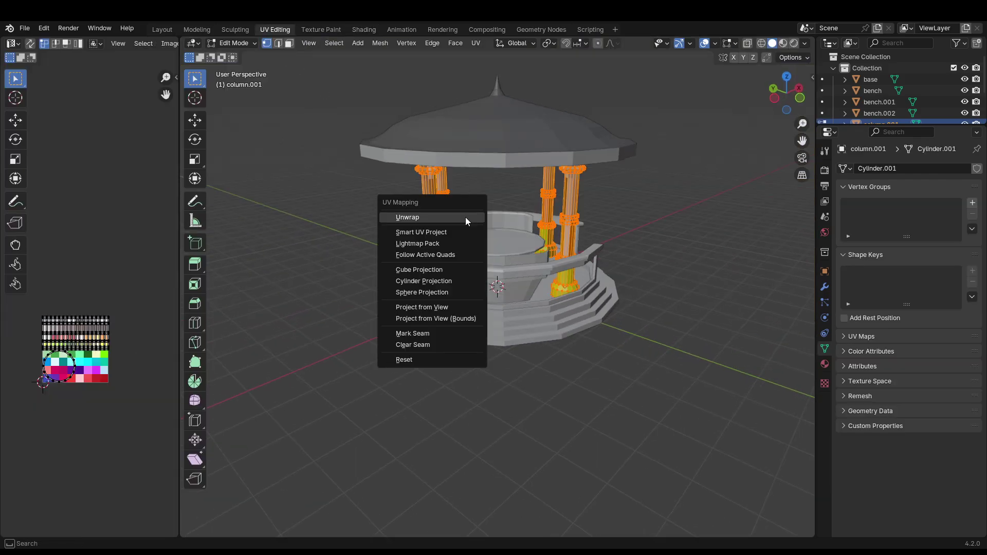
click(473, 217)
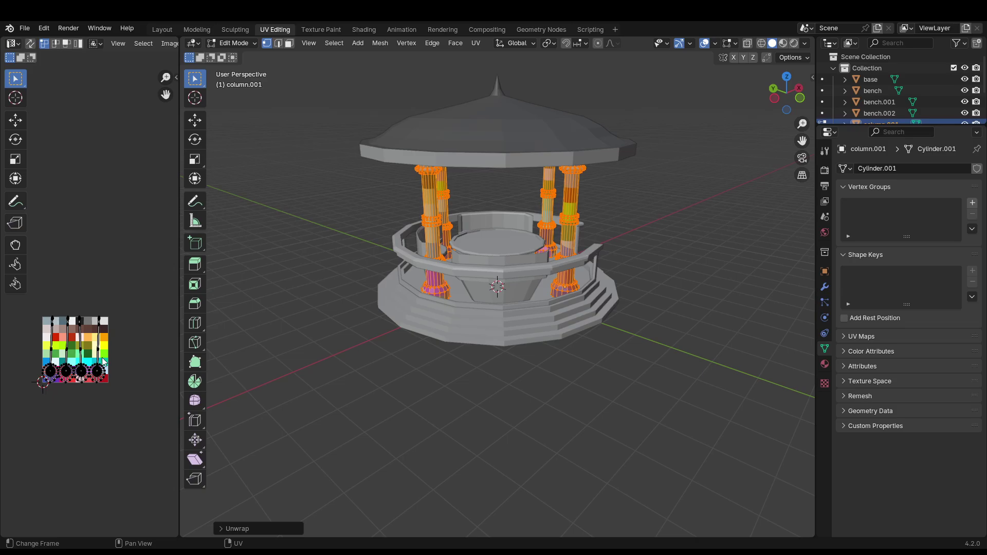
- Scale down all of the columns' UVs and move them onto the light blue-grey swatch in the palette's first row
middle_drag(102, 361, 145, 344)
key(a)
key(s)
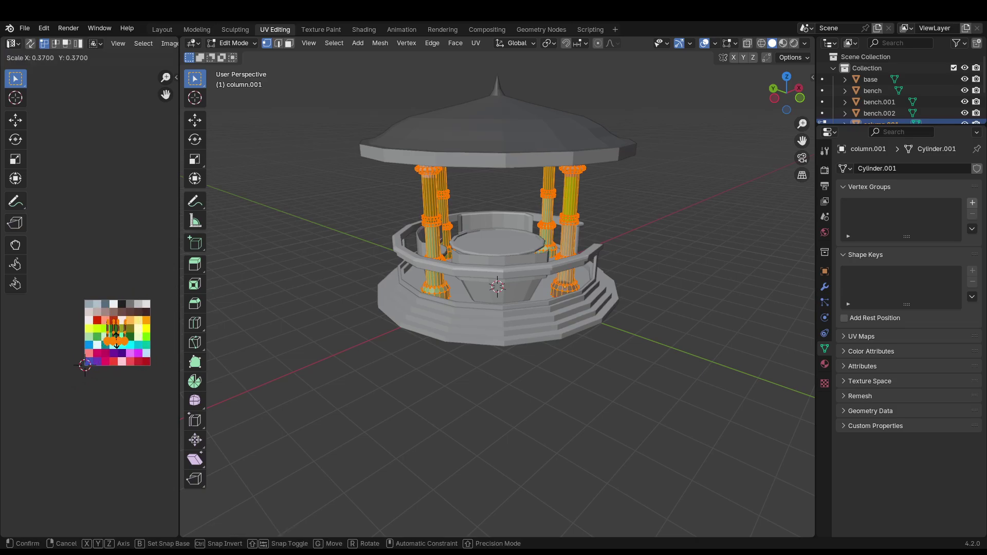
click(118, 334)
key(g)
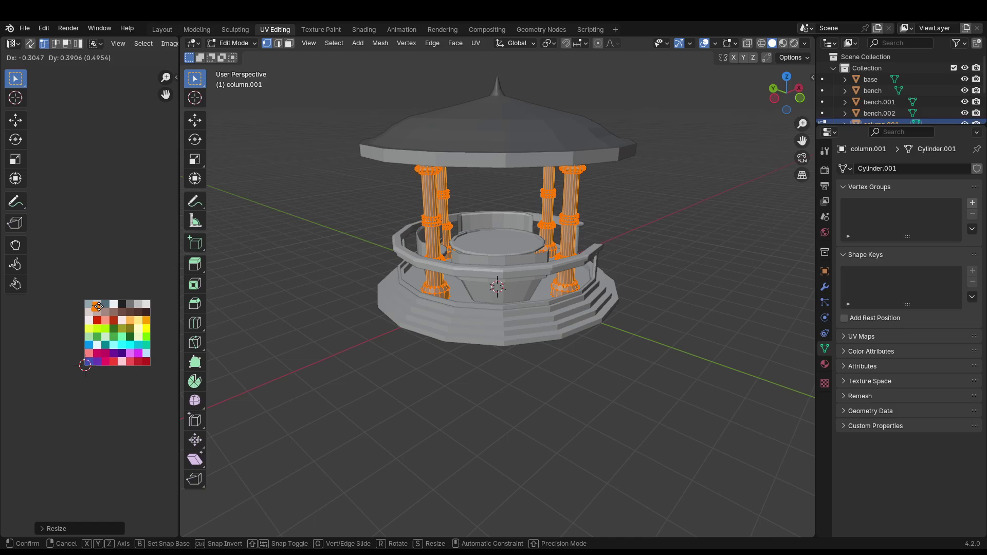
click(97, 307)
- Shrink the columns' UVs to fit inside one swatch and move them onto the dark slate swatch in the first row
scroll(113, 313, up, 6)
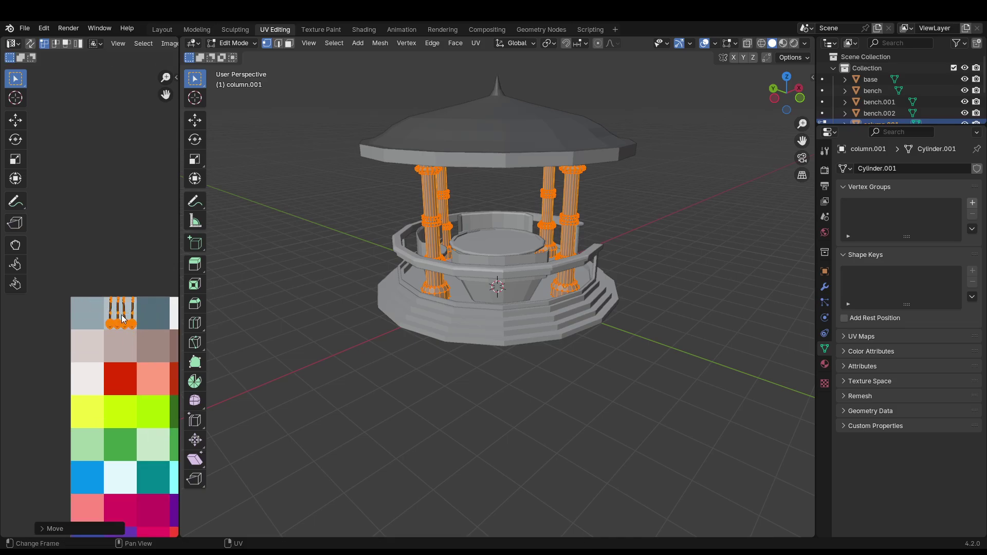
key(s)
click(128, 313)
key(g)
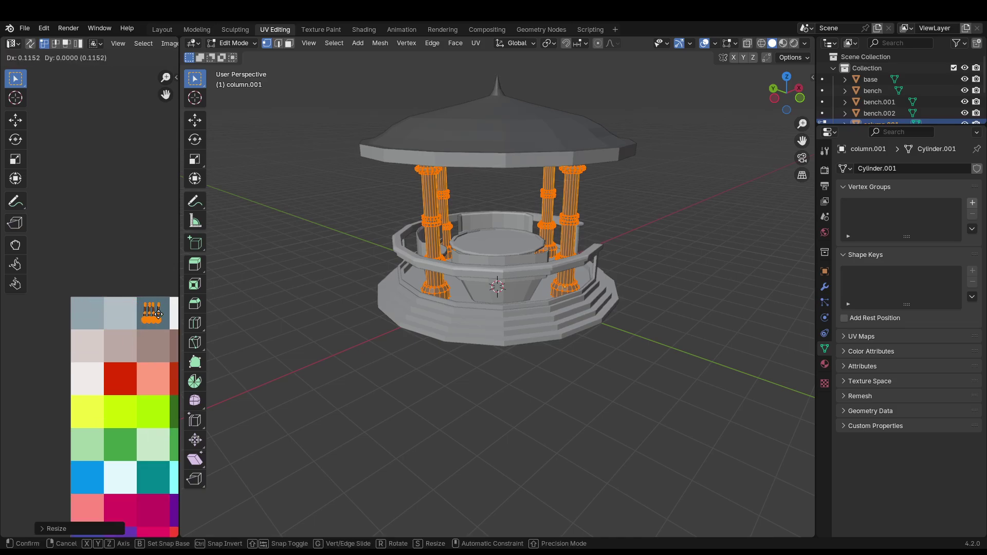
click(159, 314)
drag(459, 353, 446, 355)
key(Tab)
mouse_move(418, 363)
middle_down()
mouse_move(370, 382)
mouse_move(395, 382)
mouse_move(274, 374)
mouse_move(410, 381)
middle_up()
key(Tab)
- Select the faces around one column's upper ring and move their UVs onto the off-white swatch in the palette's third row
scroll(455, 266, up, 3)
shift+middle_drag(404, 259, 441, 326)
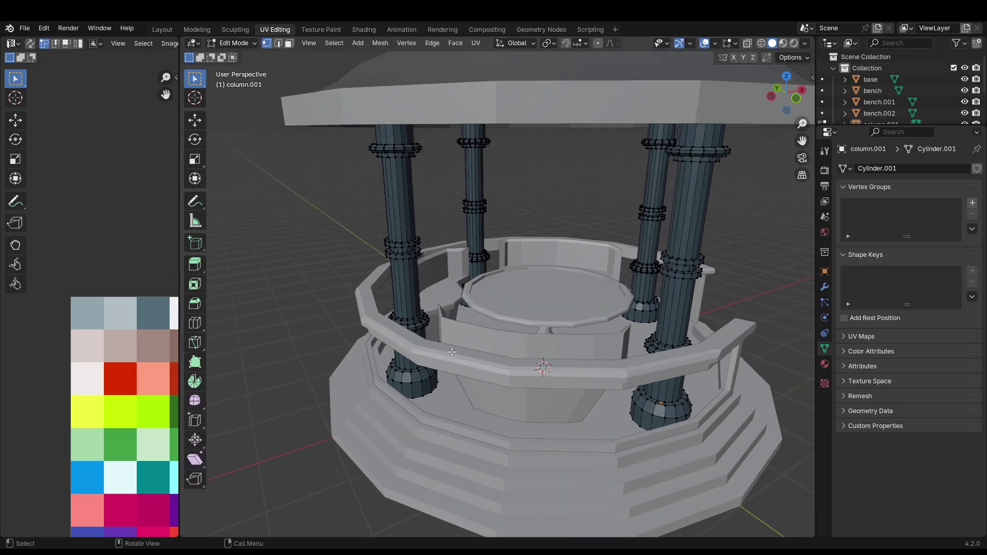
key(2)
scroll(394, 274, up, 3)
scroll(394, 274, up, 5)
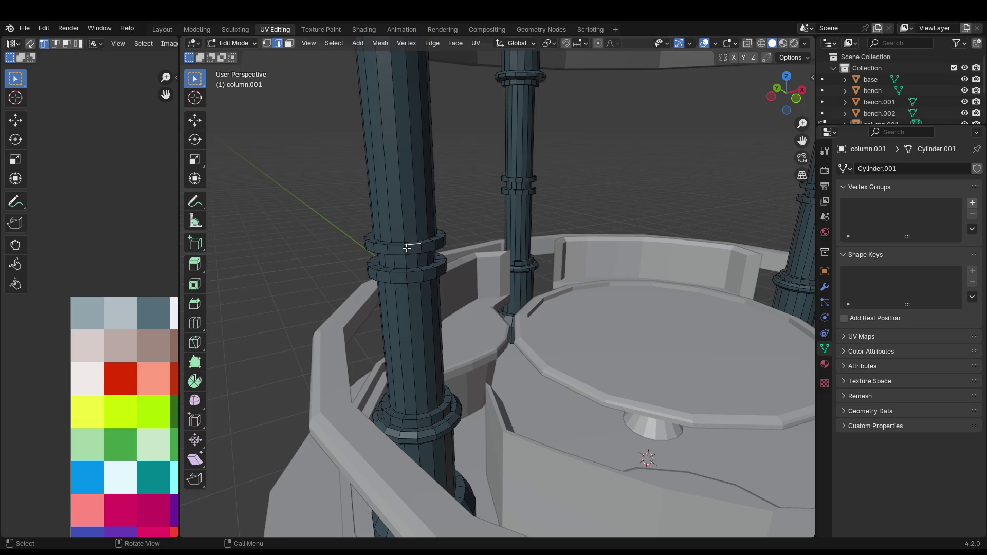
mouse_move(357, 323)
middle_down()
mouse_move(385, 276)
mouse_move(359, 298)
mouse_move(359, 327)
middle_up()
scroll(359, 327, down, 2)
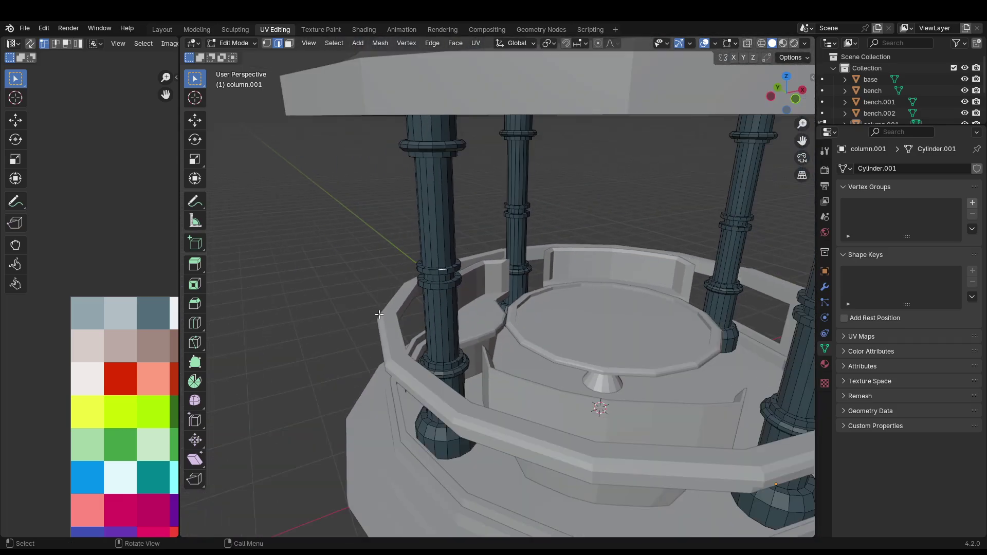
scroll(409, 304, up, 1)
middle_drag(410, 183, 401, 213)
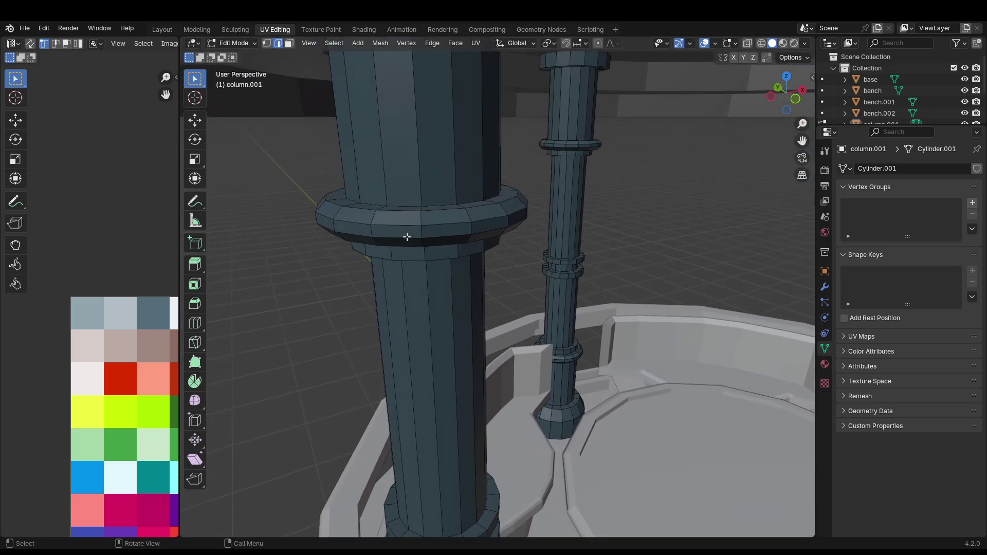
alt+click(407, 237)
alt+shift+click(407, 214)
key(1)
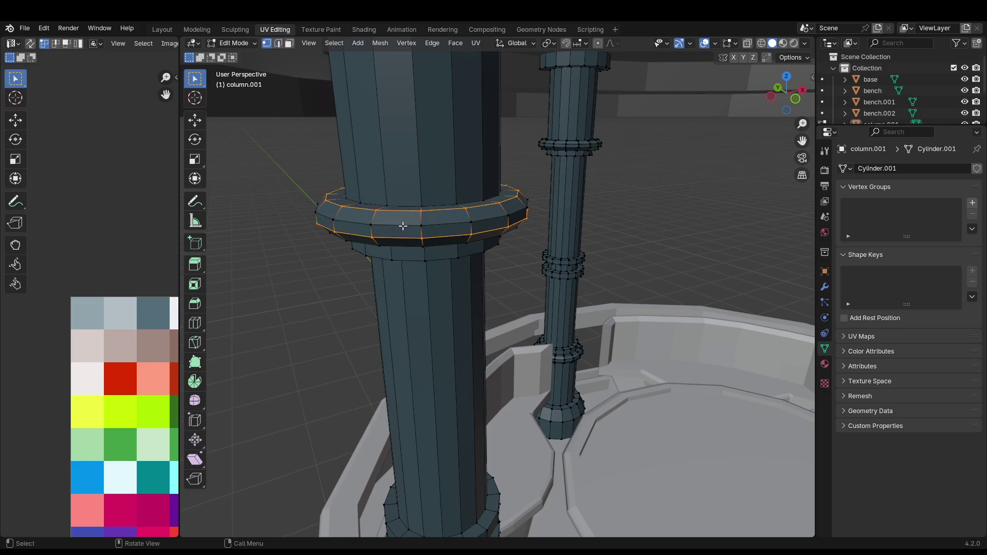
key(2)
alt+shift+click(403, 225)
key(1)
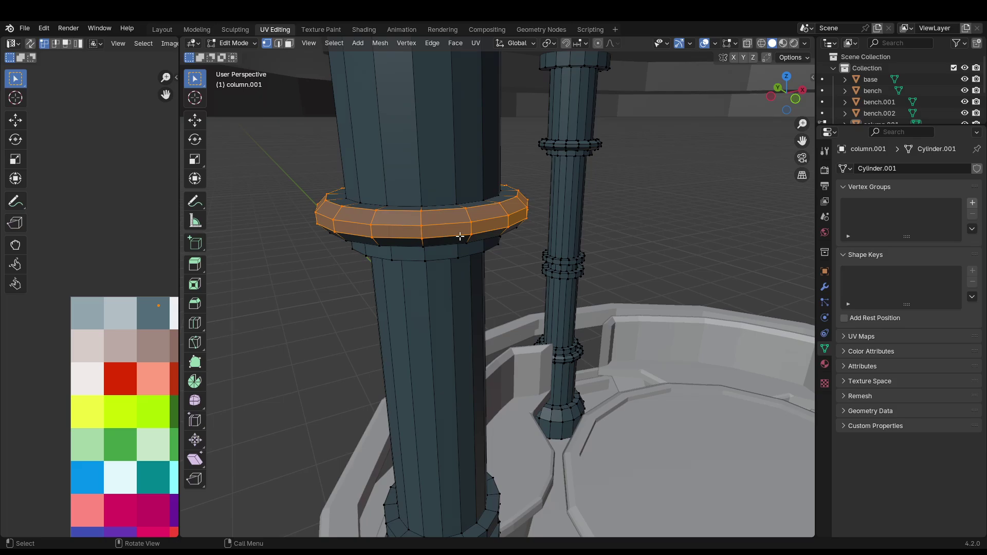
scroll(460, 236, down, 5)
middle_drag(503, 232, 447, 232)
key(g)
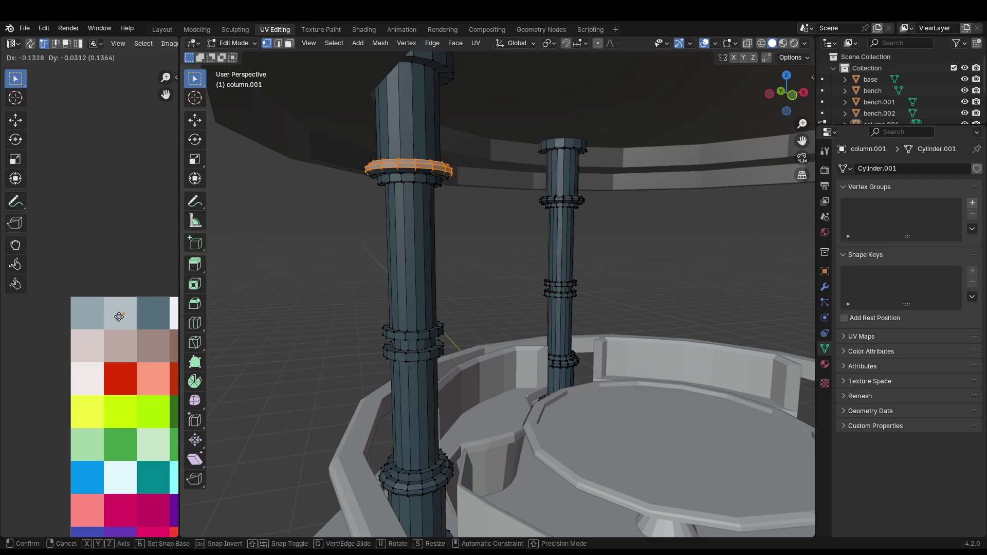
click(92, 372)
- Select the upper ring's face loop on a second column and move its UVs onto the same off-white swatch
middle_drag(473, 222, 492, 231)
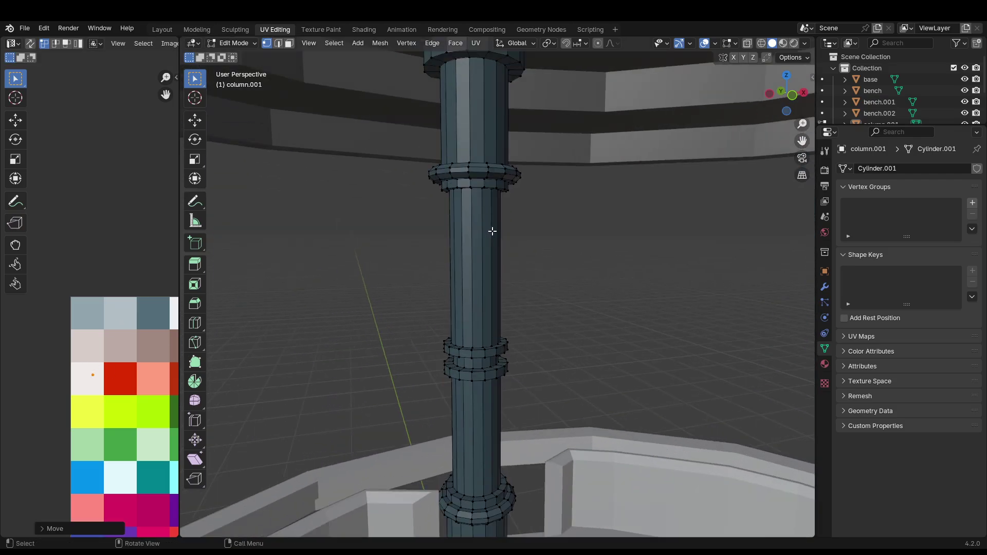
key(2)
scroll(478, 186, up, 3)
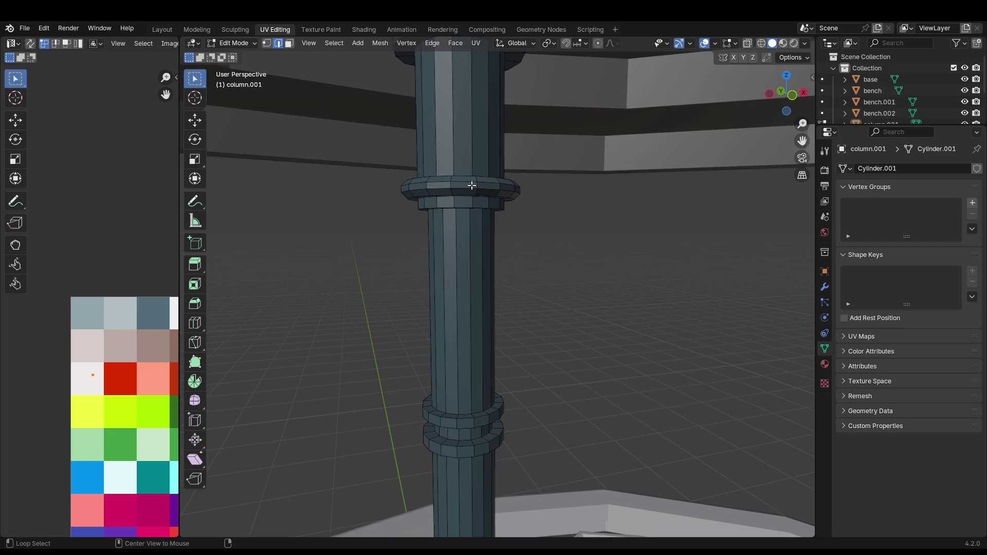
alt+click(468, 177)
key(1)
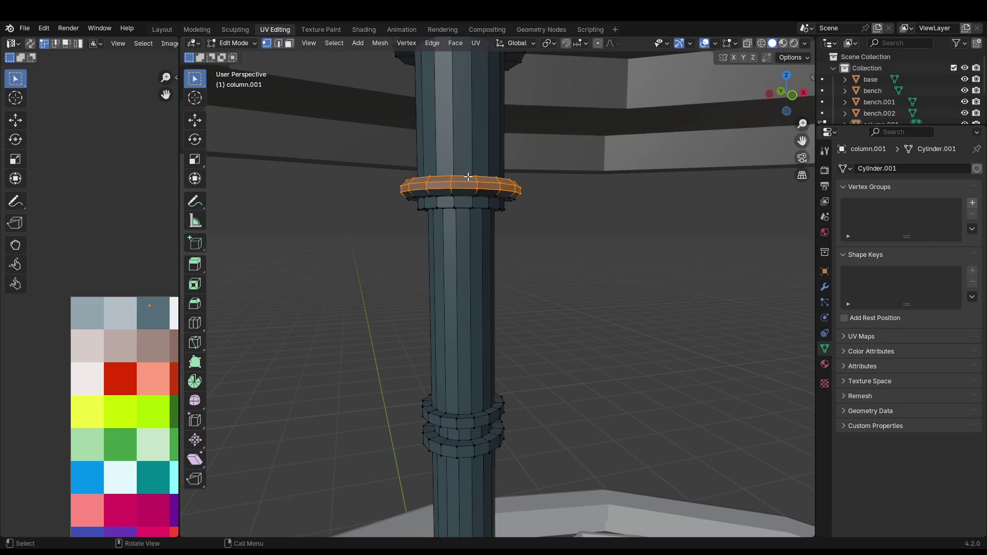
key(g)
click(70, 391)
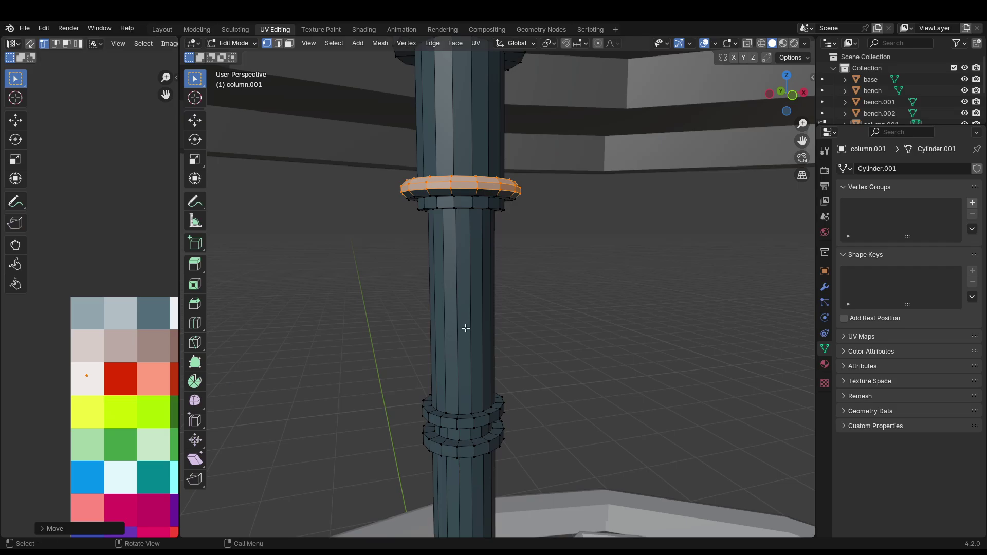
- Select the upper ring's face loop on a third column and move its UVs onto the off-white swatch in the palette's third row
middle_drag(462, 326, 494, 291)
click(524, 304)
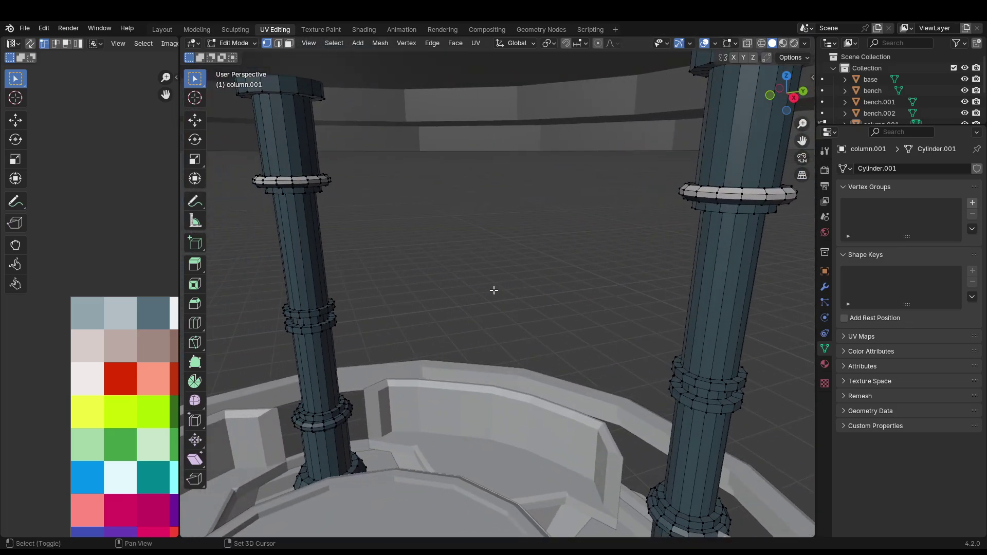
middle_drag(381, 271, 398, 236)
key(2)
shift+middle_drag(527, 263, 434, 281)
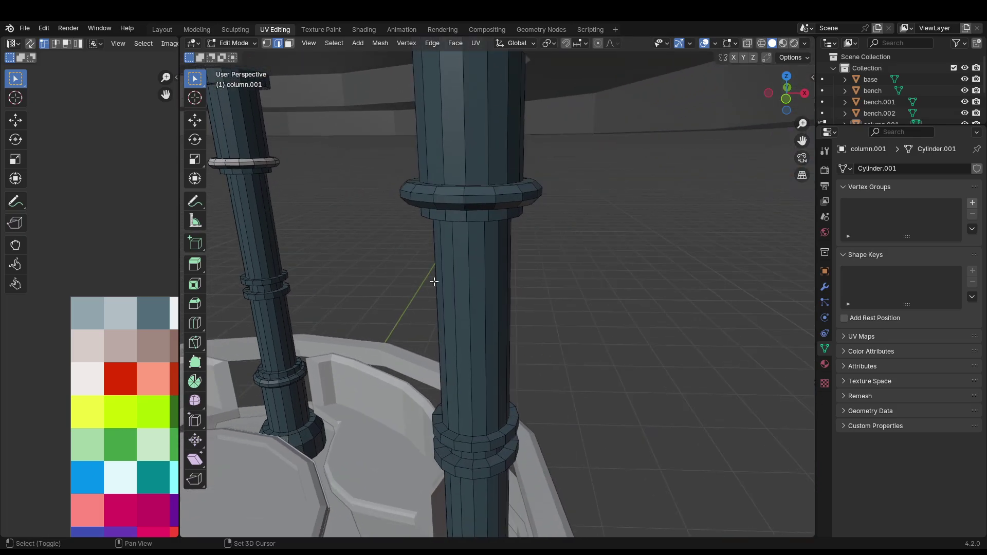
alt+click(481, 197)
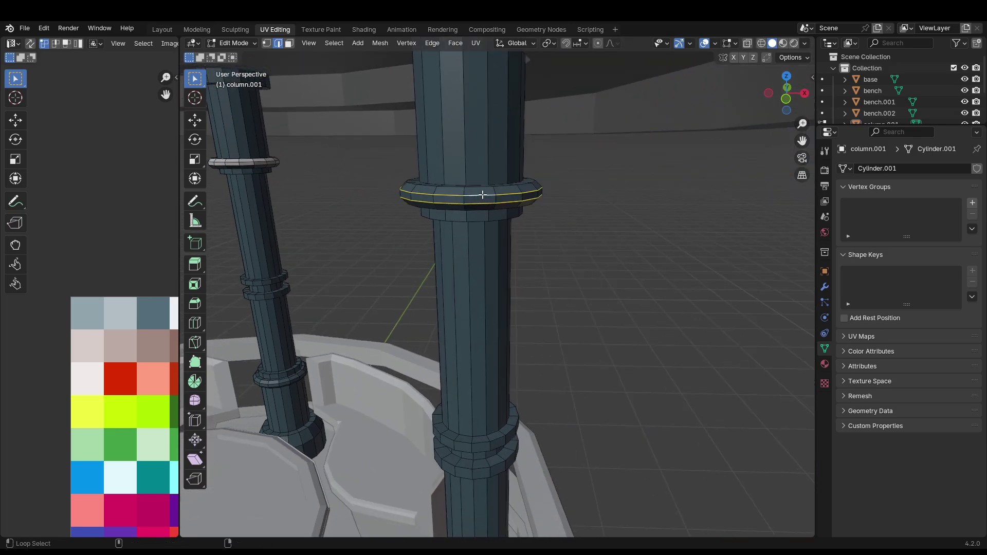
key(1)
key(g)
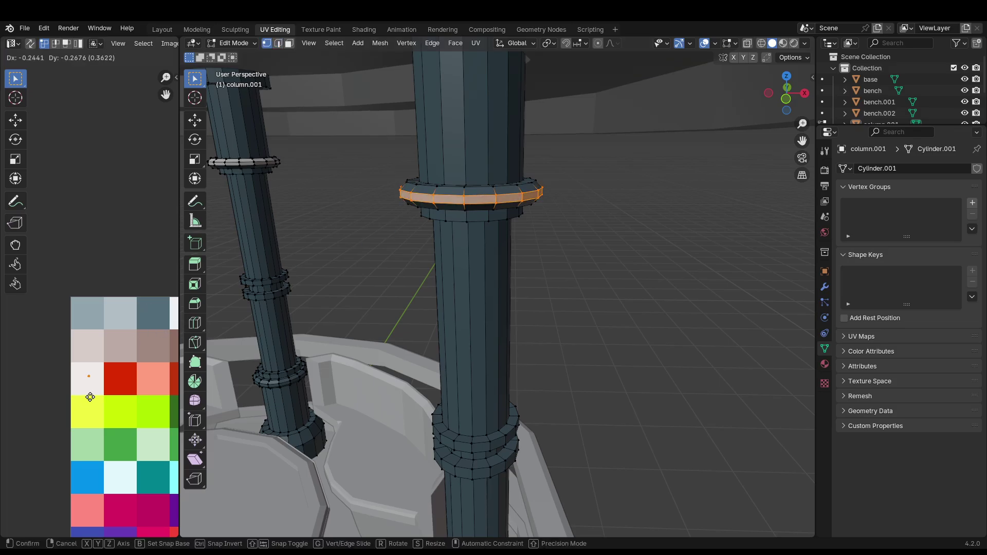
click(90, 398)
- Select the upper ring's face loop on the remaining column and move its UVs onto the third-row off-white swatch
shift+middle_drag(320, 381, 394, 315)
scroll(394, 316, down, 2)
scroll(394, 316, down, 3)
shift+middle_drag(331, 345, 394, 282)
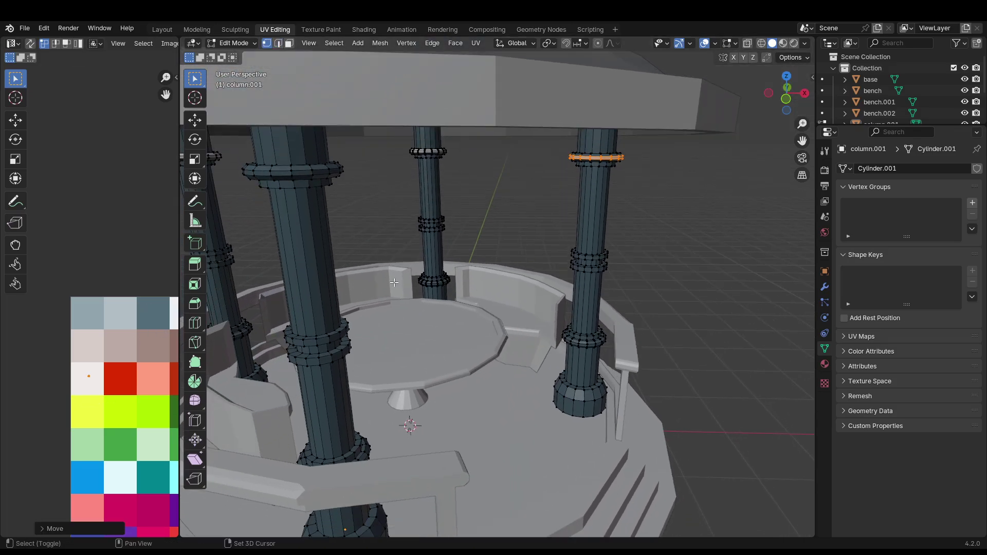
key(2)
alt+click(292, 180)
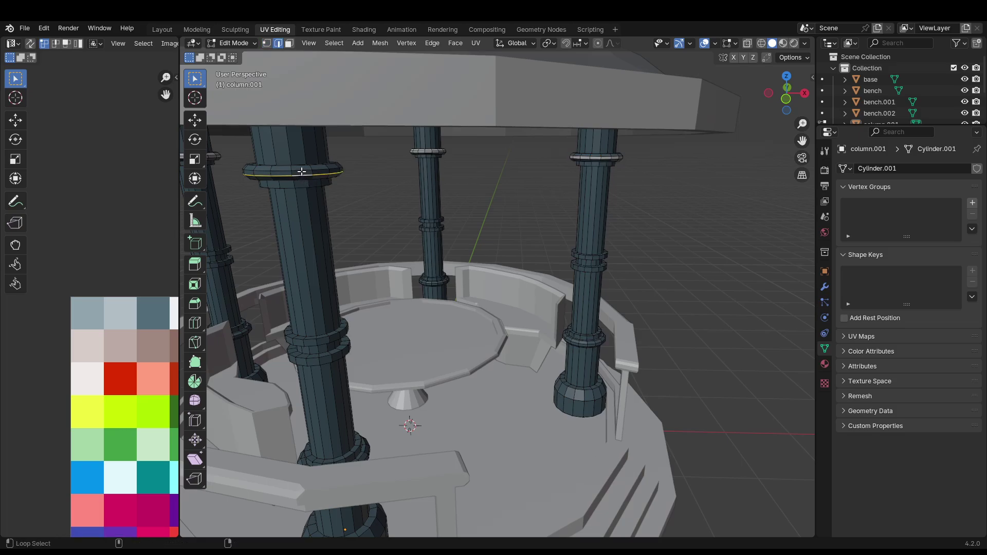
key(1)
key(g)
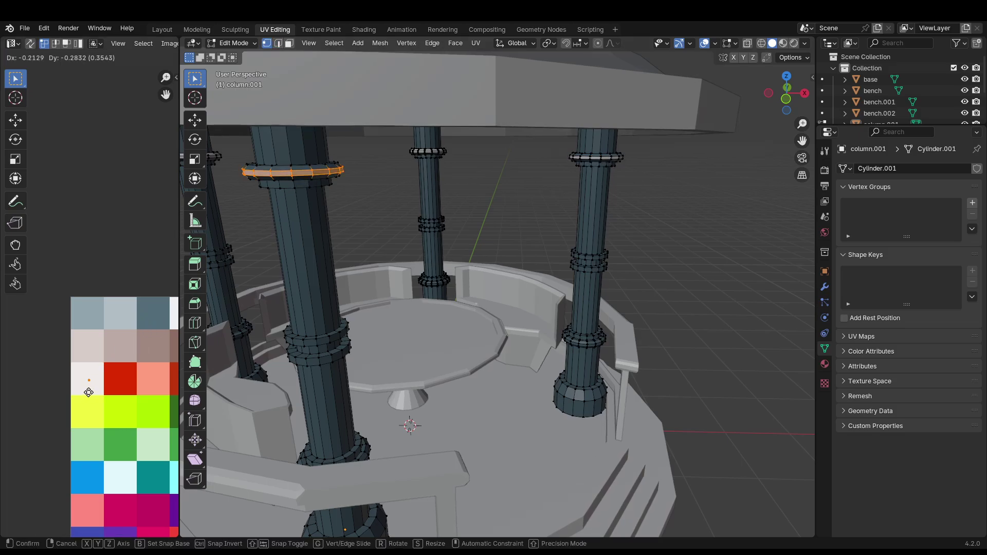
click(89, 392)
- Select the outer face loops of both middle rings on every column and move their UVs onto the pale cyan swatch in the sixth row
drag(392, 319, 393, 319)
shift+middle_drag(394, 319, 442, 296)
scroll(543, 283, up, 1)
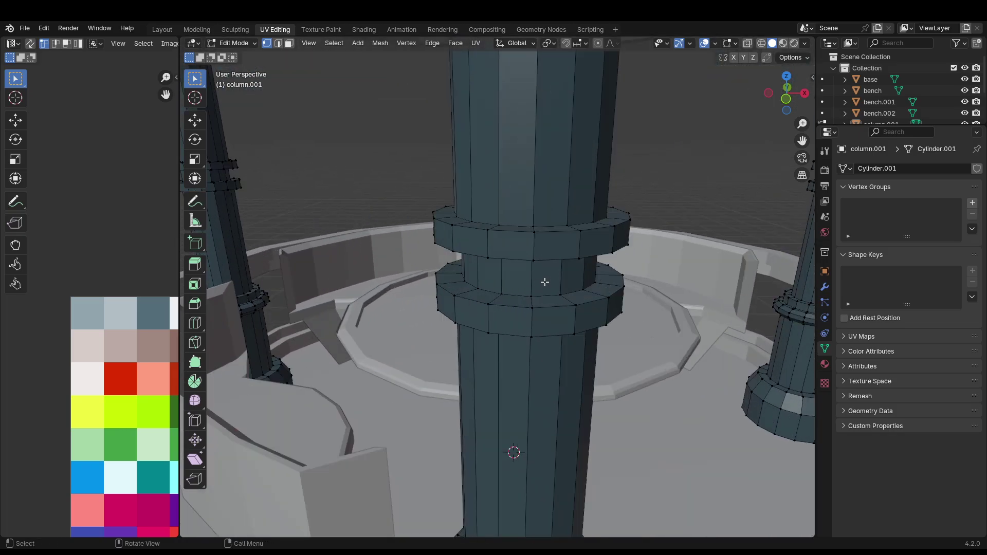
alt+click(524, 247)
alt+click(515, 256)
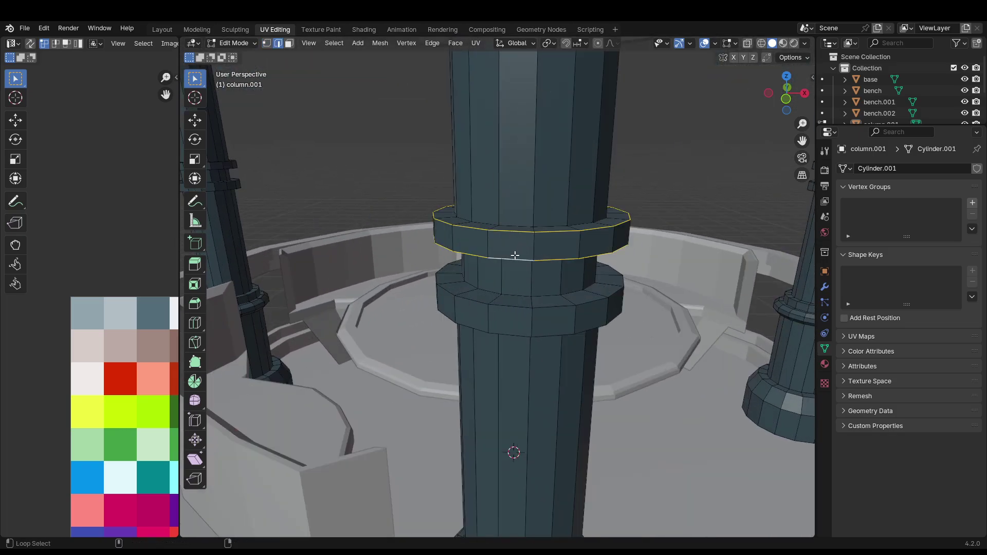
alt+shift+click(517, 310)
alt+shift+click(509, 331)
middle_drag(509, 331, 291, 172)
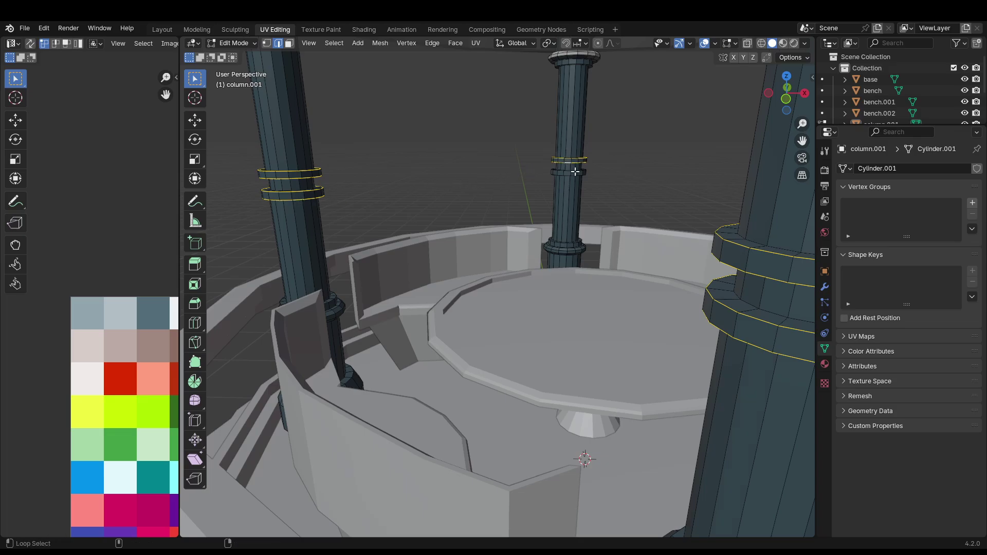
middle_drag(567, 176, 544, 199)
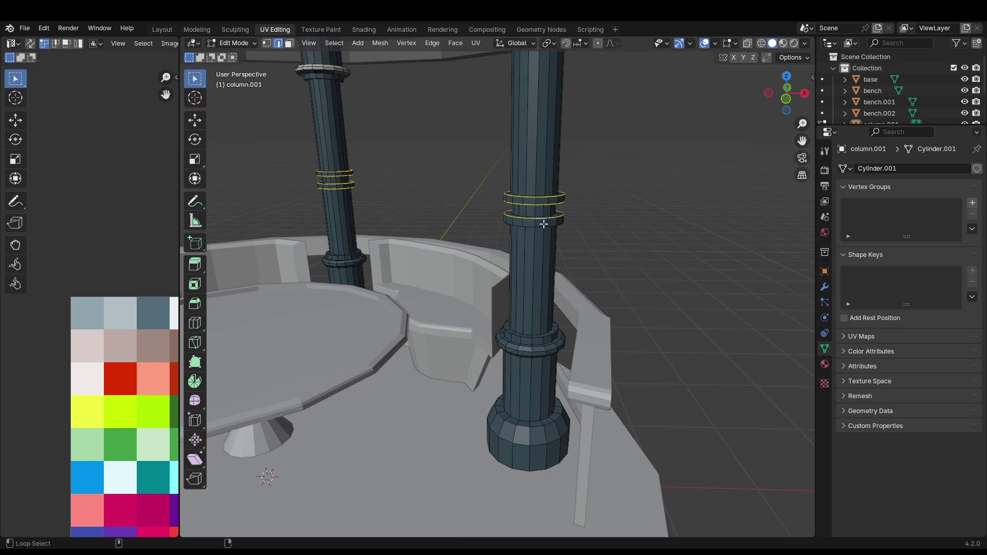
key(1)
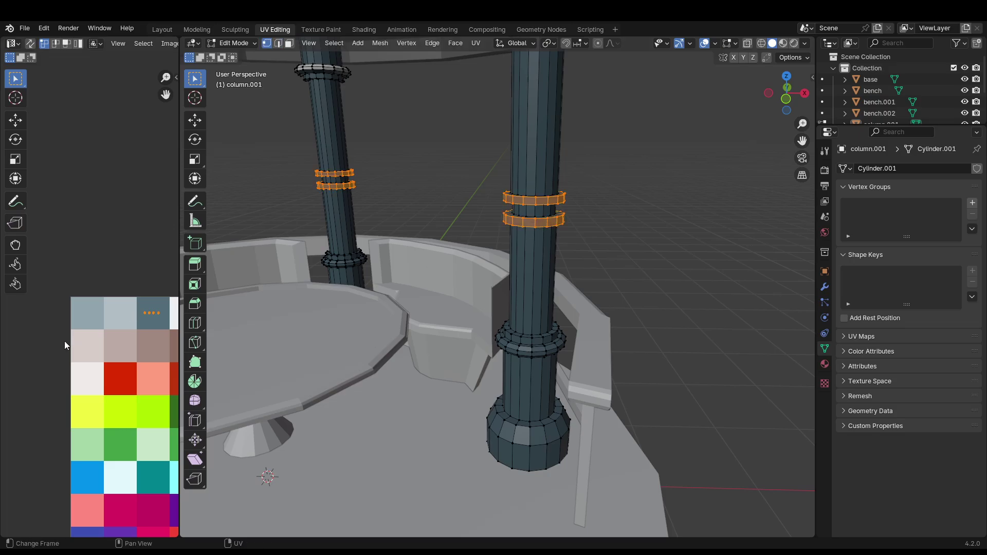
key(g)
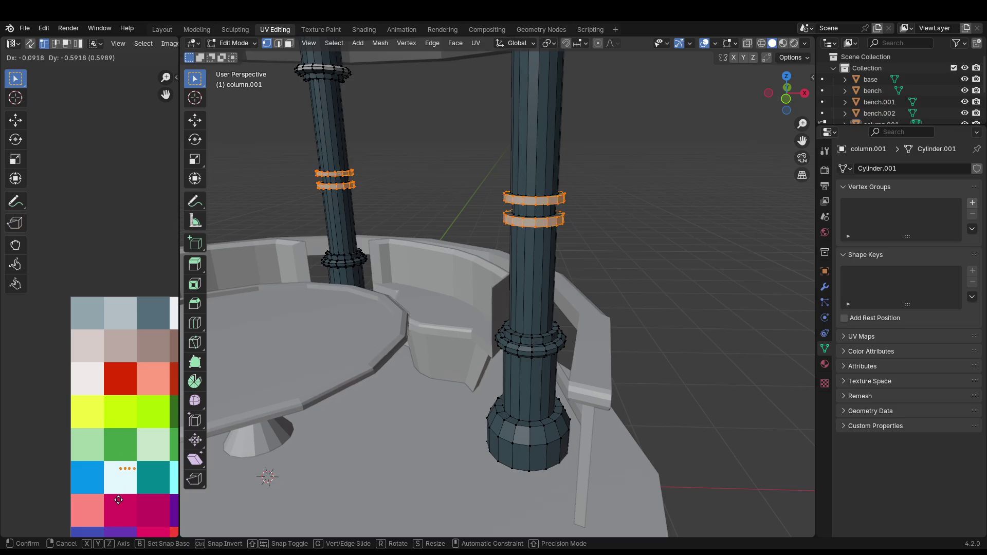
click(117, 507)
click(661, 323)
scroll(653, 313, down, 5)
key(Tab)
mouse_move(598, 303)
middle_down()
mouse_move(588, 301)
mouse_move(637, 288)
mouse_move(579, 294)
mouse_move(631, 295)
mouse_move(598, 300)
middle_up()
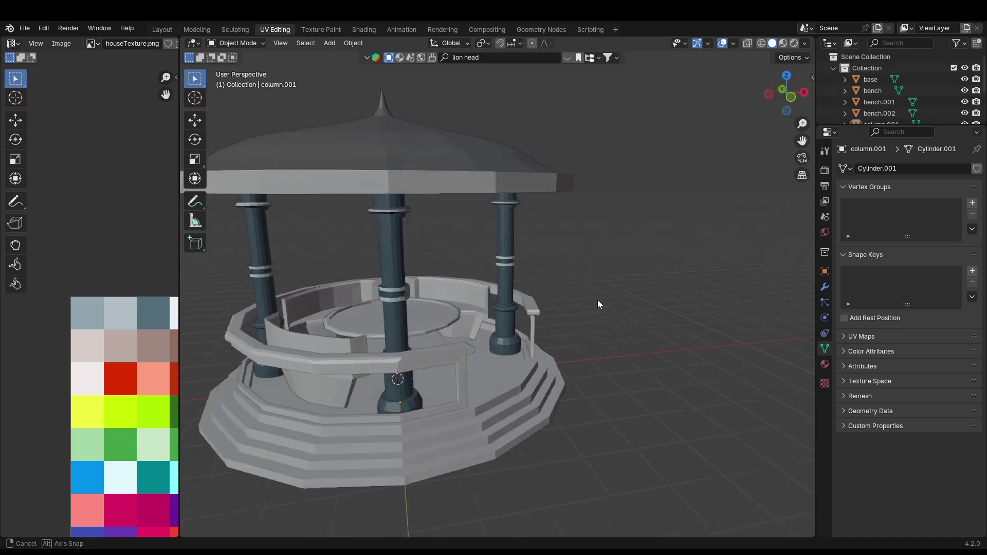
- Select the lower ring's face loop above the base on every column and move the UVs onto the sixth-row pale cyan swatch
scroll(591, 303, up, 5)
key(Tab)
scroll(586, 307, up, 6)
key(2)
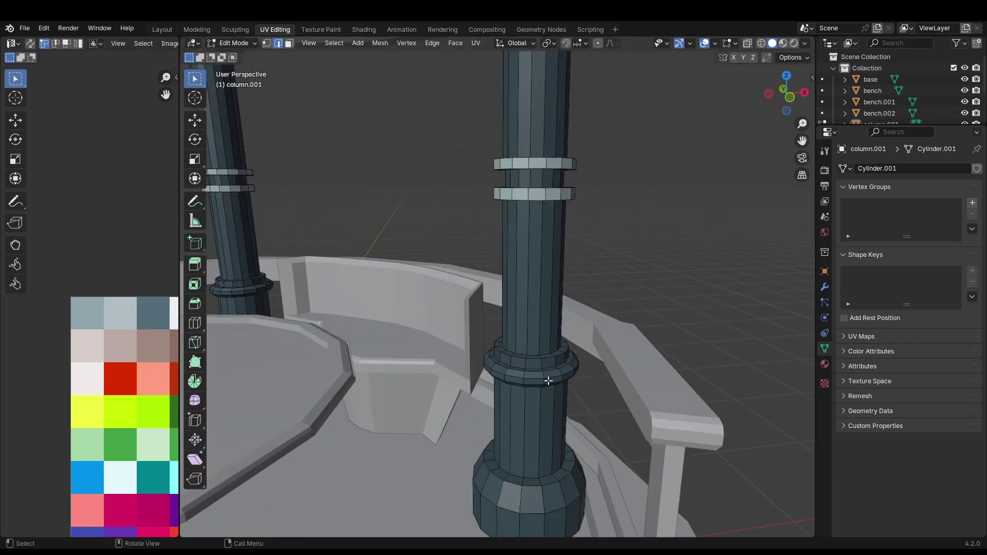
shift+middle_drag(404, 303, 486, 323)
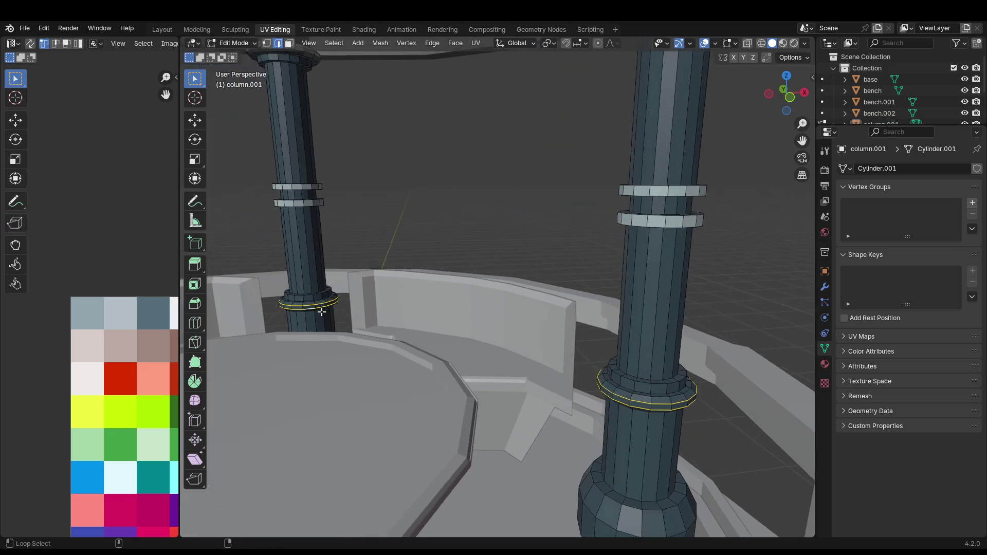
middle_drag(321, 311, 435, 401)
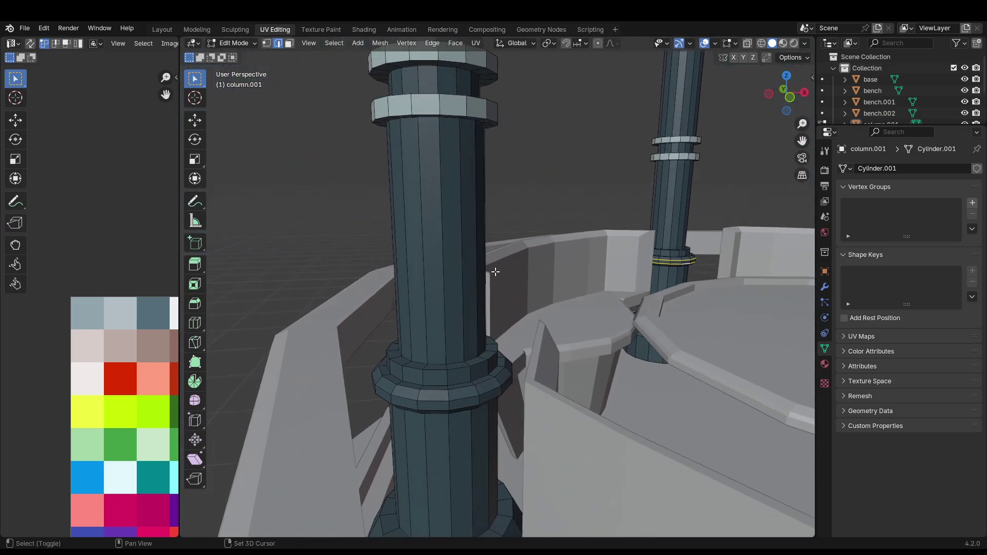
alt+click(435, 401)
scroll(458, 405, down, 6)
middle_drag(627, 373, 552, 346)
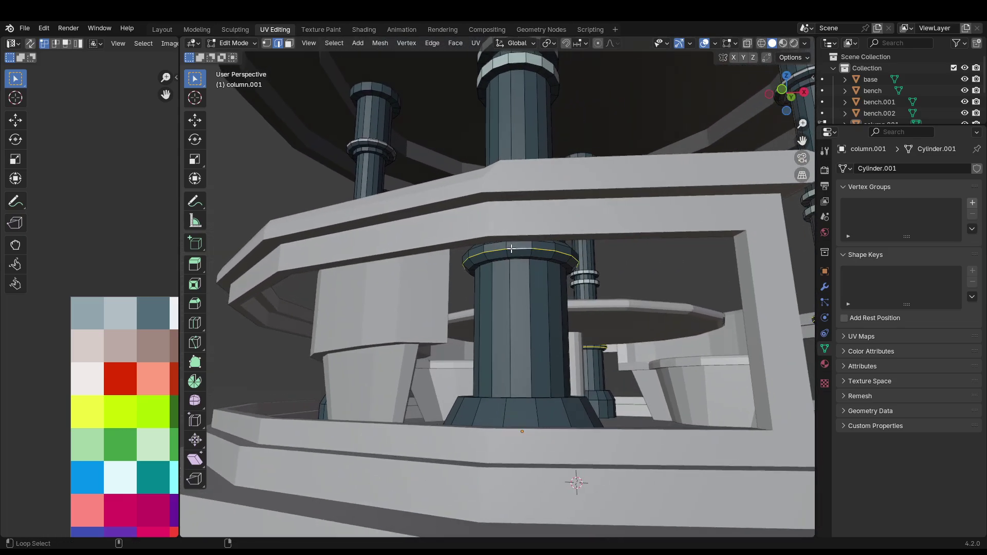
middle_drag(511, 249, 657, 255)
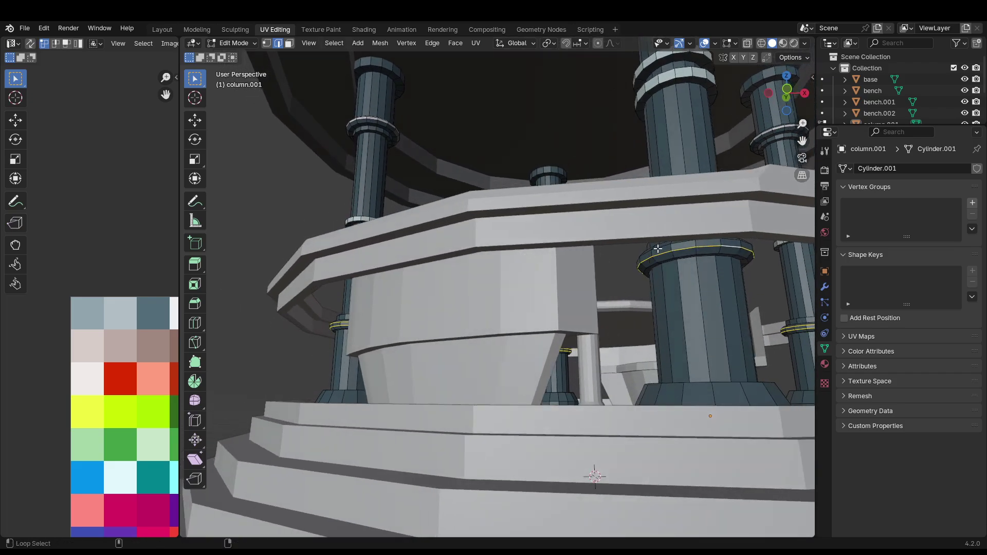
key(1)
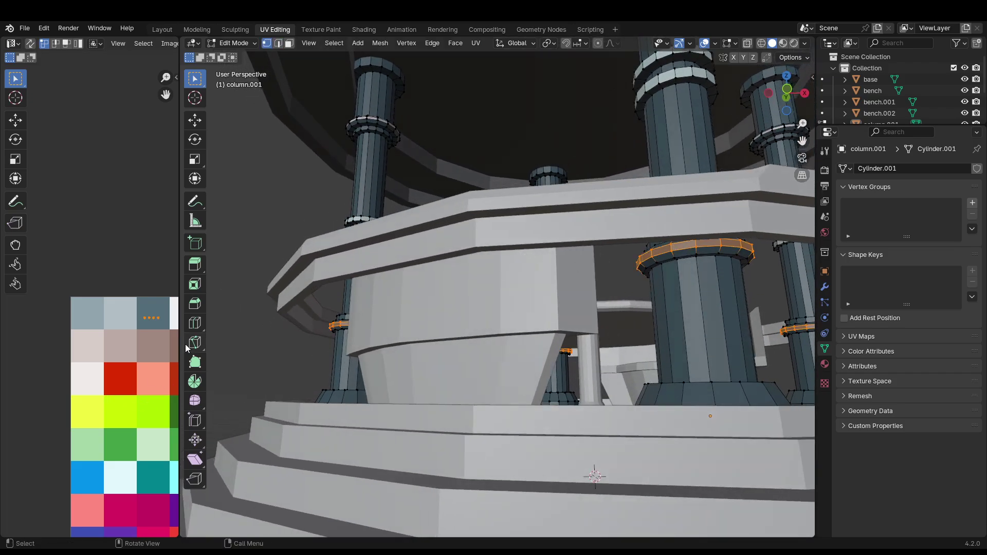
key(g)
click(126, 489)
scroll(381, 392, down, 5)
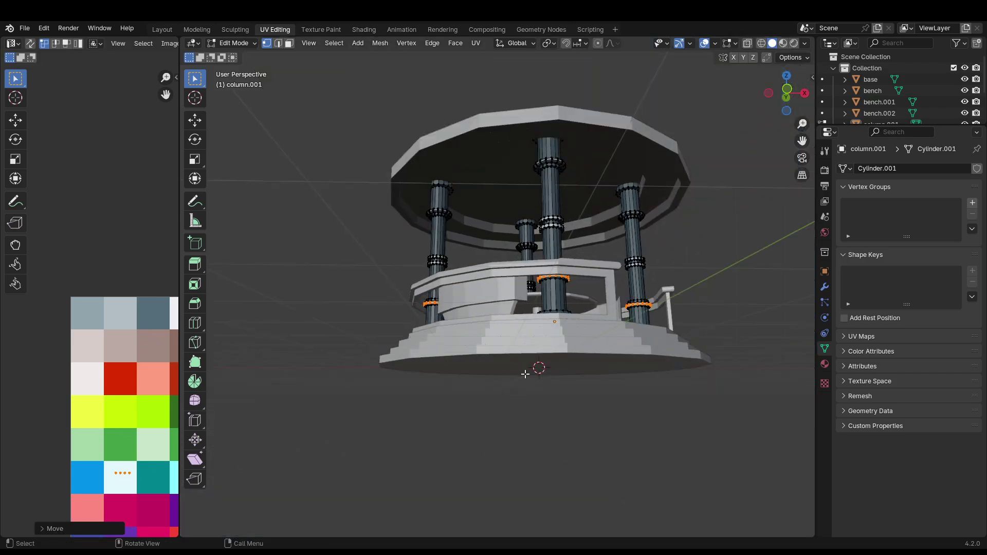
click(460, 448)
key(Tab)
middle_drag(515, 430, 554, 440)
scroll(509, 441, down, 3)
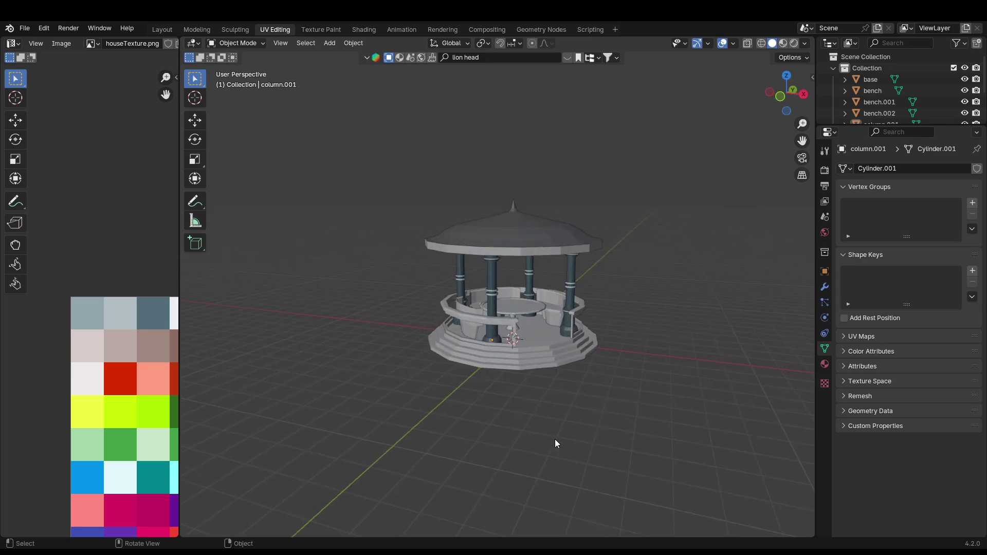
- Select the recessed face bands between the two middle rings on all columns and move their UVs onto the near-black swatch in the first row
key(KP_Decimal)
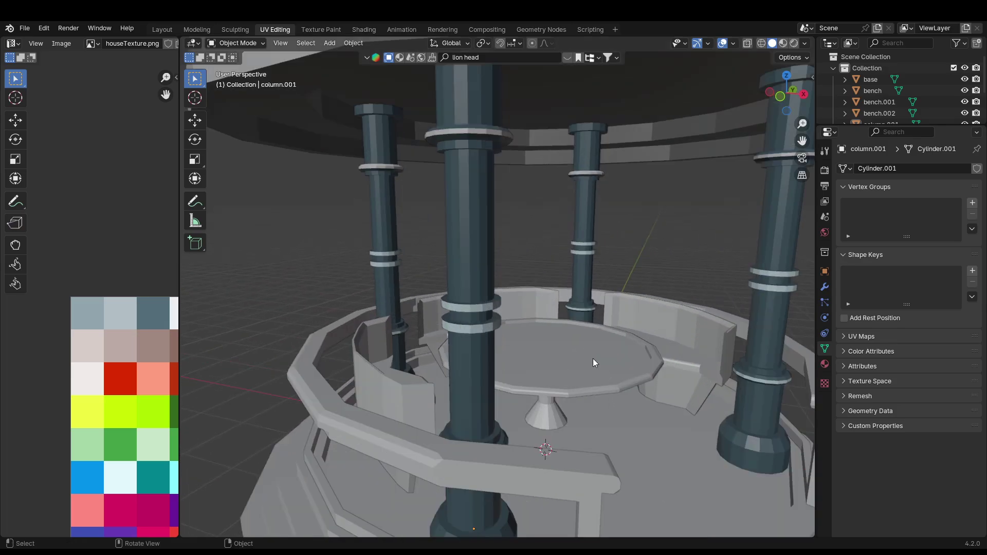
key(Tab)
key(3)
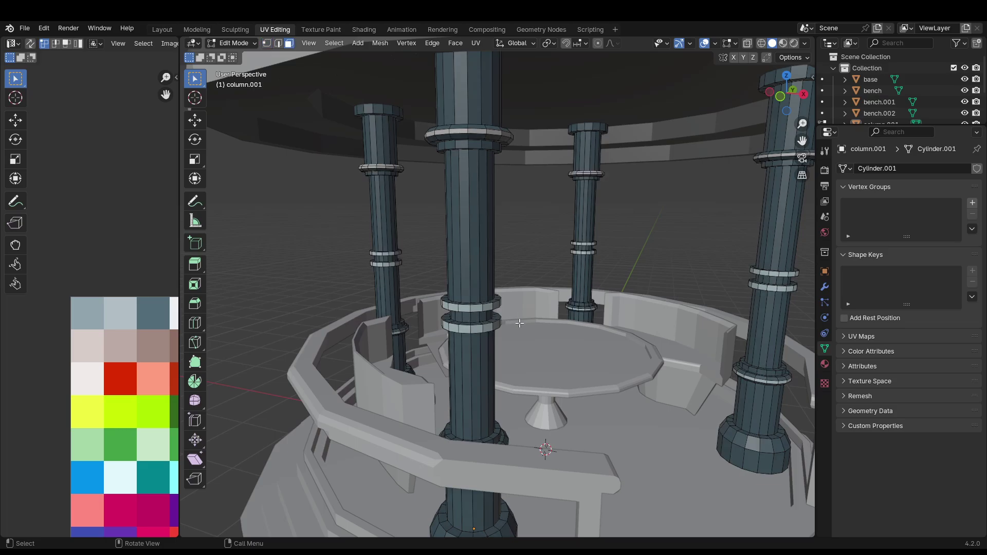
scroll(502, 322, up, 5)
alt+click(437, 365)
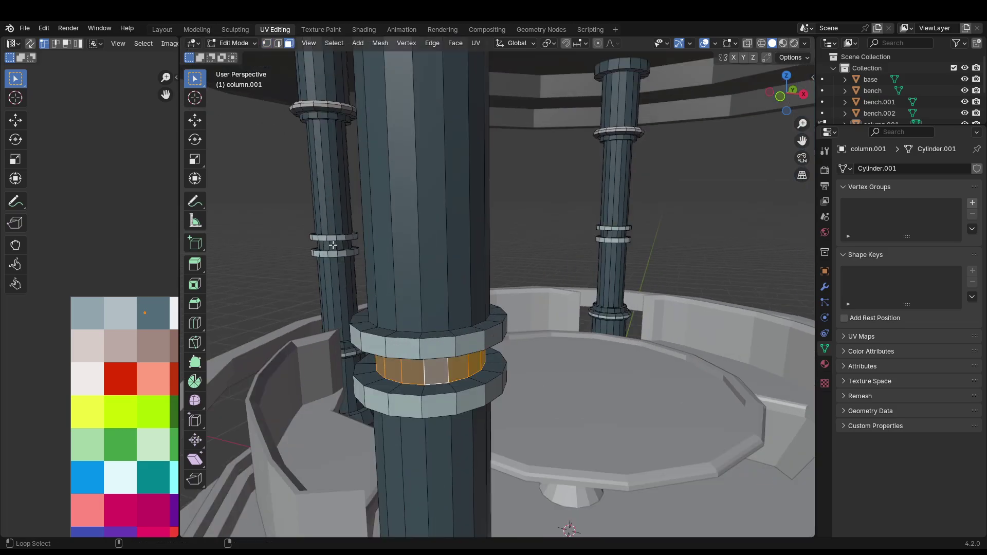
alt+shift+click(334, 246)
alt+shift+click(612, 234)
middle_drag(612, 235, 247, 353)
scroll(128, 355, down, 2)
middle_drag(120, 355, 89, 361)
key(g)
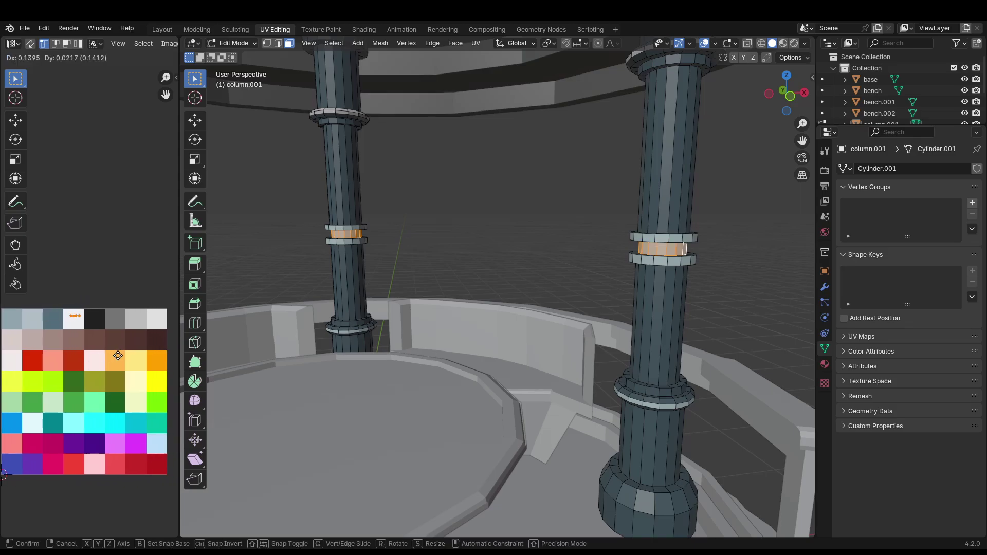
click(137, 359)
scroll(466, 333, down, 6)
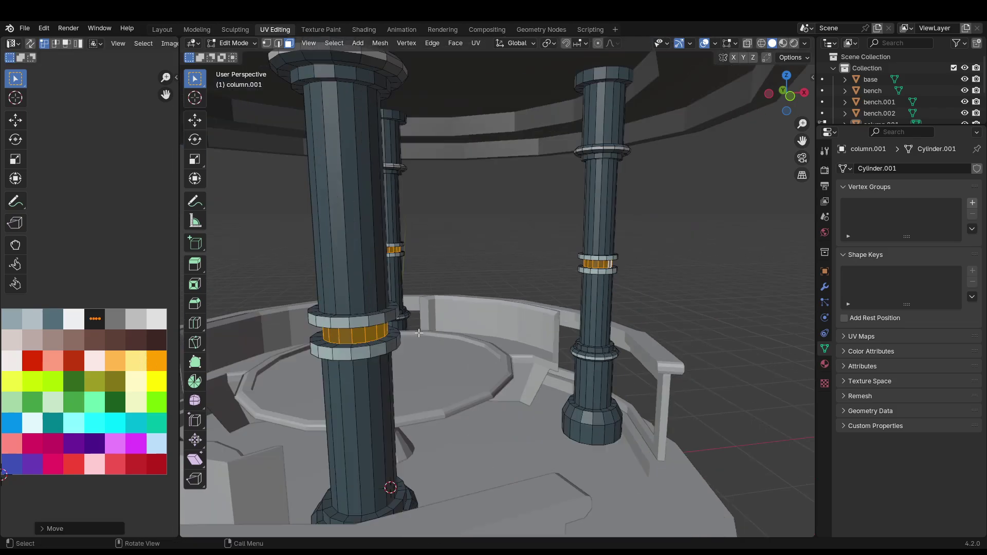
scroll(684, 338, down, 5)
middle_drag(671, 355, 700, 348)
key(Tab)
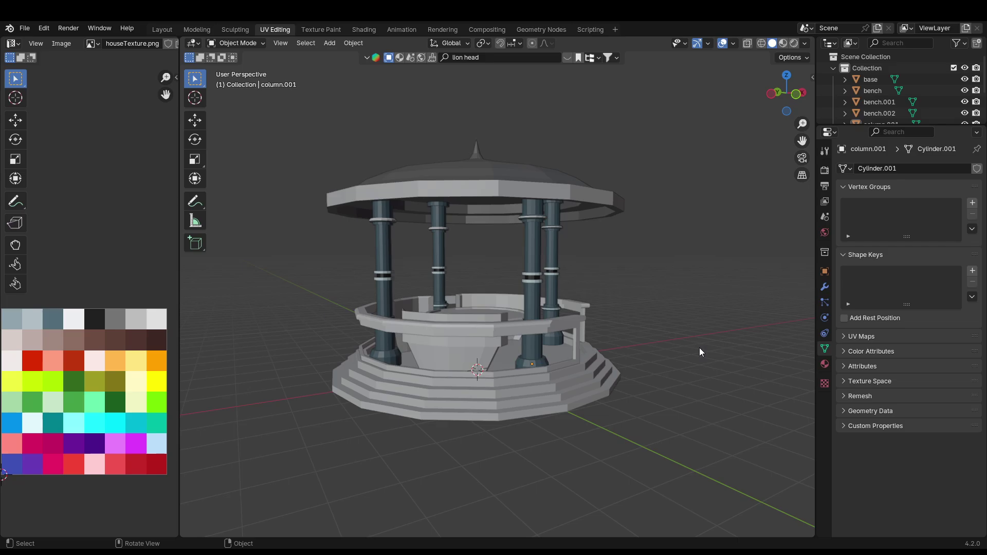
middle_drag(729, 322, 514, 127)
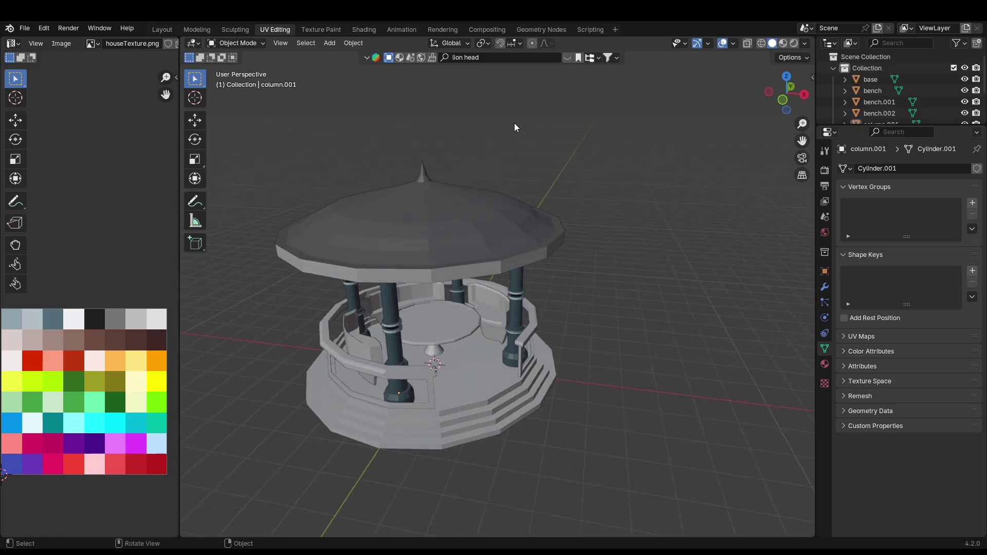
- Assign the existing Material.001 with the houseTexture.png palette to the fence in the Shading workspace
click(363, 30)
click(445, 236)
middle_drag(448, 238, 513, 254)
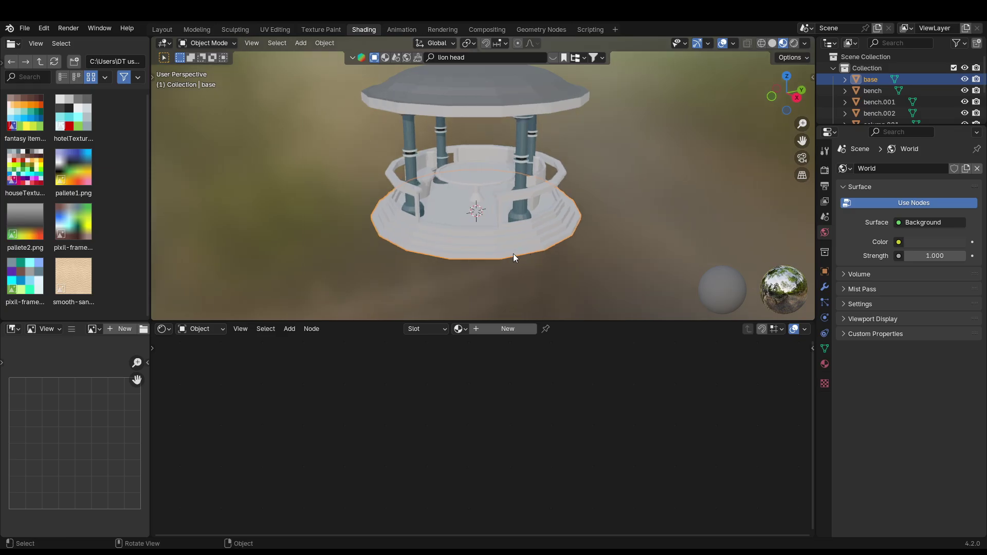
click(518, 198)
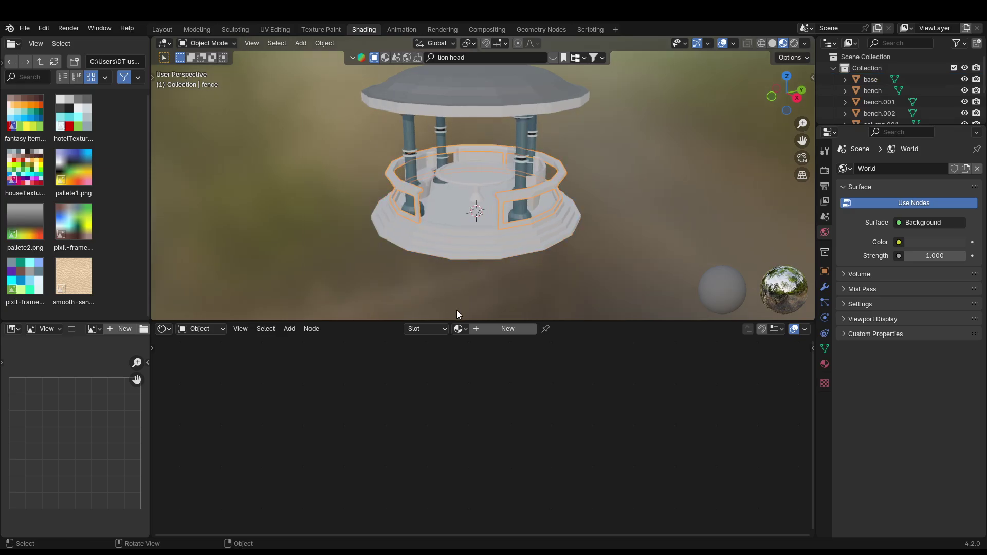
click(461, 329)
click(495, 357)
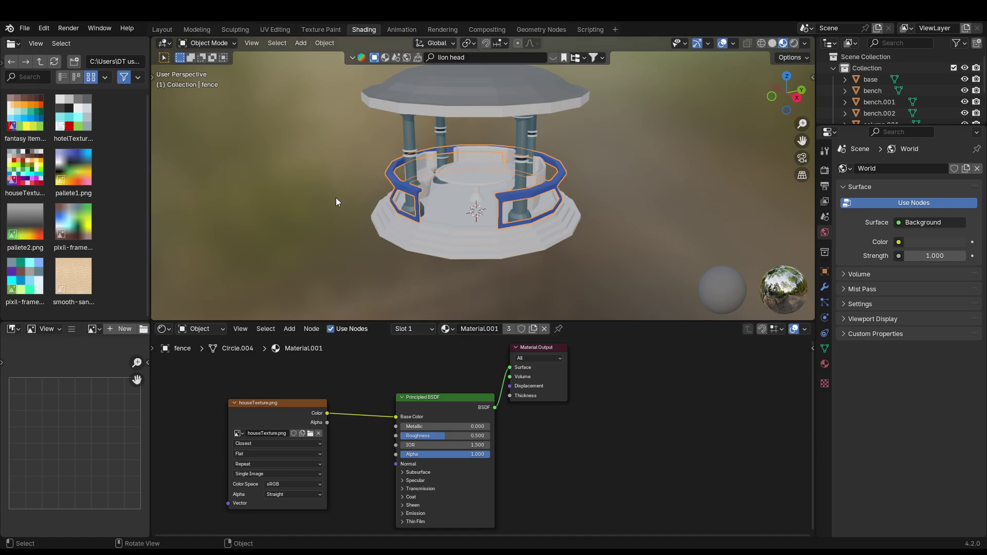
- Return to the UV Editing workspace and unwrap all of the fence's faces
click(290, 30)
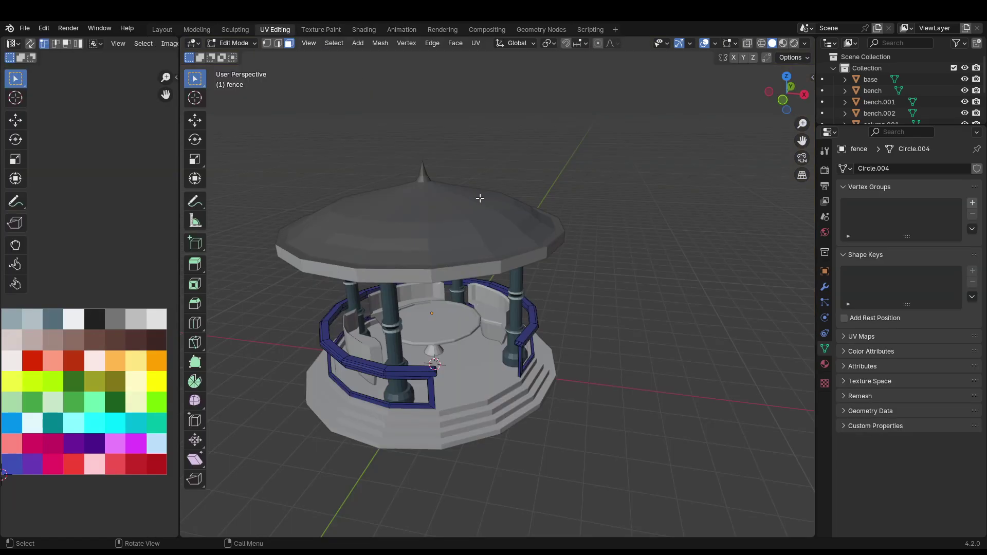
key(u)
click(458, 334)
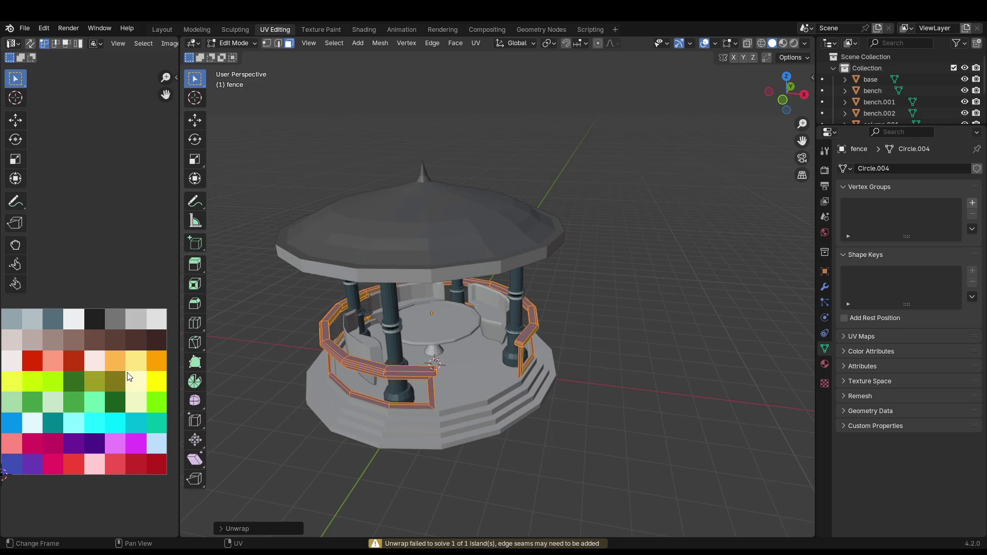
middle_drag(129, 377, 150, 348)
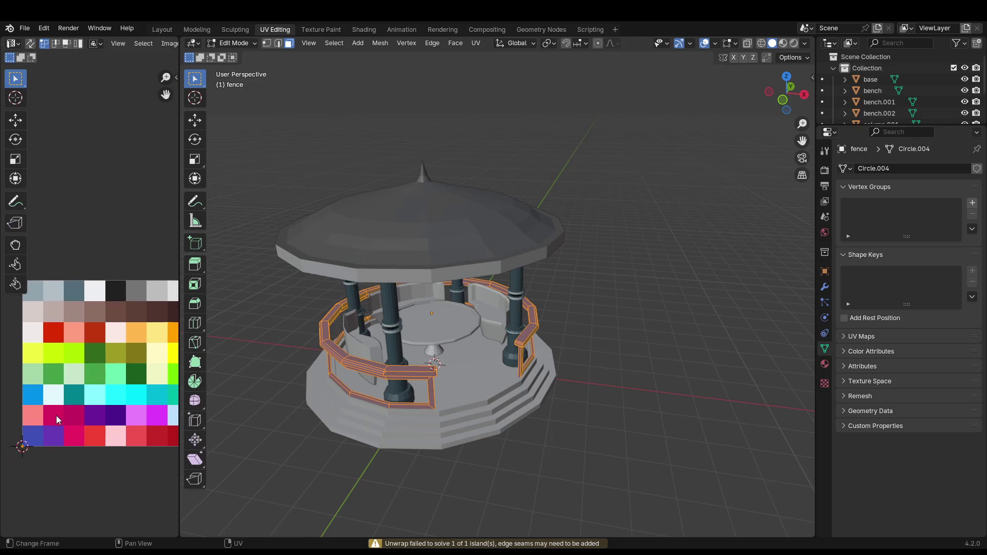
- Move all of the fence's UVs onto the dark brown seventh swatch in the second row
key(g)
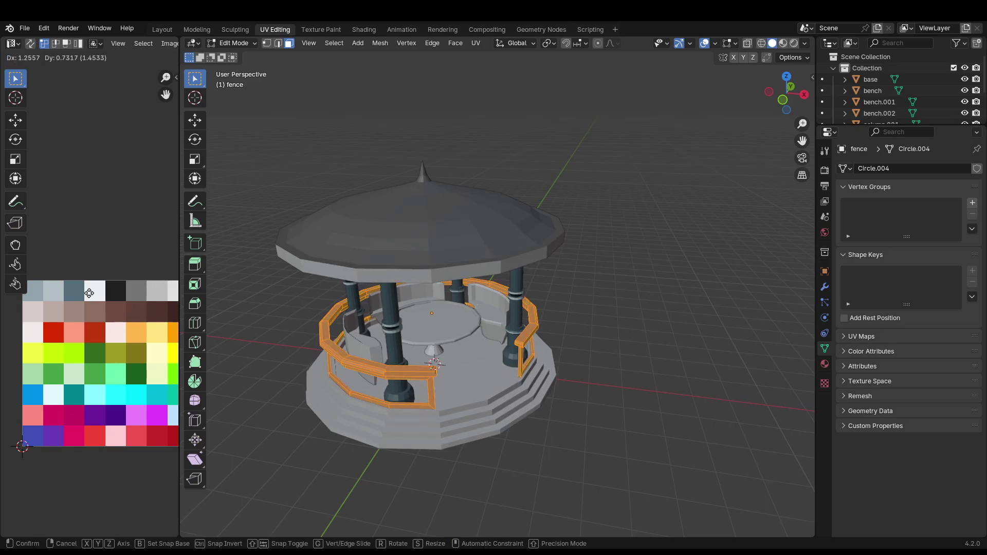
click(16, 278)
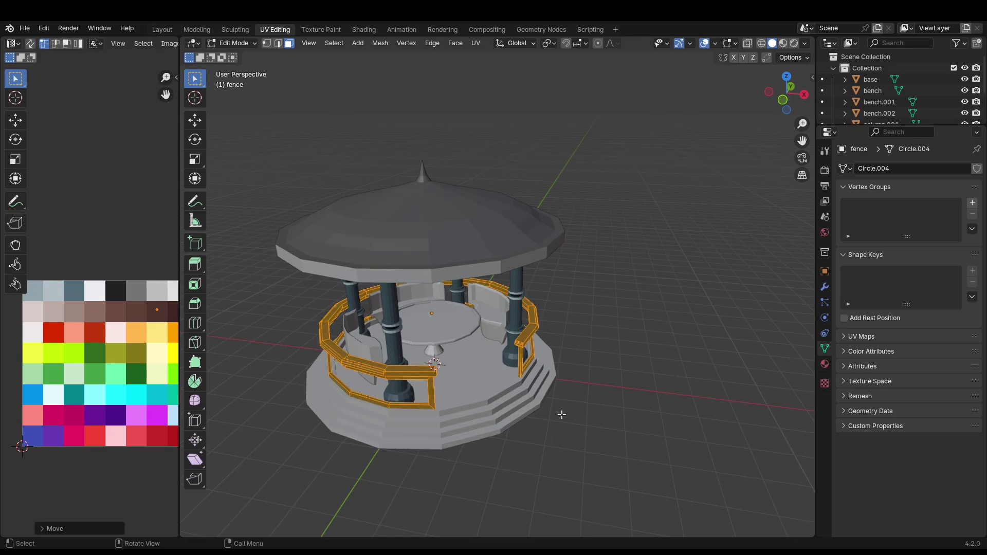
click(562, 415)
middle_drag(562, 415, 395, 374)
scroll(404, 395, up, 5)
- Select the edge loops running along the outer bevel of the fence's top rail in edge mode
key(2)
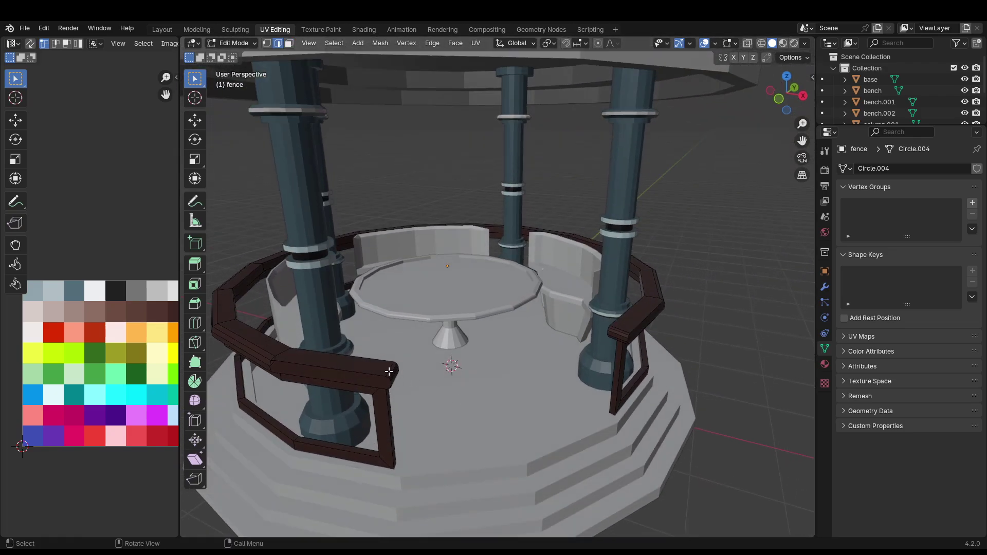
alt+click(369, 374)
middle_drag(369, 374, 301, 440)
alt+shift+click(307, 437)
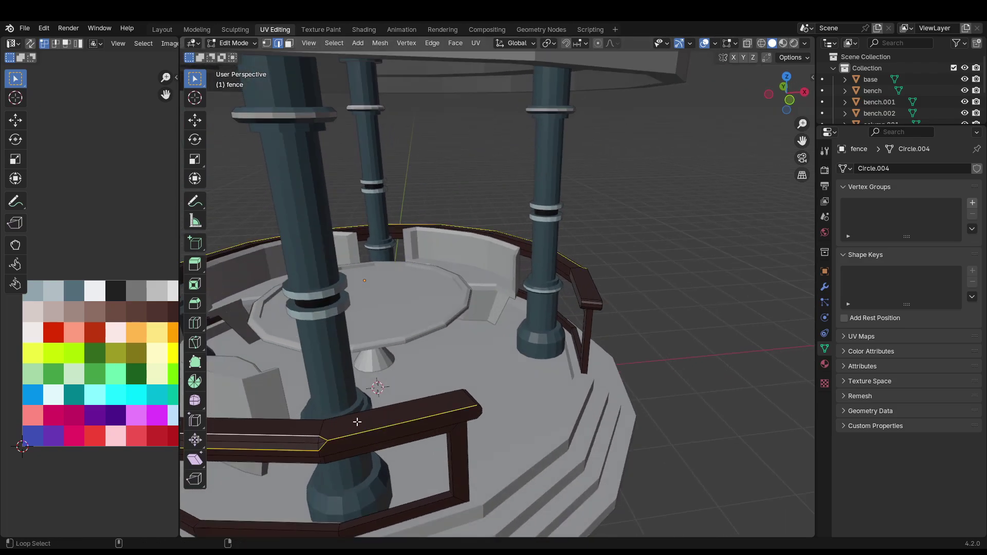
scroll(359, 419, down, 6)
middle_drag(360, 417, 705, 374)
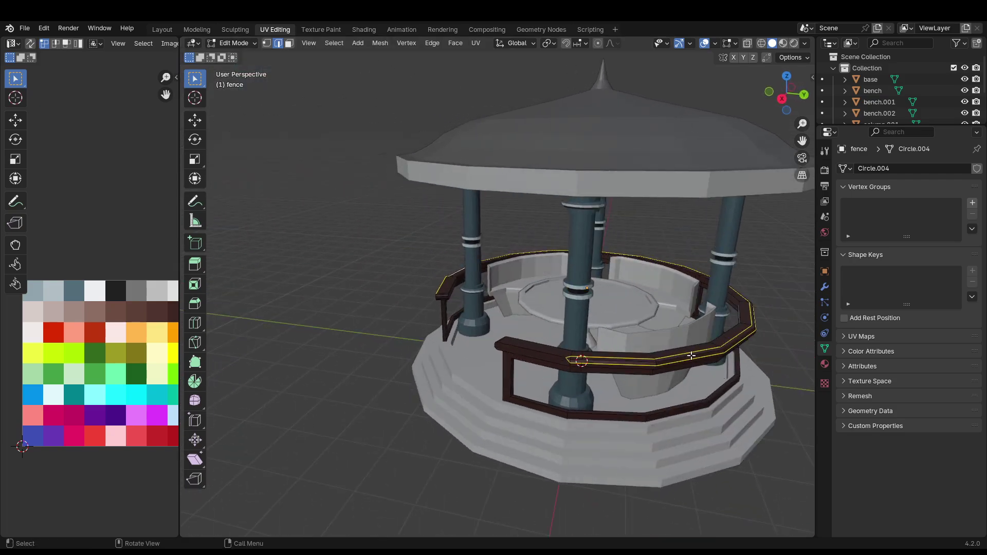
scroll(651, 371, up, 2)
scroll(495, 362, down, 3)
middle_drag(496, 362, 591, 374)
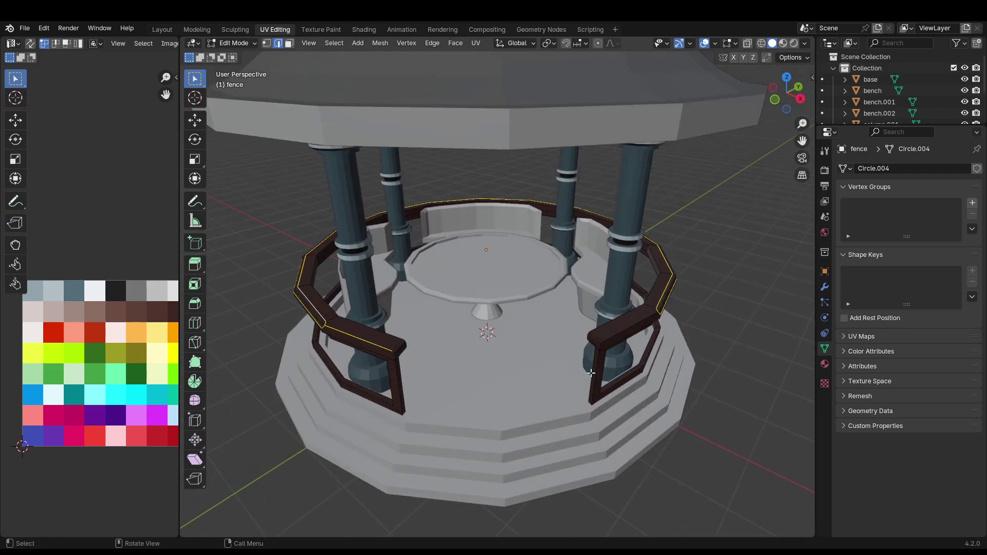
- Switch to vertex selection and add the missing bevel vertices at the top rail's first corners, starting near one entrance end
key(1)
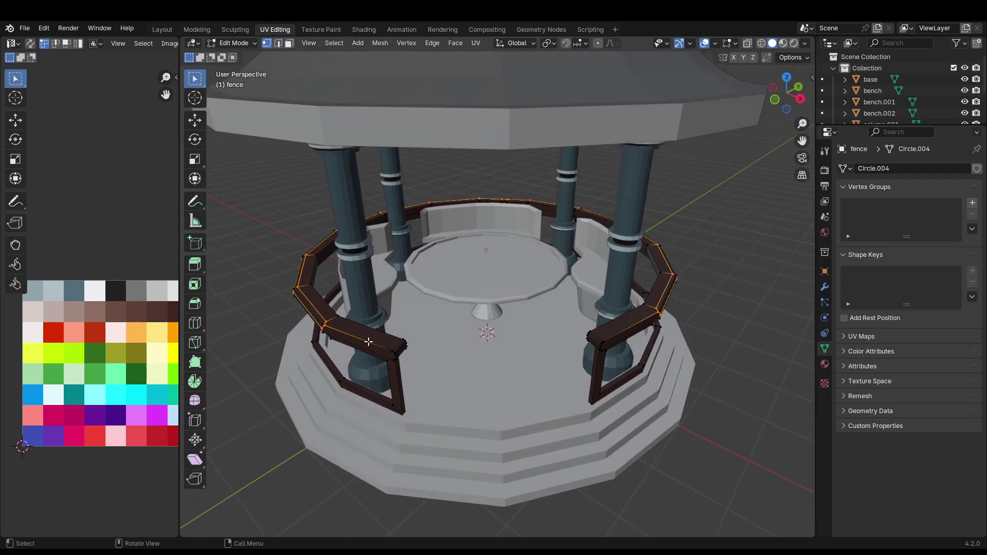
middle_drag(487, 343, 390, 332)
mouse_move(544, 343)
middle_down()
mouse_move(505, 336)
mouse_move(663, 348)
mouse_move(544, 353)
middle_up()
scroll(544, 352, up, 5)
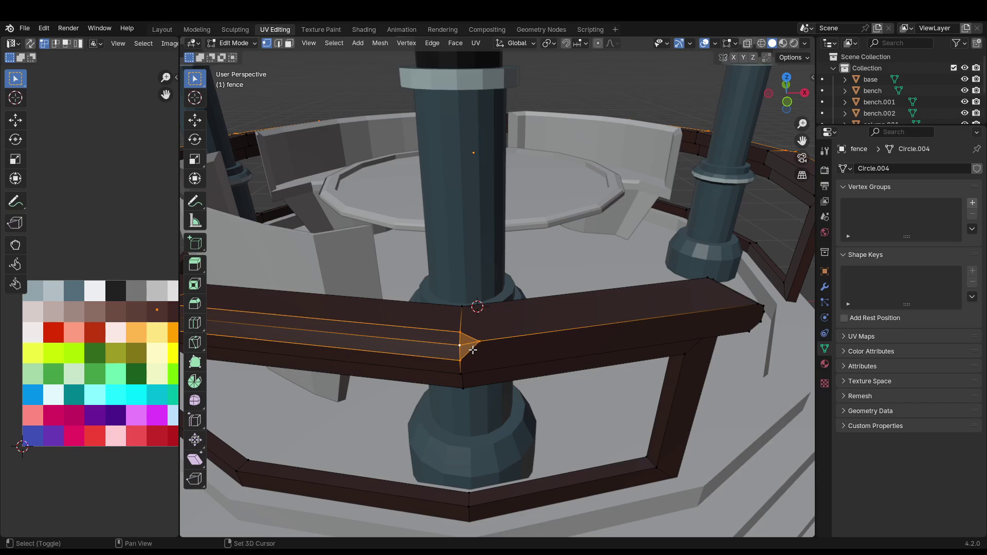
middle_drag(473, 350, 341, 326)
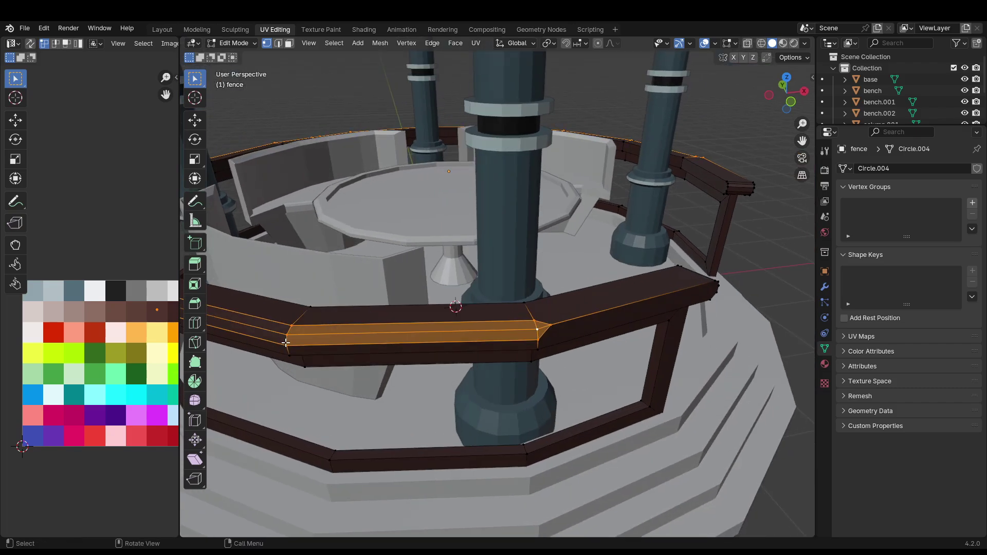
shift+click(551, 326)
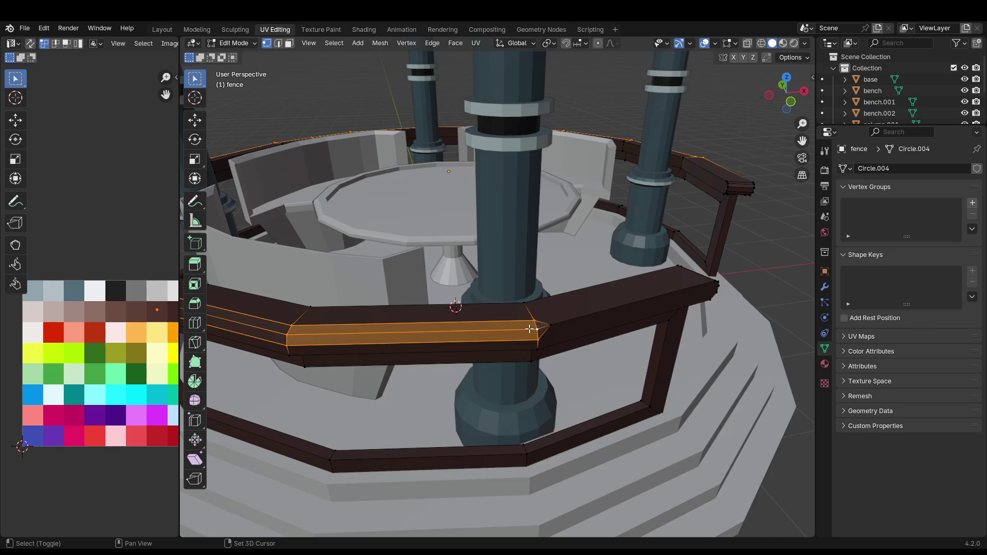
shift+middle_drag(355, 321, 522, 329)
shift+click(375, 308)
middle_drag(355, 308, 479, 346)
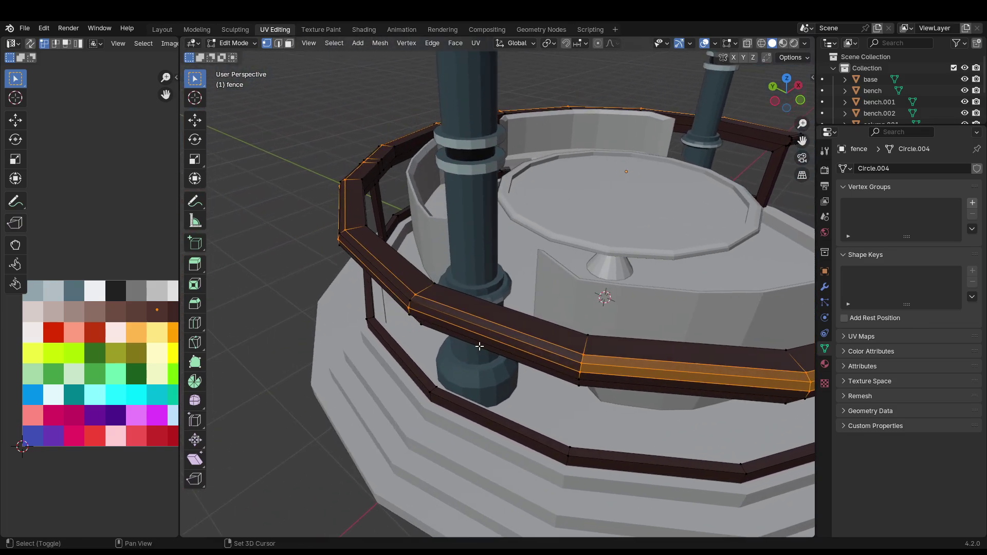
shift+click(415, 300)
middle_drag(415, 299, 433, 298)
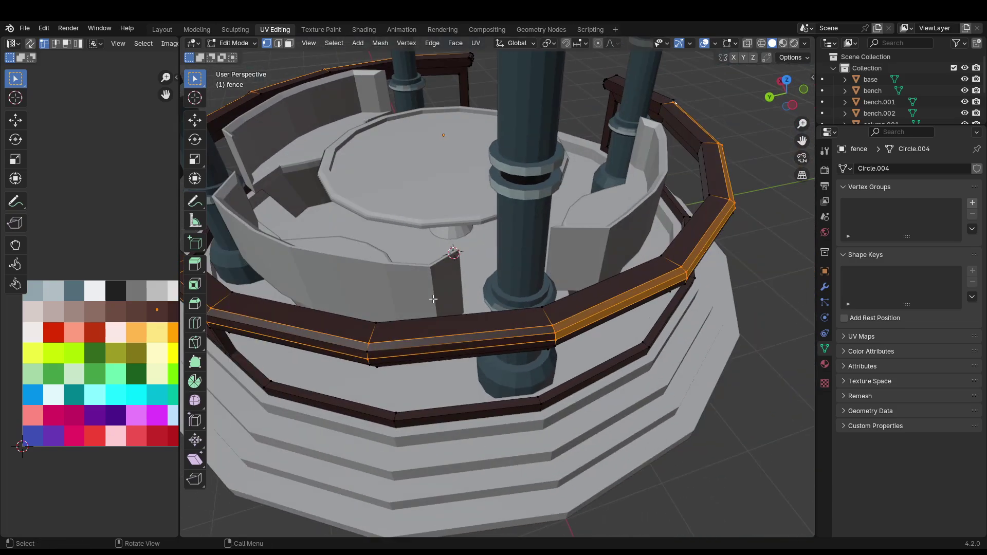
shift+click(378, 354)
middle_drag(378, 354, 486, 328)
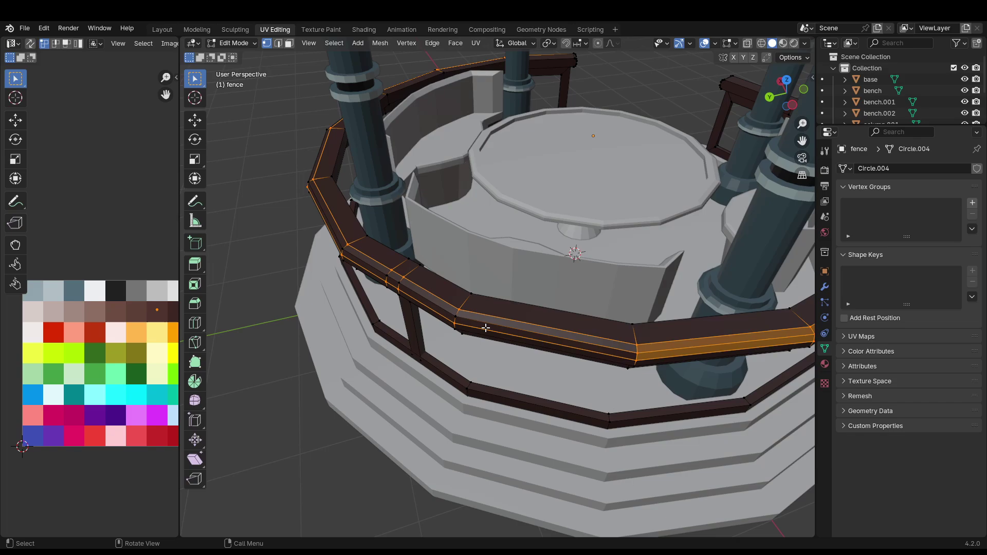
- Add the remaining corner vertices around to the opposite entrance end so the top rail's whole outer bevel strip is selected
shift+click(461, 316)
shift+click(394, 284)
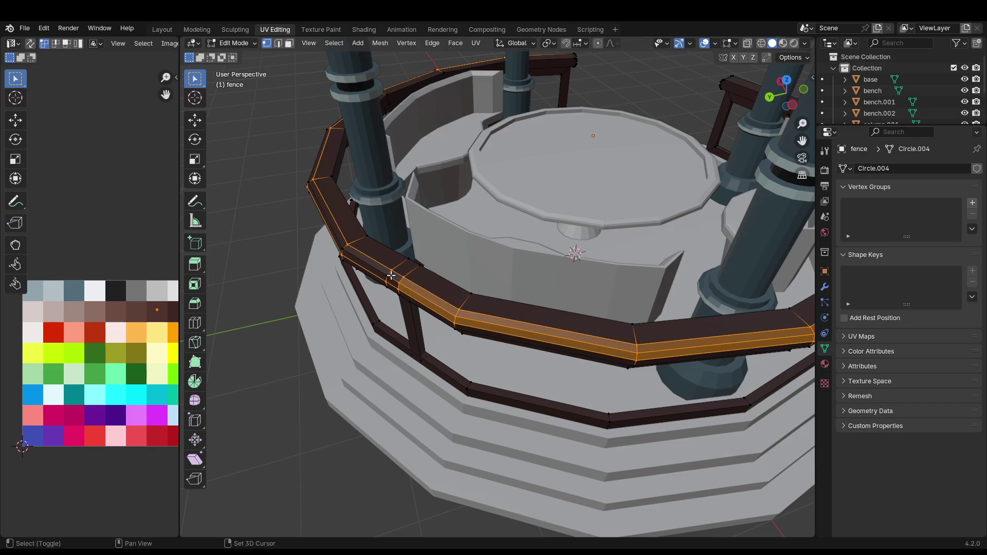
shift+click(391, 276)
middle_drag(391, 276, 385, 320)
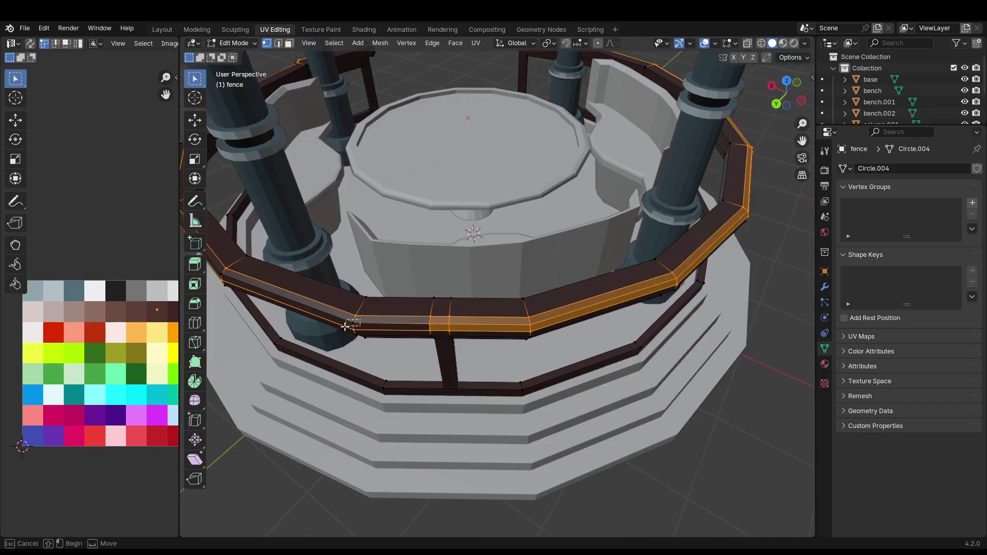
shift+drag(345, 326, 343, 327)
shift+middle_drag(344, 327, 527, 331)
shift+click(431, 290)
middle_drag(399, 270, 394, 326)
shift+click(335, 329)
middle_drag(335, 329, 568, 287)
shift+click(513, 316)
middle_drag(451, 297, 477, 298)
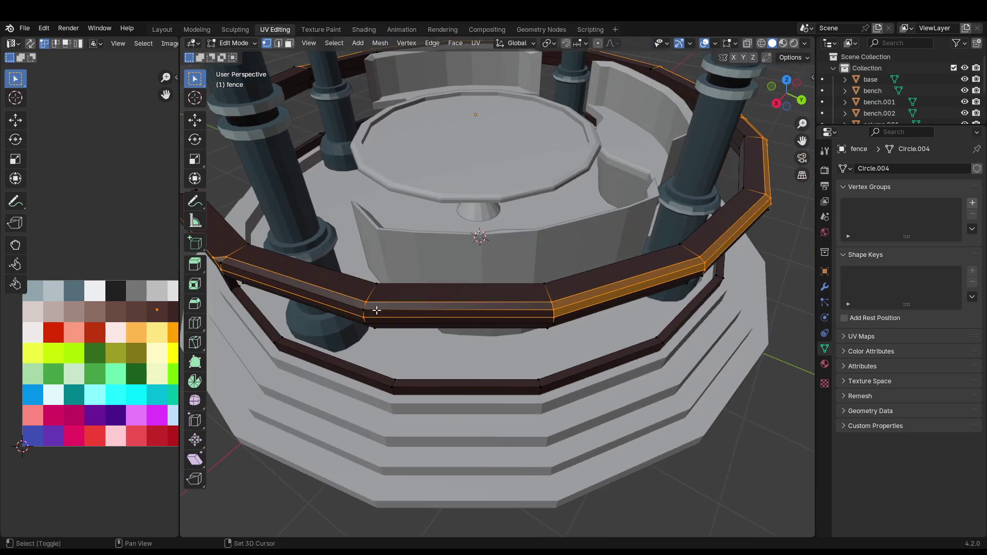
shift+click(360, 310)
middle_drag(308, 316, 317, 350)
shift+click(318, 350)
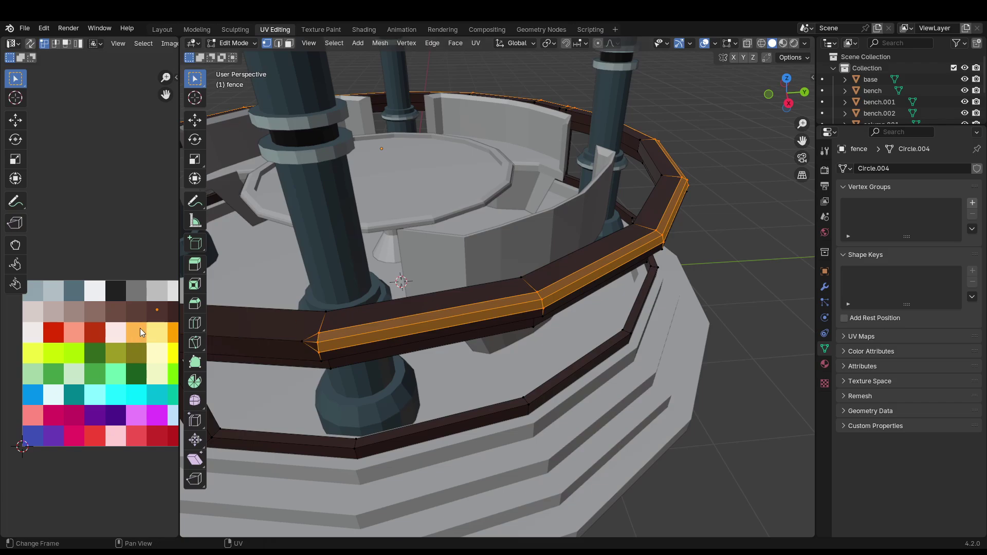
- Move the bevel strip's UVs onto a lighter brown swatch in the second row and return to Object Mode
key(g)
click(46, 332)
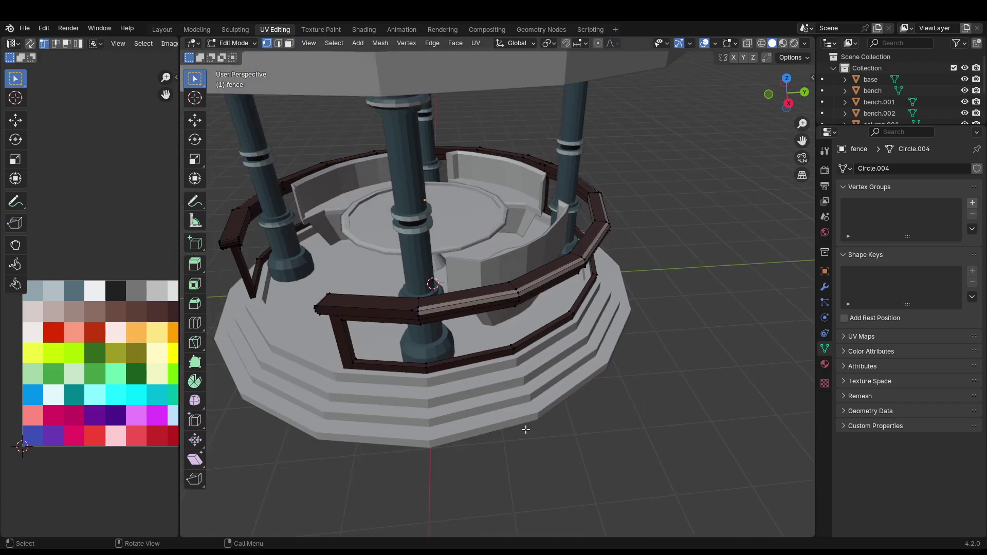
middle_drag(525, 429, 537, 426)
key(Tab)
scroll(412, 409, down, 3)
click(326, 422)
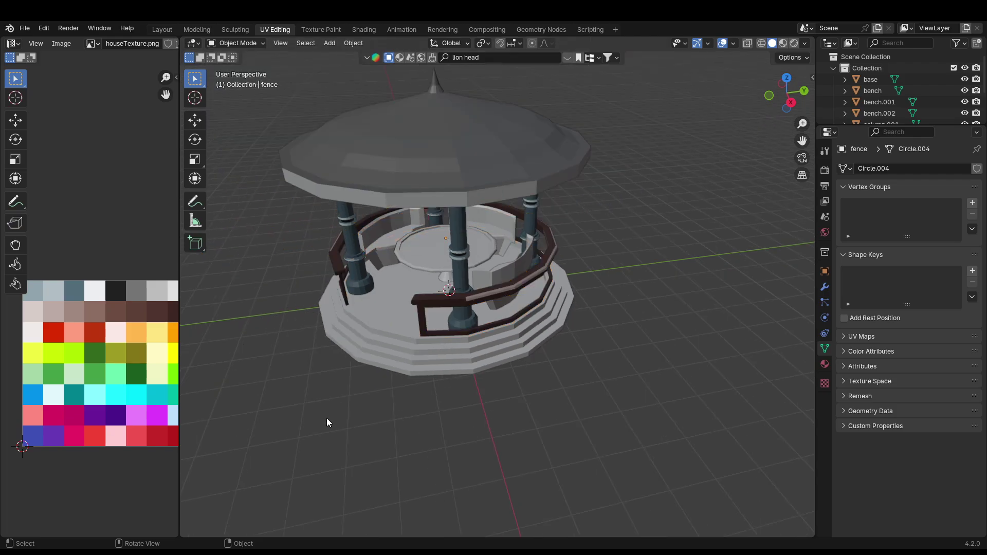
- Assign the existing Material.001 with the houseTexture.png palette to the table in the Shading workspace
middle_drag(327, 423, 406, 400)
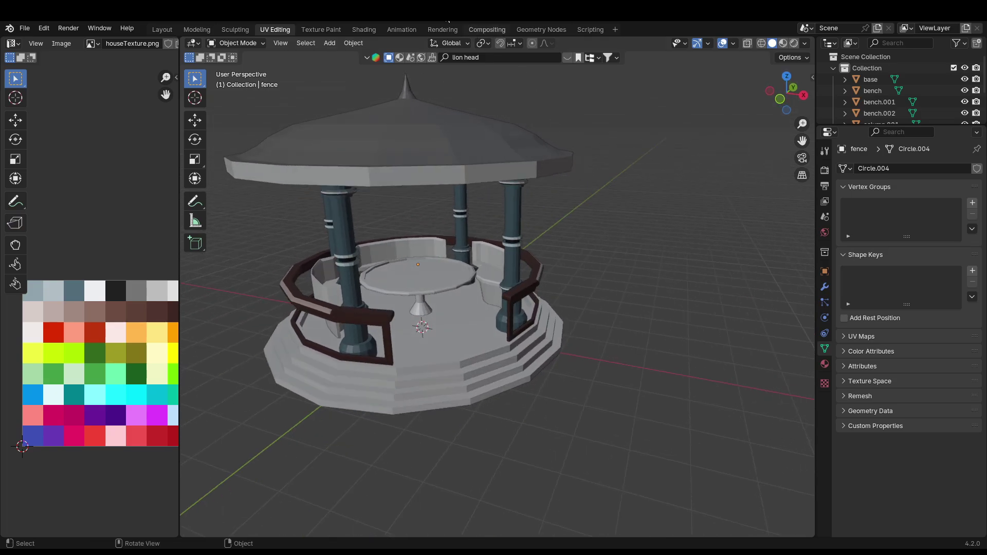
click(370, 28)
click(471, 177)
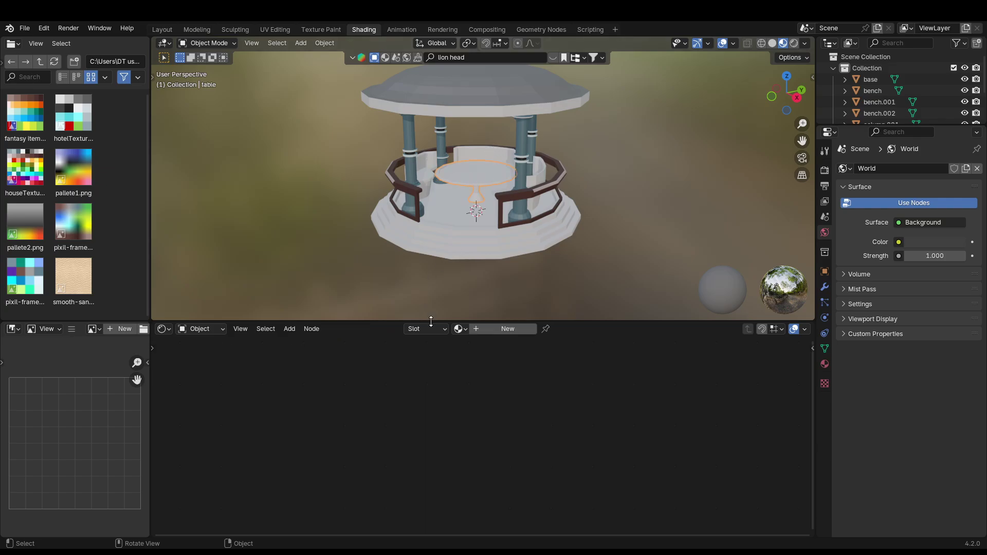
click(458, 329)
click(484, 355)
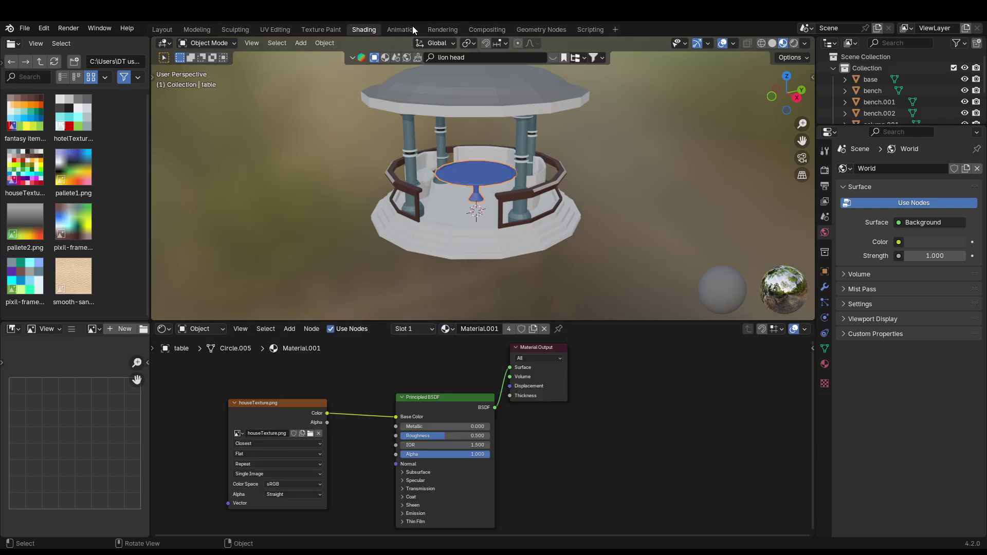
- Return to the UV Editing workspace and unwrap all of the table's faces
click(289, 29)
scroll(425, 283, up, 2)
key(a)
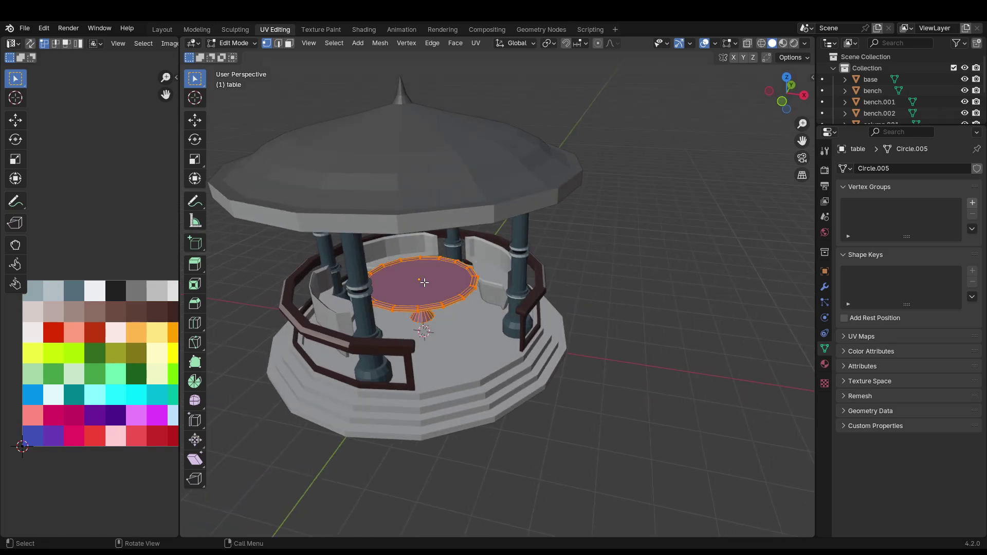
key(u)
click(424, 283)
- Move the table's UVs onto the light blue-grey second swatch in the first row and leave Edit Mode
key(g)
click(129, 225)
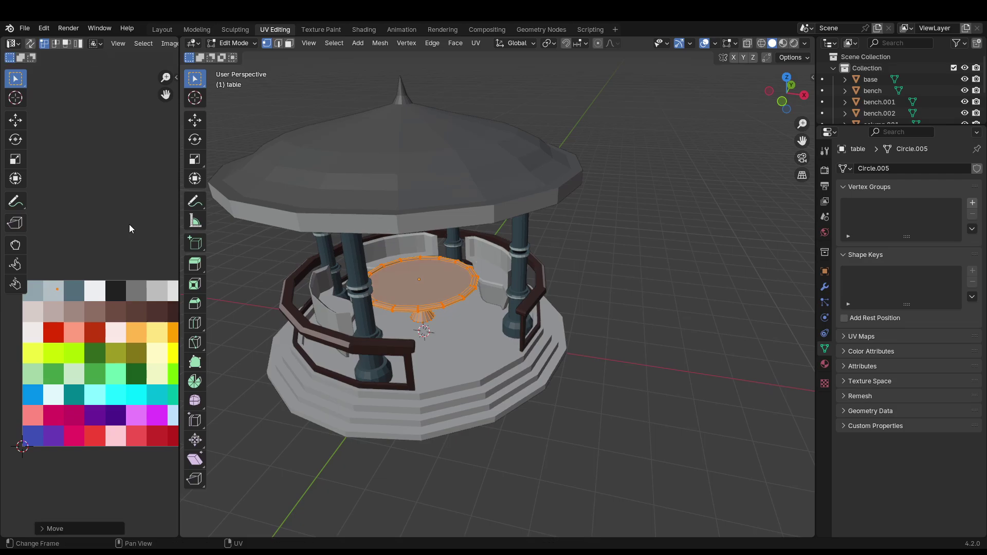
key(Tab)
middle_drag(634, 410, 532, 434)
- Select the tabletop's inner face and move its UVs onto the slate blue third swatch in the first row
key(Tab)
key(3)
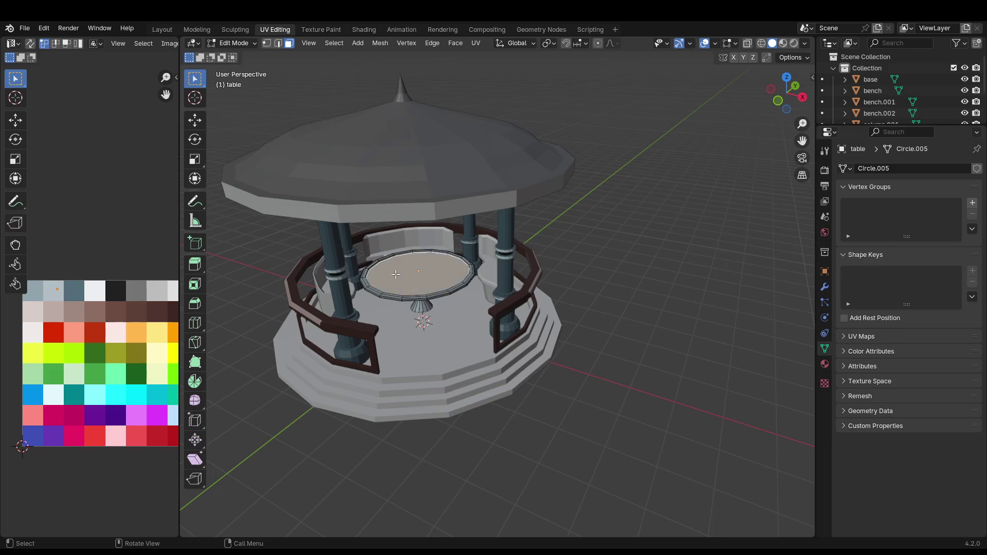
scroll(417, 294, up, 5)
key(g)
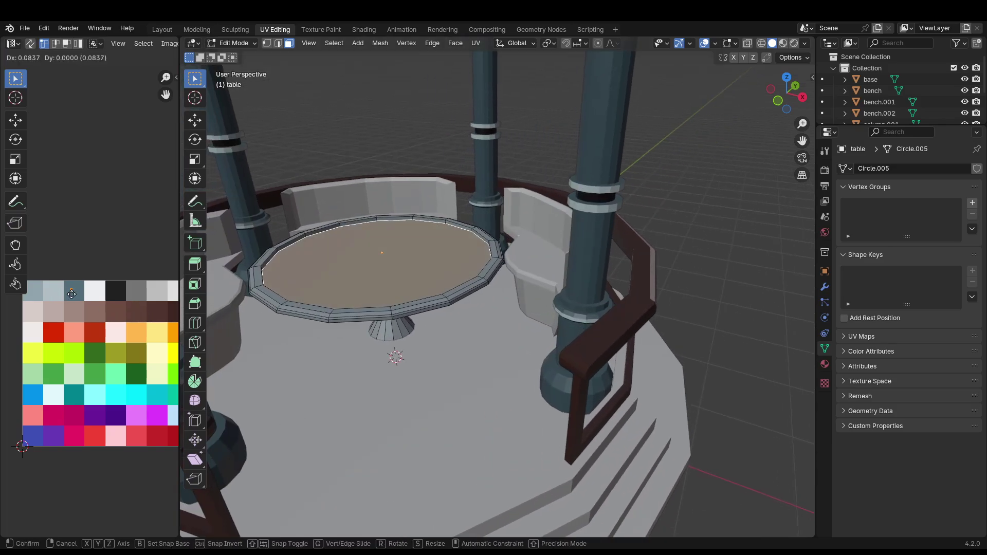
click(83, 305)
scroll(383, 332, down, 4)
key(Tab)
scroll(644, 430, down, 2)
middle_drag(645, 430, 584, 407)
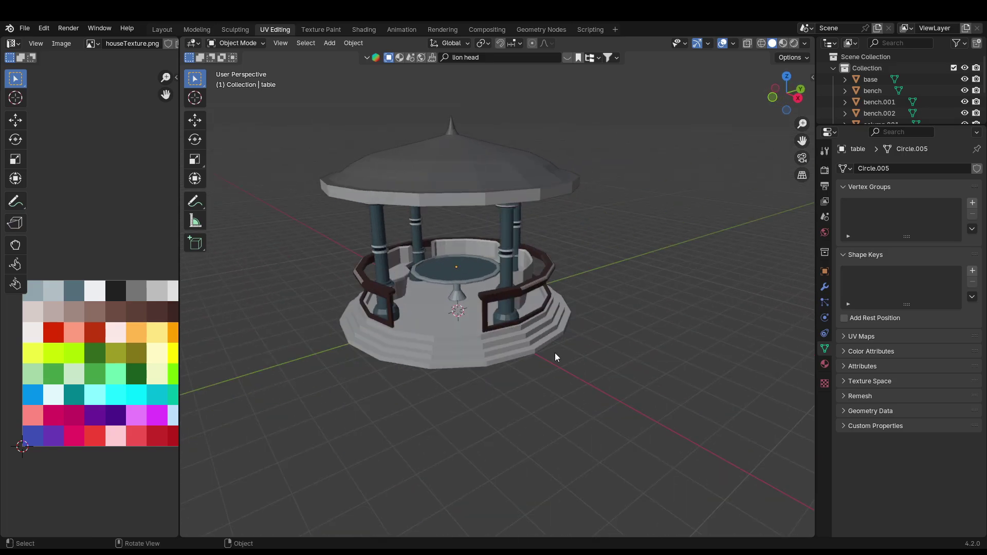
- Move the tabletop face's UVs onto the pale cyan second swatch in the sixth row and leave Edit Mode
scroll(443, 255, up, 4)
key(Tab)
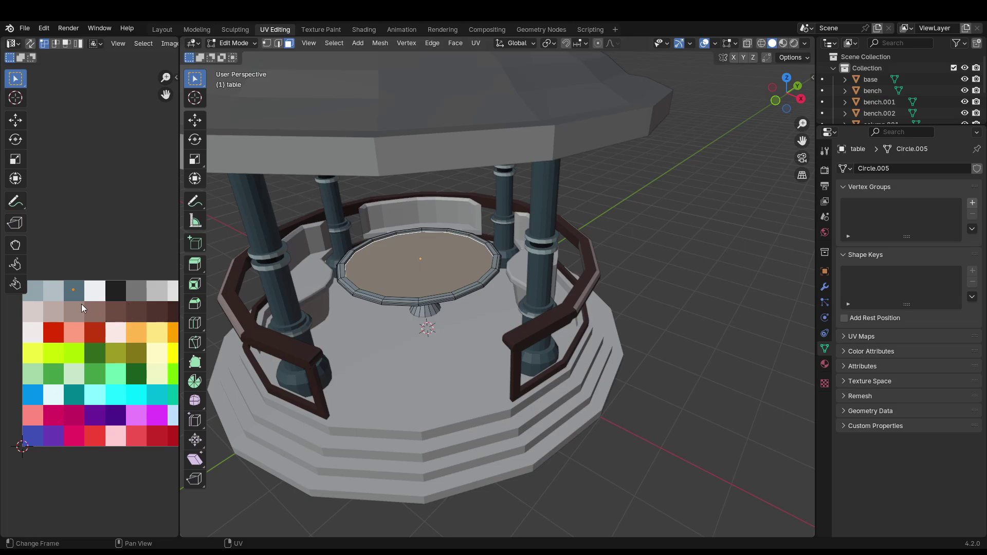
key(g)
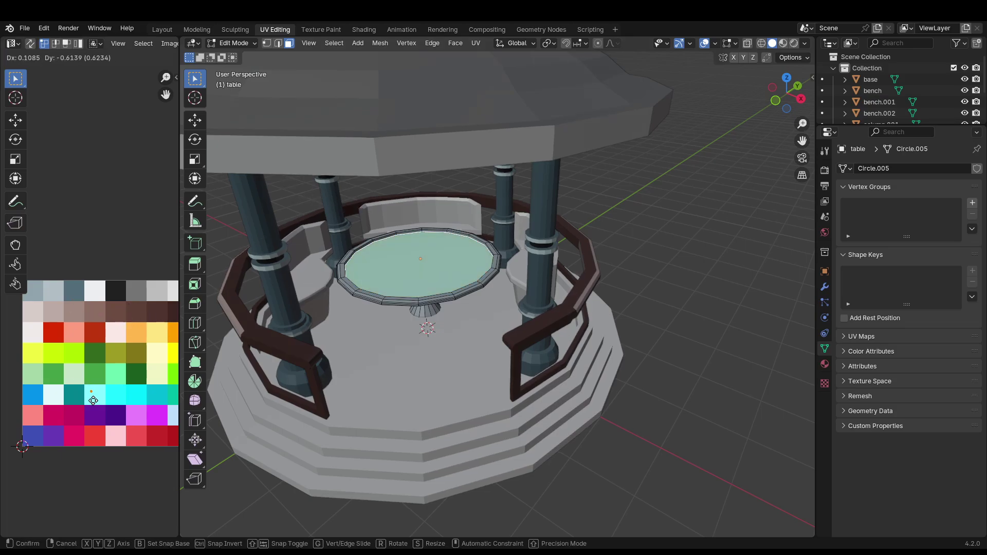
click(58, 406)
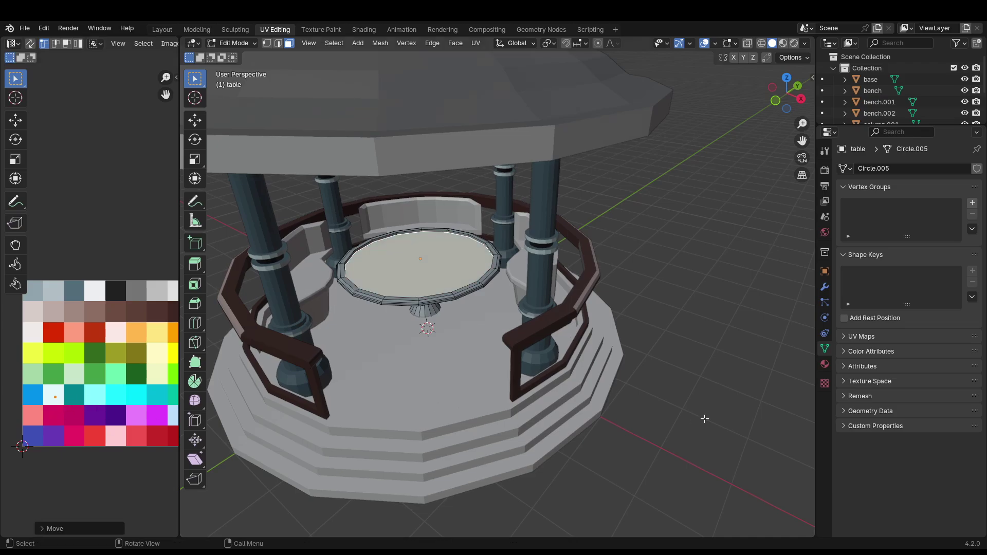
key(Tab)
middle_drag(662, 445, 596, 432)
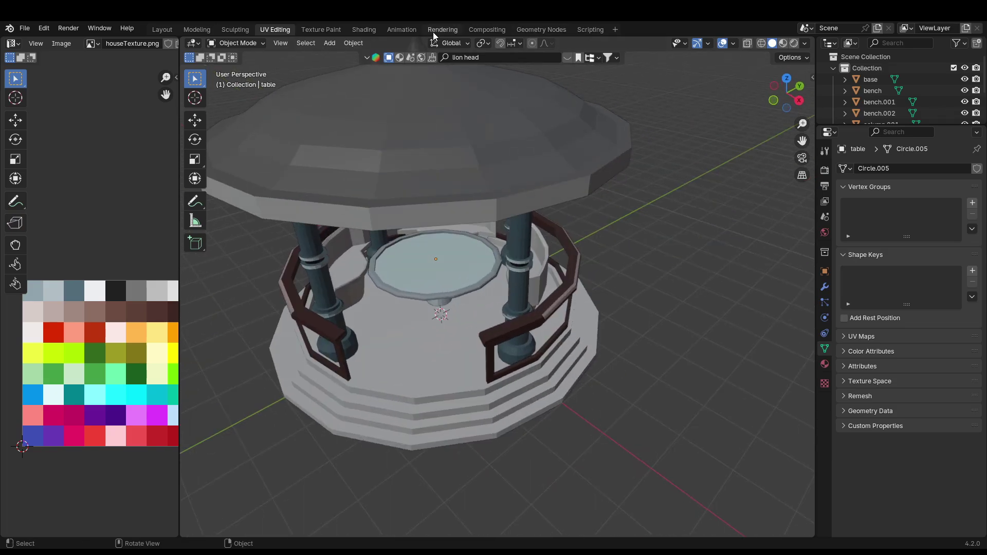
- Assign the existing Material.001 to the stepped base in the Shading workspace
click(353, 32)
click(483, 235)
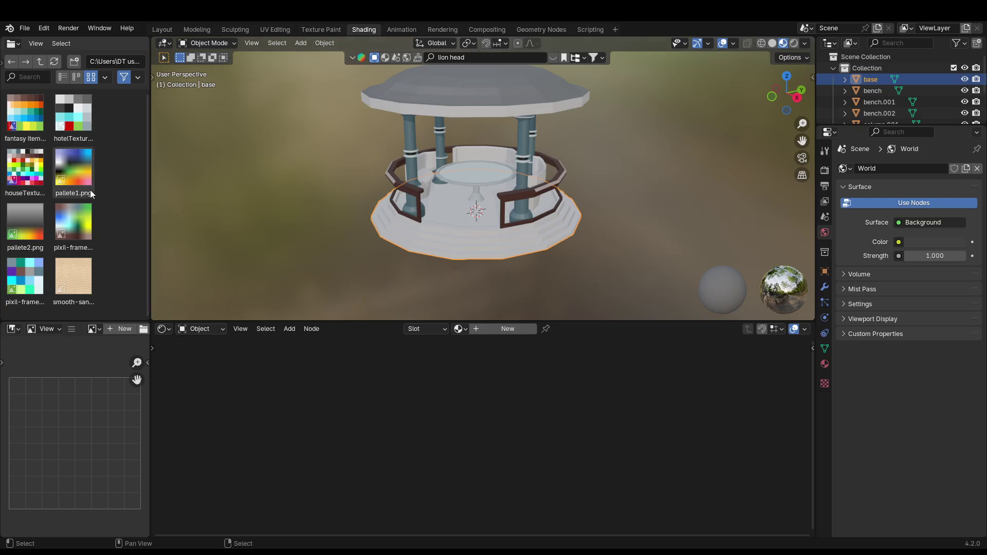
click(456, 332)
click(493, 356)
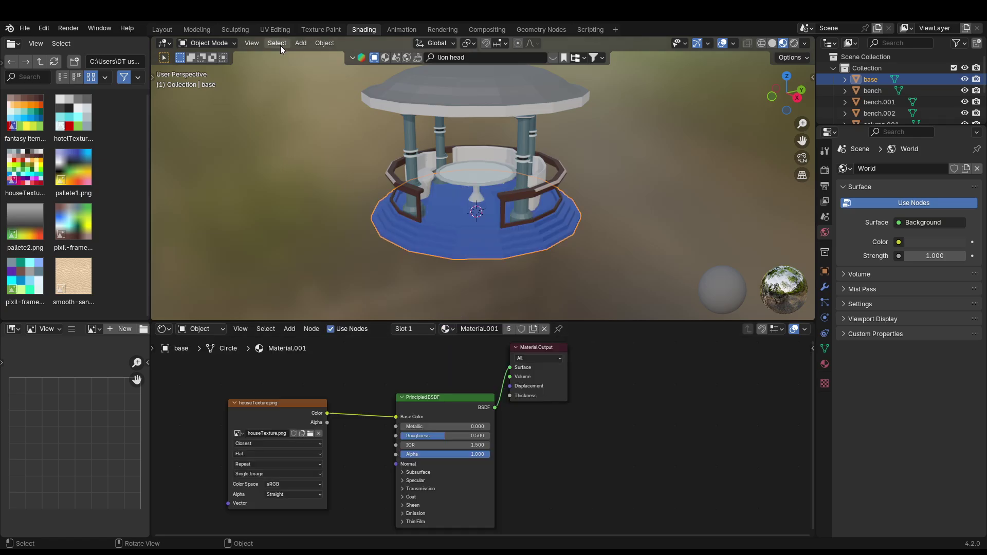
- Return to the UV Editing workspace and unwrap all of the stepped base's faces
click(278, 31)
middle_drag(541, 330, 544, 282)
key(a)
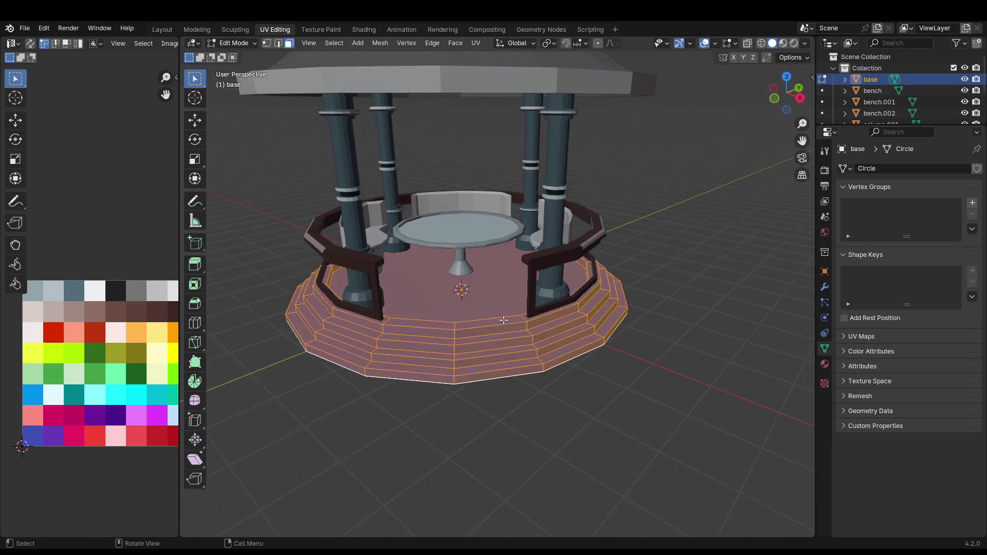
key(u)
click(499, 312)
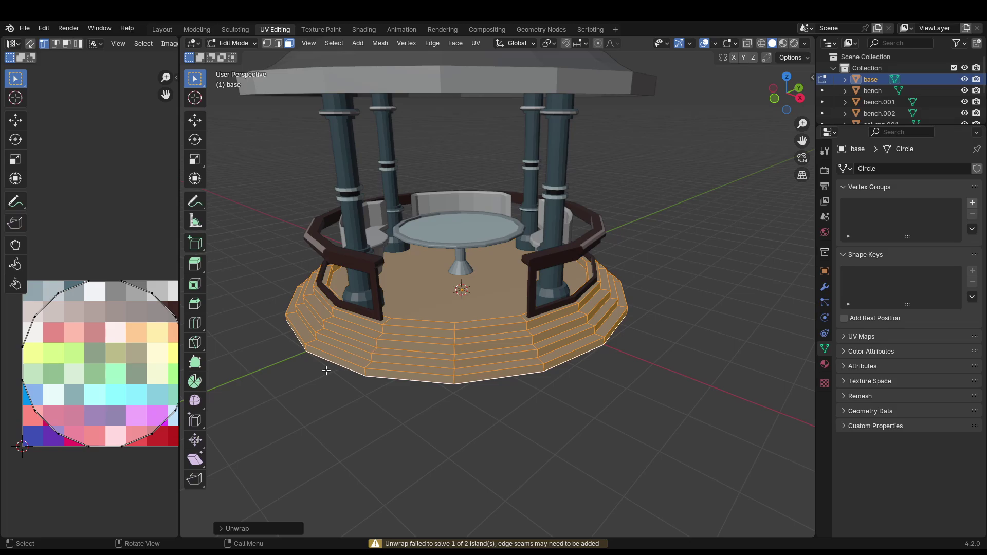
- Scale the stepped base's UVs down to a small island and place it on the grey sixth swatch in the first row
shift+middle_drag(340, 369, 333, 365)
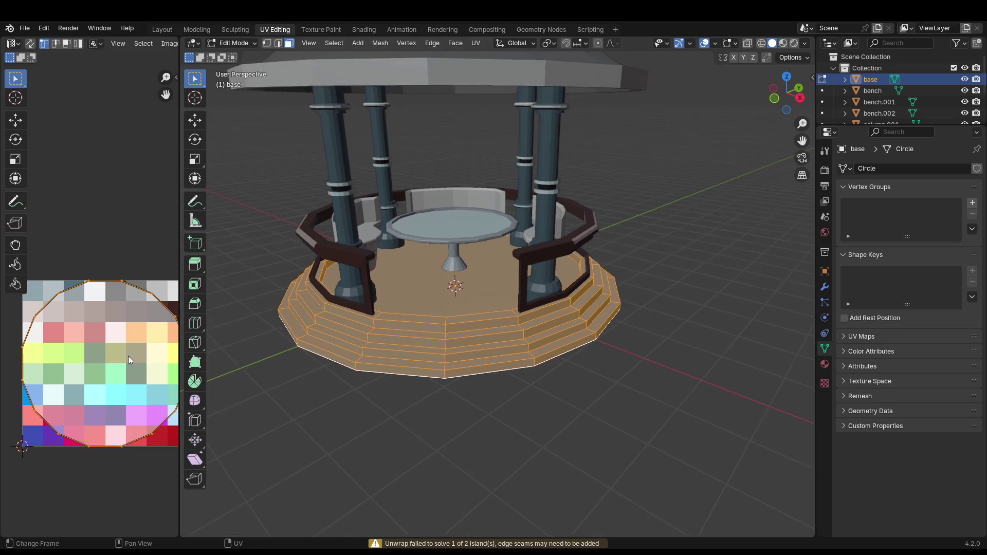
key(s)
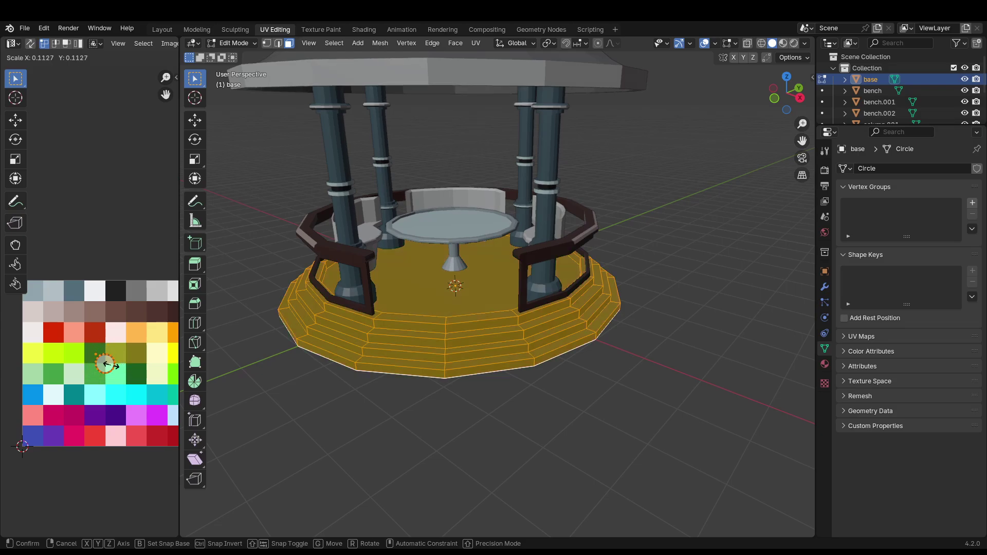
click(105, 364)
key(g)
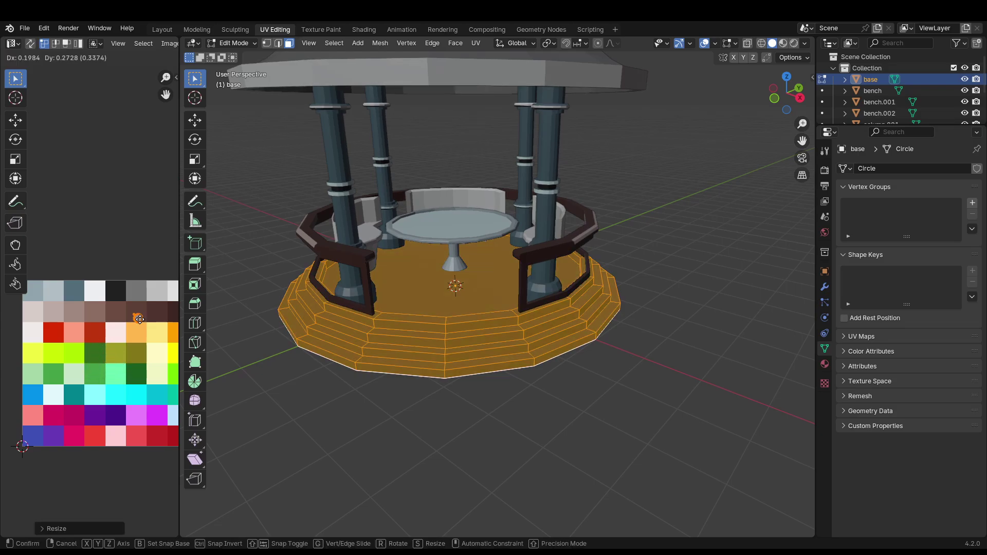
click(136, 291)
click(385, 437)
- Select the base's floor face and move its UVs onto the black fifth swatch in the first row
middle_drag(381, 442, 386, 407)
click(403, 317)
key(g)
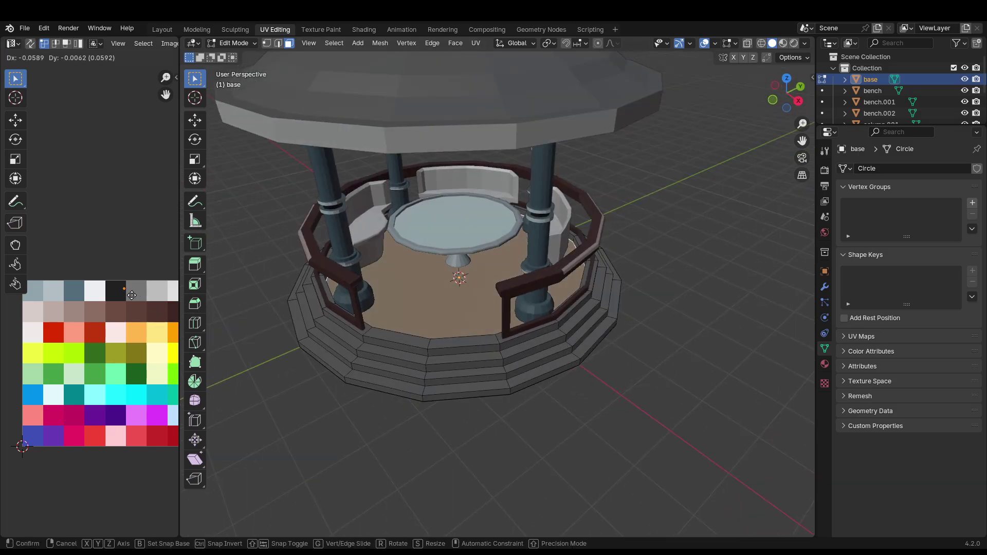
click(130, 295)
click(432, 450)
- Try to select all the step risers together through their edge loops
middle_drag(443, 457, 496, 403)
key(2)
alt+click(451, 335)
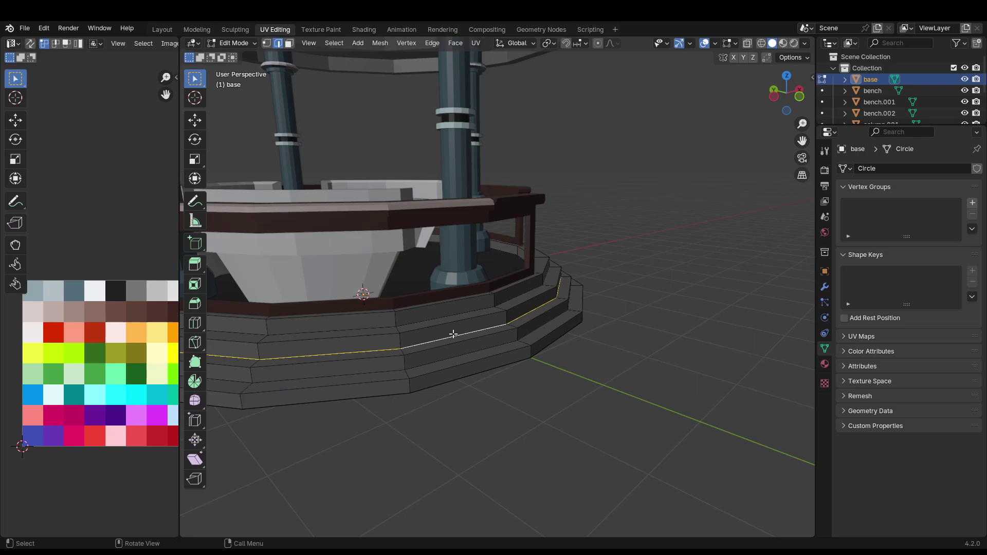
alt+shift+click(451, 322)
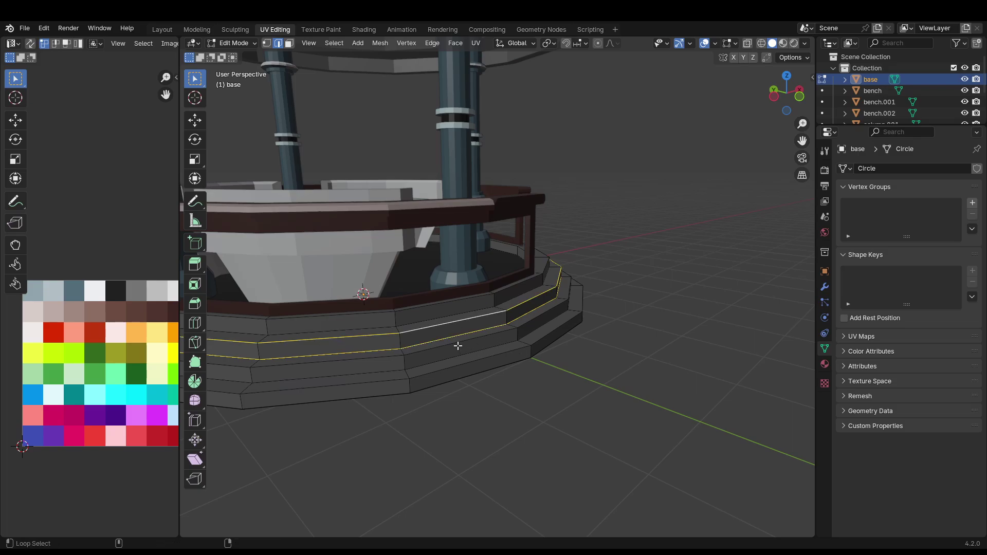
alt+shift+click(460, 346)
alt+shift+click(467, 357)
alt+shift+click(469, 364)
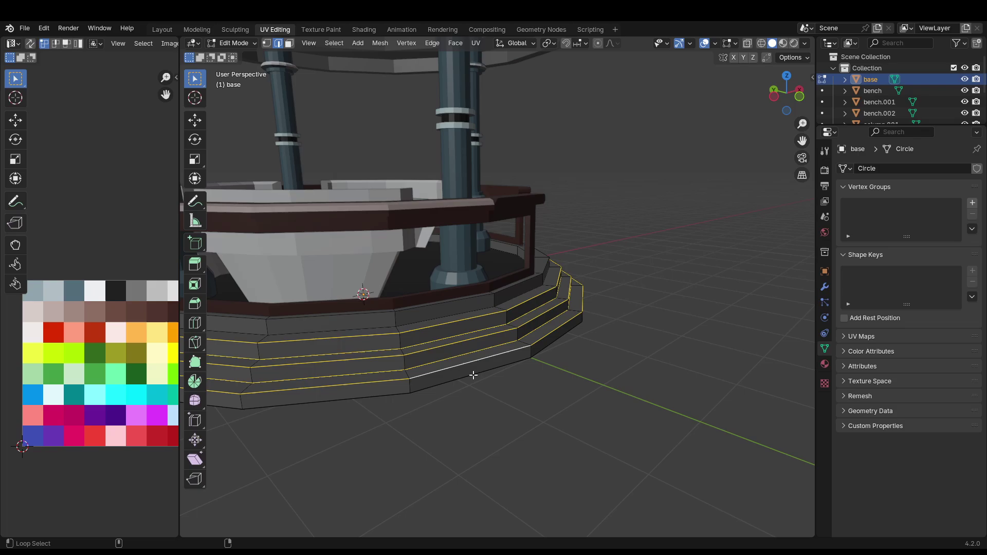
alt+shift+click(473, 376)
middle_drag(442, 305, 430, 341)
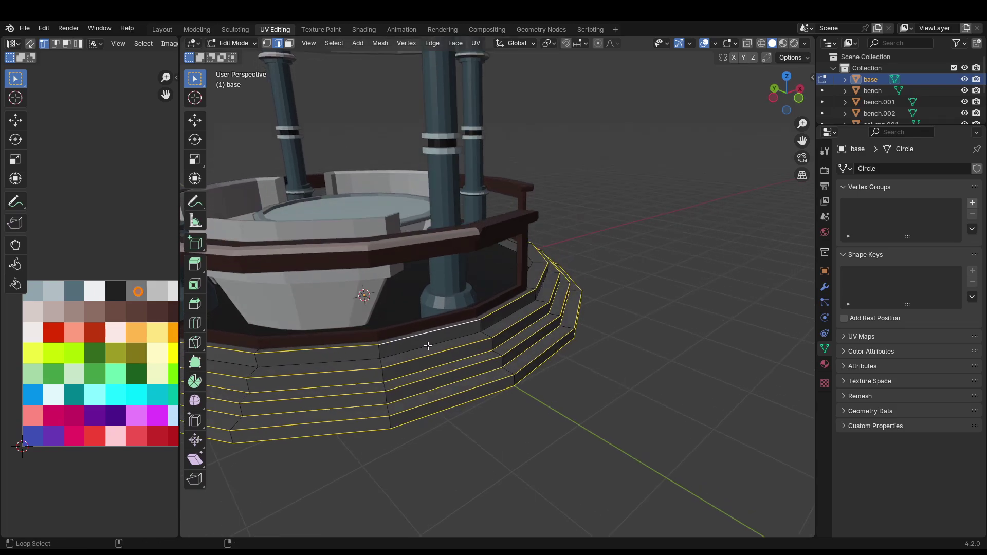
alt+shift+click(426, 347)
key(1)
middle_drag(595, 383, 486, 408)
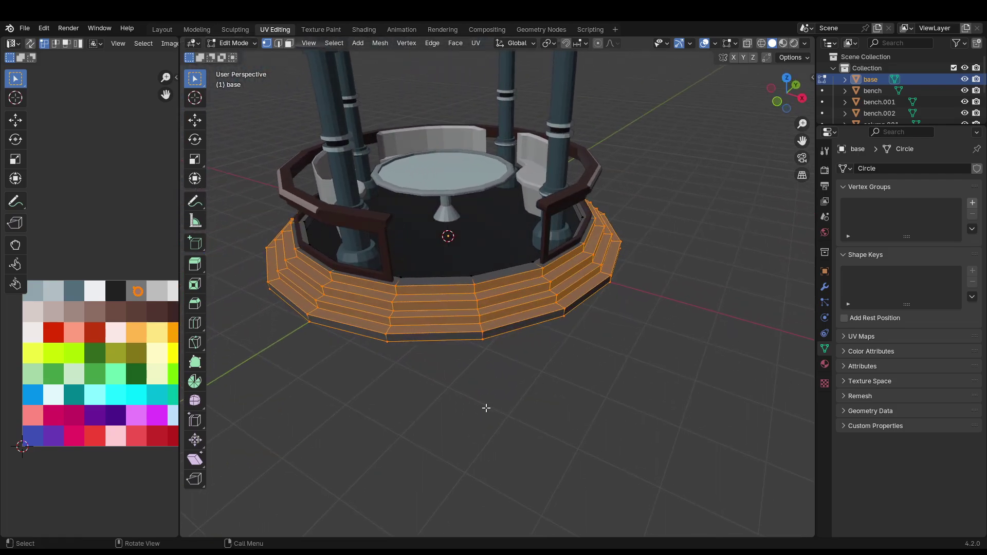
middle_drag(419, 403, 493, 383)
key(2)
click(373, 442)
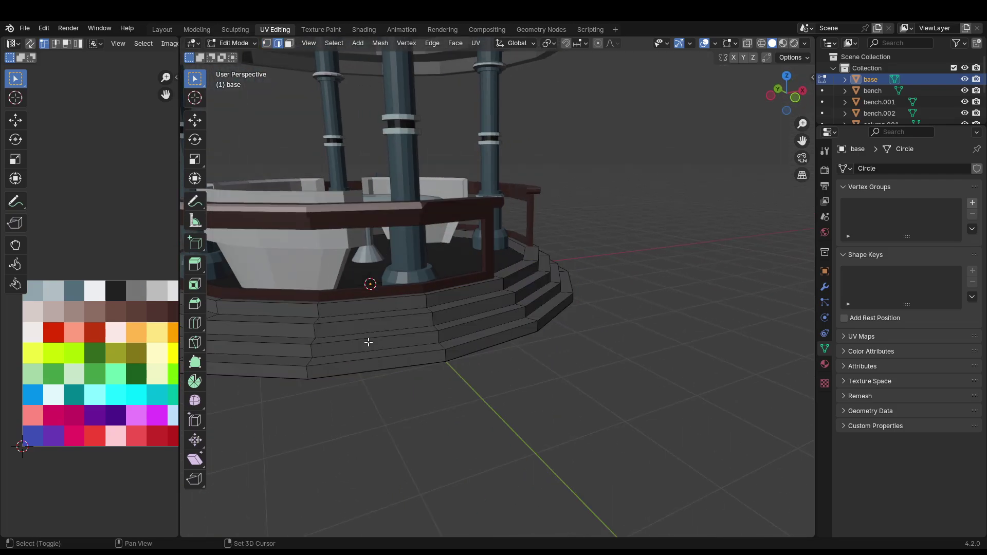
- Select the riser of the second step from the bottom and move its UVs onto the black fifth swatch in the first row
middle_drag(367, 353, 346, 359)
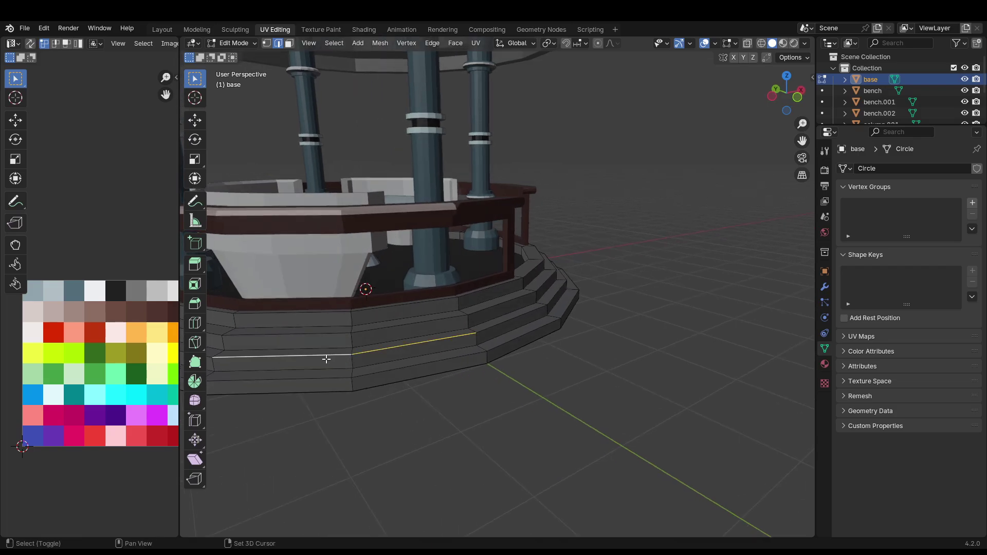
alt+click(385, 353)
alt+shift+click(381, 363)
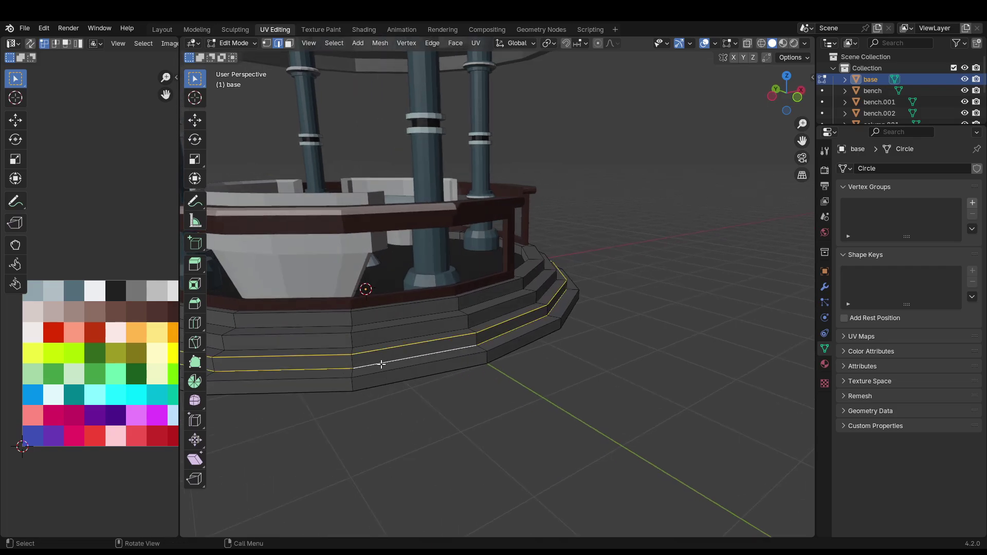
key(1)
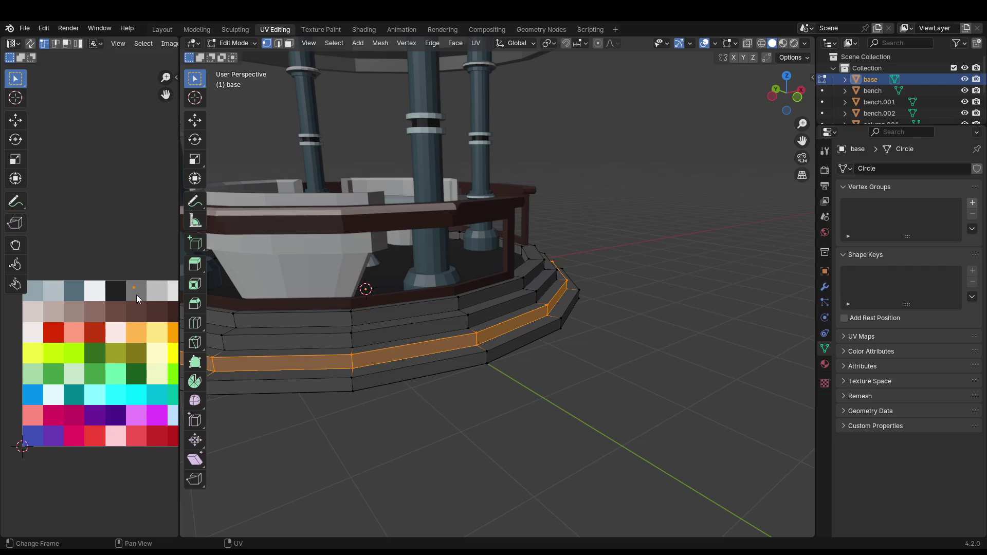
key(g)
click(119, 294)
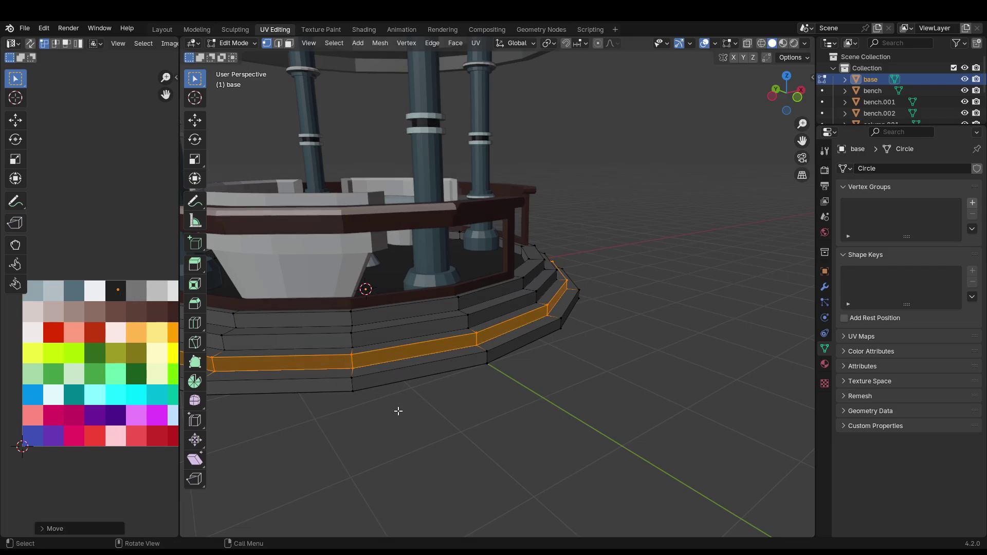
click(356, 448)
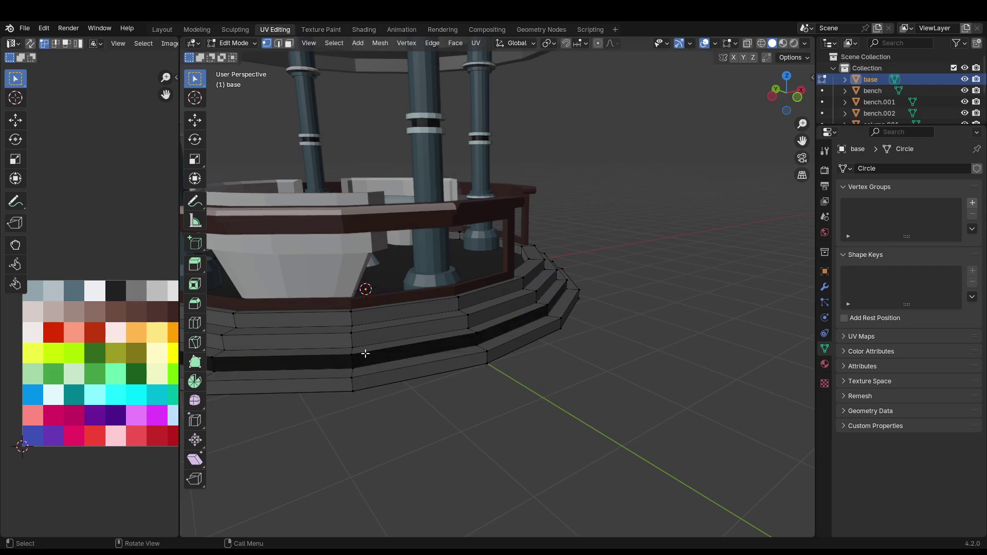
- Select the riser of the third step from the bottom and move its UVs onto the black first-row swatch
shift+click(377, 331)
alt+click(358, 337)
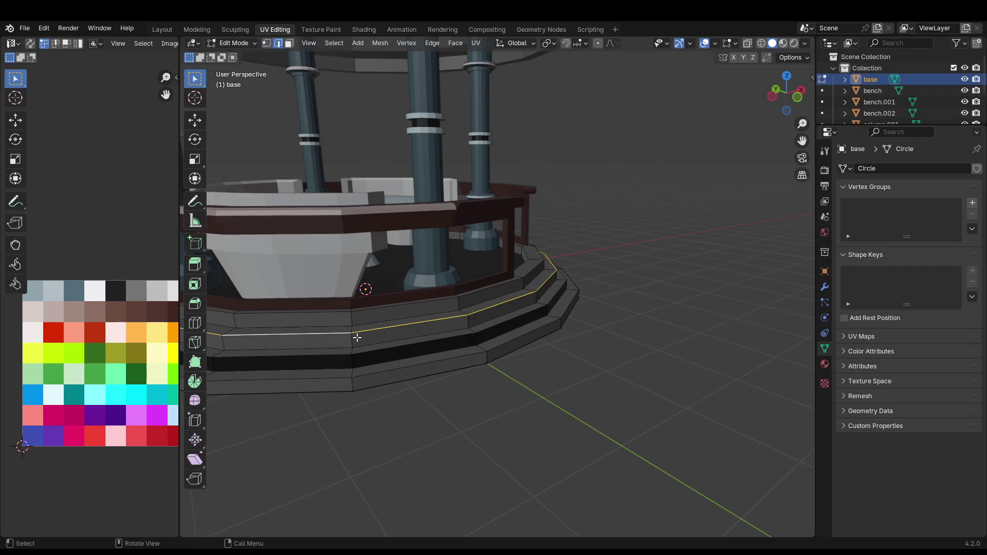
alt+shift+click(371, 346)
key(1)
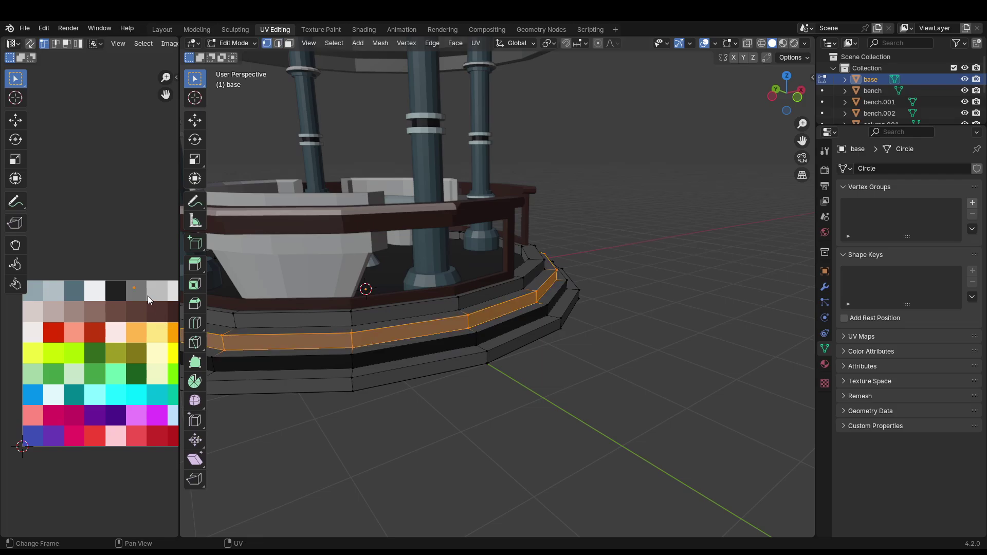
key(g)
click(128, 295)
click(332, 420)
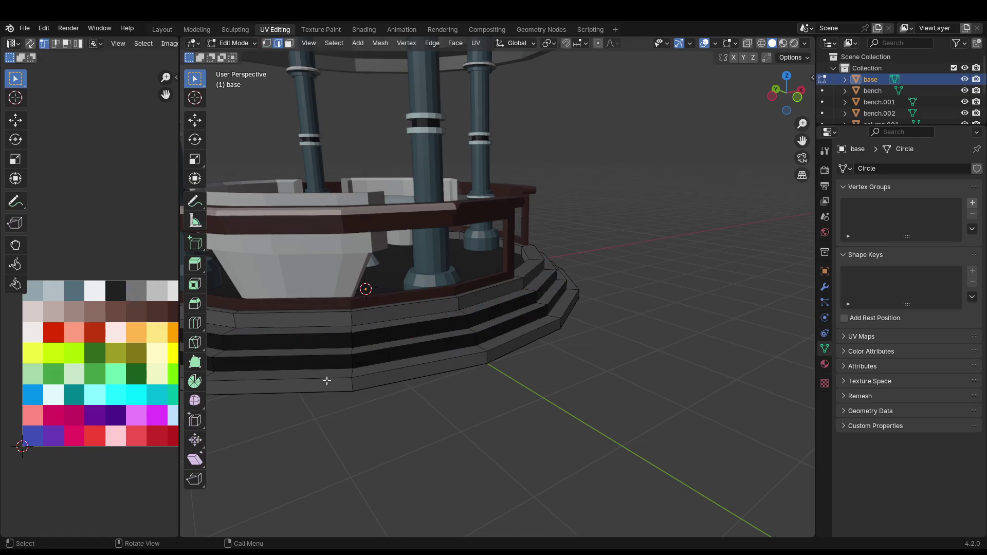
- Try to select the bottom step's riser through its upper and lower edge loops
alt+click(369, 374)
alt+shift+click(379, 386)
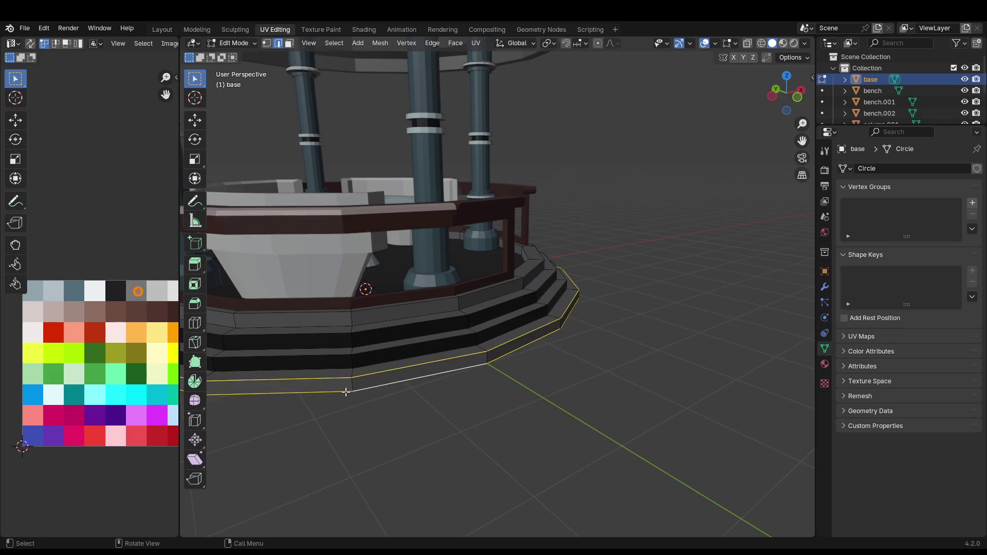
middle_drag(379, 385, 314, 370)
key(1)
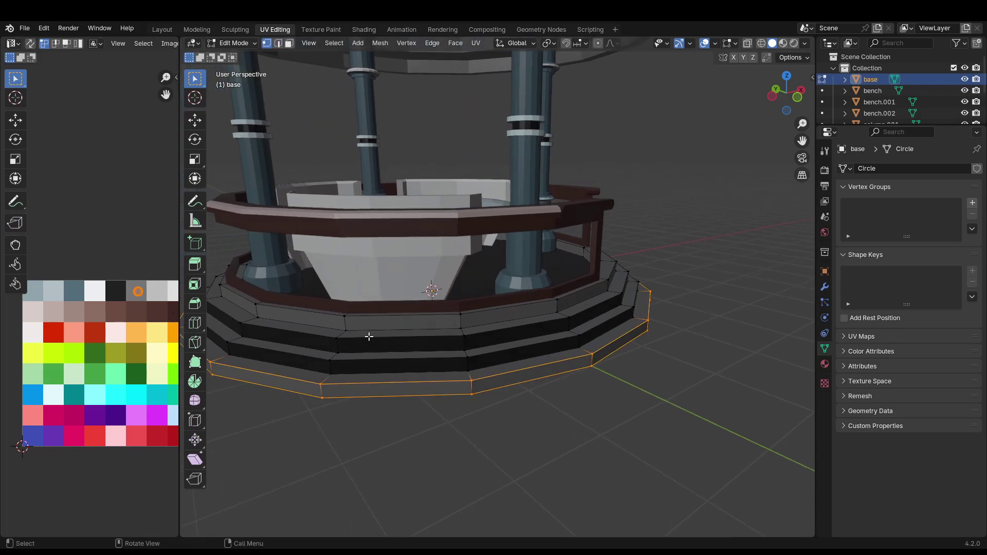
middle_drag(546, 380, 521, 340)
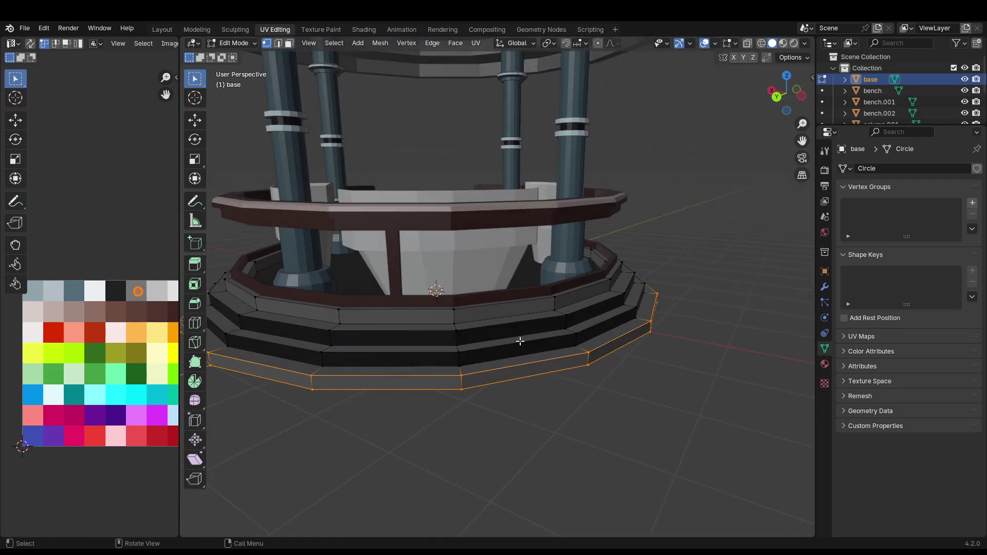
- Move the top step riser's UVs onto the black fifth swatch in the first row and leave Edit Mode
key(2)
click(511, 306)
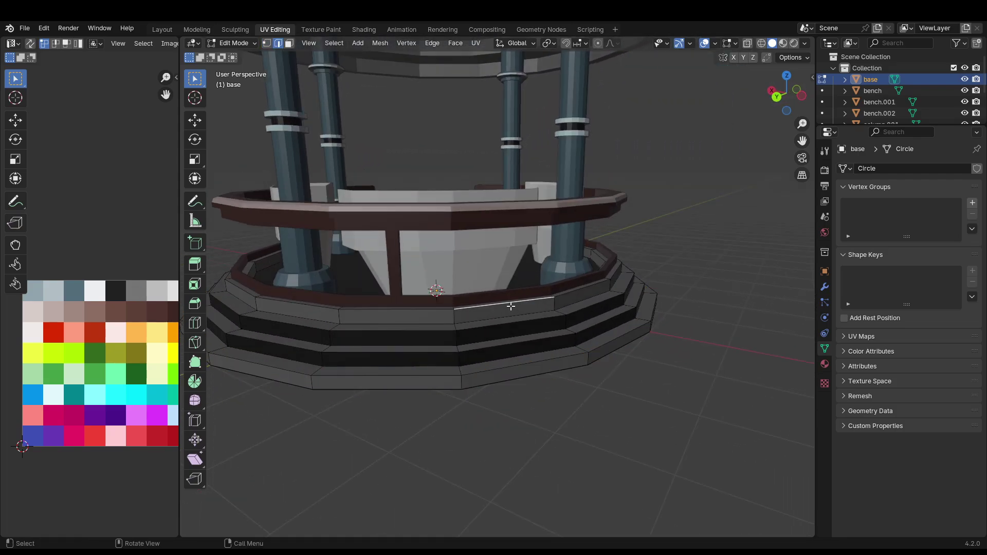
alt+click(441, 310)
alt+shift+click(431, 324)
key(1)
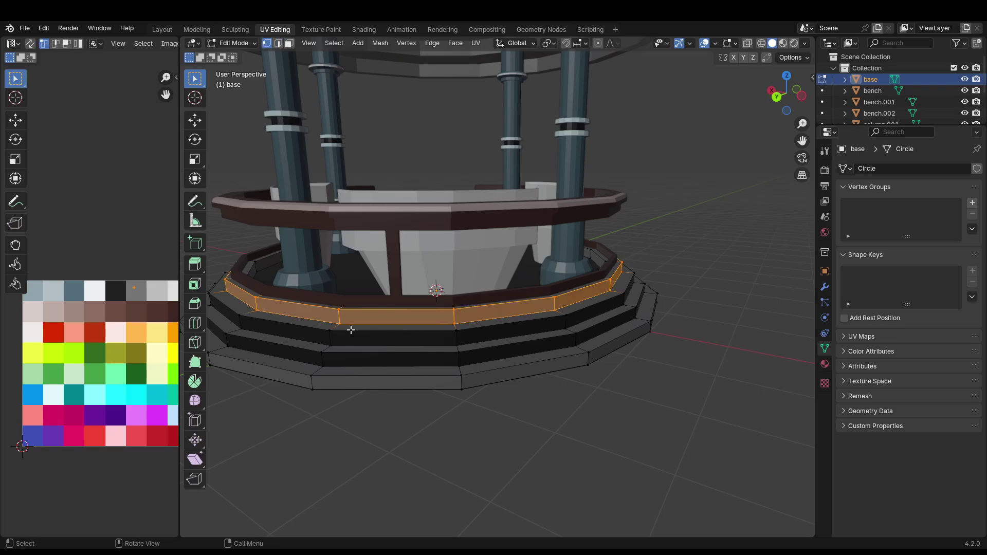
key(g)
click(118, 291)
click(443, 412)
scroll(392, 441, down, 3)
key(Tab)
middle_drag(393, 441, 610, 404)
scroll(457, 430, down, 3)
scroll(621, 390, up, 7)
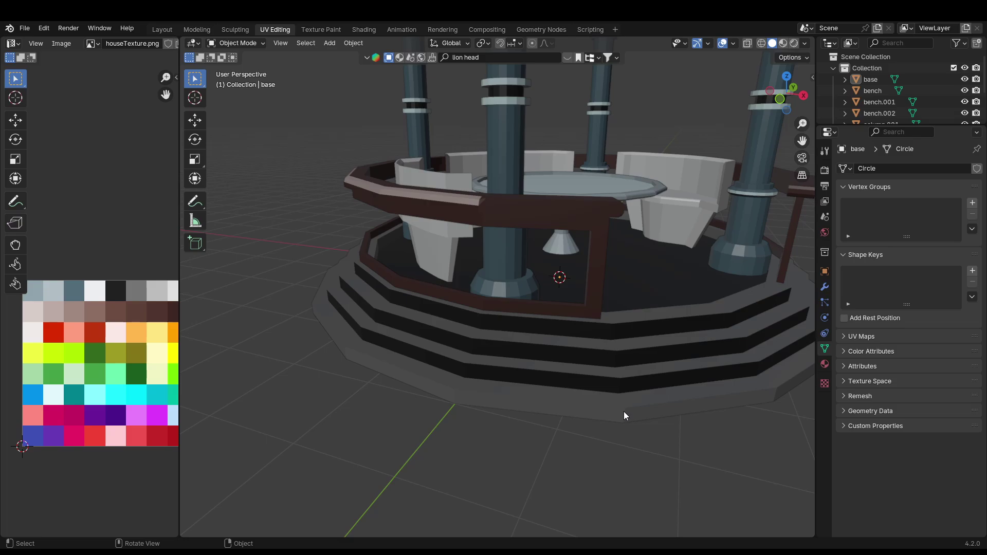
- Return to Edit Mode on the base and delete the faces on its underside
key(Tab)
alt+click(569, 407)
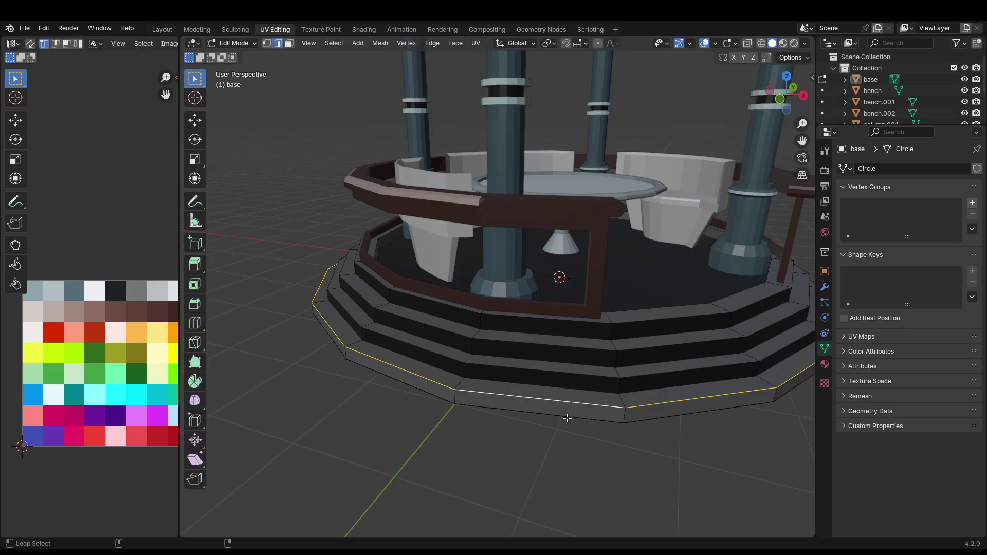
key(1)
middle_drag(568, 417, 576, 355)
drag(533, 390, 483, 429)
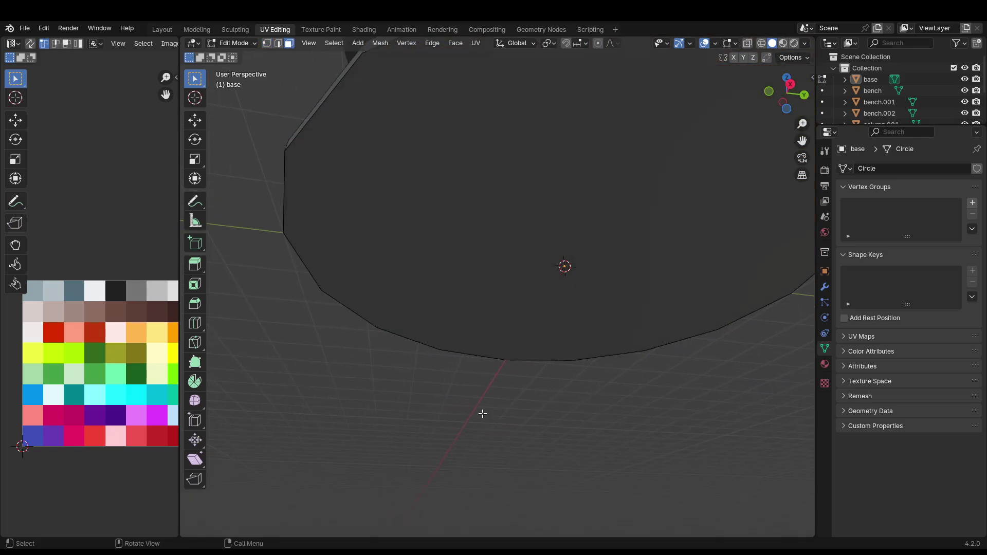
key(3)
key(x)
click(495, 277)
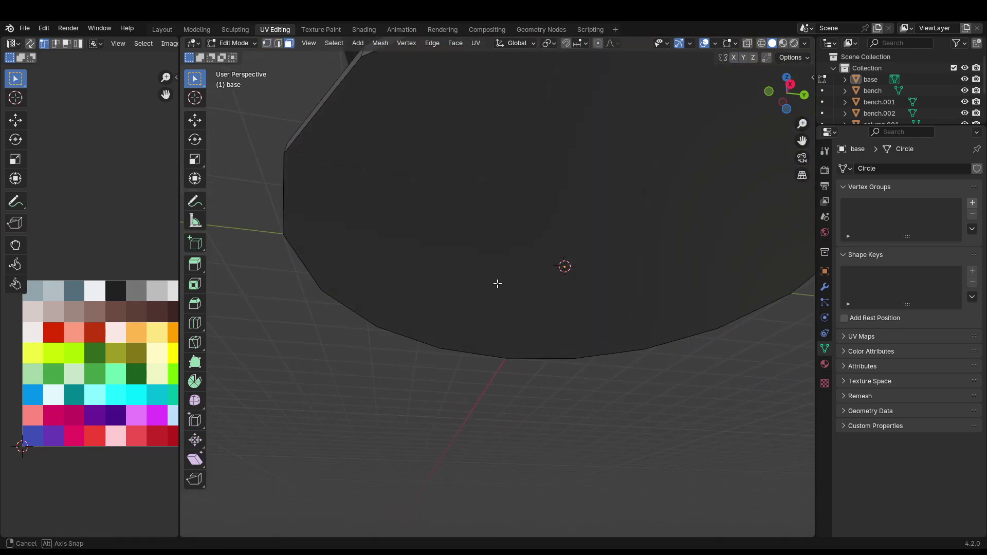
middle_drag(496, 280, 486, 386)
click(509, 284)
key(x)
click(520, 276)
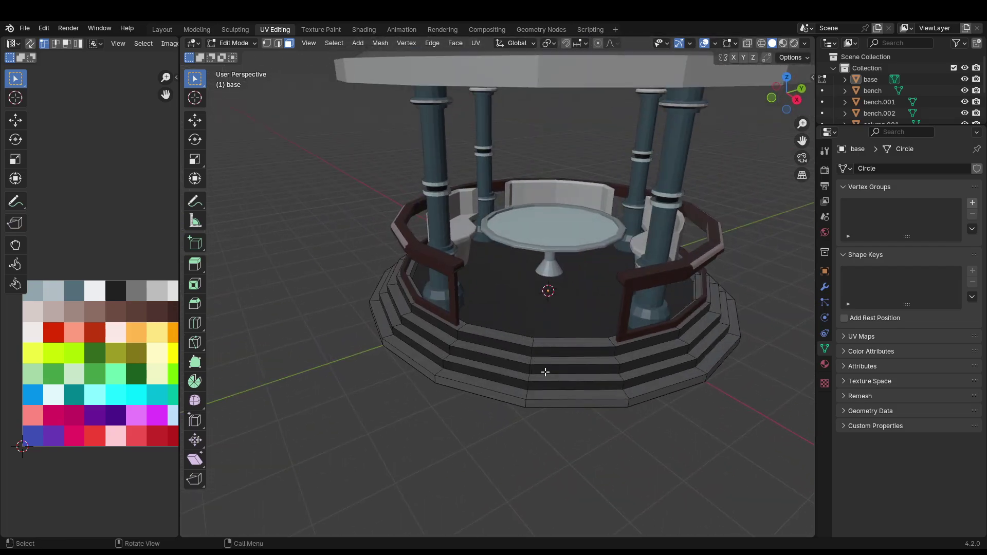
- Try again to select the bottom riser through its two edge loops
key(2)
alt+click(481, 389)
alt+shift+click(480, 398)
key(1)
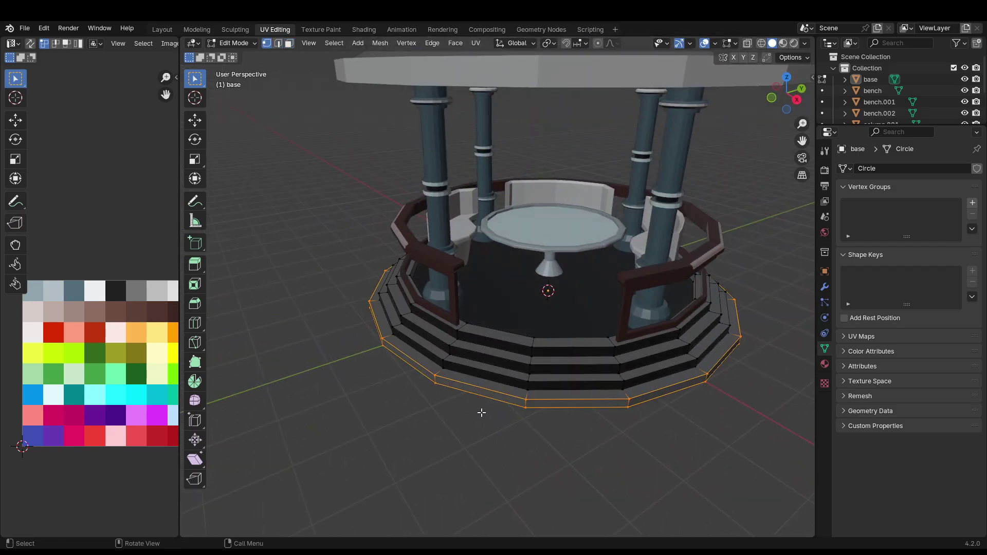
middle_drag(493, 419, 390, 380)
- Select the bottom step's riser faces one by one around the whole base in face select mode
key(3)
middle_drag(403, 414, 489, 315)
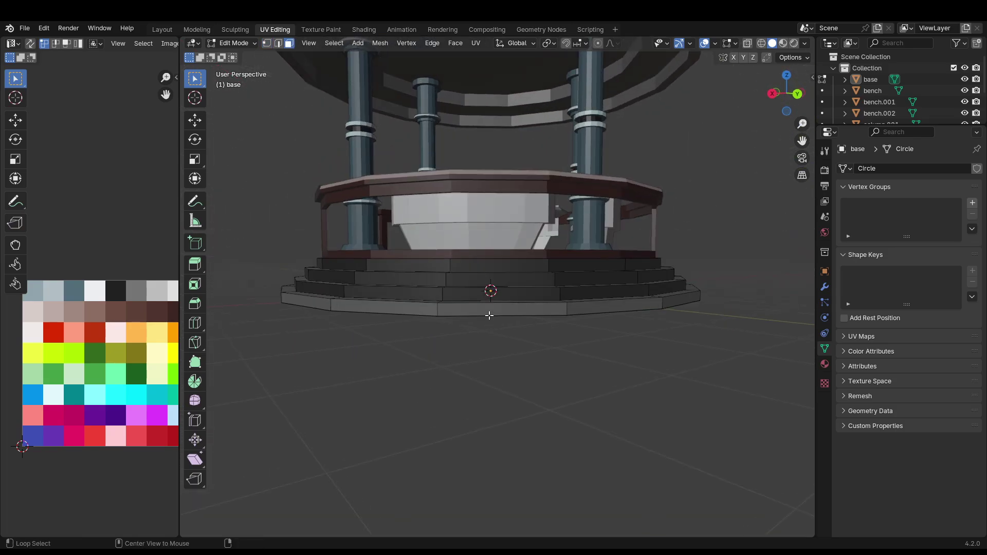
click(490, 310)
shift+click(424, 311)
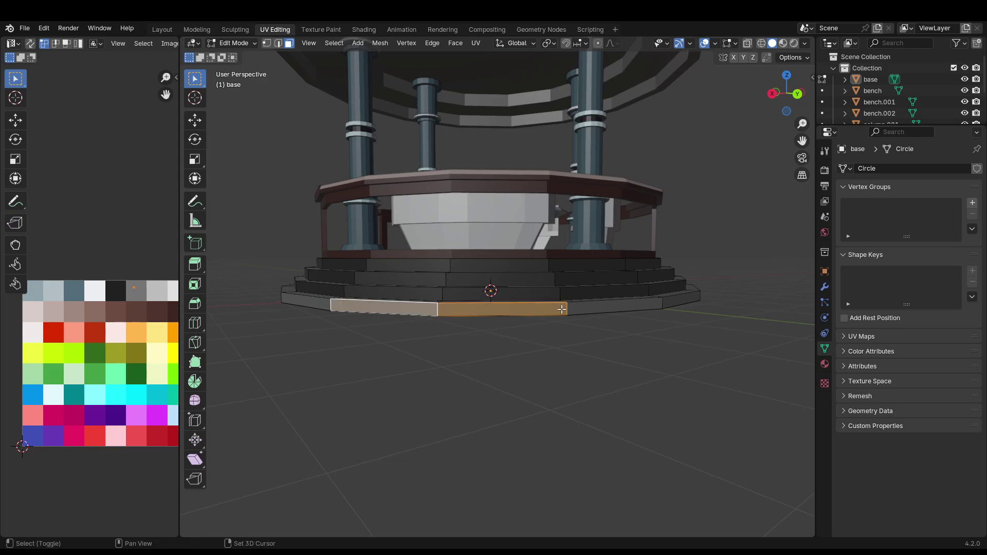
shift+click(562, 310)
middle_drag(573, 309, 463, 317)
shift+click(399, 329)
shift+click(448, 335)
middle_drag(536, 312, 465, 317)
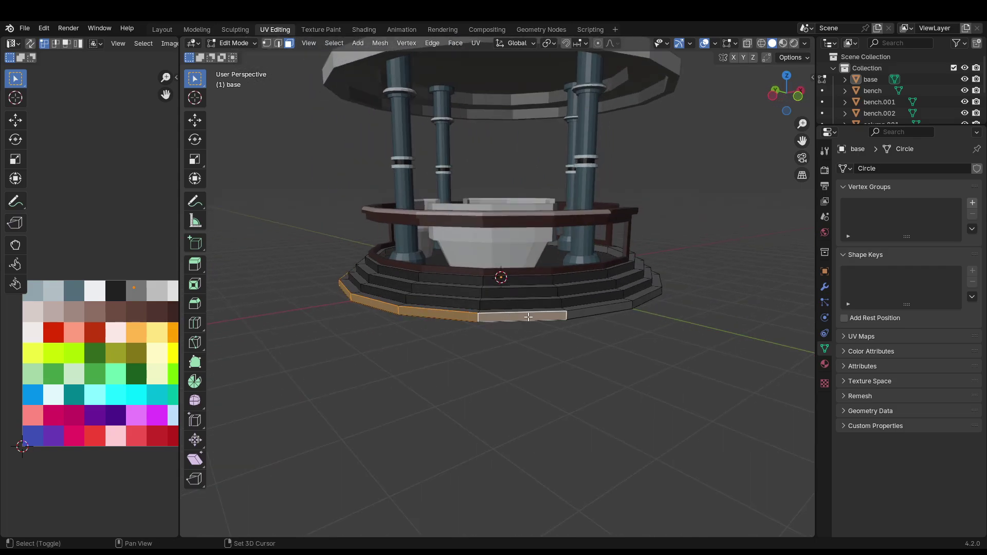
middle_drag(579, 314, 523, 312)
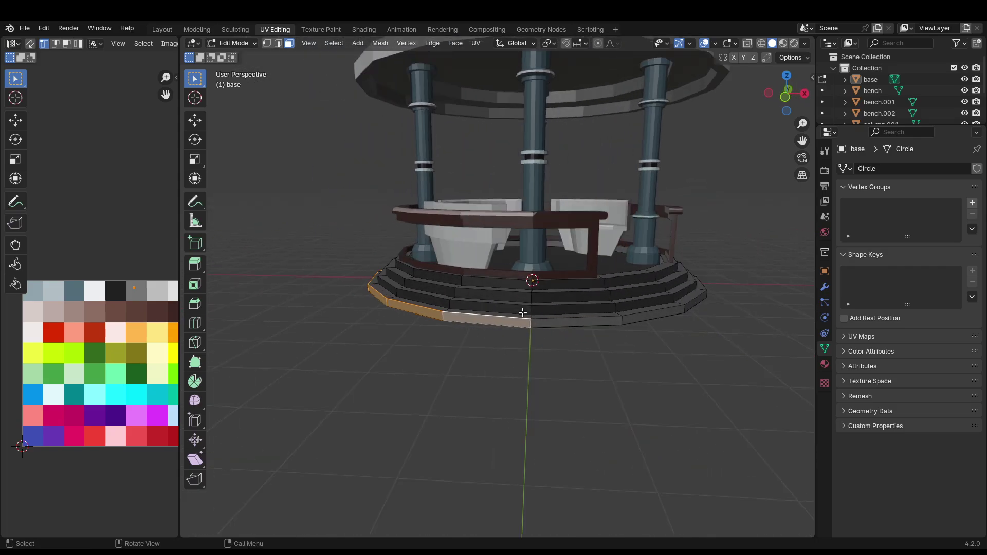
shift+click(643, 318)
middle_drag(643, 317, 566, 330)
shift+click(605, 339)
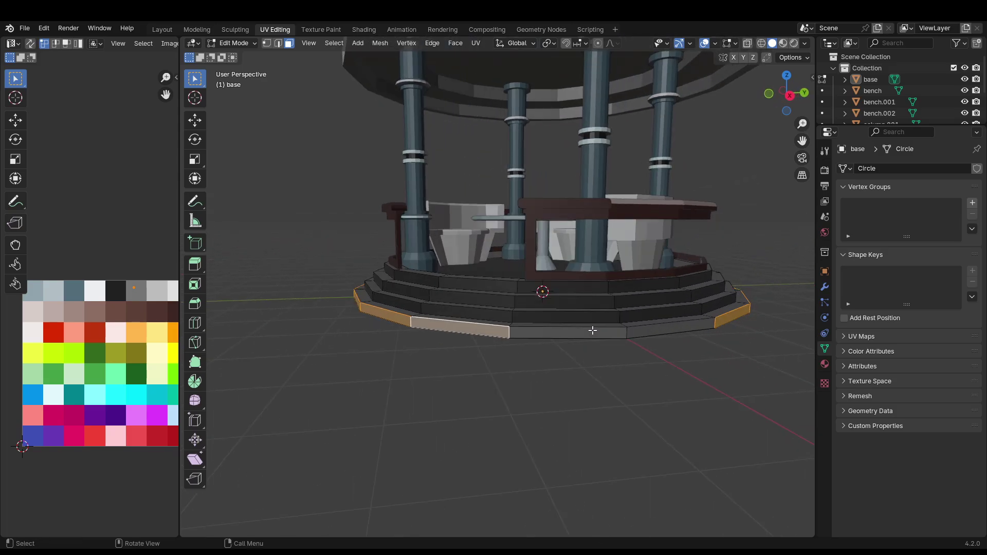
shift+click(592, 330)
shift+click(650, 332)
scroll(509, 342, down, 5)
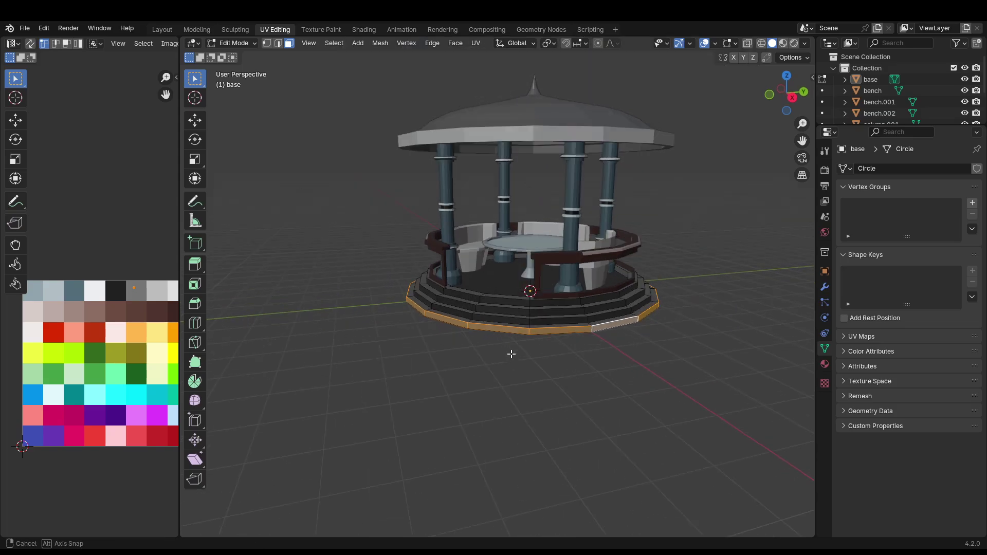
- Move the bottom step riser's UVs onto the black fifth swatch in the first row and leave Edit Mode
middle_drag(513, 353, 573, 378)
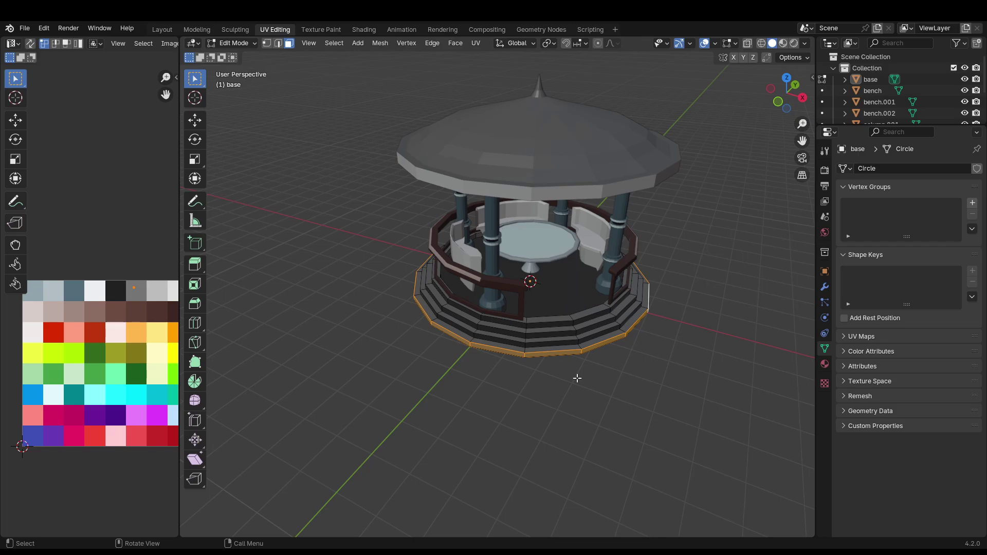
click(149, 303)
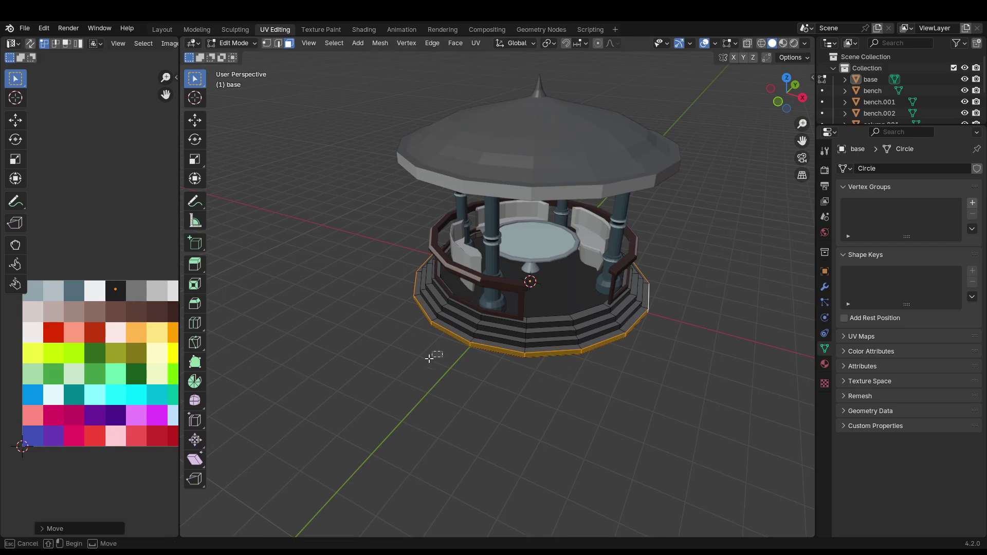
middle_drag(434, 353, 544, 346)
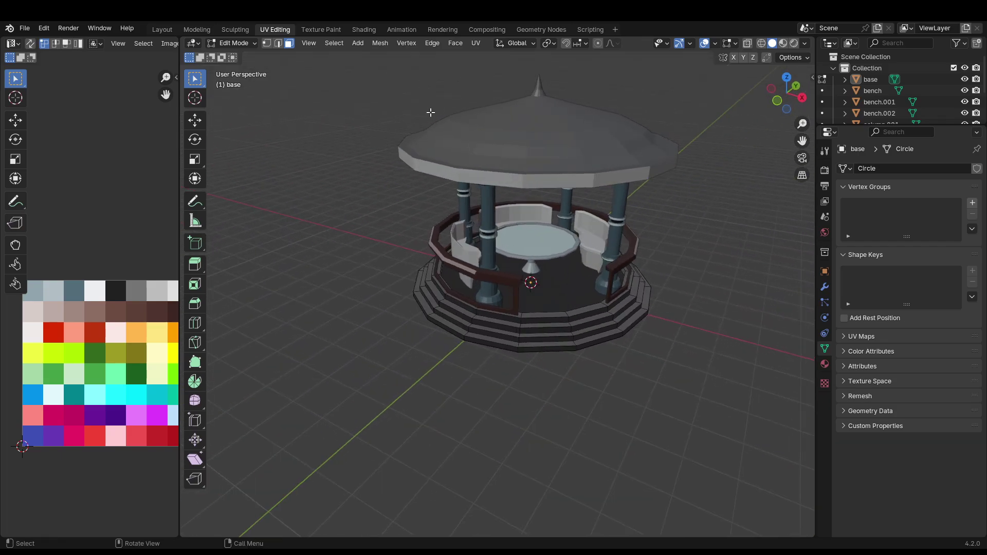
key(Tab)
- Switch to the Shading workspace and assign the existing Material.001 to the bench.002 object
click(364, 29)
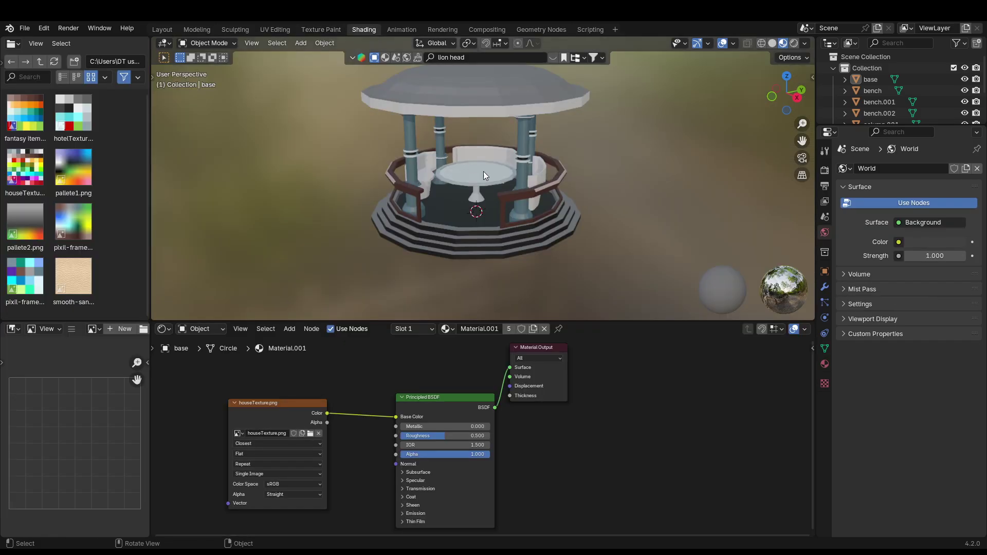
scroll(483, 171, up, 5)
click(342, 164)
click(458, 329)
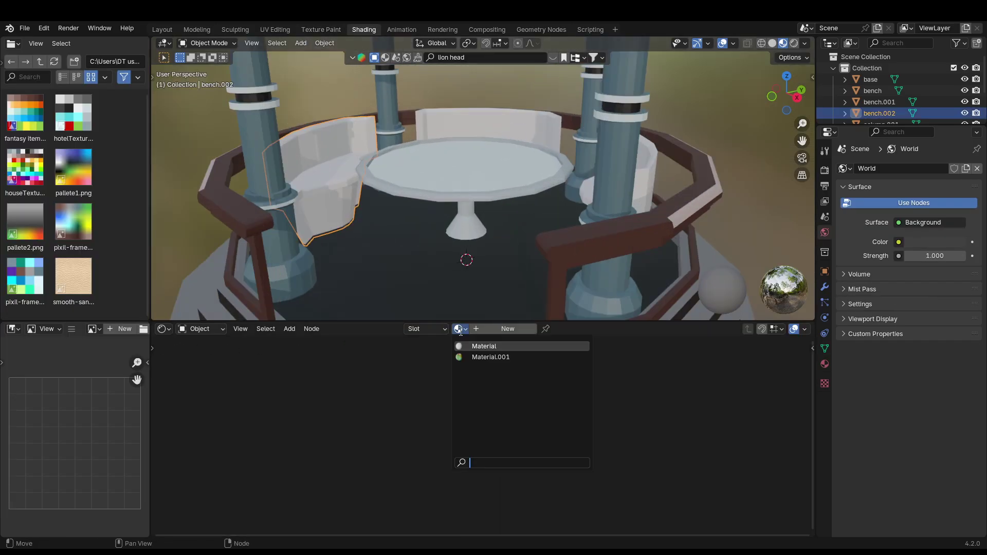
click(486, 354)
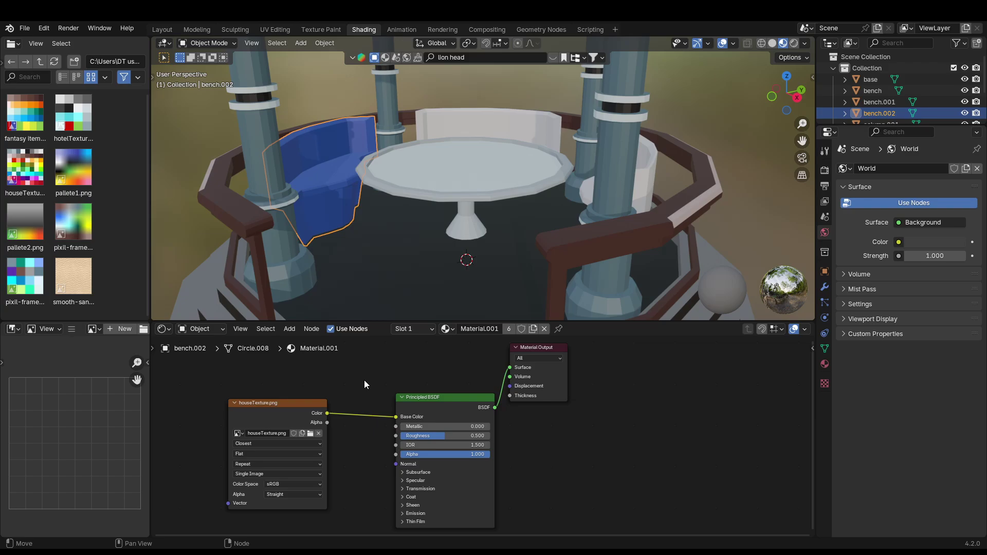
- Return to the UV Editing workspace and unwrap all faces of bench.002
click(275, 30)
scroll(446, 256, up, 2)
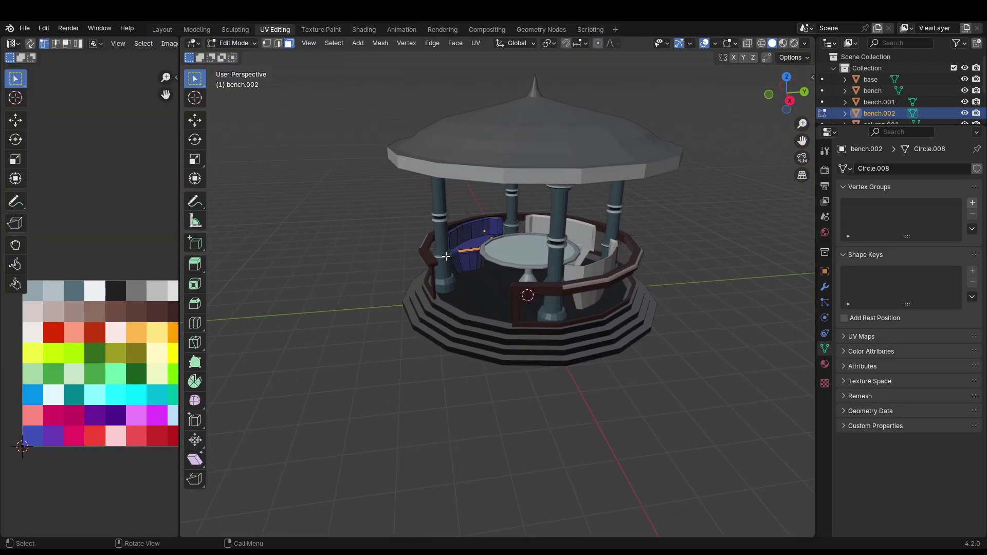
key(a)
key(u)
click(453, 256)
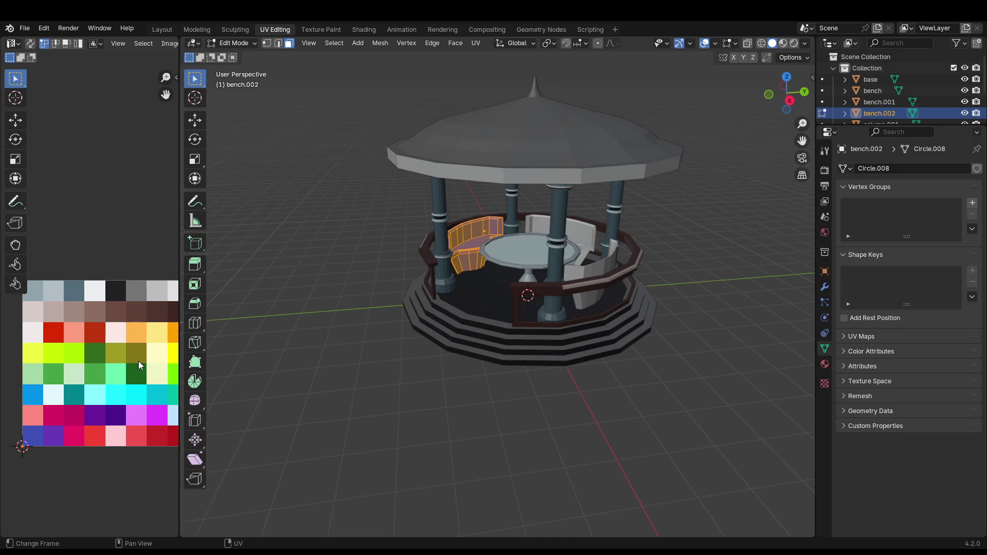
- Move all of bench.002's UVs onto the pink fifth swatch in the last row and check the colour
key(g)
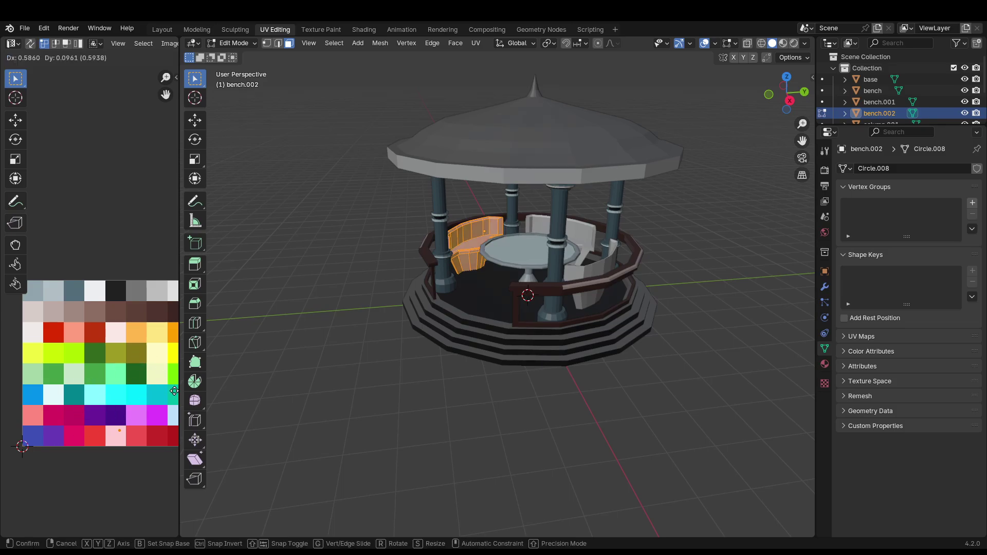
click(164, 397)
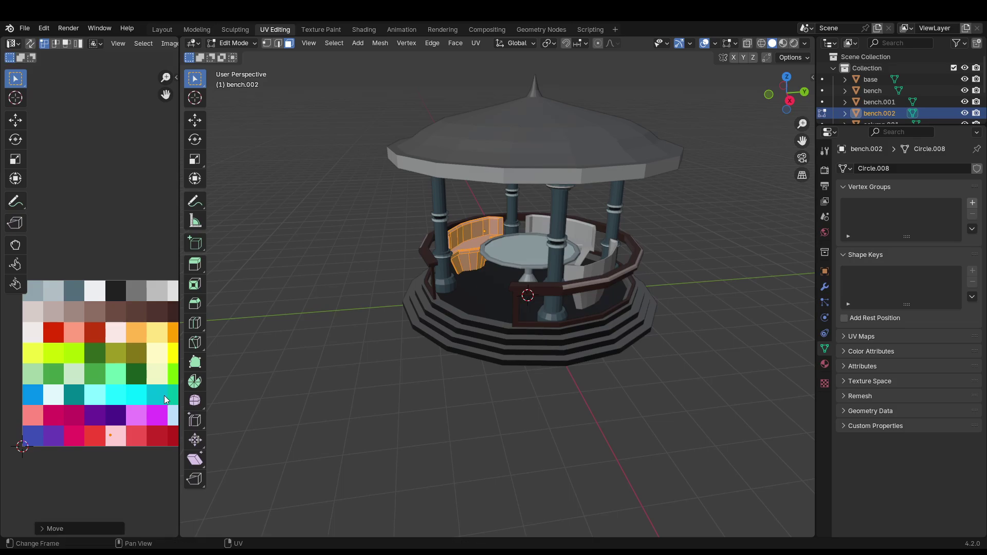
click(330, 415)
middle_drag(353, 412, 332, 420)
key(Tab)
key(Tab)
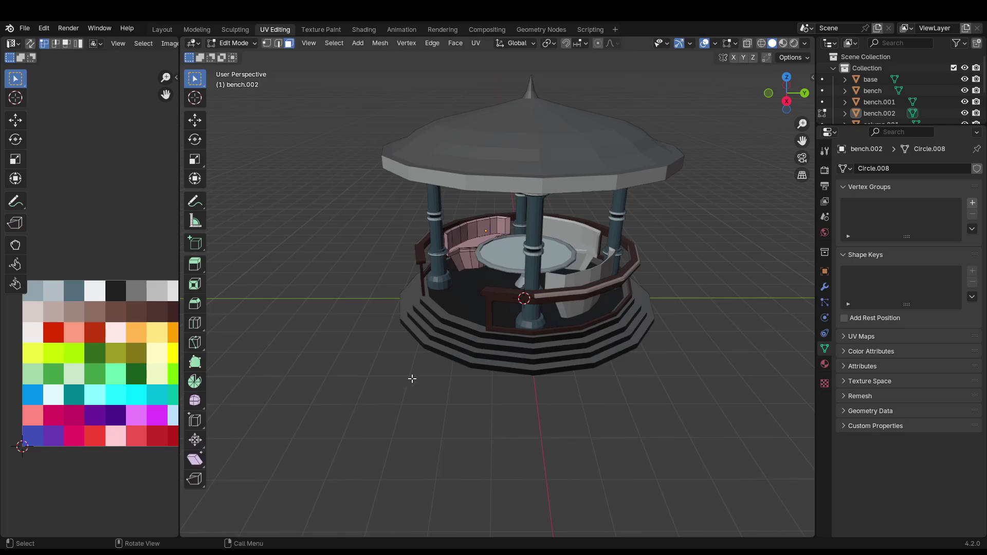
- Move all of bench.002's UVs onto the pale pink fifth swatch in the third row
key(a)
key(g)
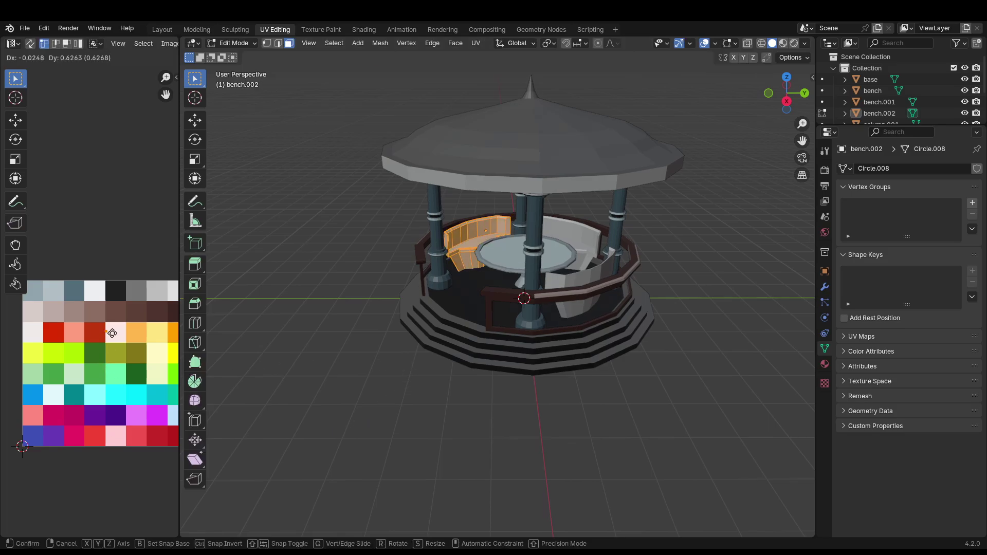
click(121, 332)
click(315, 366)
middle_drag(315, 366, 414, 364)
- Move the UVs of bench.002's seat face onto the greyish-pink second swatch in the second row and leave Edit Mode
scroll(459, 304, up, 6)
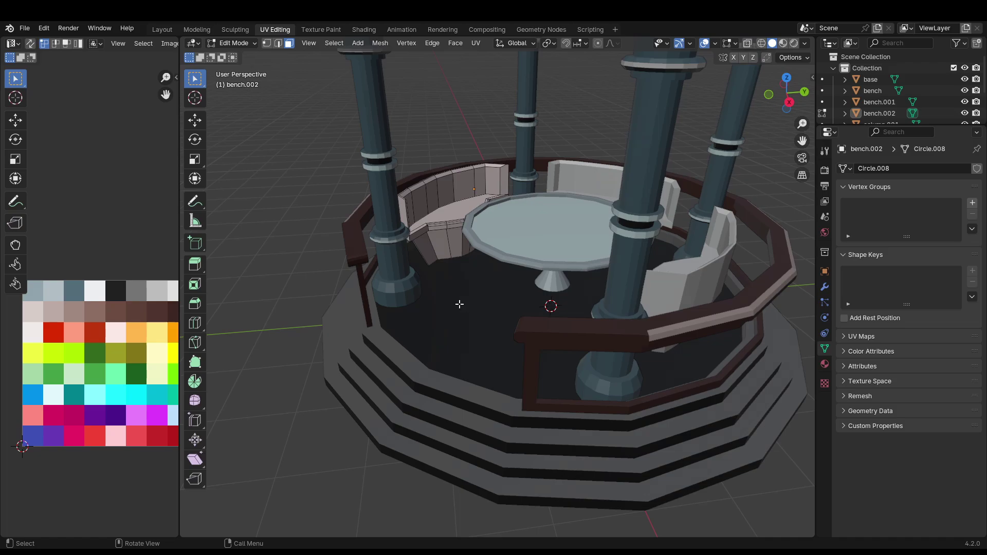
click(399, 165)
middle_drag(271, 233, 280, 242)
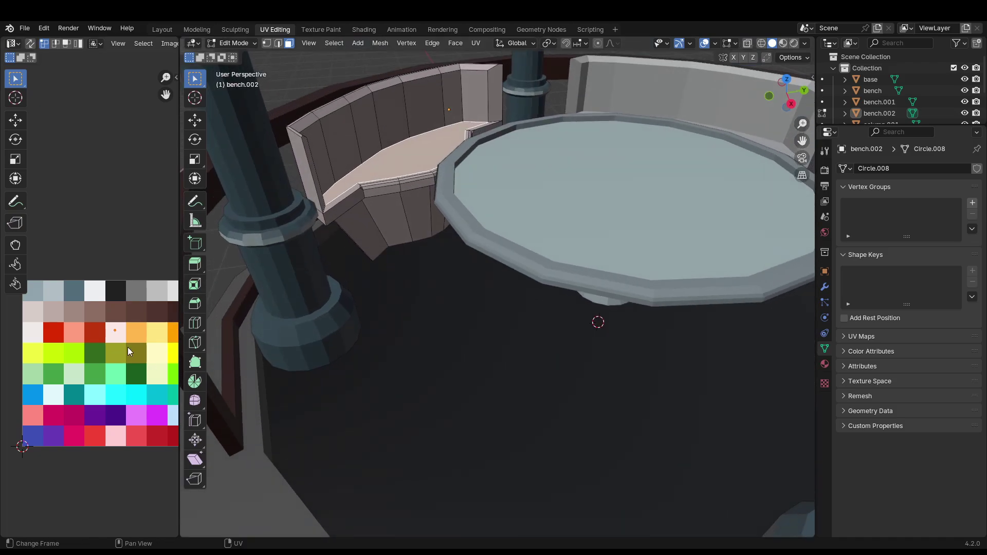
key(g)
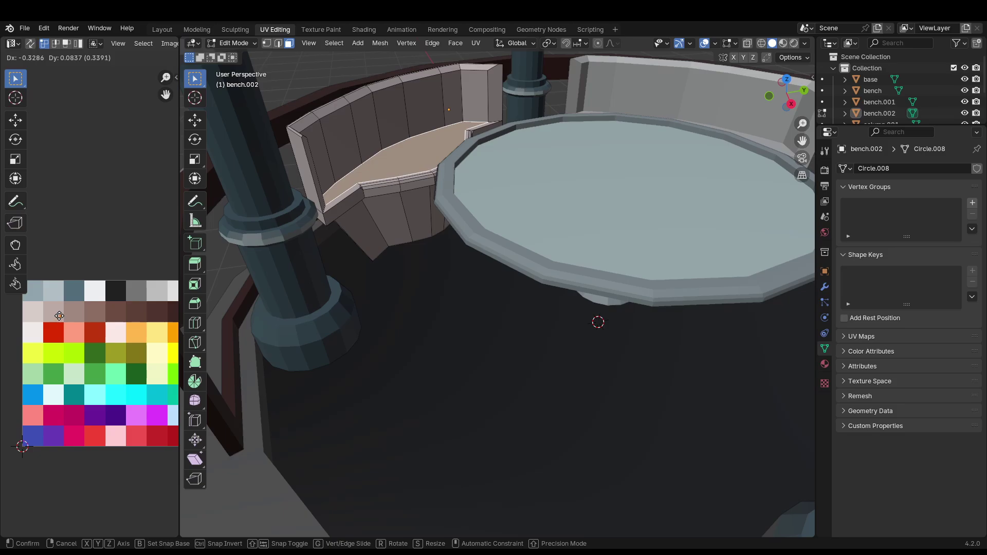
click(61, 318)
scroll(383, 344, down, 6)
middle_drag(302, 448, 379, 365)
key(Tab)
scroll(458, 327, up, 6)
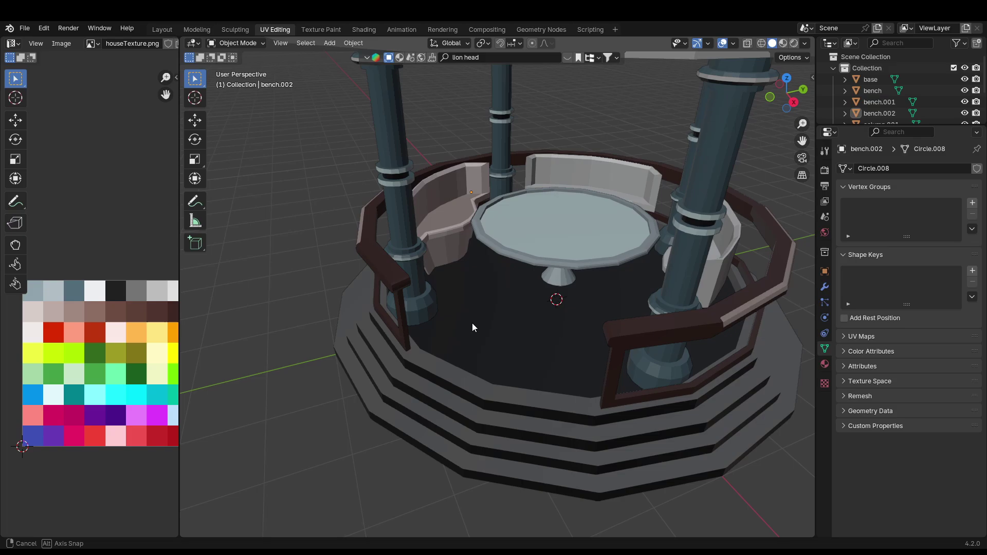
- Move the UVs of bench.002's seat face onto the light blue-grey second swatch in the first row and leave Edit Mode
key(Tab)
click(452, 219)
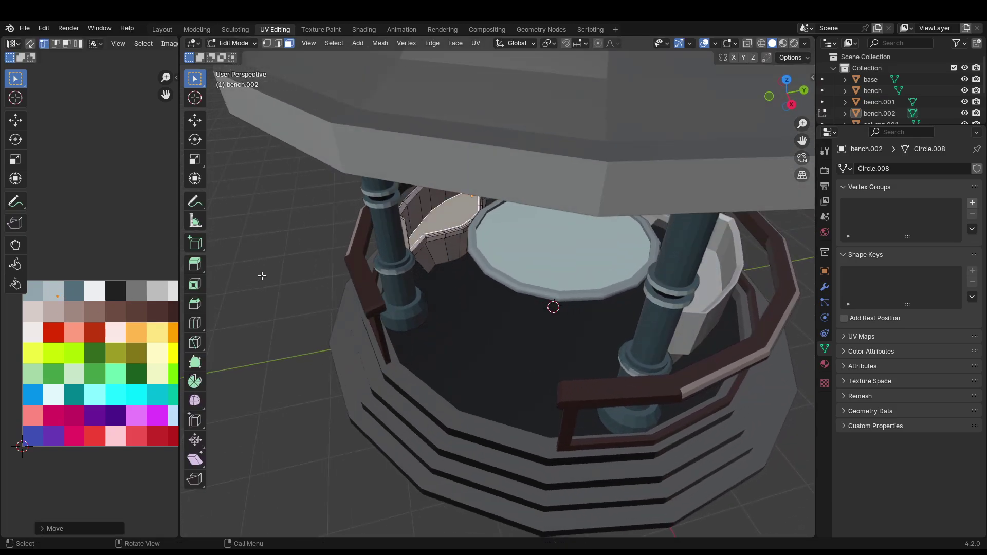
key(Tab)
mouse_move(397, 290)
middle_down()
mouse_move(421, 272)
mouse_move(403, 277)
middle_up()
middle_drag(490, 246, 439, 145)
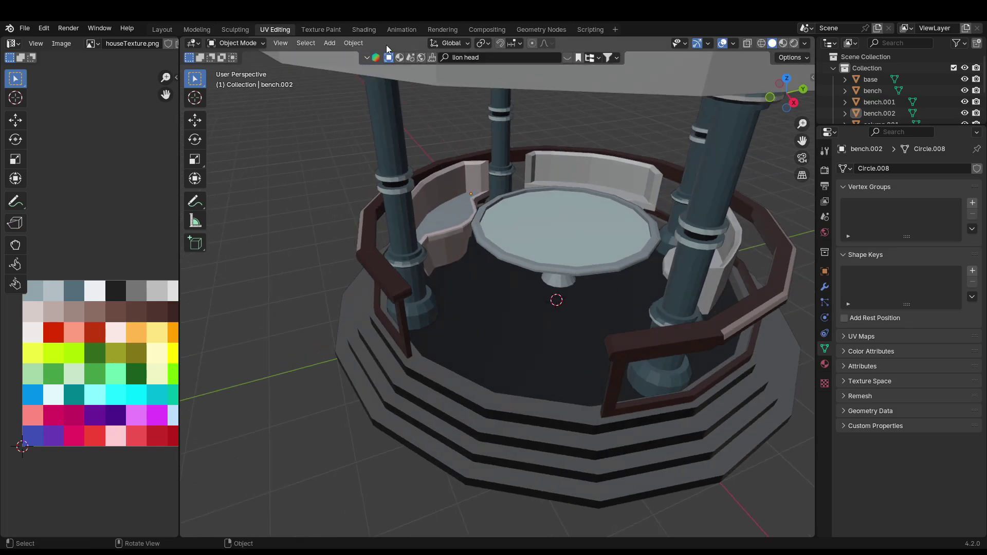
- In the Shading workspace, assign the existing Material.001 to the object named bench
click(364, 29)
click(489, 113)
mouse_move(489, 117)
middle_down()
mouse_move(498, 133)
mouse_move(257, 133)
middle_up()
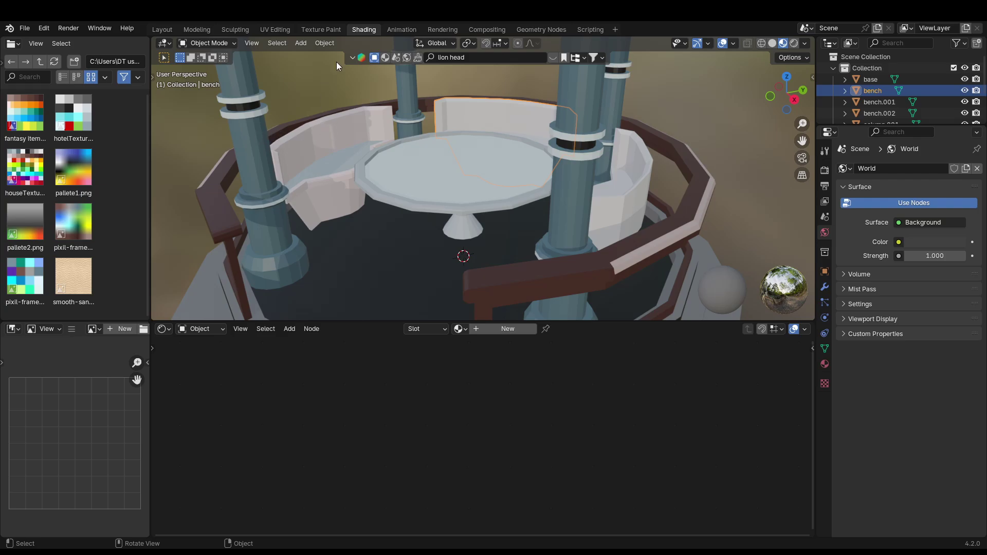
click(458, 329)
click(481, 355)
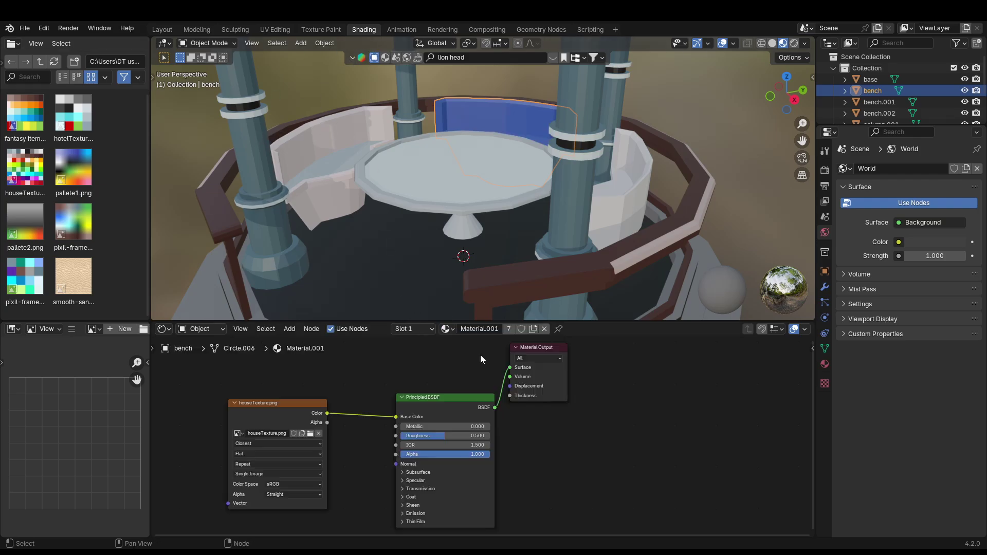
- Back in UV Editing, unwrap all faces of bench and move the UVs onto the pale pink fifth swatch in the third row
click(275, 30)
key(a)
key(u)
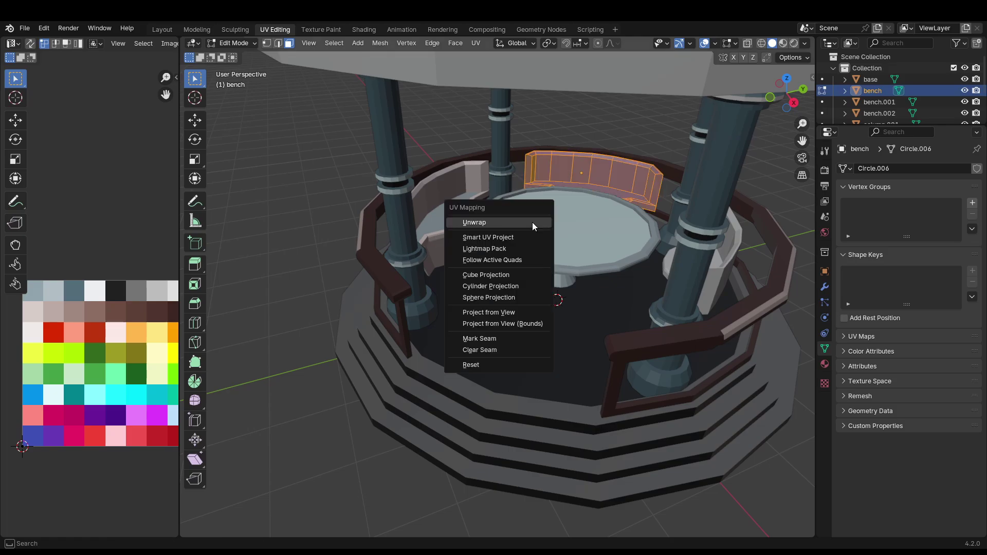
click(532, 222)
key(a)
key(g)
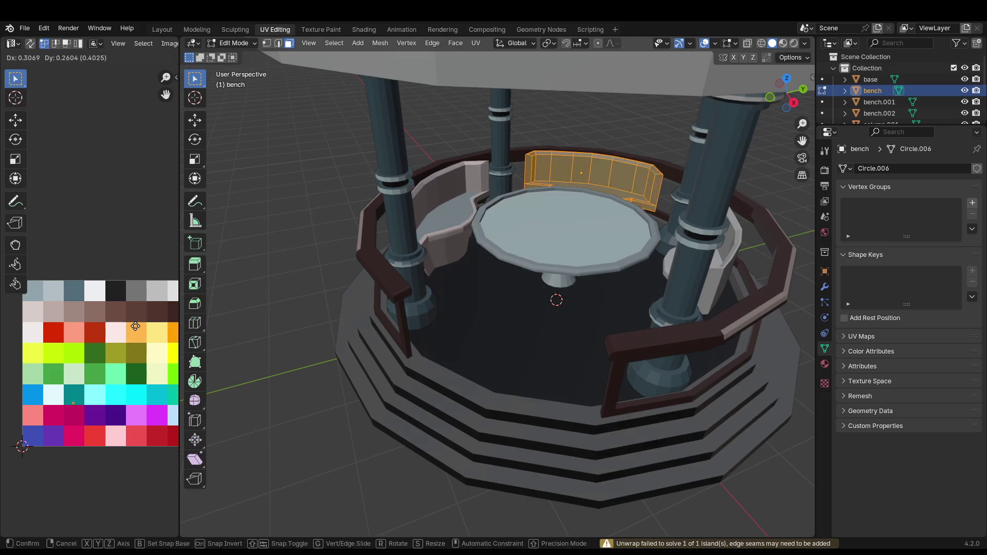
click(175, 257)
- Move the UVs of bench's seat face onto the light blue-grey second swatch in the first row
middle_drag(508, 229, 510, 235)
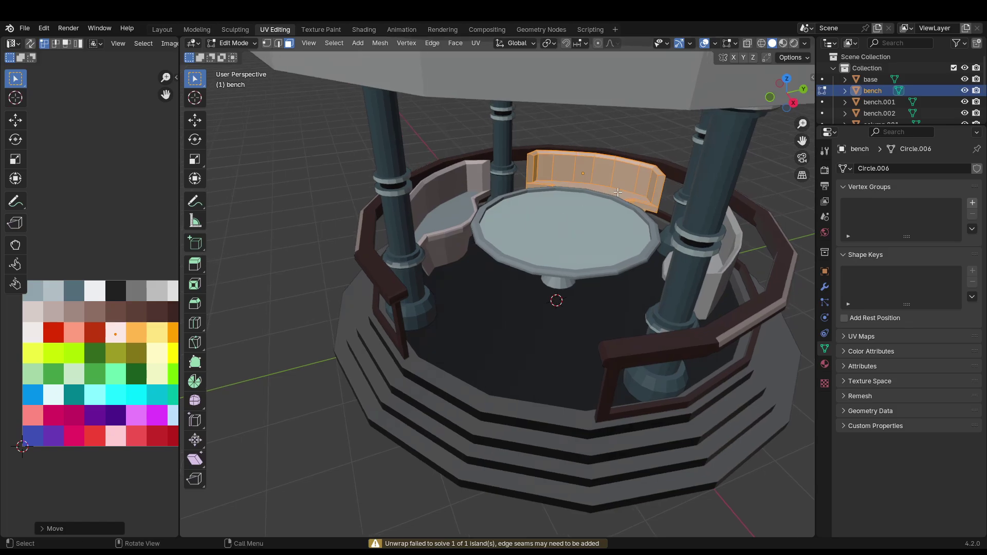
key(g)
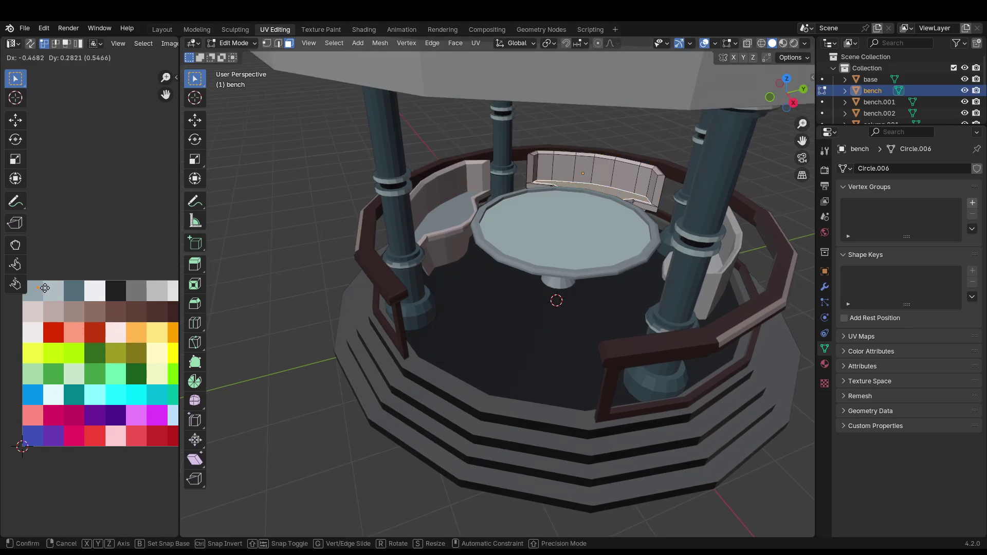
click(52, 286)
middle_drag(286, 250, 424, 238)
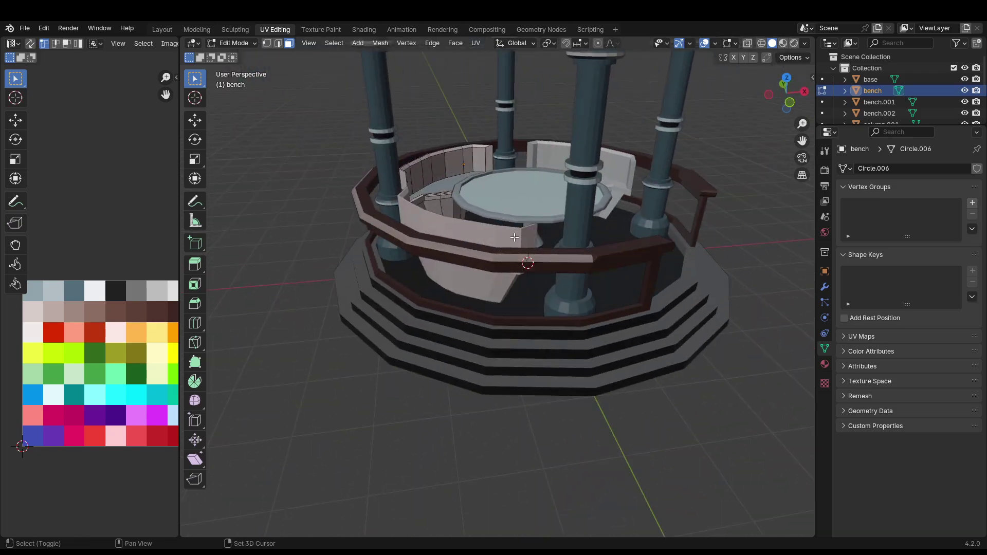
- In the Shading workspace, assign the existing Material.001 to the remaining bench, bench.001
shift+middle_drag(583, 115, 416, 146)
click(364, 29)
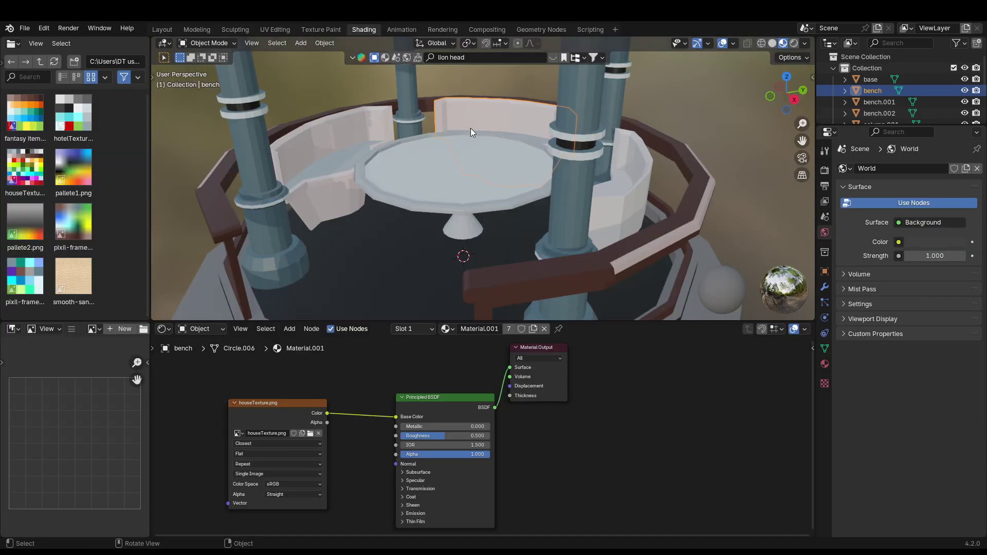
click(618, 189)
scroll(628, 192, down, 5)
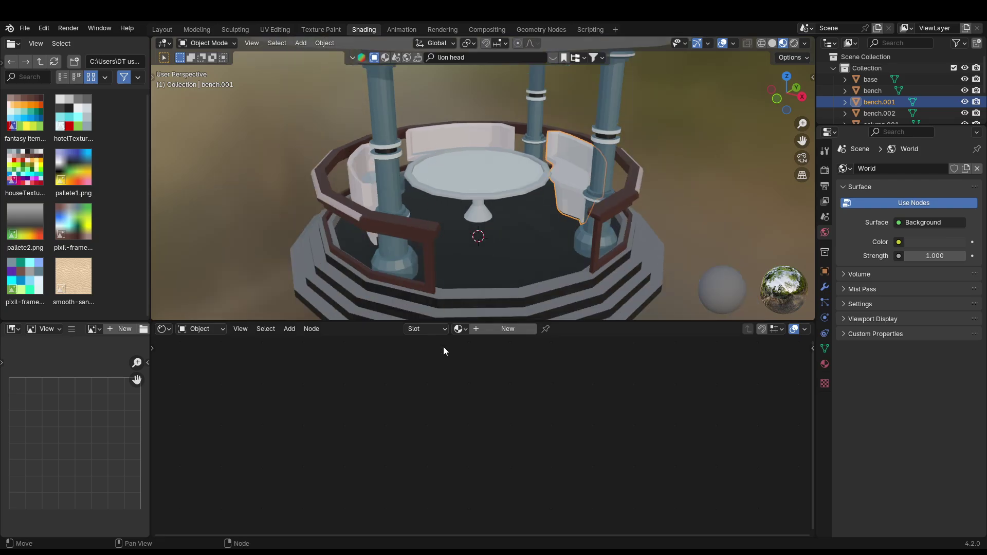
click(459, 329)
click(478, 358)
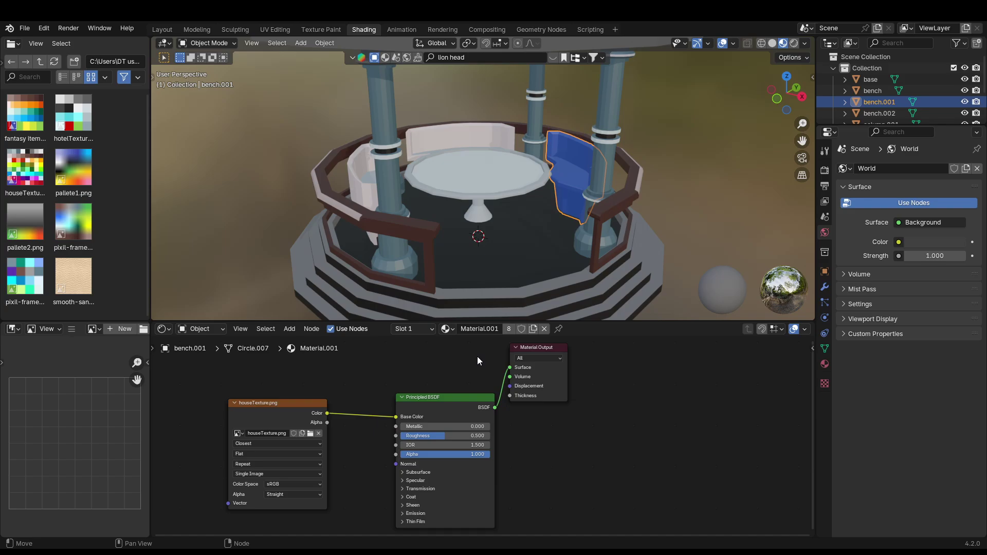
- Unwrap all faces of bench.001 in UV Editing and move the UVs onto the pale pink fifth swatch in the third row
click(281, 30)
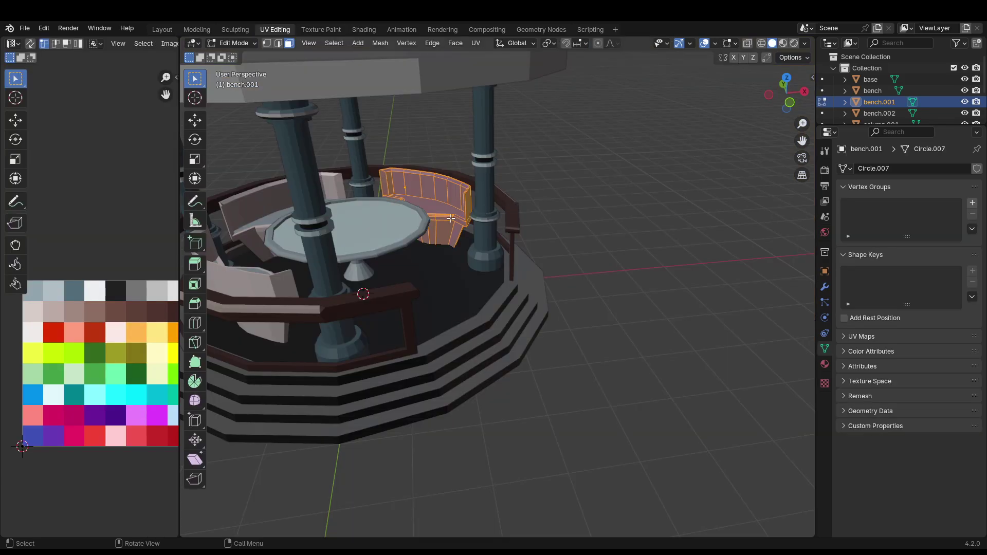
key(u)
click(449, 221)
shift+middle_drag(411, 233, 442, 226)
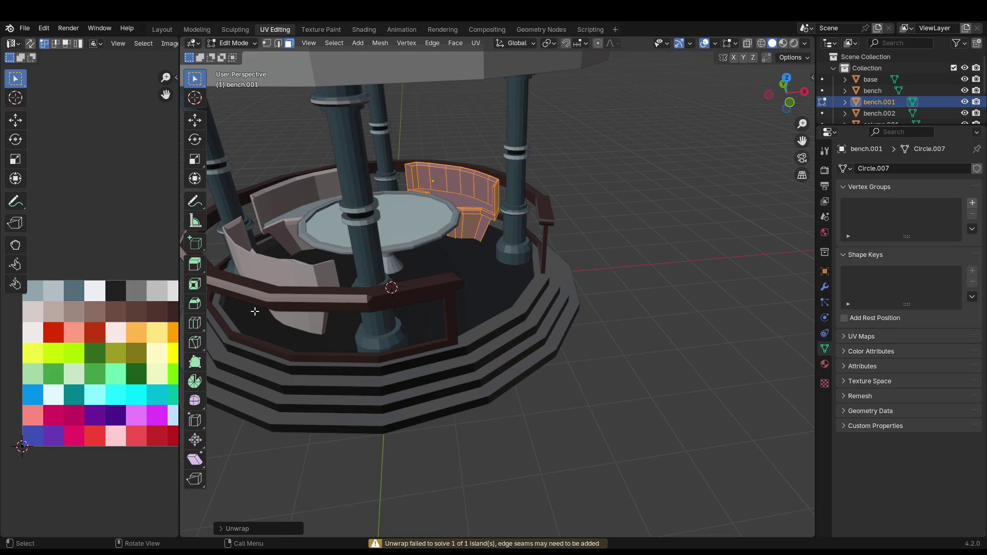
key(a)
key(g)
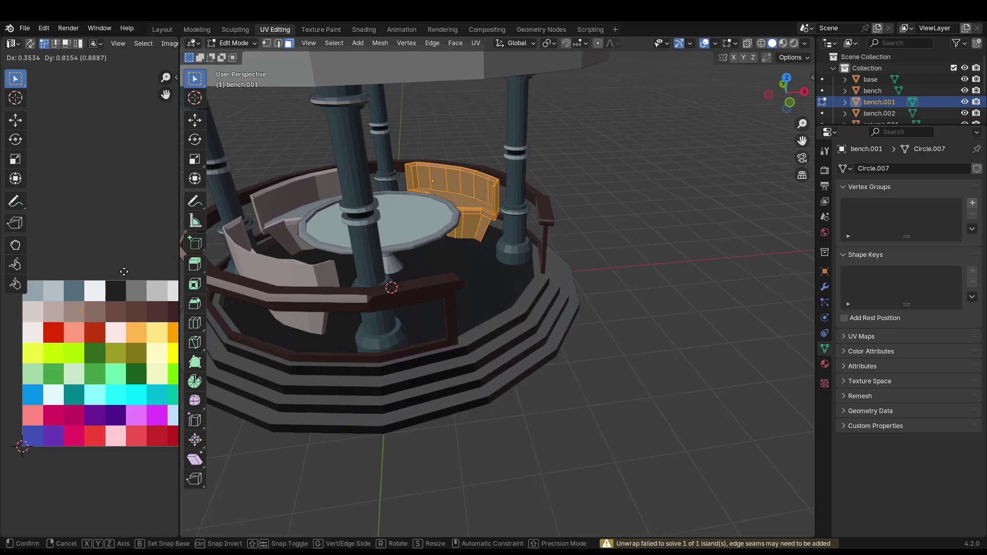
click(157, 295)
click(690, 317)
middle_drag(689, 317, 679, 313)
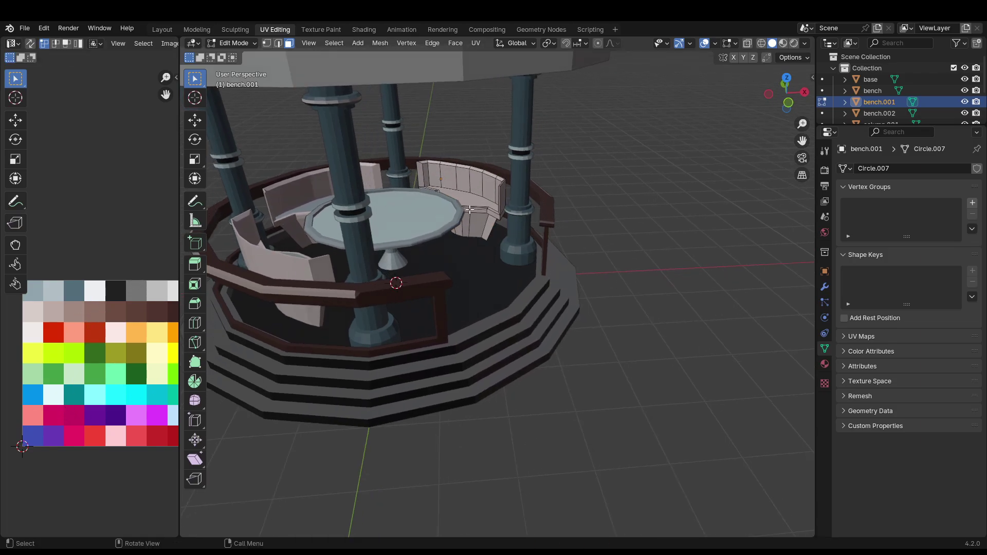
- Move the UVs of bench.001's seat face onto the blue-grey first swatch in the first row
click(477, 199)
key(g)
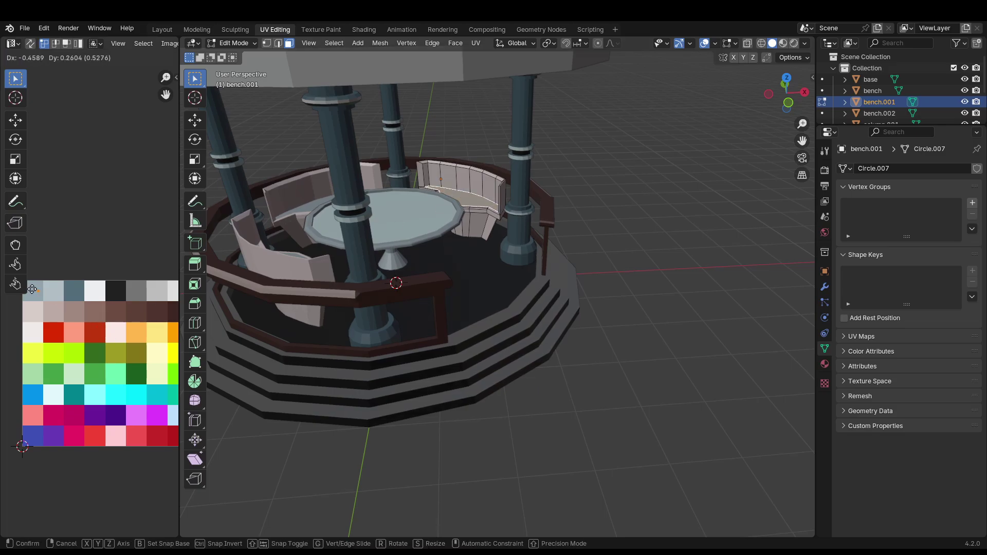
click(32, 290)
click(618, 382)
middle_drag(618, 381, 579, 388)
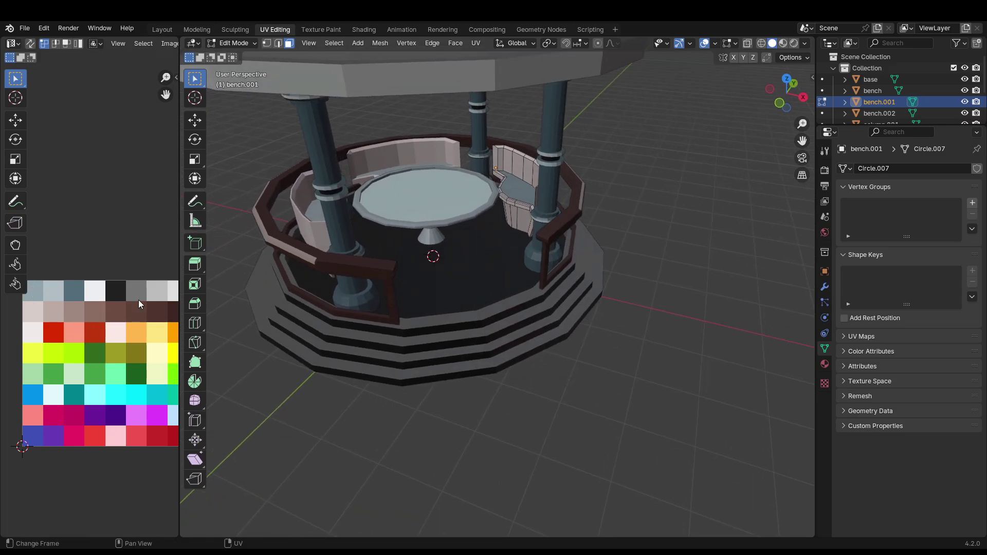
- Move the UVs of bench.001's seat face onto the light blue-grey second swatch in the first row and finish editing the bench
click(524, 189)
key(g)
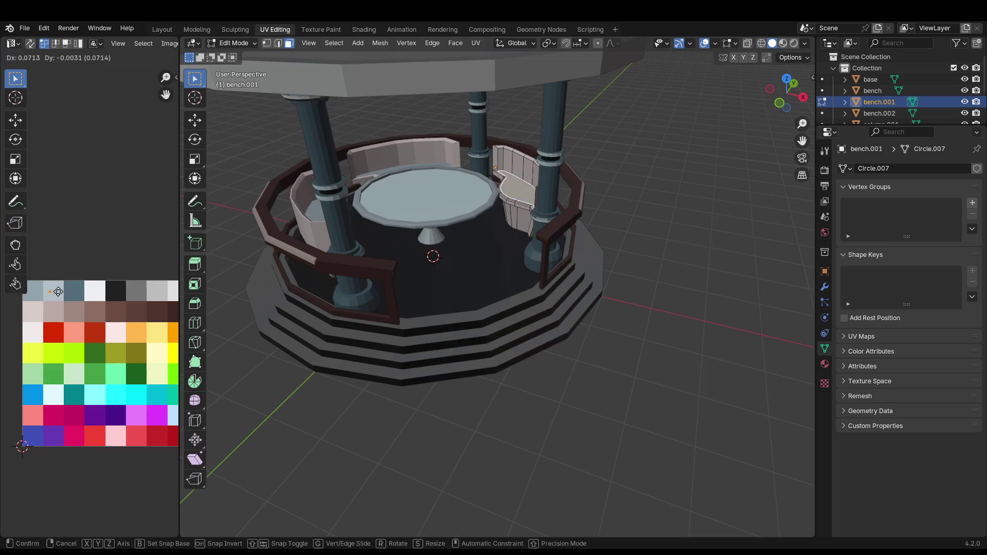
click(58, 291)
click(402, 387)
middle_drag(402, 386, 467, 396)
key(Tab)
scroll(519, 391, down, 2)
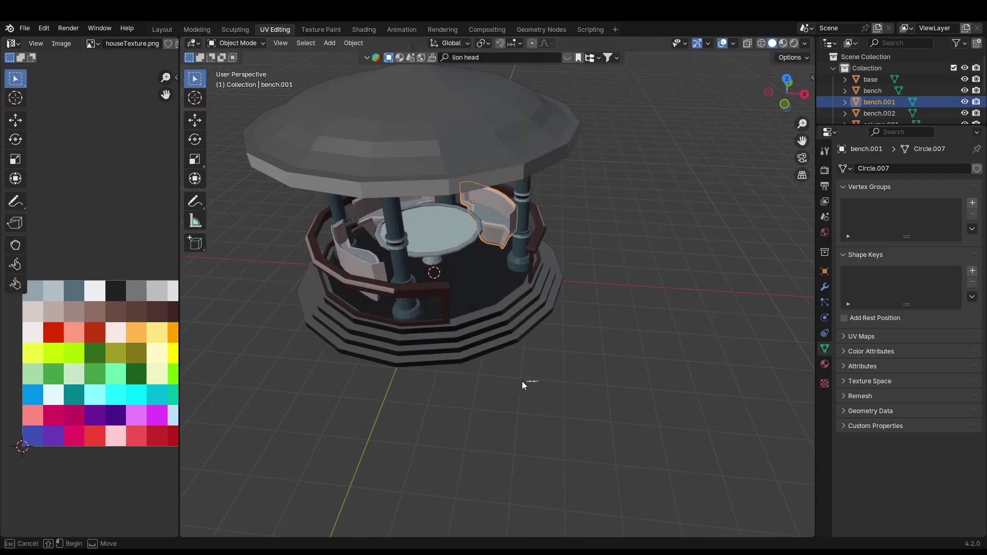
key(alt+a)
middle_drag(522, 381, 501, 355)
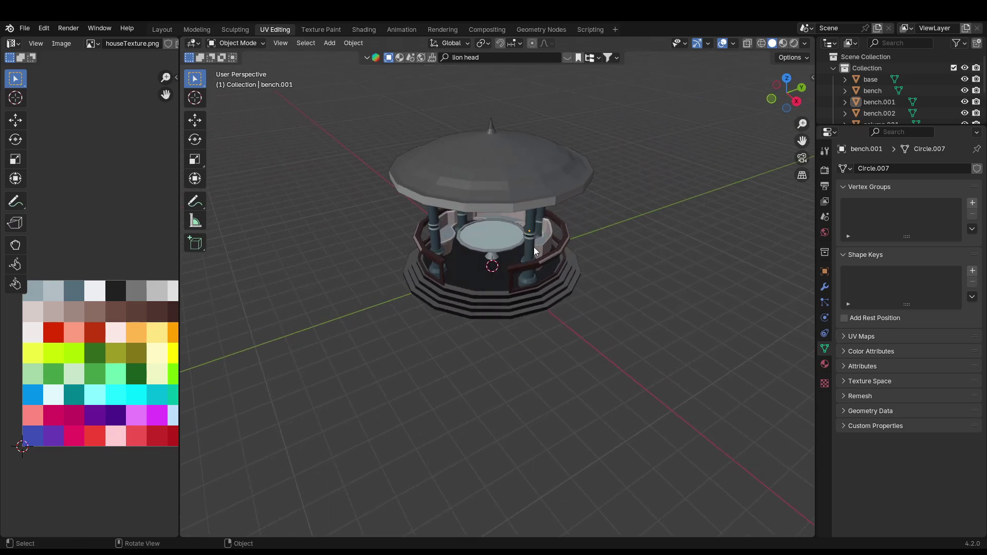
- On the dome, select the two edge loops bounding its middle ring of faces and move their UVs onto the light grey seventh swatch in the first row
click(483, 176)
scroll(540, 190, up, 2)
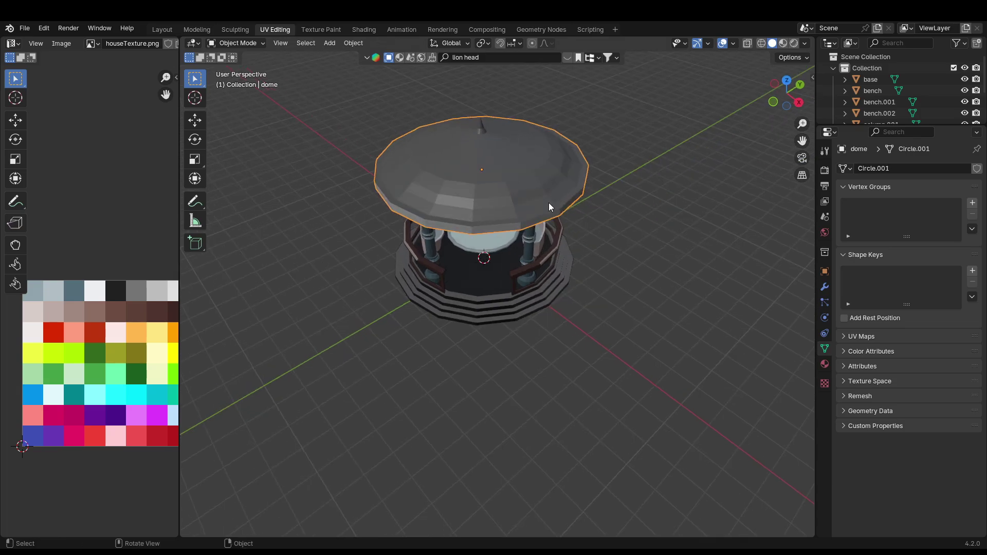
key(Tab)
scroll(506, 206, up, 3)
alt+click(506, 205)
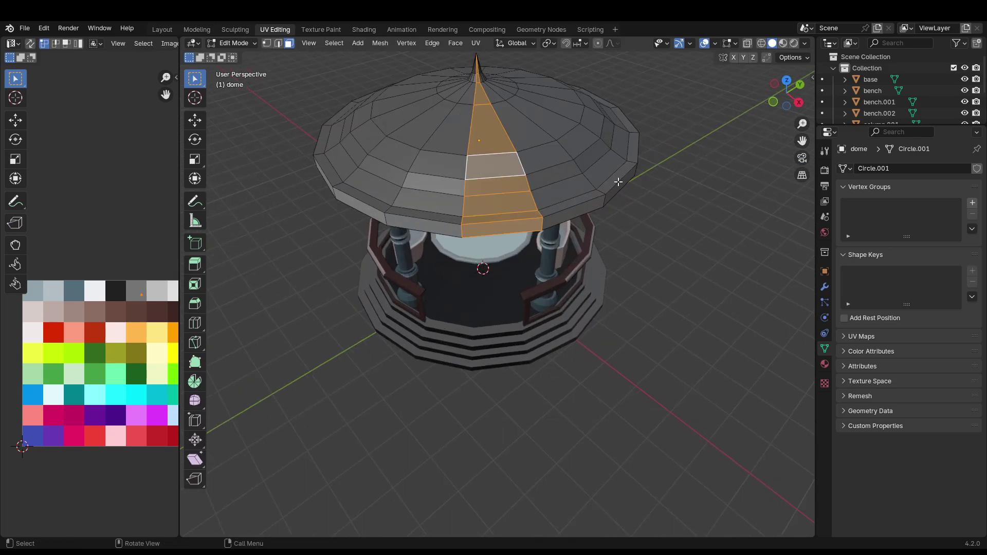
key(2)
alt+click(487, 154)
alt+shift+click(489, 180)
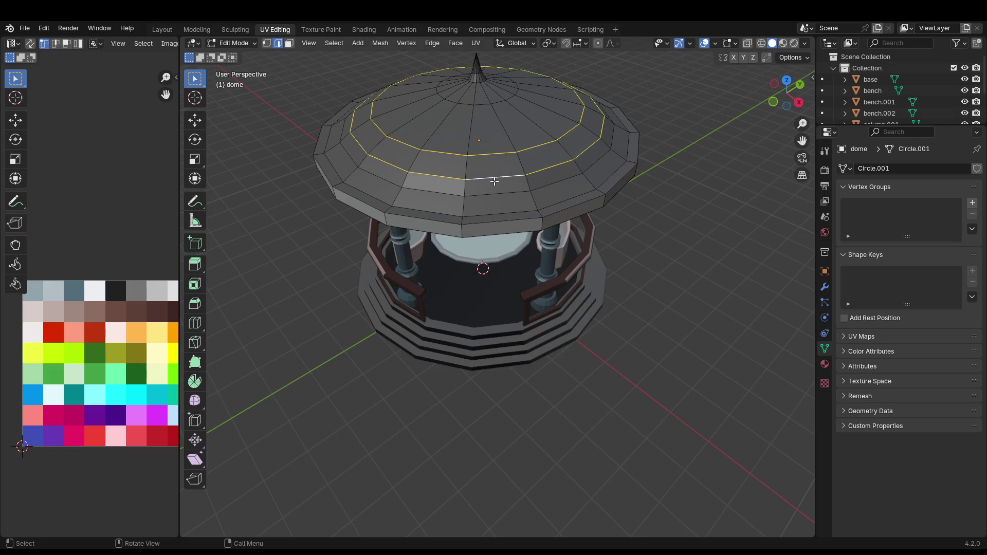
key(1)
middle_drag(691, 195, 639, 193)
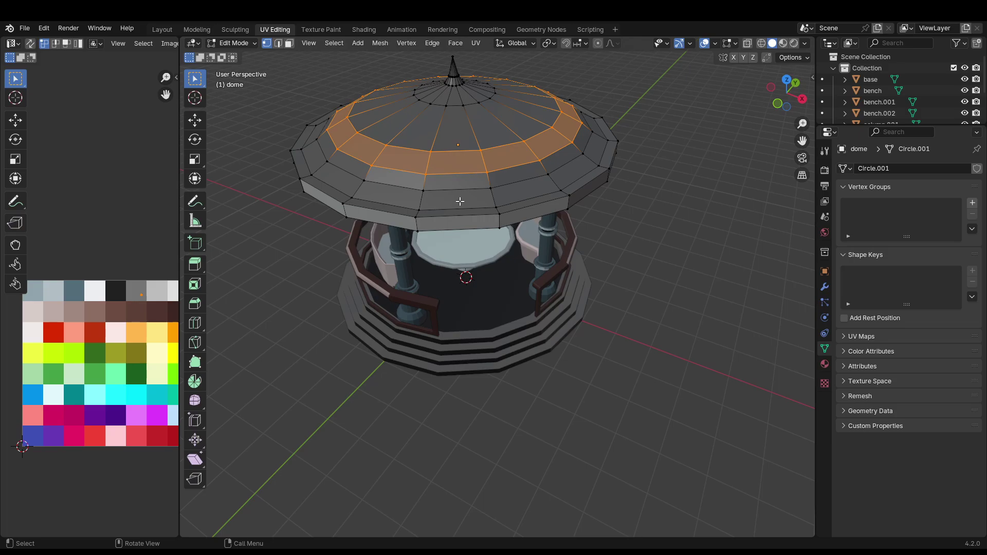
shift+middle_drag(426, 191, 439, 237)
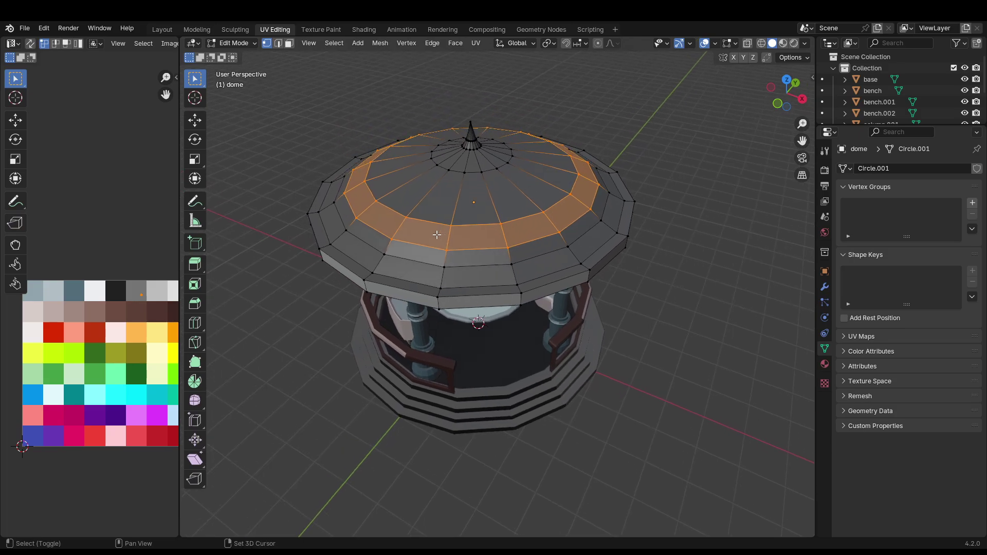
key(g)
click(152, 295)
click(612, 375)
- Select the dome's face ring directly around the spire and move its UVs onto the light grey seventh swatch in the first row
middle_drag(617, 374, 552, 376)
alt+click(516, 167)
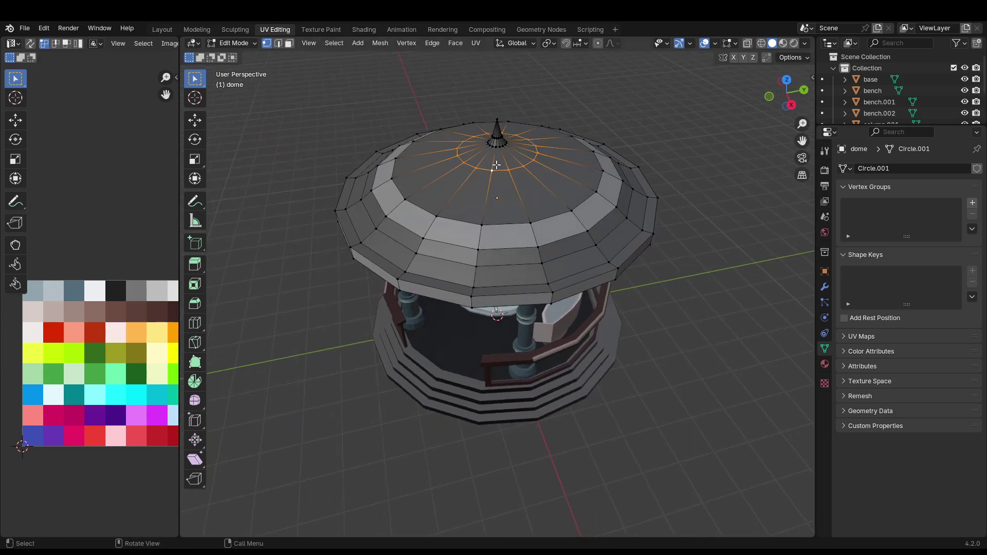
key(2)
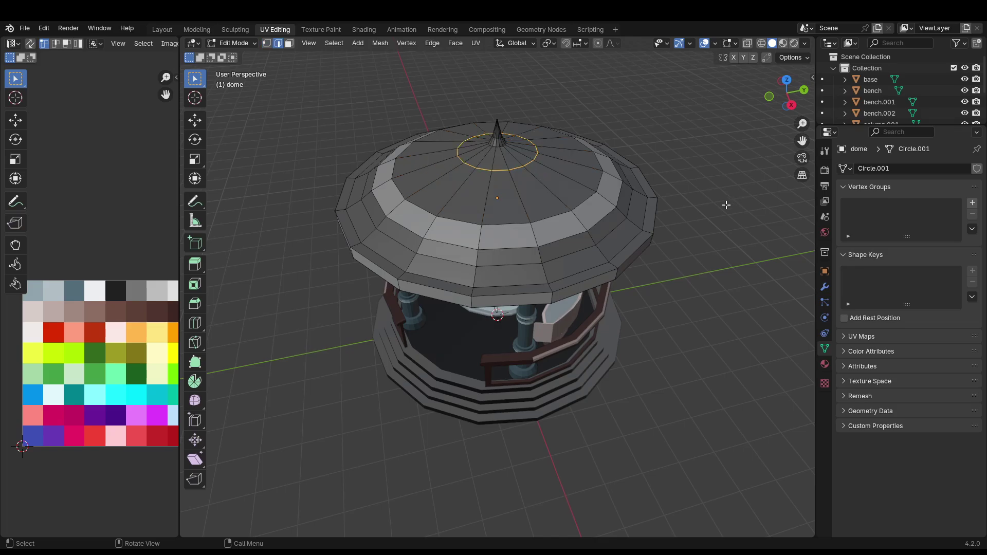
key(alt+a)
alt+click(503, 150)
key(alt+a)
alt+click(513, 166)
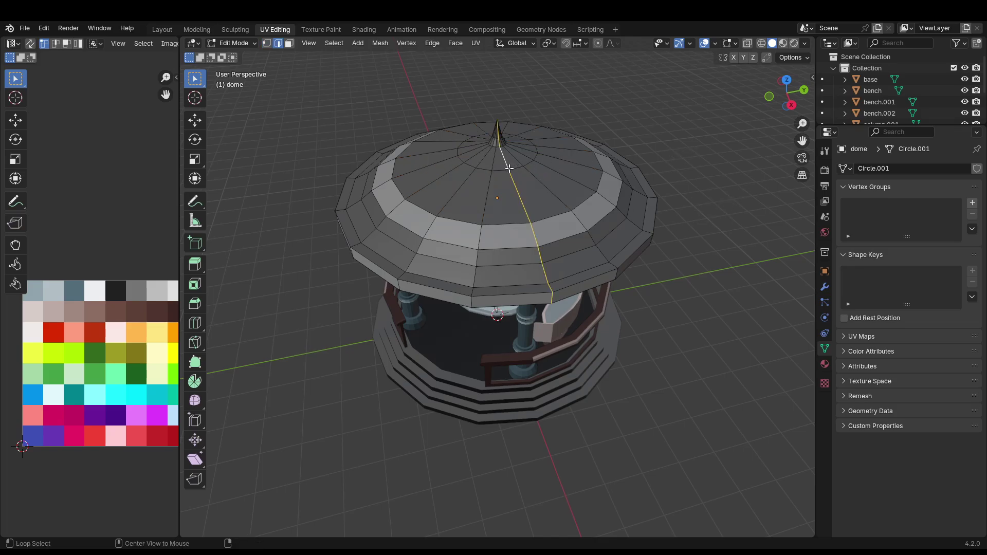
alt+click(519, 166)
scroll(509, 167, up, 5)
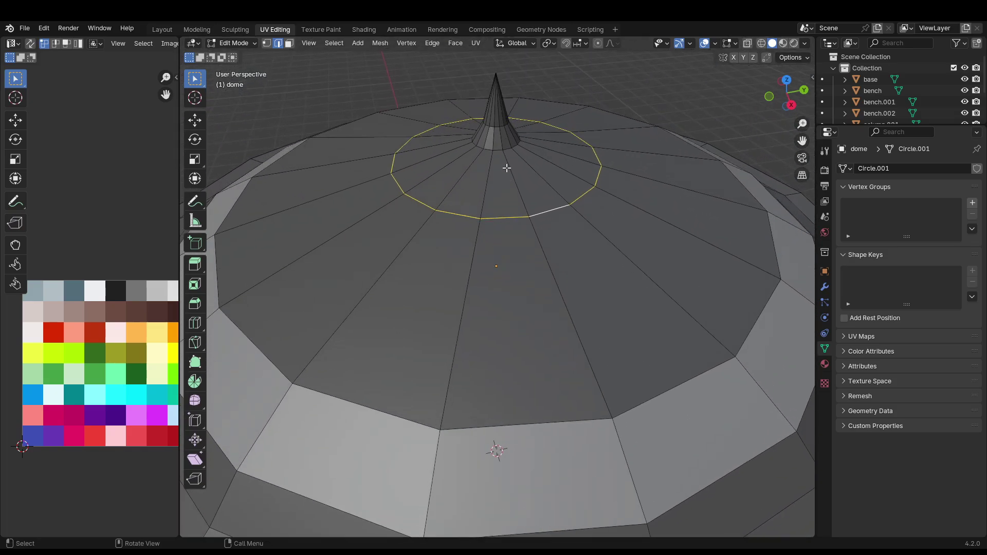
alt+shift+click(498, 149)
key(1)
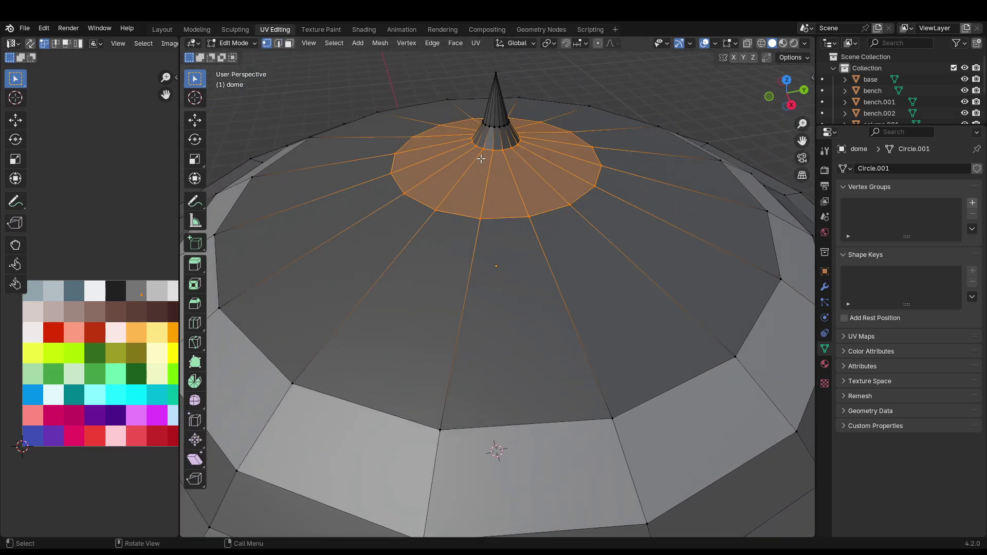
key(g)
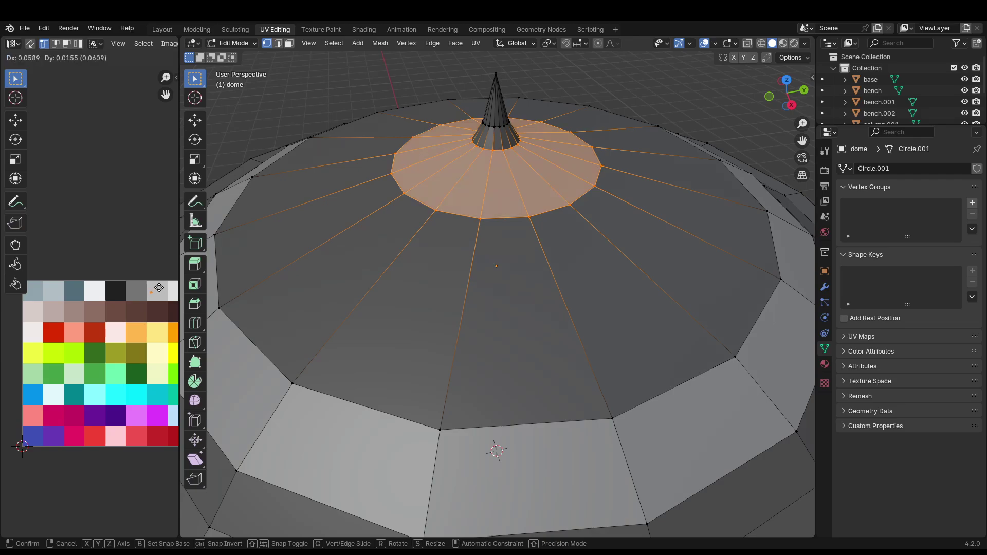
click(157, 288)
- Select the spire's upper cone faces and move their UVs onto the light cyan fourth swatch in the sixth row
middle_drag(568, 145, 496, 144)
key(alt+a)
key(3)
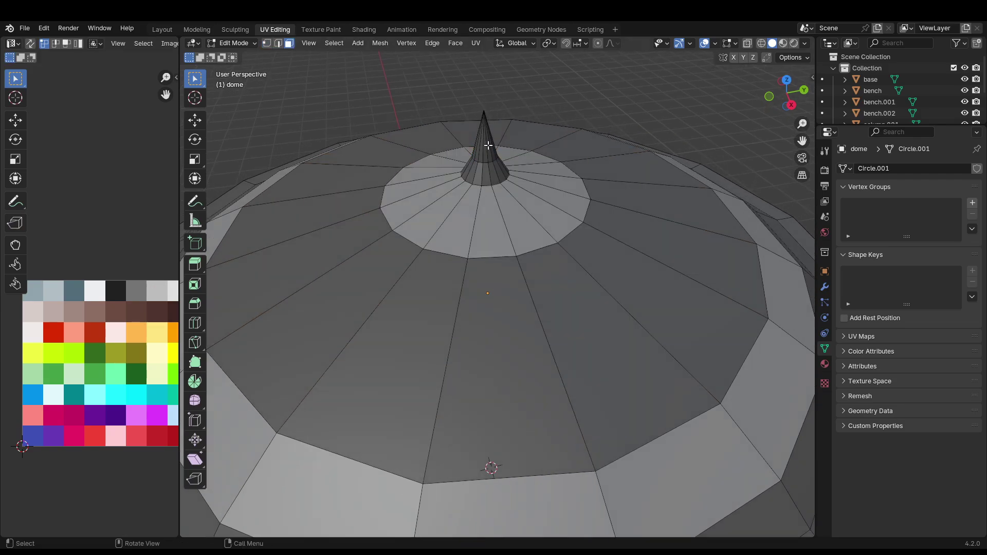
alt+click(486, 147)
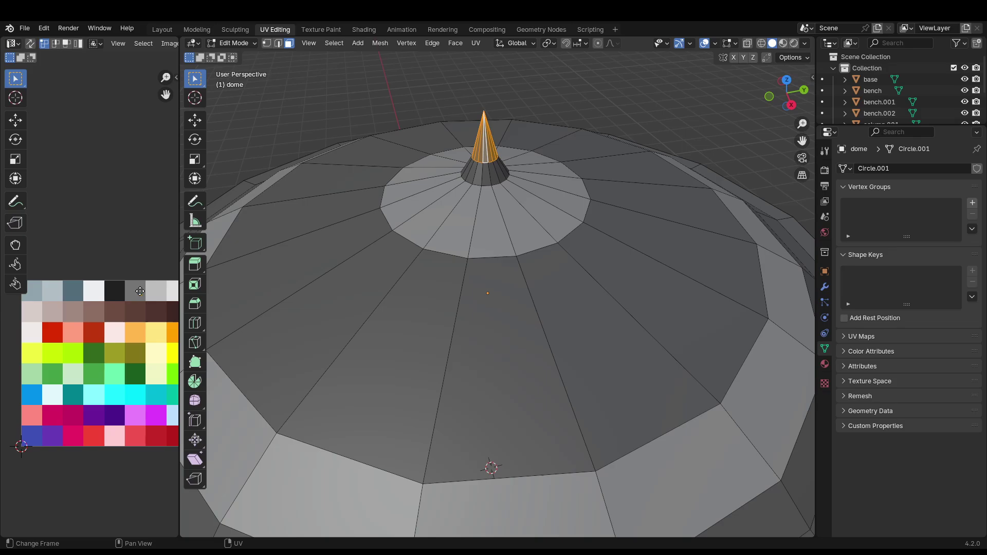
middle_drag(140, 291, 122, 271)
key(g)
click(73, 378)
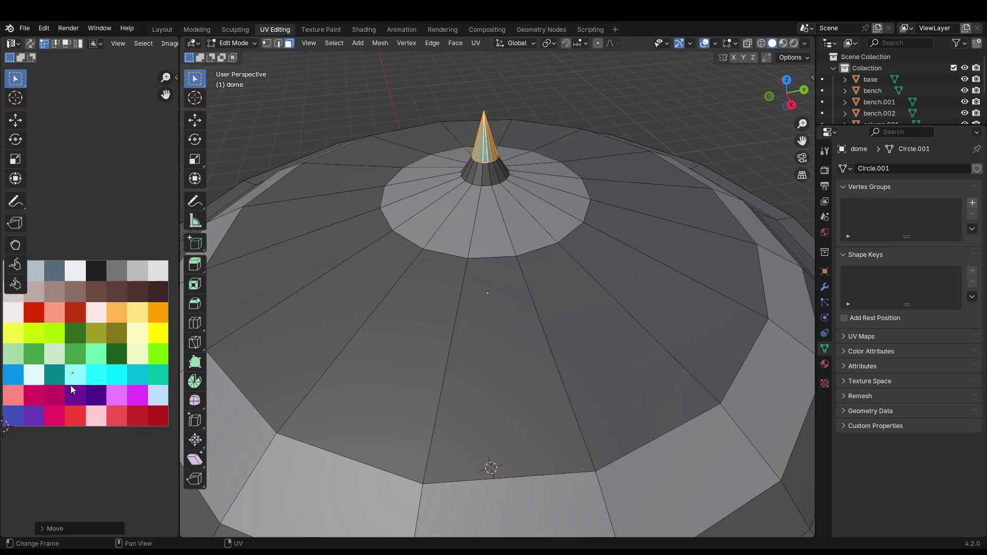
- Finish editing the dome and examine the colored pavilion as a whole from several angles
middle_drag(366, 239, 449, 197)
scroll(449, 197, down, 6)
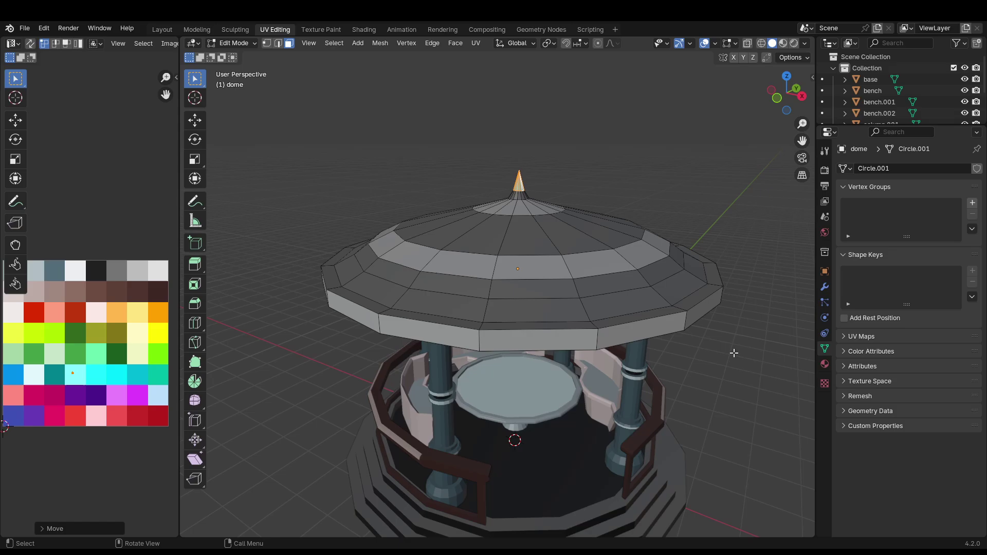
scroll(711, 370, down, 3)
key(Tab)
scroll(694, 375, down, 3)
click(701, 365)
middle_drag(668, 371, 655, 352)
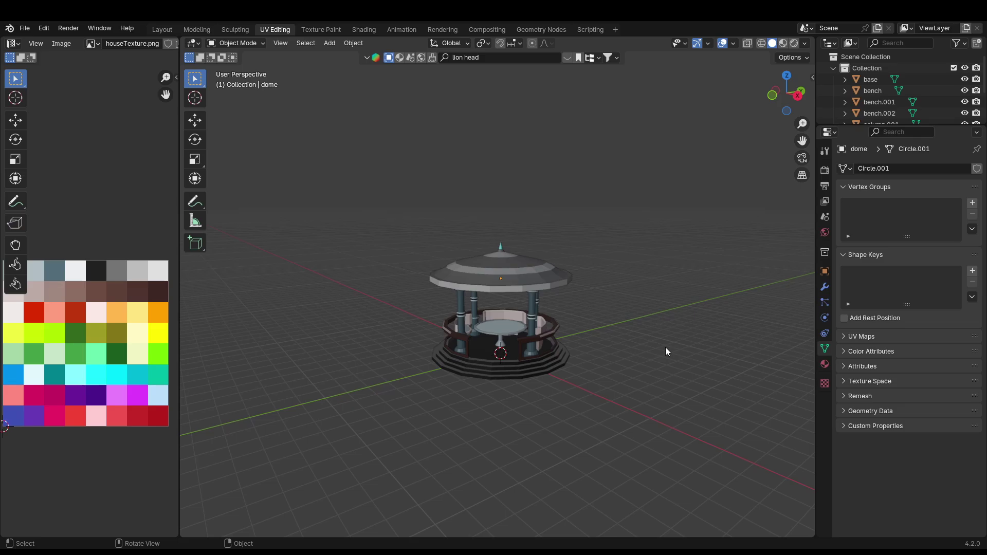
mouse_move(632, 368)
middle_down()
mouse_move(604, 406)
mouse_move(652, 397)
mouse_move(625, 381)
middle_up()
middle_drag(604, 326, 602, 337)
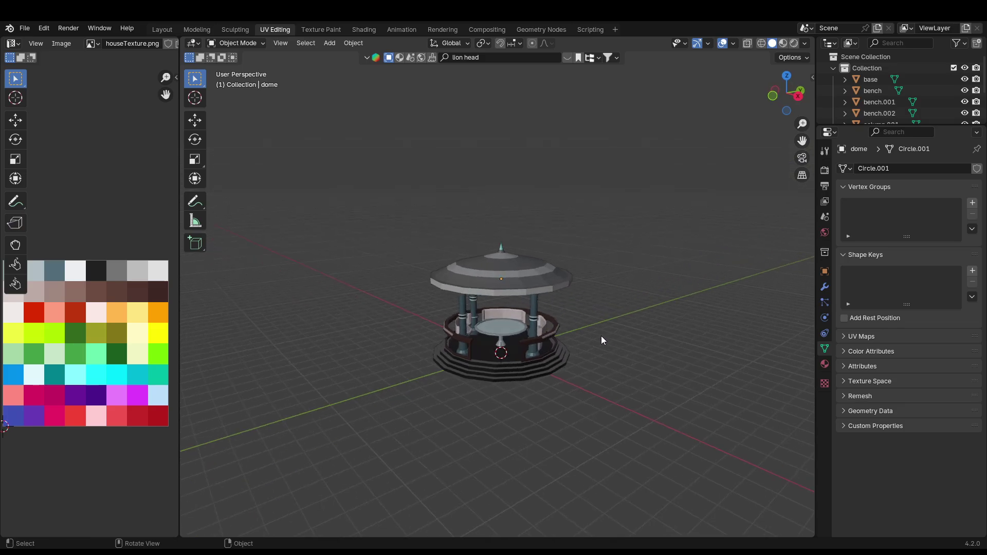
middle_drag(573, 388, 560, 359)
- Select the stepped base, switch to the Shading workspace and search the online asset library for "stone"
scroll(487, 416, up, 4)
click(483, 402)
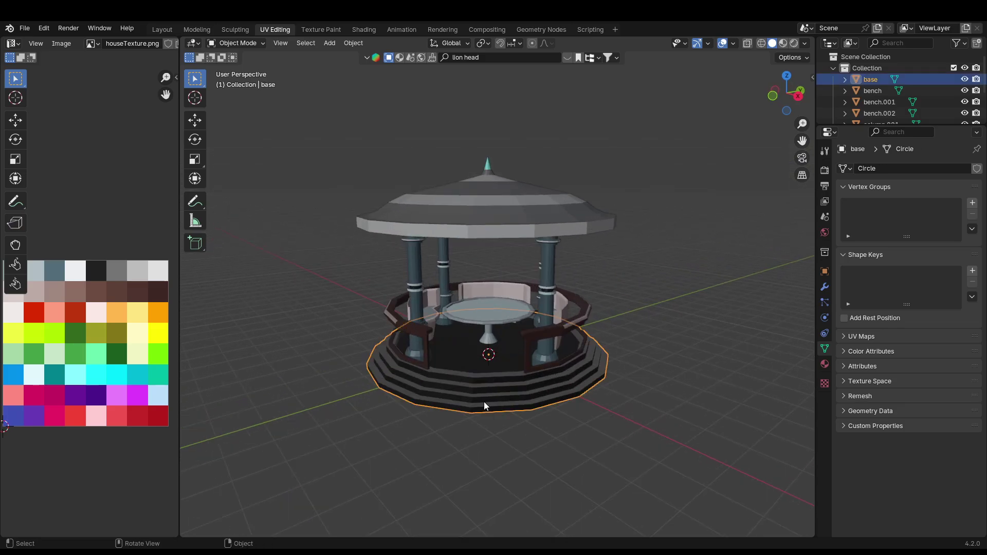
click(364, 30)
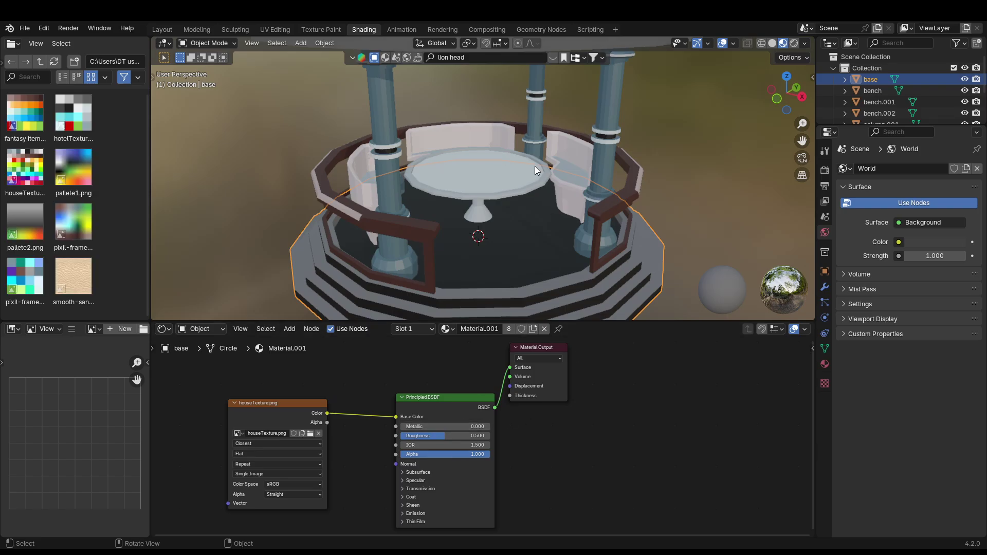
scroll(520, 282, down, 2)
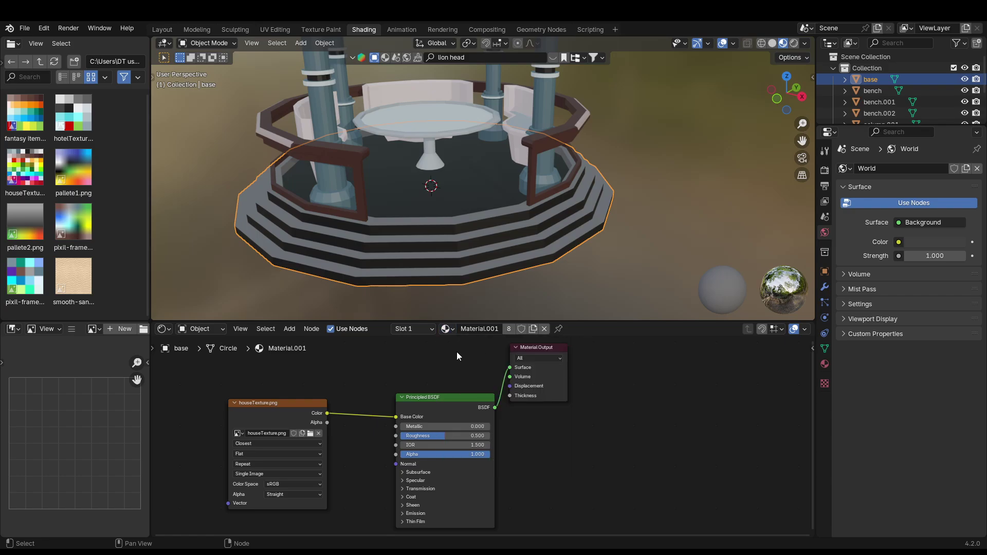
scroll(470, 167, down, 2)
click(463, 57)
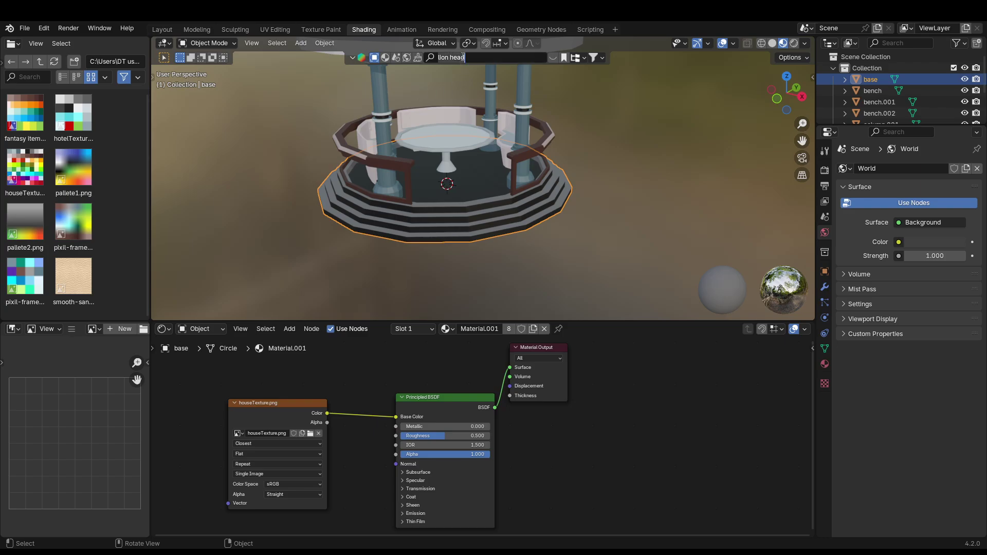
key(ctrl+a)
text(stone)
key(Return)
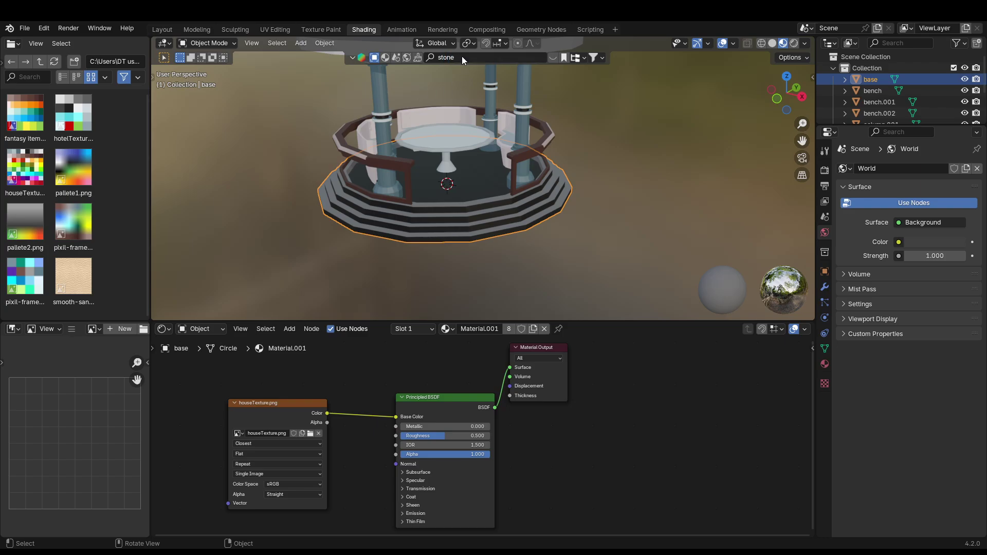
- Browse the library's materials, apply Ground Concrete 27 to the base and close the results
click(386, 57)
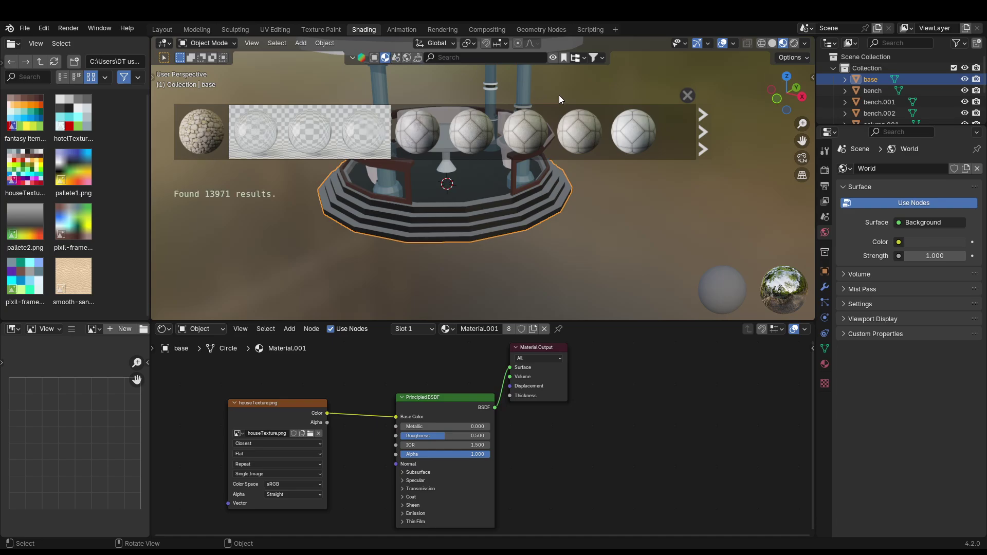
mouse_move(568, 135)
scroll(568, 134, down, 2)
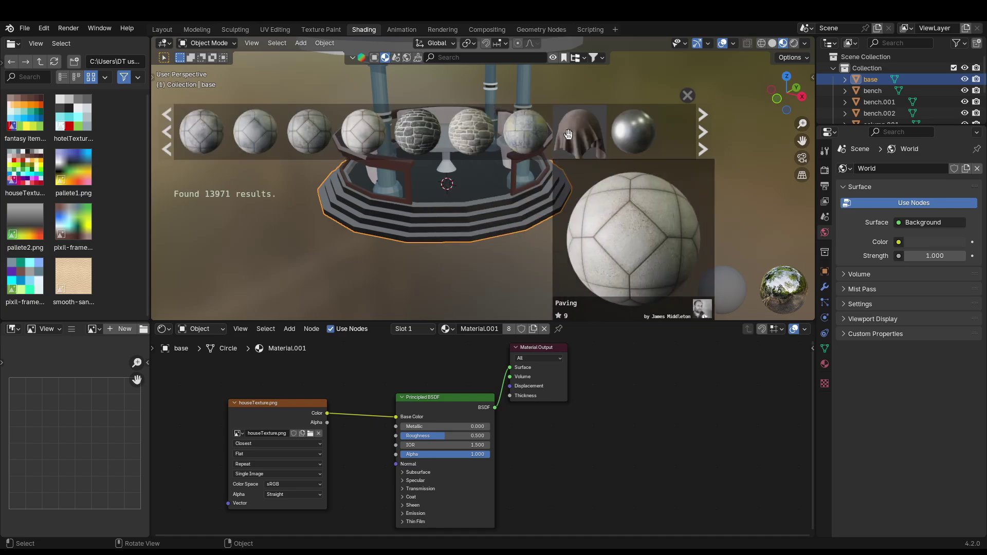
scroll(568, 134, down, 4)
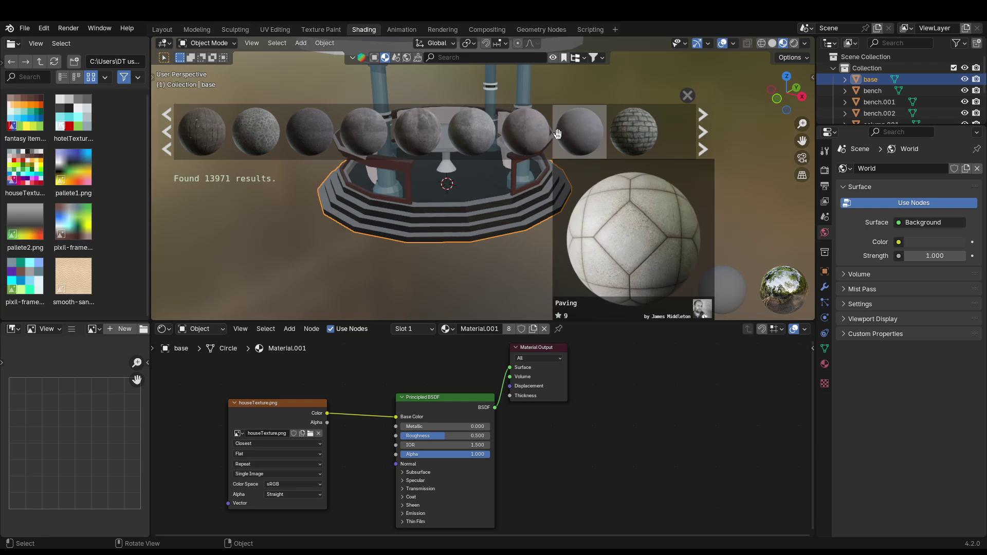
scroll(558, 133, down, 2)
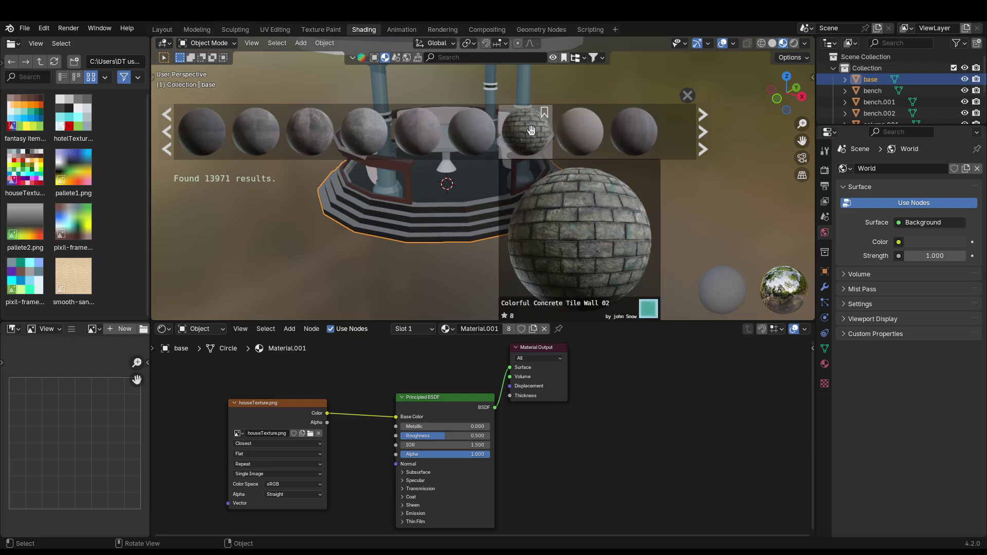
click(366, 133)
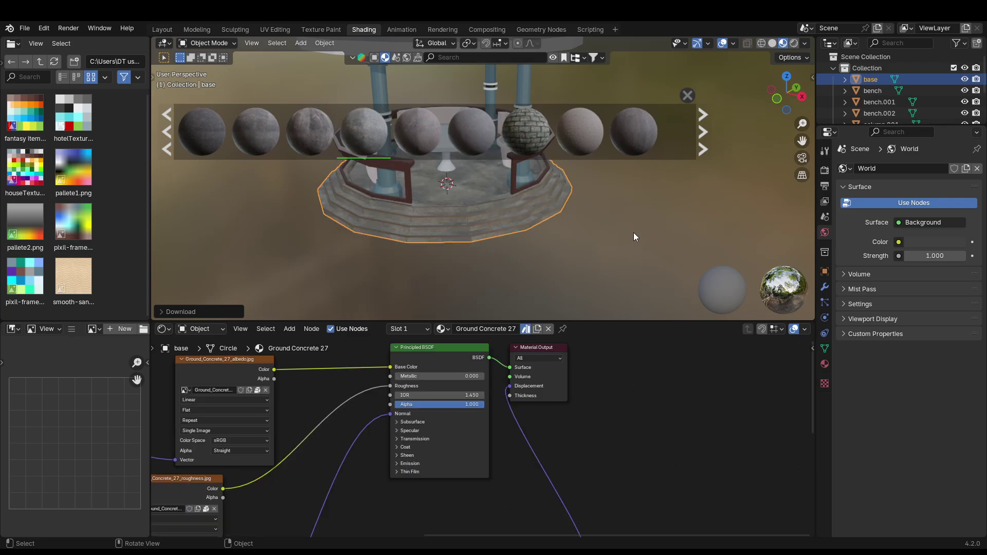
middle_drag(634, 232, 573, 235)
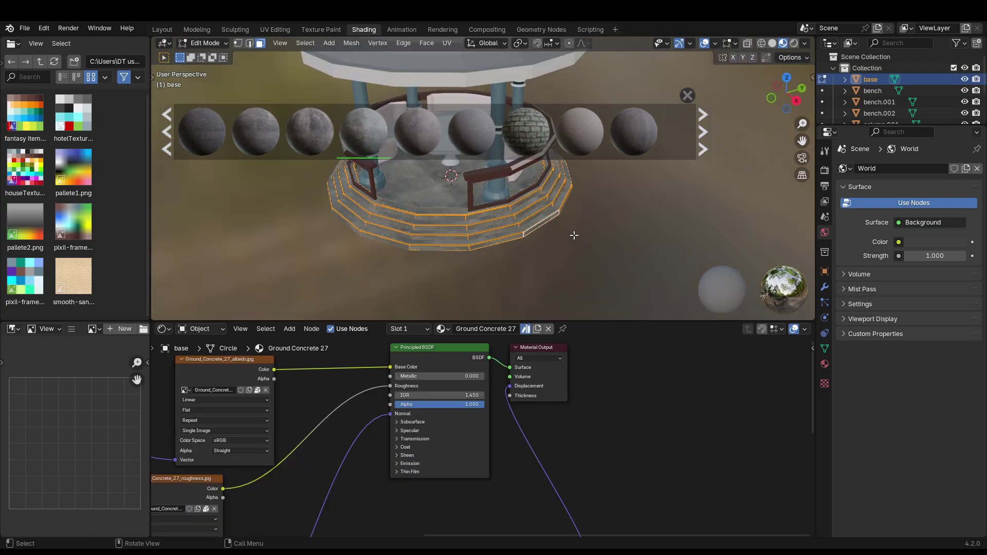
click(689, 95)
- Select the fence and search the library's materials for "wooden"
scroll(590, 247, up, 8)
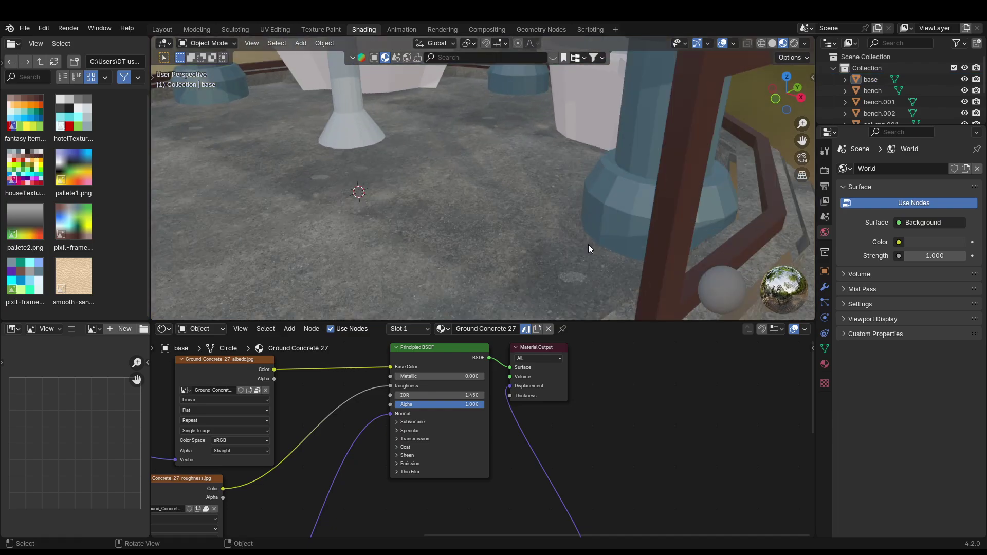
scroll(588, 245, down, 5)
middle_drag(638, 253, 569, 248)
click(486, 183)
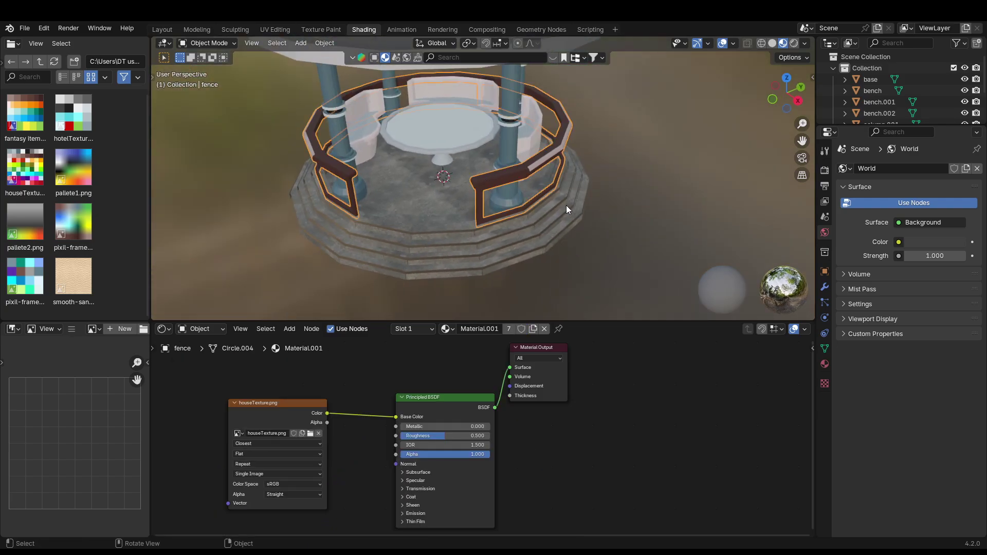
click(471, 58)
text(wooden)
key(Return)
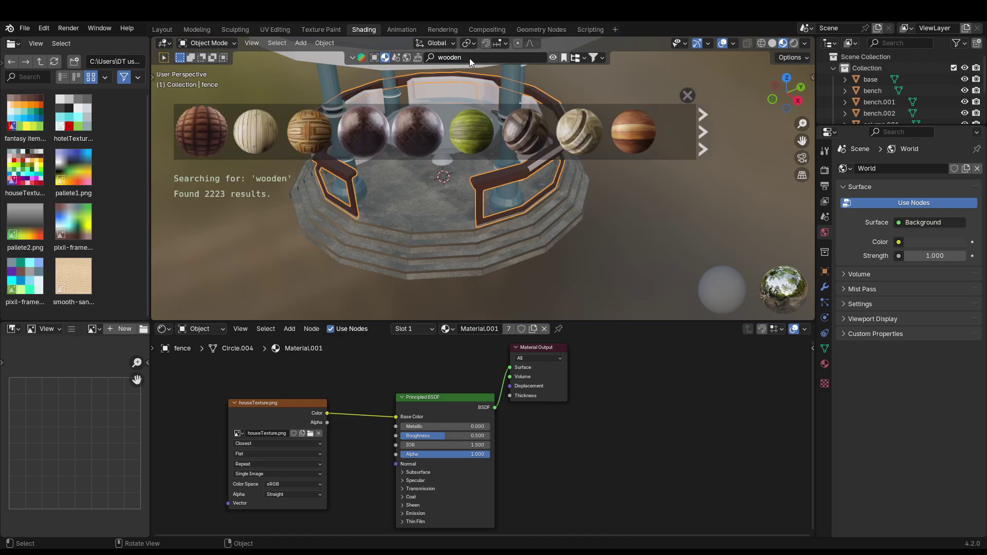
- Browse the wooden material results, apply Wooden planks to the fence and close the results
scroll(540, 130, down, 3)
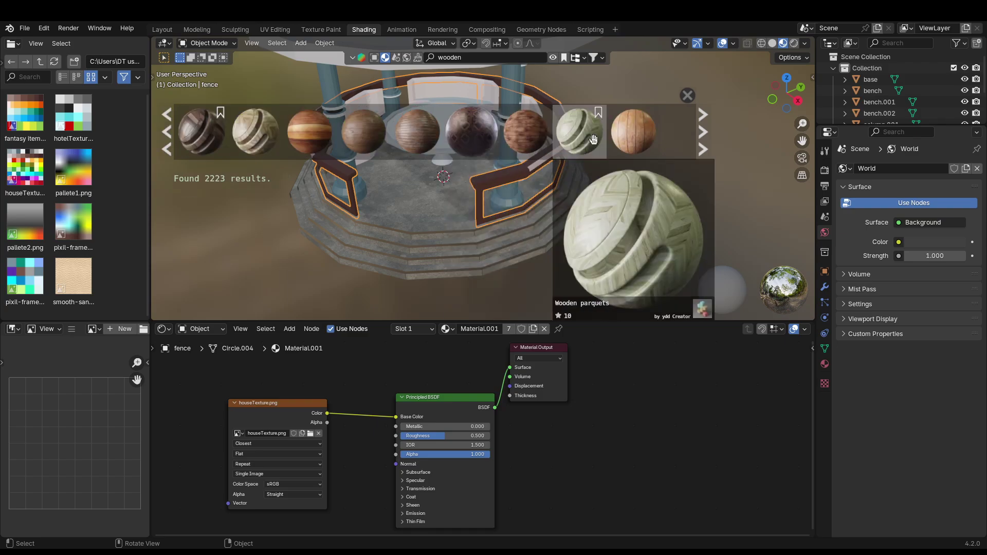
click(622, 139)
click(633, 131)
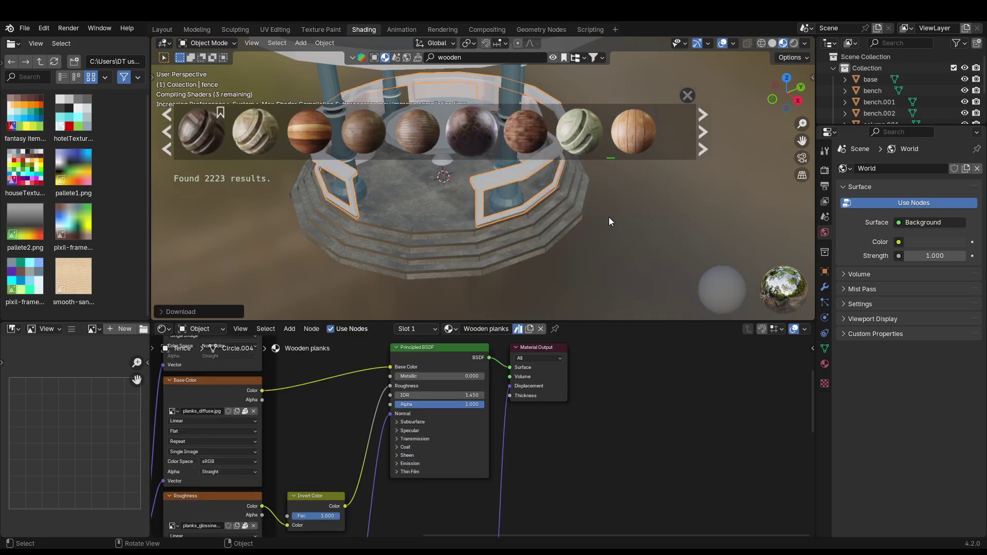
key(Tab)
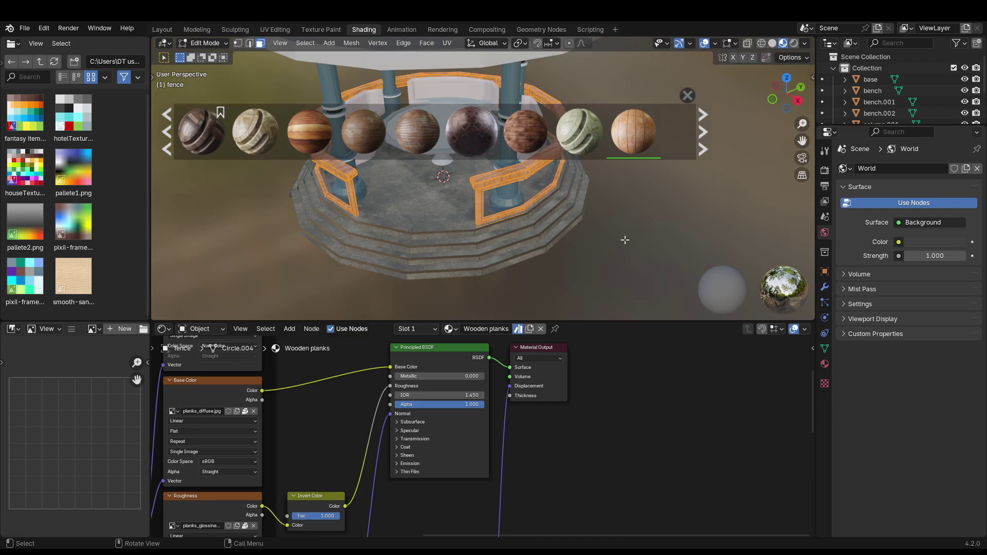
key(Tab)
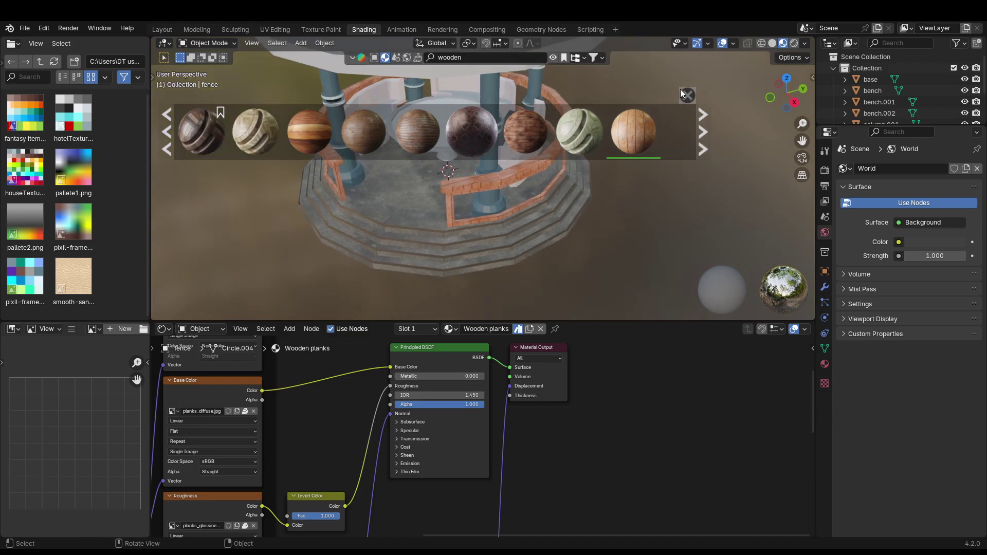
middle_drag(680, 88, 634, 134)
scroll(581, 172, up, 4)
middle_drag(524, 202, 474, 146)
- Select the dome and search the material library for "metal"
scroll(508, 157, down, 2)
scroll(449, 146, down, 2)
scroll(474, 146, down, 5)
click(475, 148)
scroll(519, 142, down, 2)
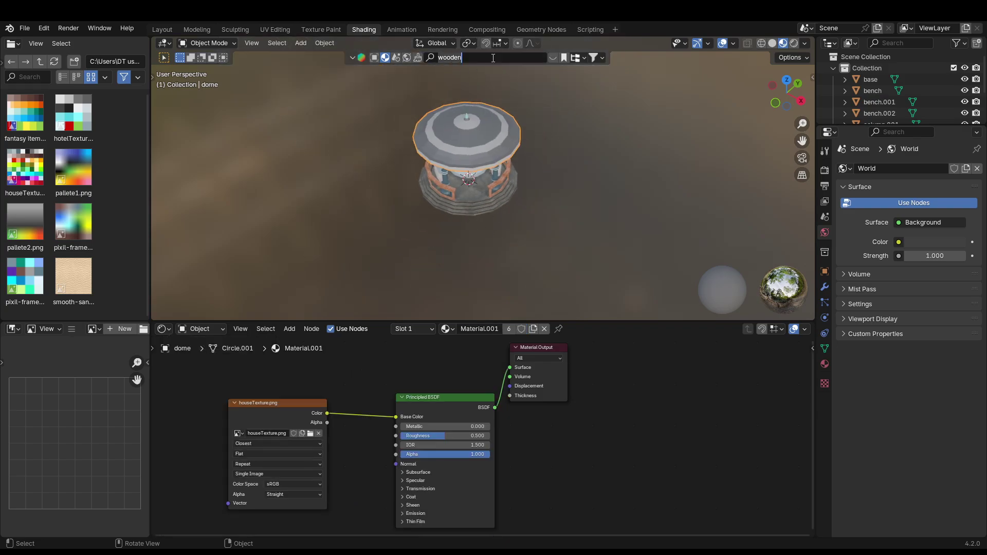
key(ctrl+BackSpace)
text(metal)
key(Return)
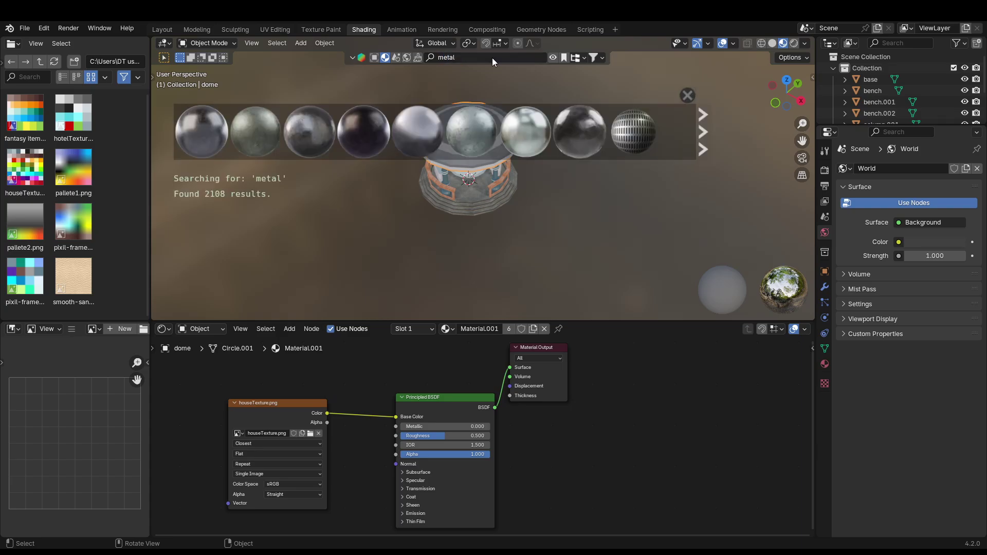
- Apply the Old Metal material to the dome and close the results
mouse_move(426, 124)
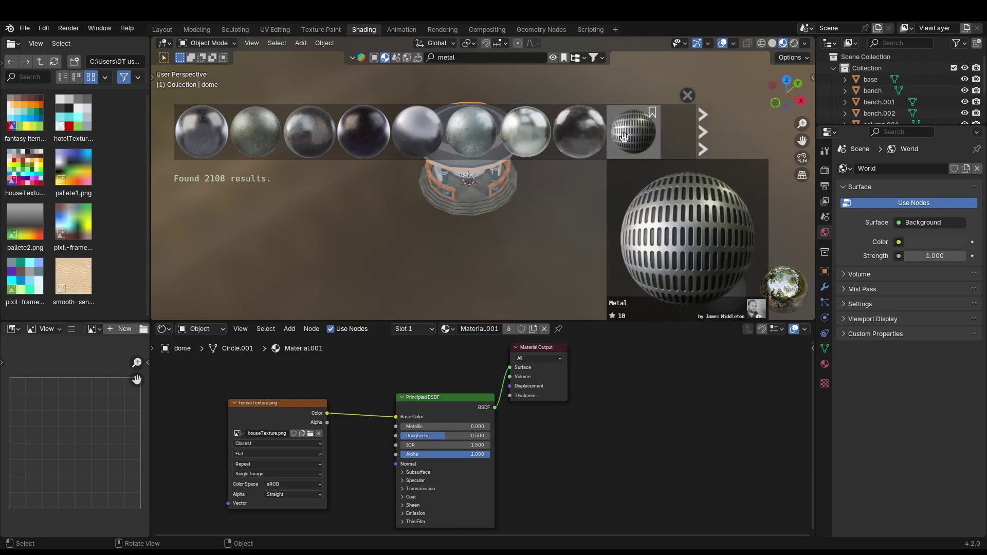
mouse_move(273, 138)
drag(309, 133, 469, 169)
middle_drag(622, 222, 593, 219)
key(Tab)
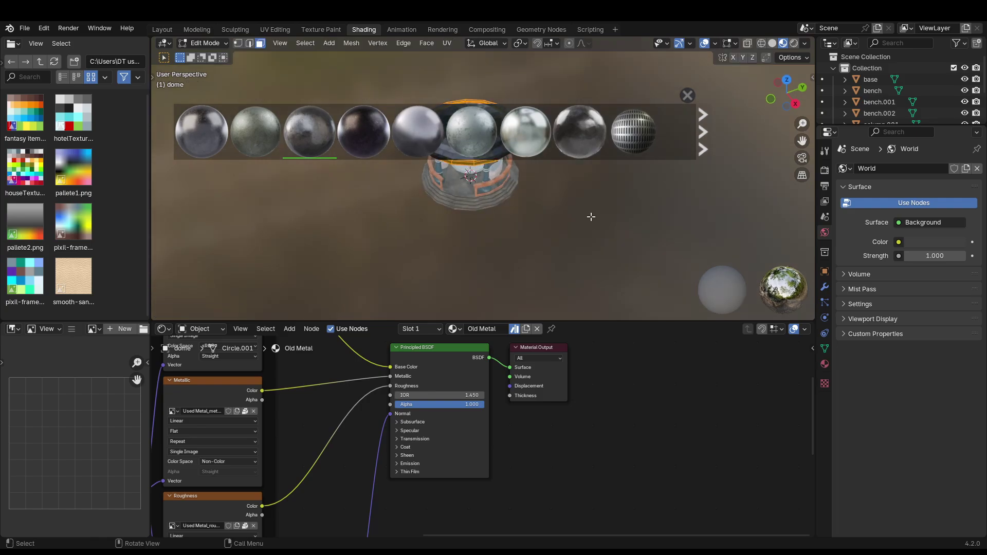
key(Tab)
click(687, 96)
- Inspect the metal dome up close, reselect it and run the "metal" material search again
scroll(620, 128, up, 1)
click(612, 129)
middle_drag(612, 128, 570, 119)
scroll(564, 144, up, 3)
scroll(582, 115, down, 2)
click(520, 120)
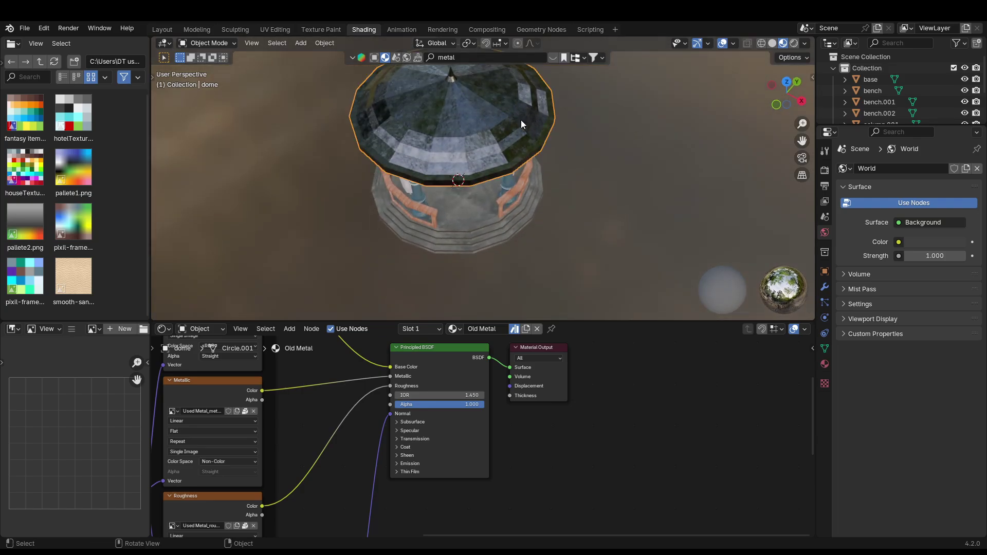
click(482, 57)
key(Return)
- Browse further metal materials, apply Metal Vent Slats to the dome and close the results
mouse_move(564, 126)
scroll(563, 126, down, 5)
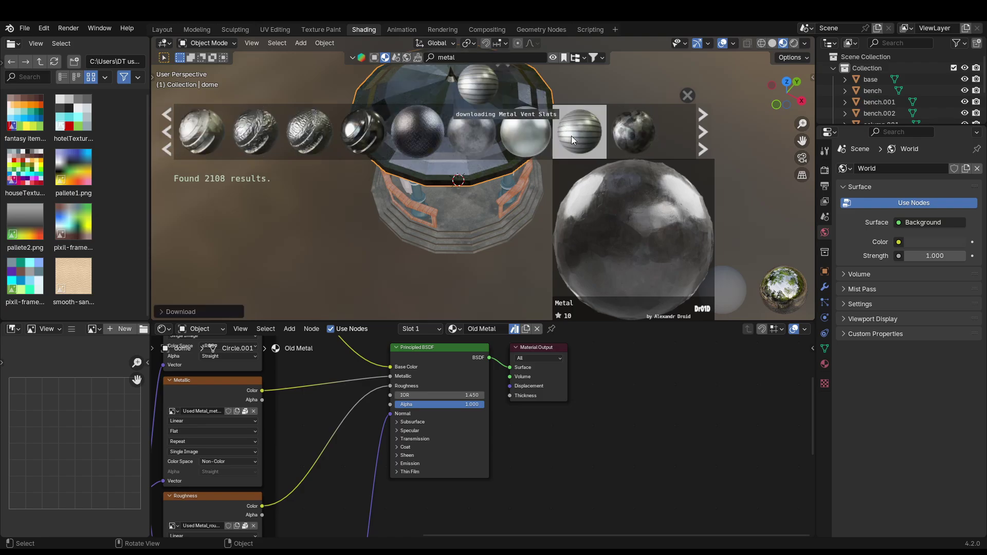
click(571, 136)
drag(493, 268, 491, 268)
middle_drag(521, 257, 515, 249)
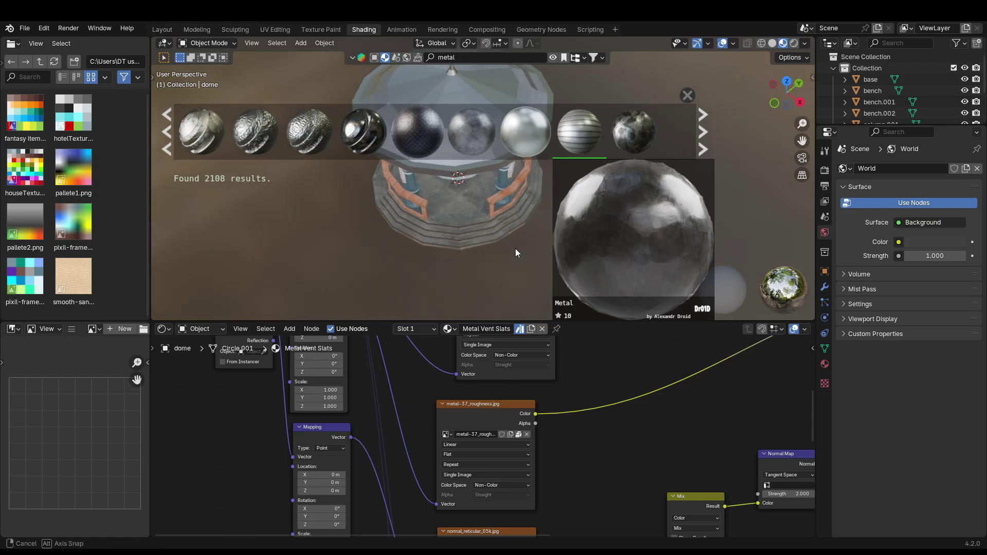
key(Tab)
key(Tab)
click(688, 95)
scroll(609, 168, down, 3)
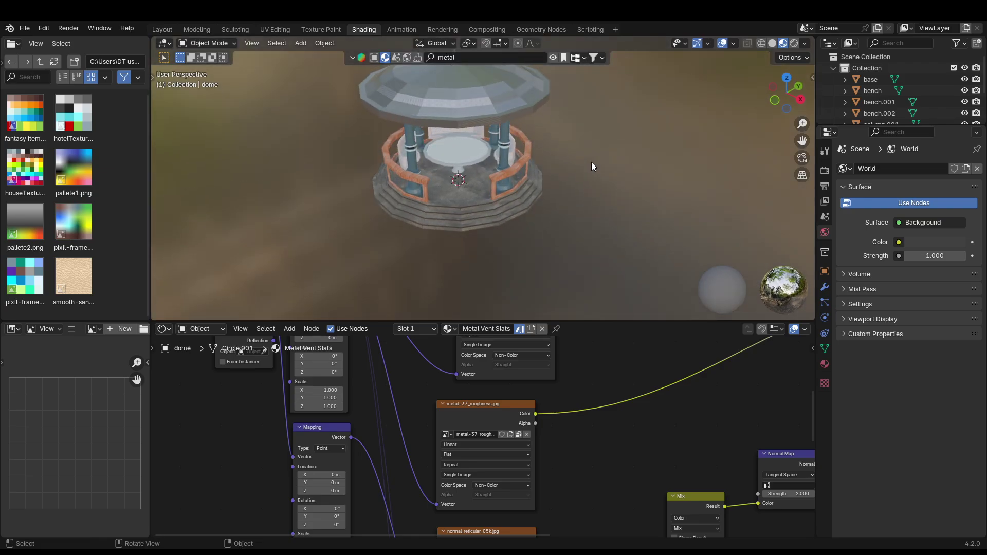
- Try the existing Wooden planks and Material.001 materials on the dome and inspect its surface up close
click(447, 329)
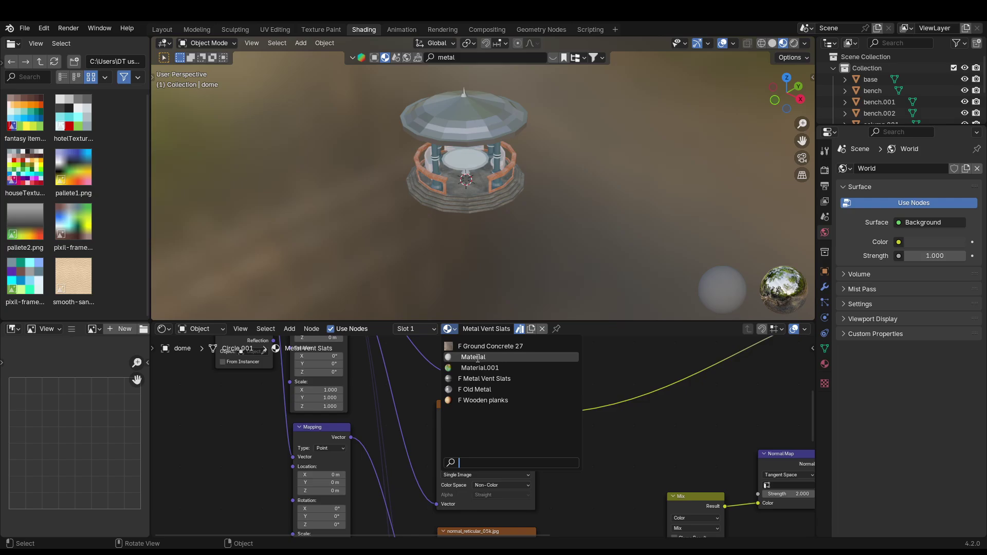
click(498, 401)
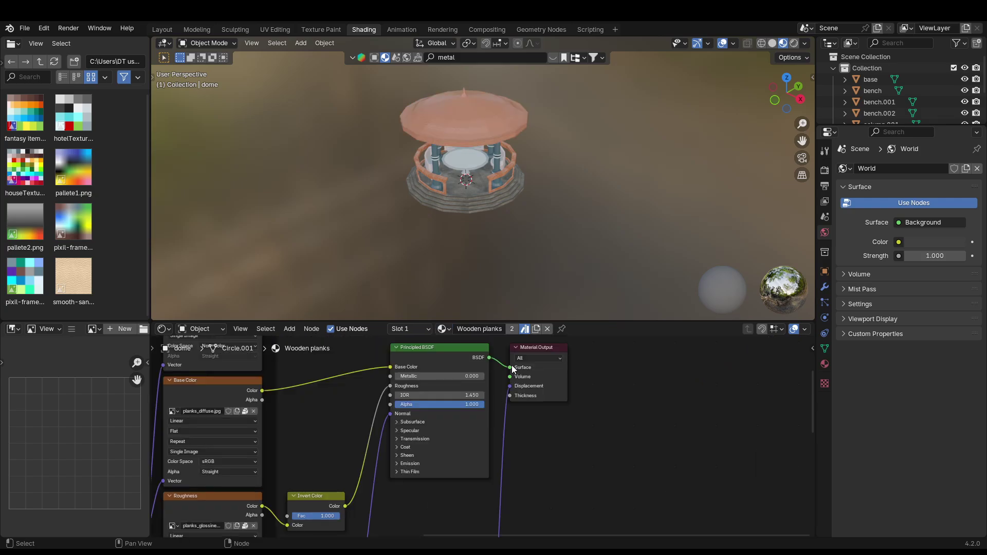
click(452, 329)
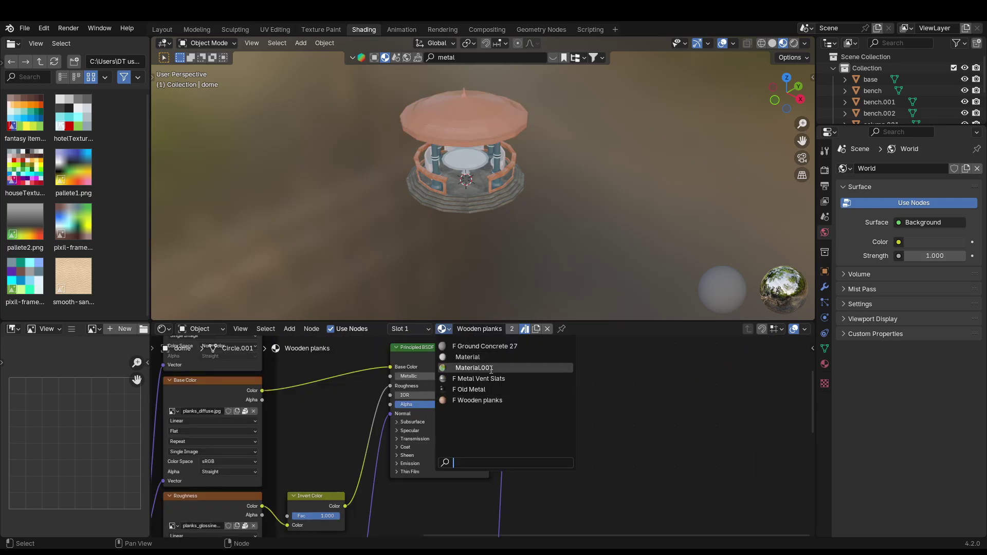
click(474, 368)
middle_drag(548, 260, 554, 217)
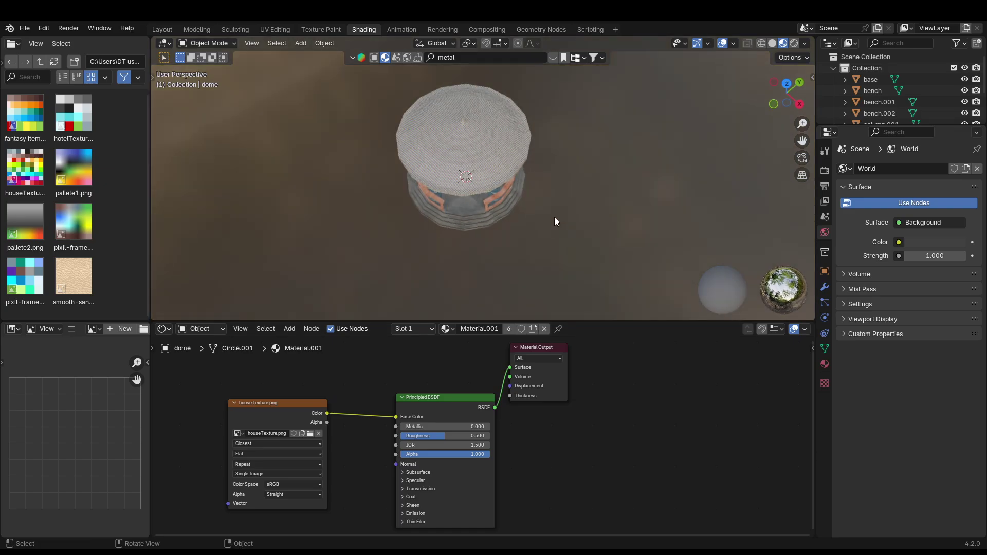
scroll(541, 200, up, 5)
scroll(549, 204, up, 3)
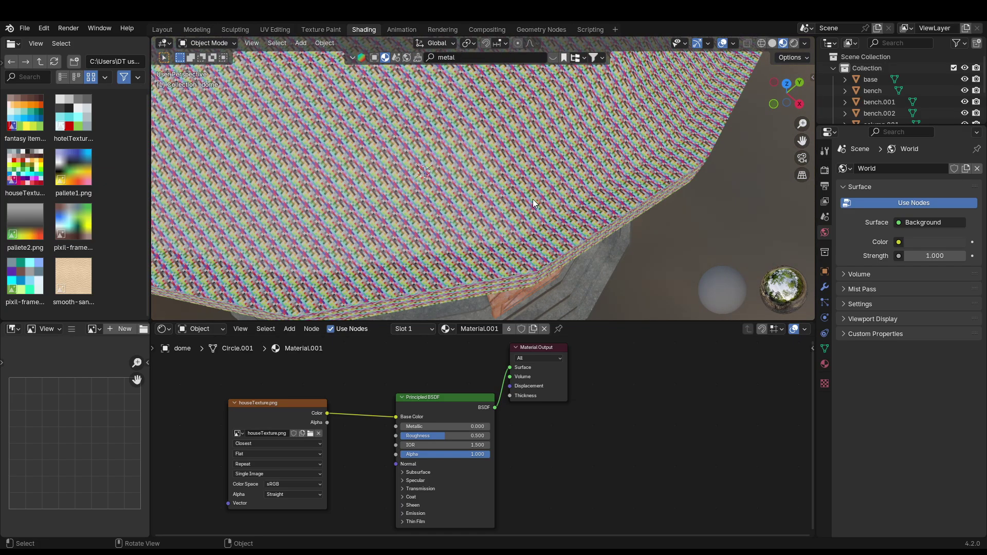
scroll(529, 199, down, 6)
middle_drag(529, 199, 563, 207)
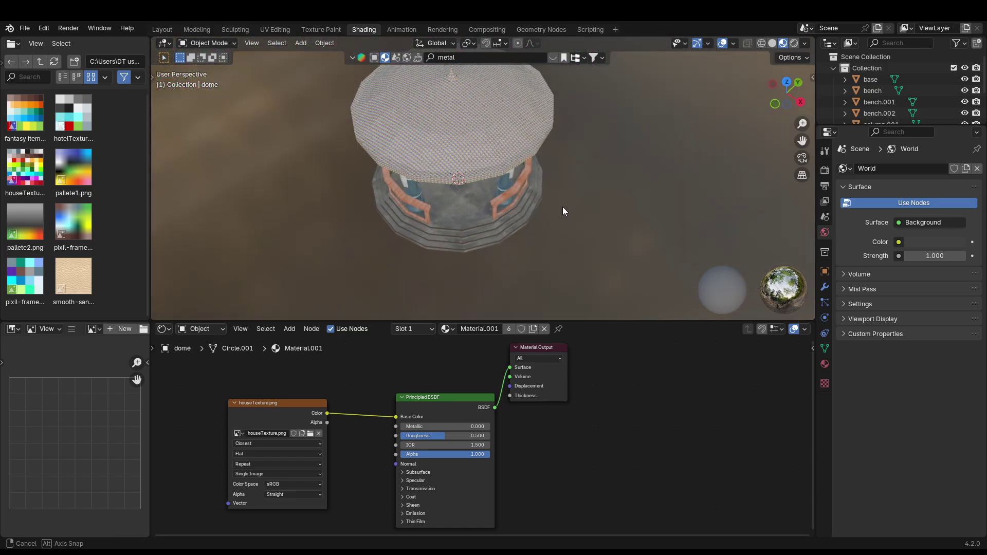
middle_drag(477, 242, 489, 188)
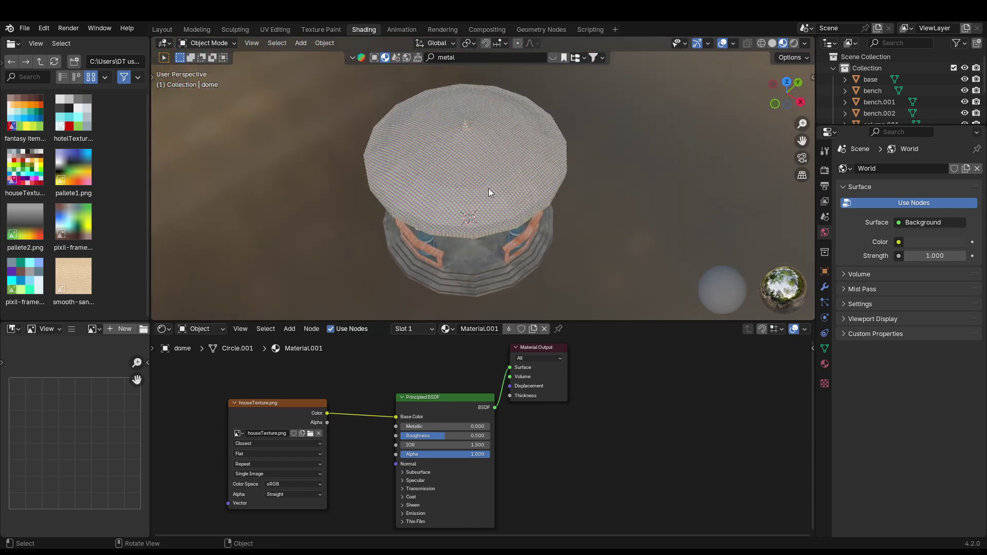
click(489, 190)
- Try the existing Ground Concrete 27 material on the dome and inspect it from several angles
click(447, 328)
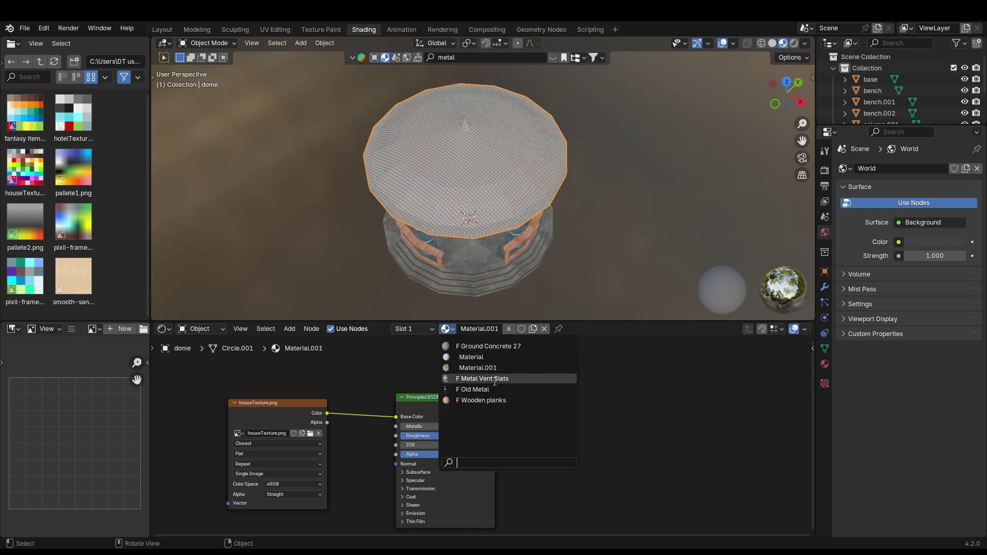
click(507, 346)
middle_drag(603, 217, 573, 223)
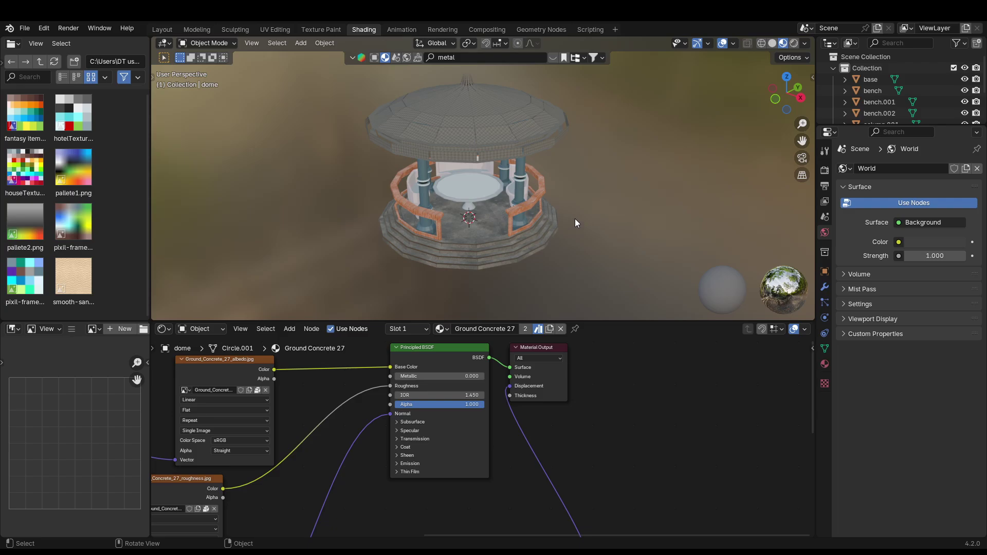
scroll(575, 218, down, 1)
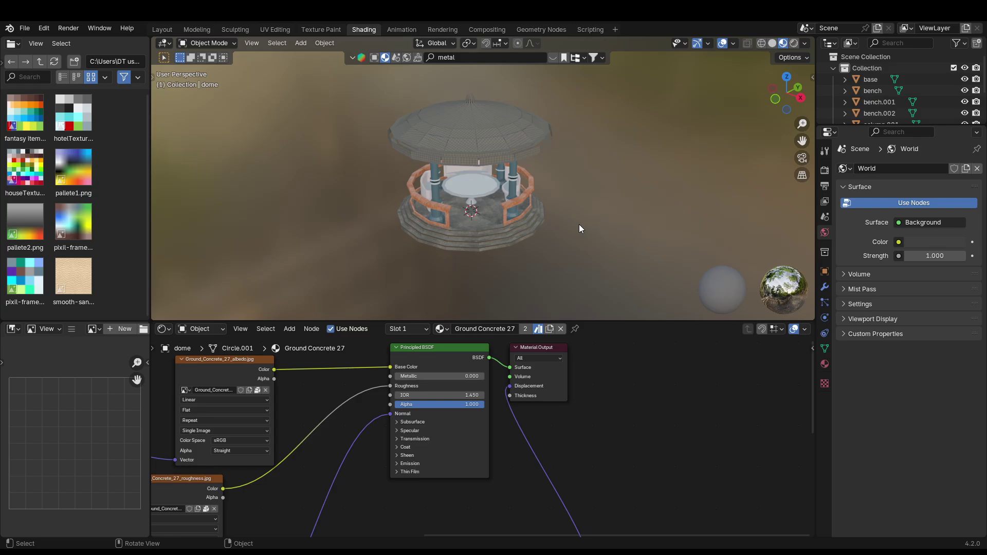
middle_drag(570, 171, 522, 180)
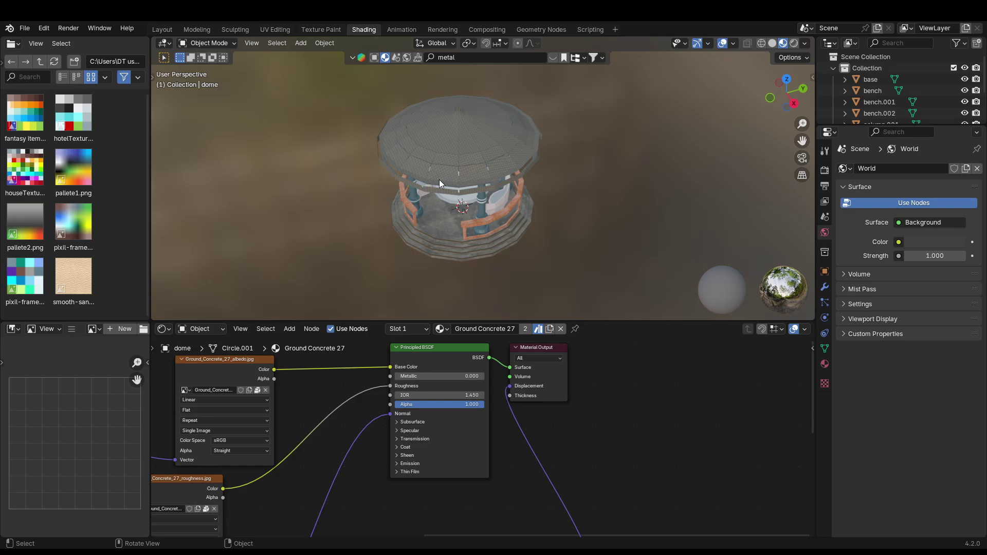
scroll(439, 180, up, 6)
middle_drag(388, 207, 401, 217)
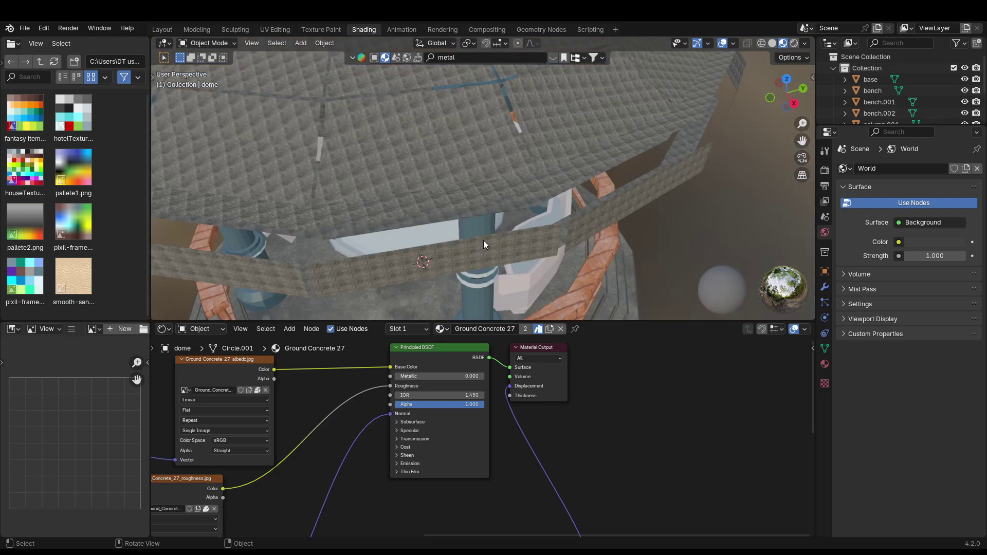
scroll(483, 240, down, 4)
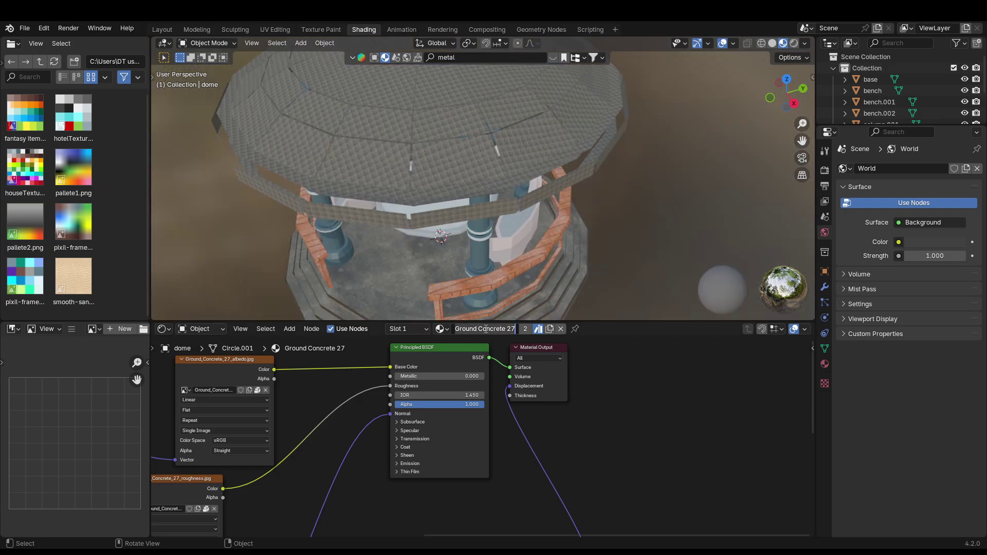
- Assign the existing Metal Vent Slats material to the dome
click(446, 330)
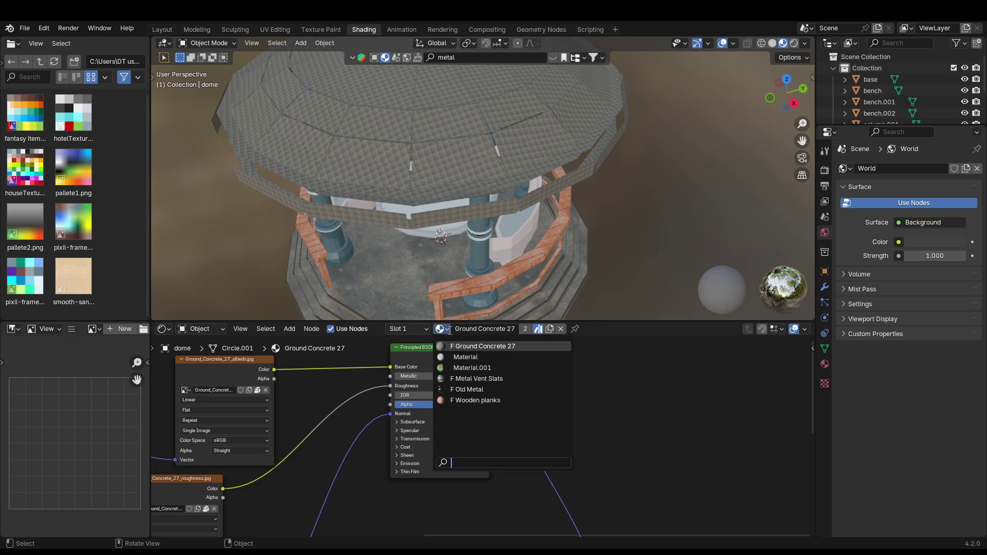
click(476, 379)
middle_drag(543, 279, 630, 214)
scroll(631, 219, down, 5)
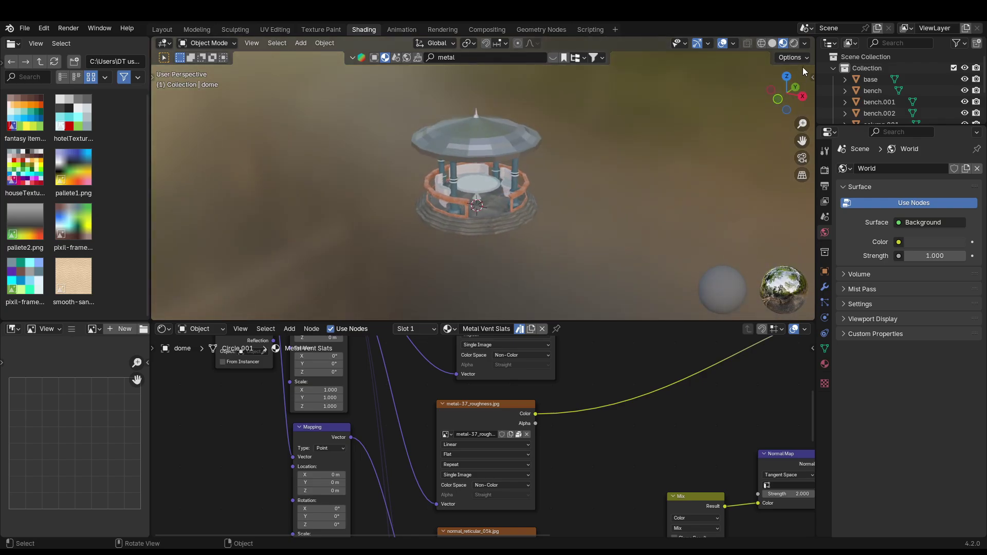
- Try the dark studio environment for the viewport's preview lighting and settle on the dark night-like one beside it
click(804, 43)
click(805, 132)
click(733, 176)
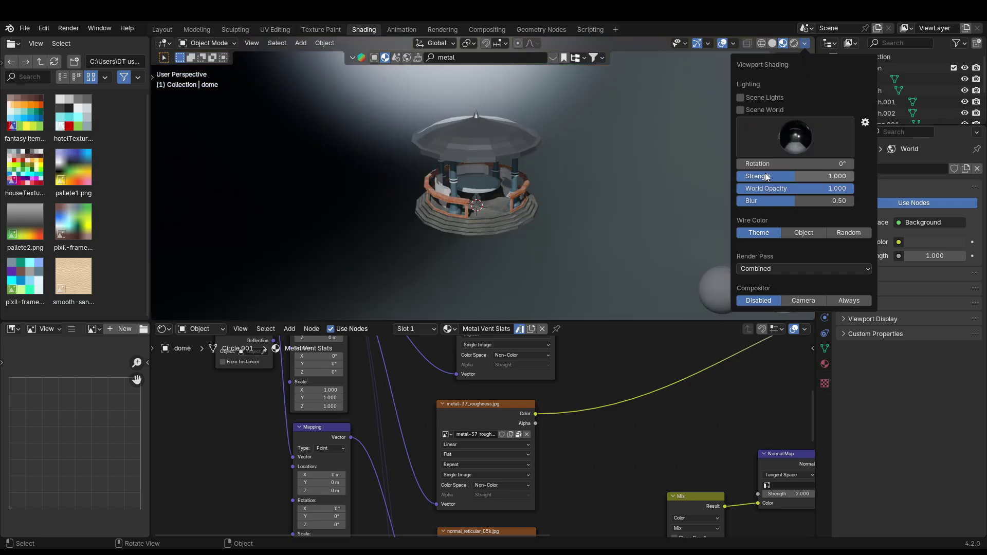
click(788, 139)
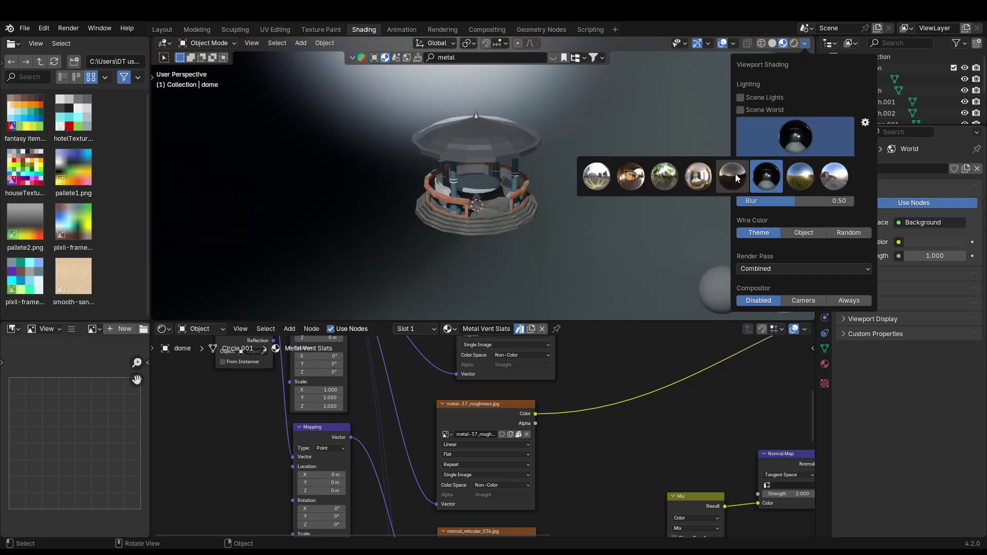
click(735, 176)
click(789, 136)
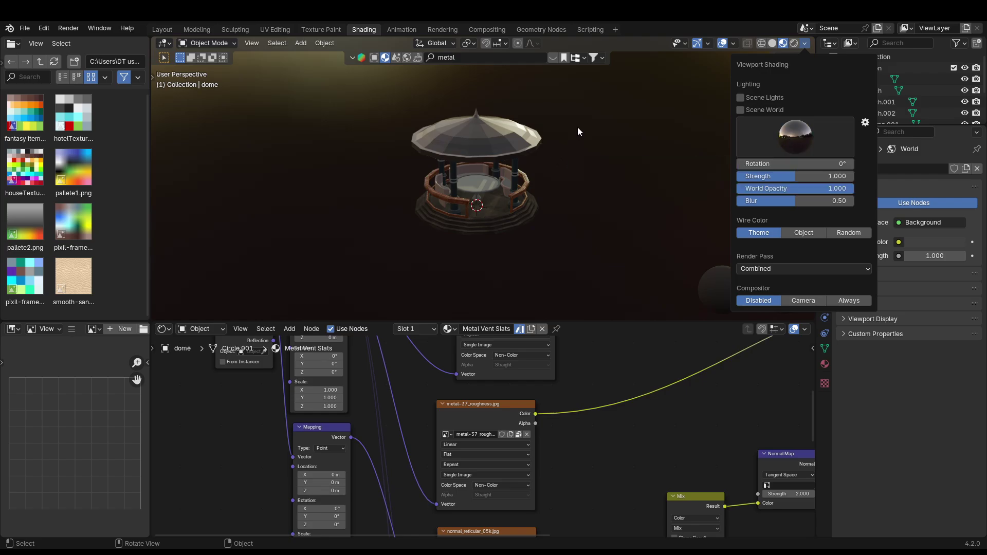
middle_drag(508, 154, 500, 186)
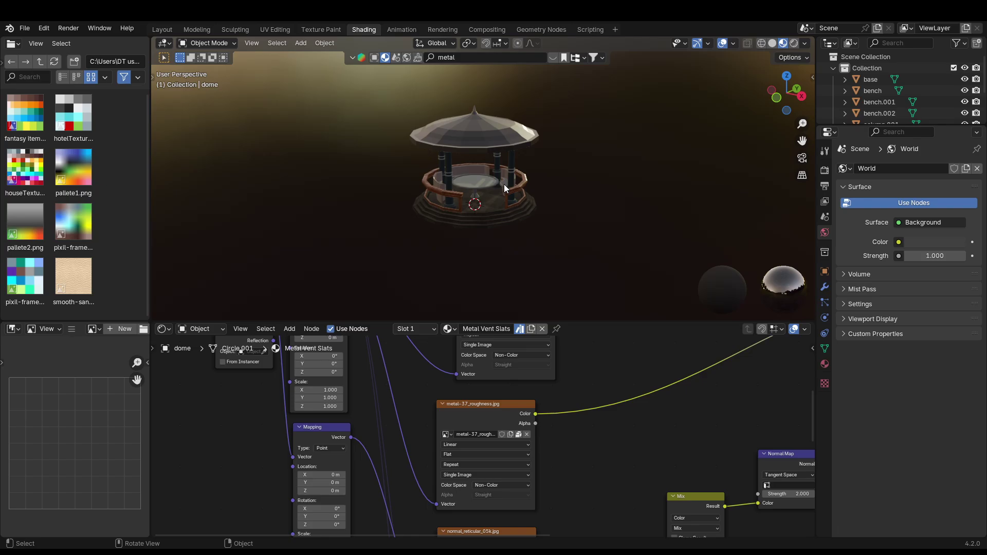
- Collapse and reopen the asset library bar, close its results and examine the pavilion from several angles
click(353, 57)
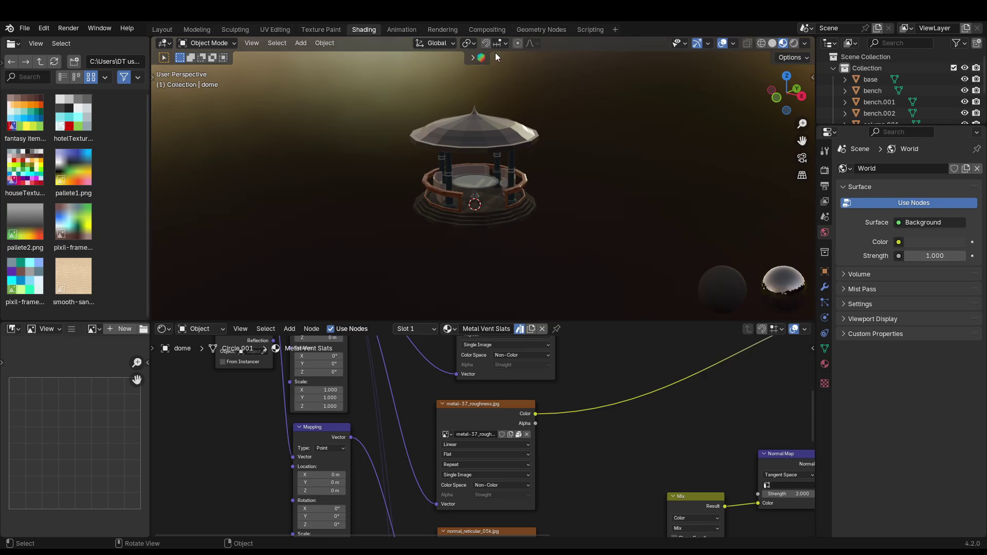
click(472, 57)
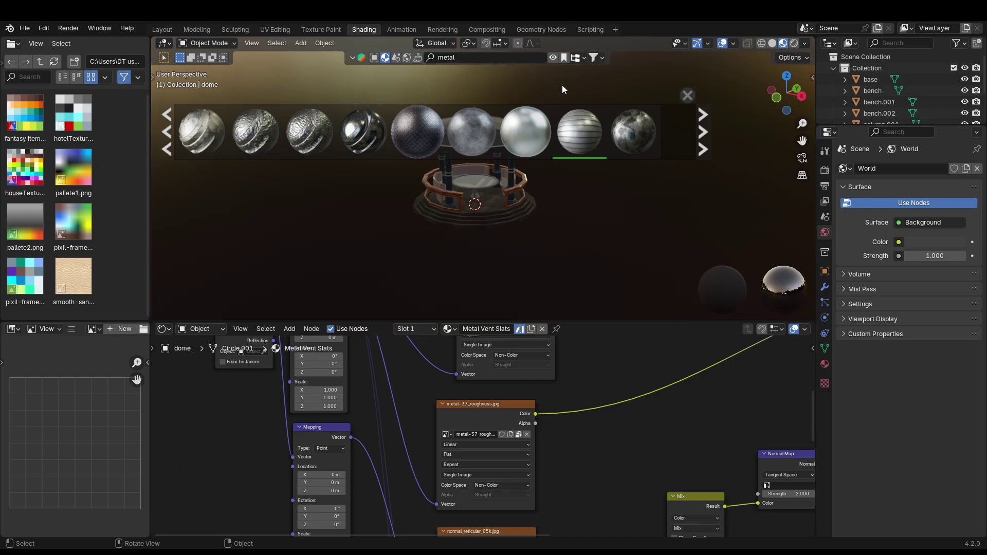
click(688, 95)
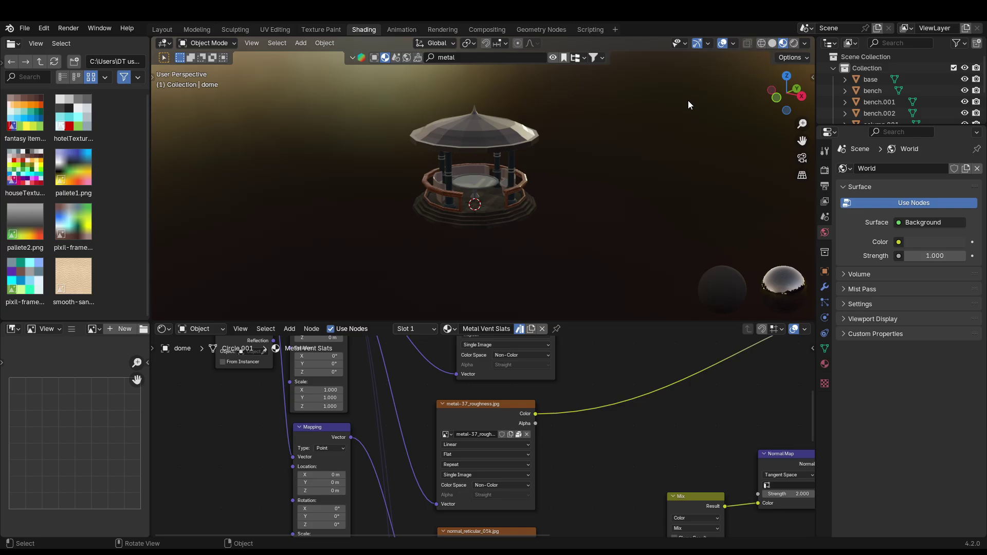
middle_drag(689, 105, 588, 113)
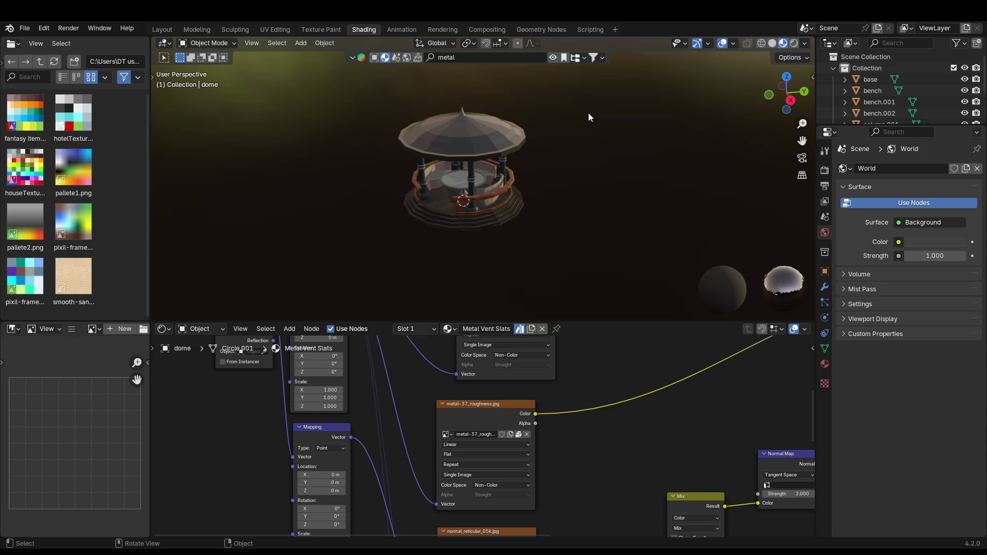
middle_drag(588, 113, 622, 129)
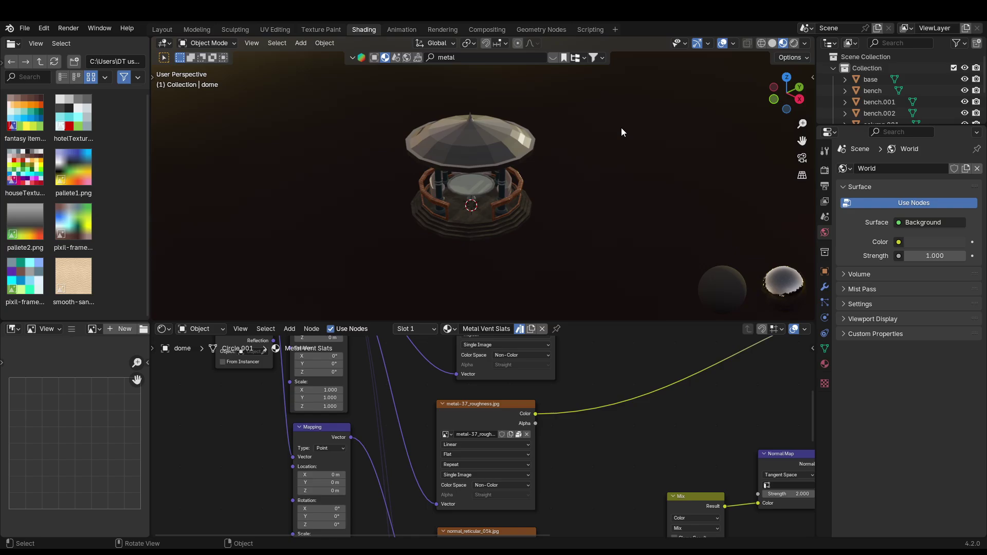
middle_drag(493, 191, 558, 186)
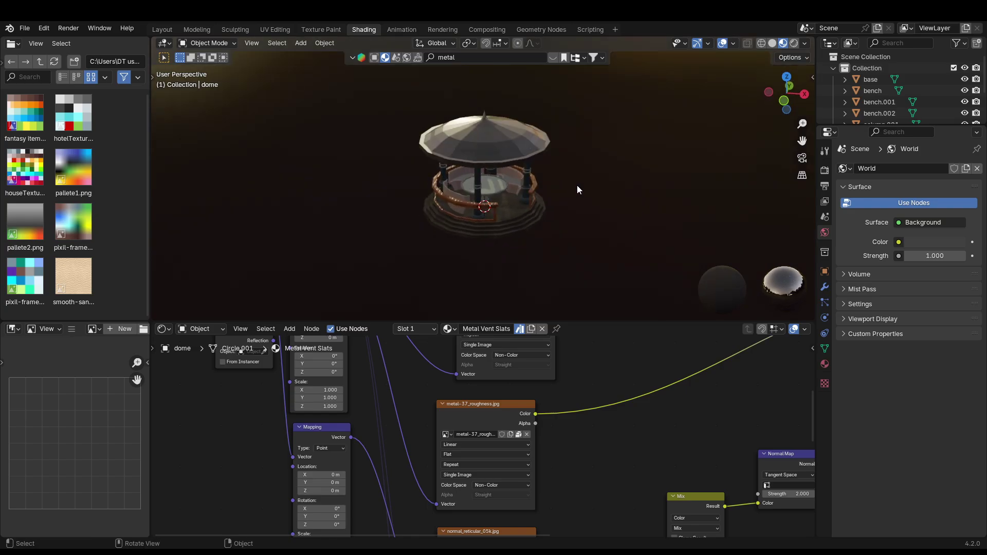